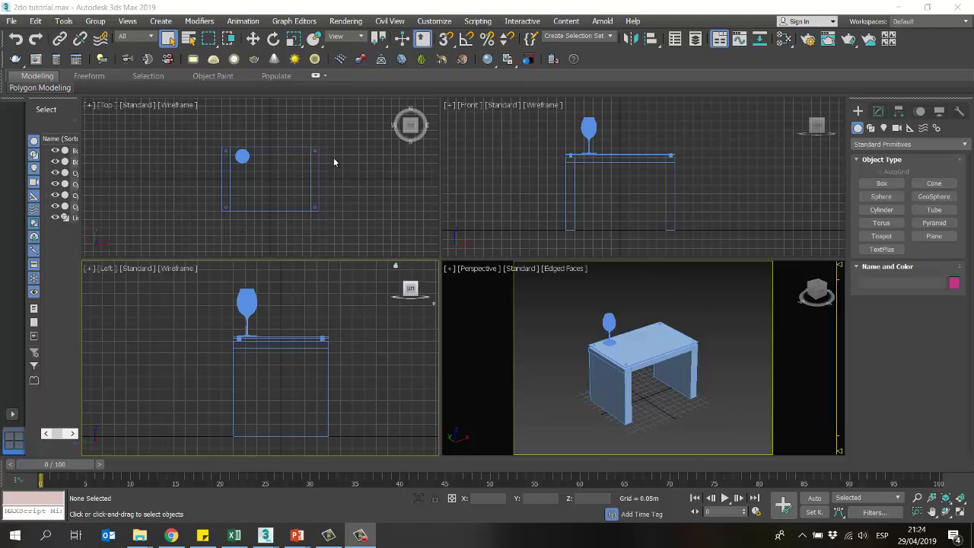
Step: Examine the modifier stacks of the wine glass and the table in the scene
mouse_move(324, 180)
middle_mouse_down()
mouse_move(324, 165)
mouse_move(322, 173)
middle_mouse_up()
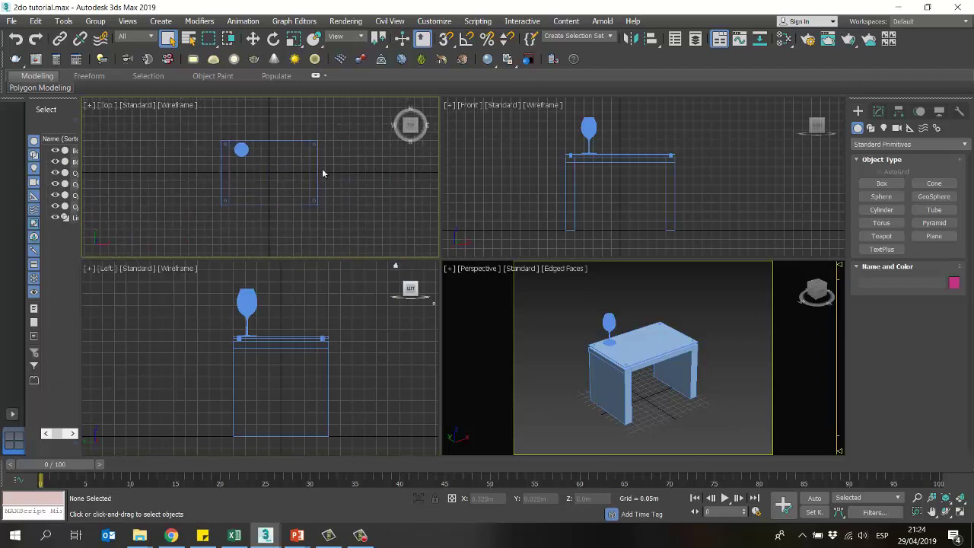
left_click(562, 285)
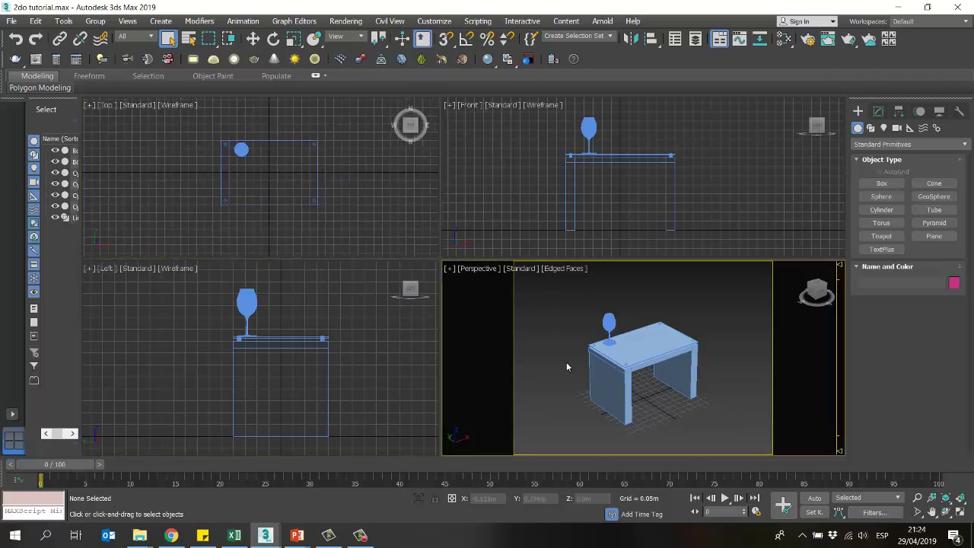
left_click(604, 321)
left_click(550, 316)
left_click(608, 323)
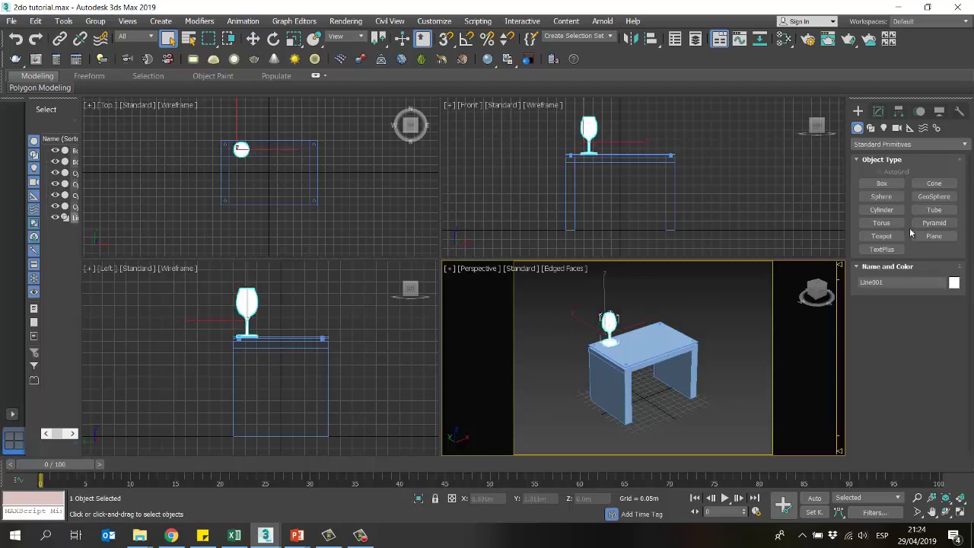
left_click(878, 111)
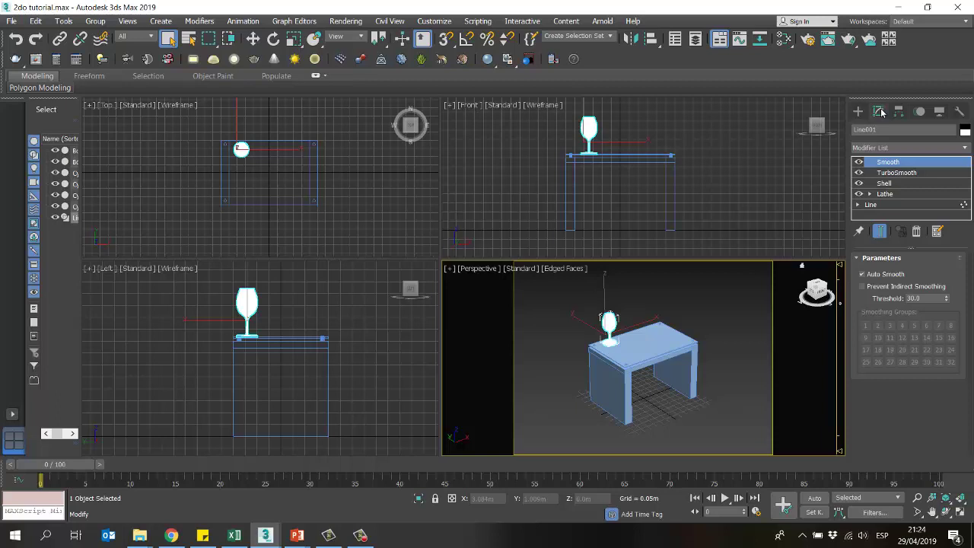
left_click(690, 356)
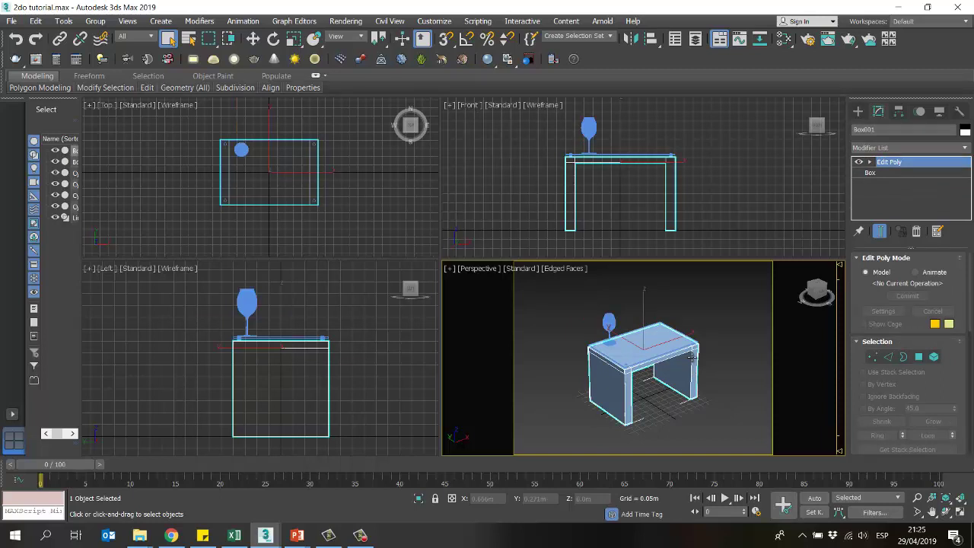
left_click(554, 314)
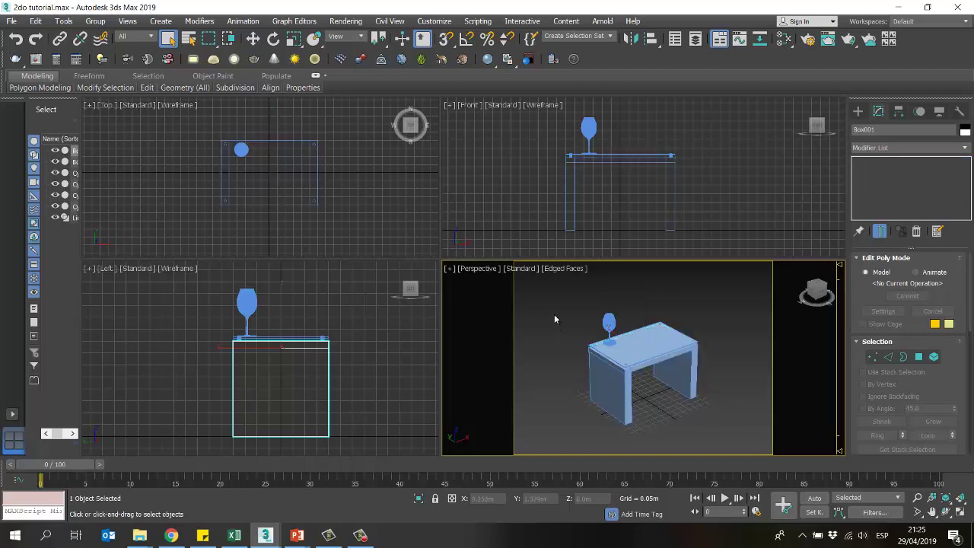
left_click(368, 194)
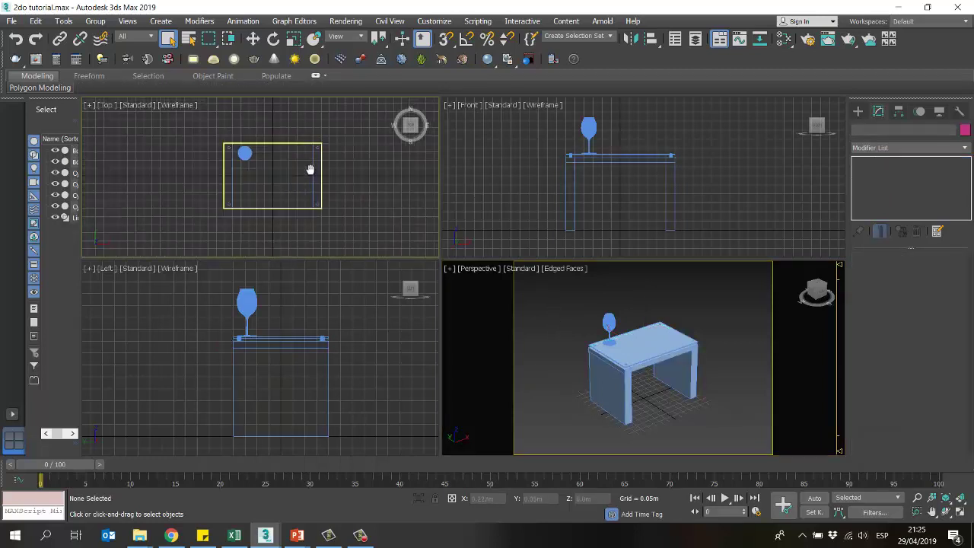
scroll(308, 169, "up", 1)
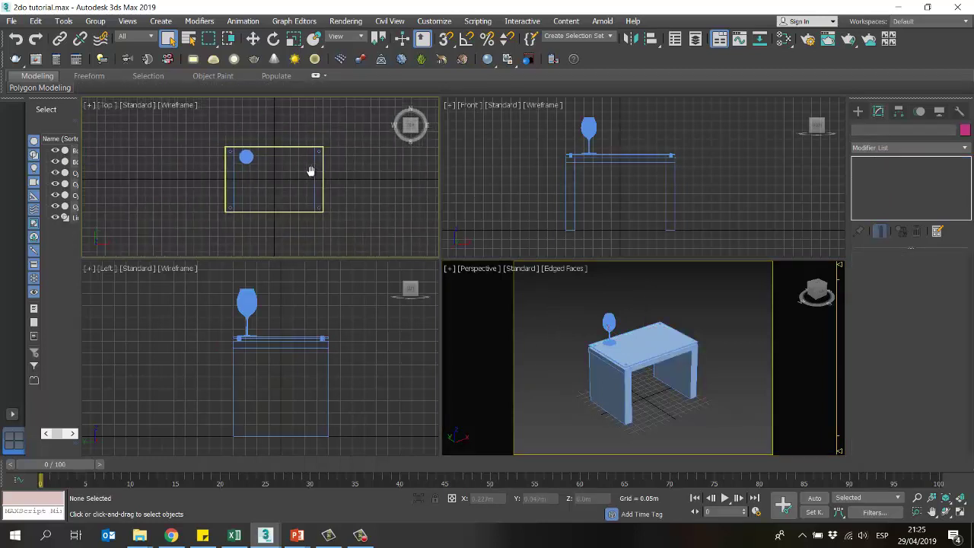
middle_click_drag(310, 169, 306, 172)
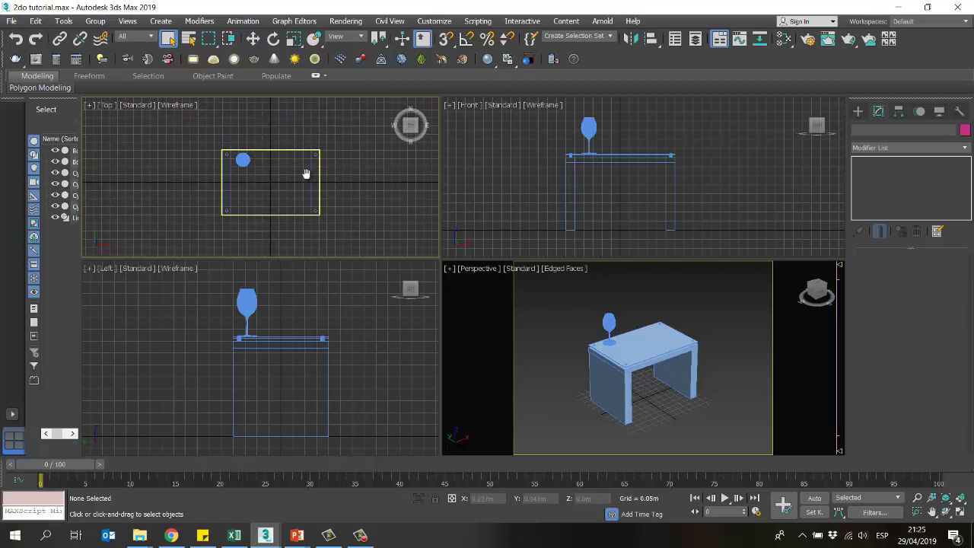
scroll(306, 172, "down", 1)
Step: Draw a standard Box in the maximised Top view around the table, about 2.2 m by 2.3 m and 0.7 m high
left_click(857, 111)
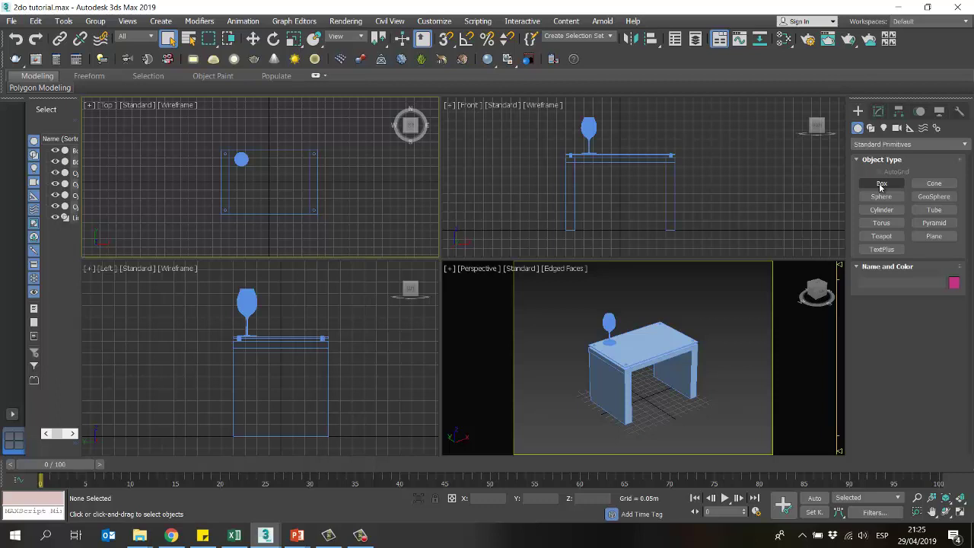
left_click(880, 183)
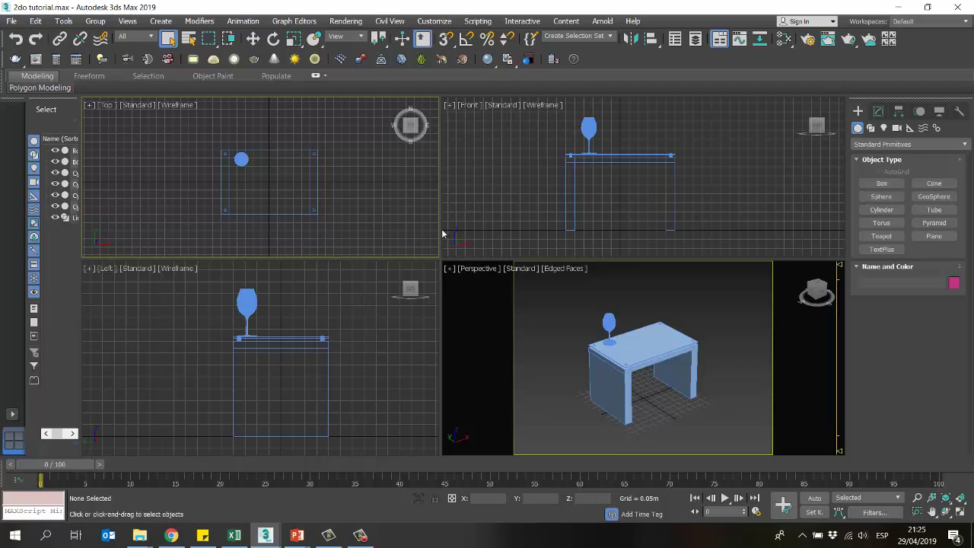
left_click(881, 184)
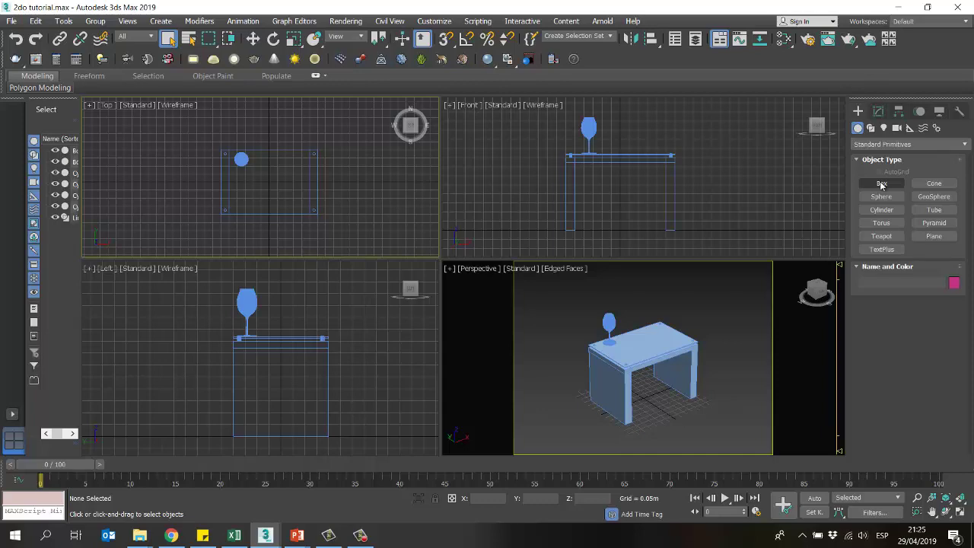
left_click(881, 184)
left_click(883, 185)
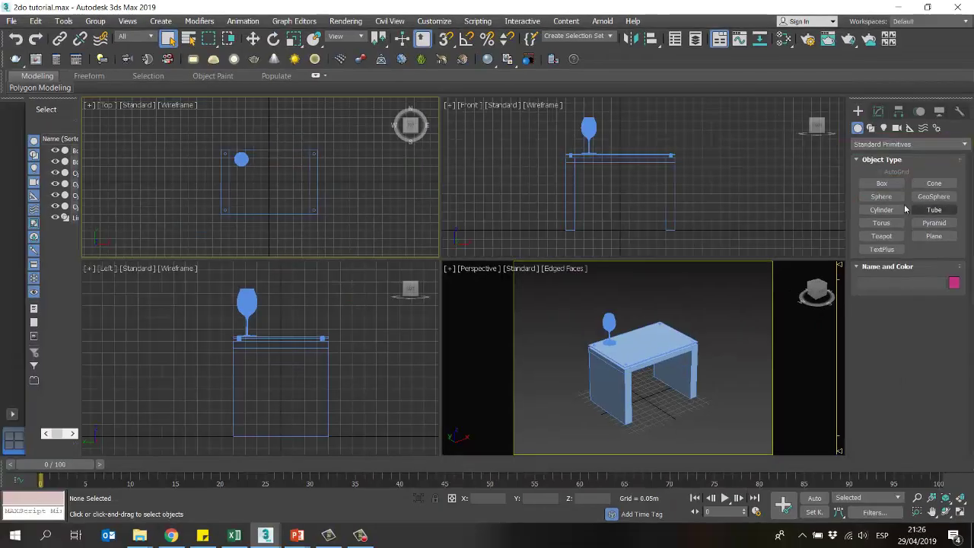
left_click(882, 184)
scroll(305, 165, "down", 4)
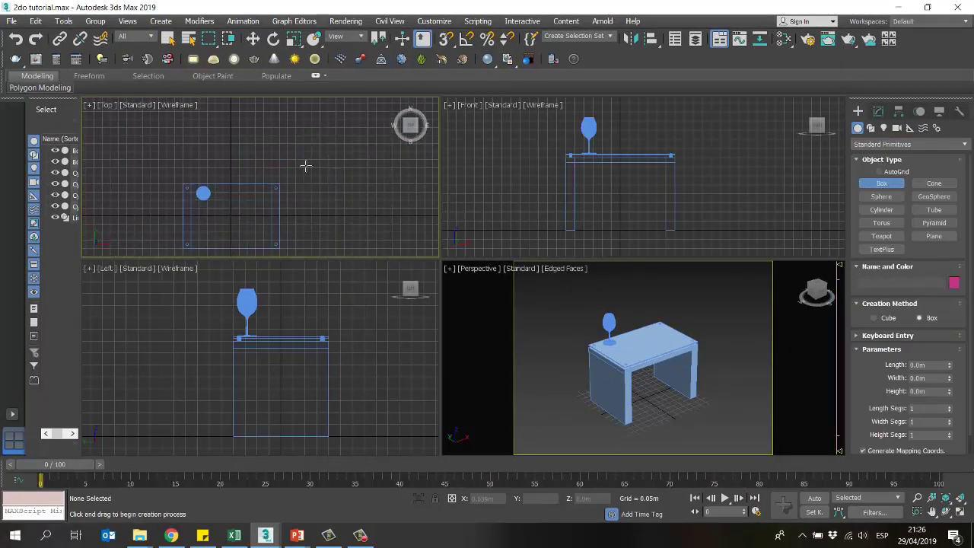
scroll(274, 171, "up", 5)
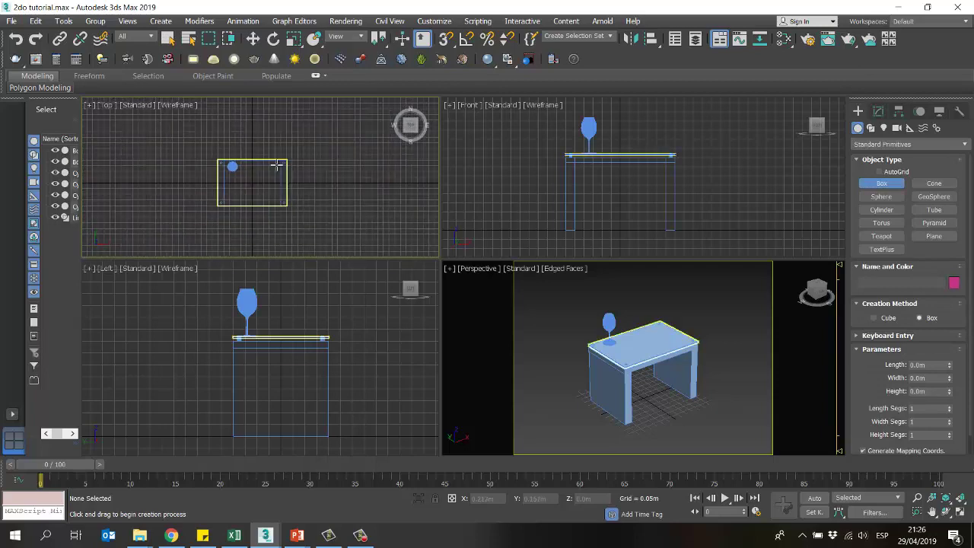
key("alt+w")
middle_click_drag(462, 275, 433, 256)
scroll(422, 228, "up", 2)
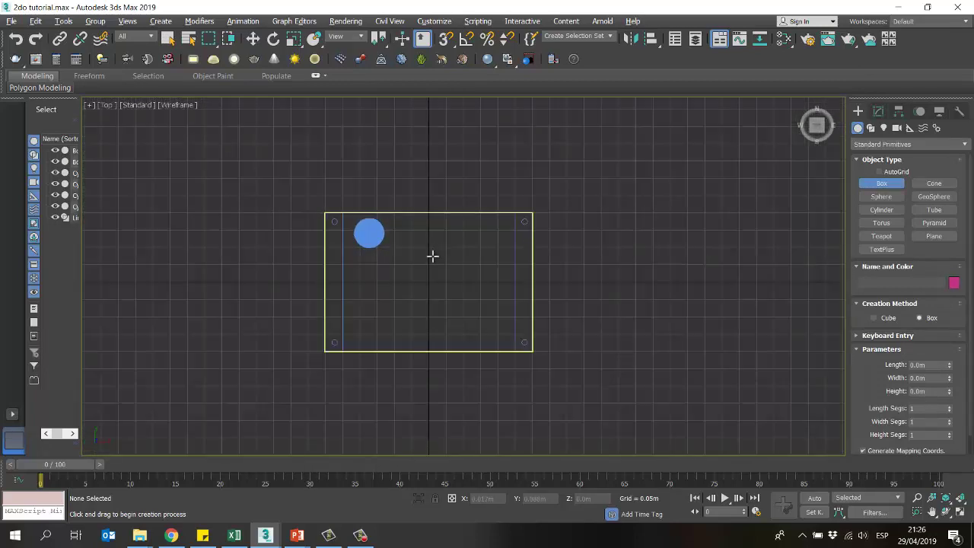
scroll(433, 257, "down", 5)
left_click_drag(294, 142, 572, 413)
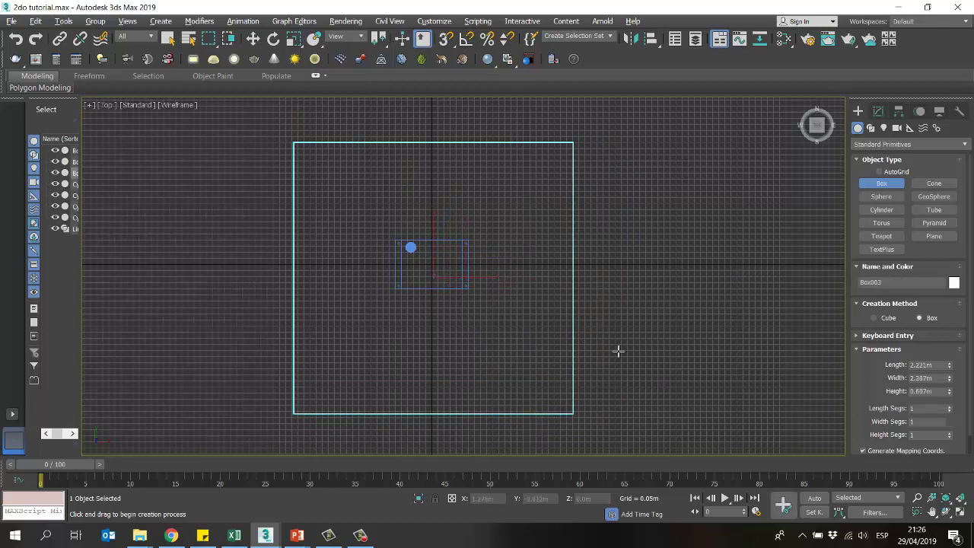
Step: Set the new floor box's length to 4 m, width to 4 m and height to -0.25 m
left_click(924, 366)
type("4")
key("Return")
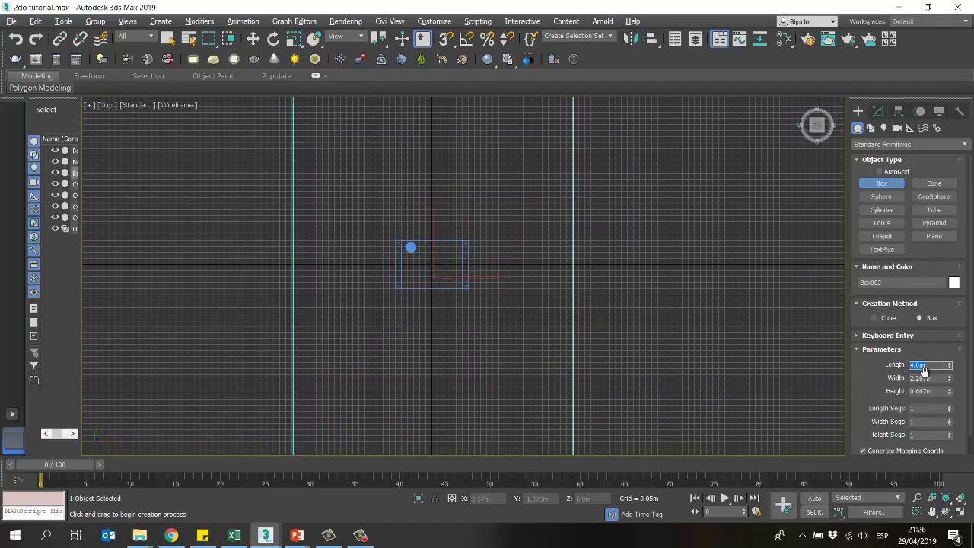
key("Tab")
type("4")
key("Return")
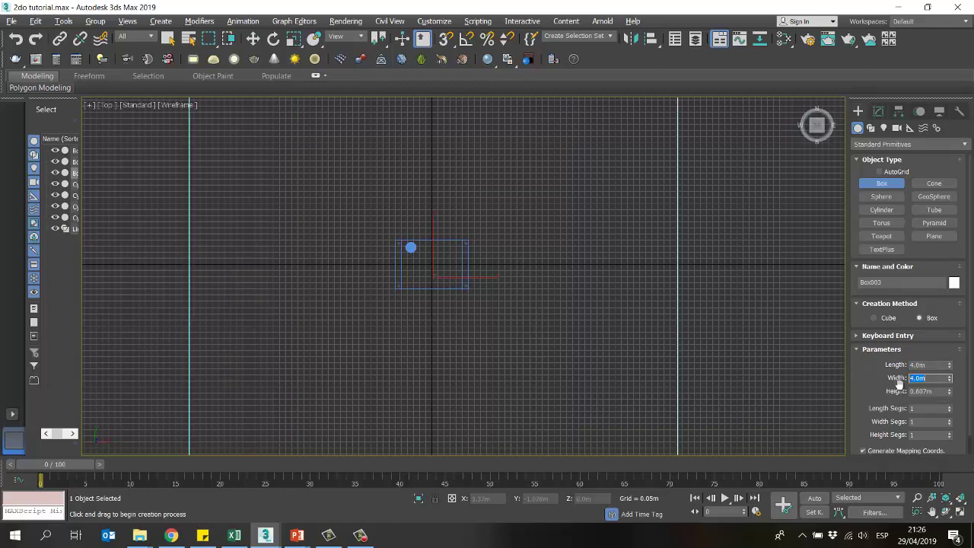
key("Tab")
key("BackSpace")
type("-.05")
key("Return")
Step: Try region selections on the floor box in the Top view and examine its parameters
key("w")
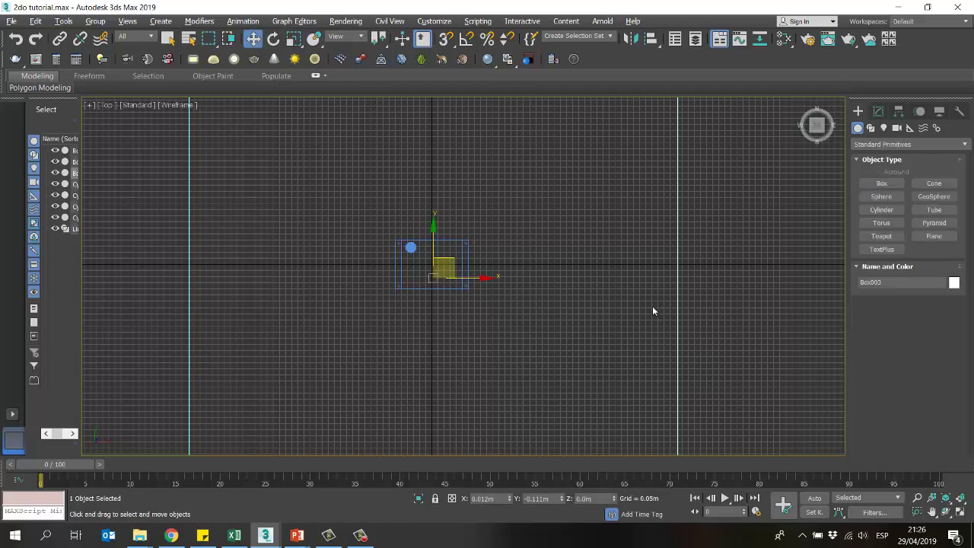
left_click(626, 261)
scroll(661, 251, "down", 3)
middle_click_drag(671, 242, 663, 243)
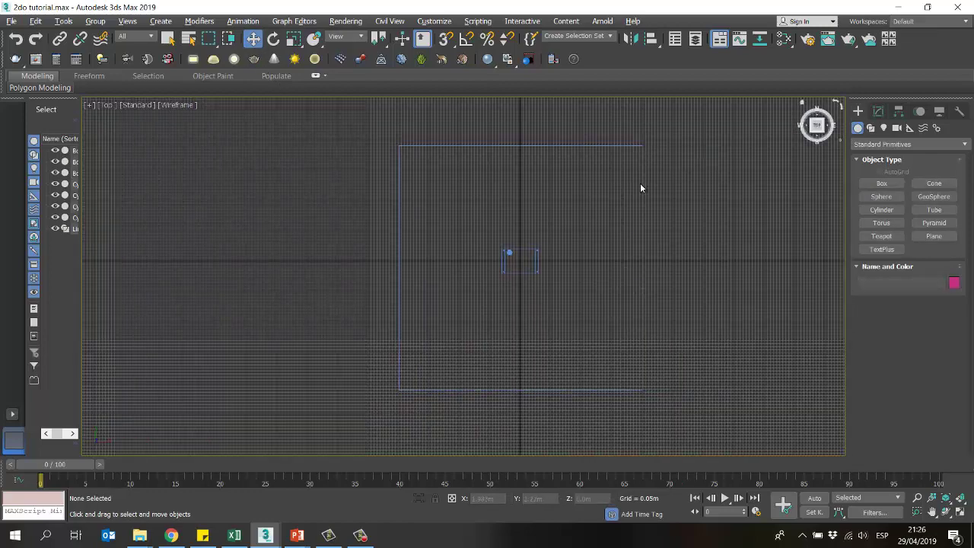
left_click_drag(648, 124, 564, 199)
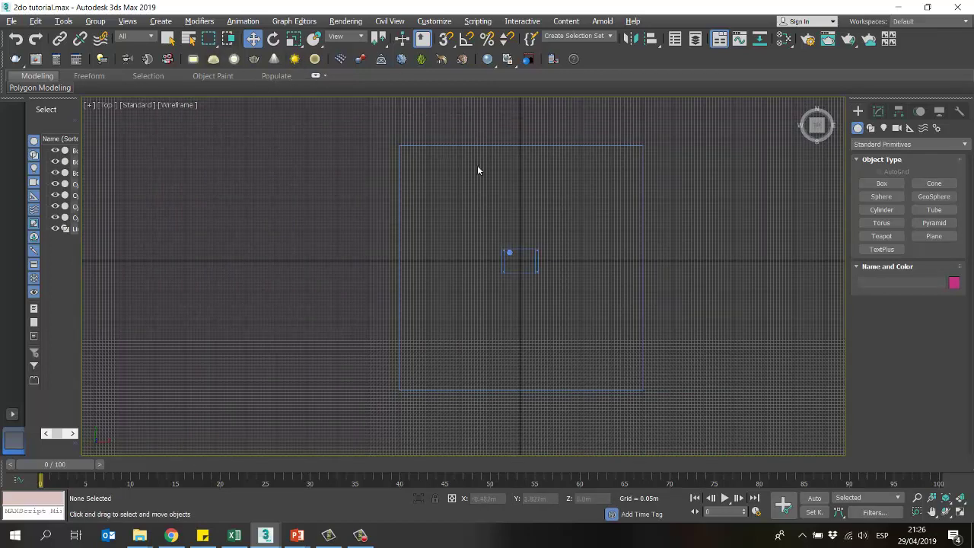
left_click(432, 183)
left_click(878, 111)
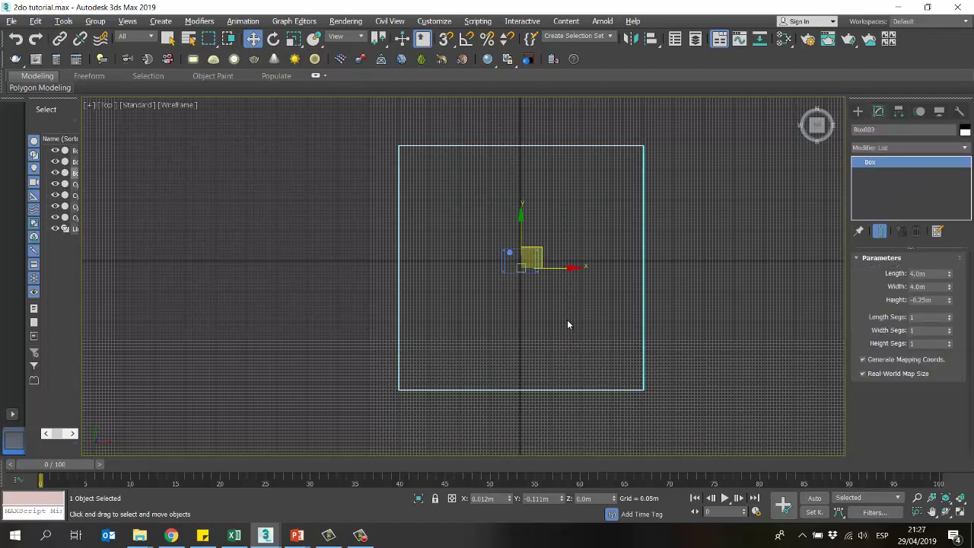
left_click_drag(688, 234, 510, 345)
scroll(554, 326, "up", 6)
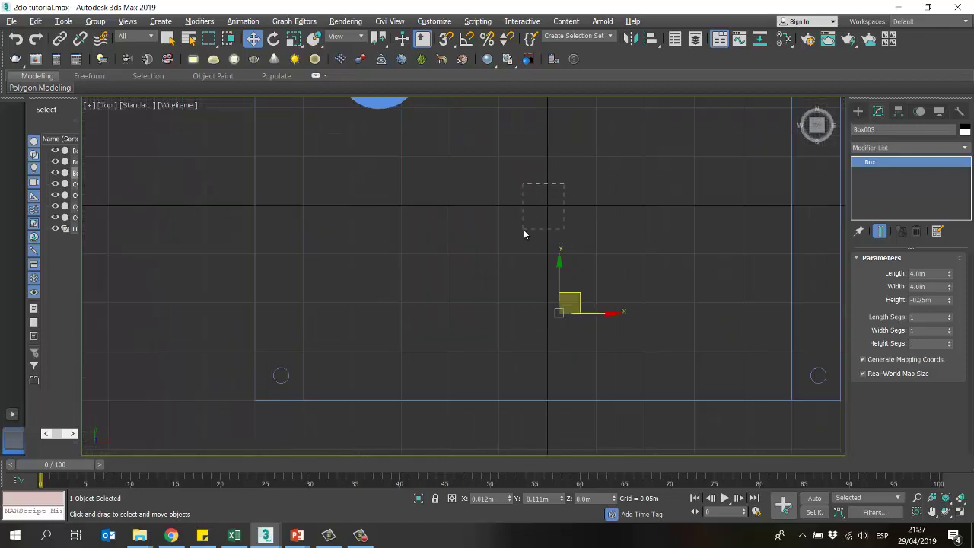
left_click_drag(523, 233, 524, 233)
left_click_drag(580, 178, 523, 229)
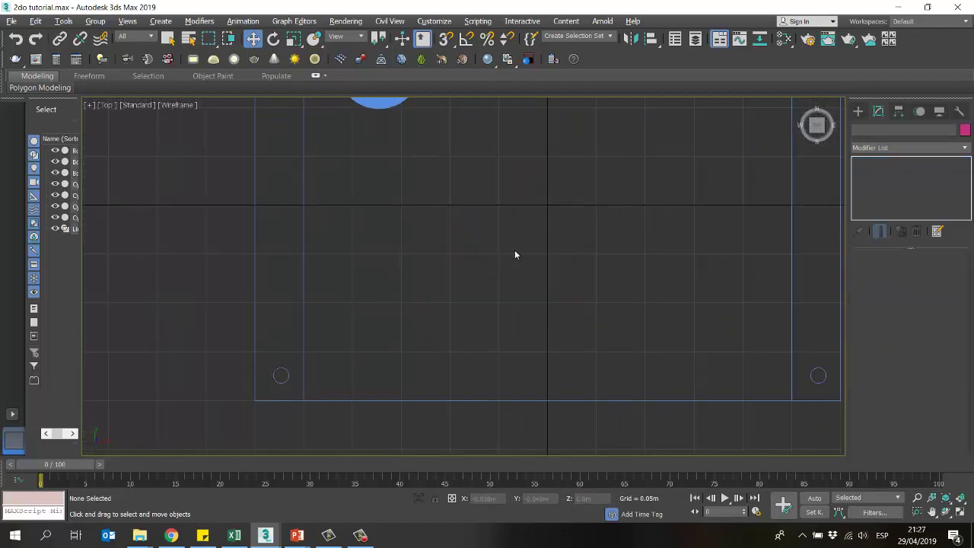
scroll(515, 255, "down", 6)
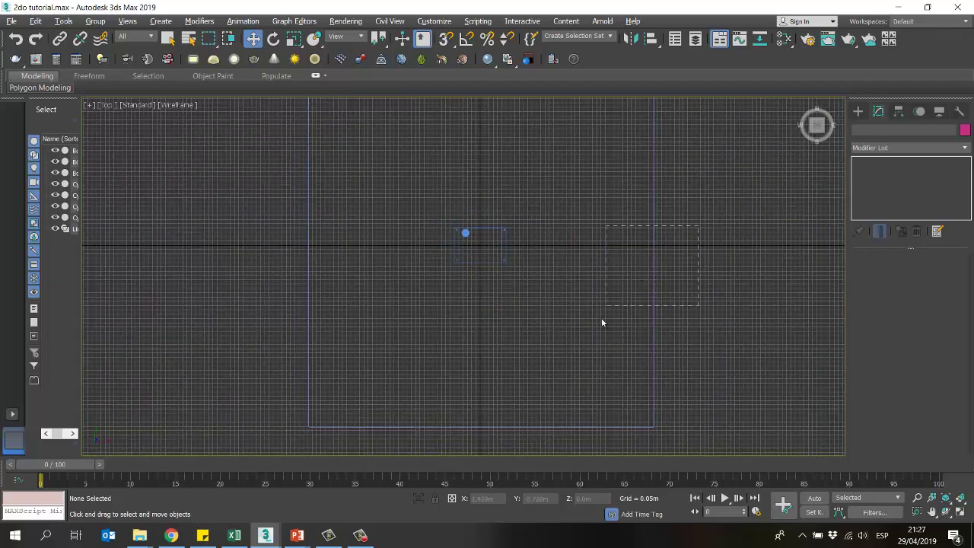
Step: Select the floor box and centre it on the origin by setting its X and Y positions to 0
left_click_drag(601, 323, 601, 320)
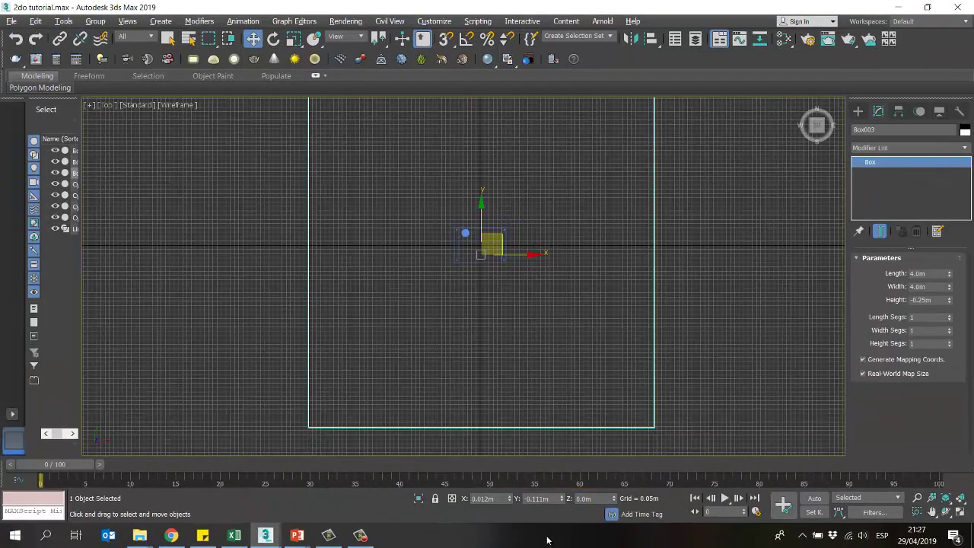
right_click(333, 447)
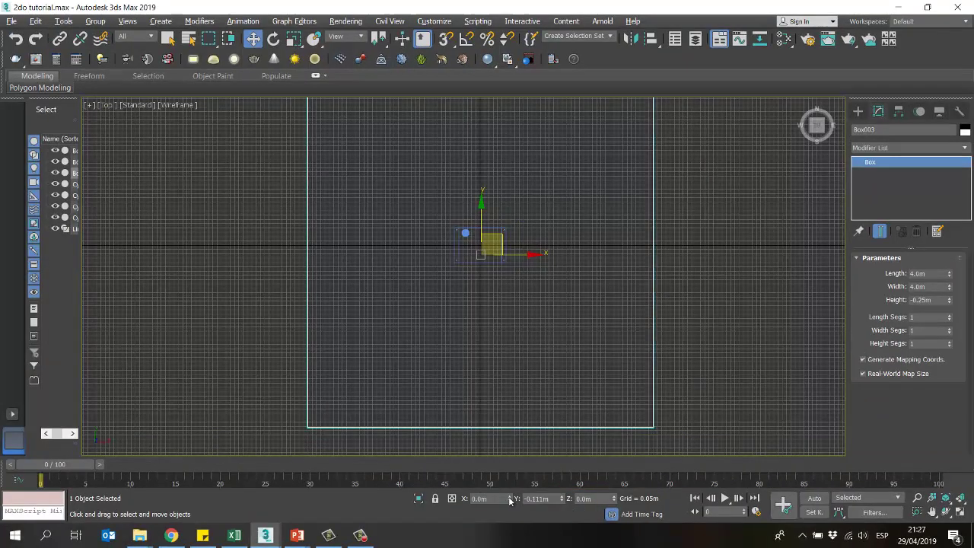
right_click(562, 498)
left_click(711, 352)
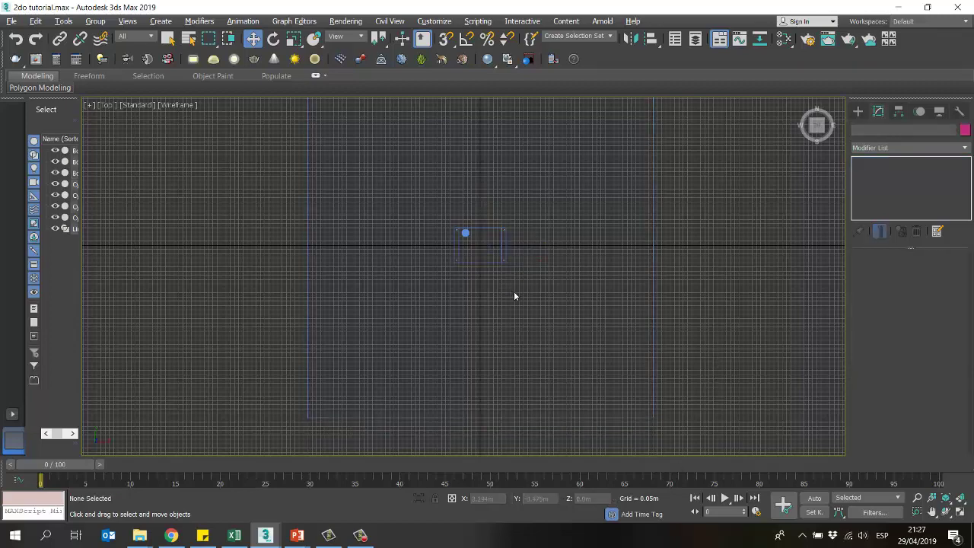
Step: Enable 3D snapping and draw a wall Box between the floor's two left corners, 4 m long, 0 m wide and about 2.1 m high
scroll(532, 293, "down", 3)
scroll(562, 283, "up", 3)
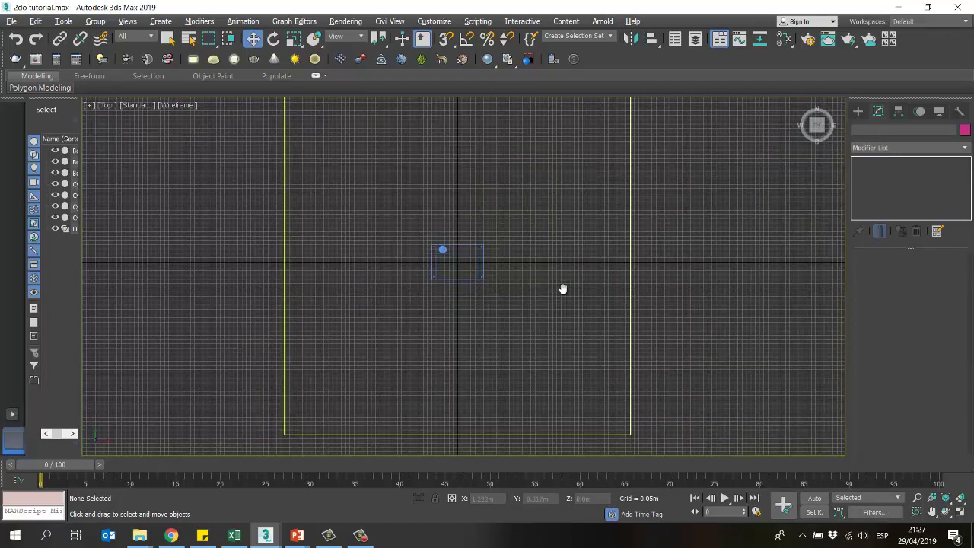
scroll(559, 315, "down", 3)
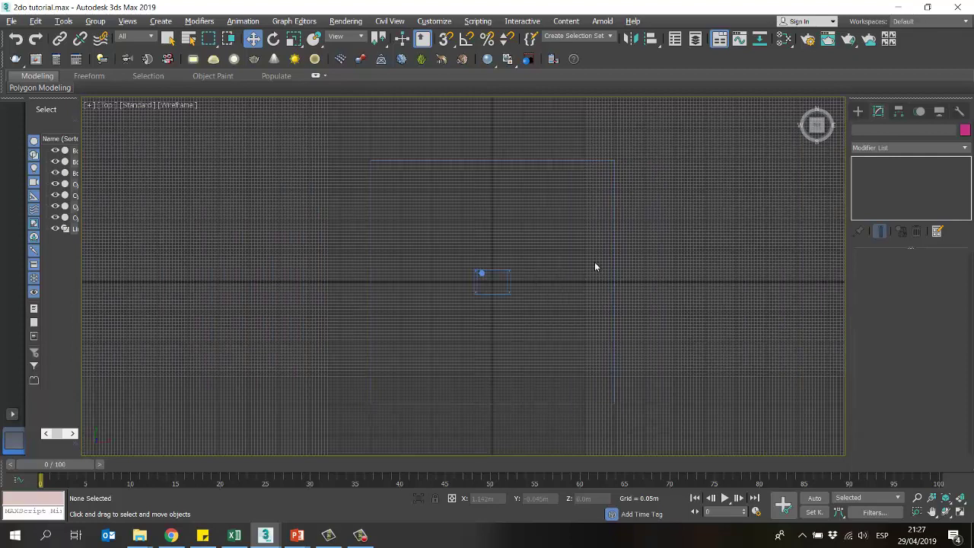
left_click(857, 111)
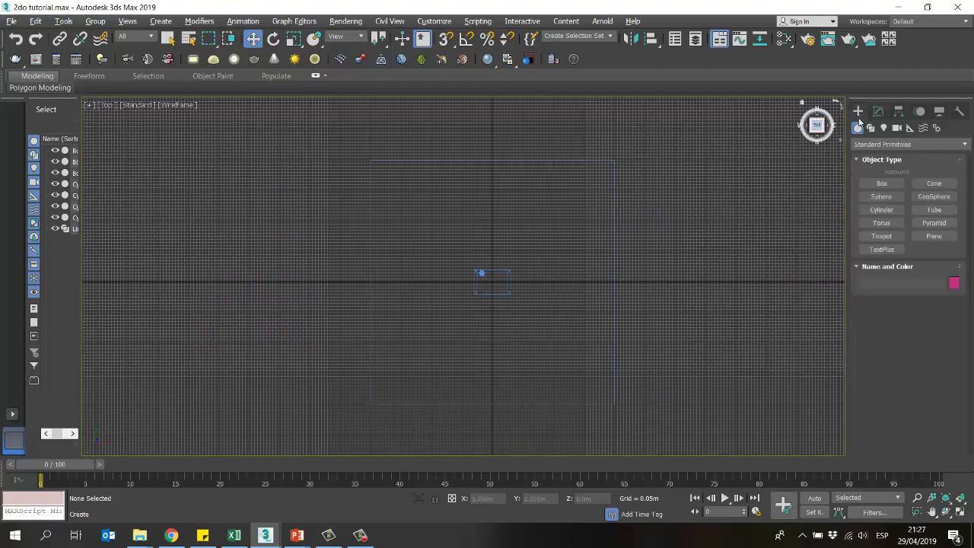
left_click(883, 185)
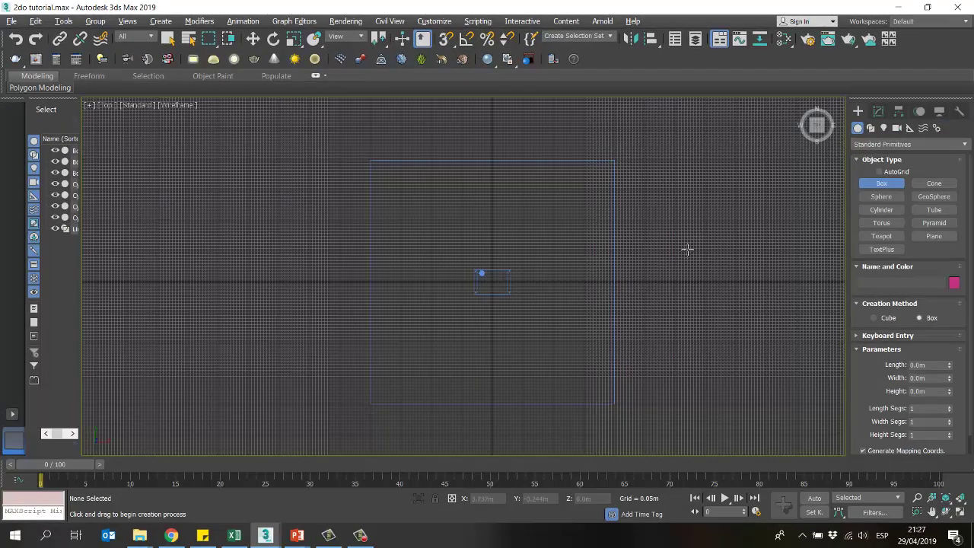
left_click(446, 39)
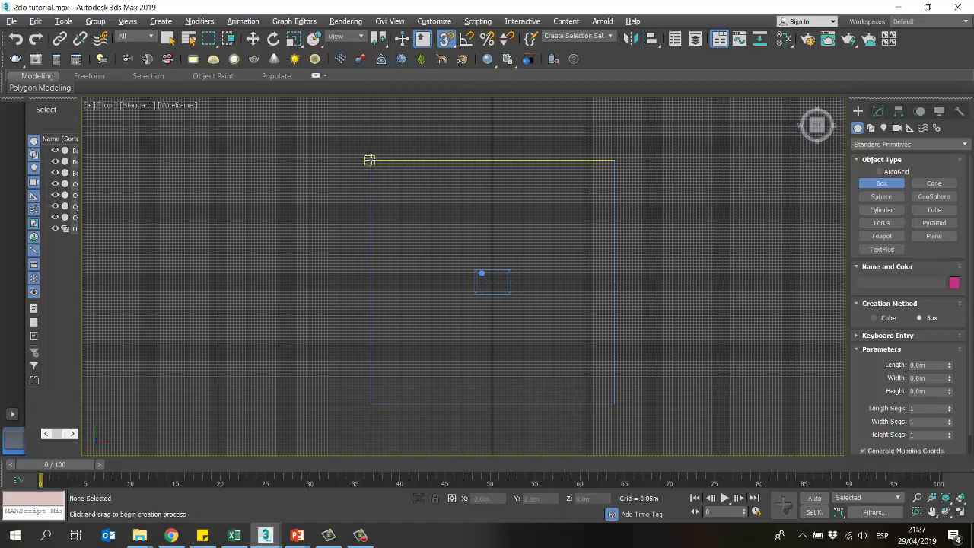
left_click_drag(369, 160, 428, 402)
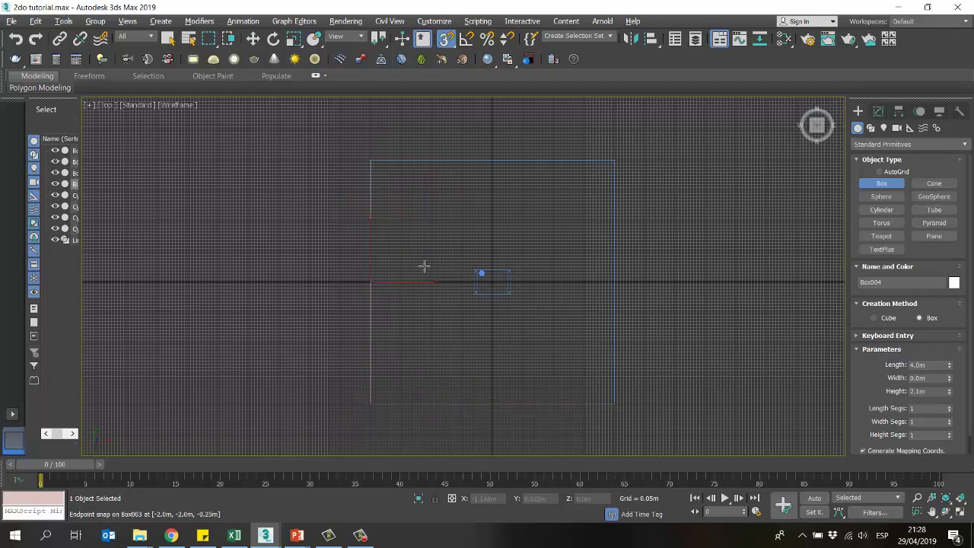
Step: Set the left wall box's width to 0.15 m and height to 2.5 m
left_click(440, 228)
left_click(878, 111)
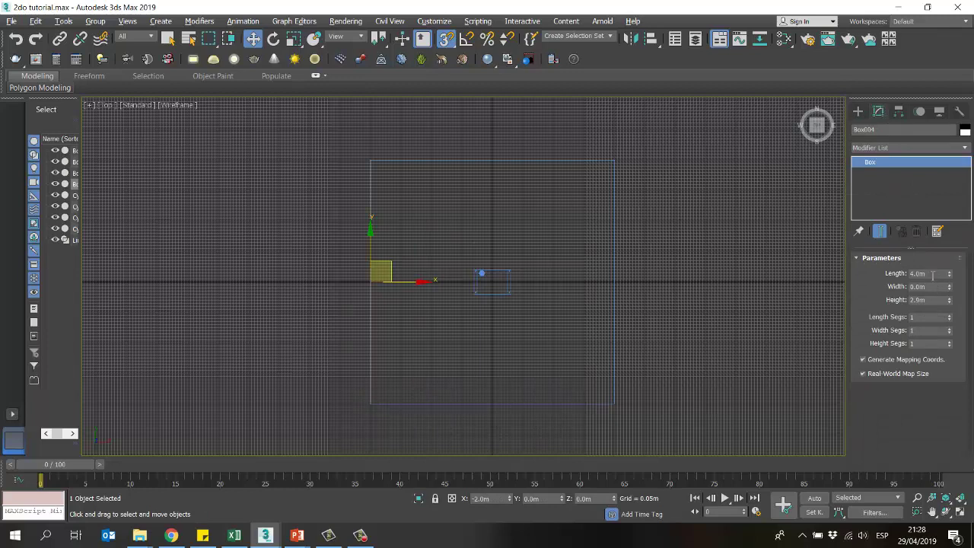
left_click_drag(932, 286, 910, 286)
type("15")
key("Return")
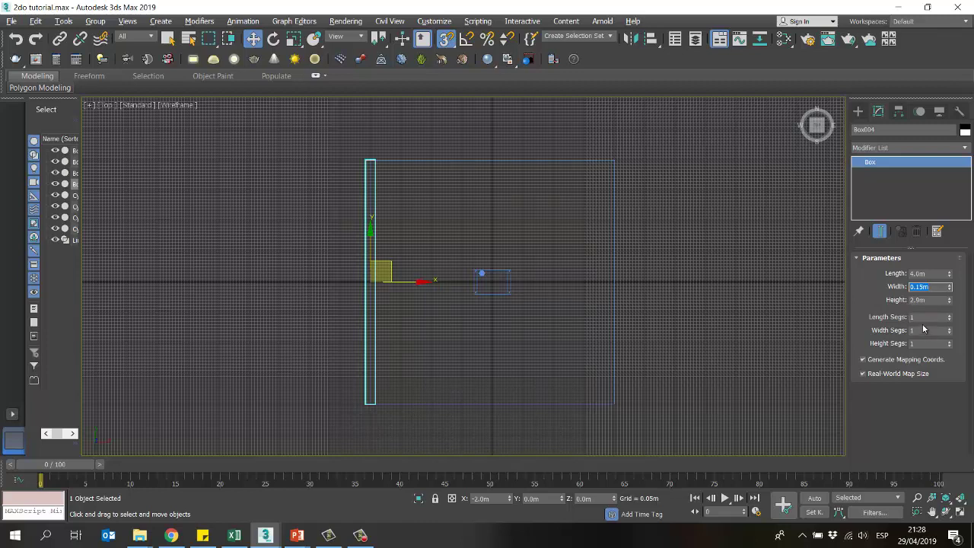
key("Tab")
left_click(431, 210)
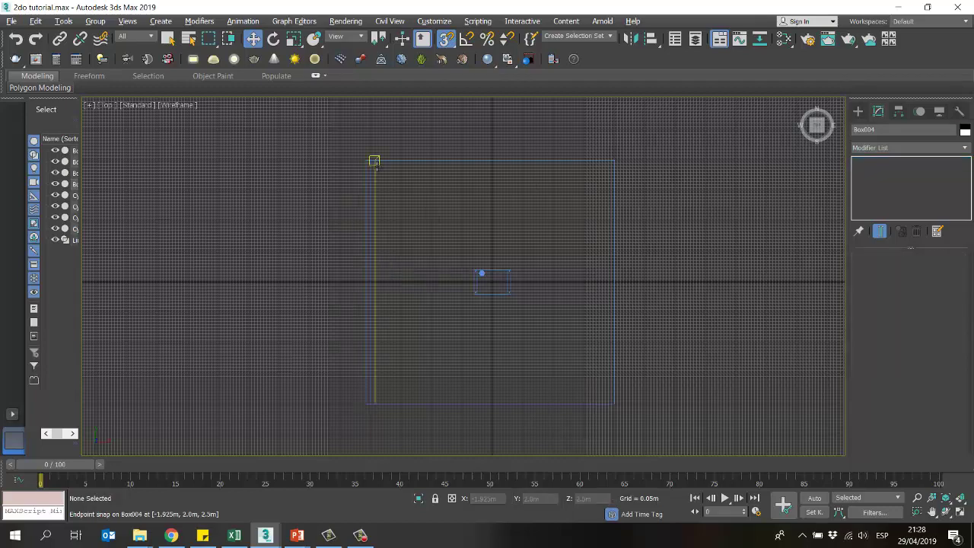
Step: Snap-move the left wall by its upper outer corner so its outer face lines up with the floor's left edge
scroll(371, 160, "up", 6)
left_click(344, 182)
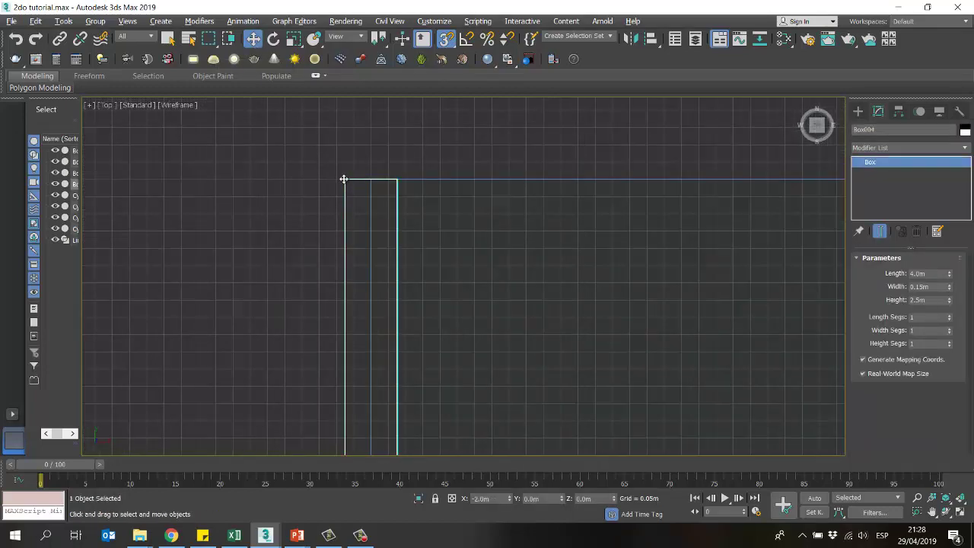
left_click_drag(344, 180, 371, 179)
scroll(362, 144, "down", 5)
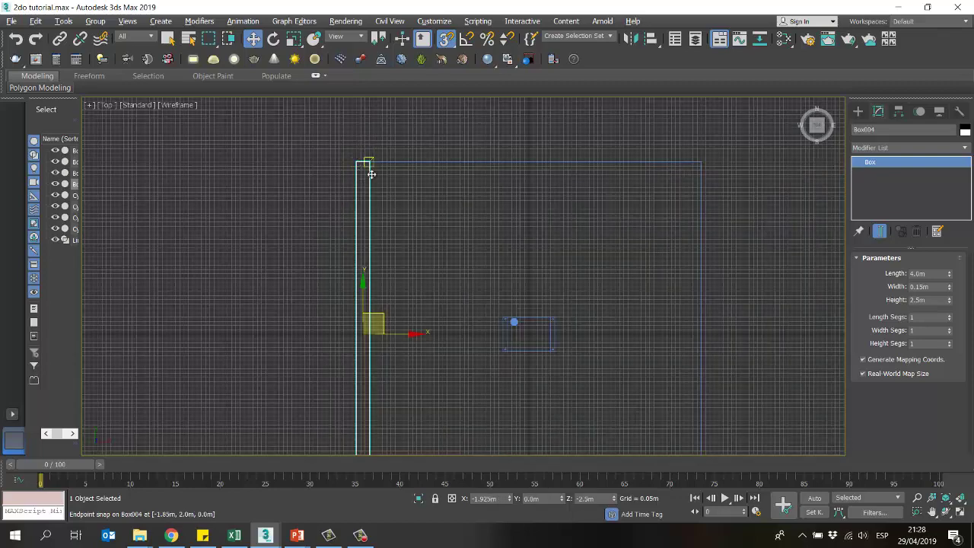
Step: Turn off snapping and clone the left wall along the X axis as one Copy near the floor's right edge
middle_click_drag(461, 228, 391, 218)
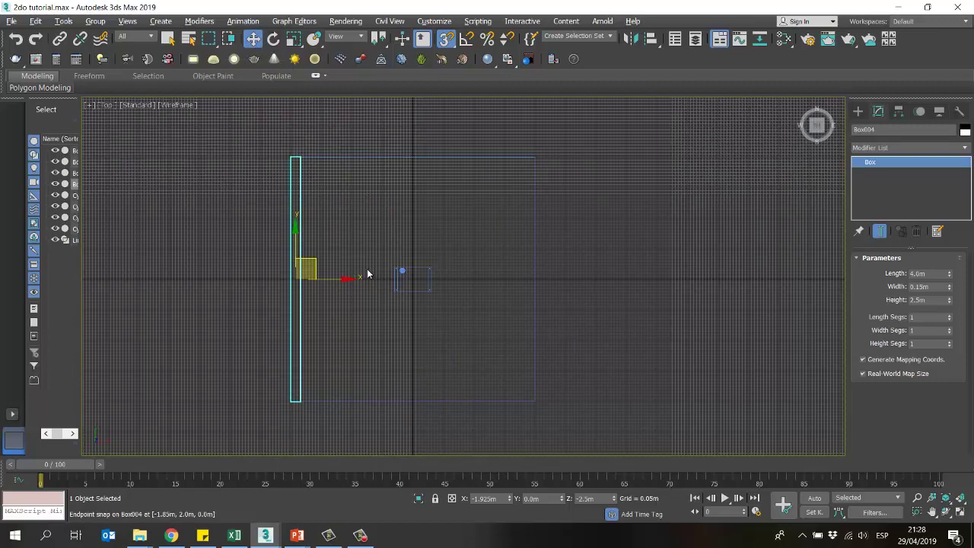
middle_click_drag(370, 274, 381, 254)
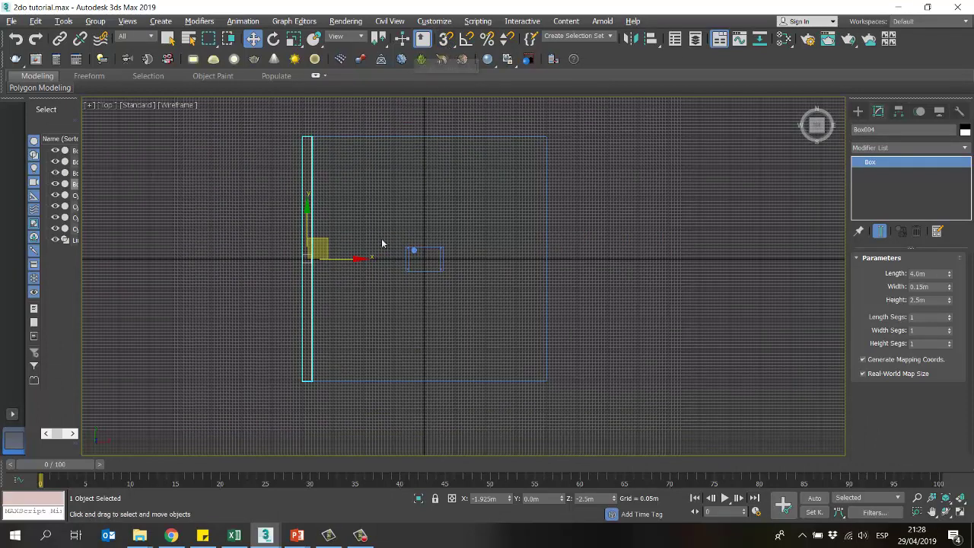
middle_click_drag(382, 244, 375, 257)
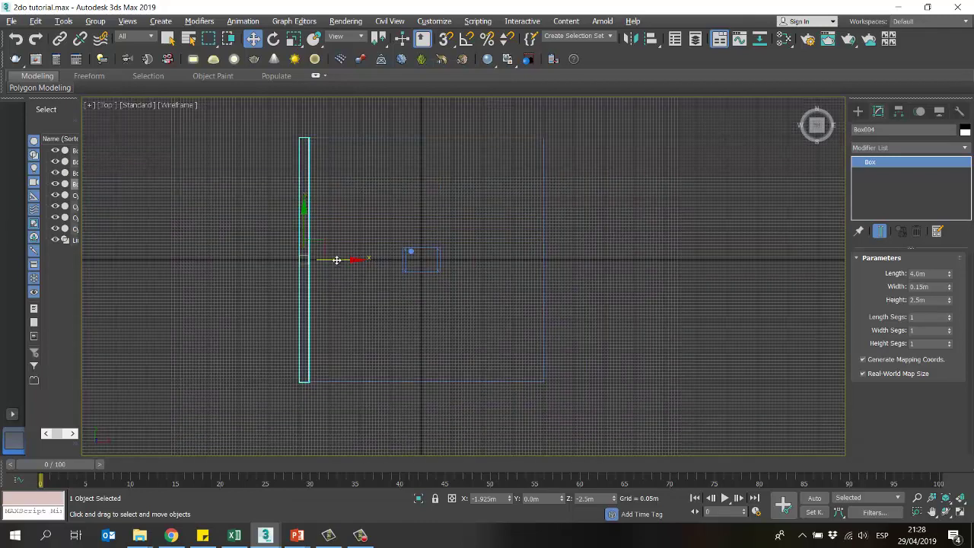
mouse_move(338, 260)
left_mouse_down()
mouse_move(385, 261)
mouse_move(507, 222)
mouse_move(528, 252)
mouse_move(554, 258)
left_mouse_up()
left_click(429, 230)
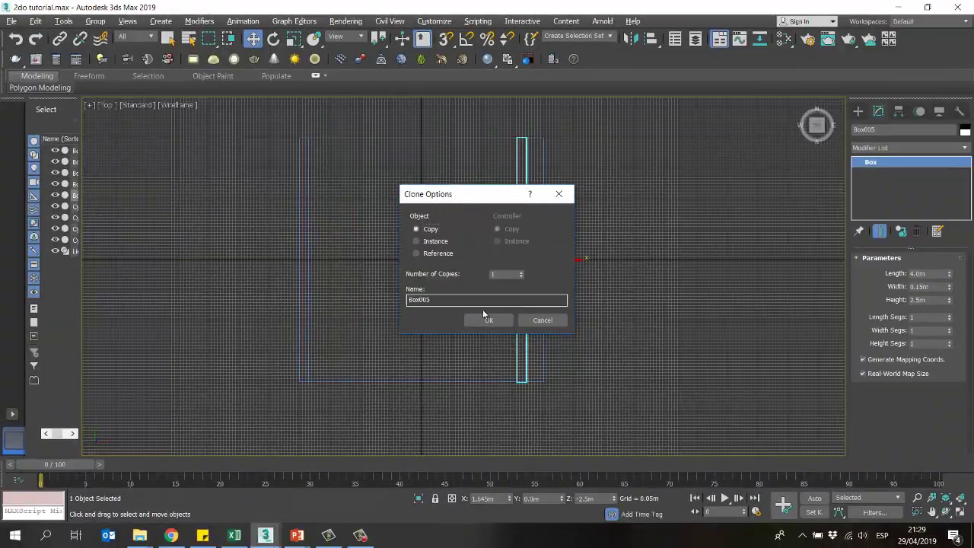
left_click(491, 320)
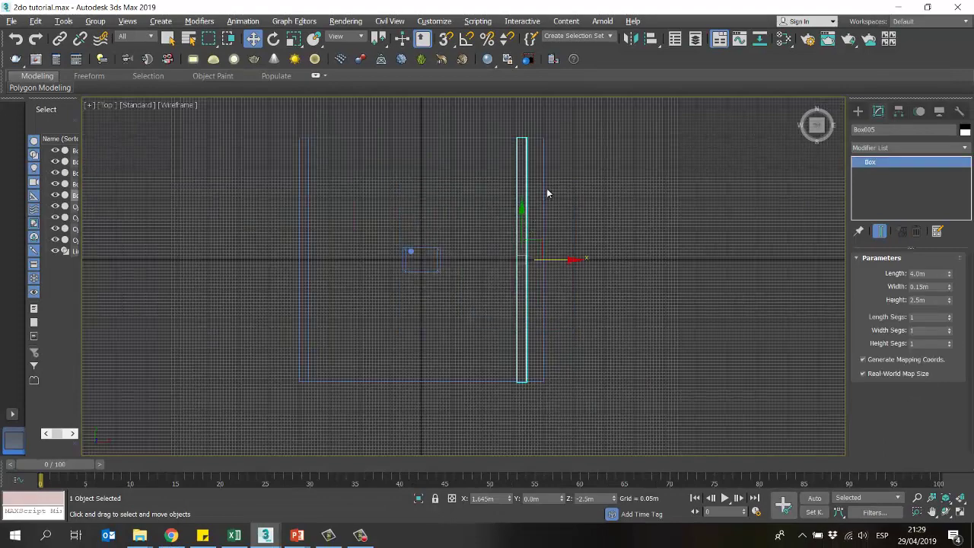
Step: Re-enable 3D snapping and move the copied wall so its outer corner meets the floor's upper-right corner
left_click(447, 38)
scroll(549, 100, "up", 5)
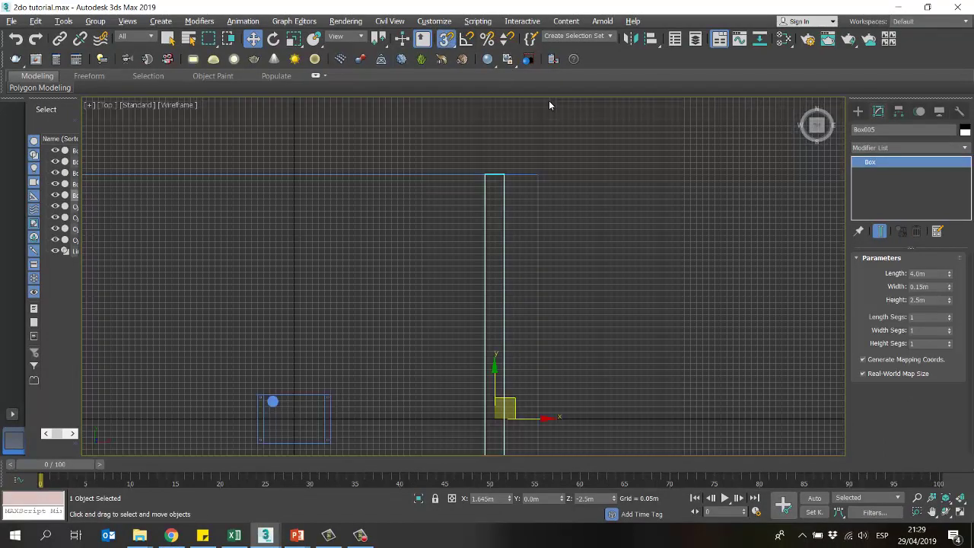
scroll(499, 191, "up", 5)
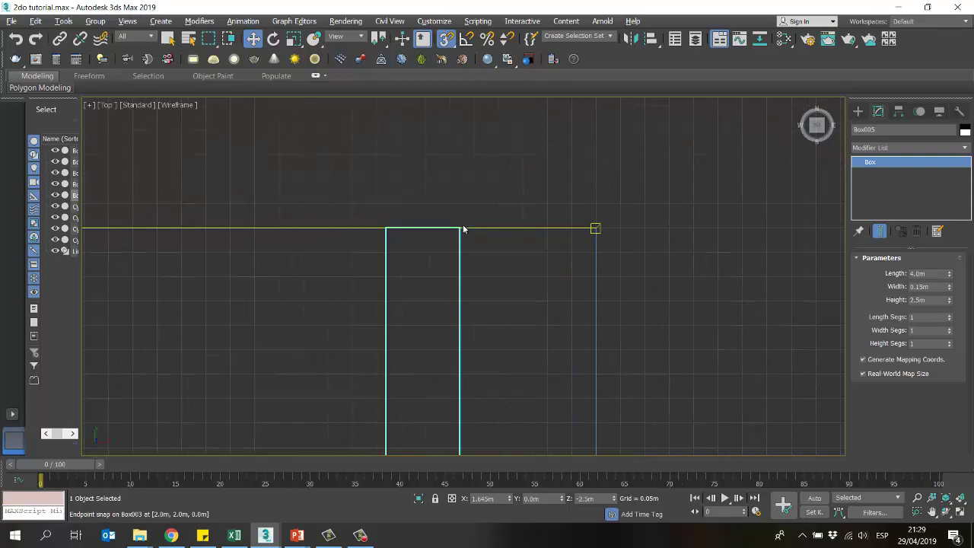
left_click_drag(459, 226, 601, 228)
scroll(608, 197, "down", 6)
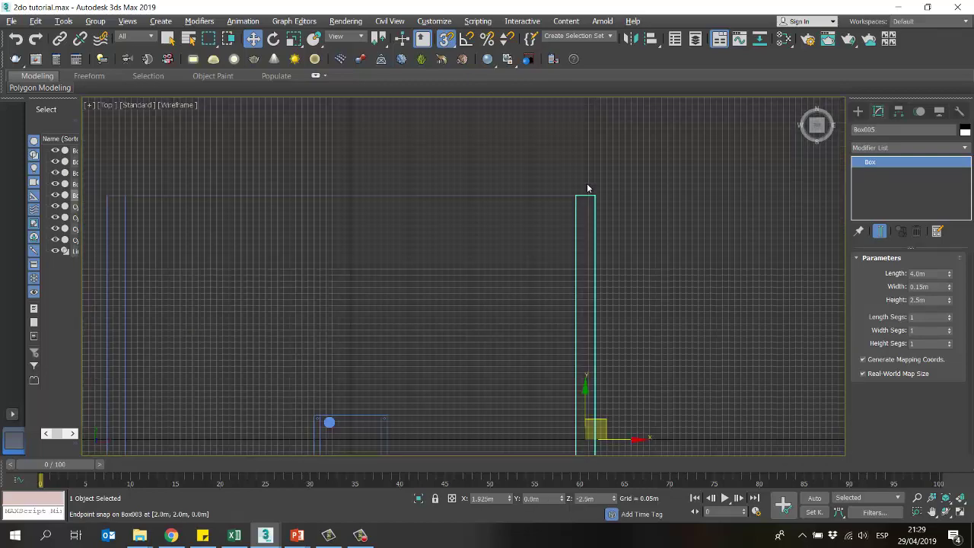
left_click(534, 233)
scroll(502, 255, "up", 4)
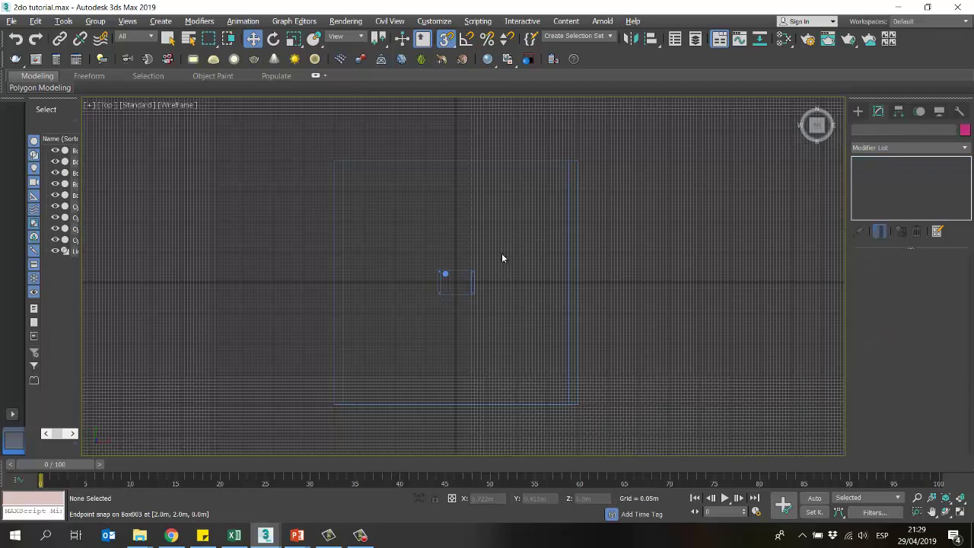
Step: Select both walls and raise them in the Perspective view, snapping their bottom corner to the floor's top corner
key("alt+w")
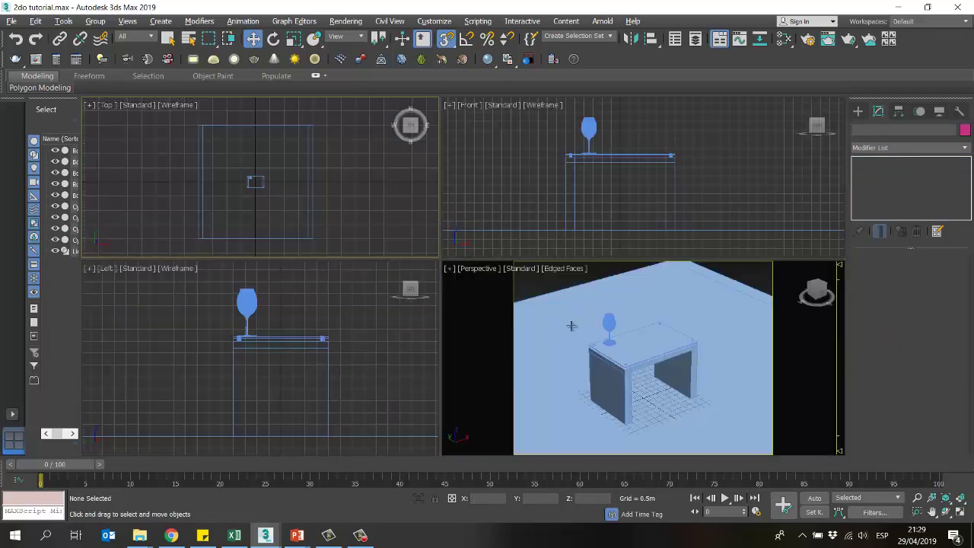
left_click(613, 284)
scroll(655, 304, "down", 10)
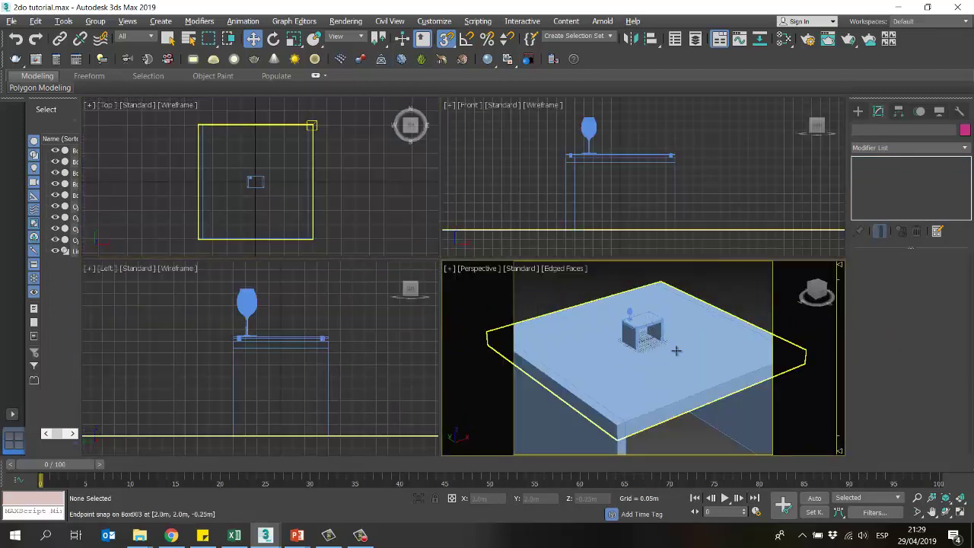
left_click_drag(700, 406, 570, 373)
left_click_drag(439, 260, 293, 139)
middle_click_drag(621, 321, 627, 318)
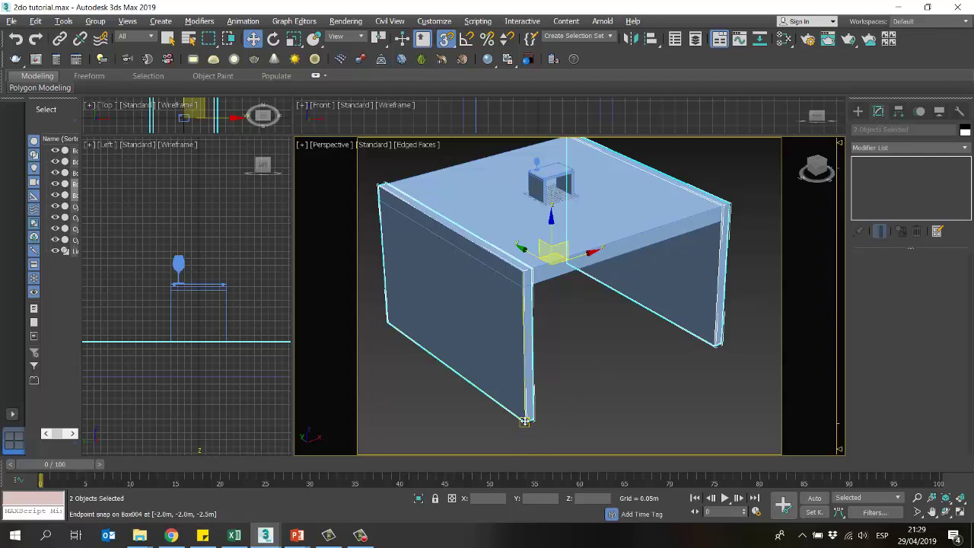
left_click_drag(525, 420, 522, 270)
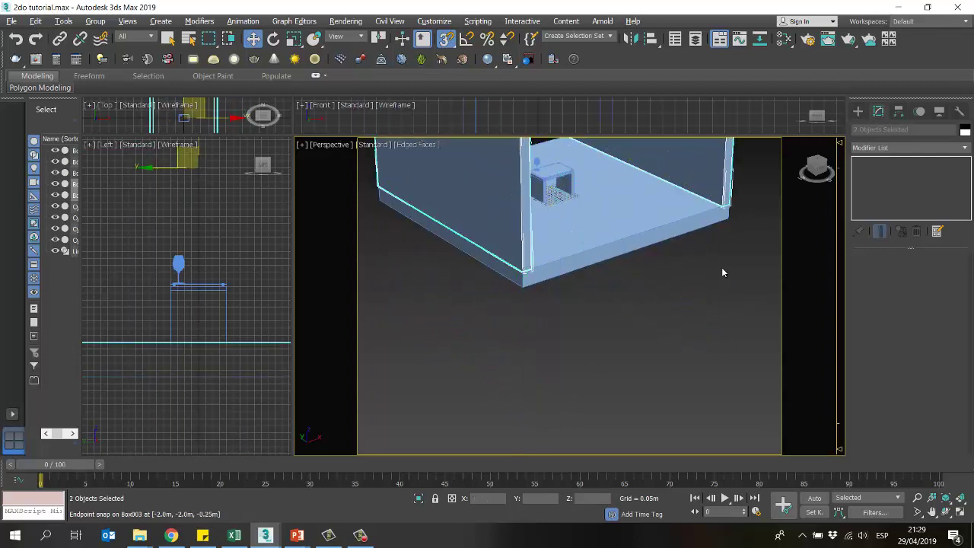
middle_click_drag(721, 267, 727, 360, "alt")
left_click(498, 171)
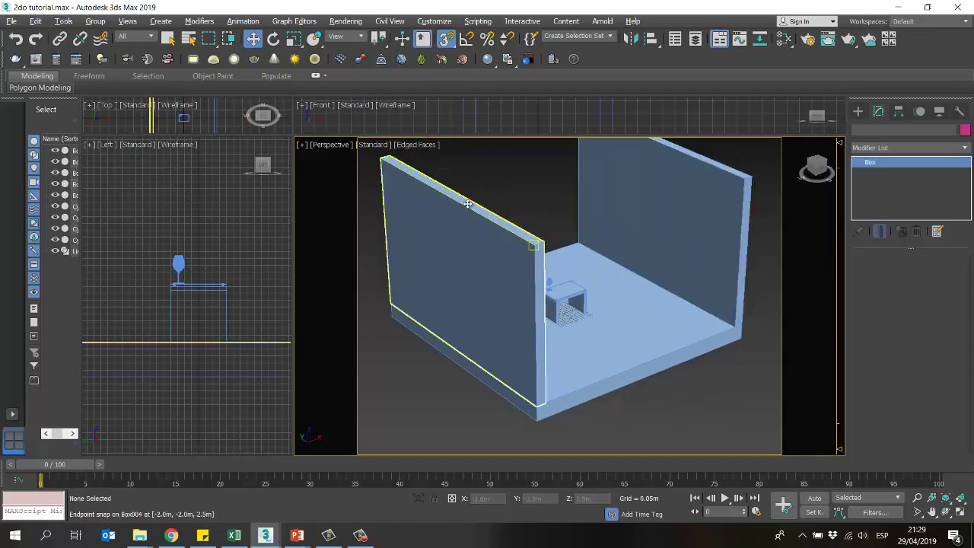
left_click(494, 251)
left_click(621, 177, "ctrl")
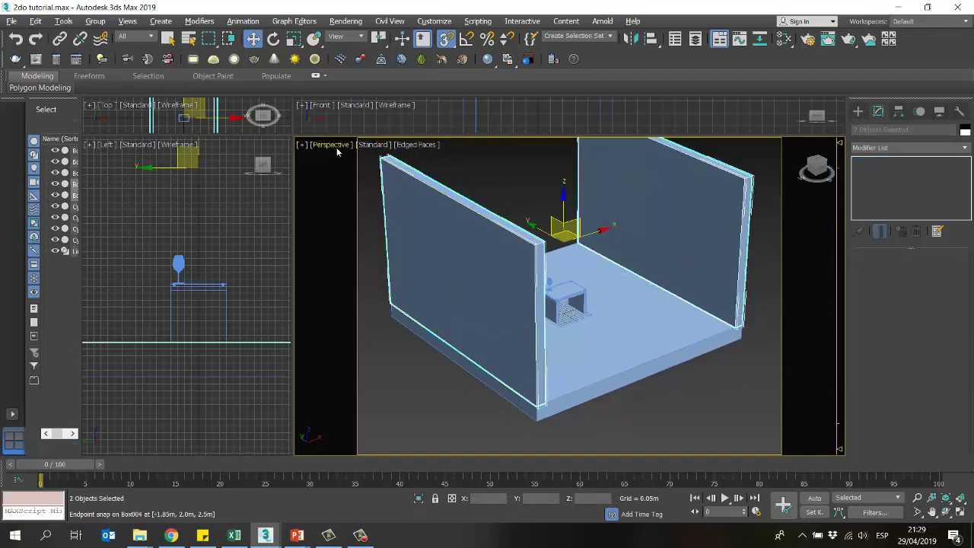
left_click_drag(701, 378, 701, 378)
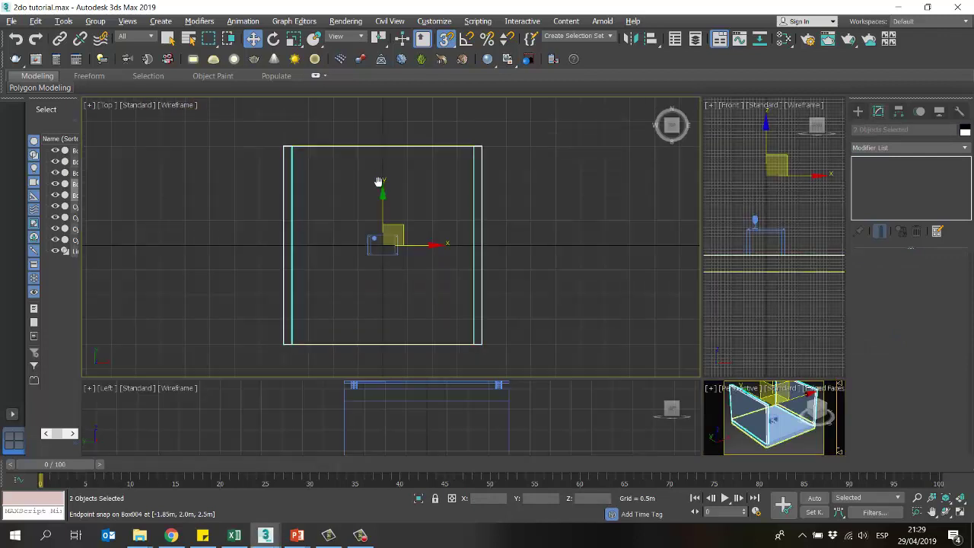
middle_click_drag(411, 105, 386, 120)
middle_click_drag(515, 218, 497, 172)
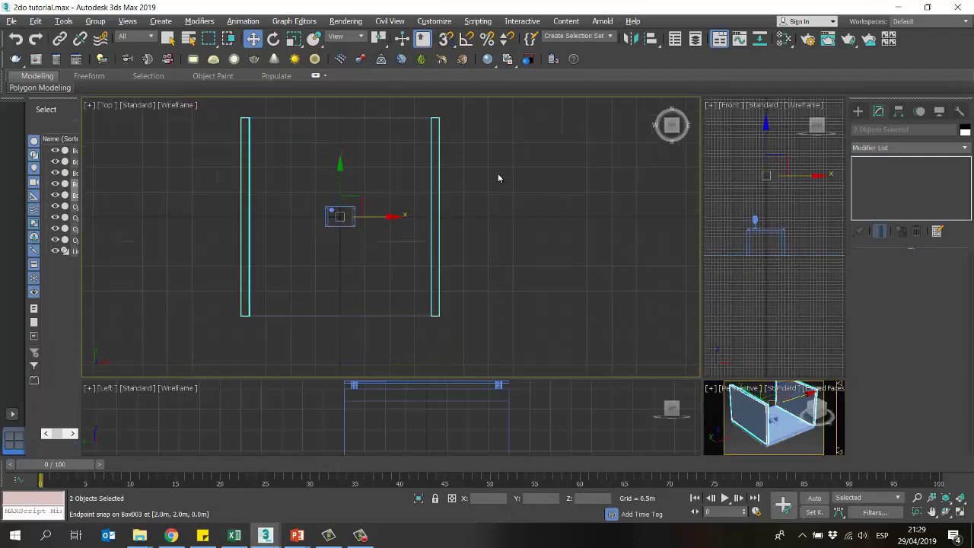
left_click_drag(373, 217, 468, 216, "shift")
left_click(542, 320)
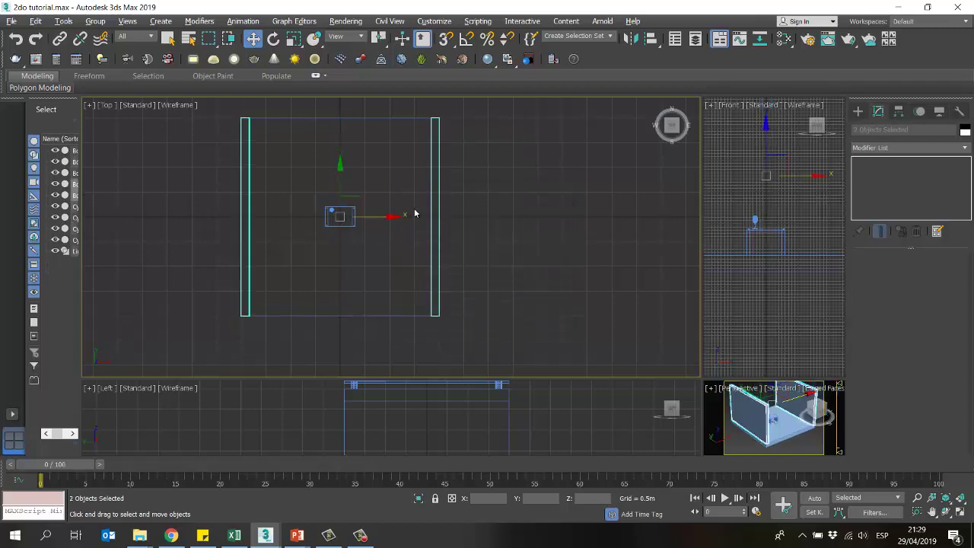
Step: Select the left and right walls together in the Top view and maximize that viewport
middle_click_drag(415, 204, 474, 220)
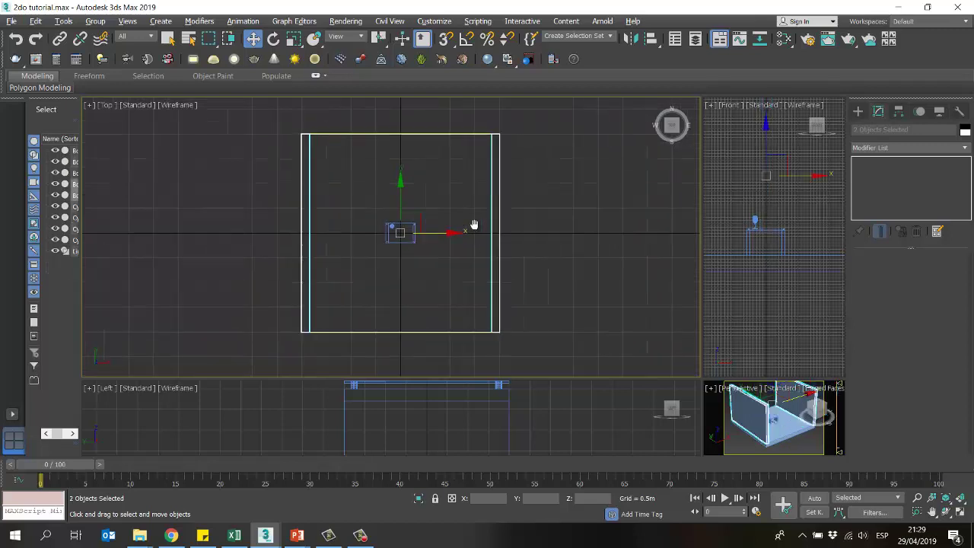
left_click(454, 185)
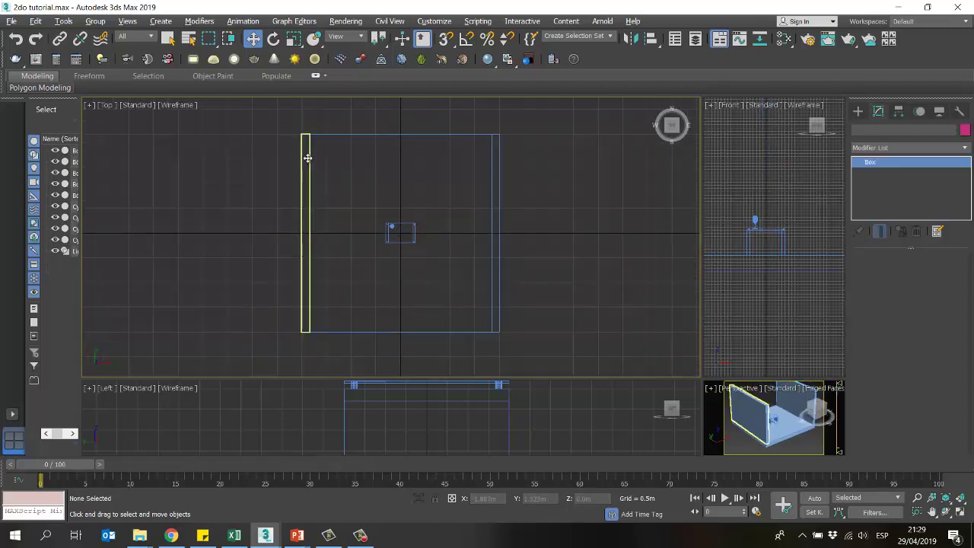
left_click(306, 156)
left_click(495, 190, "ctrl")
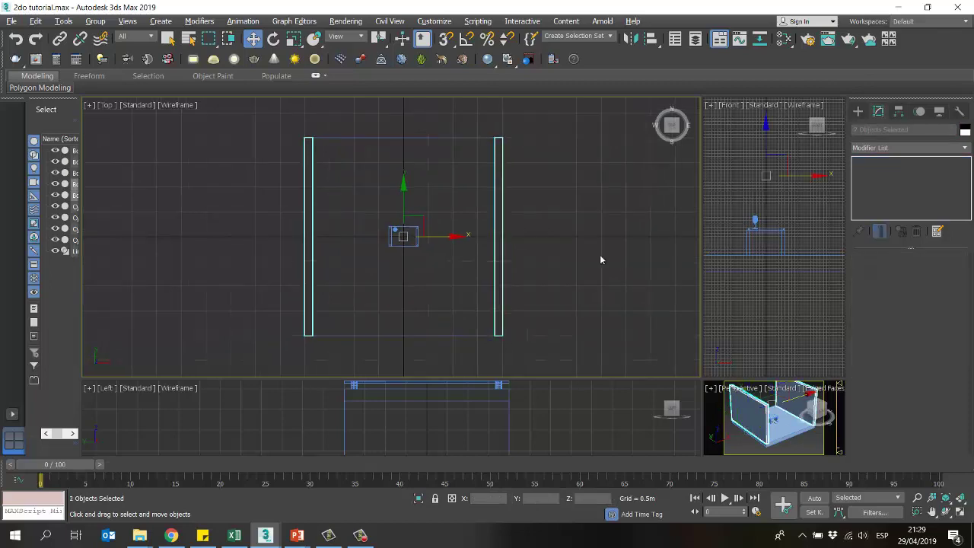
key("alt+w")
scroll(481, 242, "up", 3)
scroll(524, 229, "down", 1)
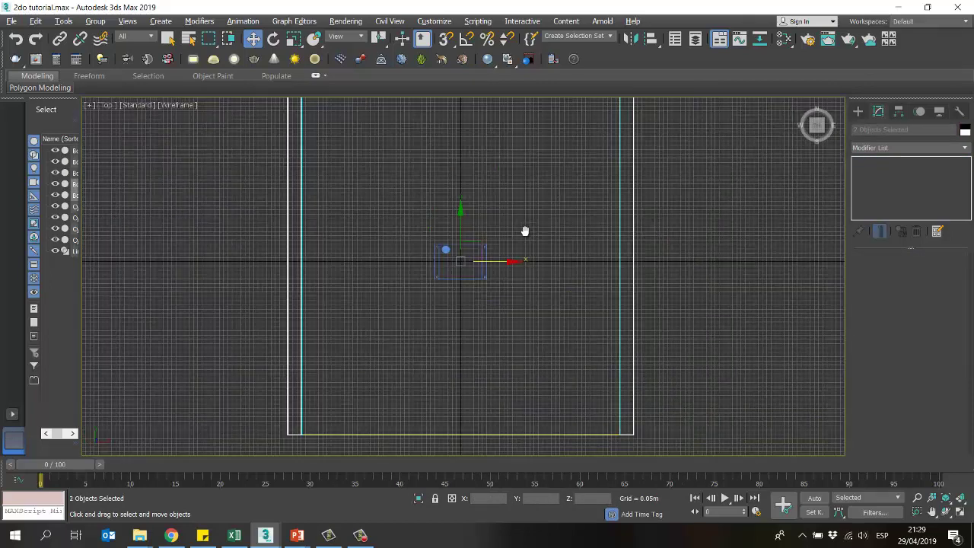
scroll(524, 228, "up", 1)
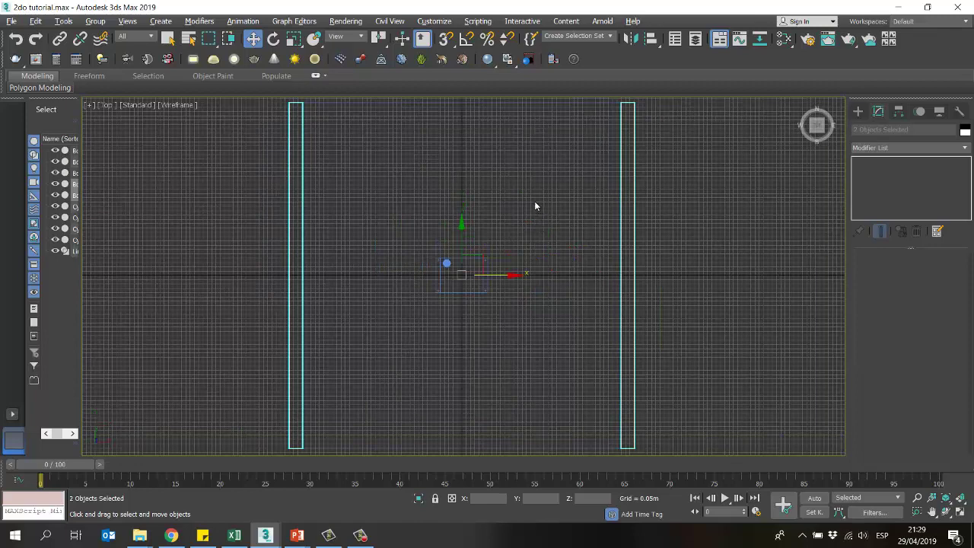
Step: Reselect both side walls and clone them in place with the Copy option, keeping the suggested name
left_click(534, 201)
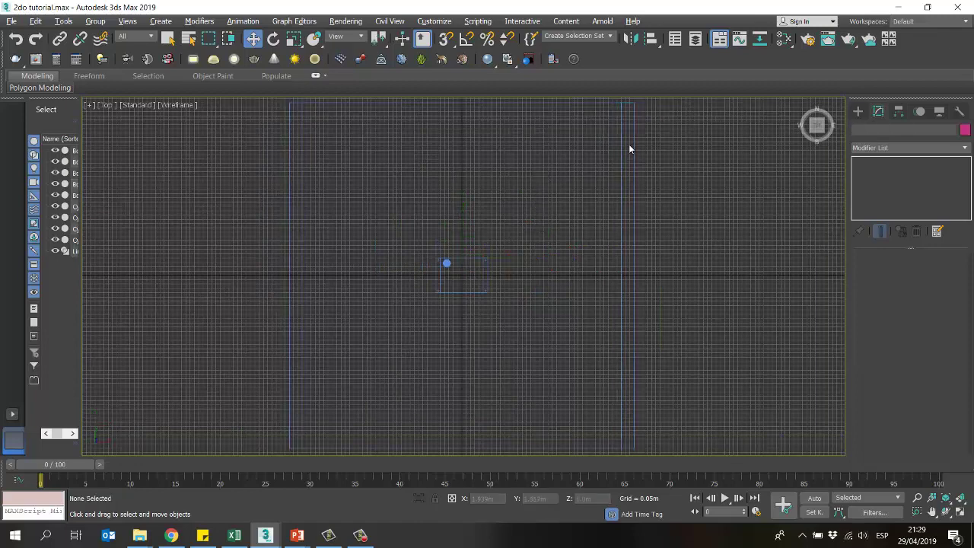
left_click_drag(387, 196, 296, 190)
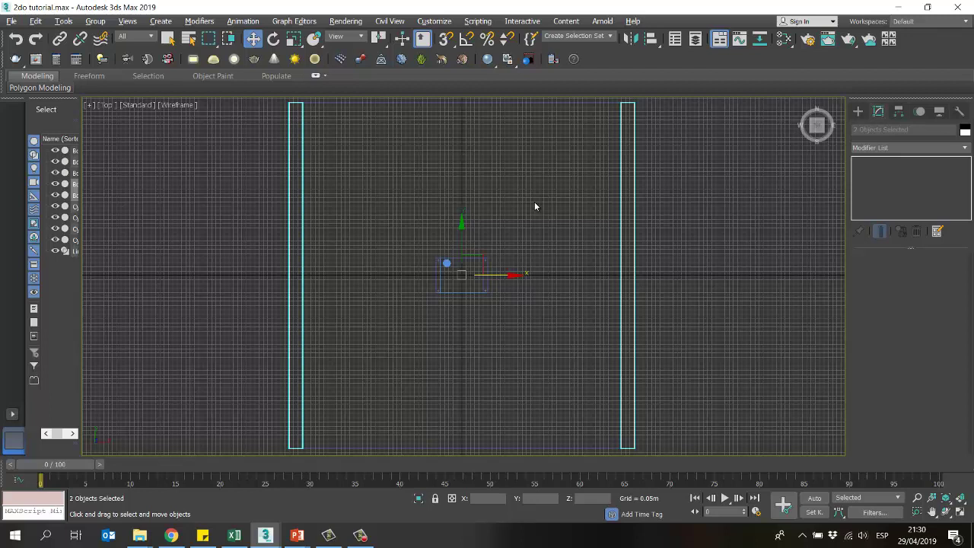
key("ctrl+v")
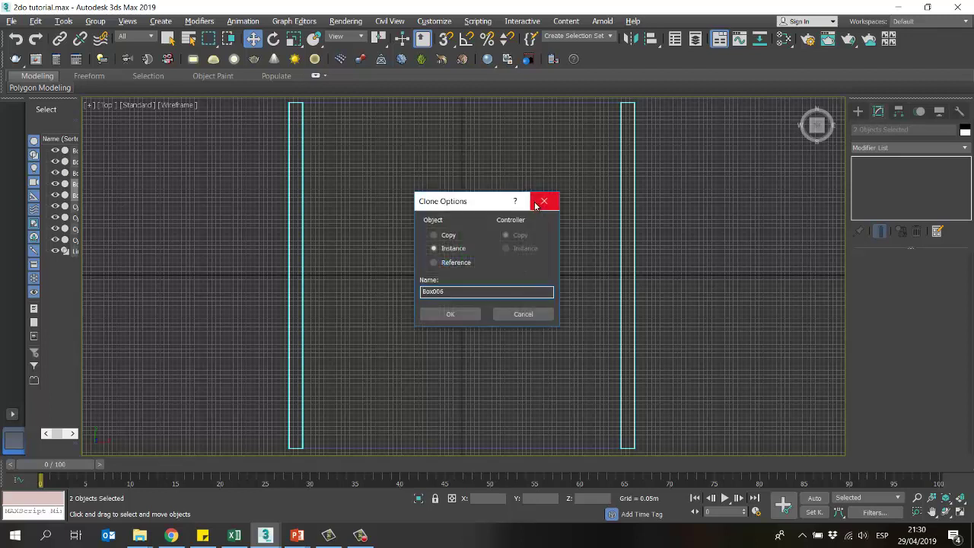
left_click(447, 238)
left_click_drag(469, 201, 550, 199)
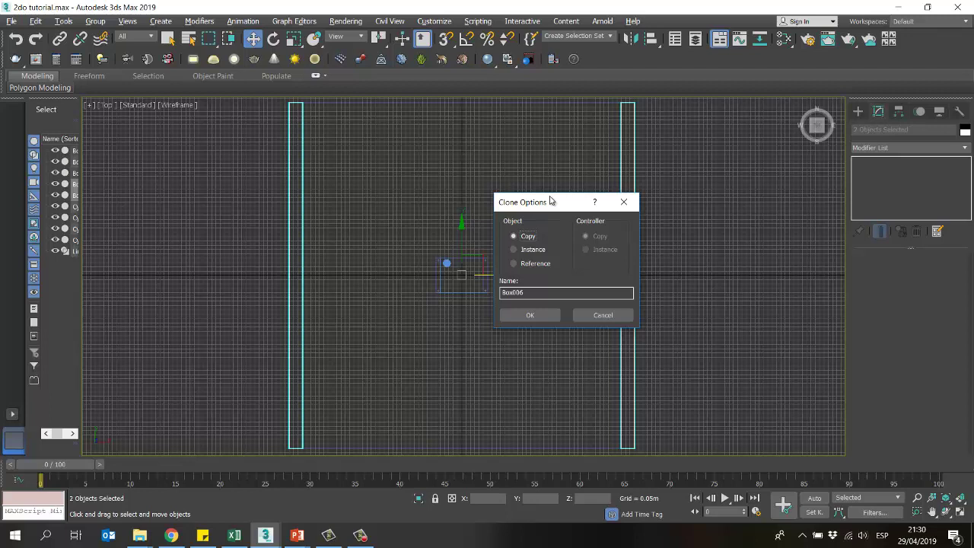
mouse_move(551, 200)
left_mouse_down()
mouse_move(568, 196)
mouse_move(565, 167)
mouse_move(456, 180)
mouse_move(473, 136)
mouse_move(450, 153)
mouse_move(485, 145)
left_mouse_up()
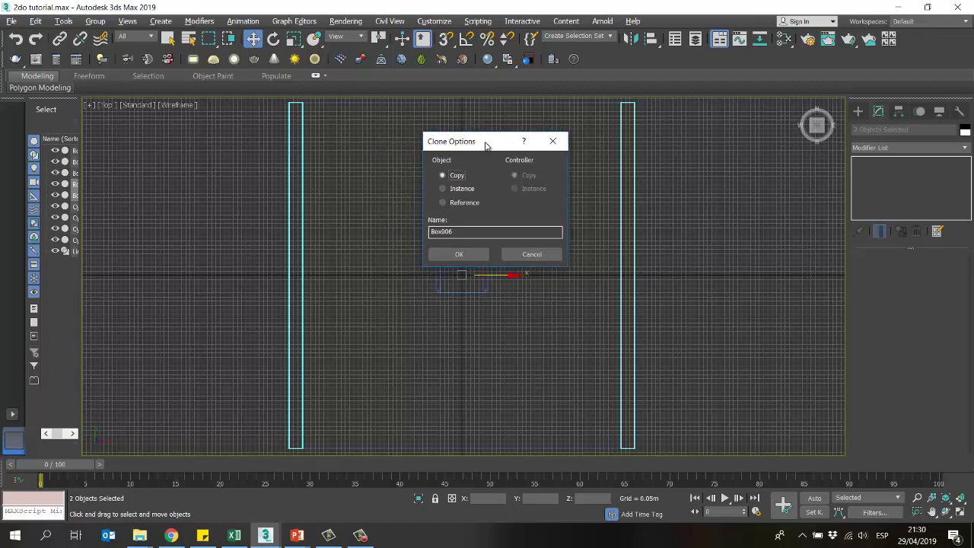
left_click(473, 254)
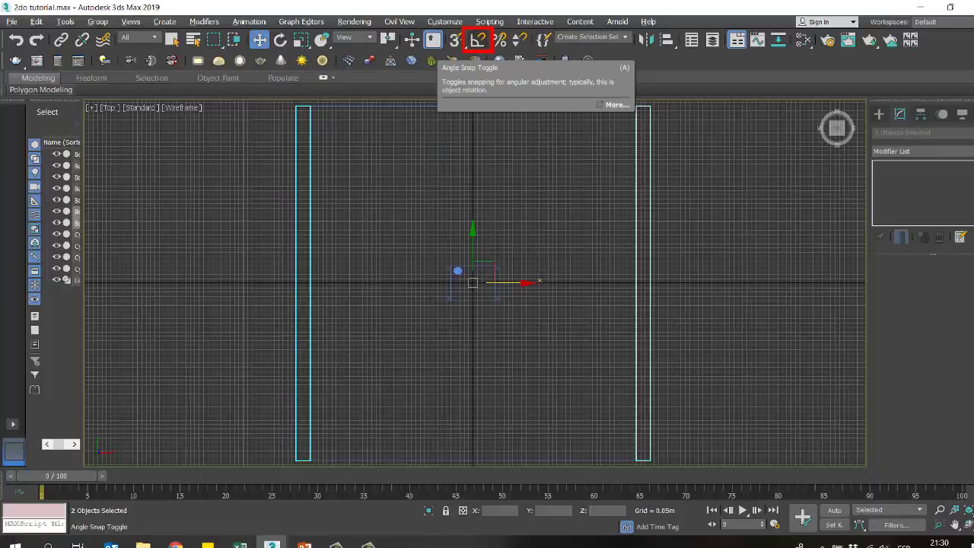
key("super")
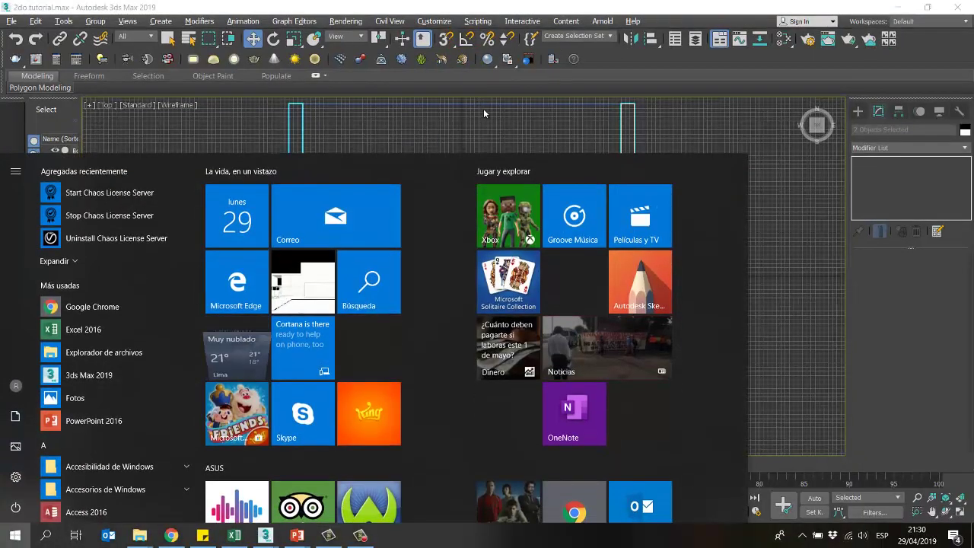
Step: Turn on angle snapping, select the left and right wall copies, and rotate them together 90° about Z in the Top view
left_click(483, 114)
key("a")
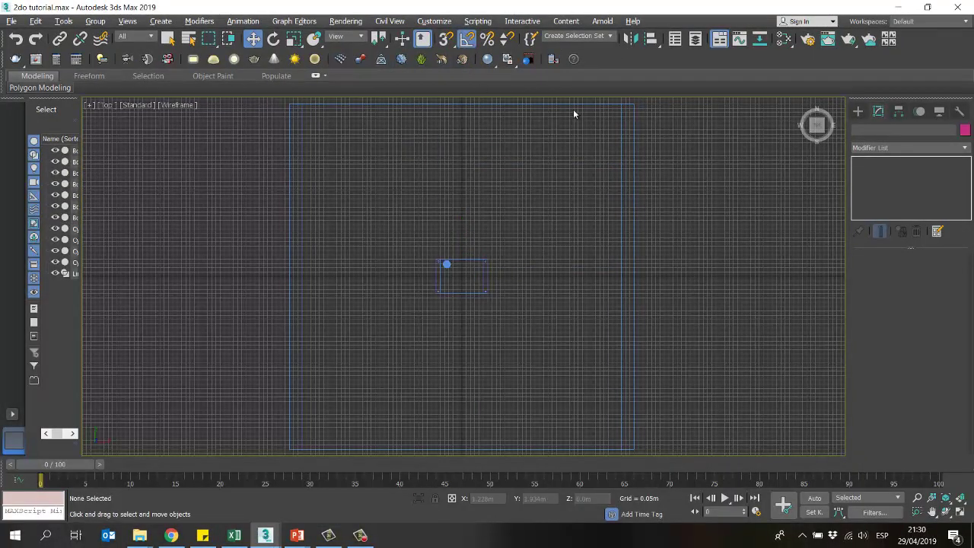
left_click(626, 111)
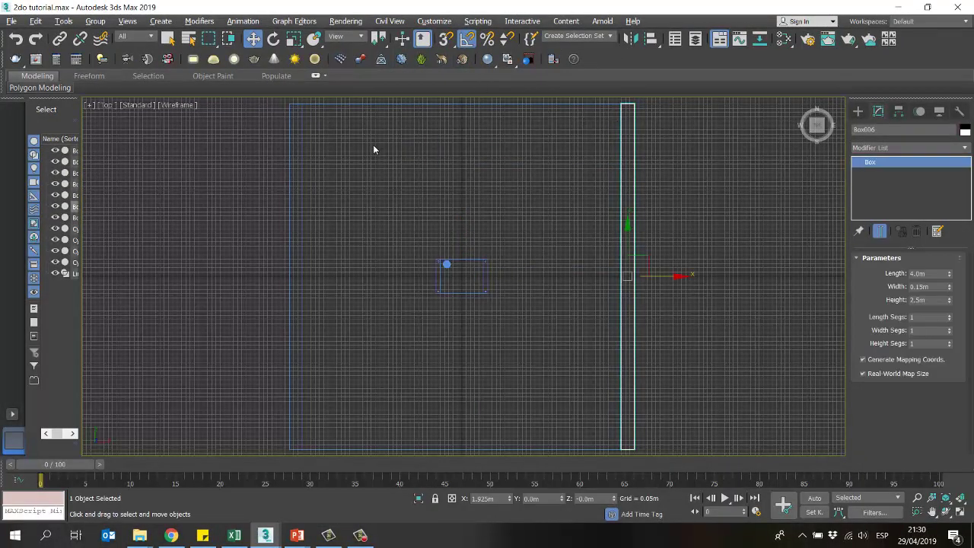
left_click(296, 122, "ctrl")
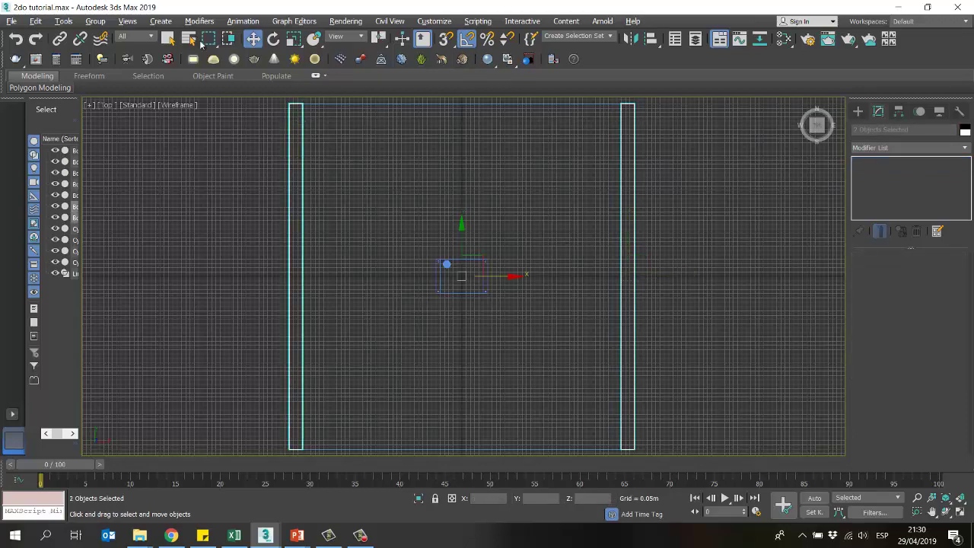
left_click(273, 39)
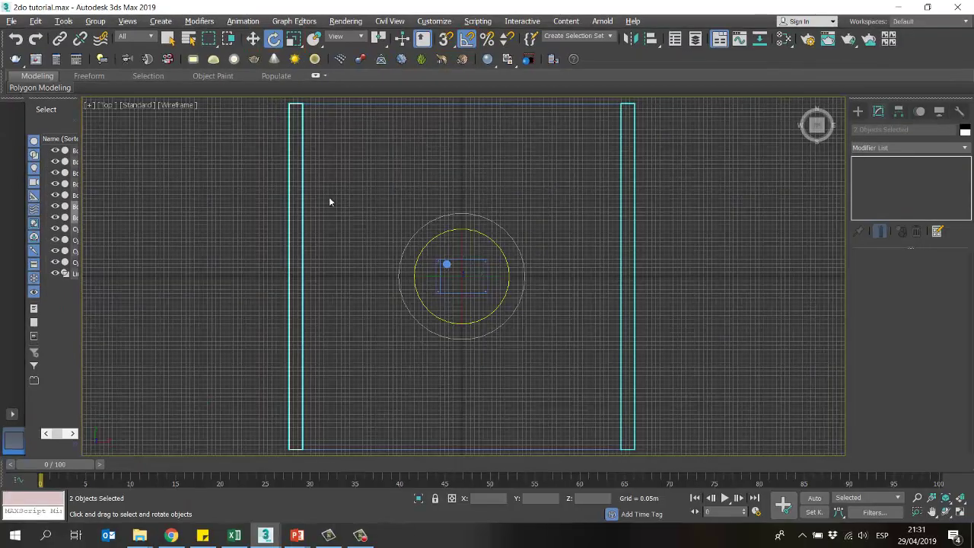
mouse_move(510, 235)
left_mouse_down()
mouse_move(505, 250)
mouse_move(498, 243)
left_mouse_up()
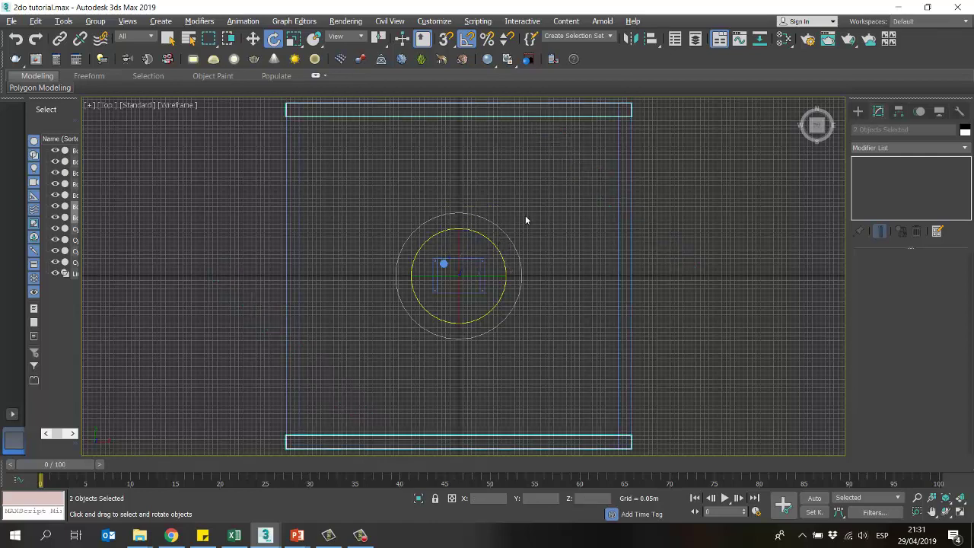
Step: Select the rotated upper and lower walls individually to examine where their ends overlap the side walls
left_click(529, 174)
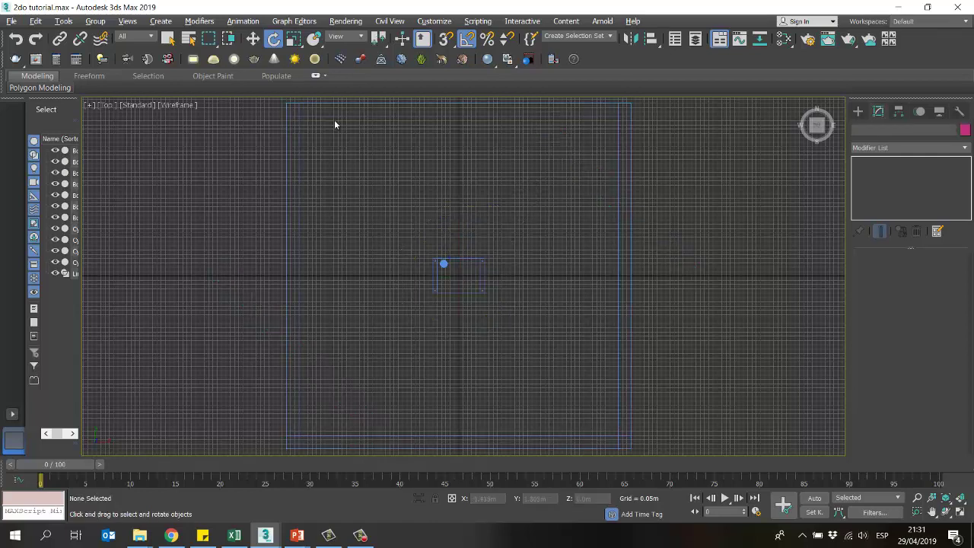
left_click(295, 118)
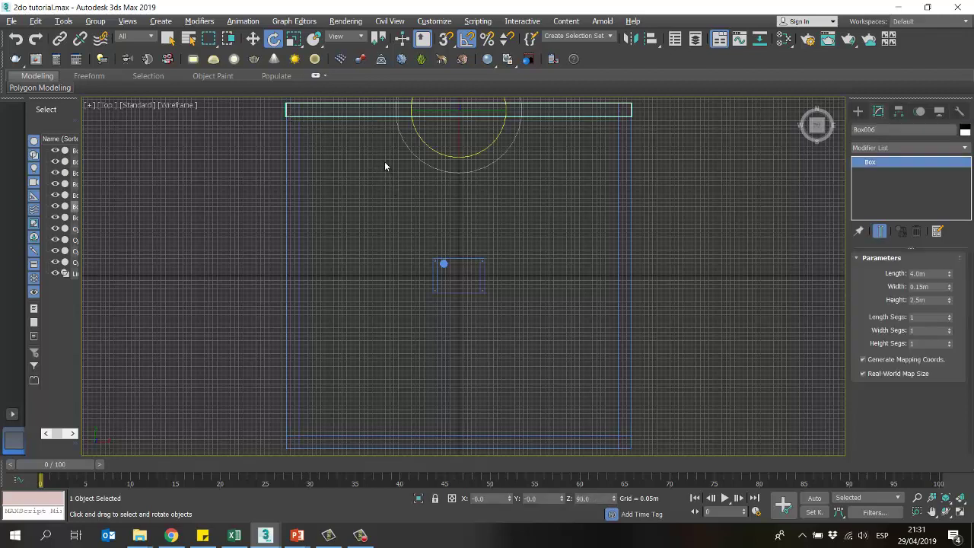
left_click(355, 124)
left_click(297, 115)
left_click(373, 149)
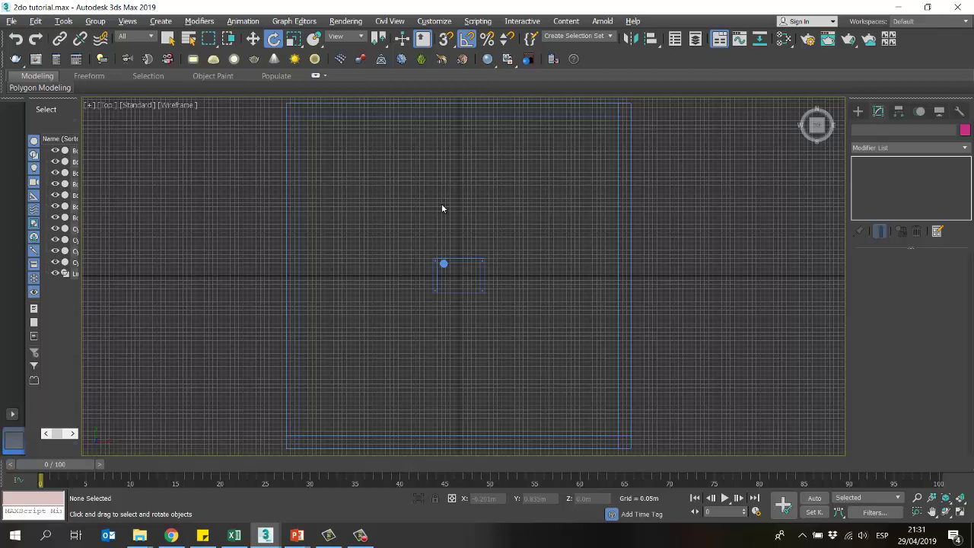
left_click(417, 116)
left_click(392, 437)
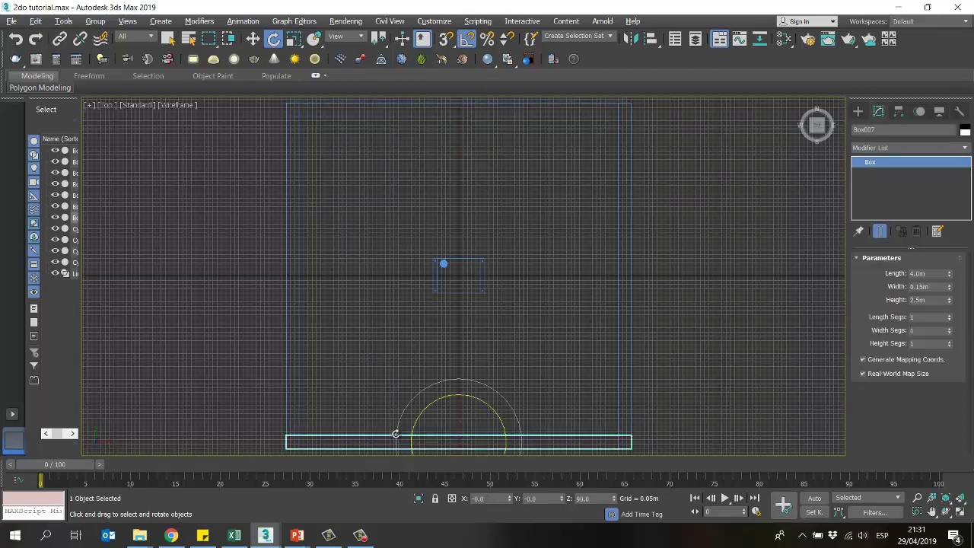
Step: Set the length of both the upper and lower walls to 3.7 m so they fit between the side walls
left_click(355, 112)
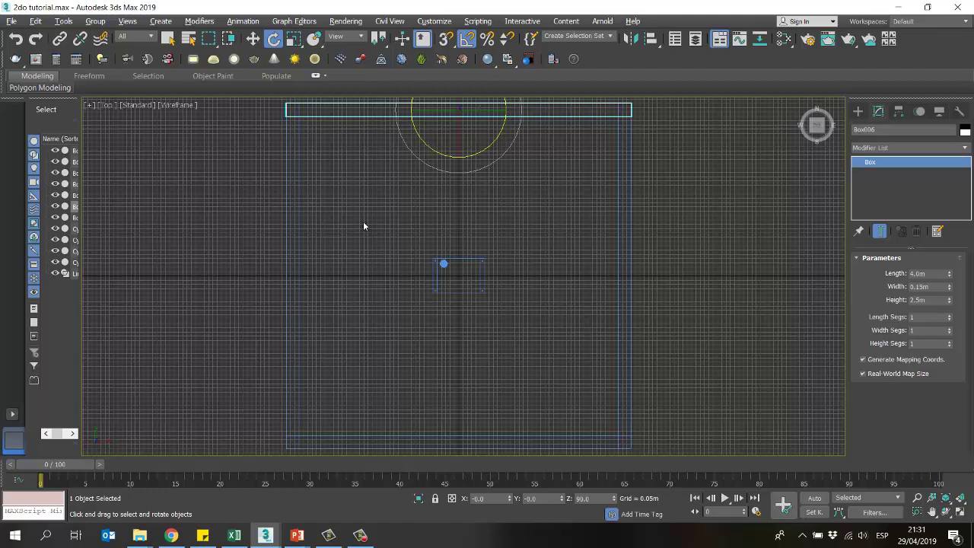
left_click(934, 274)
key("Return")
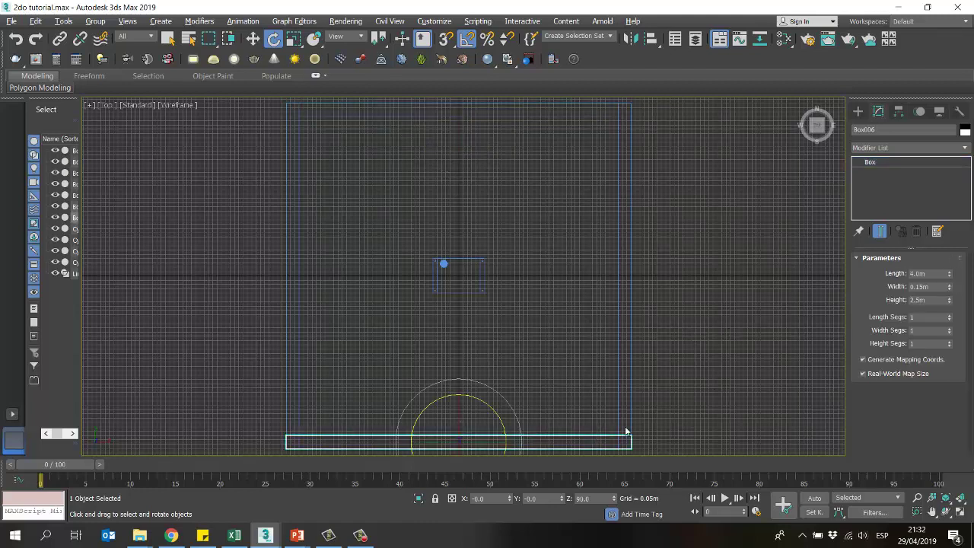
double_click(926, 273)
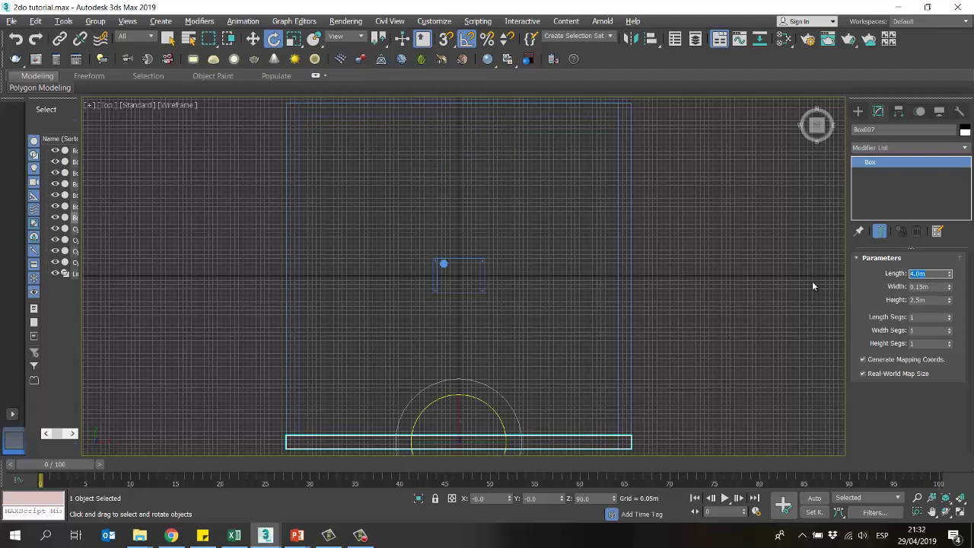
type("3.7")
key("Return")
left_click(677, 243)
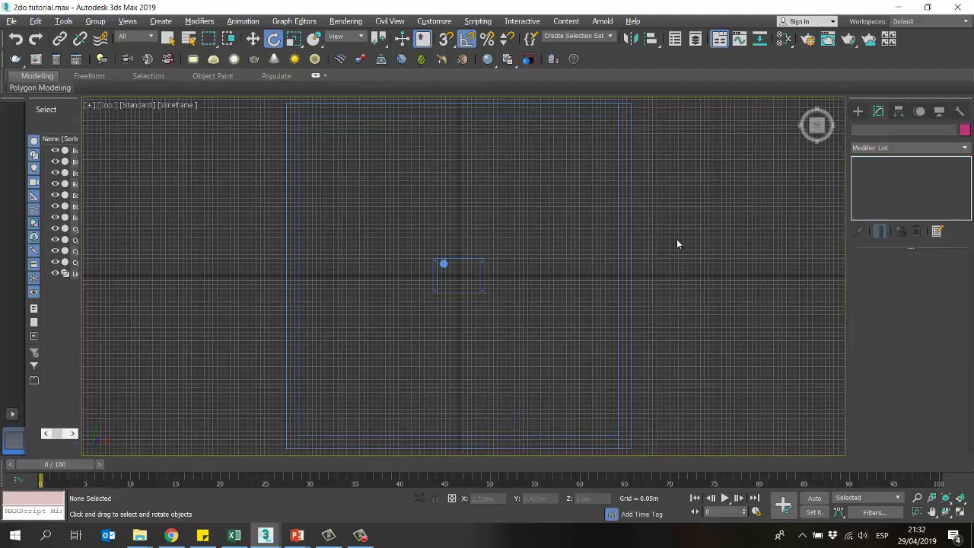
Step: Check the wall corners in the Top view, restore the four-viewport layout and resize it to enlarge the Perspective view
scroll(311, 133, "up", 10)
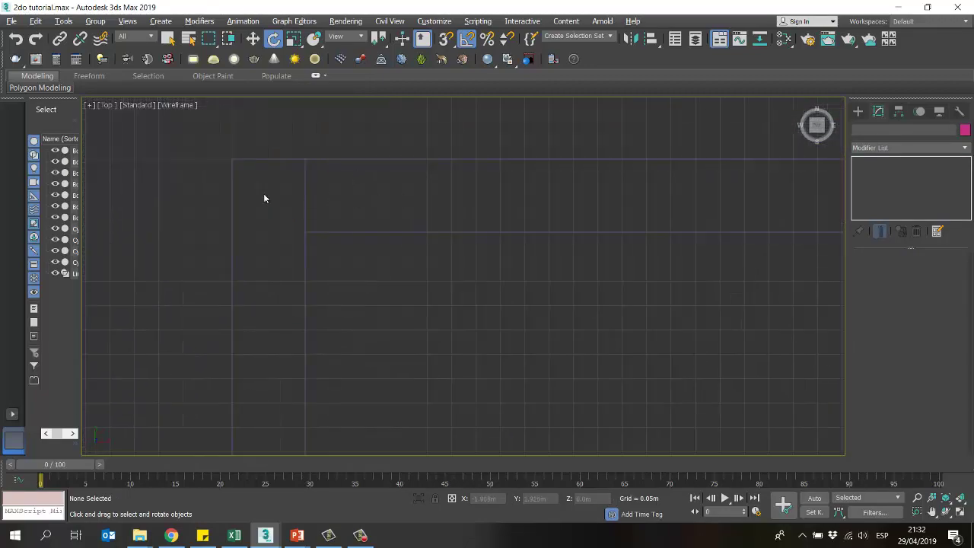
scroll(263, 196, "down", 12)
scroll(426, 199, "up", 2)
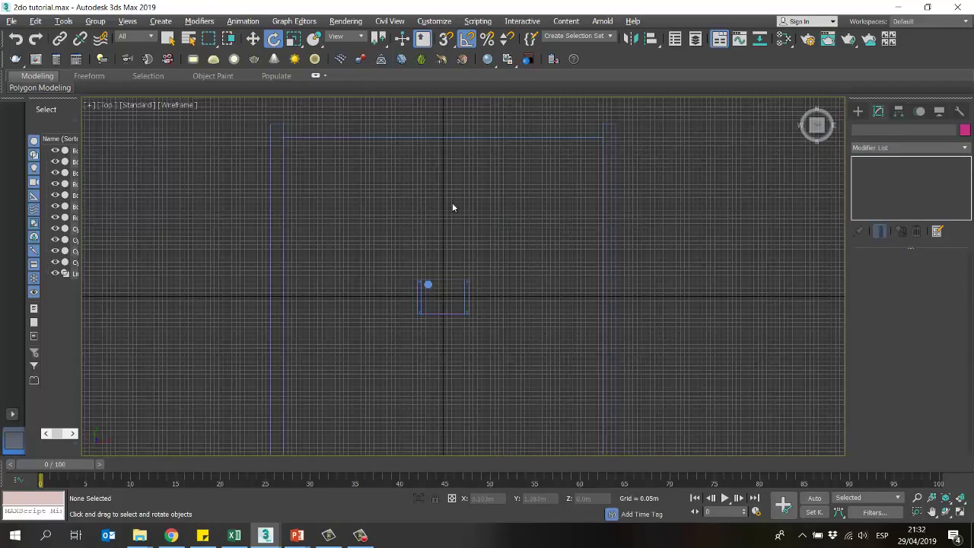
scroll(452, 203, "down", 2)
key("alt+w")
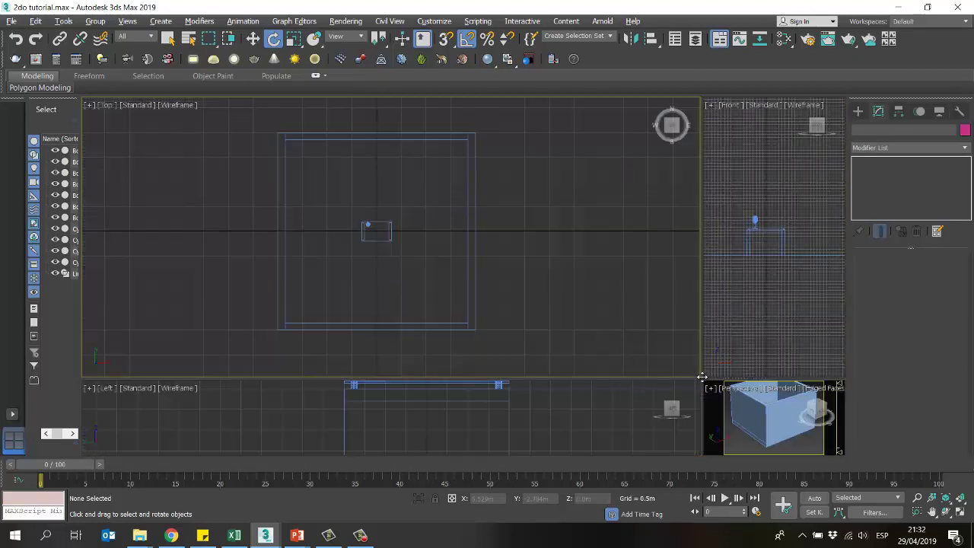
left_click_drag(700, 380, 512, 271)
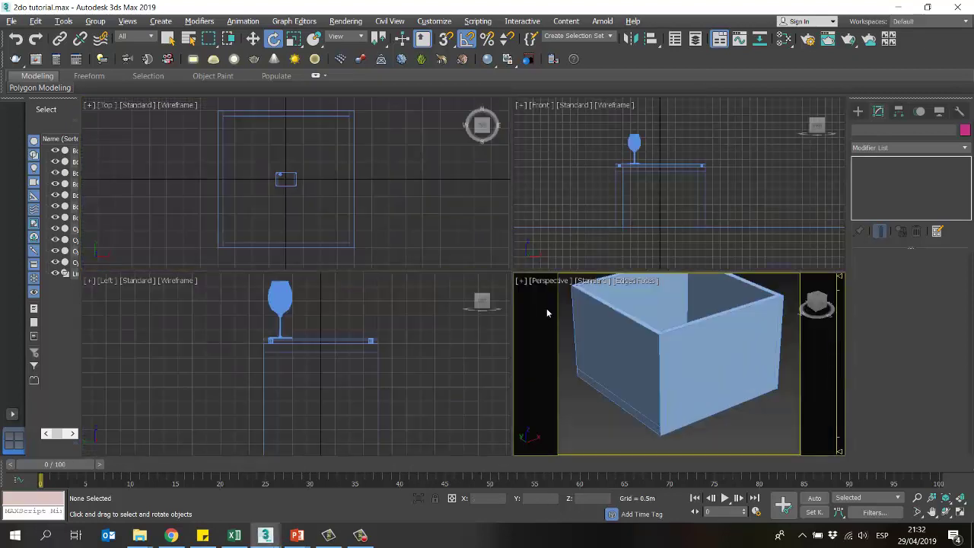
Step: Examine the four-walled room and the table inside from above in the maximized Perspective view, and return to four viewports
key("alt+w")
middle_click_drag(547, 342, 508, 283)
scroll(510, 286, "down", 5)
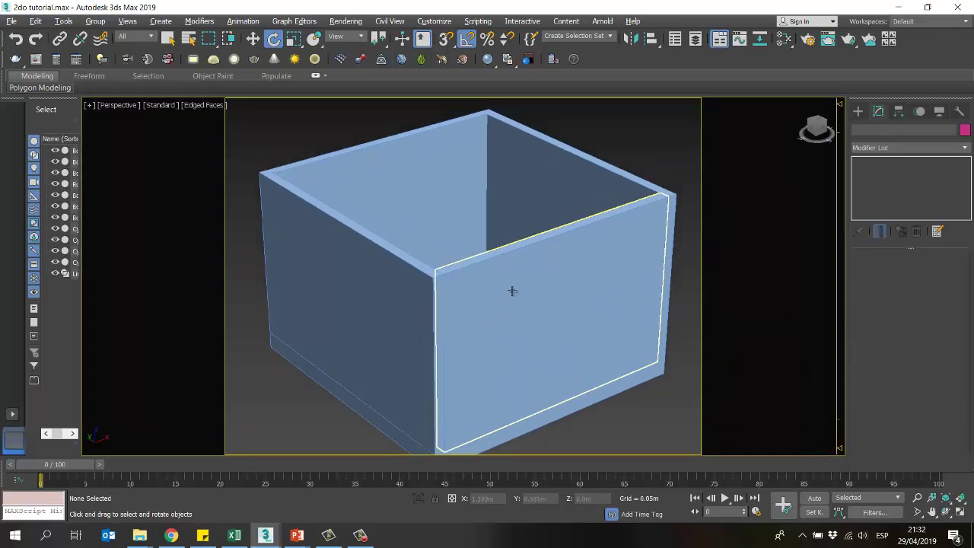
left_click(946, 511)
left_click_drag(457, 232, 465, 257)
key("e")
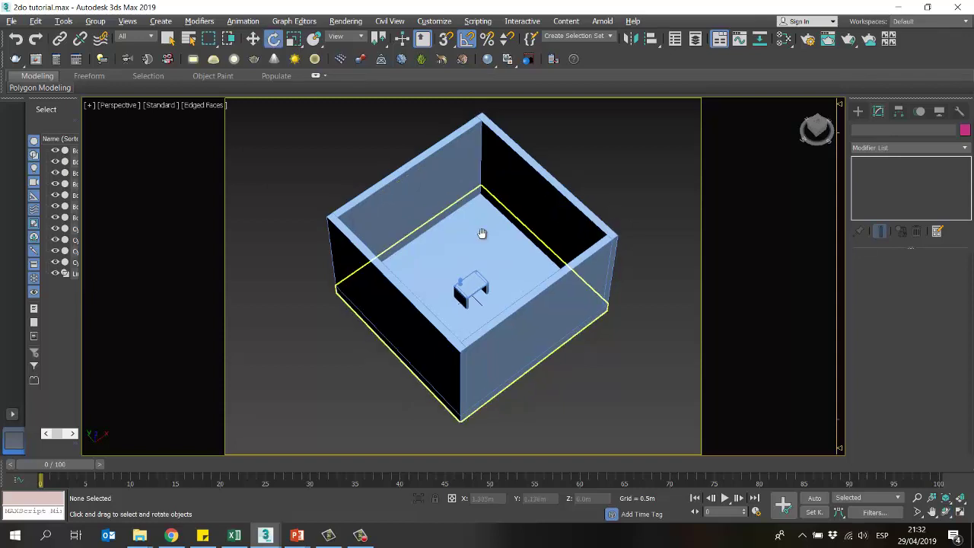
middle_click_drag(483, 233, 481, 238)
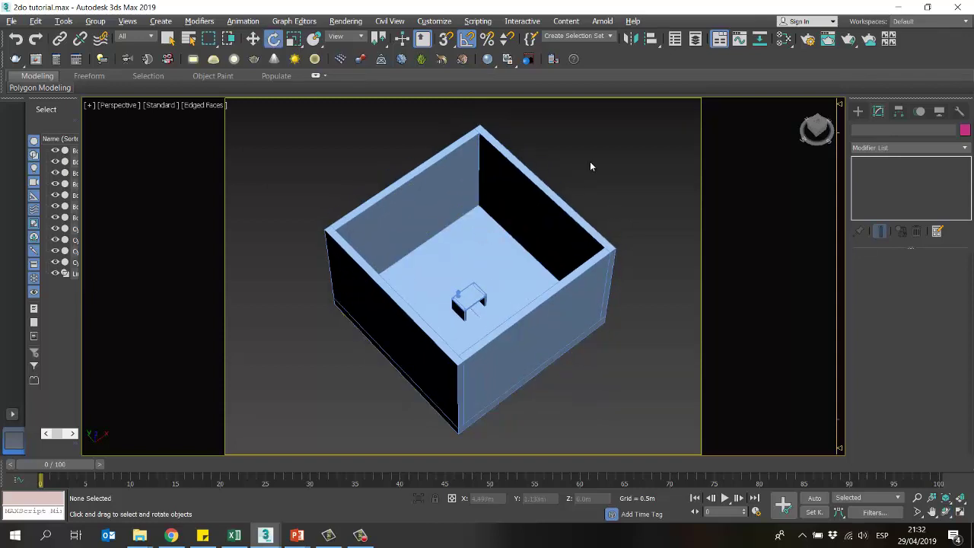
key("alt+w")
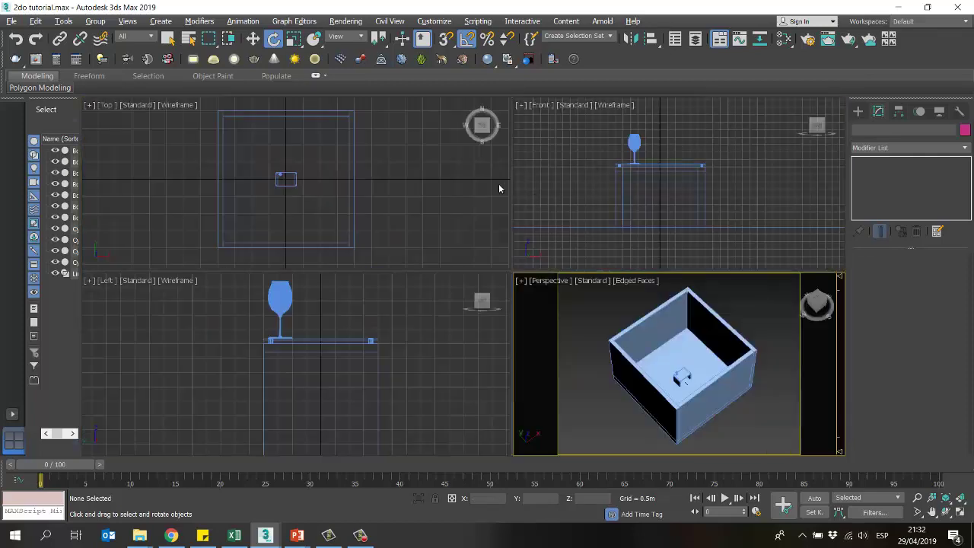
Step: Set the home grid spacing to 0.5 m in the Grid and Snap Settings and close the dialog
middle_click(395, 196)
scroll(254, 145, "up", 6)
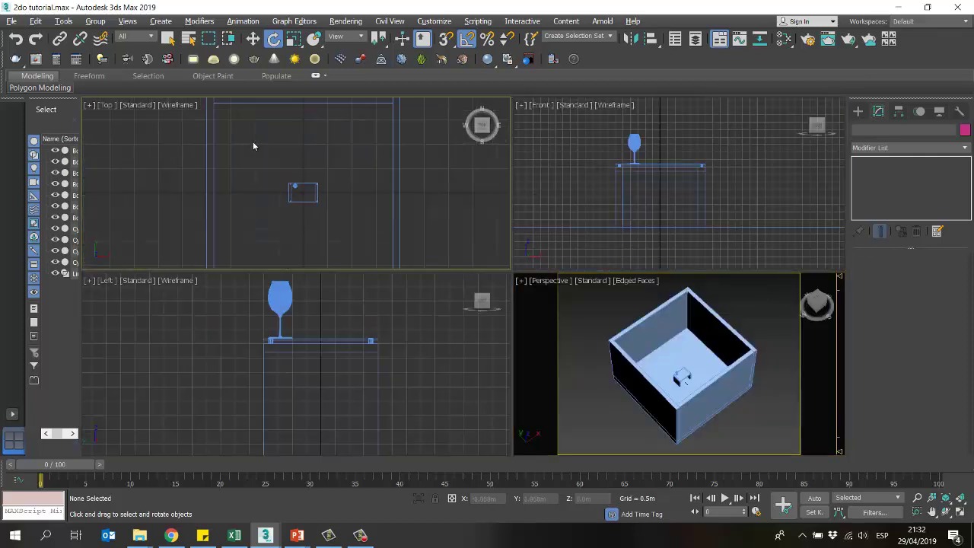
middle_click_drag(358, 243, 366, 217)
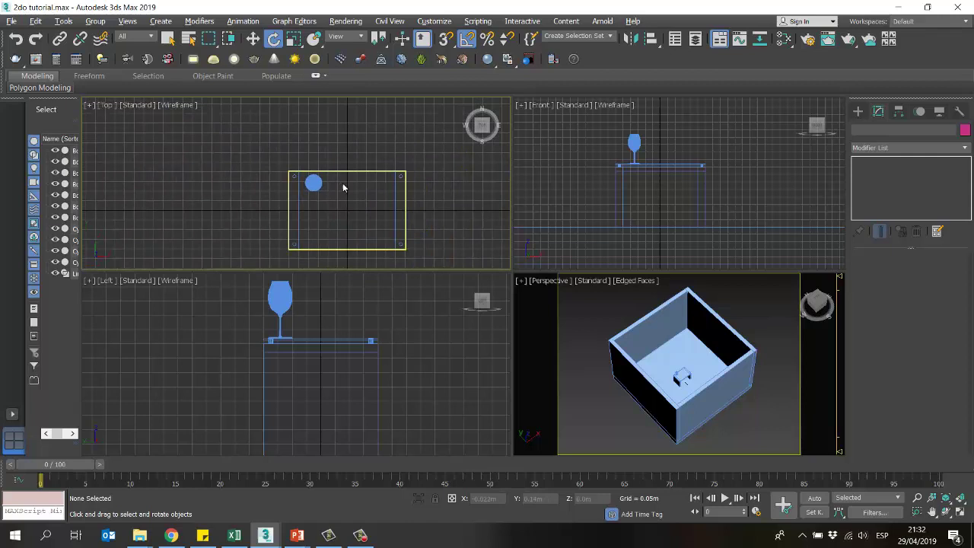
right_click(446, 39)
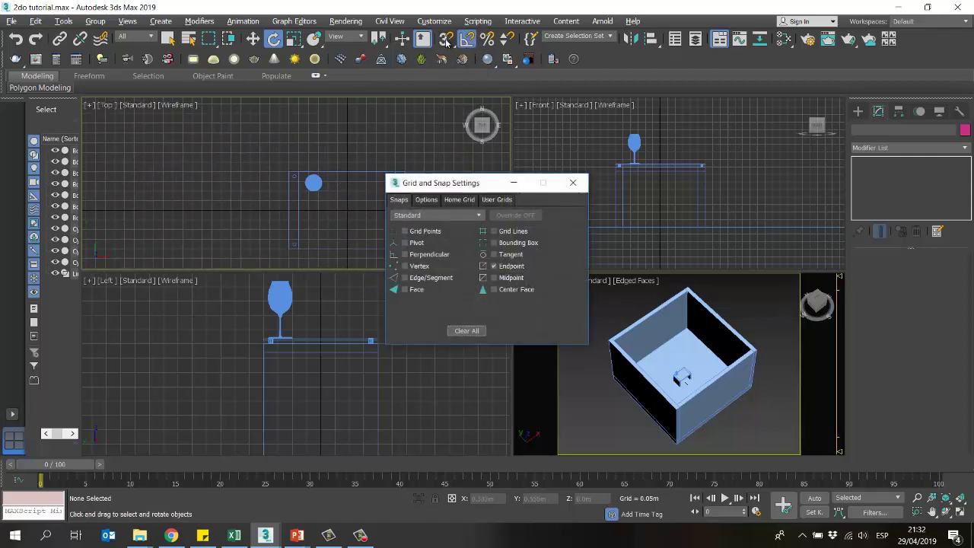
left_click(426, 200)
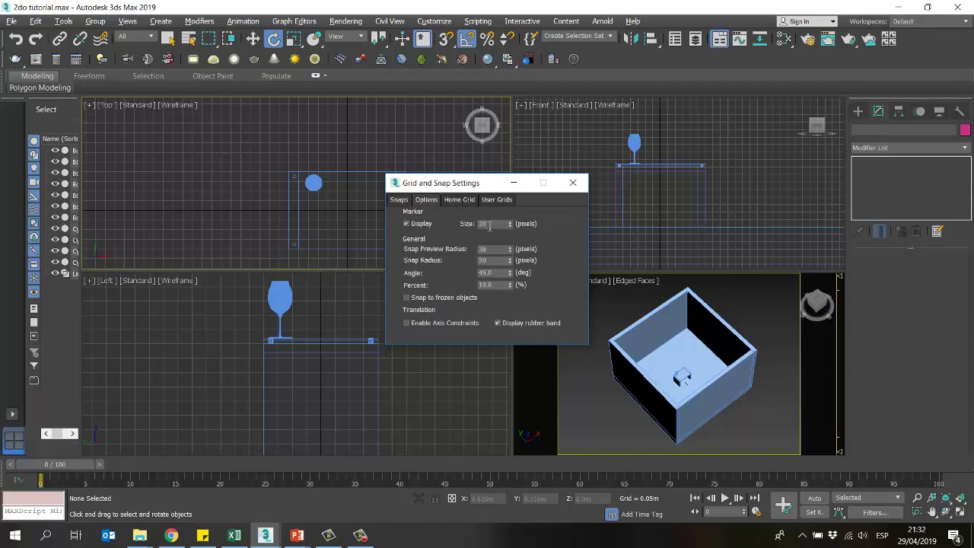
left_click(460, 200)
double_click(541, 222)
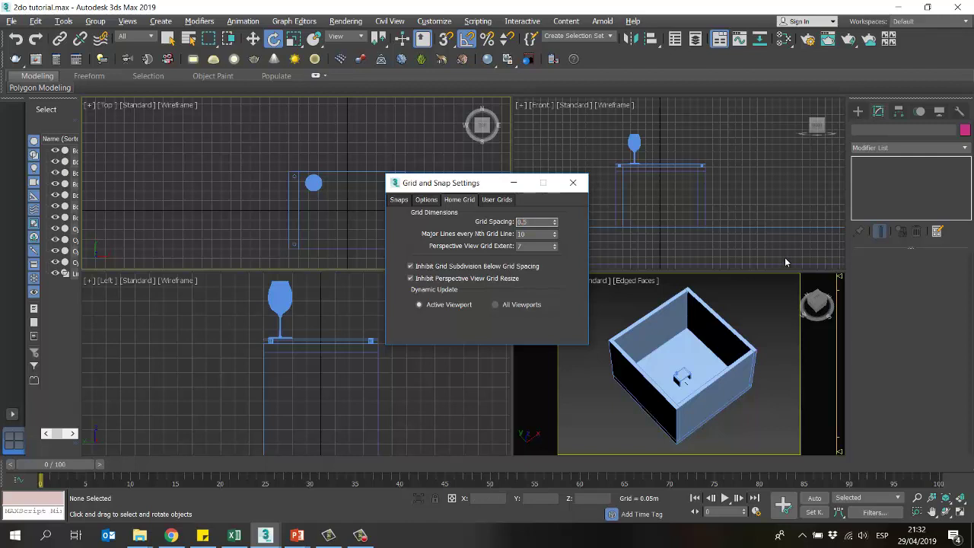
key("Return")
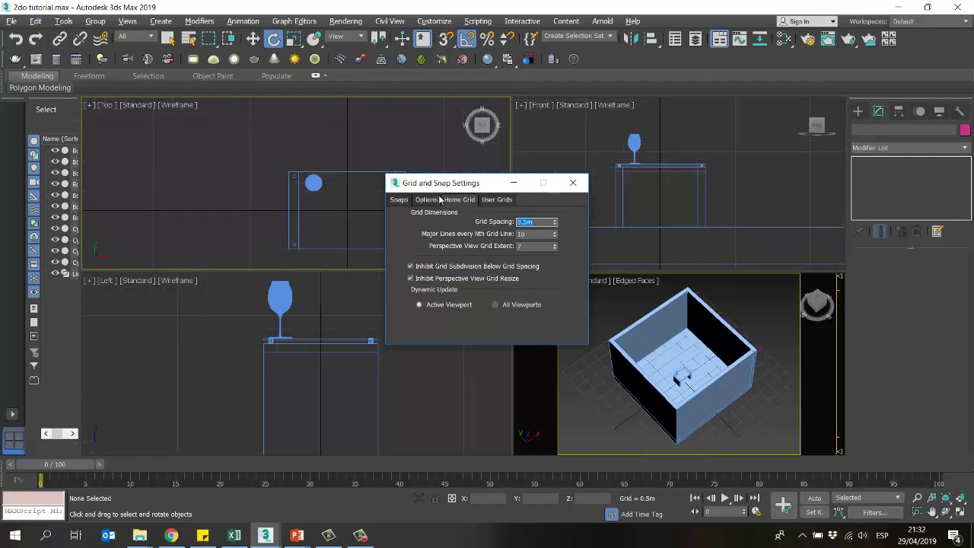
left_click_drag(460, 184, 444, 183)
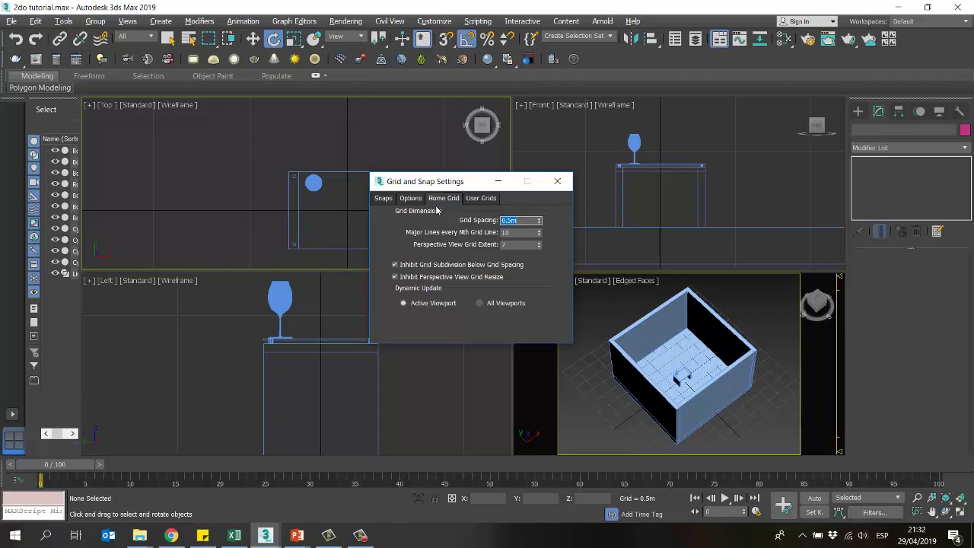
left_click_drag(427, 180, 395, 175)
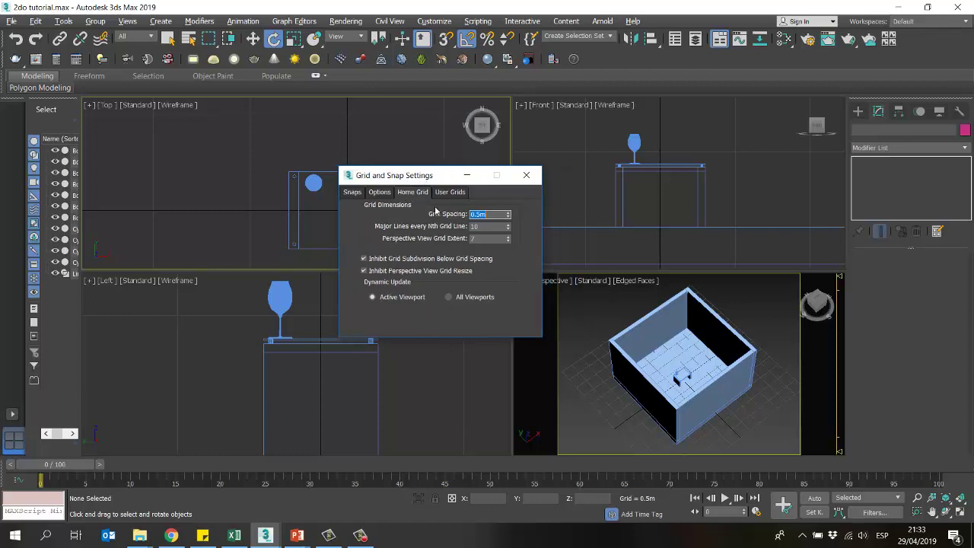
left_click(527, 176)
Step: With 3D snapping on, draw a 4 m by 4 m ceiling box, 2 m high, between opposite outer wall corners in the maximized Top view
middle_click_drag(355, 144, 437, 207)
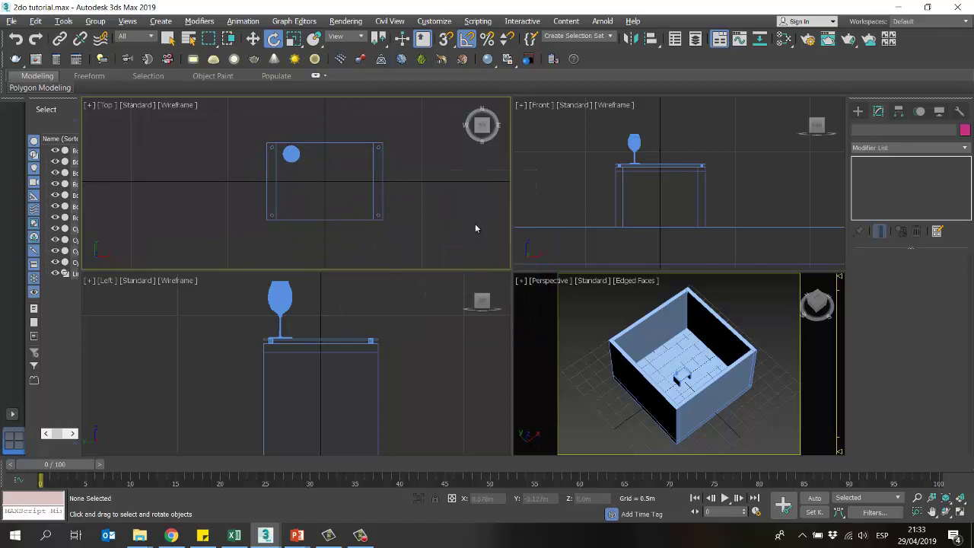
key("alt+w")
scroll(482, 244, "up", 5)
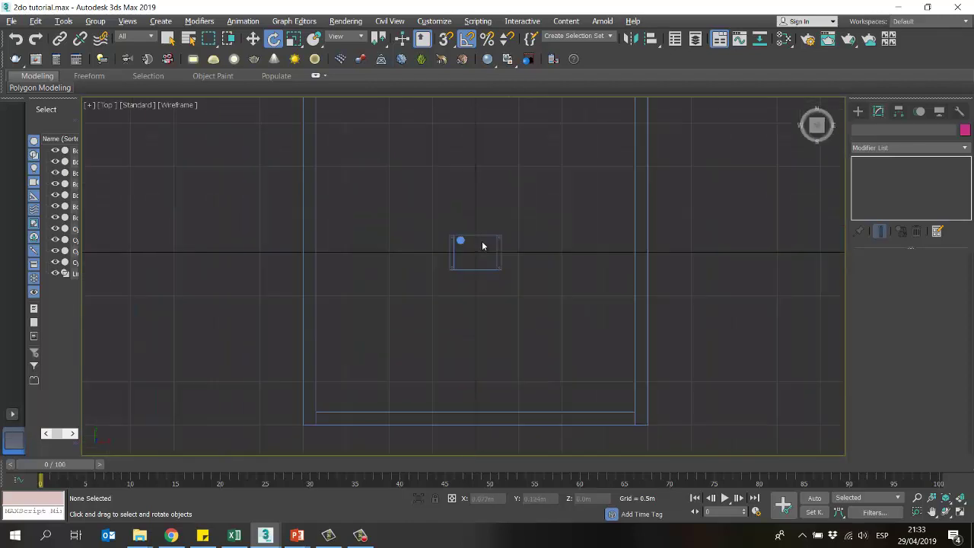
scroll(495, 253, "down", 2)
scroll(502, 249, "up", 4)
scroll(510, 245, "down", 2)
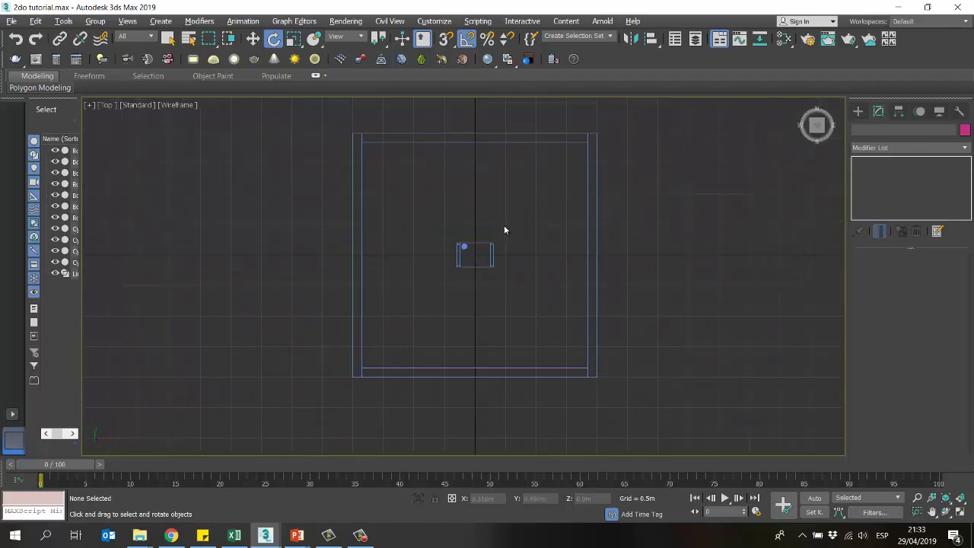
middle_click_drag(514, 224, 511, 223)
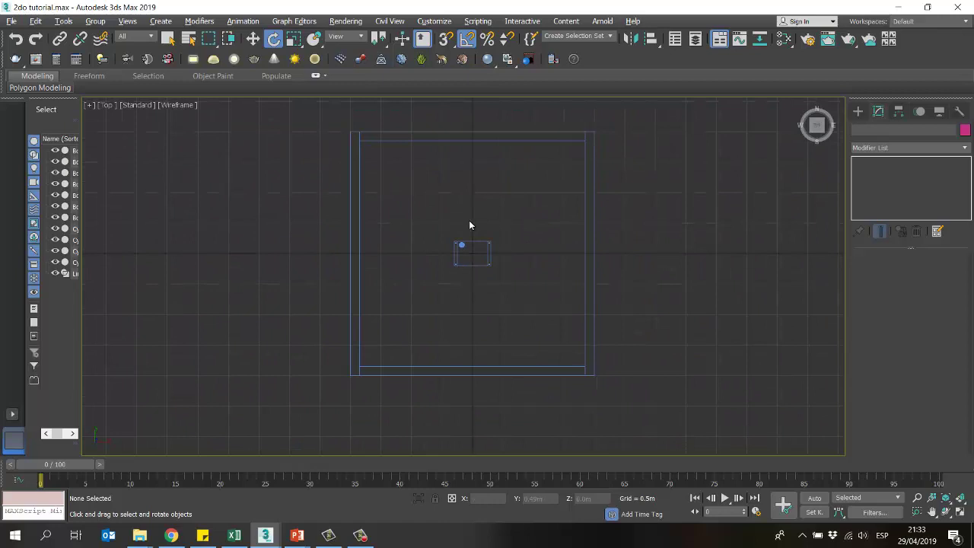
left_click(448, 40)
left_click(857, 111)
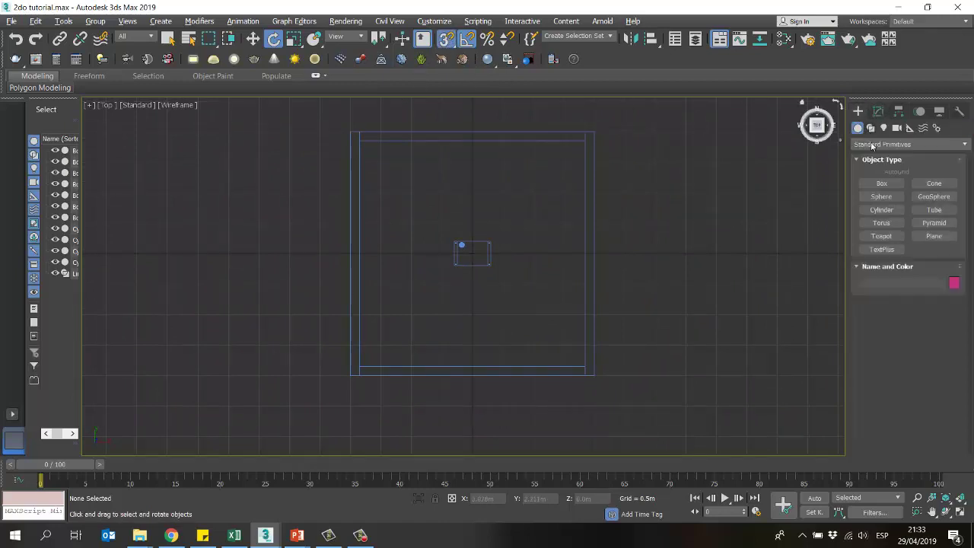
left_click(880, 184)
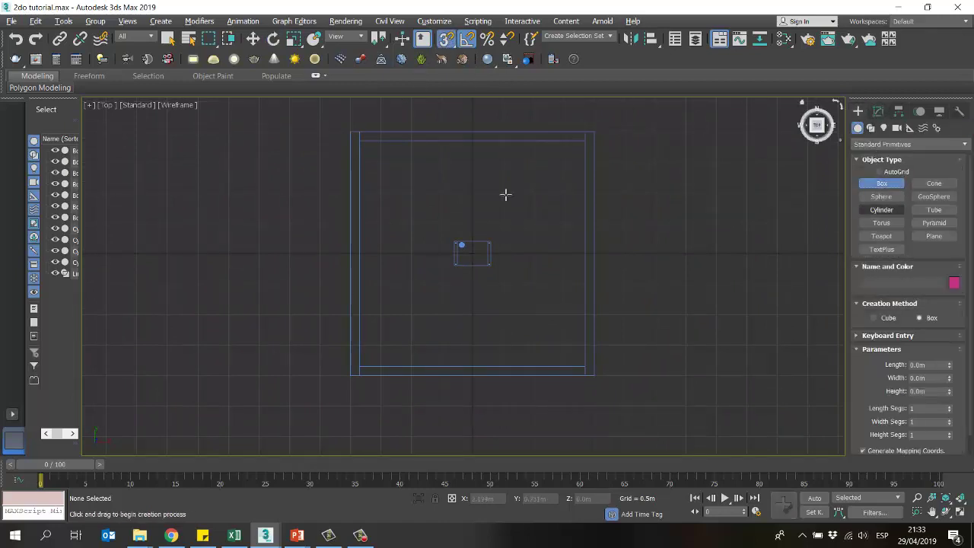
left_click_drag(349, 131, 595, 416)
left_click_drag(531, 417, 593, 373)
left_click(646, 233)
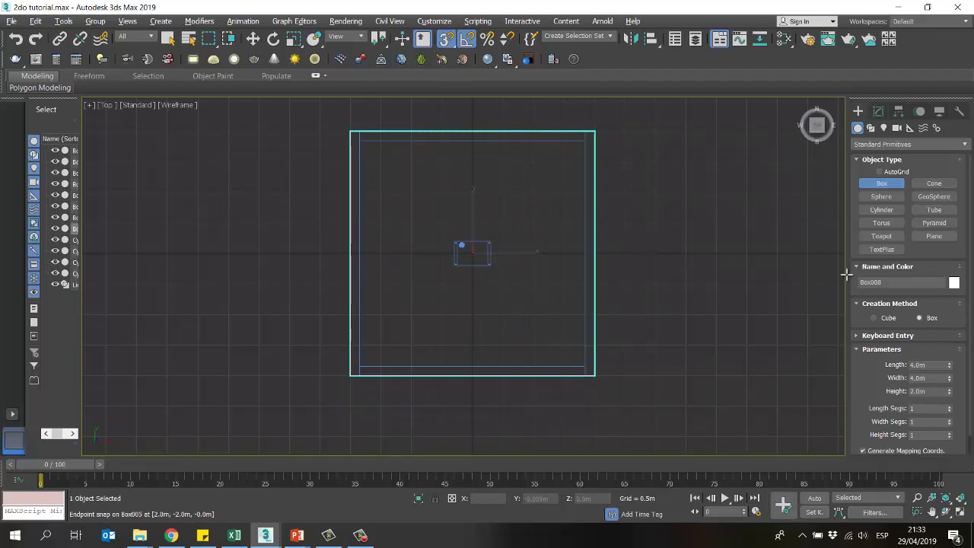
key("e")
Step: Set the ceiling box's height to 0.25 m
left_click(878, 111)
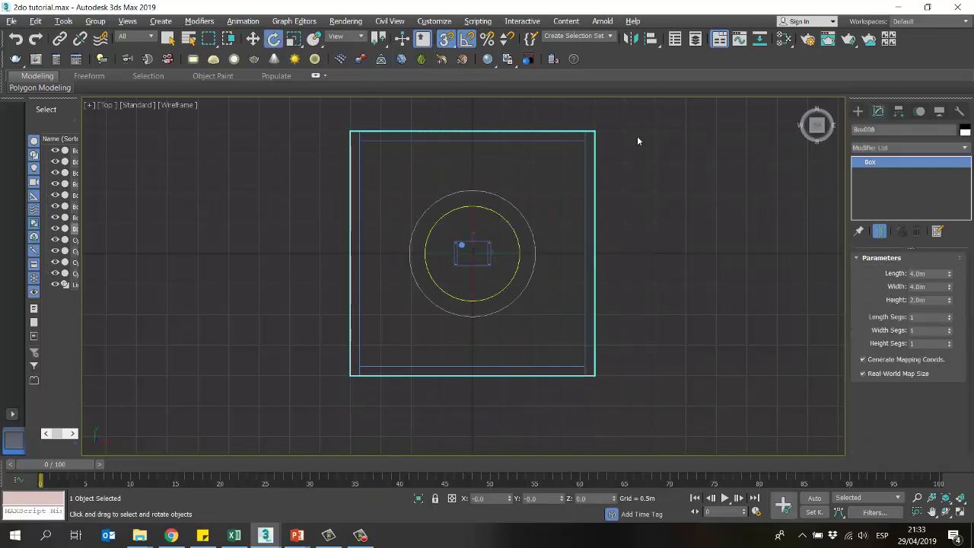
left_click(253, 38)
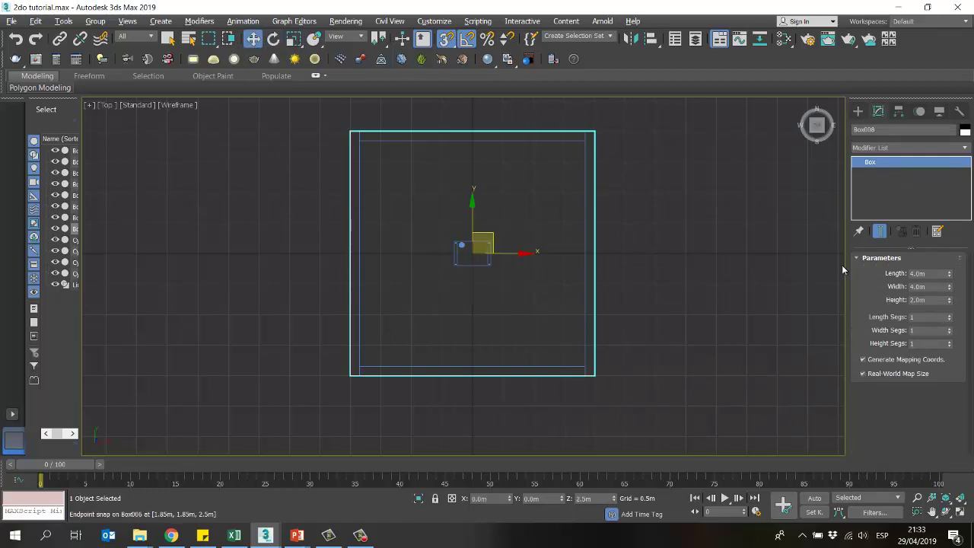
left_click(926, 286)
left_click(931, 300)
type("0.25")
key("Return")
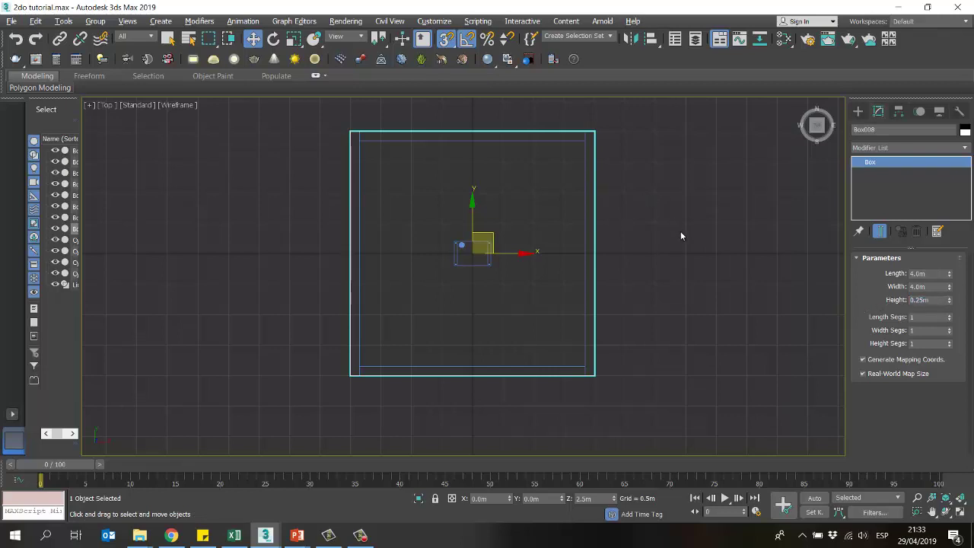
Step: Check how the ceiling box sits on the walls in the maximized Front view, and return to four viewports
key("alt+w")
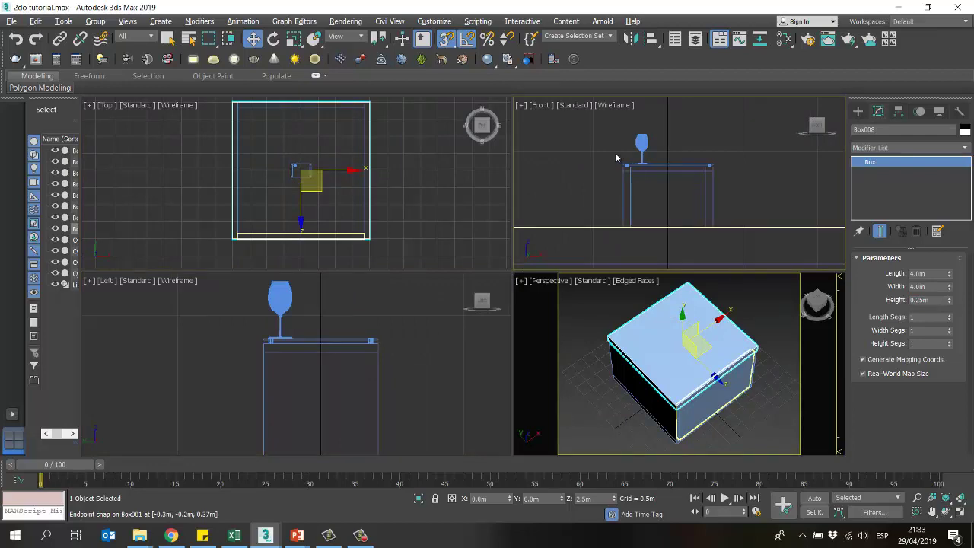
key("alt+w")
scroll(639, 228, "down", 6)
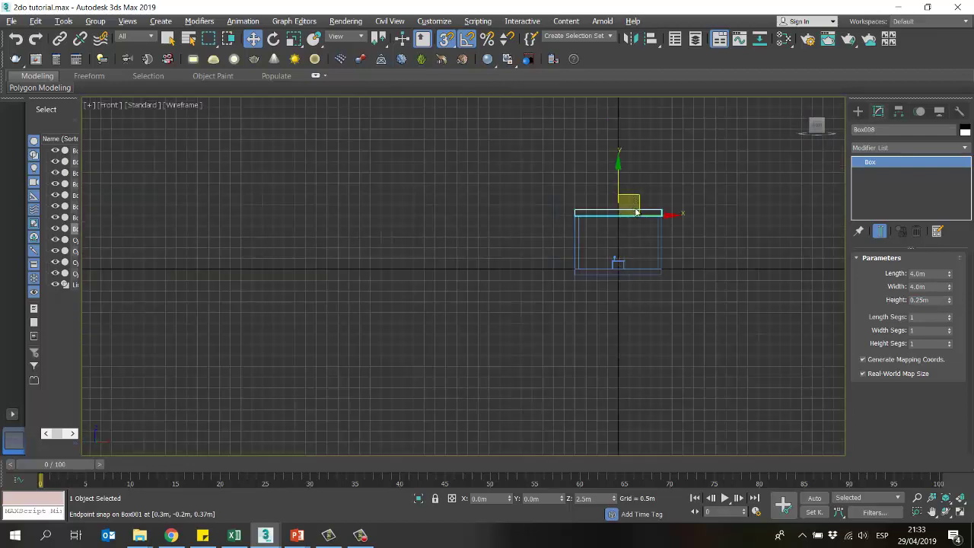
scroll(636, 213, "up", 6)
scroll(617, 210, "down", 3)
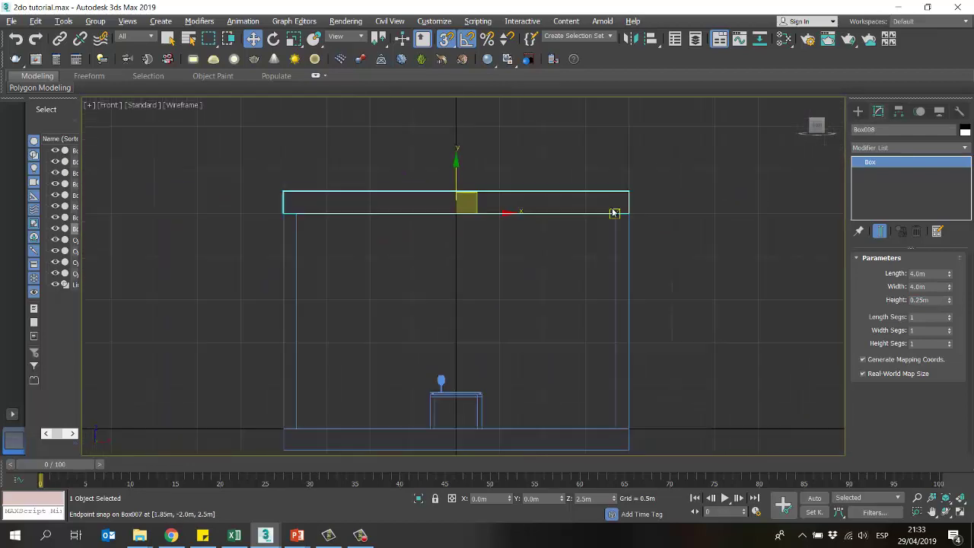
left_click(692, 260)
scroll(689, 259, "up", 3)
scroll(517, 232, "up", 1)
left_click_drag(527, 239, 487, 148)
left_click(662, 230)
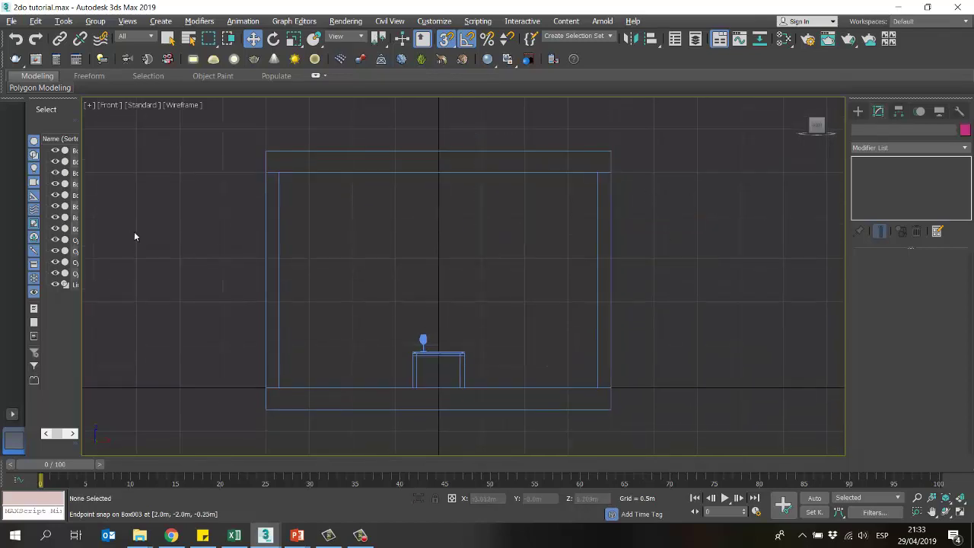
key("alt+w")
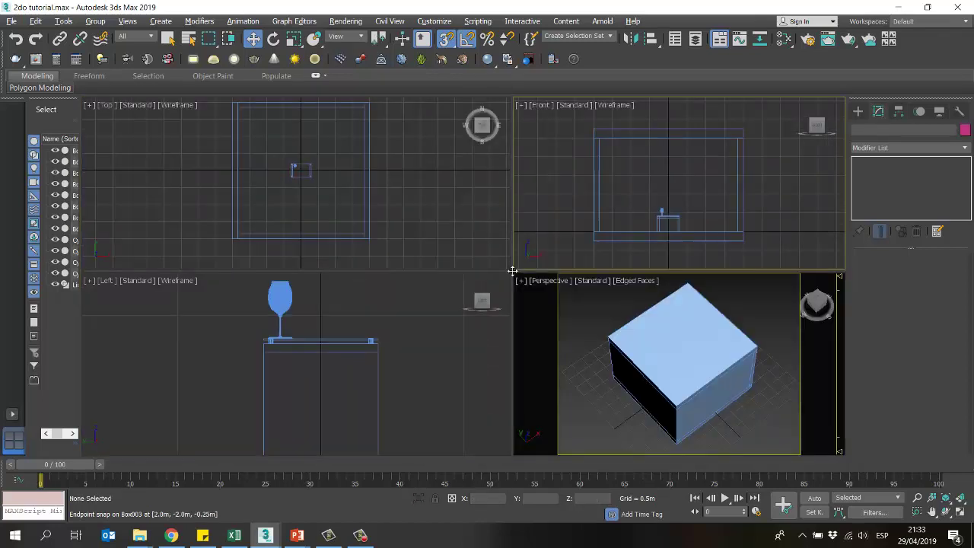
Step: Turn off 3D snapping and examine the closed room from outside in the maximized Perspective view, returning to four viewports
left_click_drag(512, 270, 405, 187)
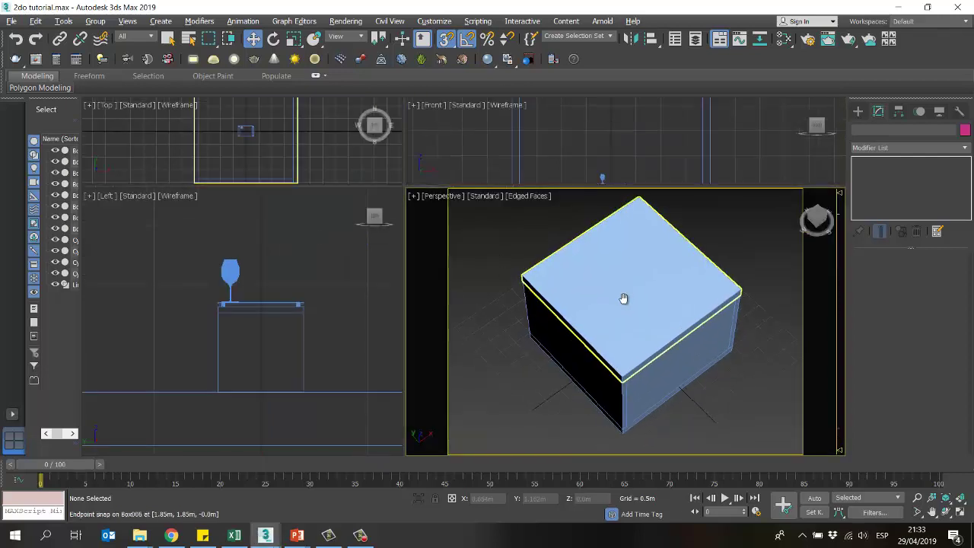
left_click(447, 38)
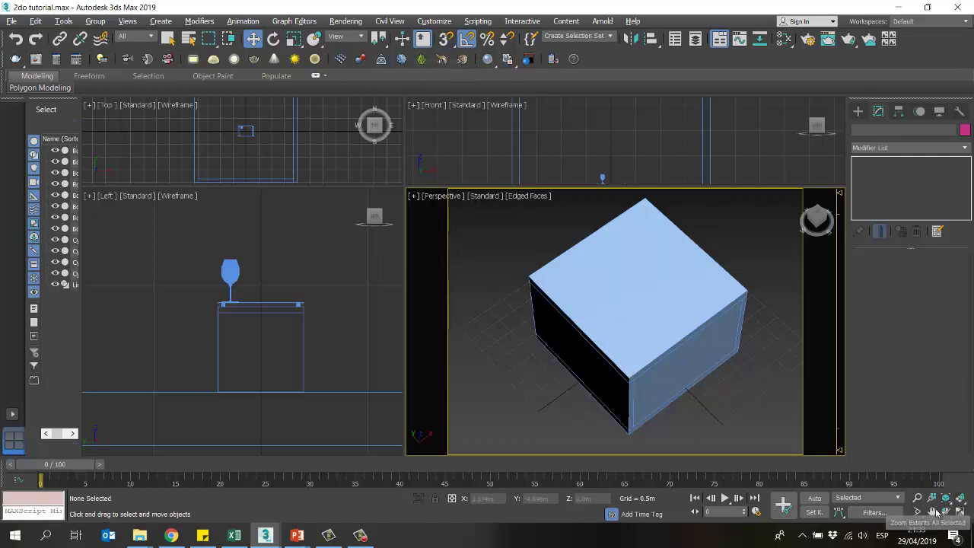
key("alt+w")
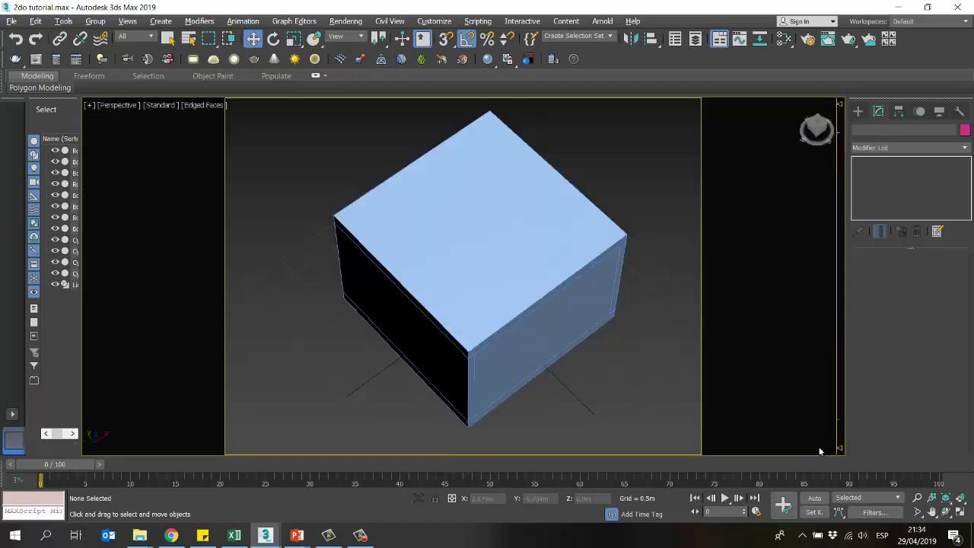
left_click(944, 512)
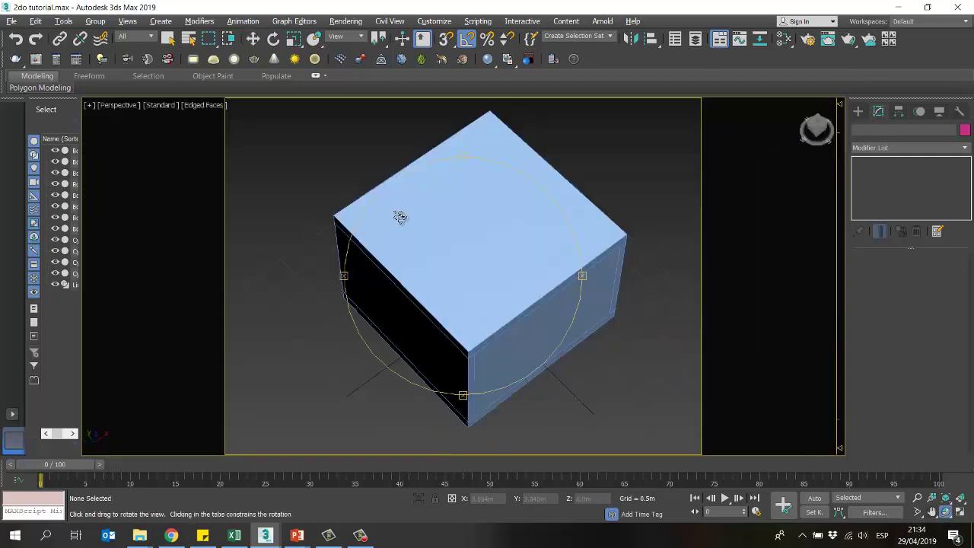
left_click_drag(398, 213, 505, 209)
right_click(468, 265)
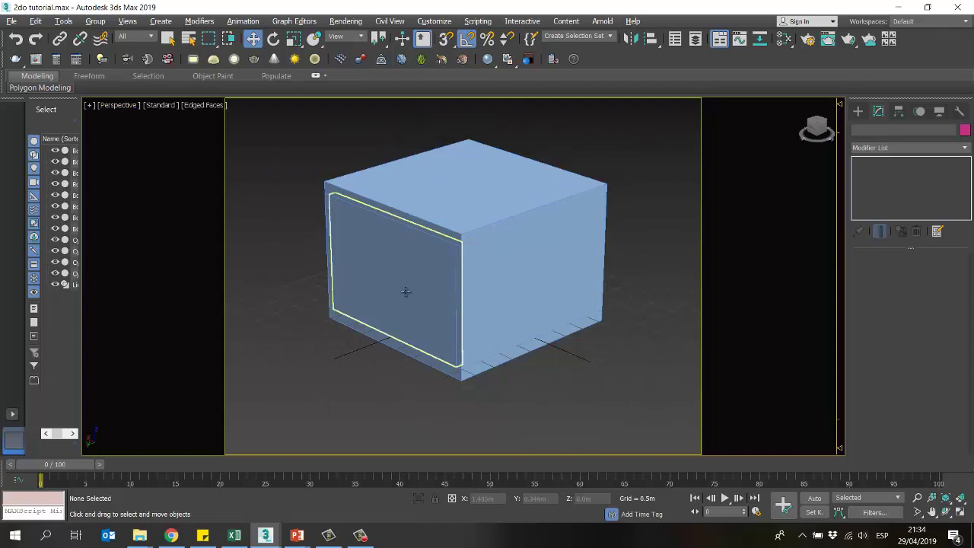
key("alt+w")
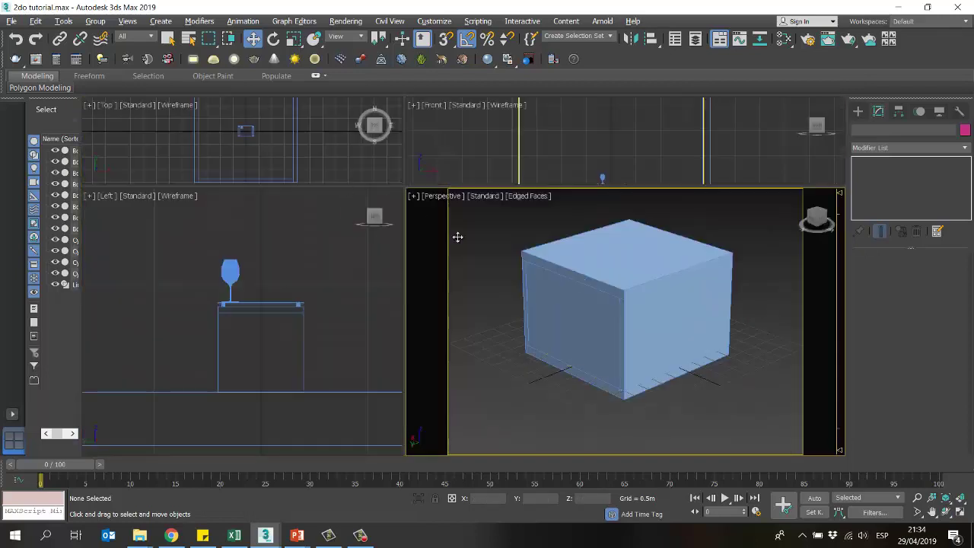
Step: Enlarge the Top view and place a Physical camera near the room's lower-right inner corner, targeting the upper-left corner about 4.05 m away
left_click_drag(403, 185, 679, 370)
key("z")
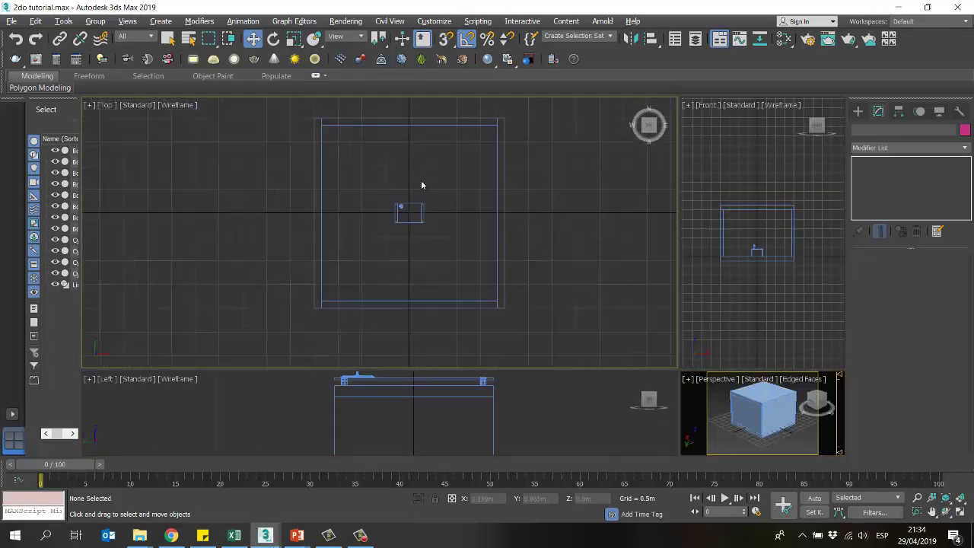
left_click(859, 112)
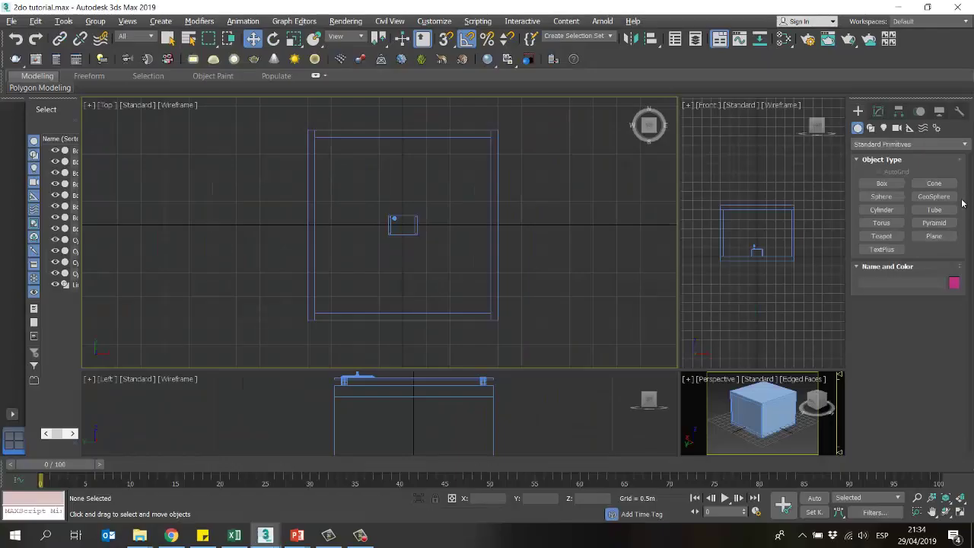
left_click(897, 128)
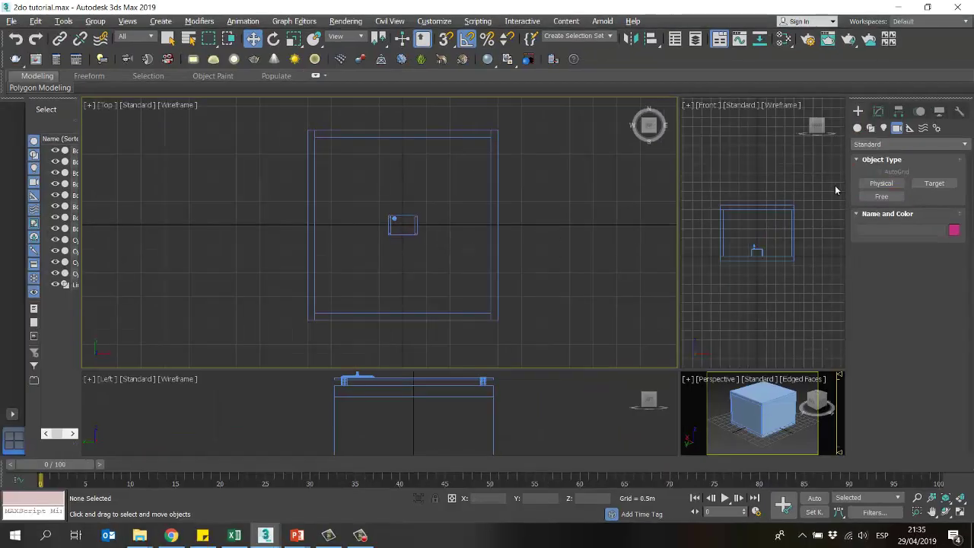
left_click(881, 184)
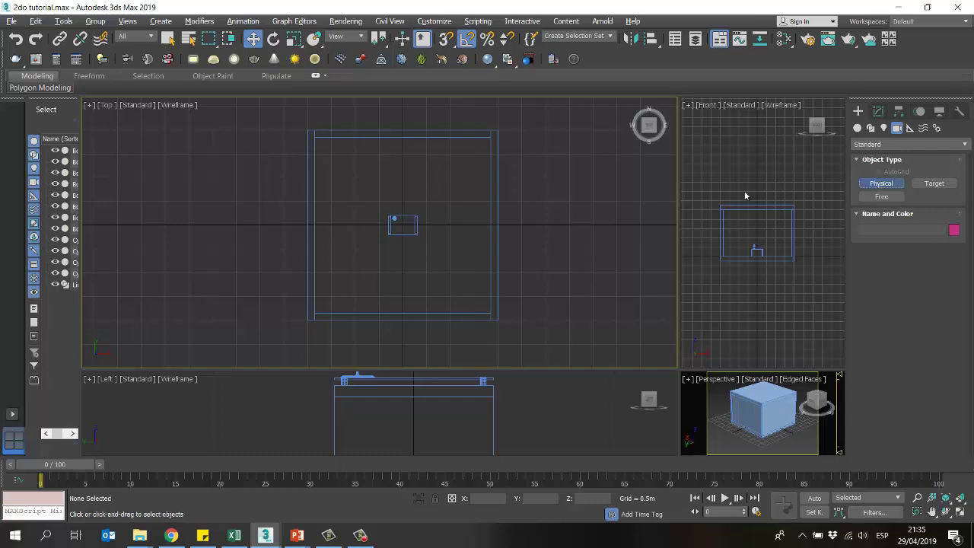
left_click(451, 279)
middle_click_drag(457, 259, 470, 257)
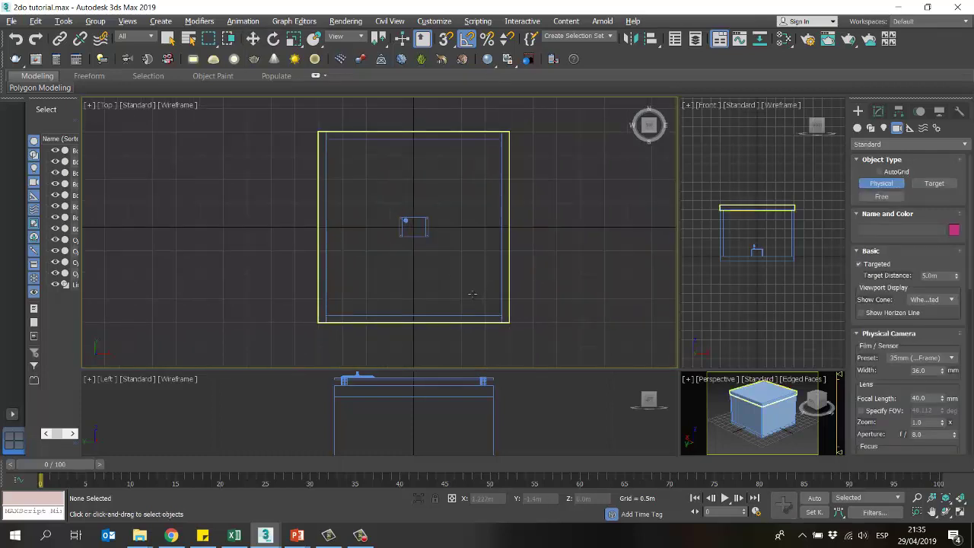
left_click_drag(472, 295, 345, 149)
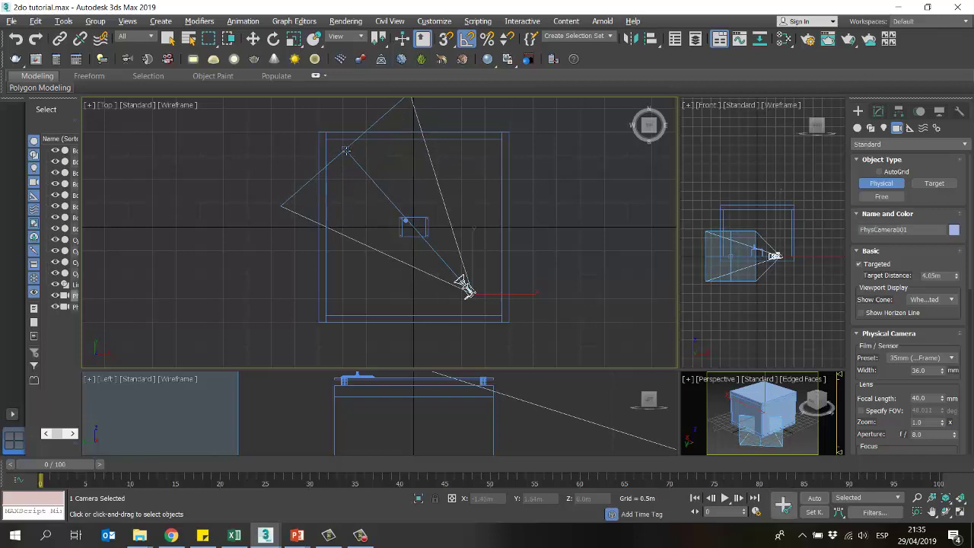
key("w")
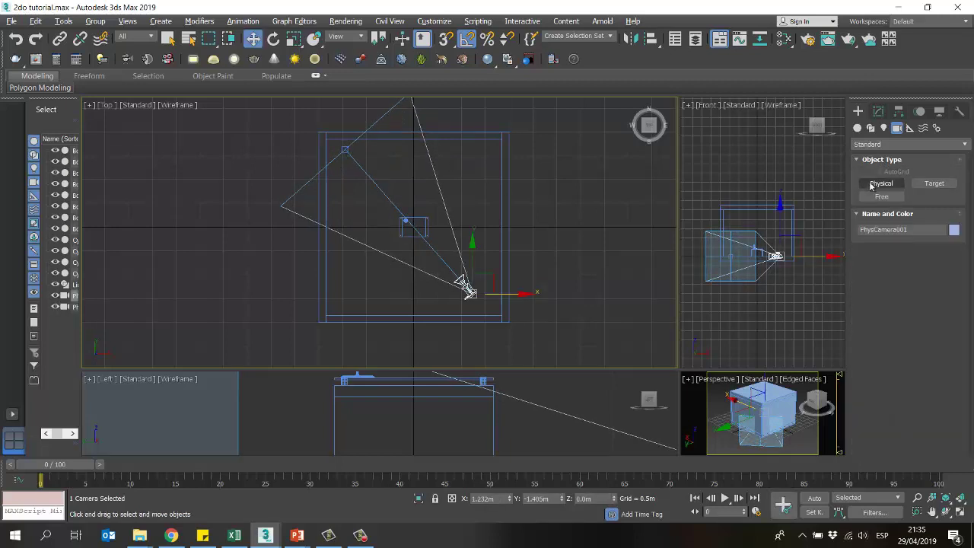
Step: Resize the four viewports to more even proportions, giving the Front and Perspective views more room
middle_click_drag(581, 236, 579, 235)
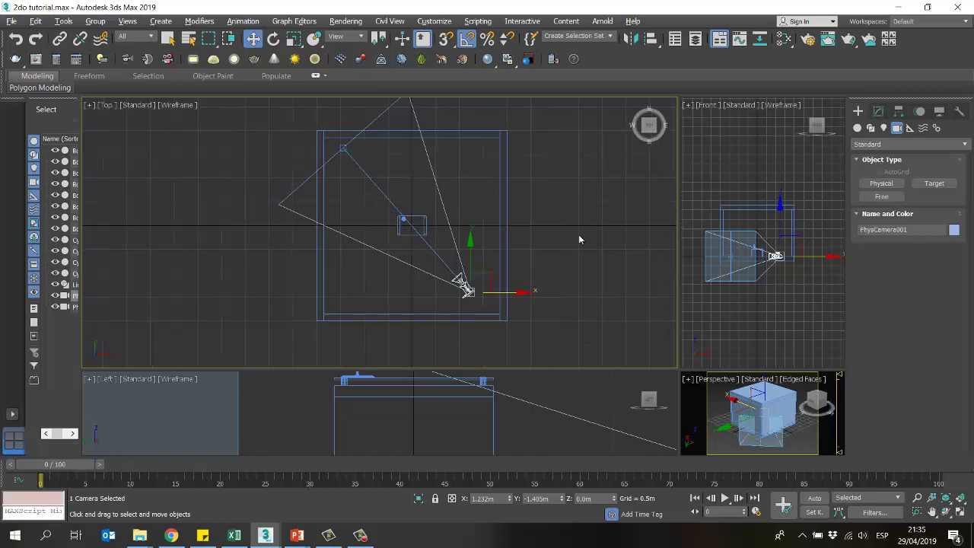
left_click_drag(665, 359, 541, 299)
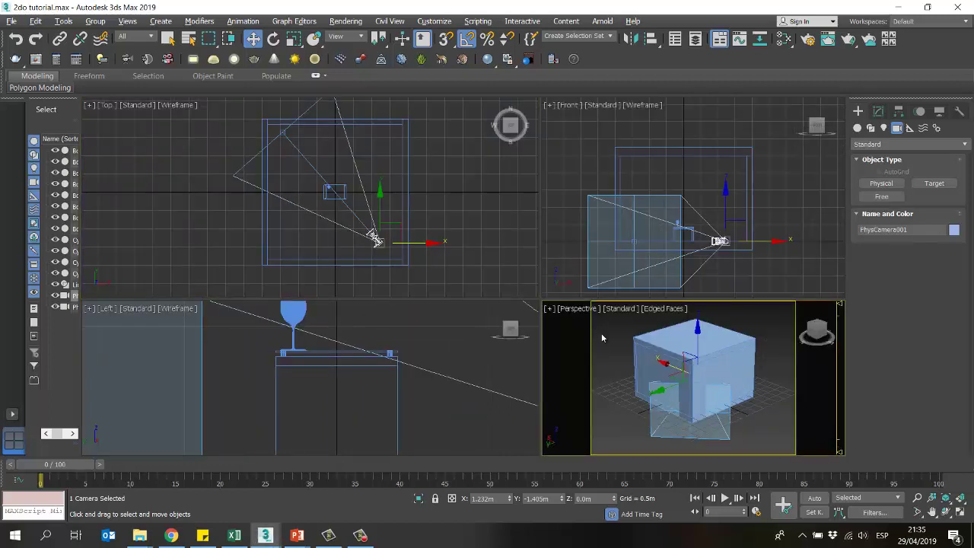
left_click(712, 198)
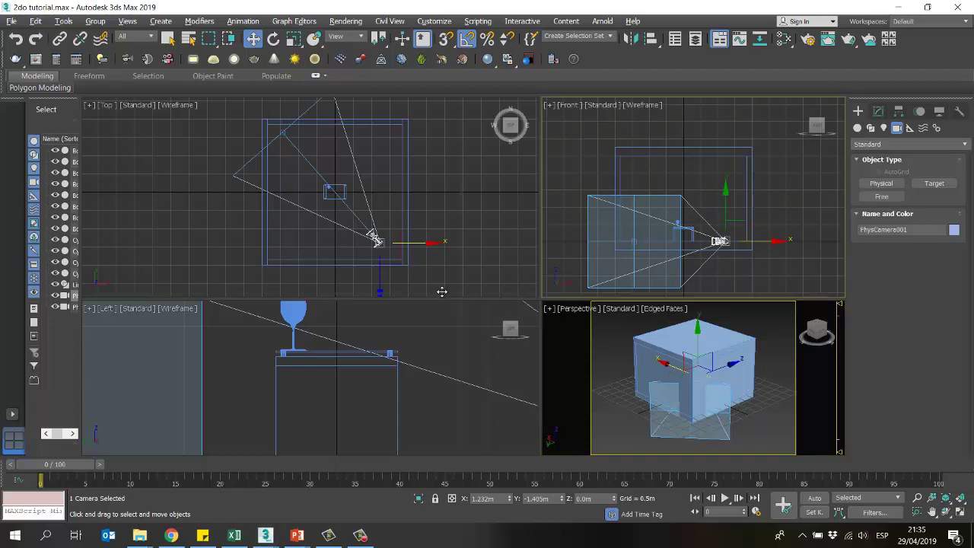
left_click_drag(399, 290, 399, 290)
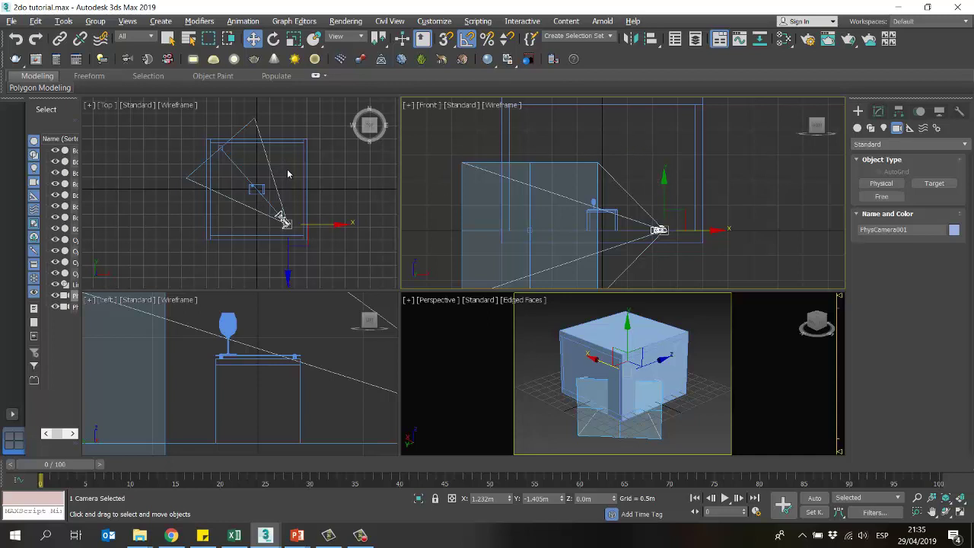
Step: Deselect the camera and switch the Perspective viewport to the Physical camera's view
right_click(544, 312)
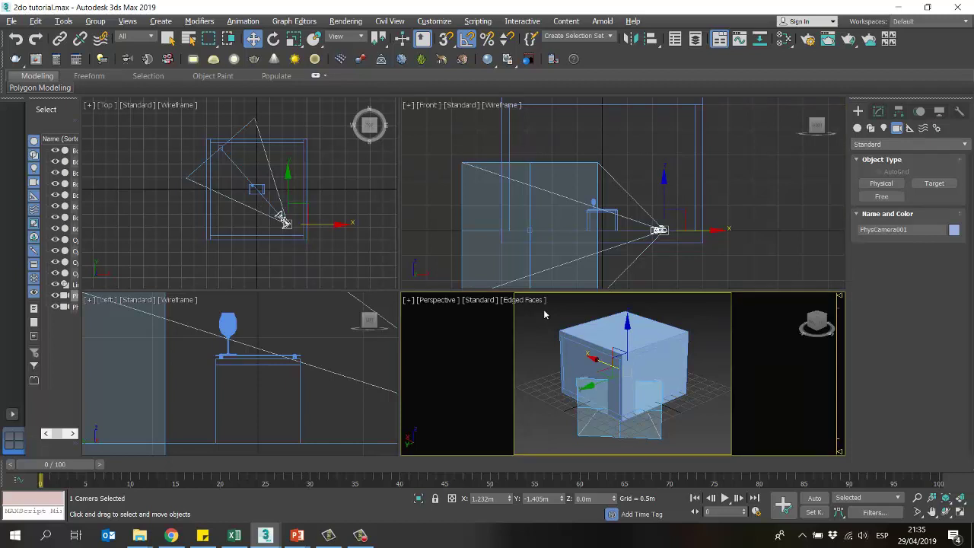
left_click(542, 324)
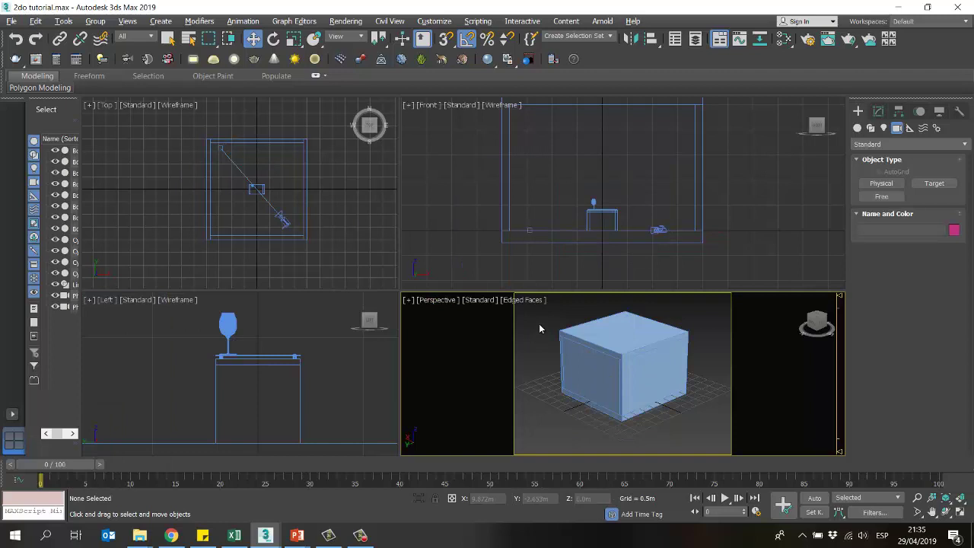
key("c")
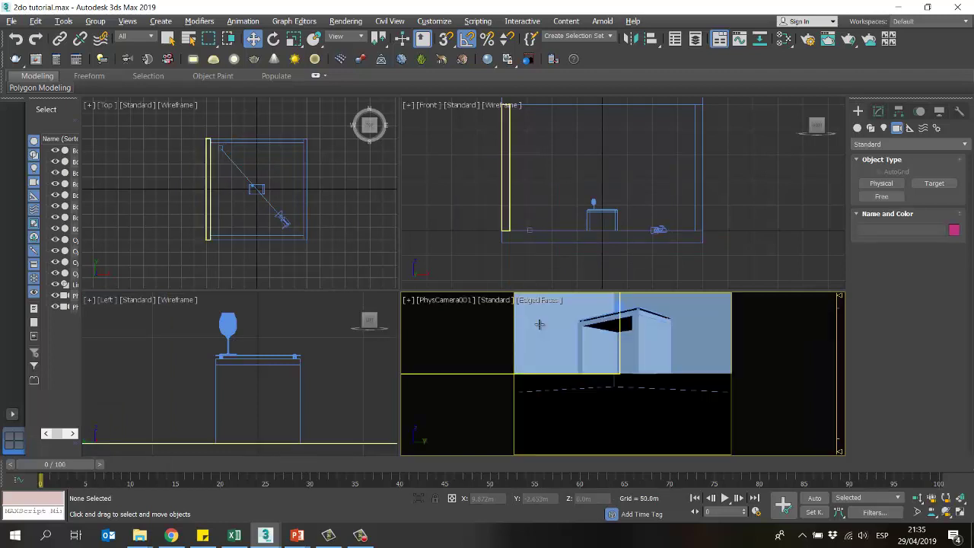
Step: Maximize the Physical camera's view and orbit and pan it to frame the table and wine glass with the floor and room corner
left_click(589, 340)
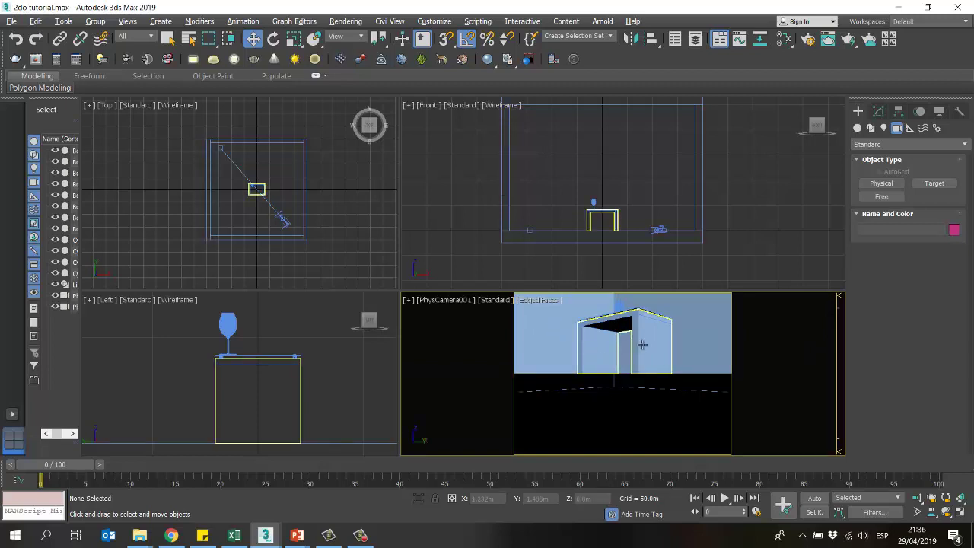
middle_click_drag(644, 333, 648, 348, "alt")
key("alt+w")
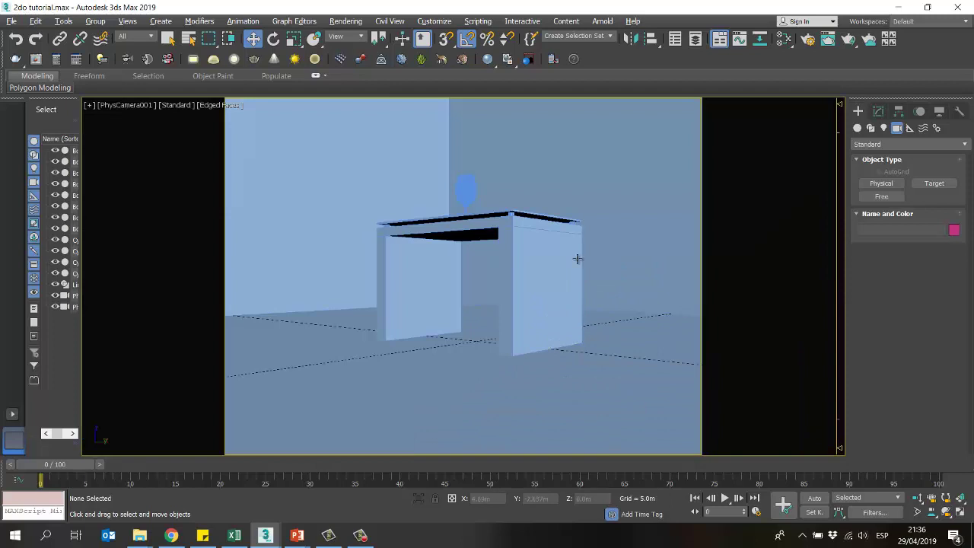
middle_click_drag(579, 267, 609, 286)
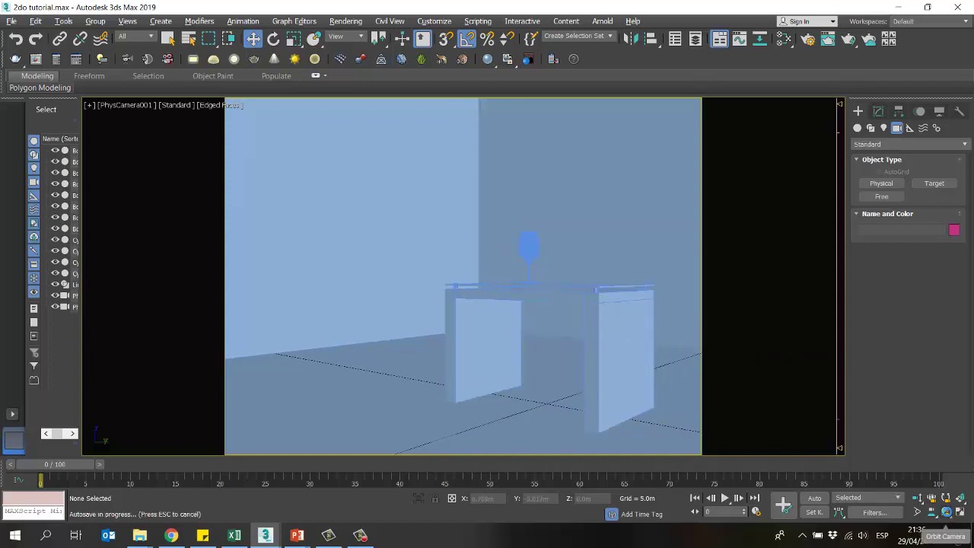
Step: Turn off angle snap and orbit the Physical camera slightly to look down a little more on the table
left_click(946, 512)
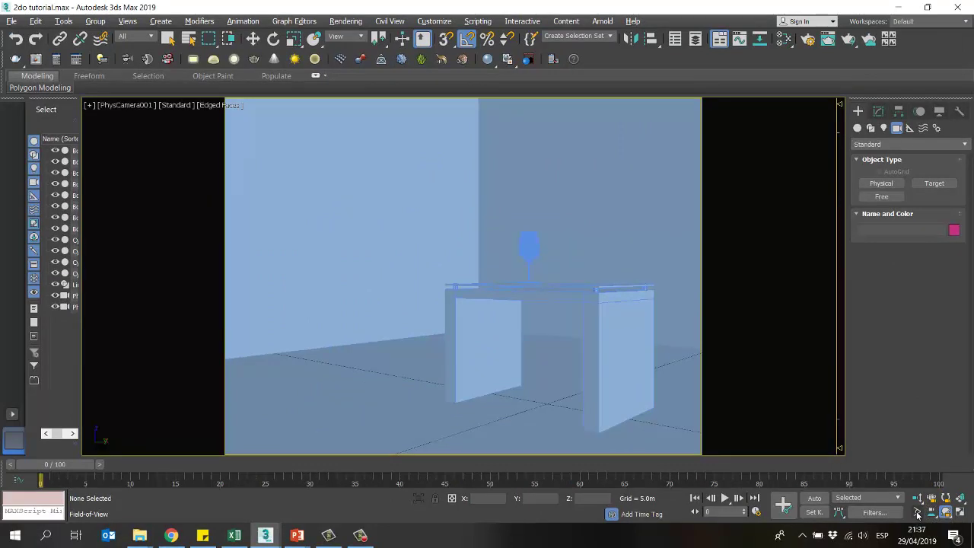
left_click(918, 514)
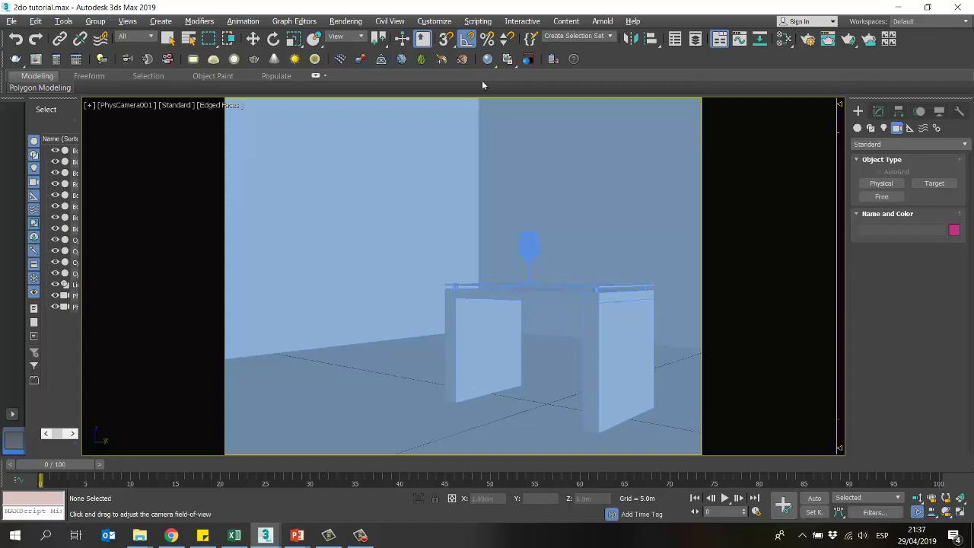
left_click(467, 43)
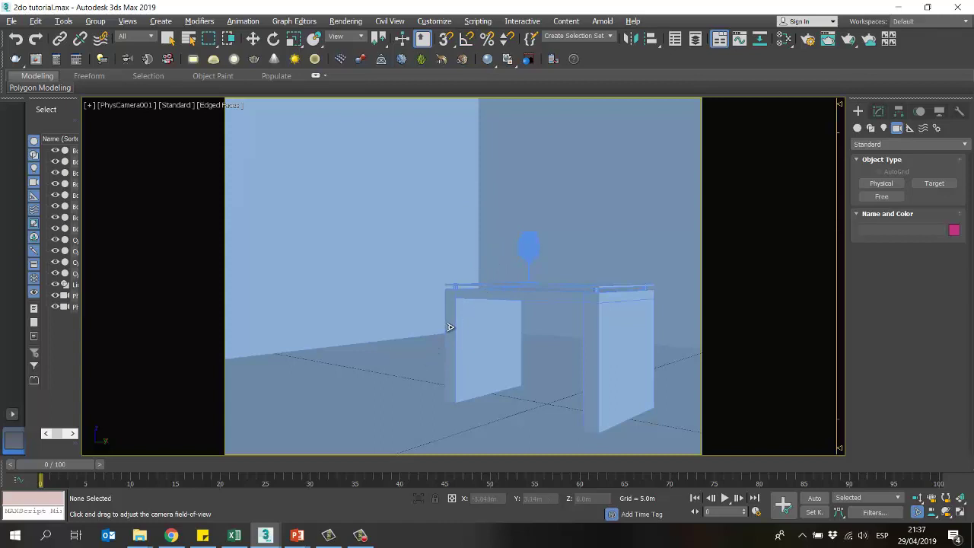
left_click(946, 512)
left_click_drag(474, 302, 532, 299)
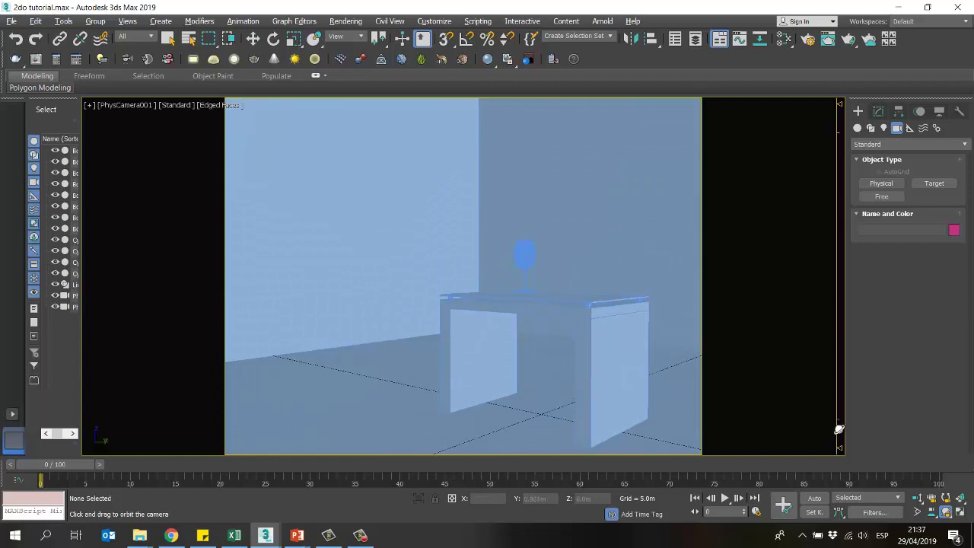
left_click(917, 511)
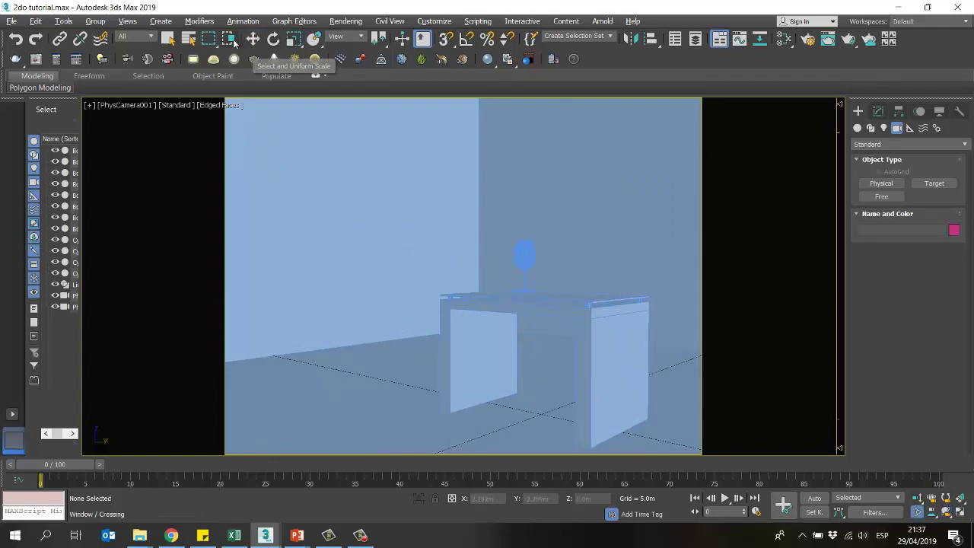
left_click(253, 38)
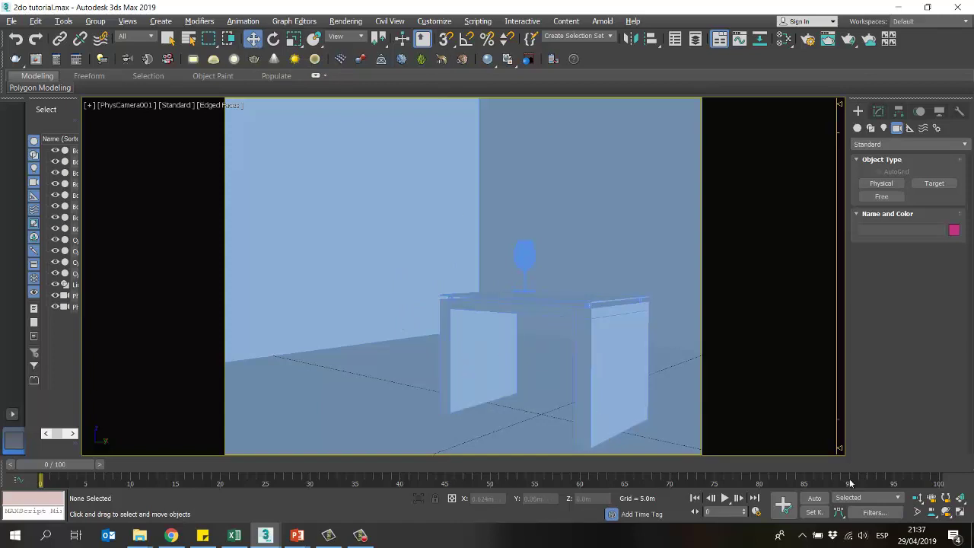
Step: Orbit the Physical camera sideways until the table sits near the right edge of the frame, then return to the Move tool
left_click(917, 512)
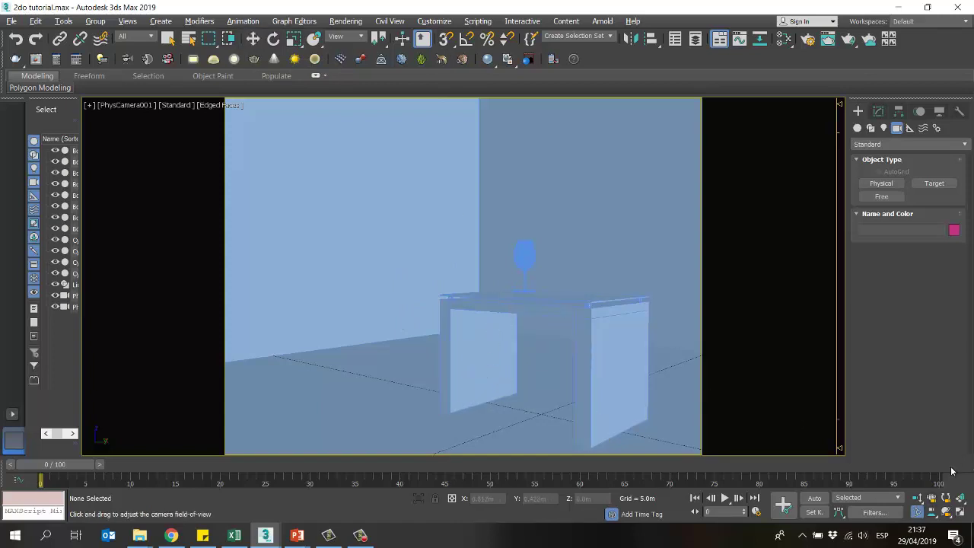
left_click(932, 498)
left_click(944, 511)
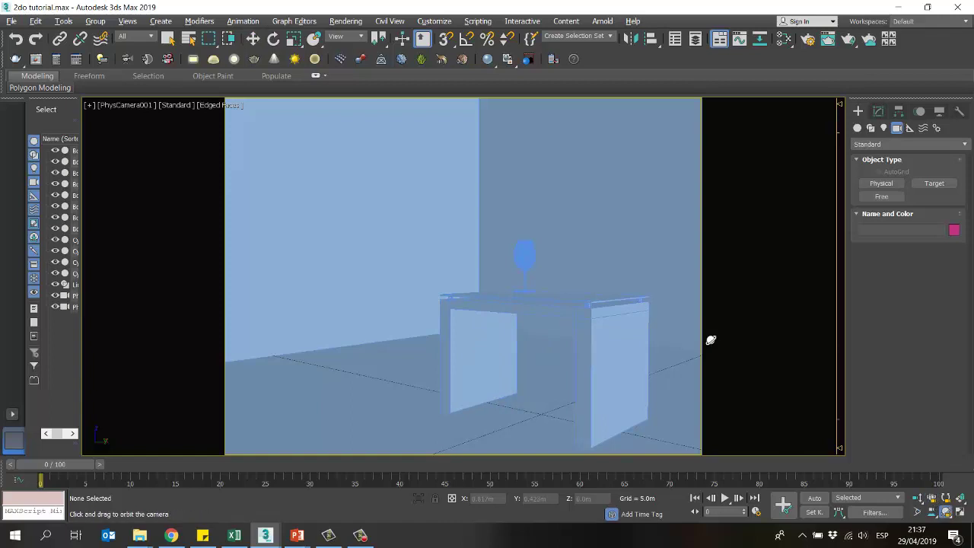
left_click_drag(497, 324, 498, 324)
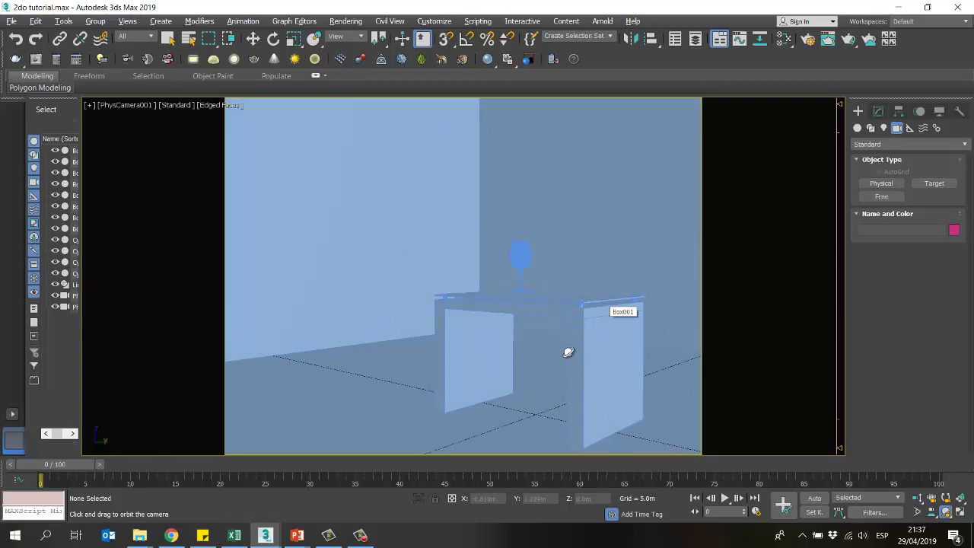
left_click_drag(572, 335, 585, 335)
left_click(918, 511)
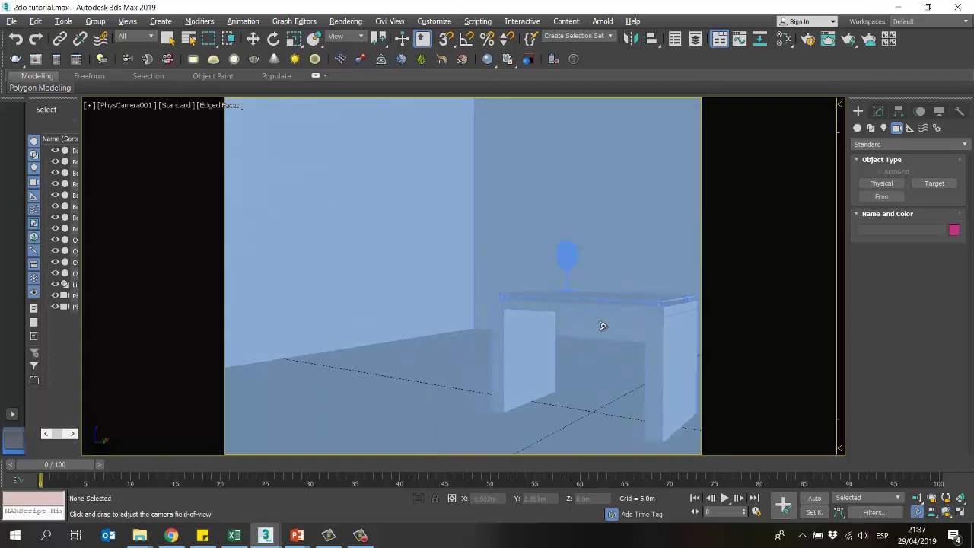
key("w")
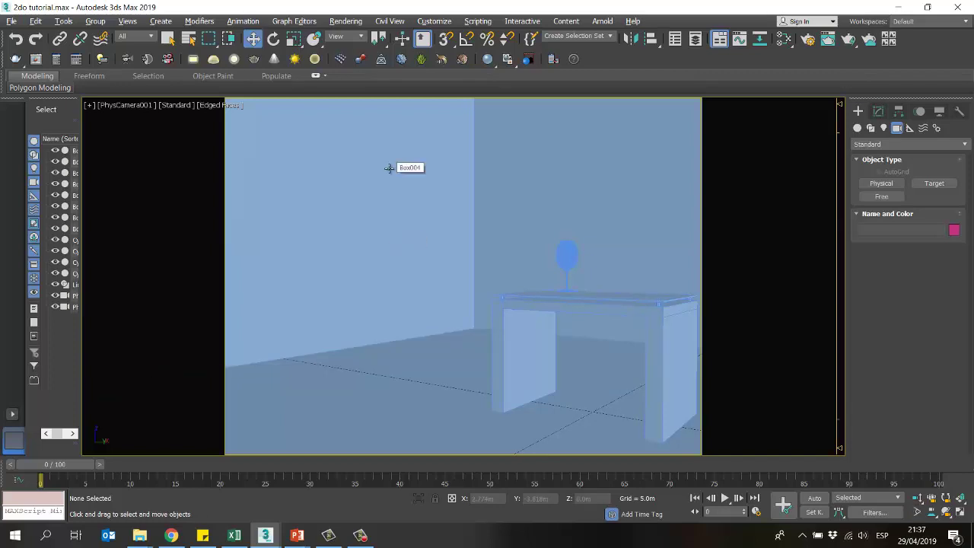
Step: Move the Physical camera to about X 1.14 m, Y -1.86 m, Z 0.71 m in the Top and Front views and enlarge the camera viewport
key("alt+w")
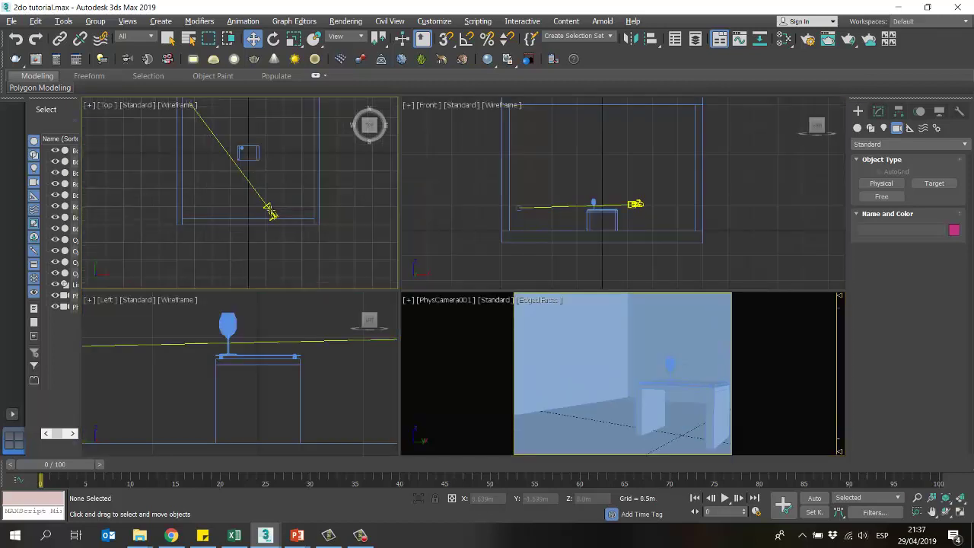
left_click(270, 211)
middle_click_drag(294, 206, 285, 218)
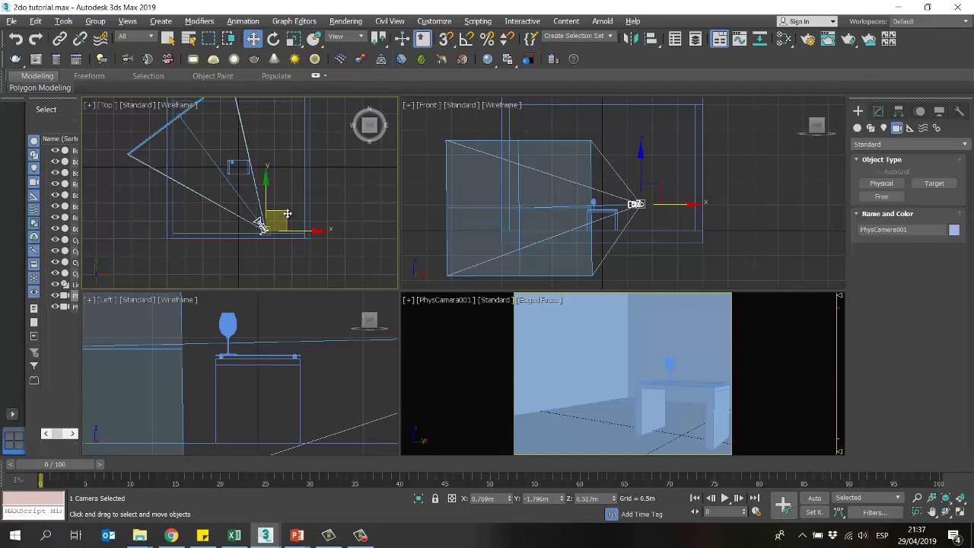
mouse_move(286, 214)
left_mouse_down()
mouse_move(320, 215)
mouse_move(279, 216)
mouse_move(309, 216)
mouse_move(300, 217)
left_mouse_up()
middle_click_drag(644, 184, 653, 196)
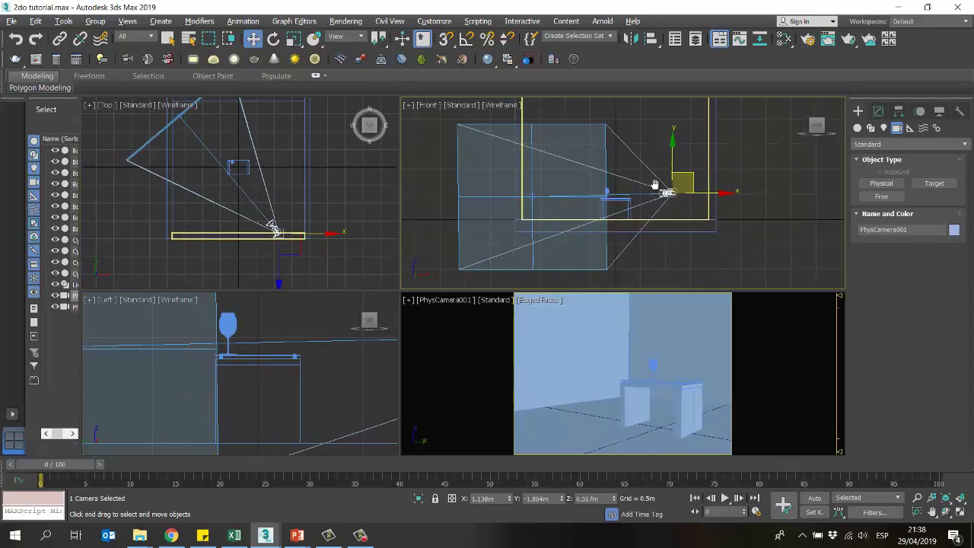
mouse_move(669, 179)
left_mouse_down()
mouse_move(678, 155)
mouse_move(678, 170)
left_mouse_up()
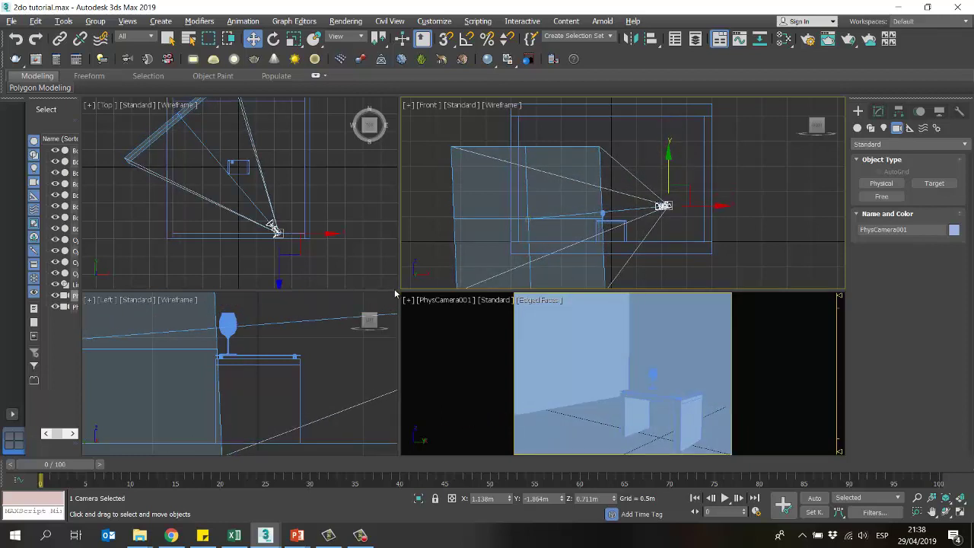
left_click_drag(400, 290, 341, 162)
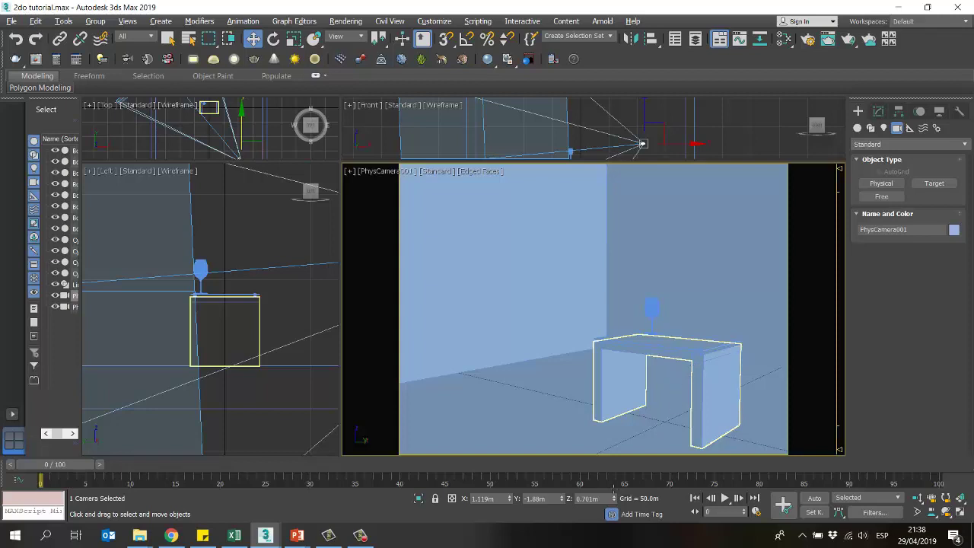
Step: Select the room's wall and floor boxes in turn in the camera view to identify them
left_click(360, 535)
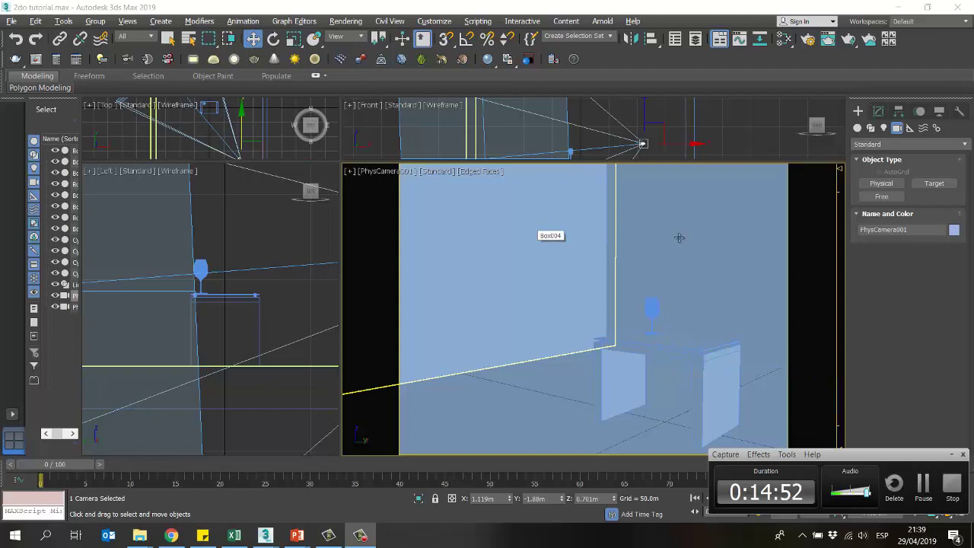
left_click(548, 353)
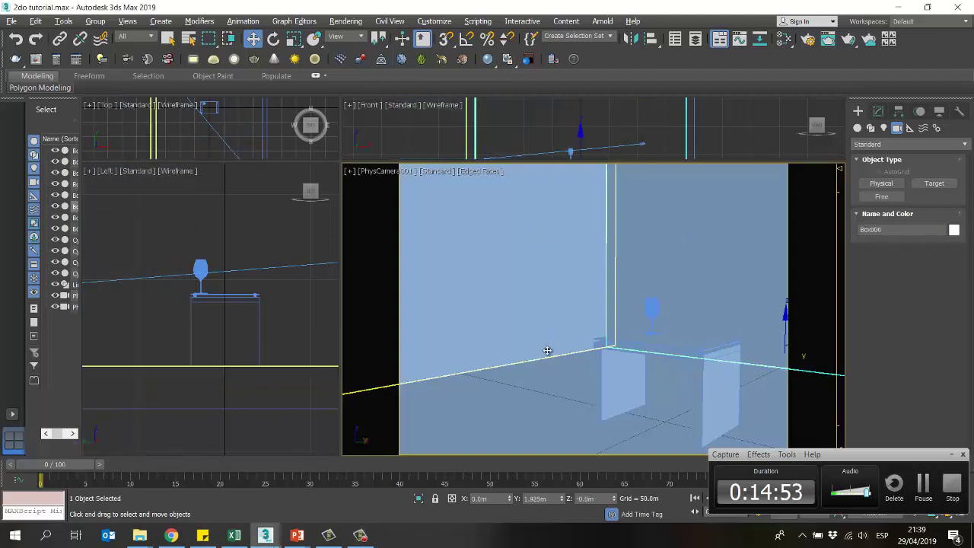
left_click(704, 260)
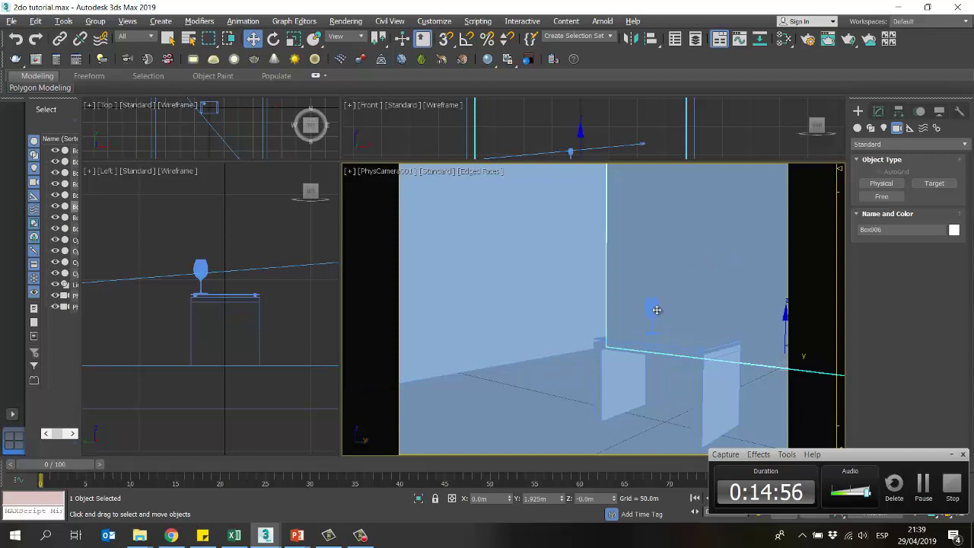
left_click(517, 291)
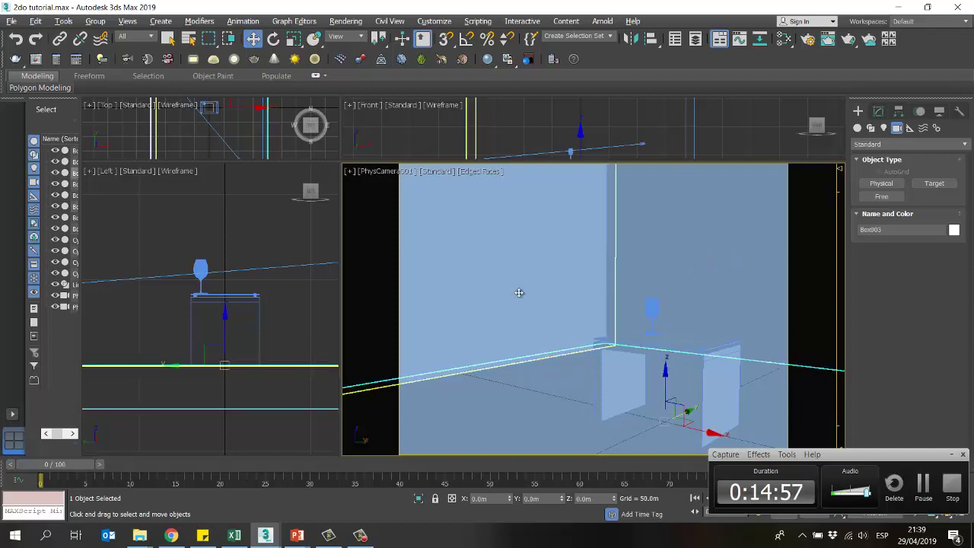
left_click(708, 365)
left_click(655, 328)
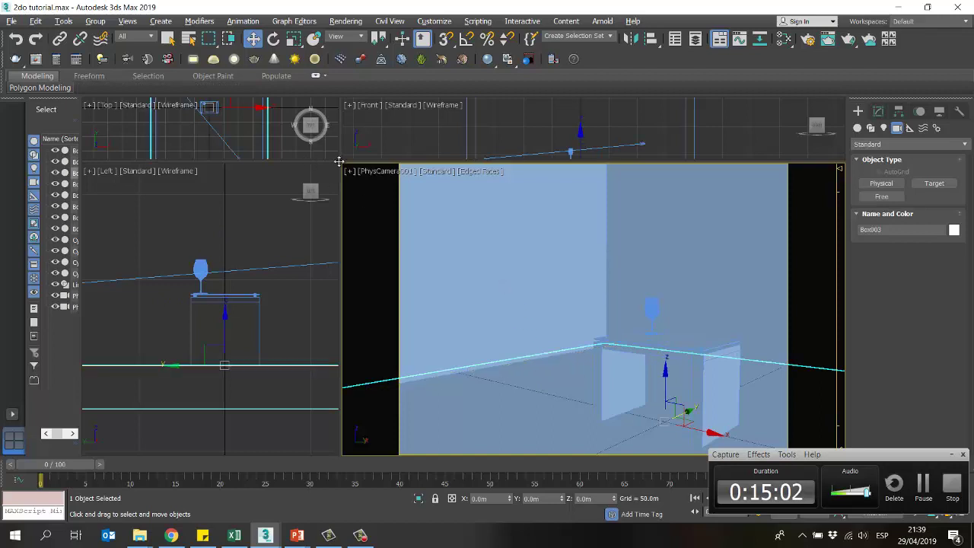
Step: Resize the four viewports to nearly even proportions and deselect the floor
left_click_drag(339, 162, 495, 285)
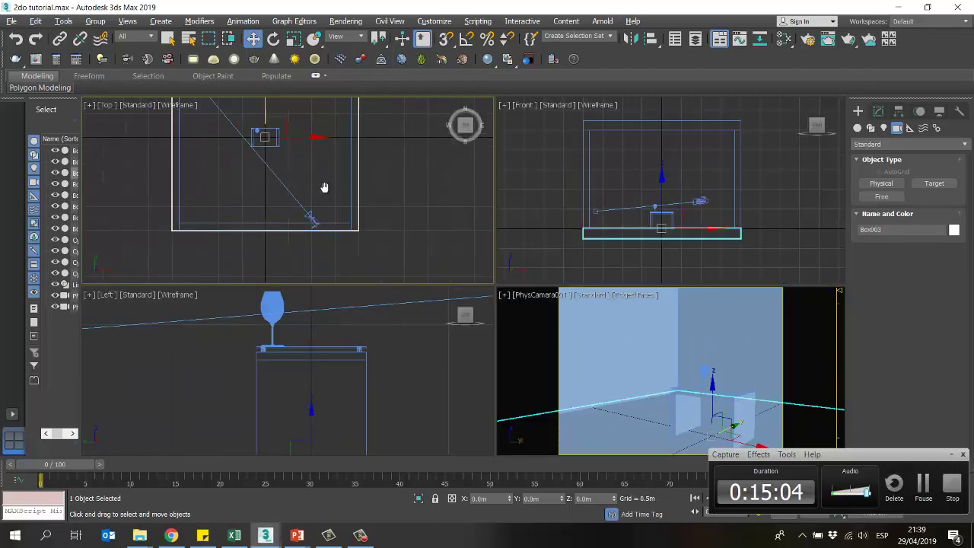
left_click(324, 188)
middle_click_drag(324, 187, 337, 209)
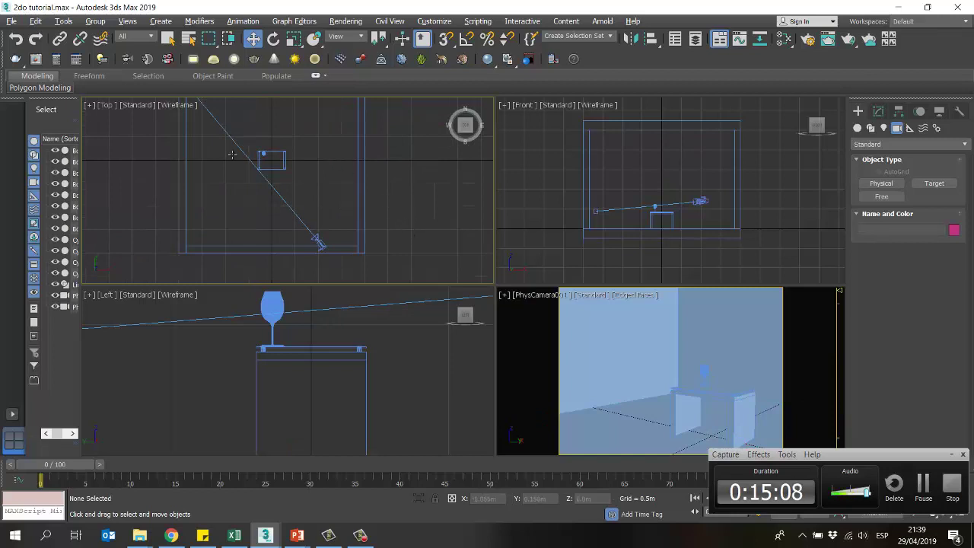
Step: Clone the wine glass in the Top view as a single Copy placed diagonally beside it, at about X -0.12 m, Y 0.077 m
scroll(265, 156, "up", 5)
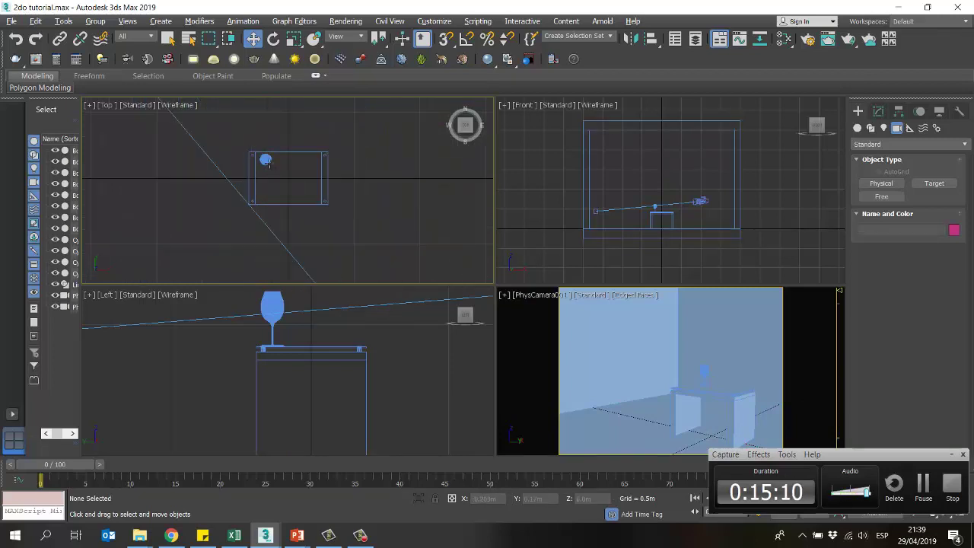
scroll(270, 161, "up", 5)
middle_click_drag(274, 162, 266, 214)
left_click(270, 173)
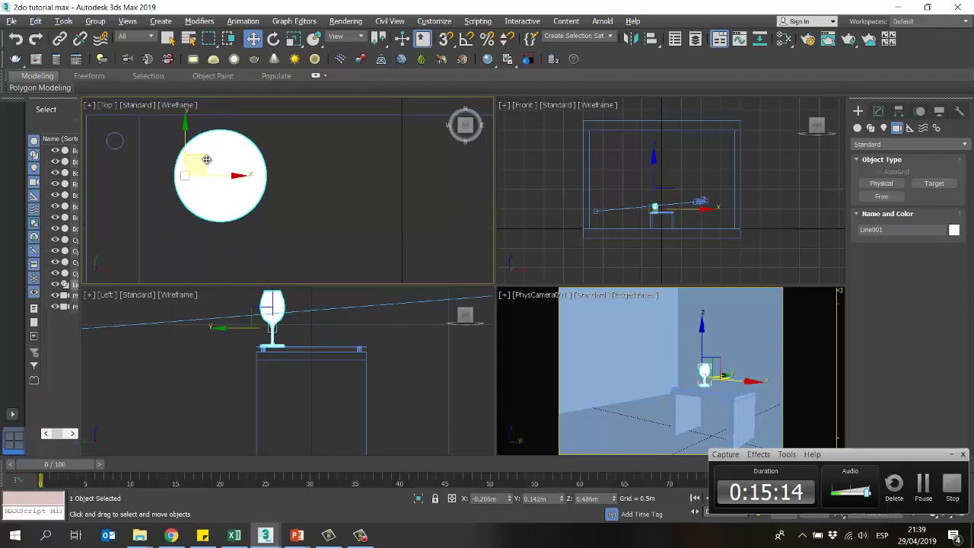
mouse_move(206, 159)
left_mouse_down("shift")
mouse_move(312, 179)
mouse_move(323, 194)
mouse_move(287, 221)
mouse_move(293, 228)
left_mouse_up("shift")
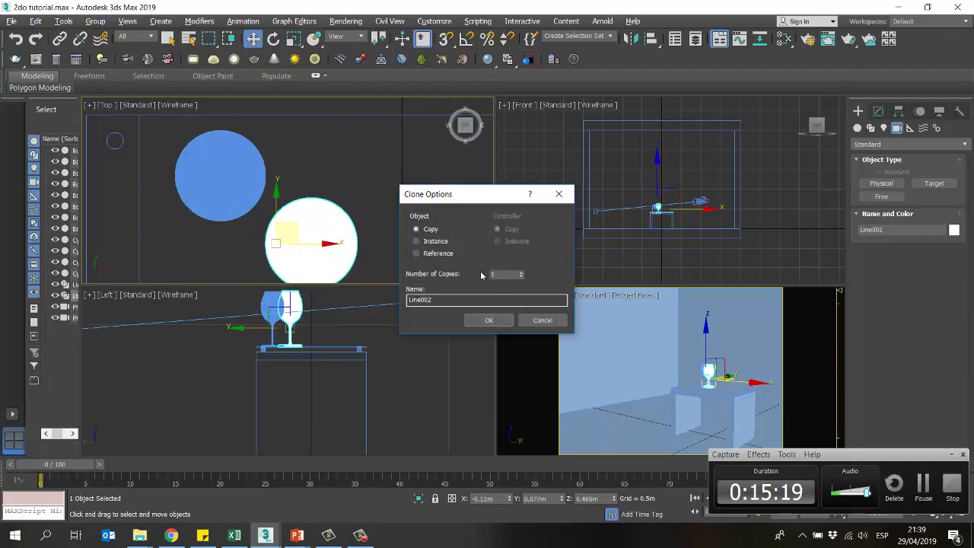
left_click(490, 321)
Step: Shift the copied wine glass slightly farther from the original in the Top view and deselect it
left_click(217, 164)
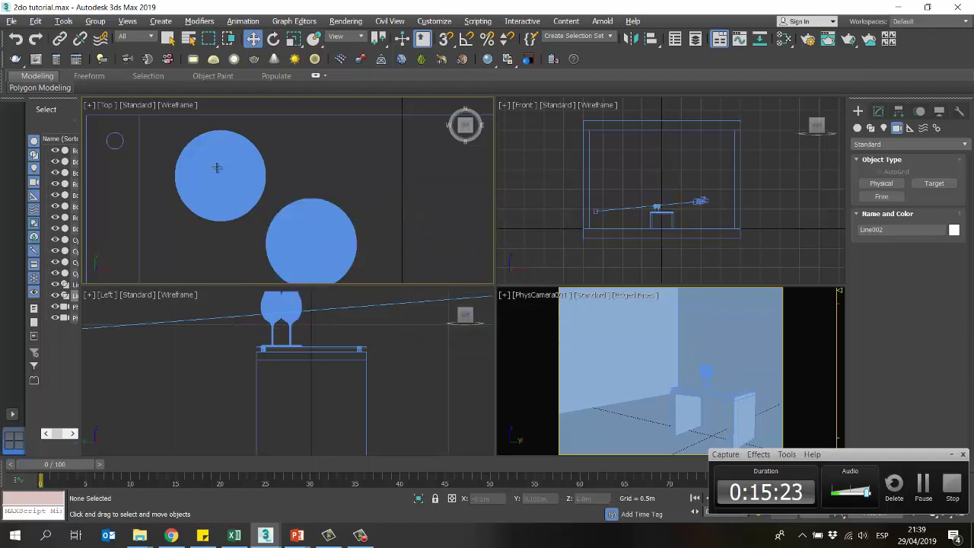
left_click(331, 239)
left_click_drag(299, 232, 308, 238)
left_click(409, 210)
Step: Examine the placement of the two wine glasses on the tabletop in the Top view
scroll(410, 209, "down", 4)
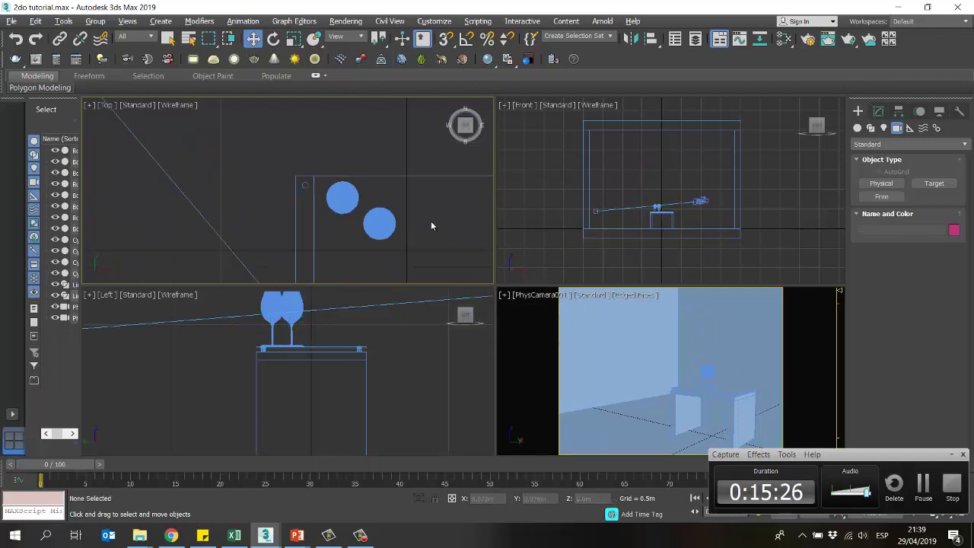
middle_click_drag(431, 222, 364, 208)
scroll(370, 241, "down", 2)
scroll(368, 241, "up", 1)
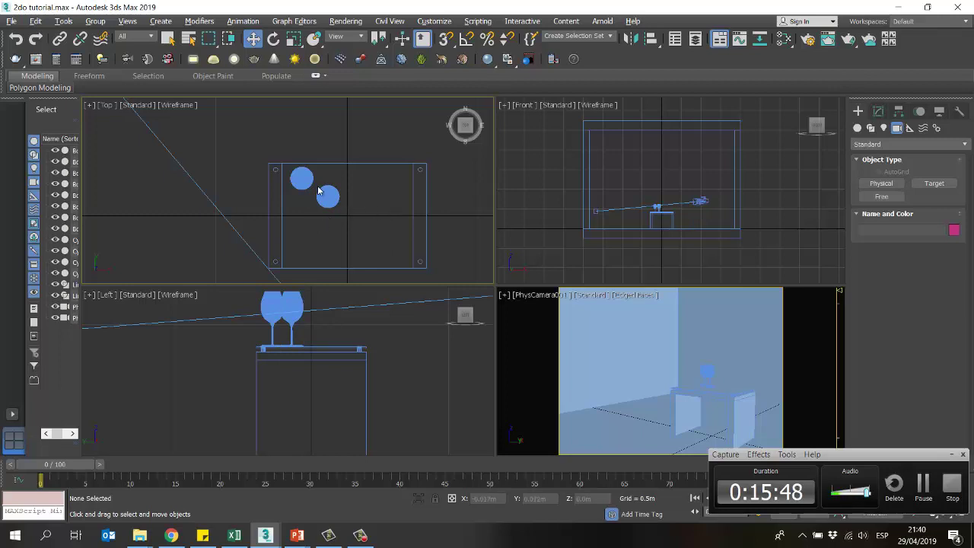
middle_click_drag(318, 190, 356, 166)
scroll(337, 211, "down", 3)
scroll(362, 172, "up", 1)
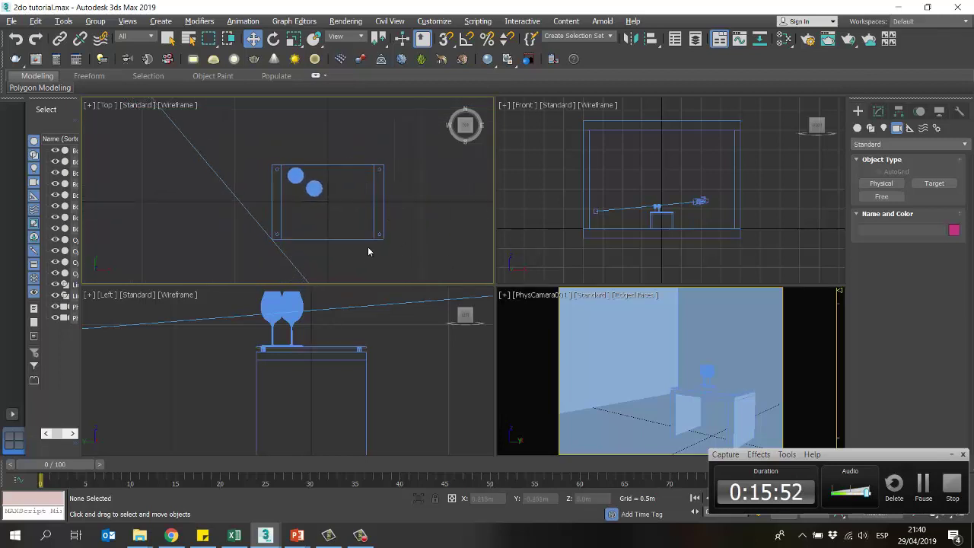
middle_click_drag(303, 217, 317, 215)
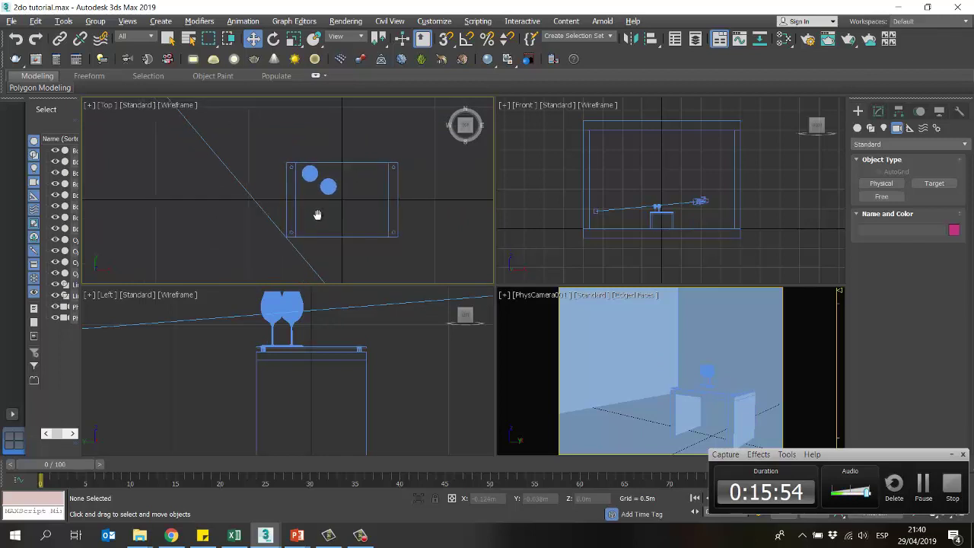
scroll(341, 171, "down", 3)
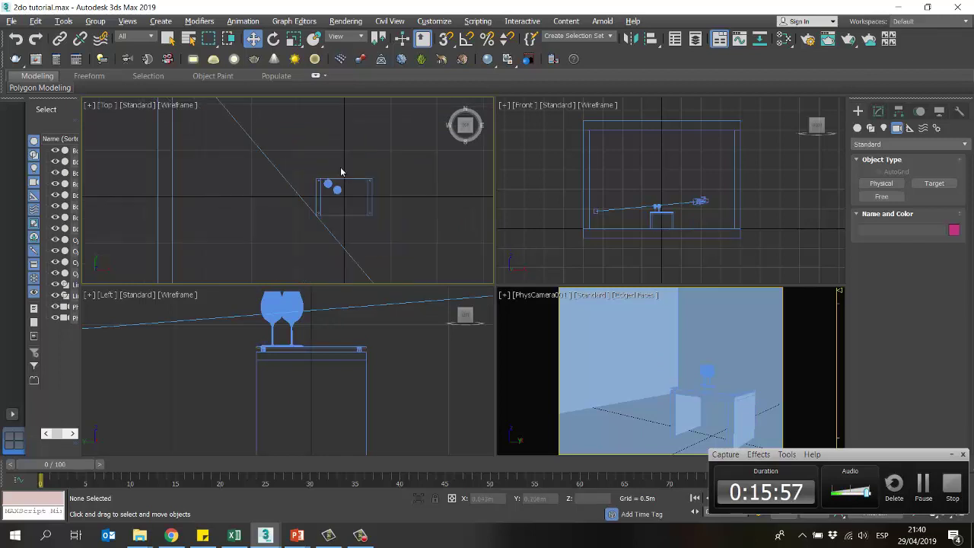
Step: Draw a ChamferBox in the Top view just behind the table, about 0.49 by 0.5 m, 0.37 m high, with a fillet of about 0.05 m
scroll(364, 167, "up", 2)
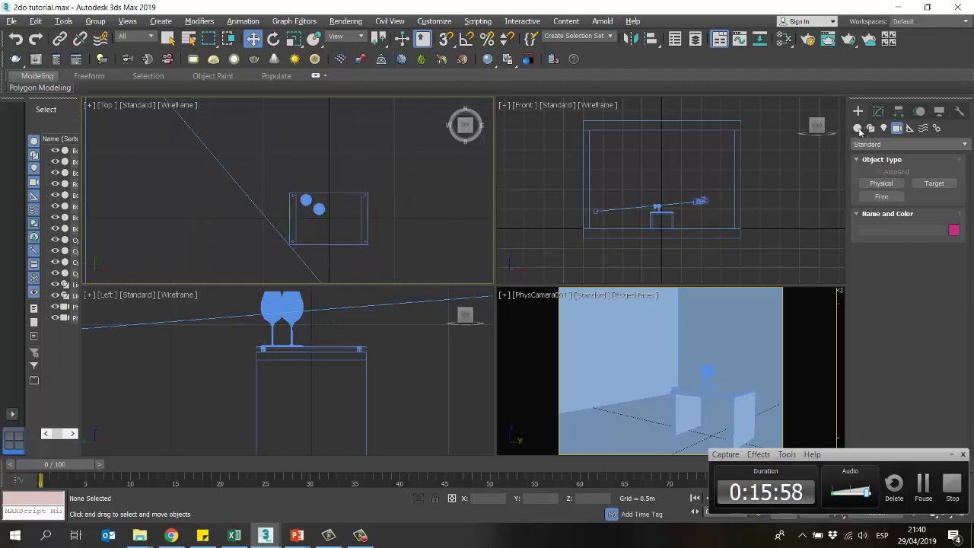
left_click(857, 128)
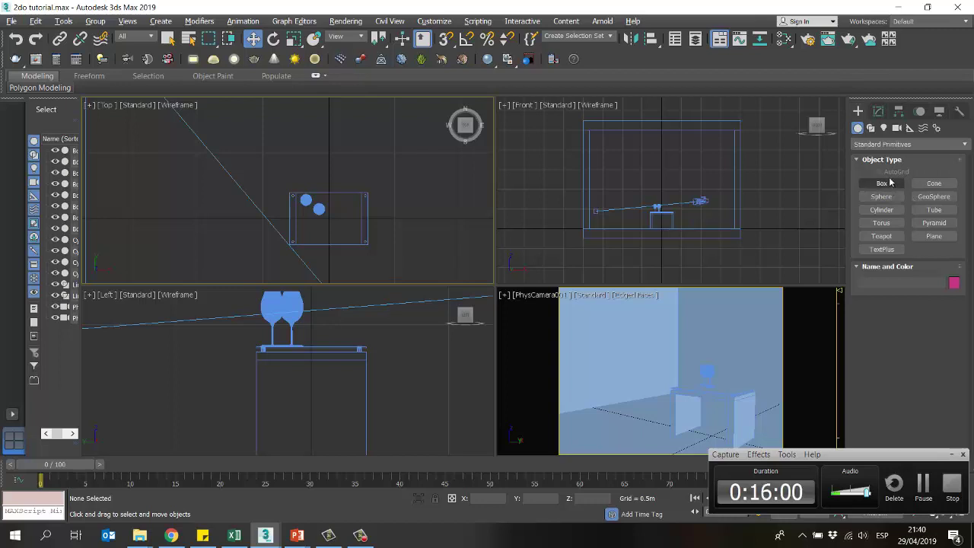
left_click(884, 146)
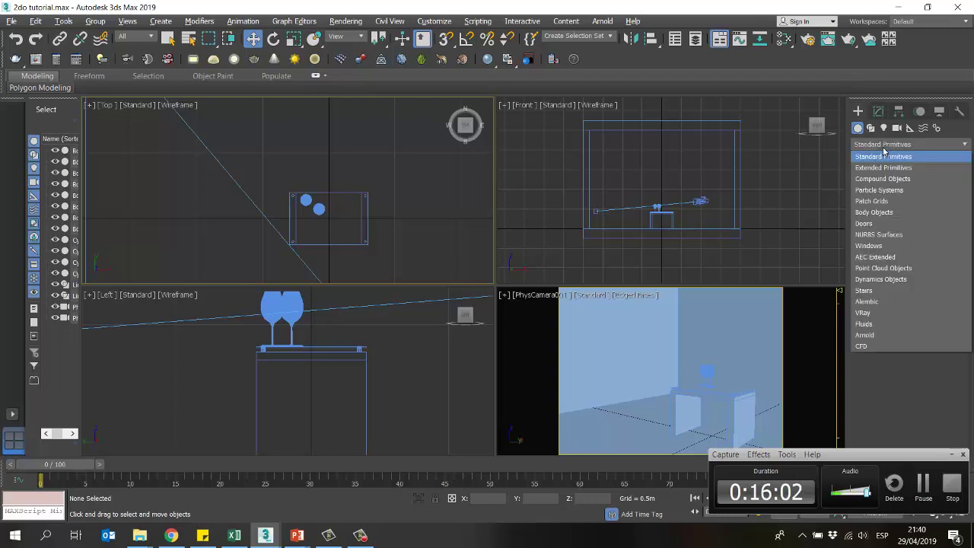
left_click(883, 163)
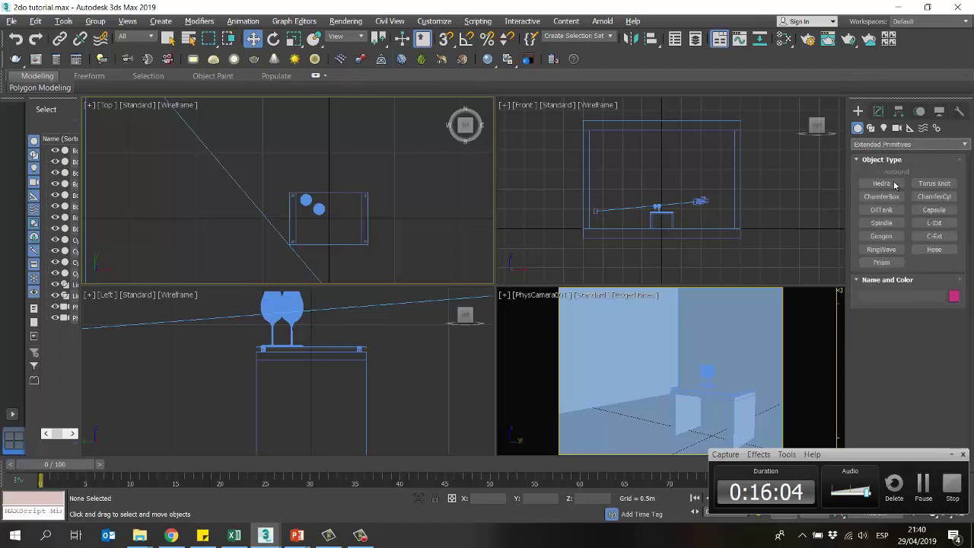
left_click(881, 196)
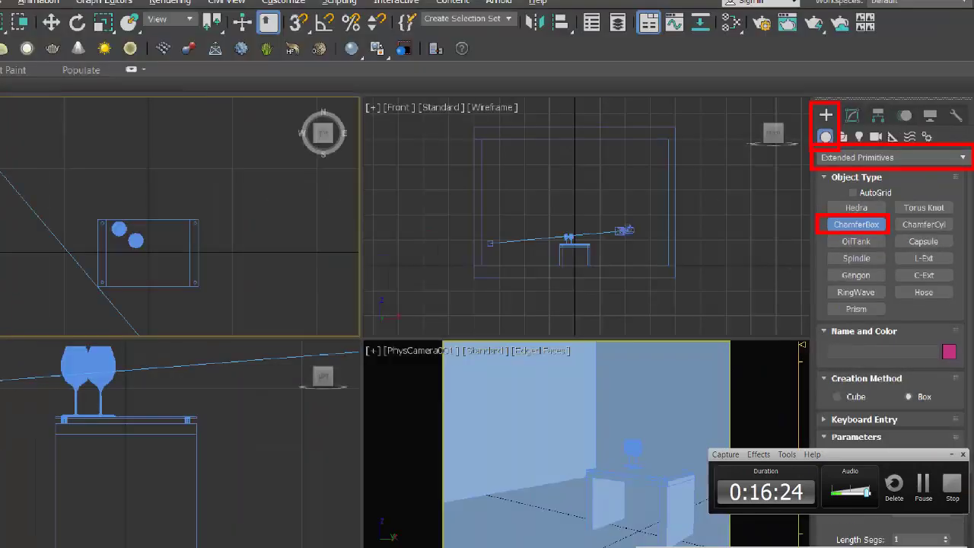
scroll(306, 188, "down", 3)
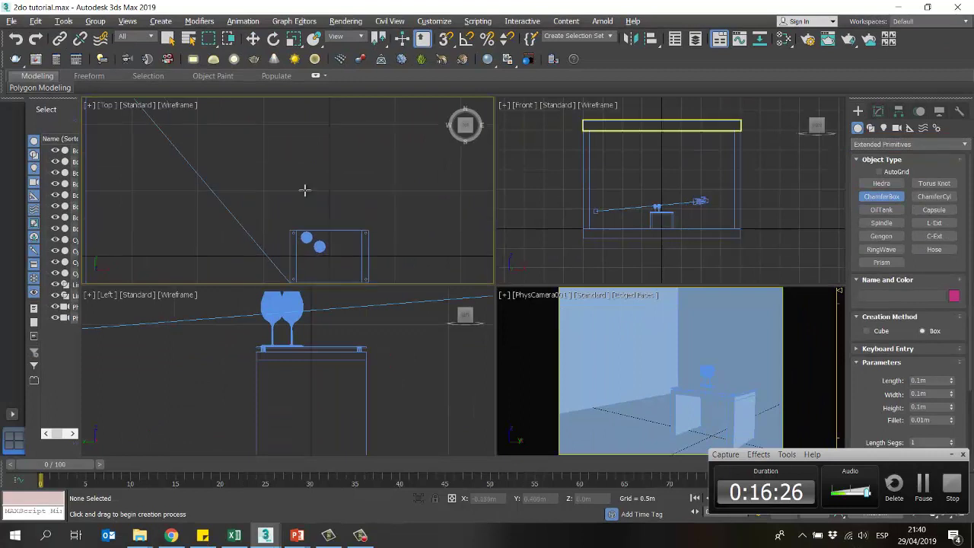
left_click_drag(272, 162, 321, 206)
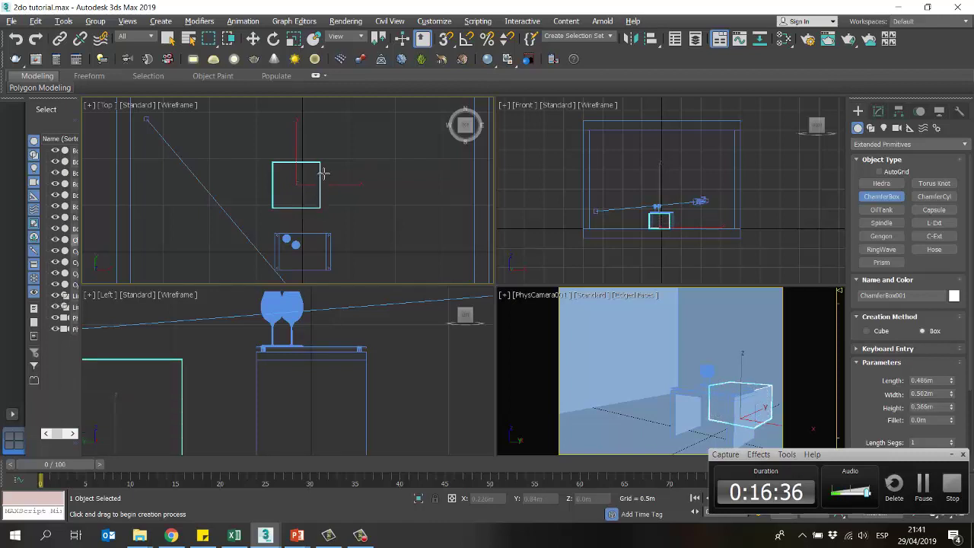
left_click(305, 175)
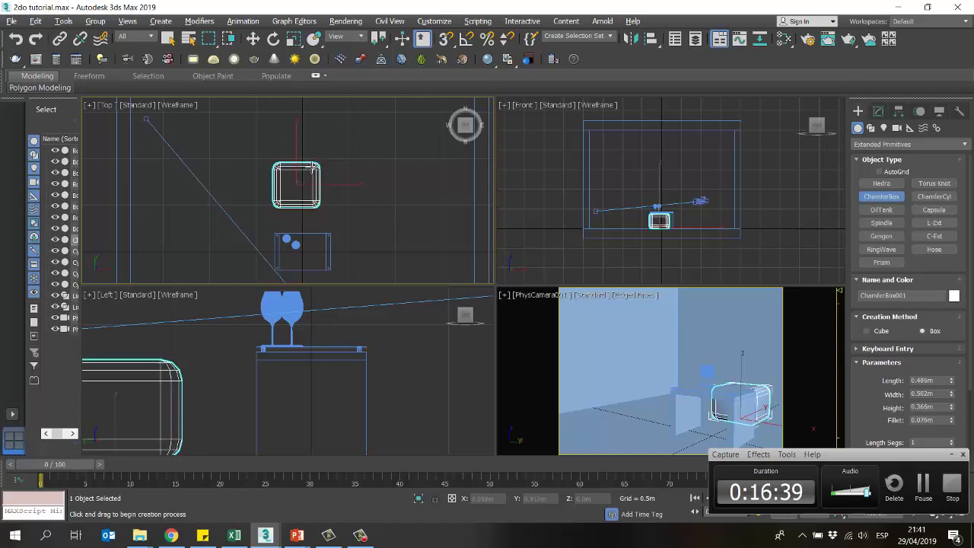
left_click(318, 156)
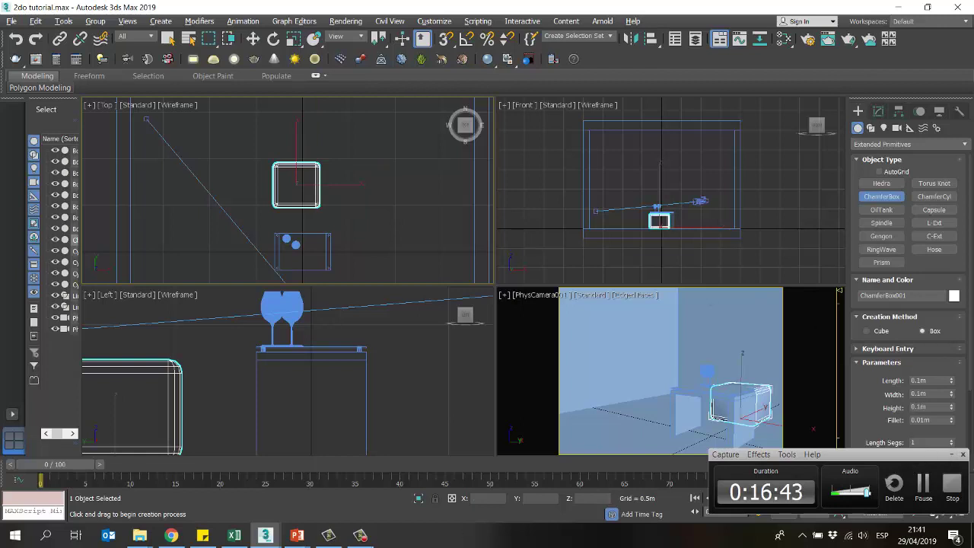
Step: Set the chamfer box's length to 0.45 m
left_click(923, 460)
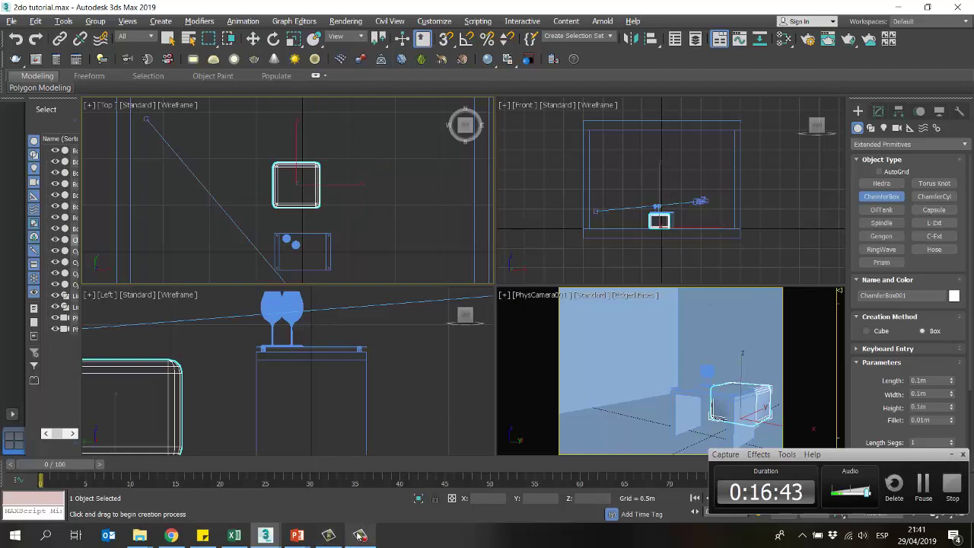
left_click(951, 454)
left_click(878, 111)
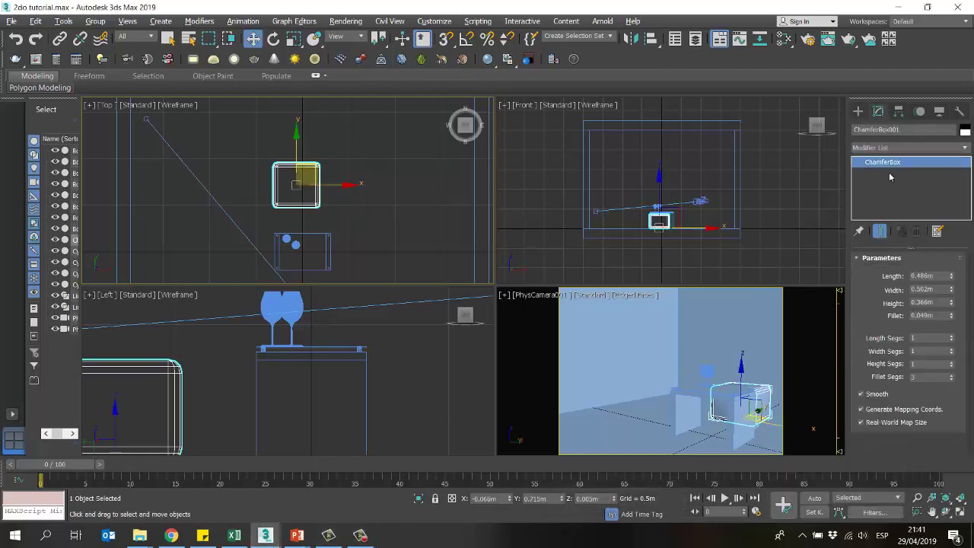
left_click_drag(935, 278, 884, 280)
key("Return")
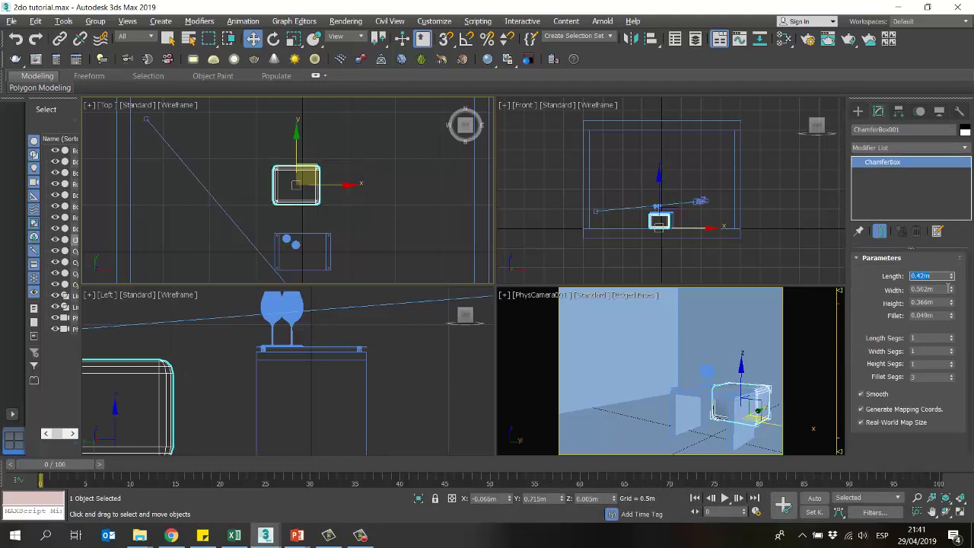
type("0.45")
key("Return")
Step: Set the chamfer box's width to 0.45 m and its height to 0.35 m
double_click(937, 290)
key("BackSpace")
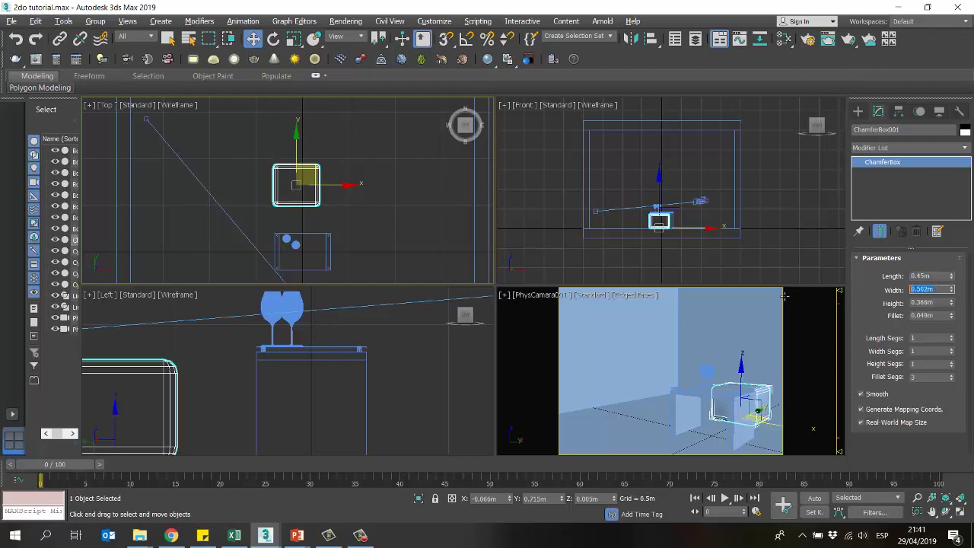
type(".45")
key("Return")
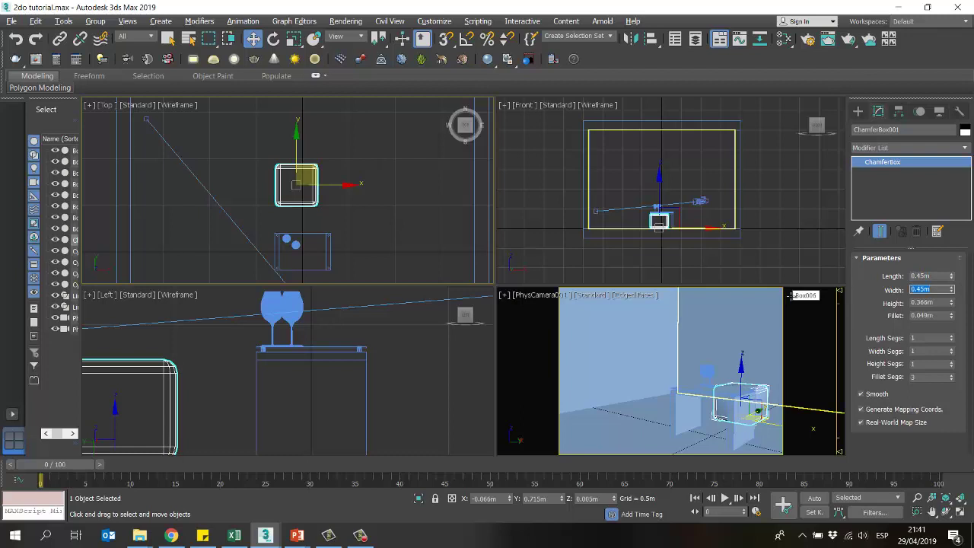
key("Tab")
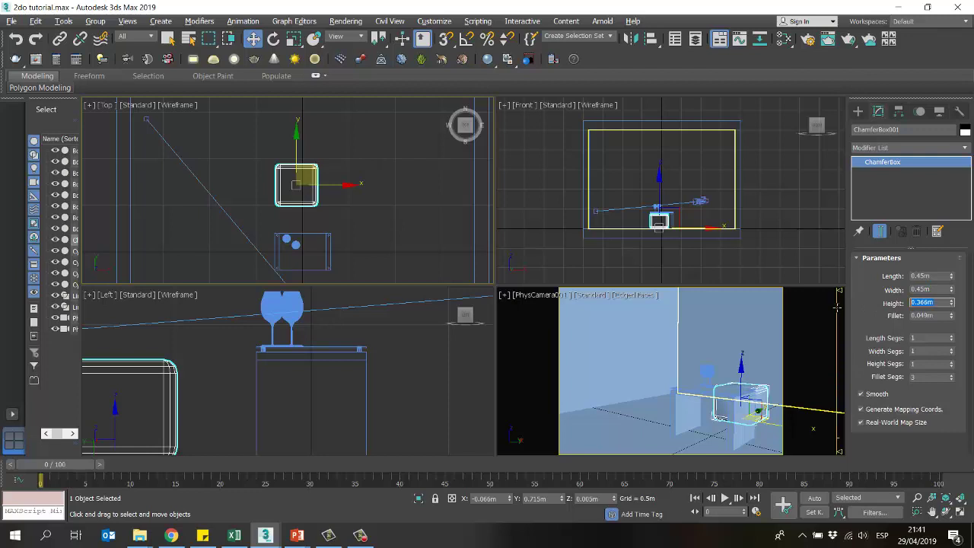
key("BackSpace")
type(".35")
key("Return")
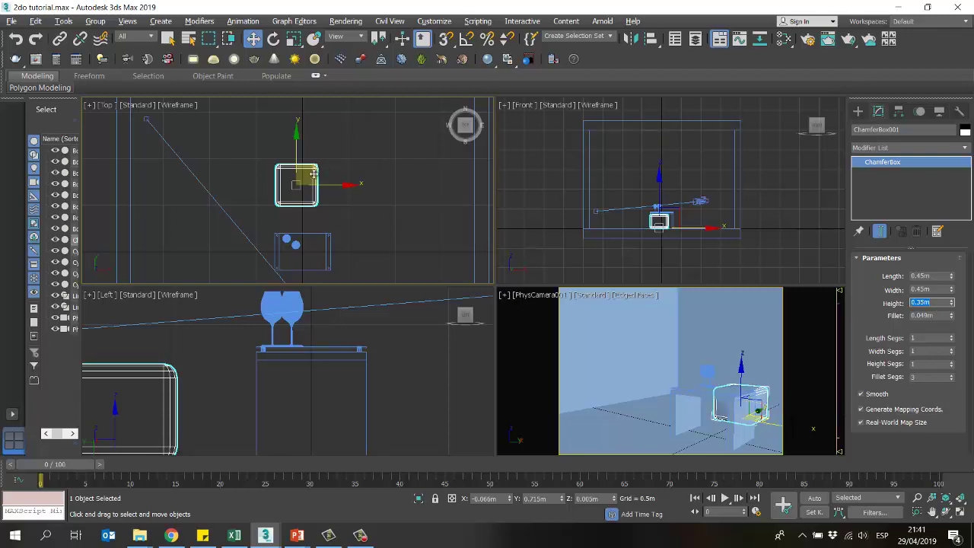
Step: Round the chamfer box's edges with a 0.05 m fillet and 10 fillet segments
scroll(313, 173, "up", 8)
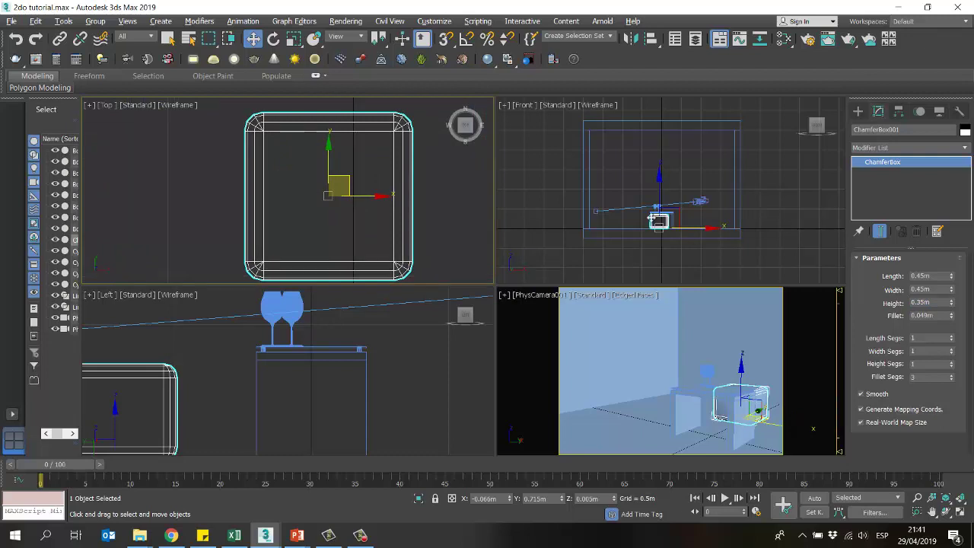
middle_click_drag(413, 256, 413, 247)
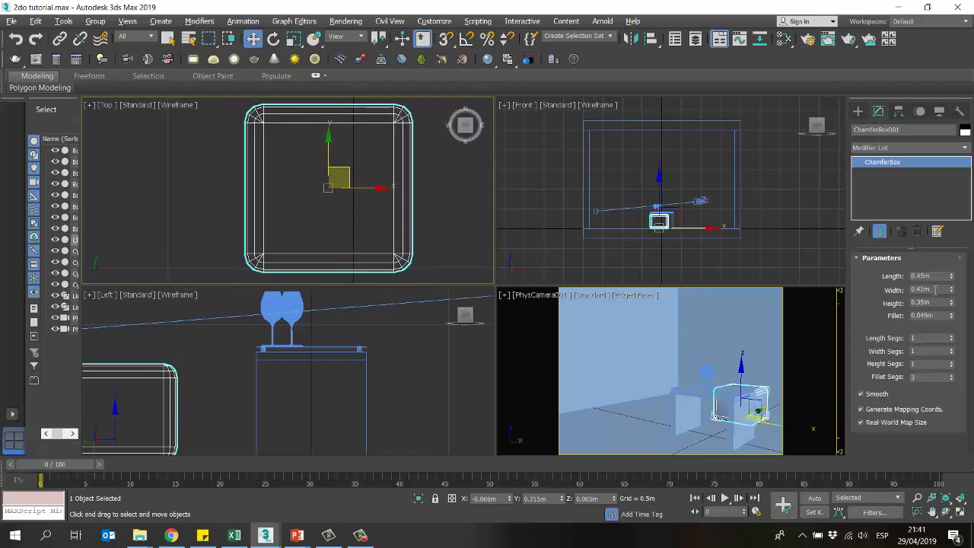
double_click(935, 317)
type("0.05")
key("Return")
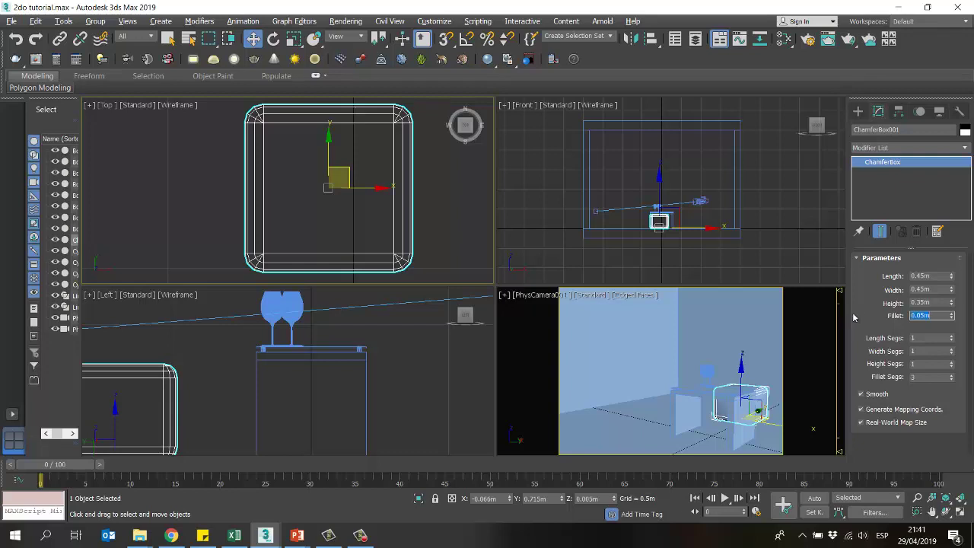
double_click(911, 377)
type("10")
key("Return")
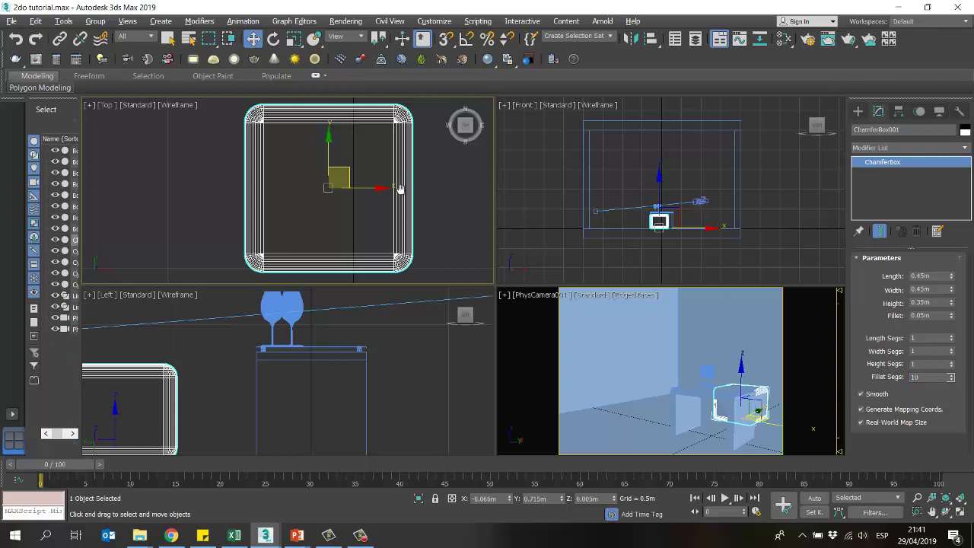
Step: Try 3 and 20 fillet segments on the chamfer box in the maximized Top view and restore the value of 10
middle_click_drag(400, 188, 404, 190)
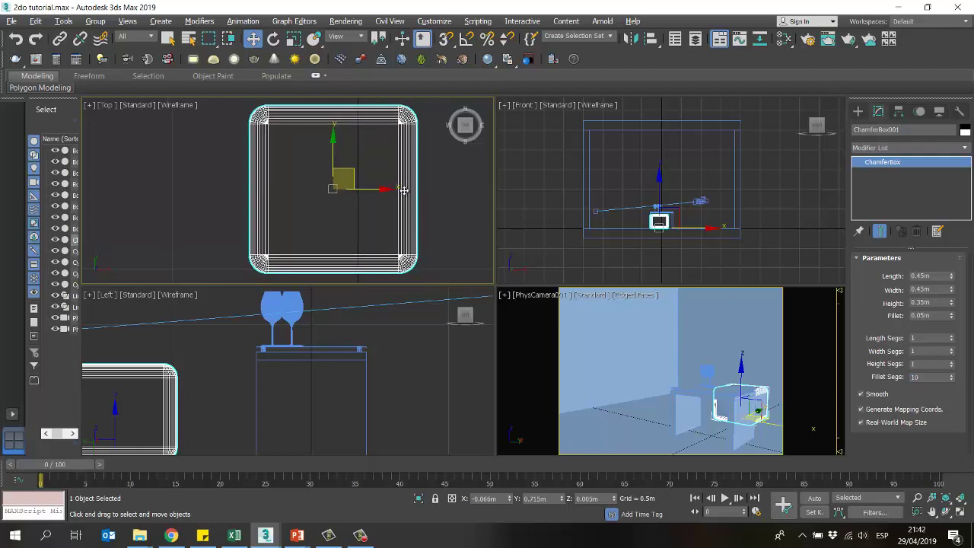
key("alt+w")
middle_click_drag(472, 224, 372, 216)
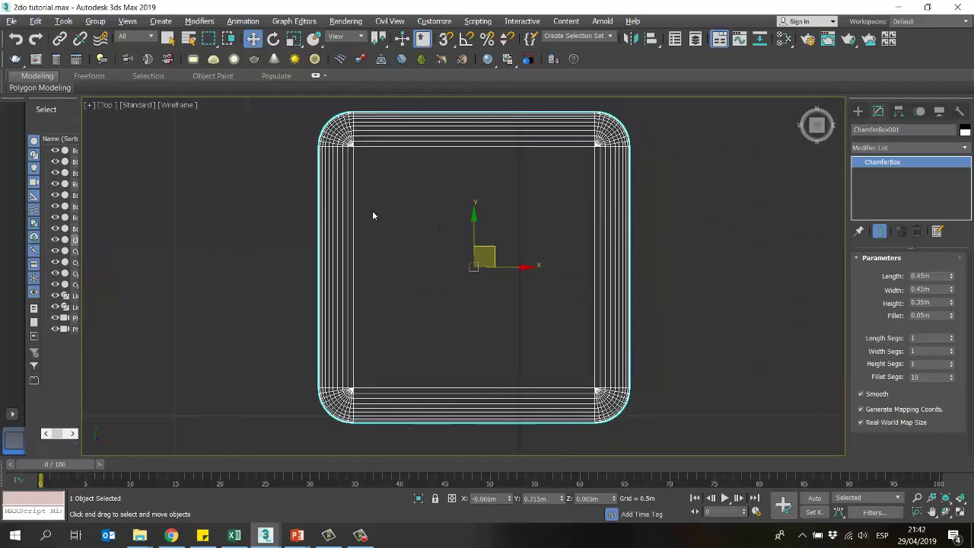
double_click(911, 378)
type("3")
key("Return")
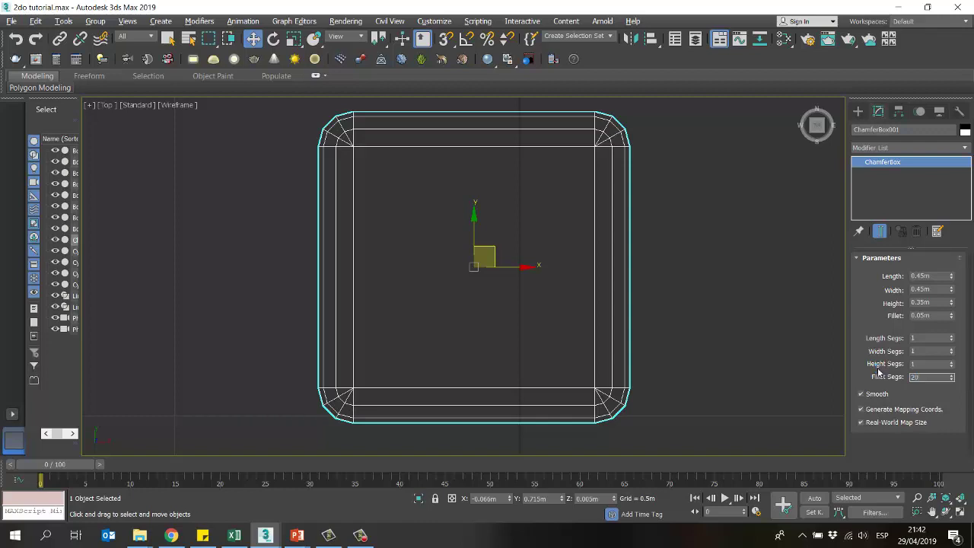
key("Return")
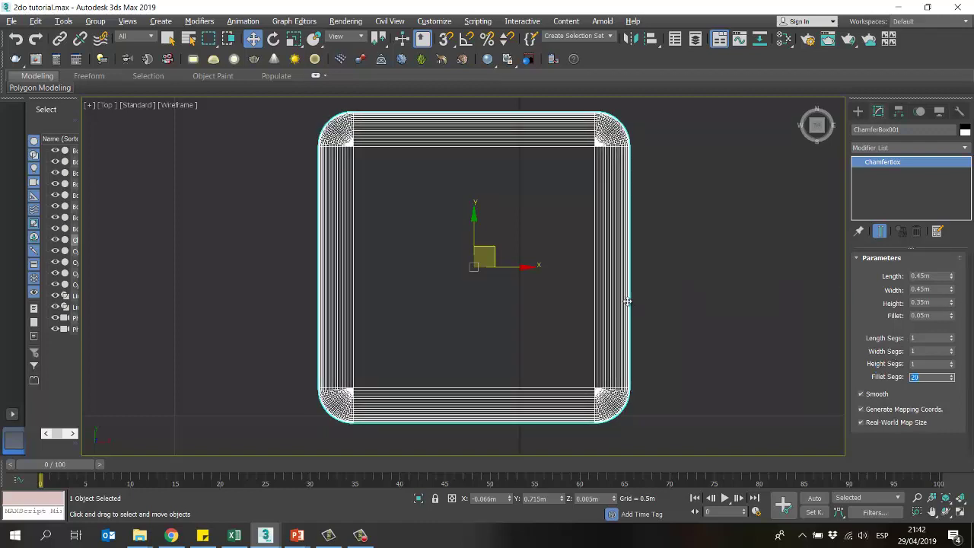
middle_click_drag(609, 272, 600, 271)
double_click(939, 377)
type("10")
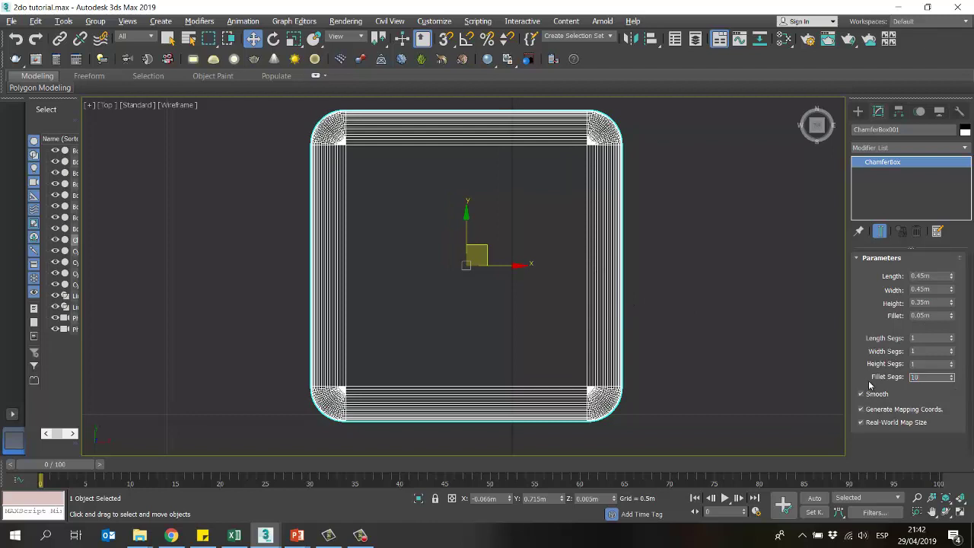
key("Return")
key("alt+w")
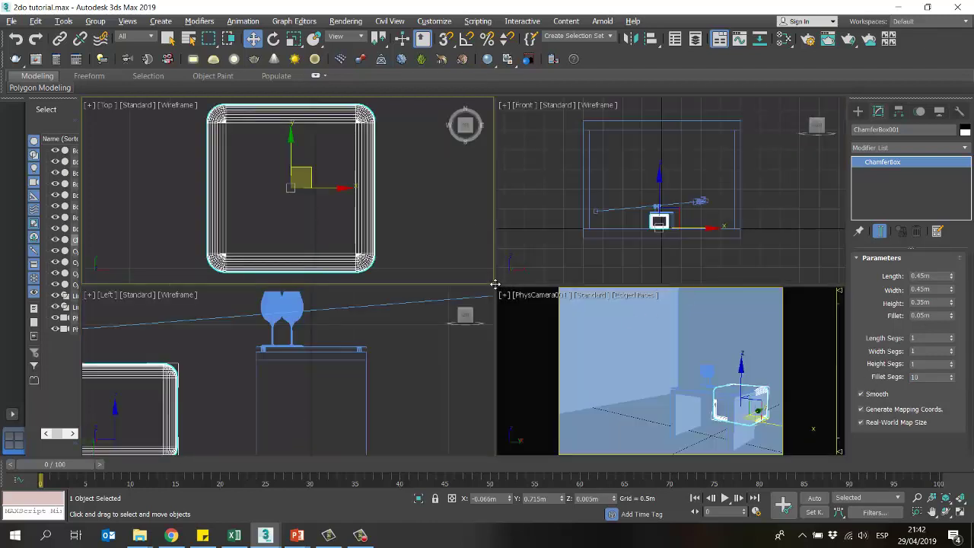
Step: Switch the camera viewport to a Perspective view and orbit it around the table and chamfer box
left_click_drag(500, 288, 496, 288)
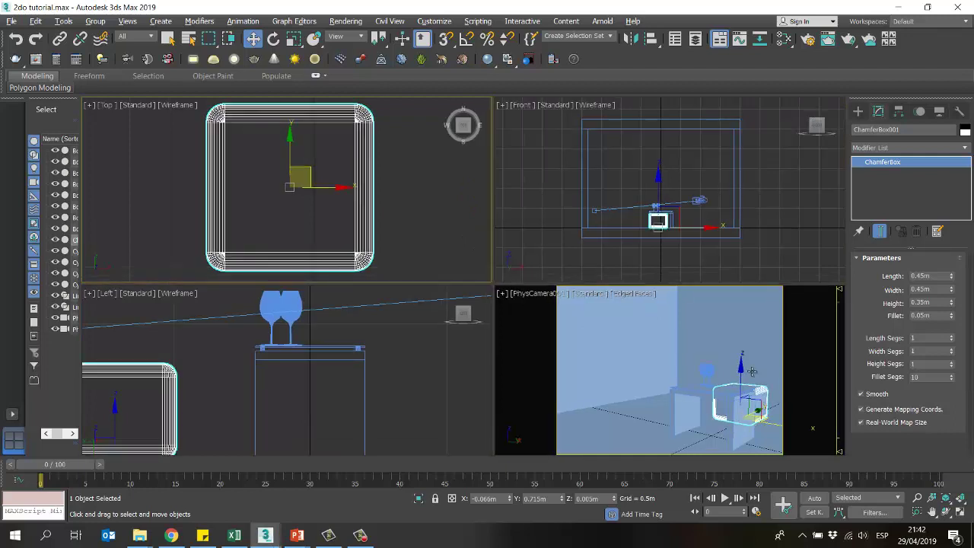
right_click(719, 340)
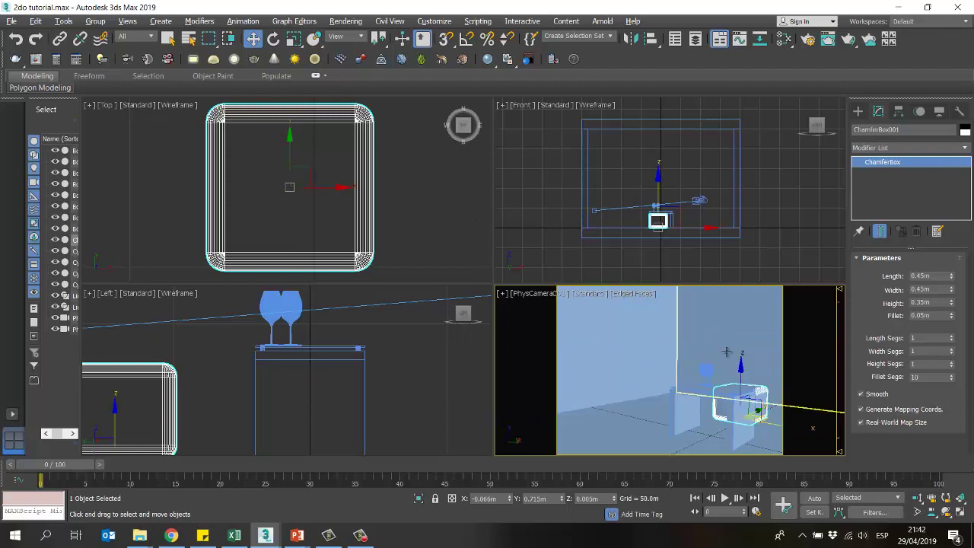
key("alt+w")
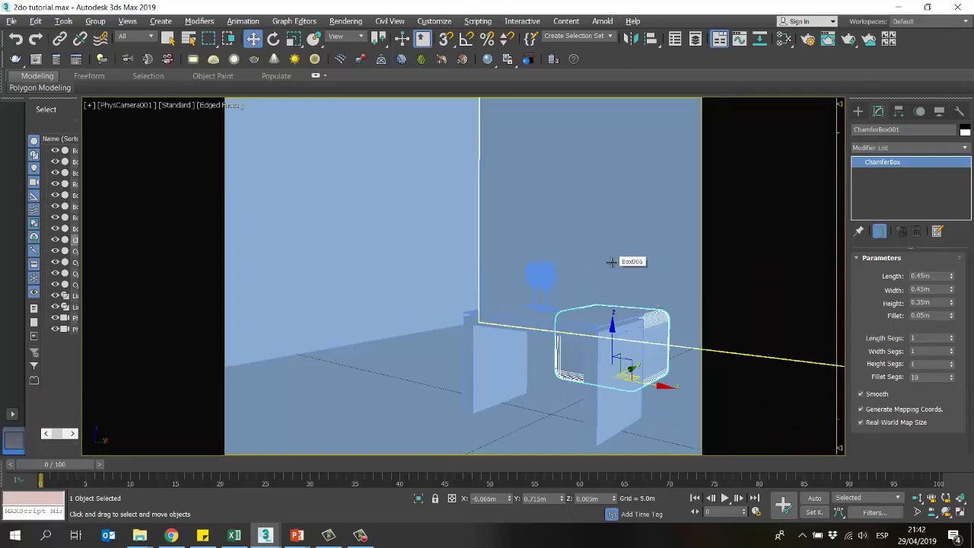
key("p")
middle_click_drag(611, 262, 519, 334, "alt")
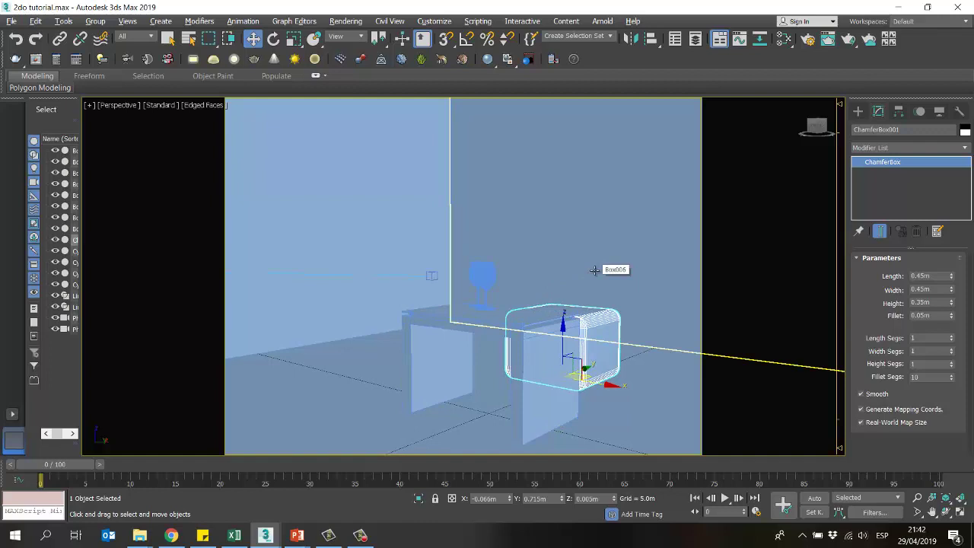
key("alt+w")
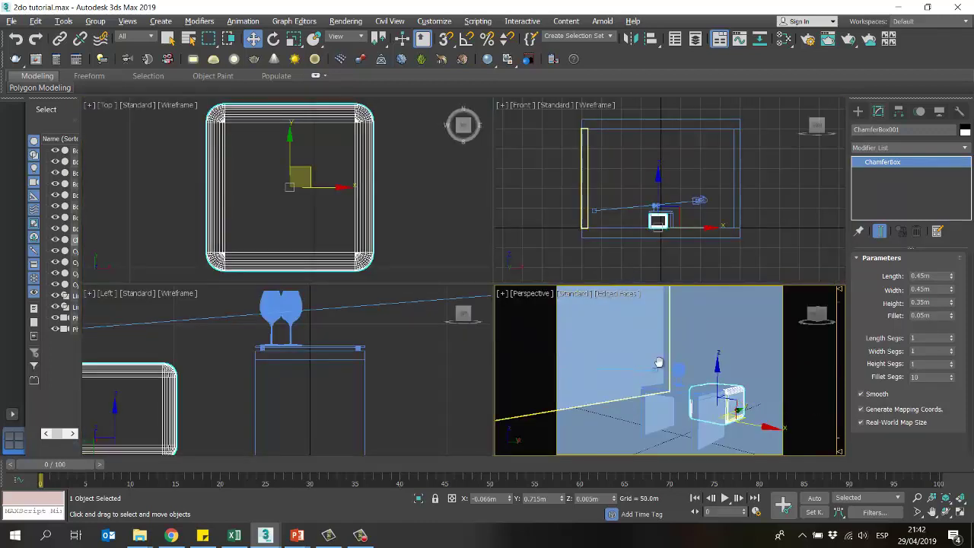
scroll(658, 358, "down", 2)
scroll(661, 350, "up", 3)
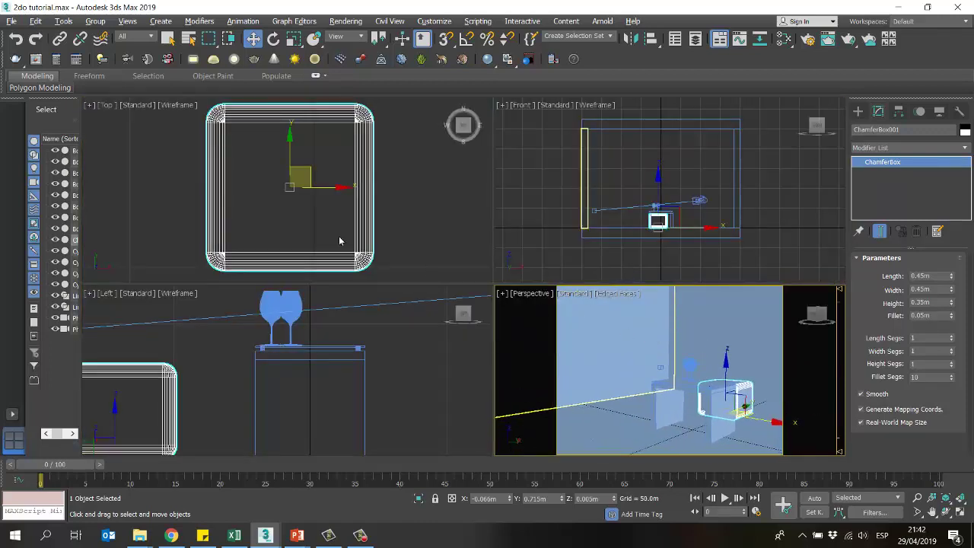
Step: Resize the viewports to enlarge the Perspective view and isolate the selected chamfer box
left_click(378, 199)
left_click(371, 198)
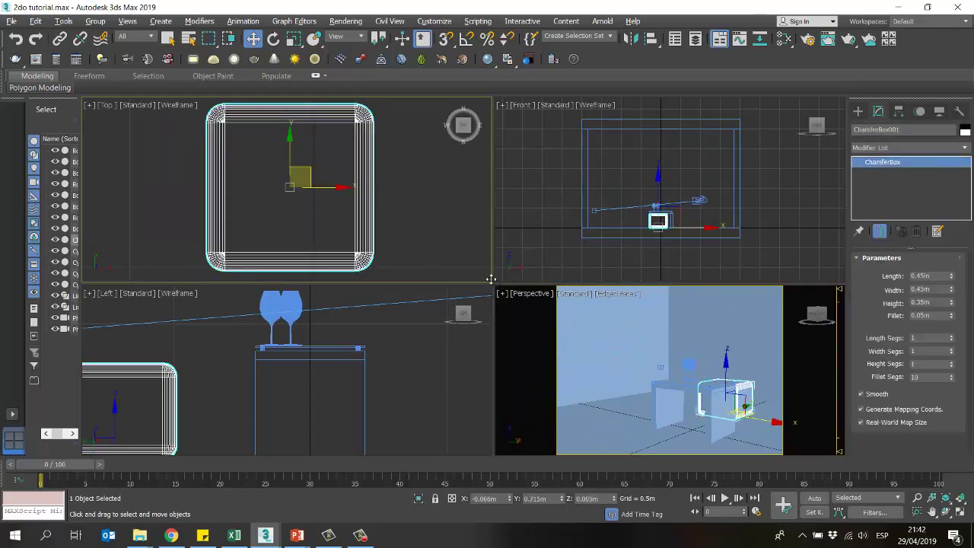
left_click_drag(490, 279, 441, 210)
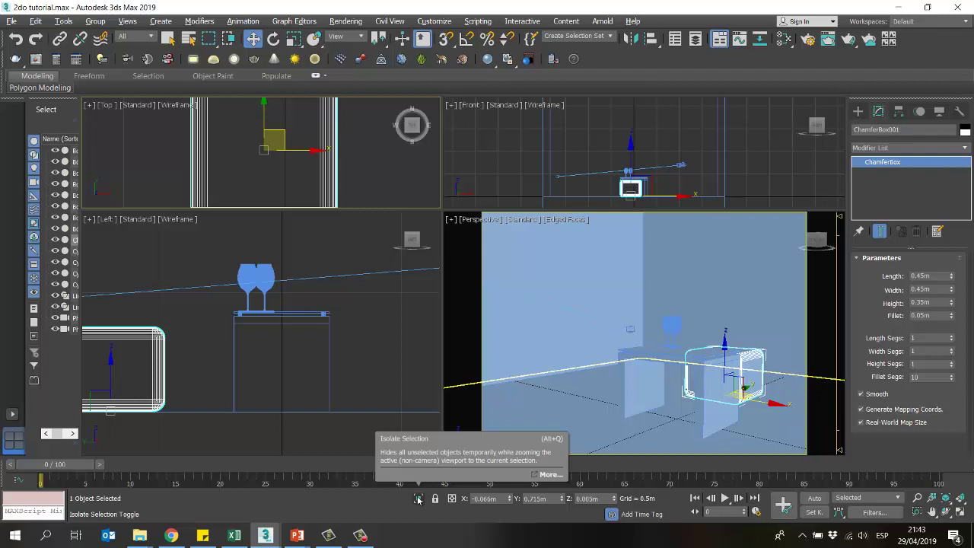
left_click(419, 499)
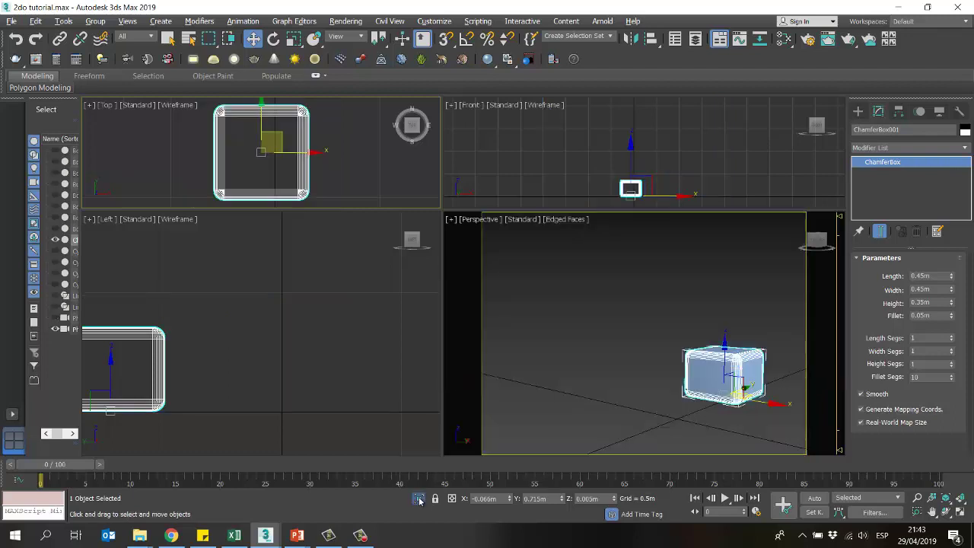
Step: Select the isolated chamfer box and orbit the Perspective view until its underside is exposed
left_click(627, 328)
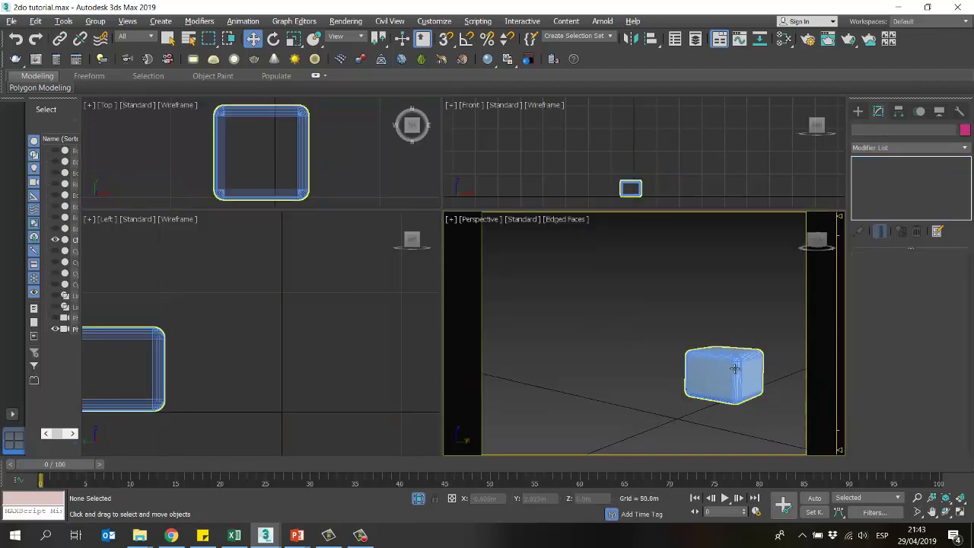
left_click(711, 369)
left_click(616, 356)
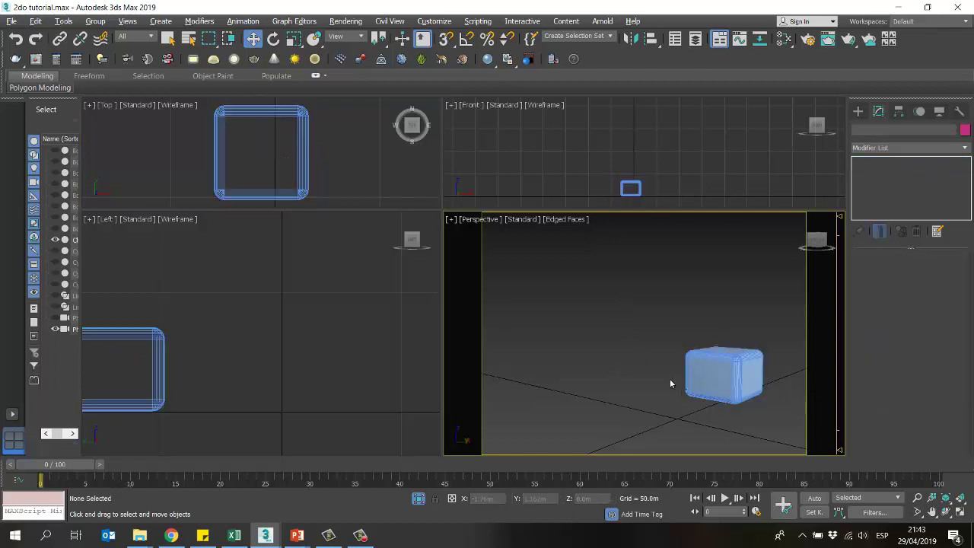
left_click(712, 373)
middle_click_drag(703, 389, 630, 314)
scroll(630, 312, "up", 3)
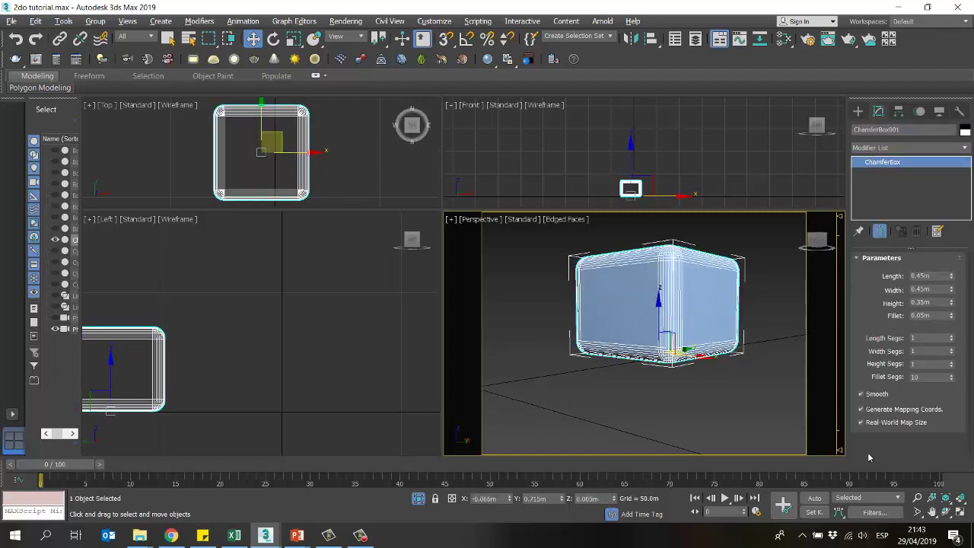
left_click(946, 511)
left_click_drag(676, 354, 664, 327)
key("w")
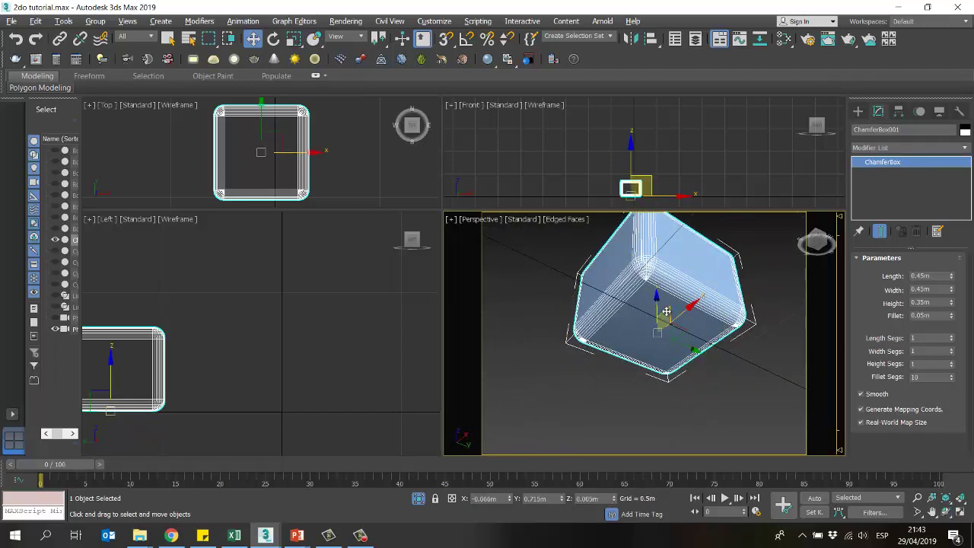
Step: Add an Edit Poly modifier to the chamfer box and select its bottom polygon
left_click(966, 149)
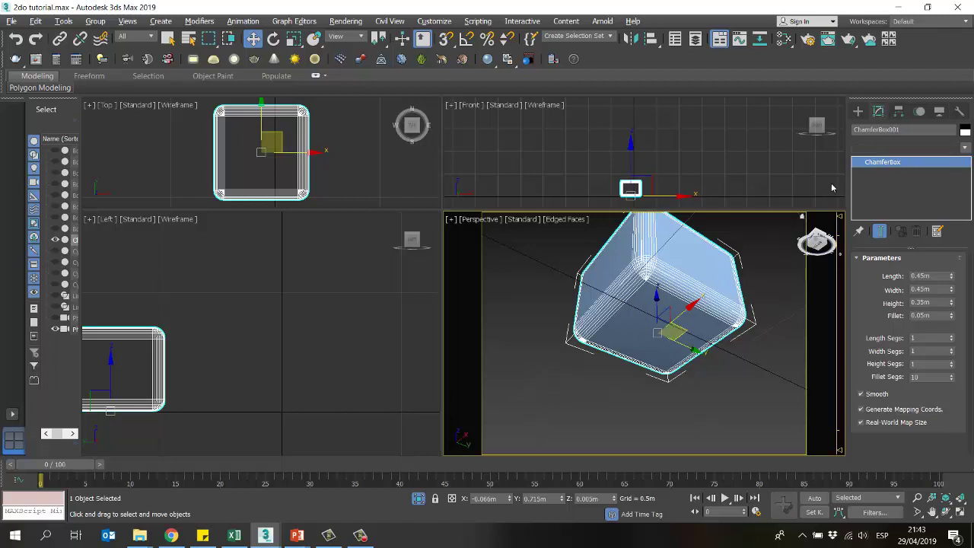
left_click(965, 149)
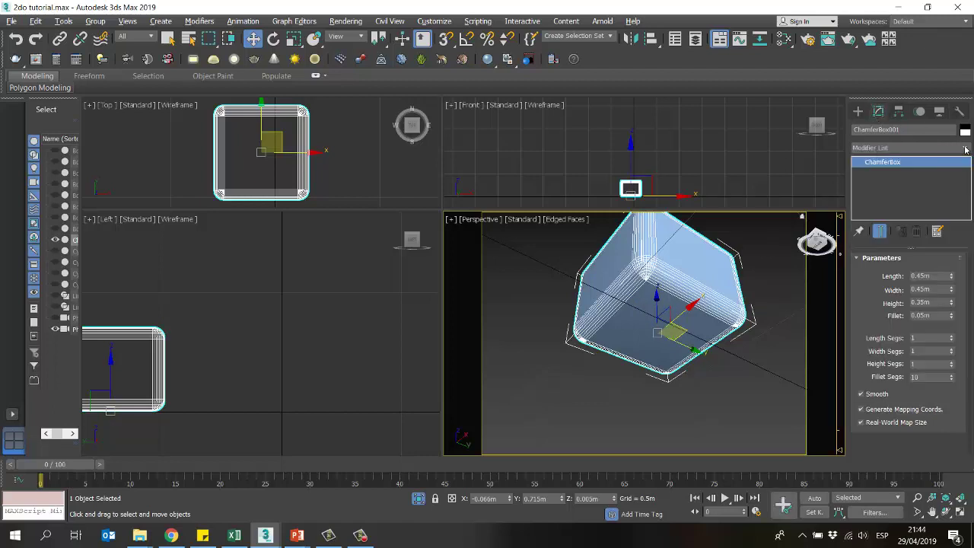
left_click(966, 149)
key("e")
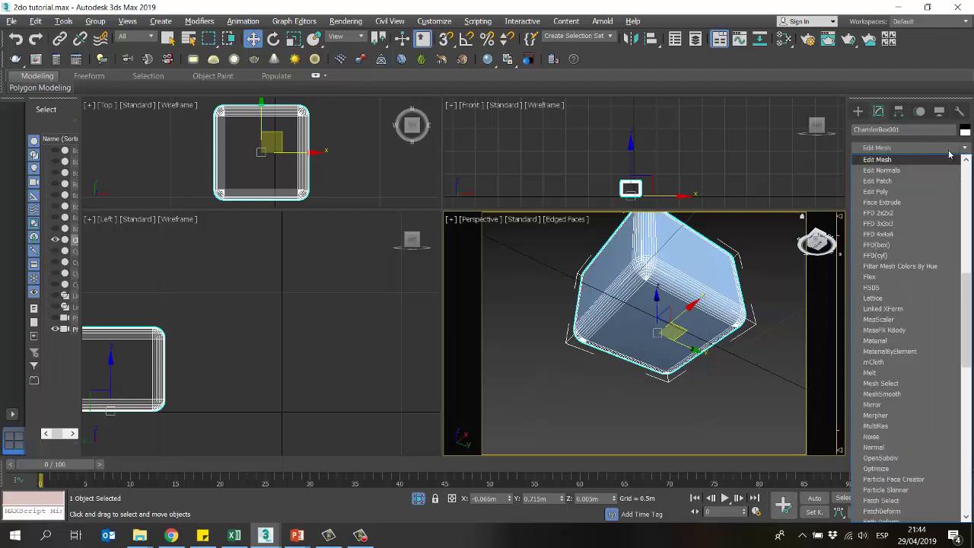
left_click(885, 192)
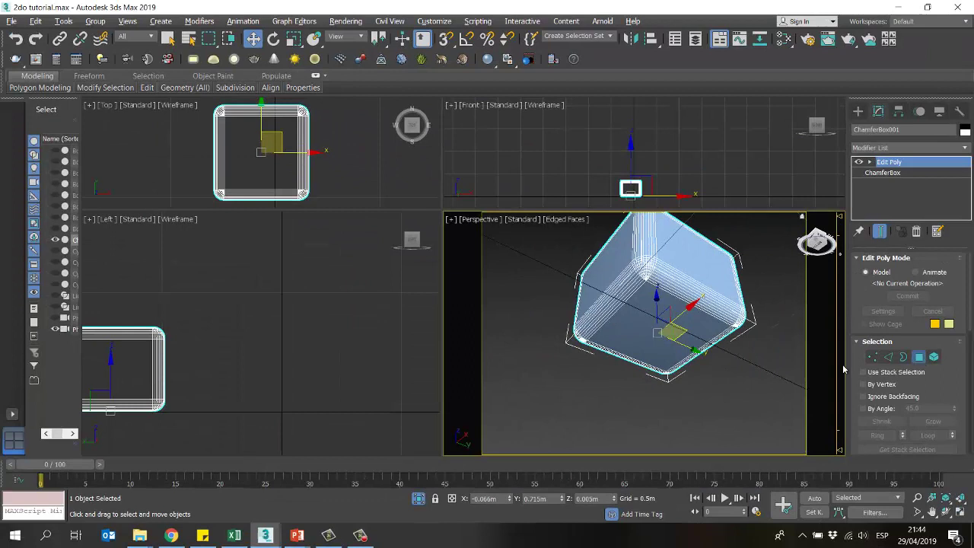
left_click(862, 416)
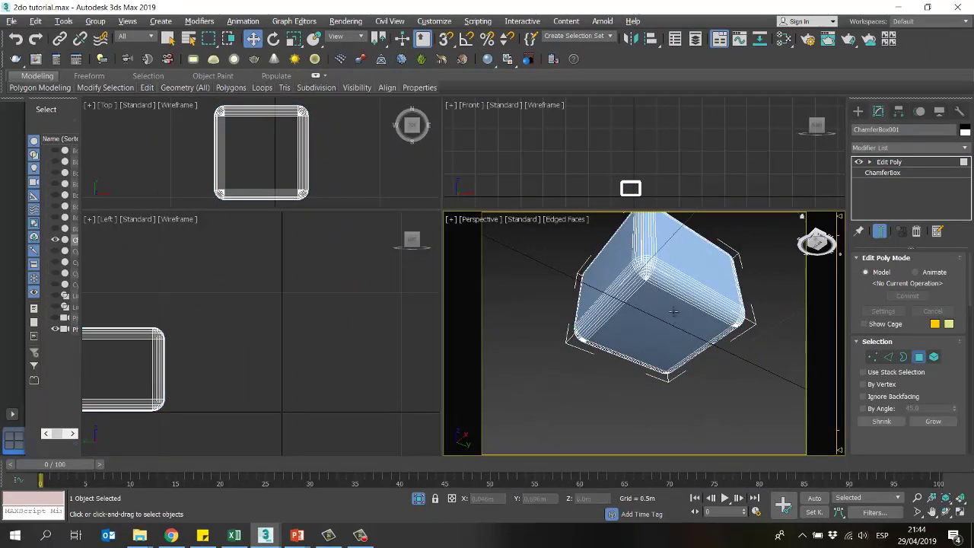
left_click(668, 323)
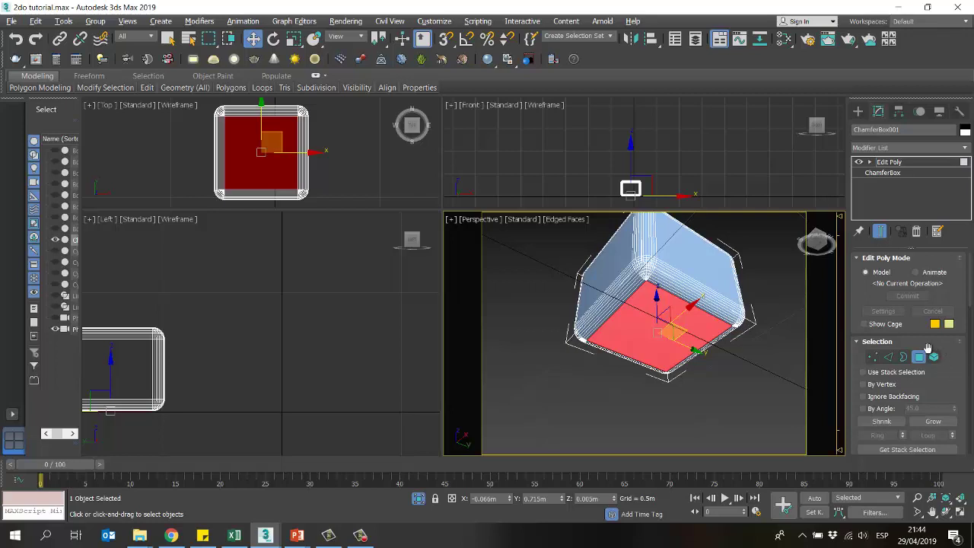
Step: Try extruding the bottom polygon freehand in the Perspective view and undo the extrusion
left_click_drag(924, 346, 916, 241)
scroll(909, 320, "down", 5)
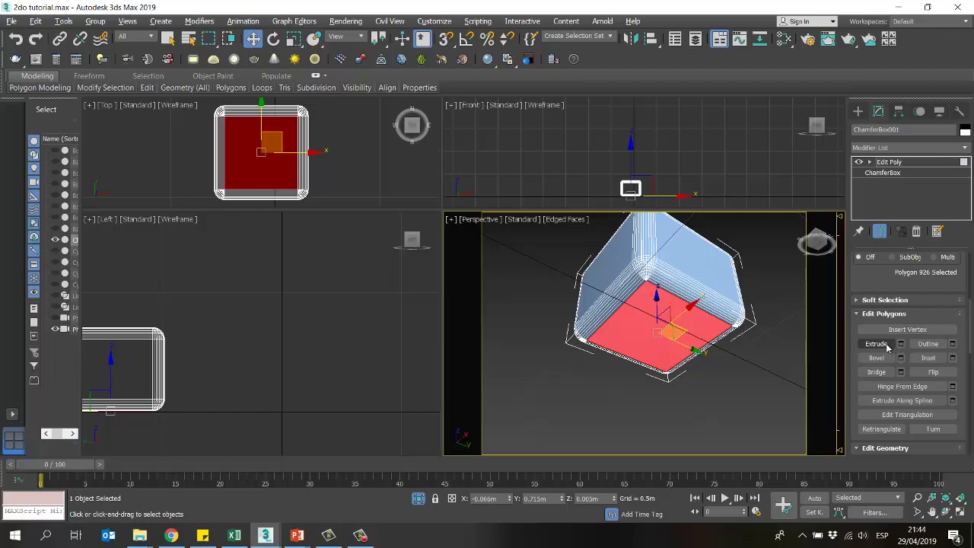
left_click(875, 345)
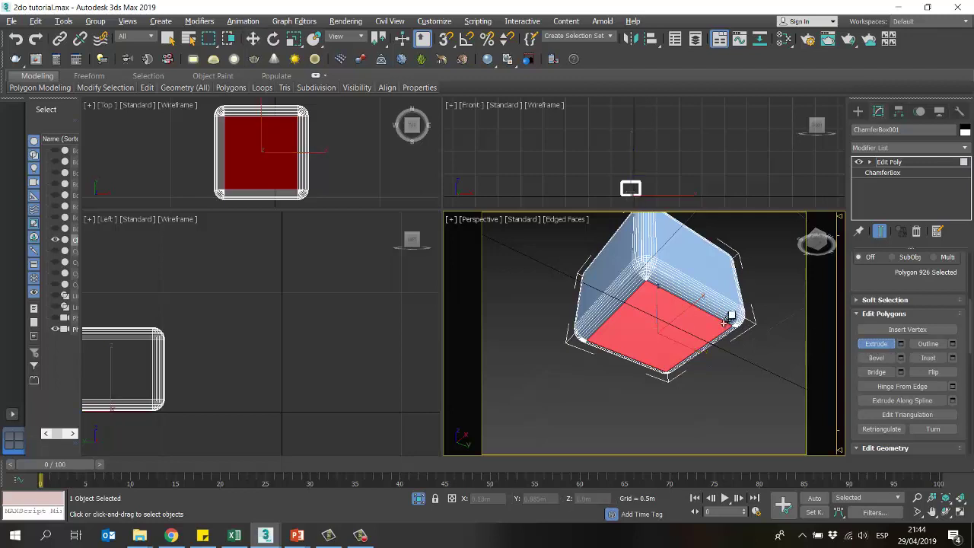
left_click_drag(680, 326, 705, 325)
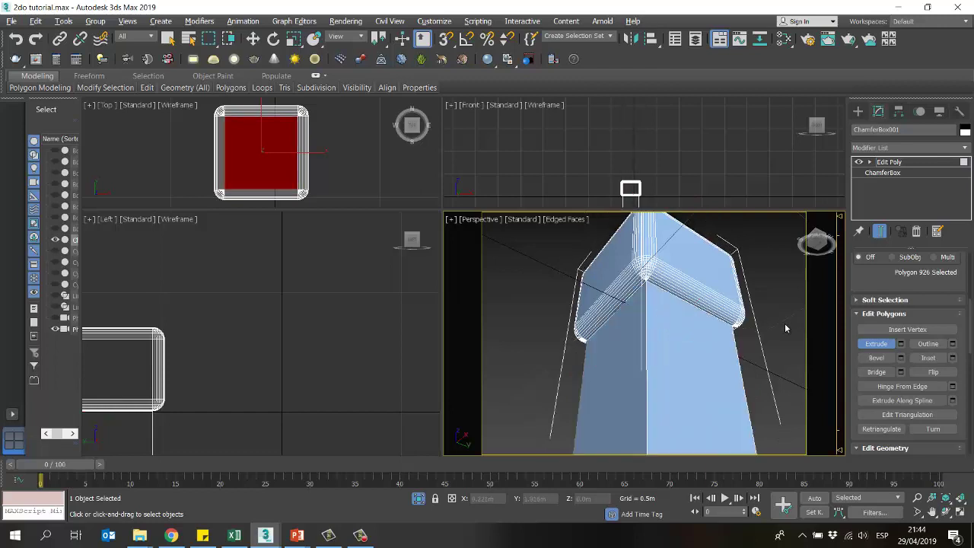
key("ctrl+z")
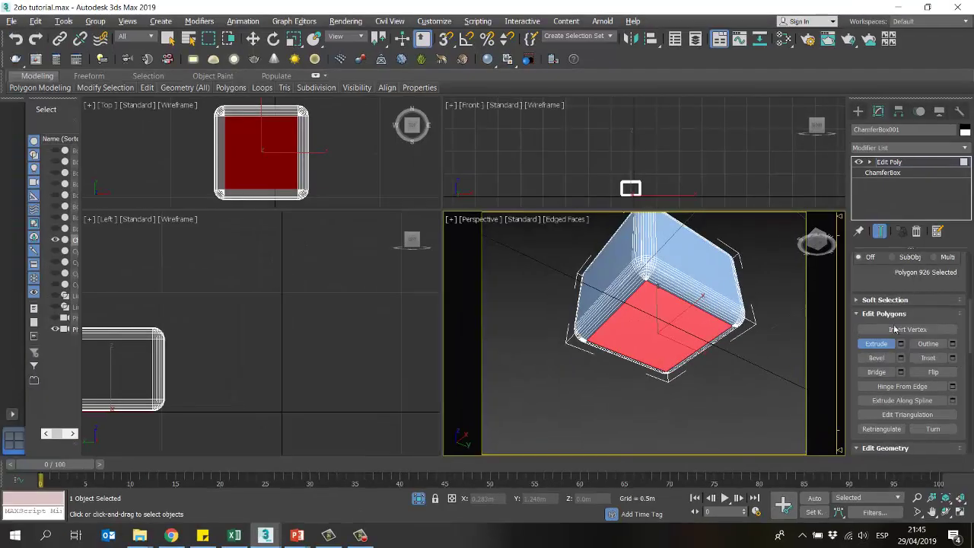
Step: Extrude the chamfer box's bottom polygon by exactly 0.05 m to form a recessed base
left_click(901, 343)
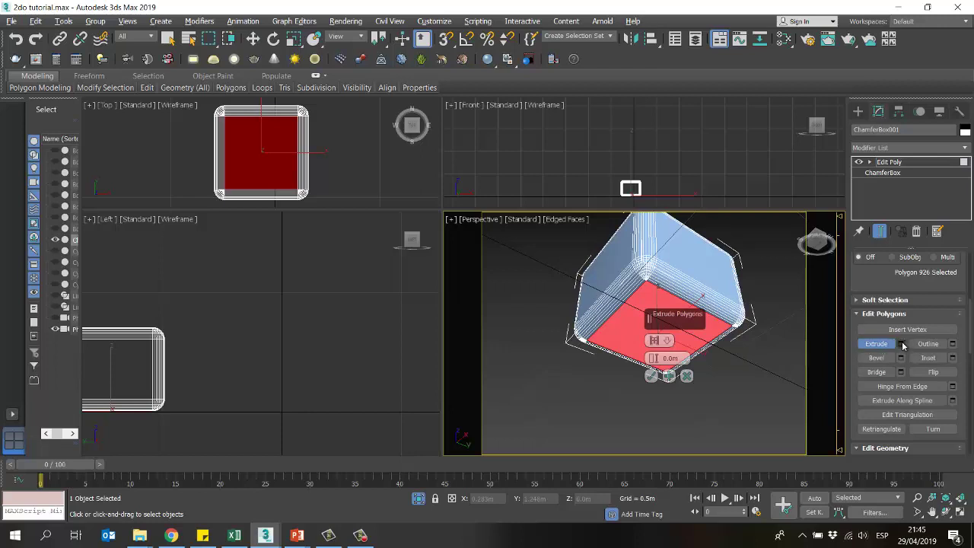
double_click(669, 358)
type("0.05")
left_click(666, 405)
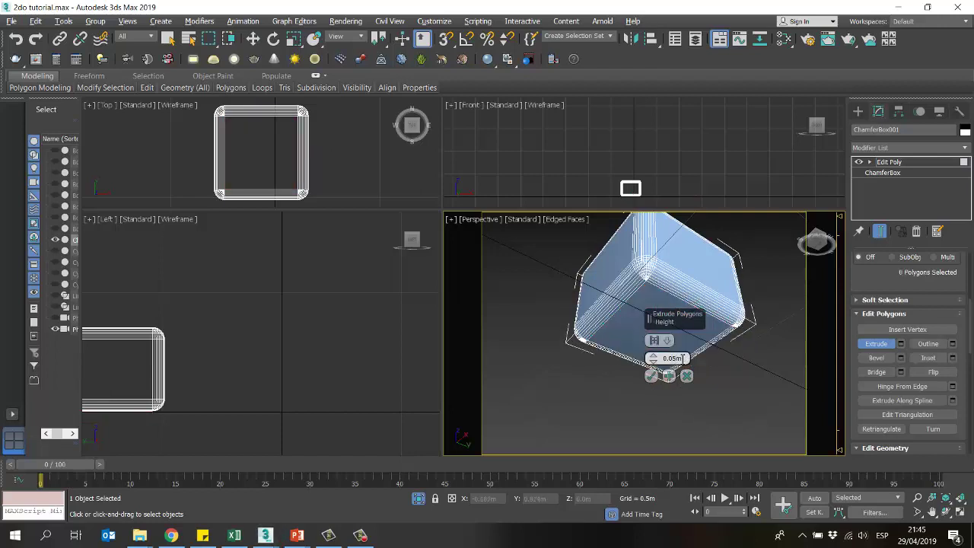
left_click(694, 363)
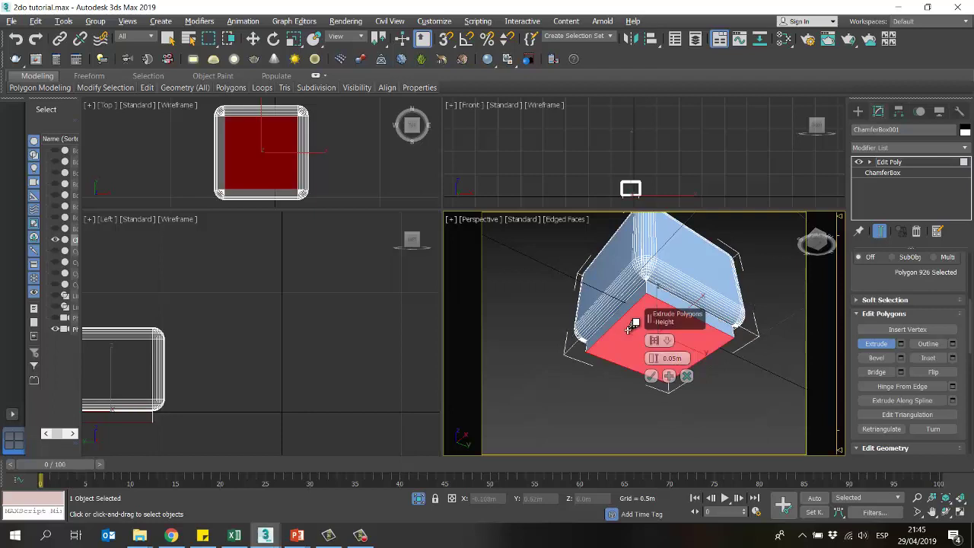
left_click(651, 376)
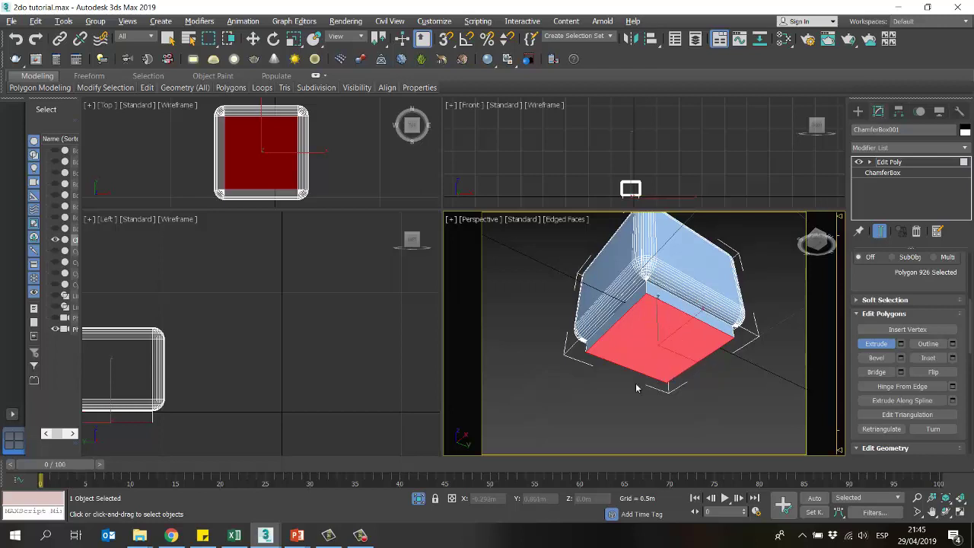
Step: Inspect the extruded base and maximize the Front view around the chamfer box with the Move tool active
left_click(945, 512)
left_click_drag(673, 324, 612, 369)
right_click(669, 183)
middle_click_drag(669, 183, 639, 226)
scroll(656, 172, "up", 2)
left_click(656, 172)
left_click(253, 38)
key("alt+w")
scroll(573, 256, "up", 3)
key("ctrl+a")
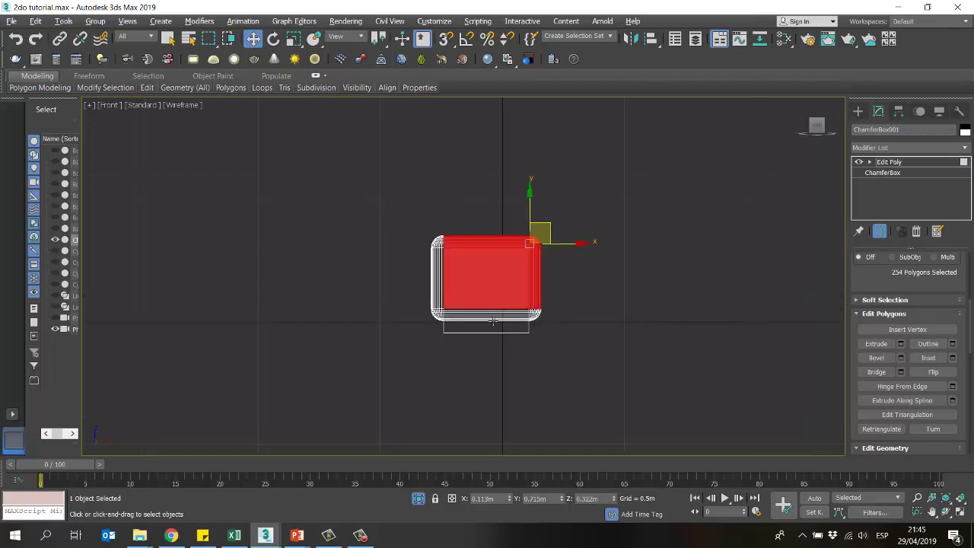
scroll(555, 265, "up", 2)
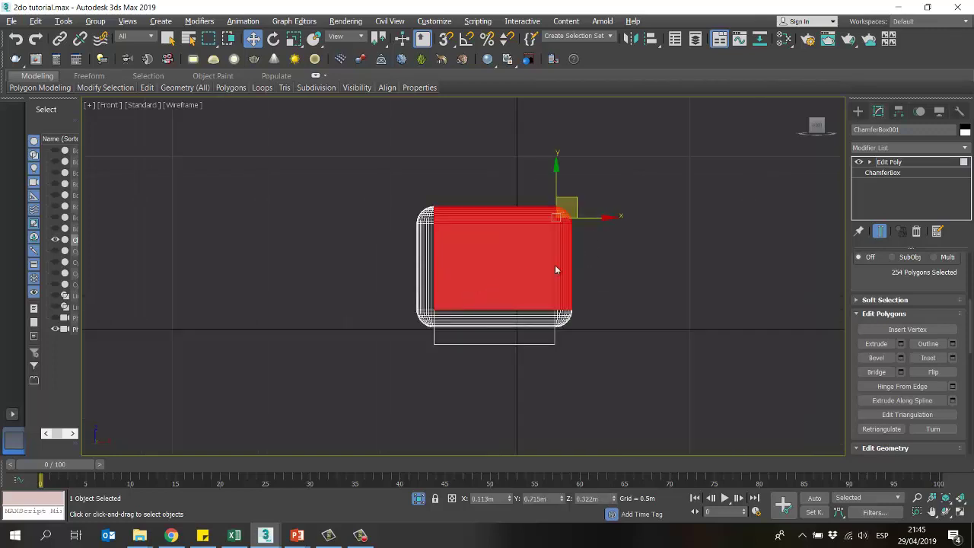
Step: Leave polygon editing so the whole chamfer box is selected as one object
left_click(601, 315)
left_click(857, 112)
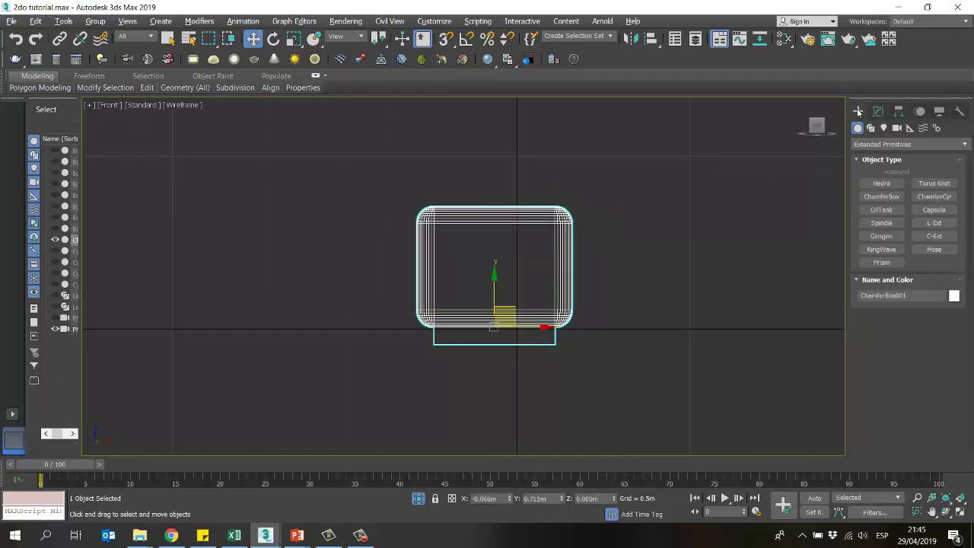
left_click(639, 243)
left_click(550, 222)
left_click(878, 111)
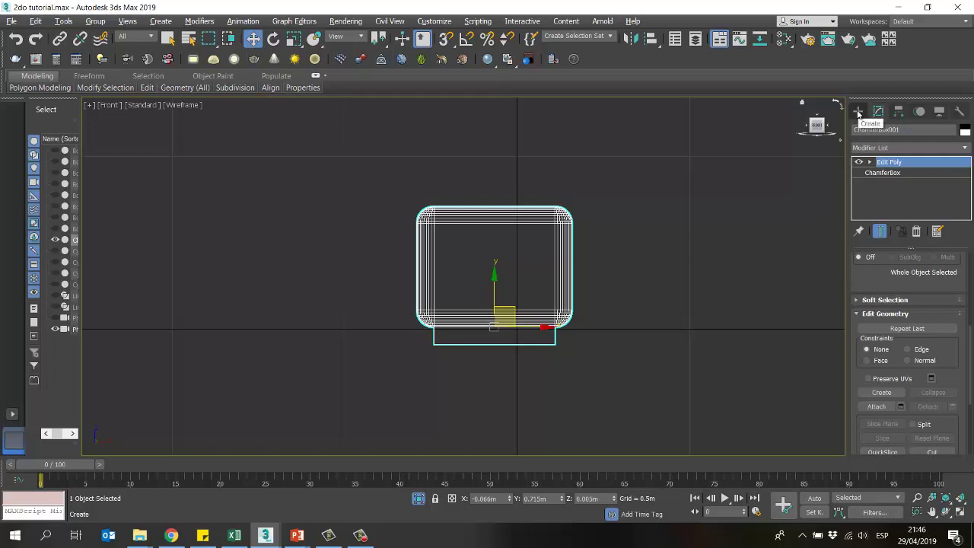
left_click(859, 113)
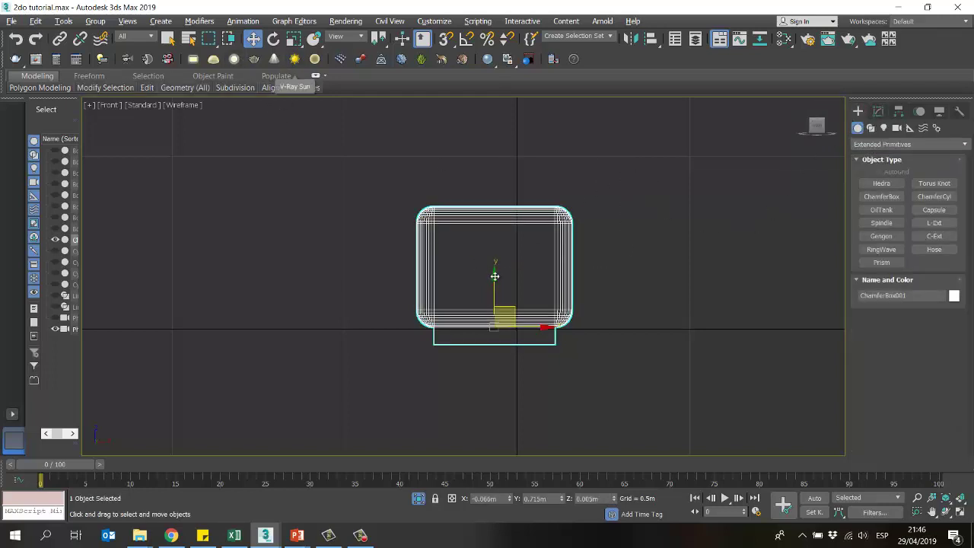
Step: Switch to relative offset coordinates and raise the chamfer box along Y by the height of its extruded base
mouse_move(496, 277)
middle_mouse_down()
mouse_move(508, 266)
mouse_move(508, 278)
middle_mouse_up()
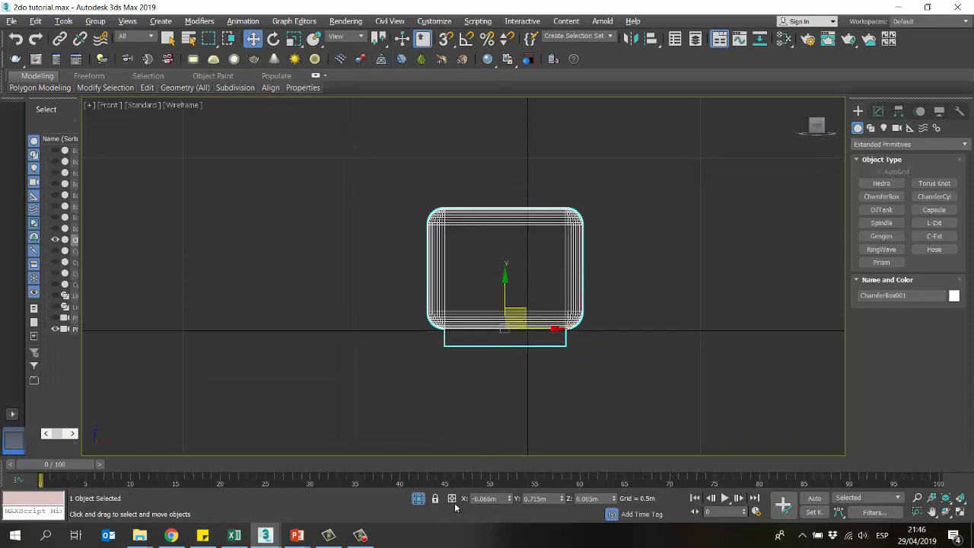
middle_click_drag(529, 321, 524, 340)
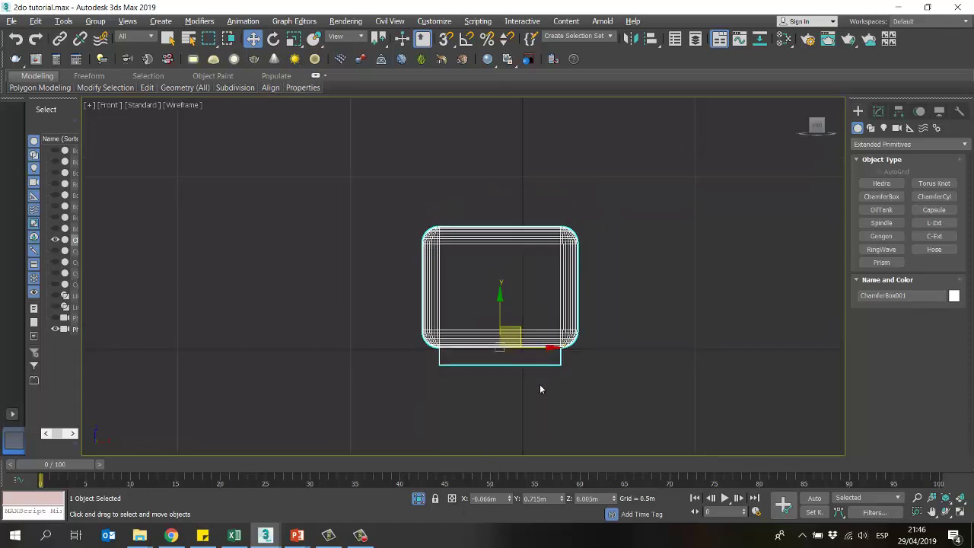
middle_click_drag(558, 375, 551, 373)
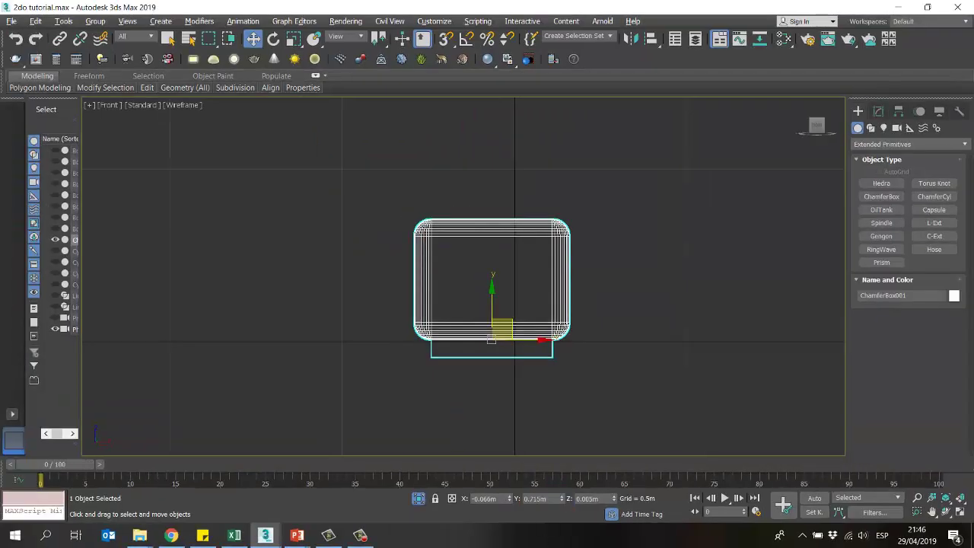
left_click(451, 499)
left_click(549, 450)
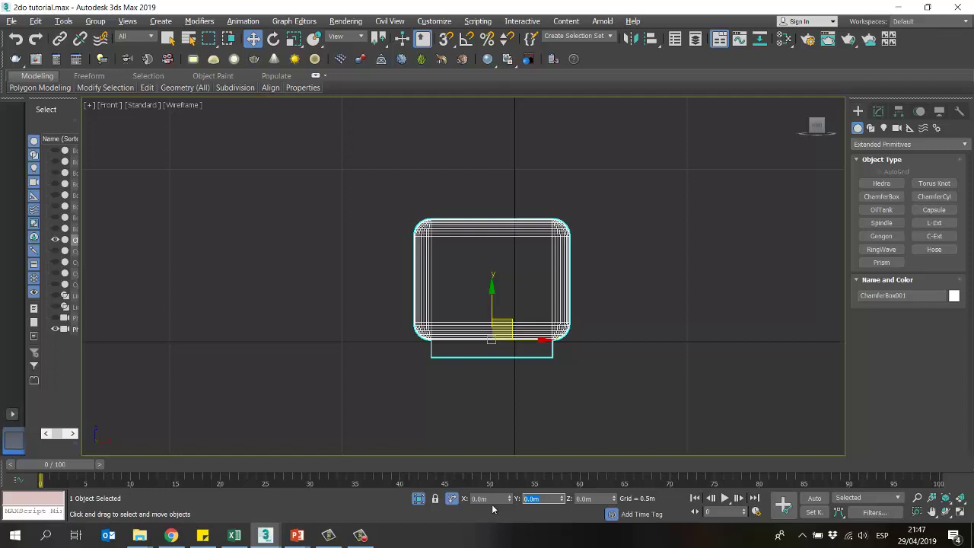
type("0")
key("Return")
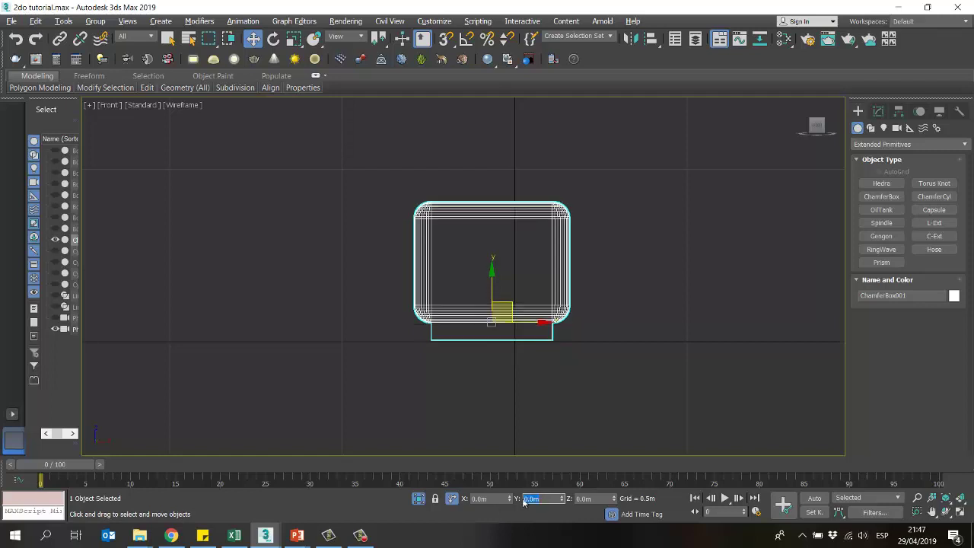
Step: Lower the chamfer box about 0.005 m in the Front view so its base rests on the ground line
left_click(523, 332)
scroll(524, 332, "up", 8)
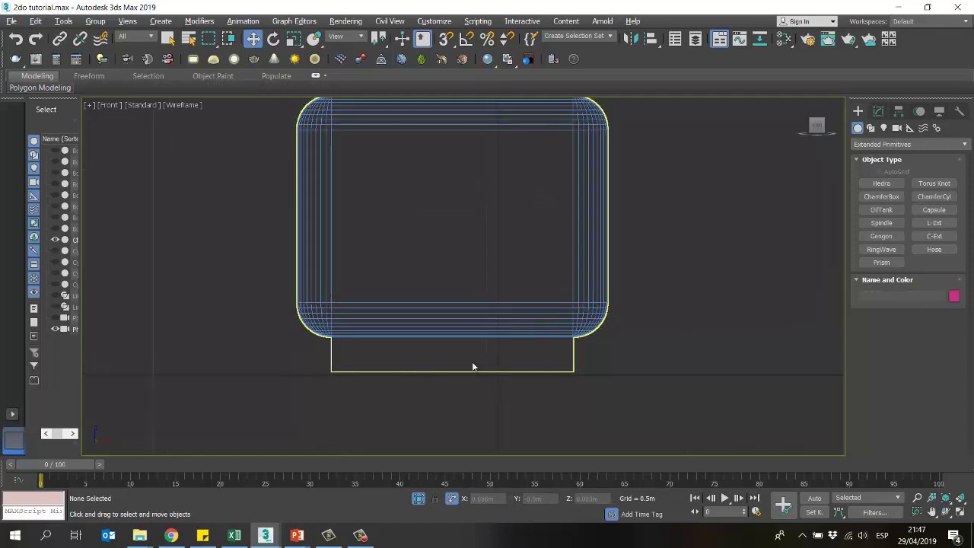
left_click_drag(475, 435, 428, 346)
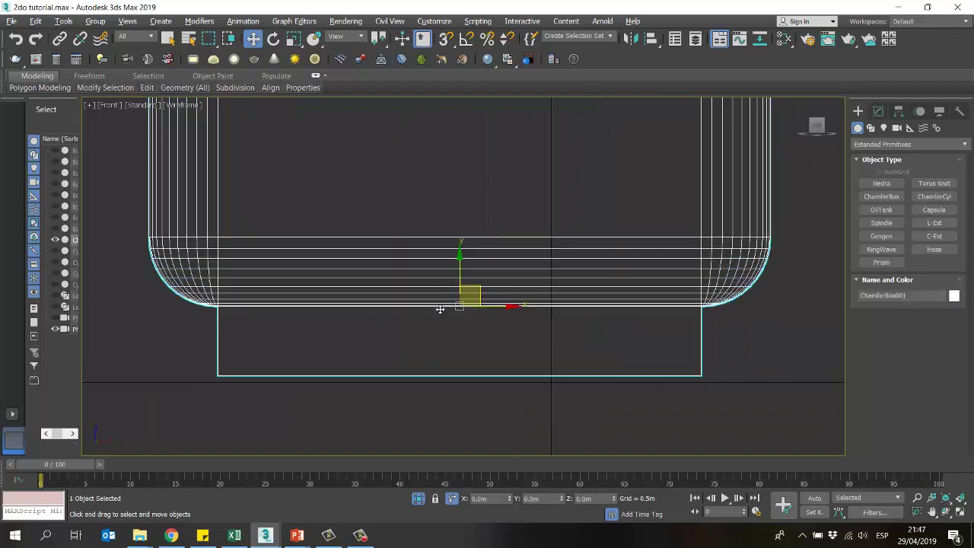
left_click_drag(459, 267, 455, 273)
right_click(455, 273)
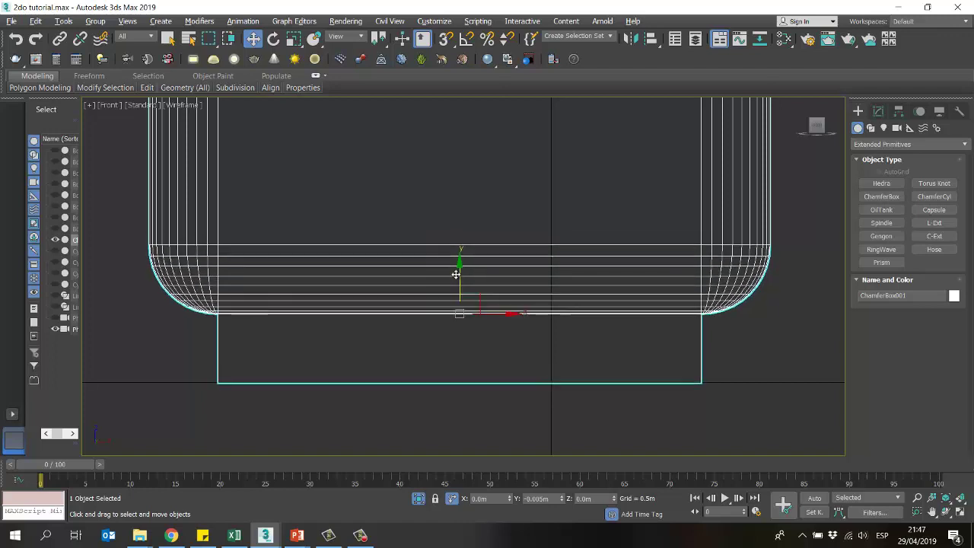
left_click(461, 414)
left_click(444, 371)
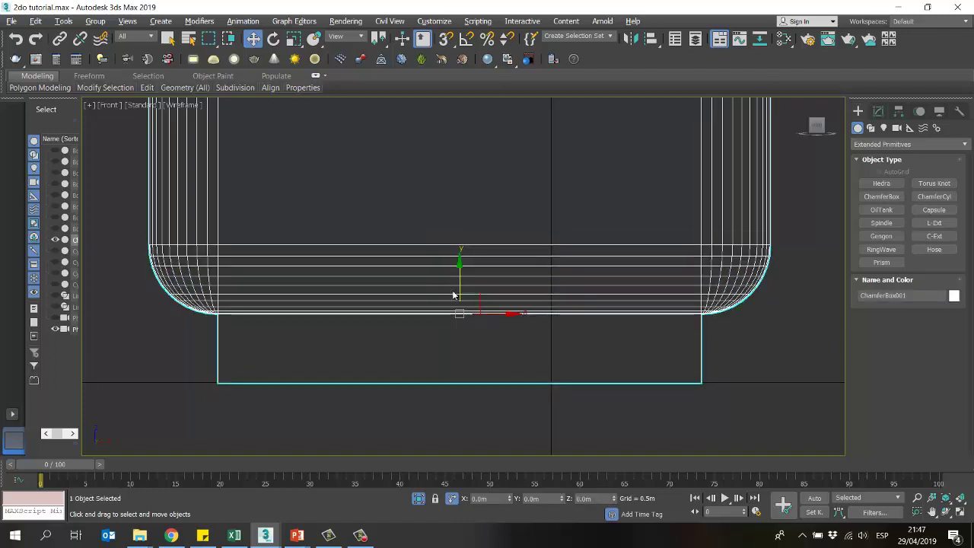
left_click_drag(460, 281, 461, 282)
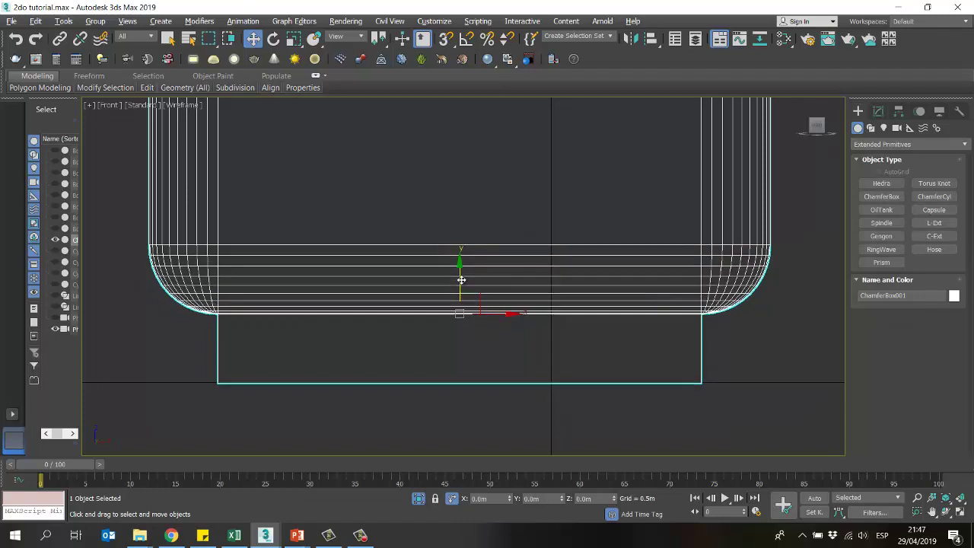
left_click(490, 437)
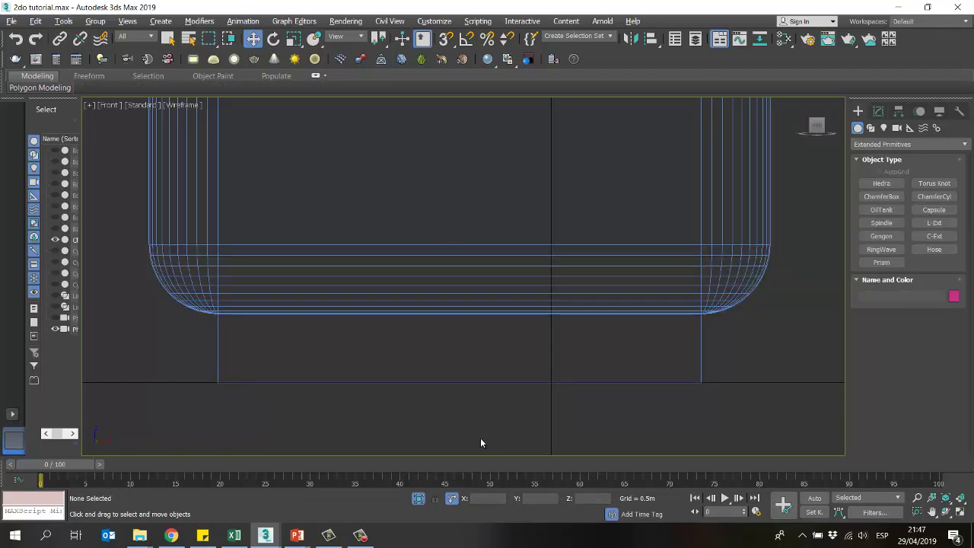
left_click_drag(480, 437, 449, 211)
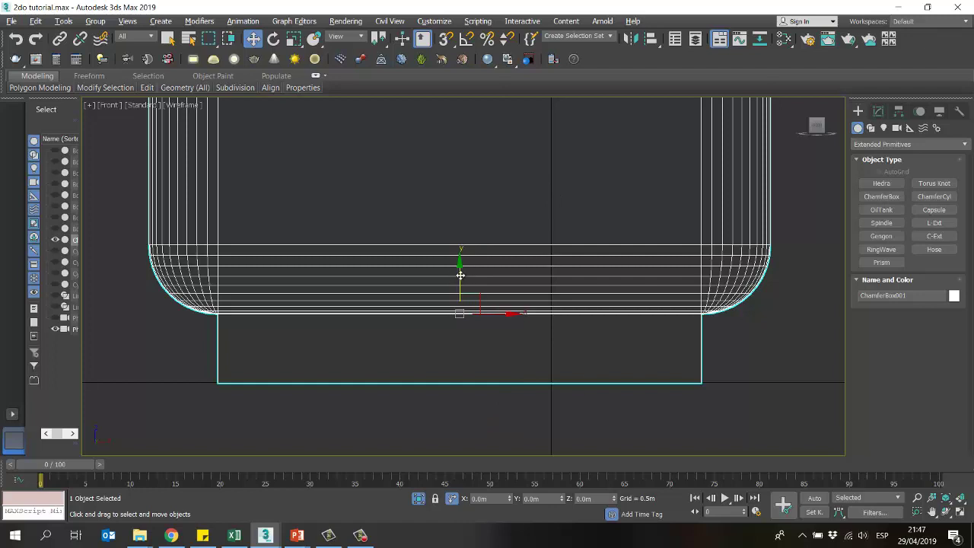
Step: Nudge the chamfer box up in the Front view so its base rests on the ground line, and check it in the Perspective view
mouse_move(460, 274)
left_mouse_down()
mouse_move(461, 146)
mouse_move(465, 377)
mouse_move(458, 221)
mouse_move(464, 274)
left_mouse_up()
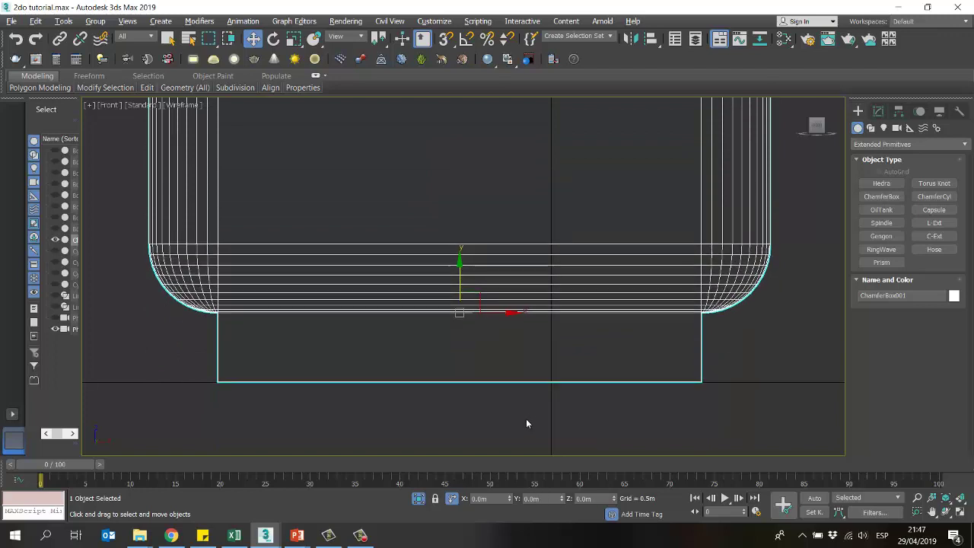
left_click(531, 414)
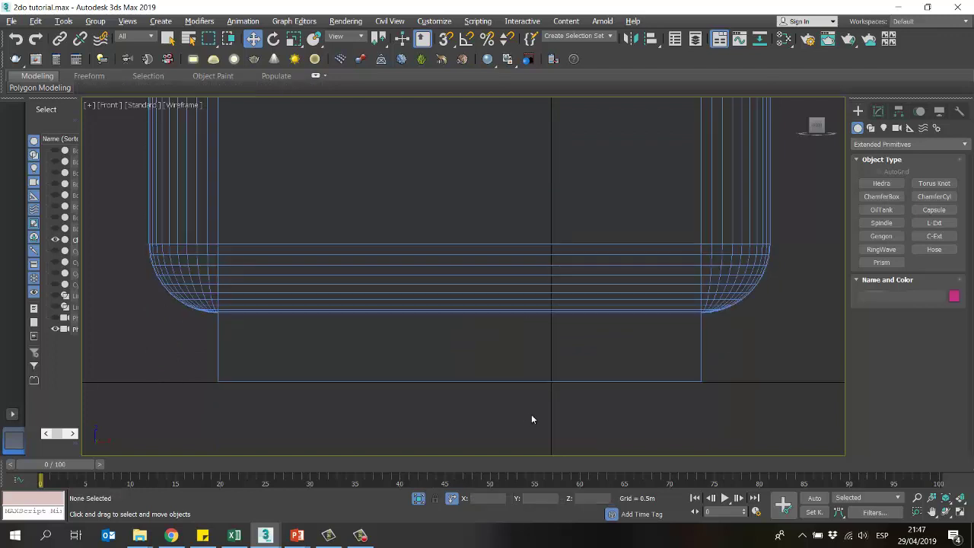
key("alt+w")
middle_click(665, 321)
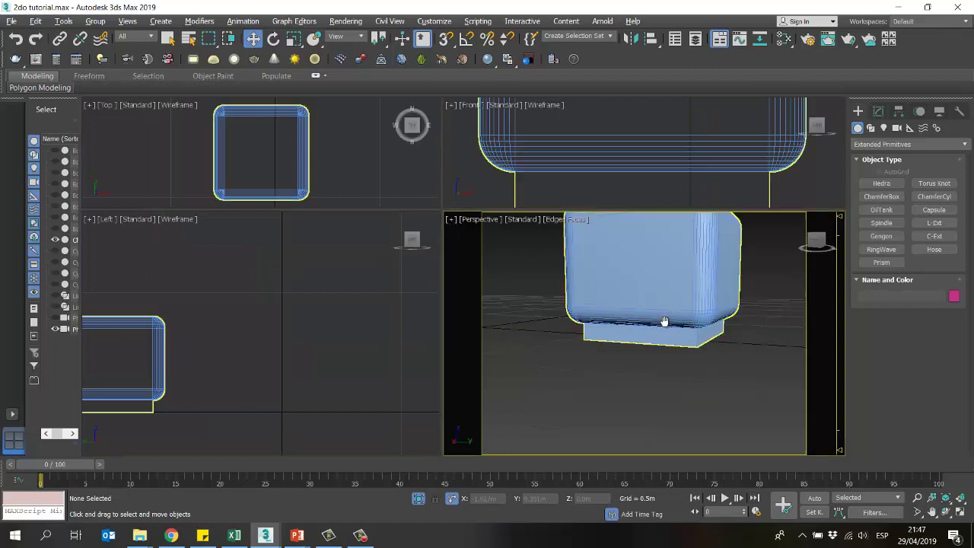
scroll(664, 321, "down", 4)
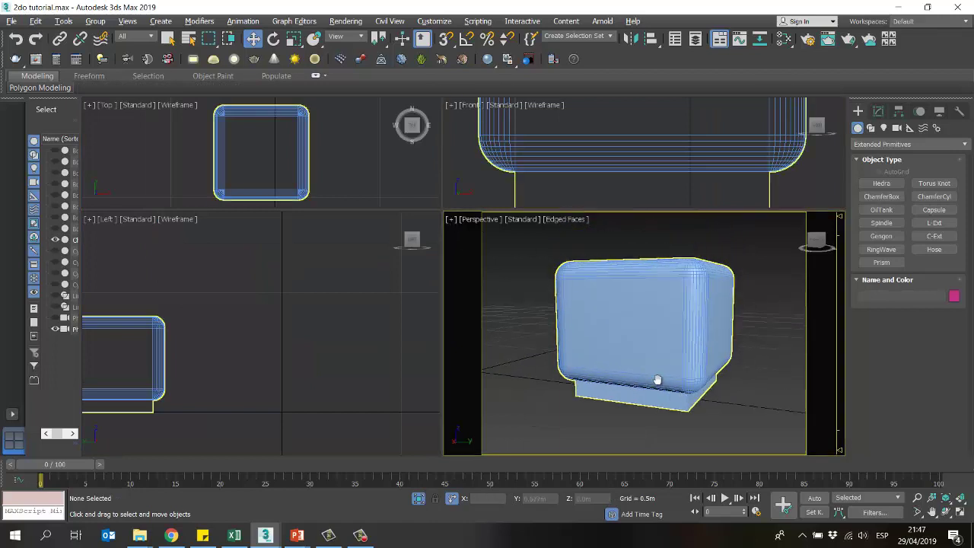
left_click(946, 512)
left_click_drag(630, 319, 644, 338)
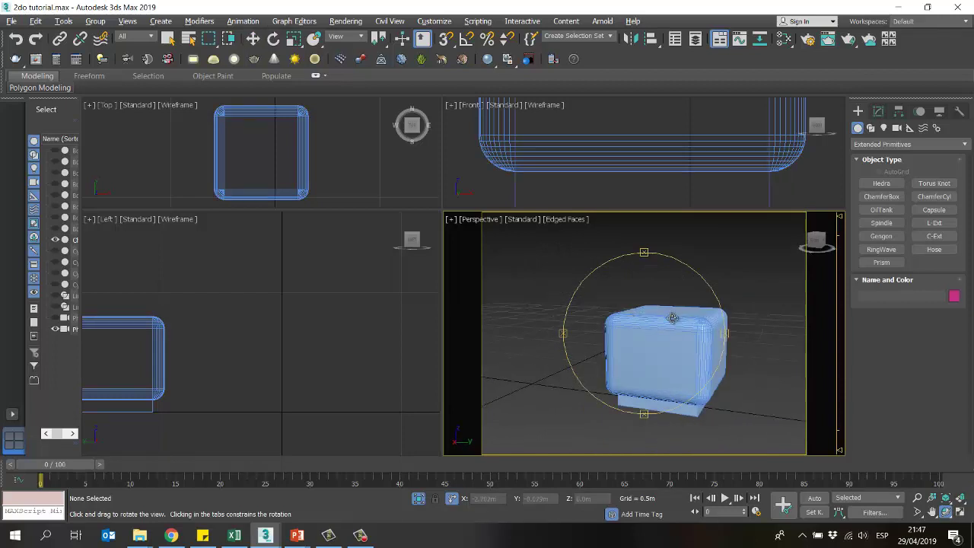
key("w")
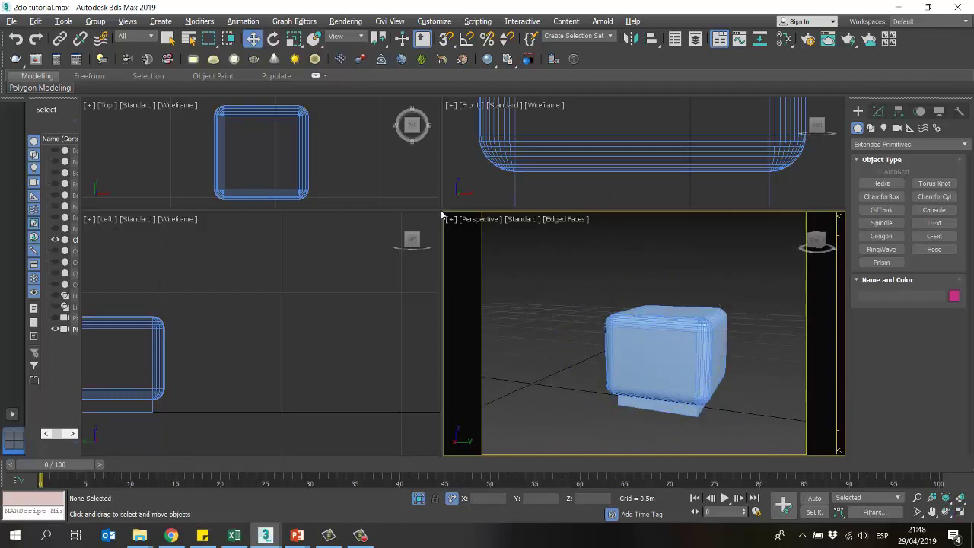
left_click_drag(441, 213, 381, 388)
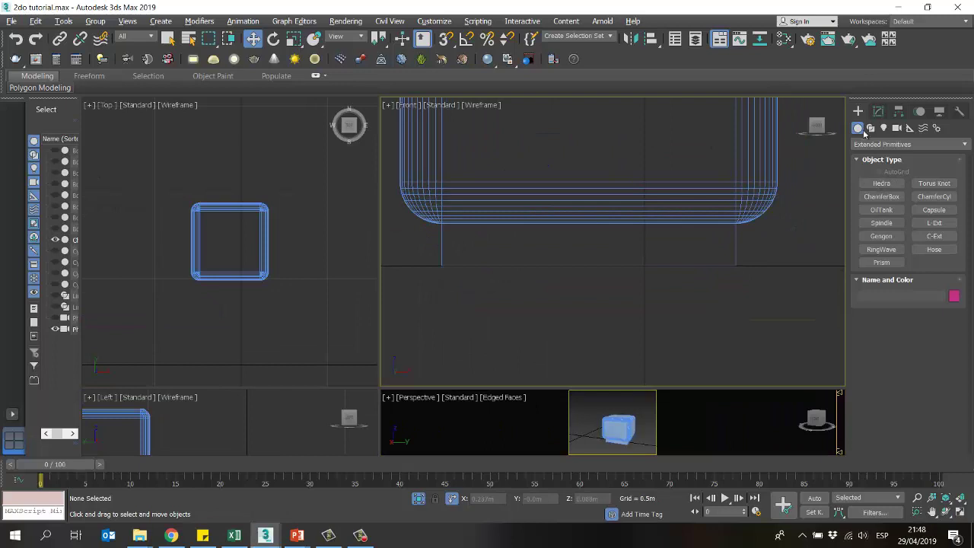
left_click(909, 144)
left_click(882, 150)
left_click(881, 184)
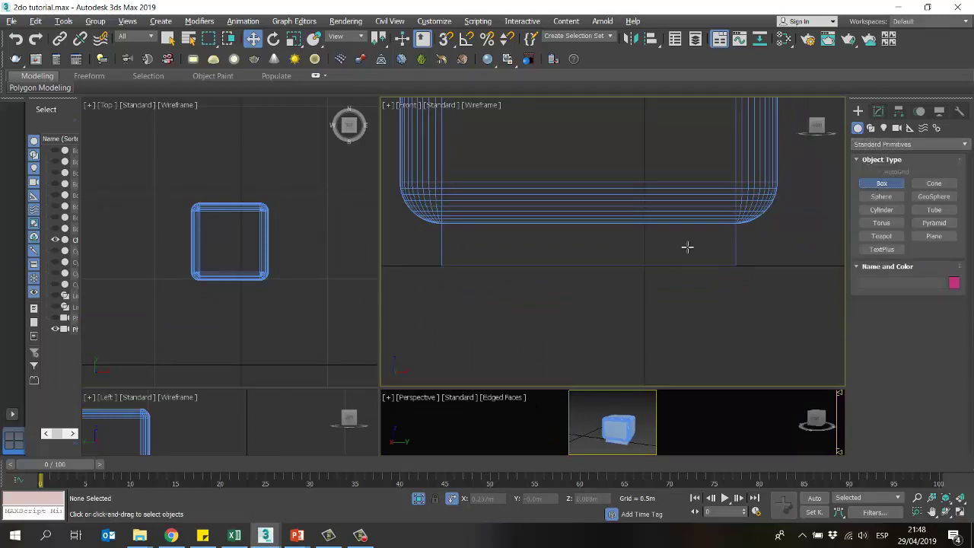
left_click_drag(680, 224, 677, 265)
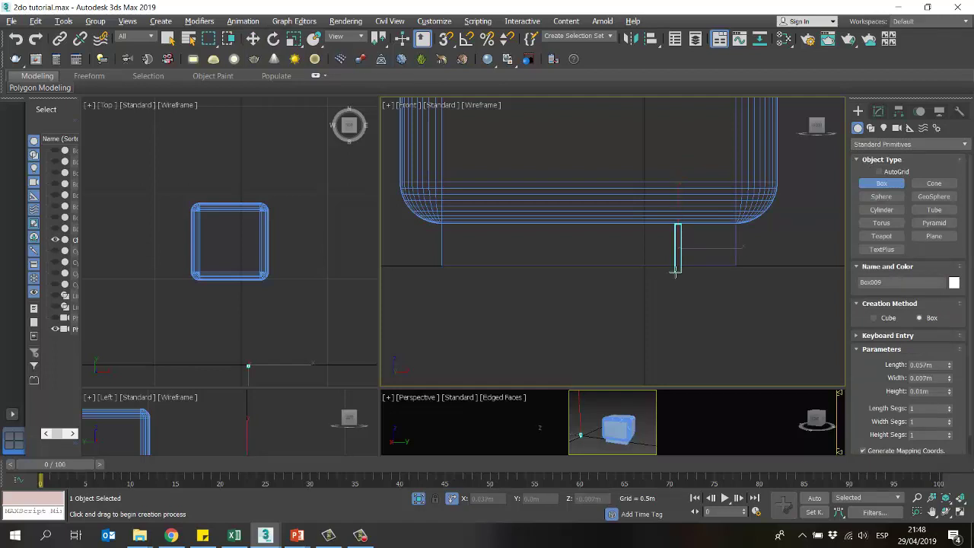
right_click(673, 274)
middle_click_drag(673, 274, 675, 280)
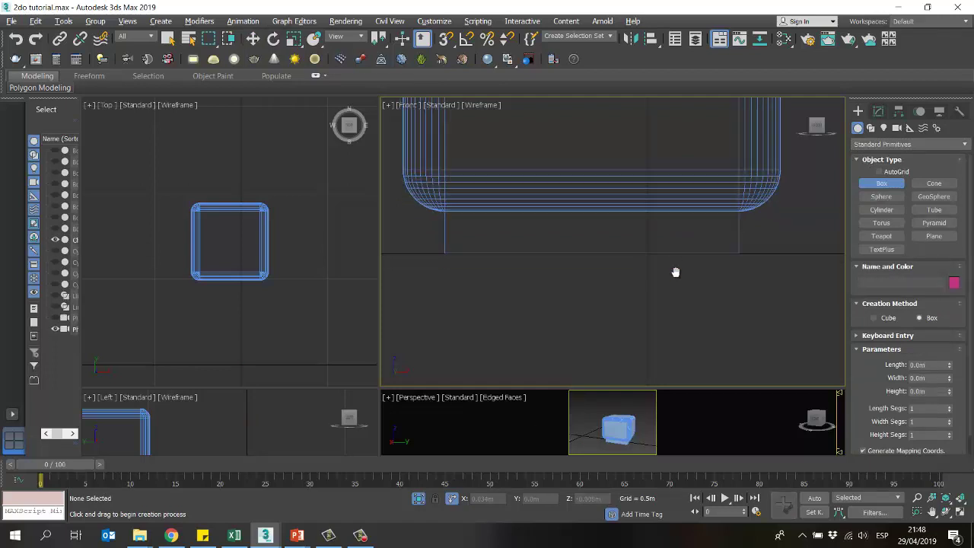
right_click(675, 282)
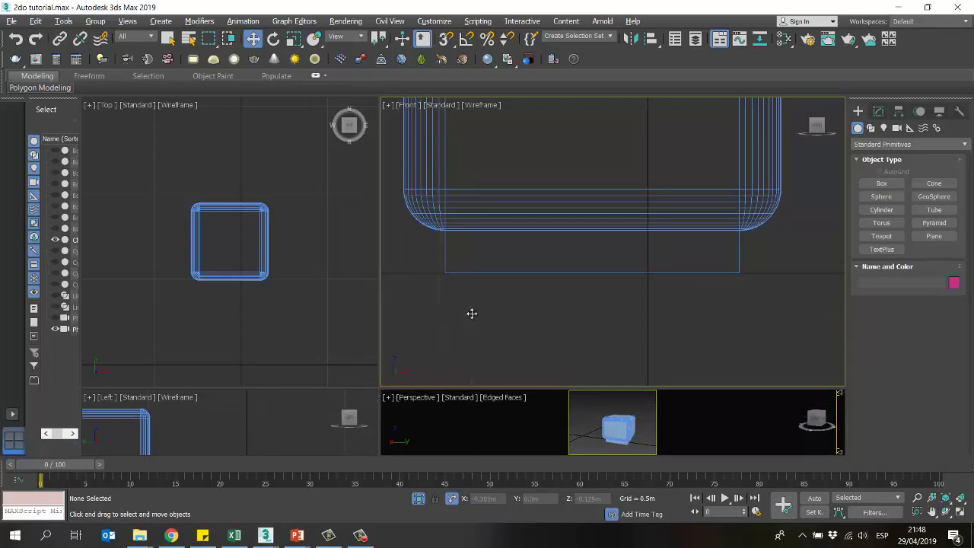
Step: Rebalance the four viewport sizes and exit isolation mode to bring back the room, table, glasses and camera
left_click_drag(472, 314, 471, 313)
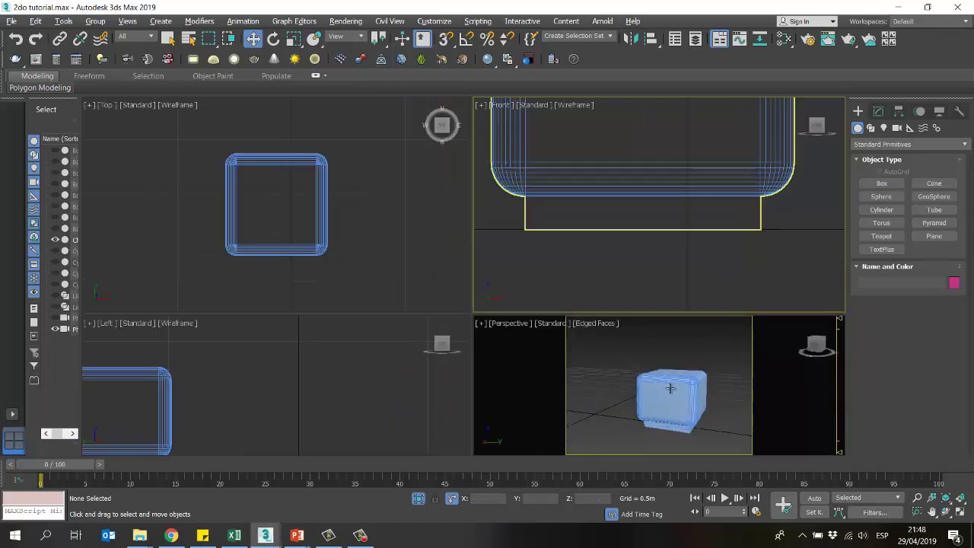
middle_click_drag(669, 389, 648, 371, "alt")
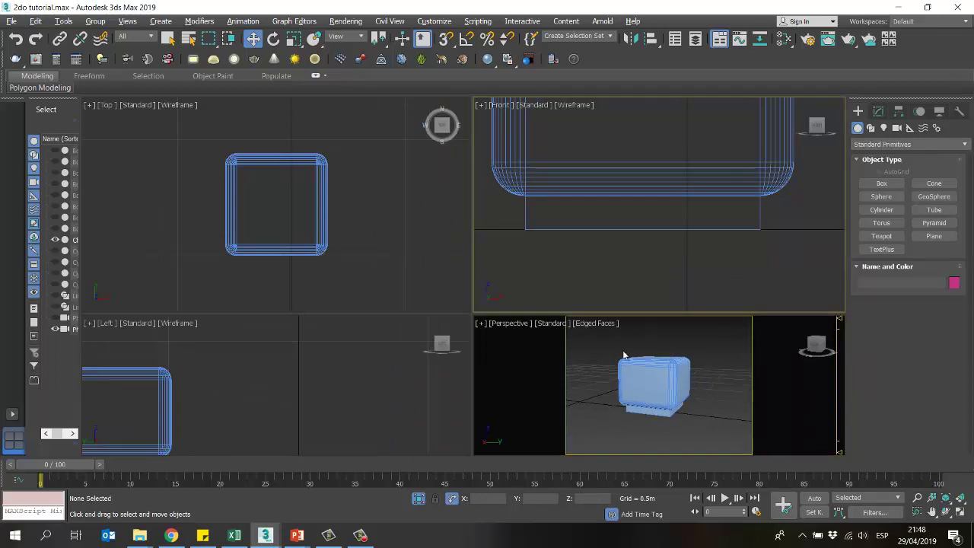
left_click(598, 407)
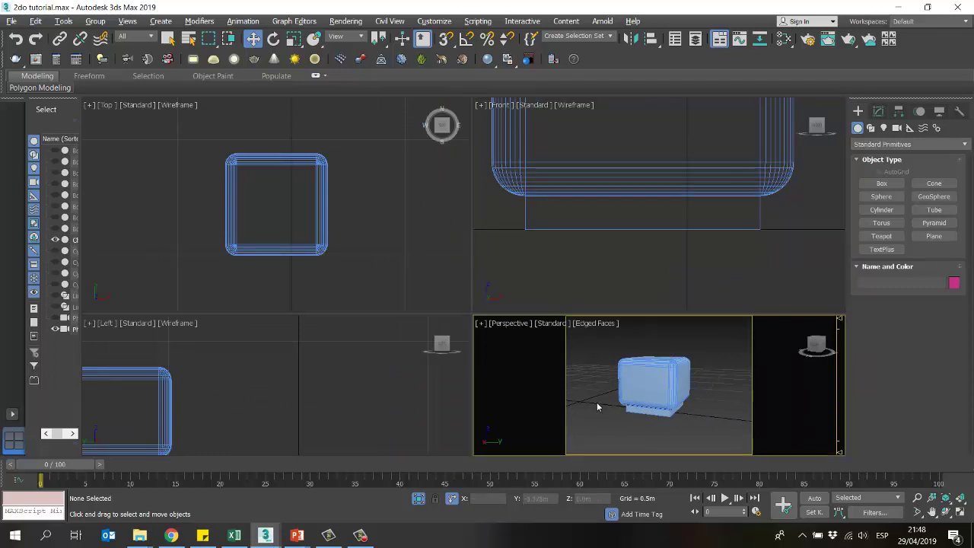
left_click(418, 500)
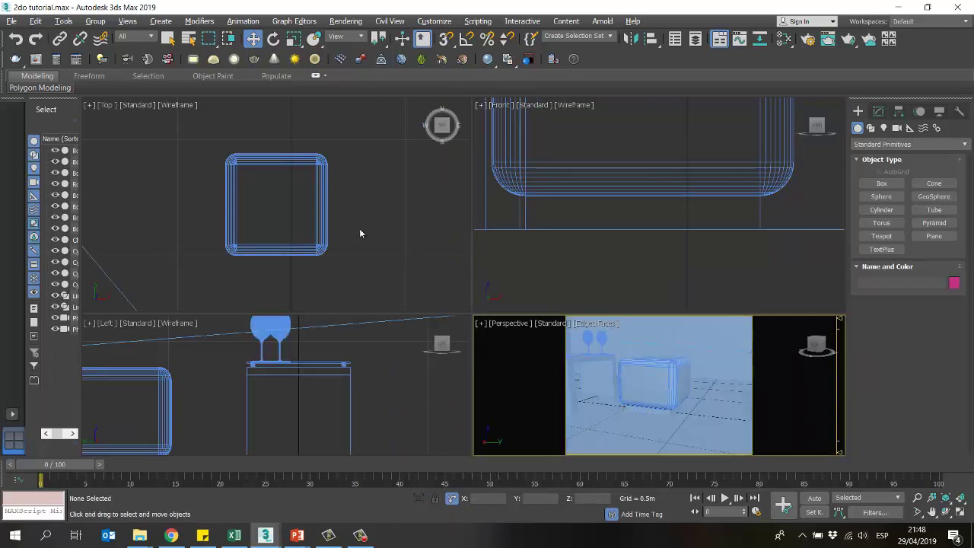
middle_click_drag(687, 396, 735, 400)
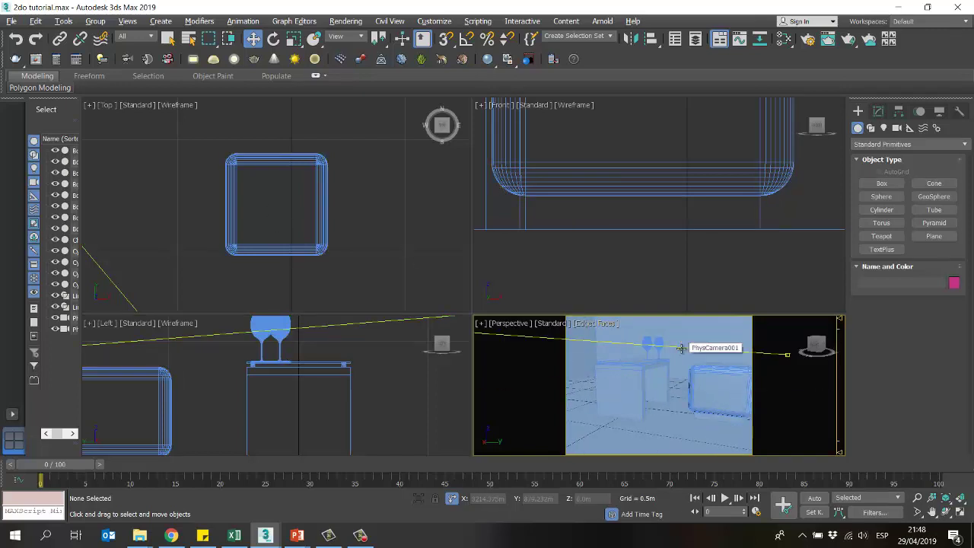
Step: Switch the Perspective viewport to the PhysCamera001 view and check its framing at full size
key("c")
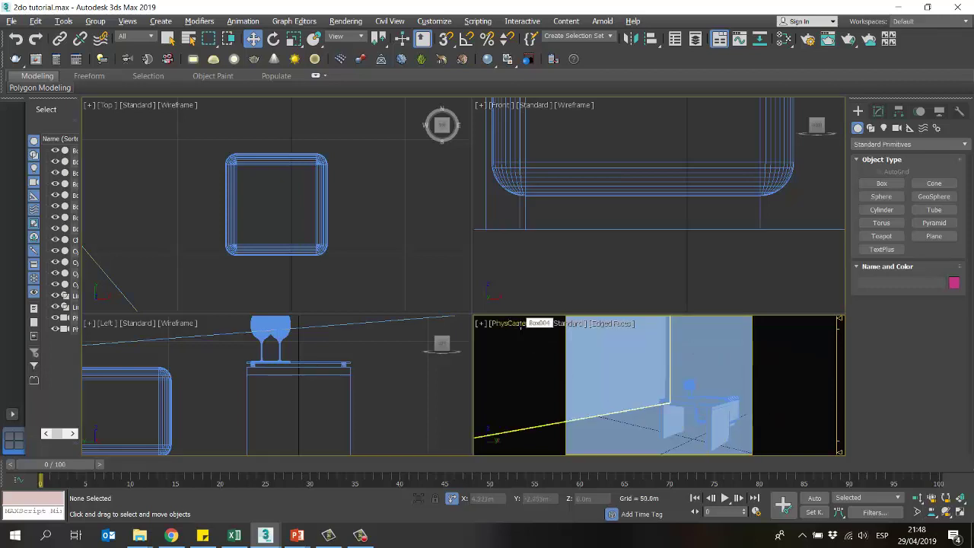
key("alt+w")
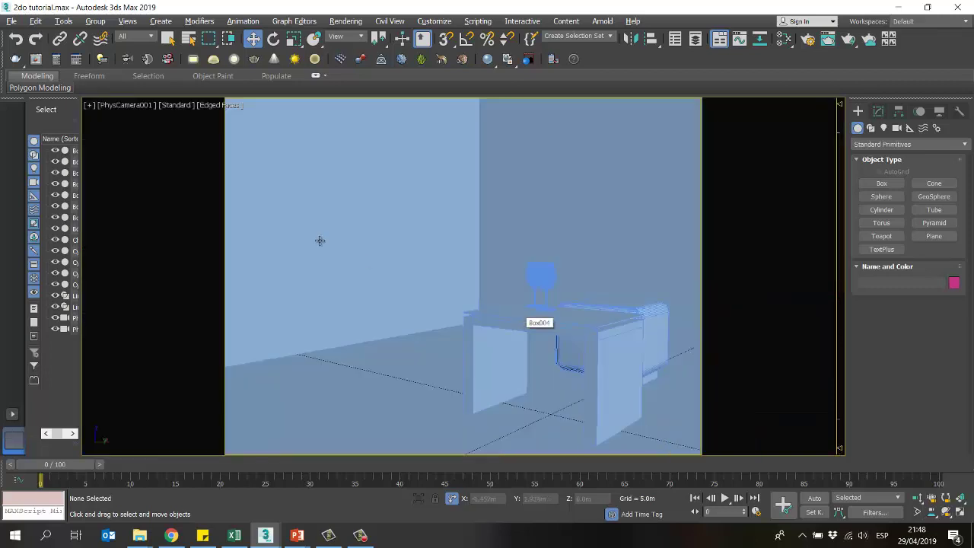
left_click(137, 107)
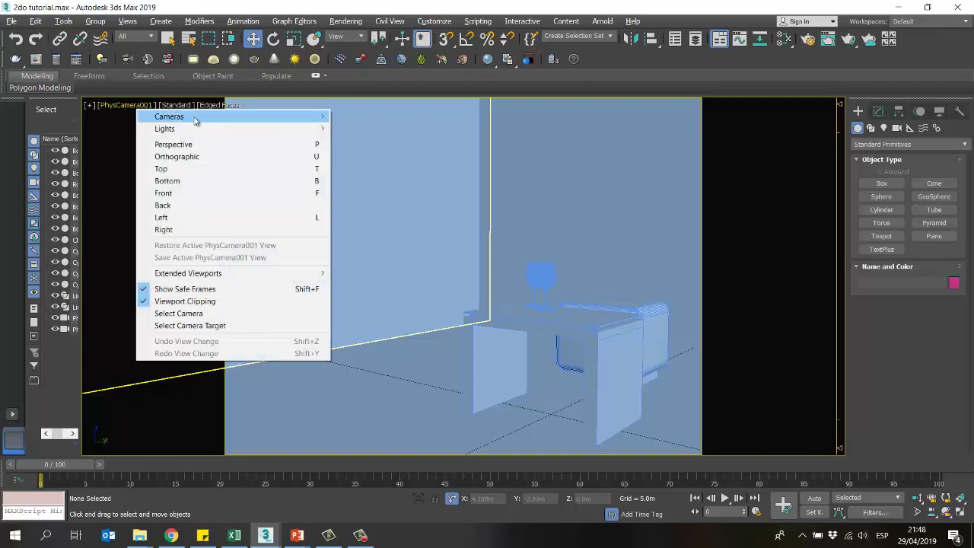
mouse_move(250, 118)
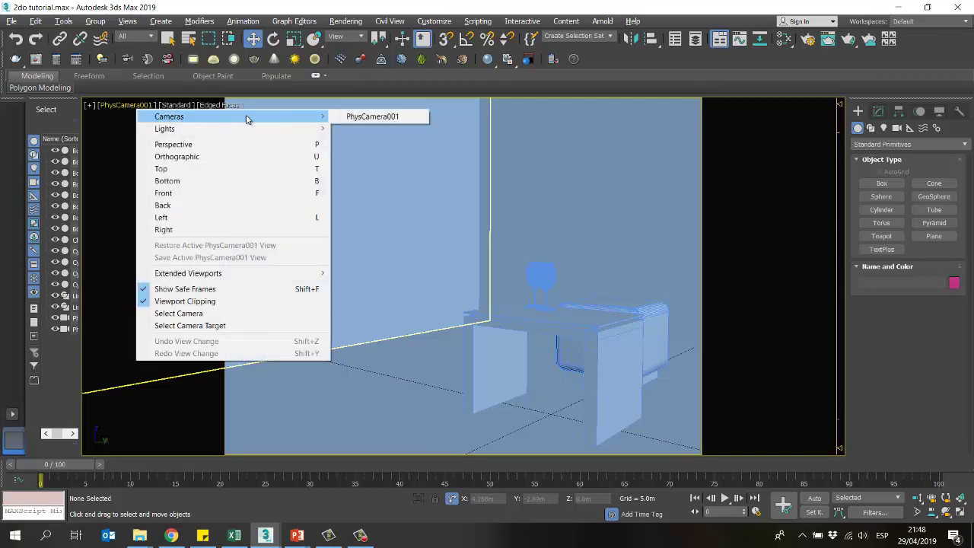
left_click(389, 119)
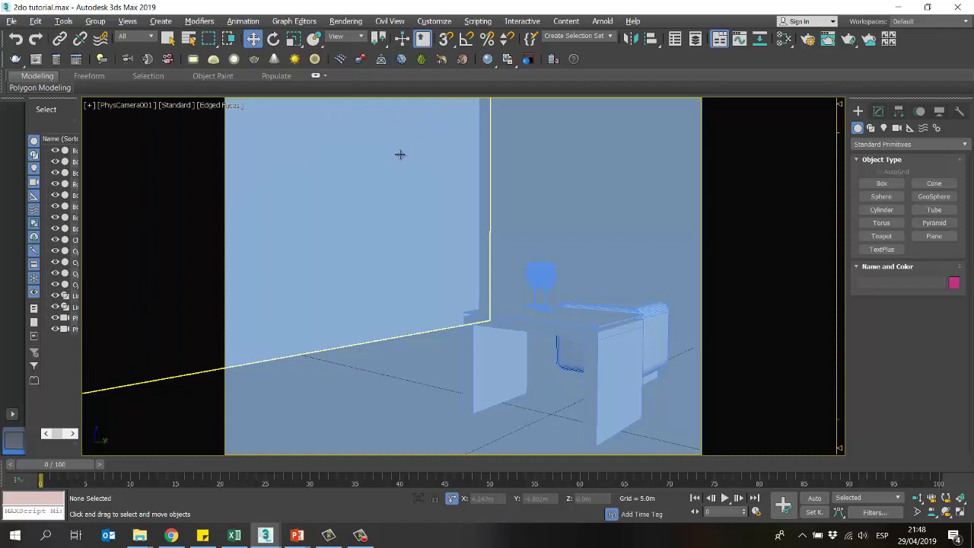
key("alt+w")
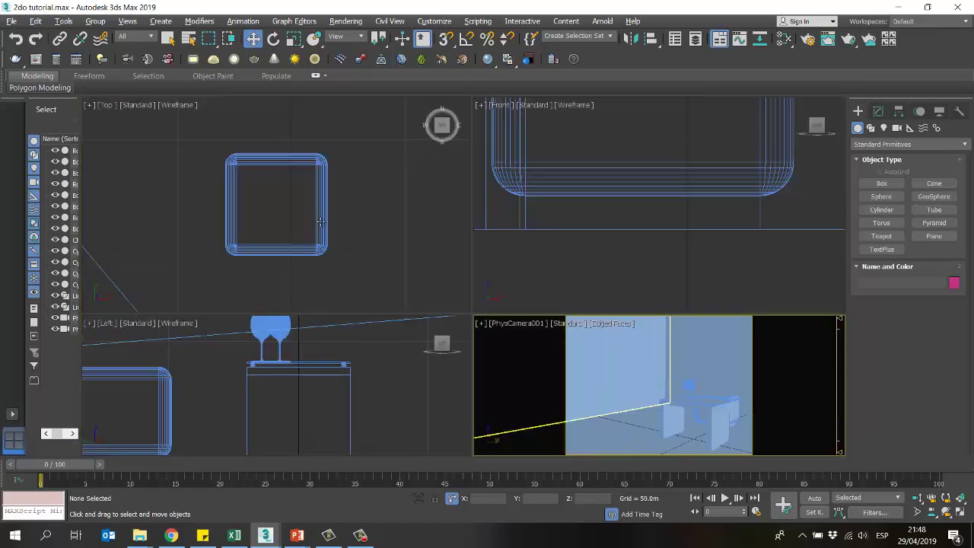
Step: Reposition the chamfer box on the open side of the table in the Top view and make one Copy next to it along Y
scroll(171, 144, "down", 5)
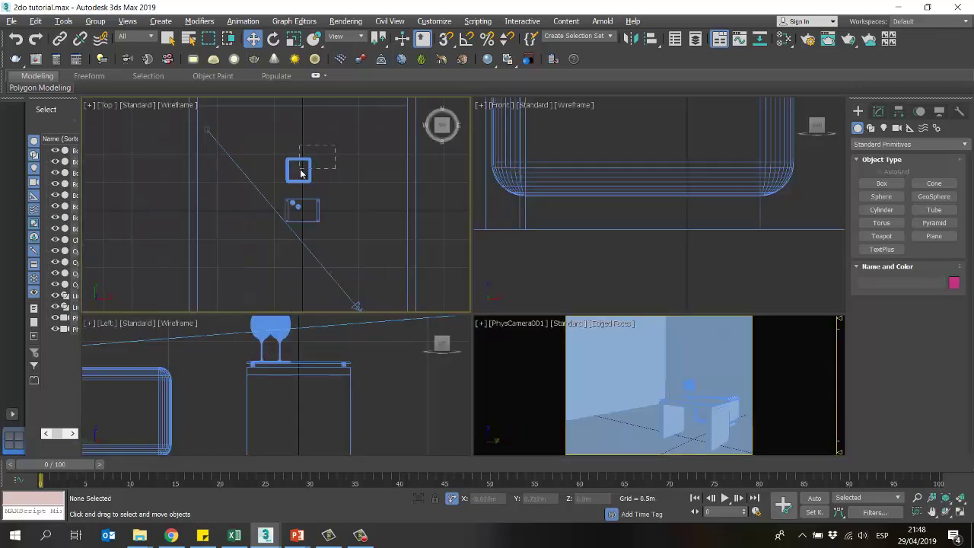
left_click(299, 171)
mouse_move(300, 170)
left_mouse_down()
mouse_move(256, 187)
mouse_move(259, 211)
mouse_move(242, 191)
mouse_move(240, 221)
mouse_move(221, 182)
mouse_move(229, 154)
left_mouse_up()
scroll(265, 209, "up", 2)
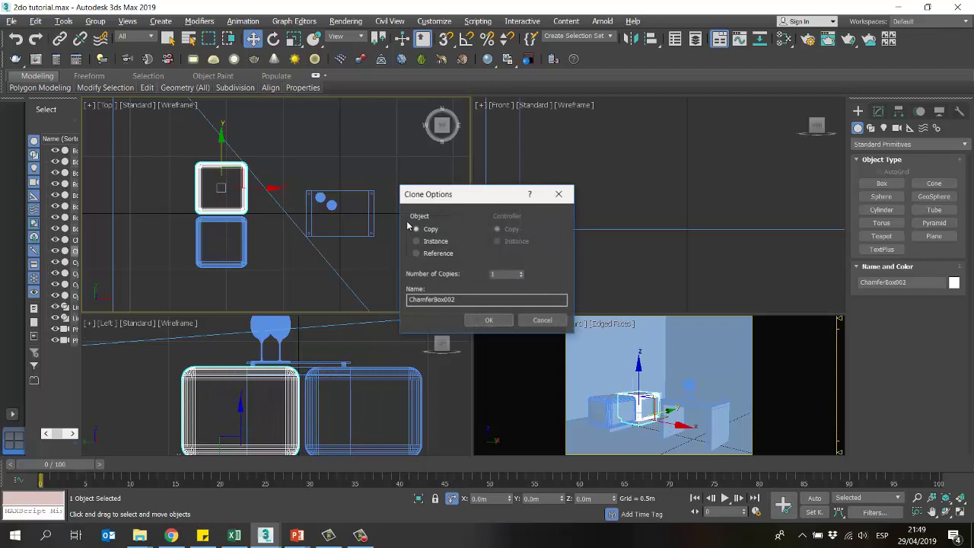
left_click(488, 323)
Step: Select both chamfer boxes and nudge them along Y until the gap between them lines up with the table's centre
left_click(270, 278)
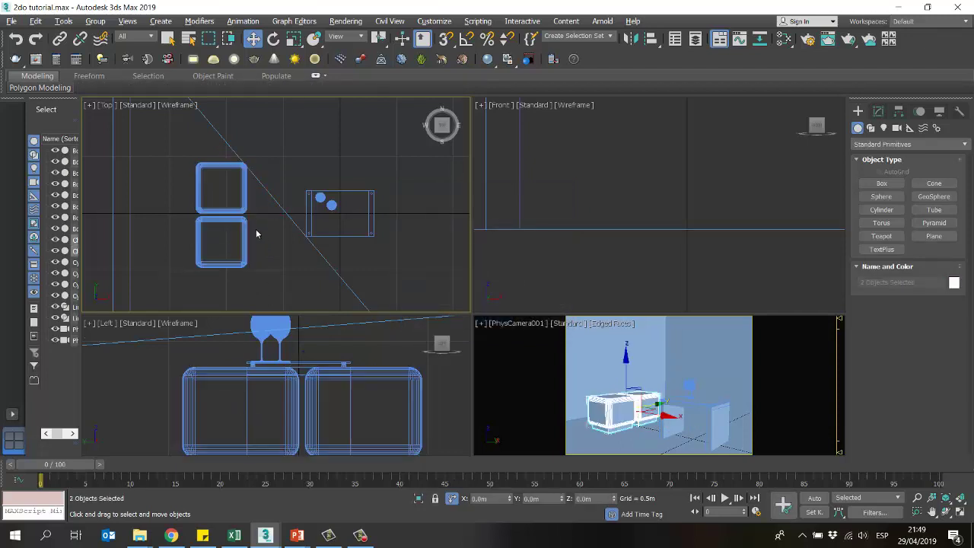
scroll(257, 230, "up", 3)
left_click_drag(232, 250, 232, 250)
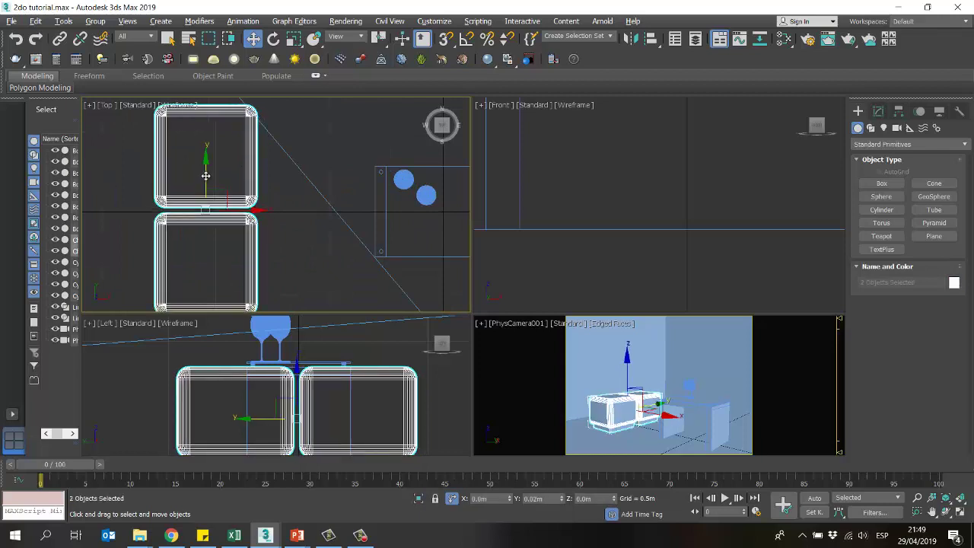
scroll(270, 259, "down", 3)
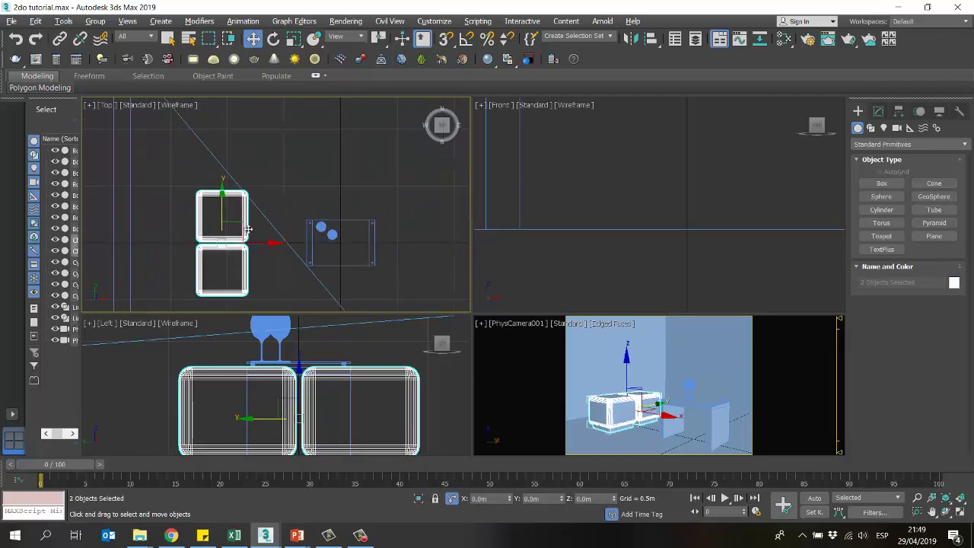
Step: Make one Copy of the chamfer-box pair beyond the table's long side in the Top view and activate the Rotate tool
left_click_drag(240, 220, 352, 140, "shift")
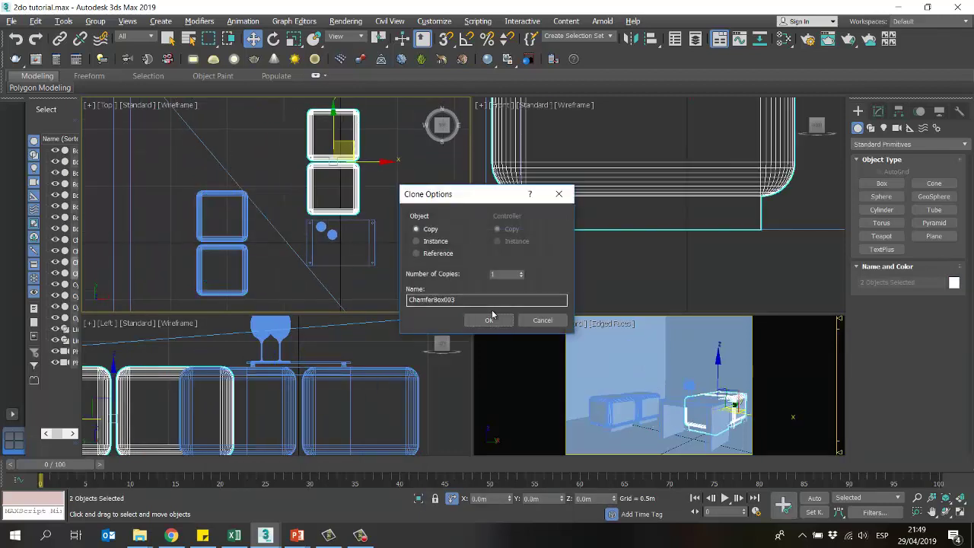
left_click(491, 319)
left_click(273, 39)
middle_click_drag(373, 132, 367, 157)
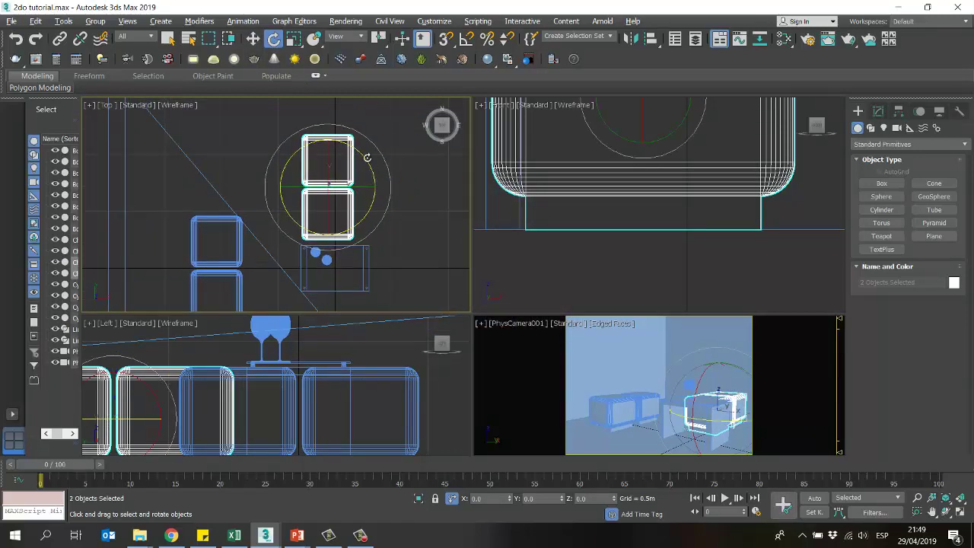
left_click_drag(362, 155, 395, 176)
right_click(371, 154)
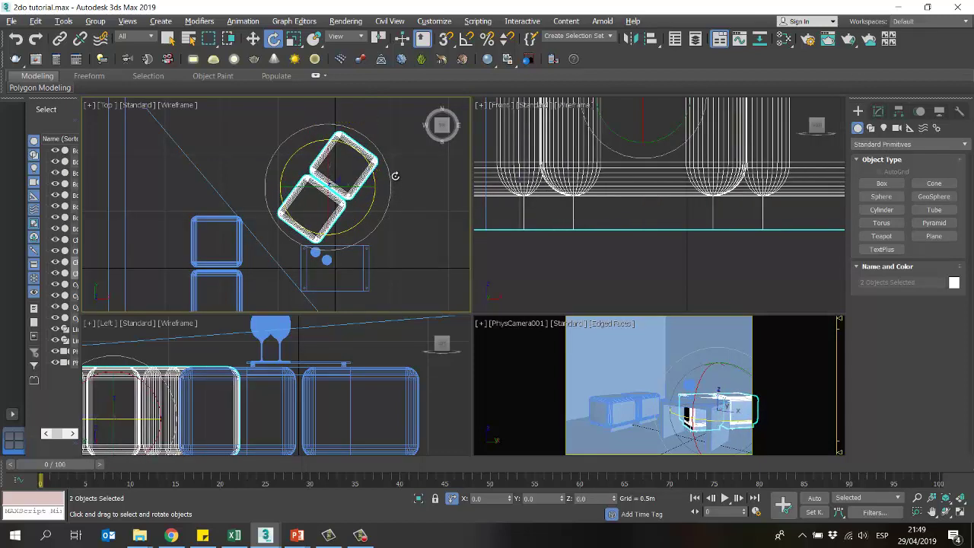
key("ctrl+z")
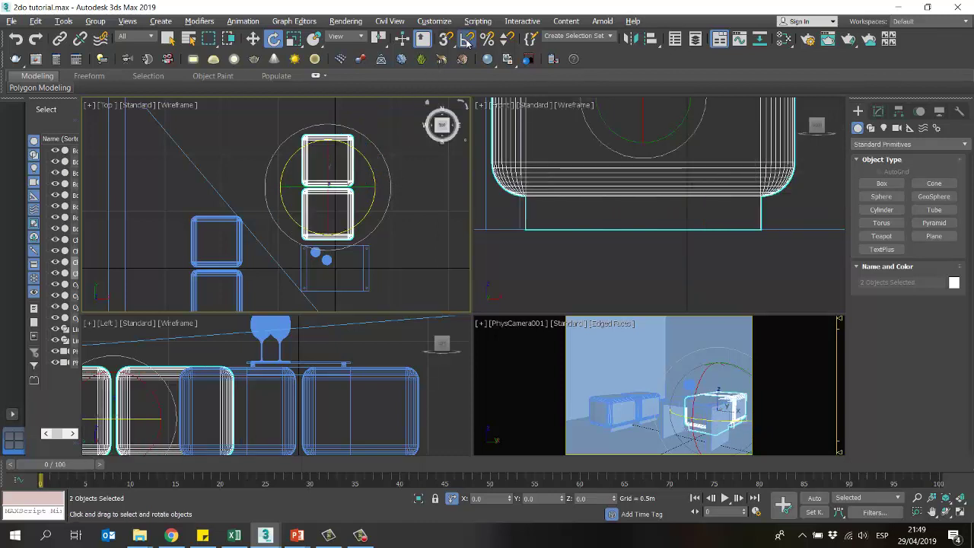
Step: Turn on Angle Snap and rotate the copied pair 90 degrees in the Top view so it runs parallel to the table's long side
middle_click_drag(358, 154, 359, 161)
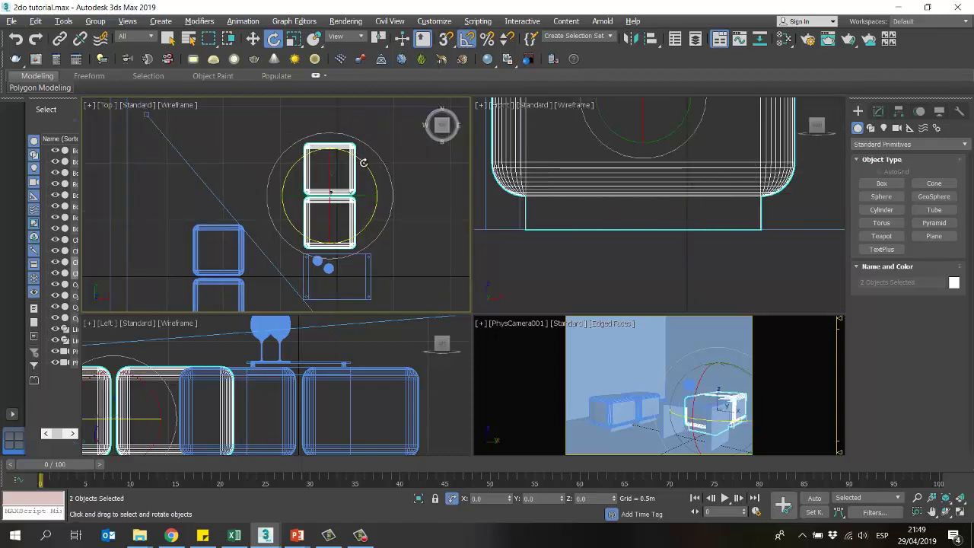
mouse_move(364, 162)
left_mouse_down()
mouse_move(373, 174)
mouse_move(358, 161)
left_mouse_up()
Step: Move the rotated pair away from the table and align its middle gap with the table's centre along X, leaving nothing selected
left_click(253, 39)
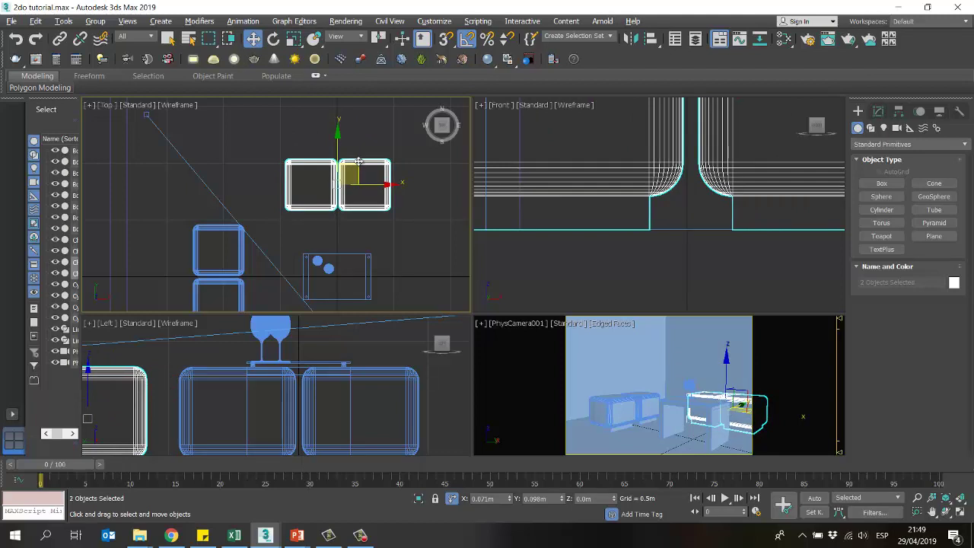
scroll(334, 181, "up", 10)
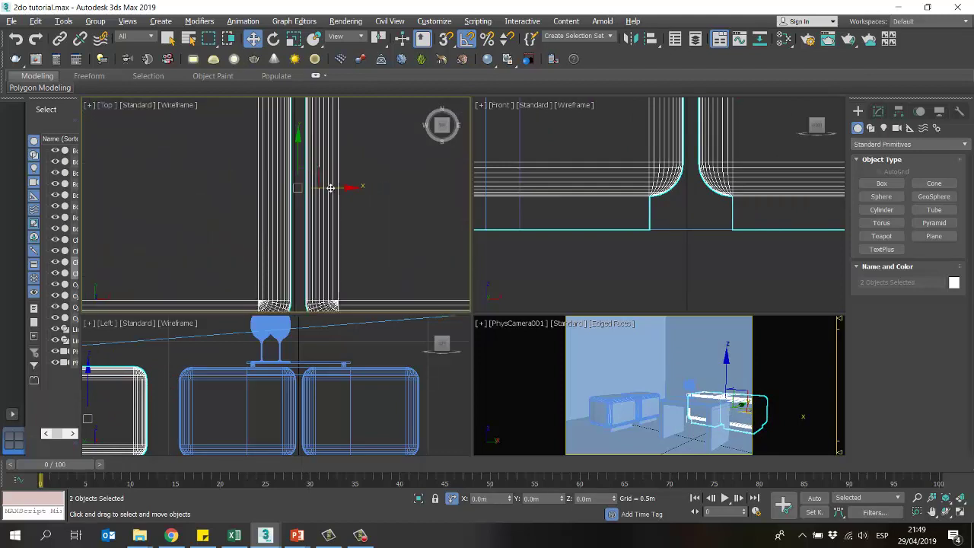
left_click_drag(326, 186, 328, 186)
scroll(374, 210, "down", 8)
left_click(322, 205)
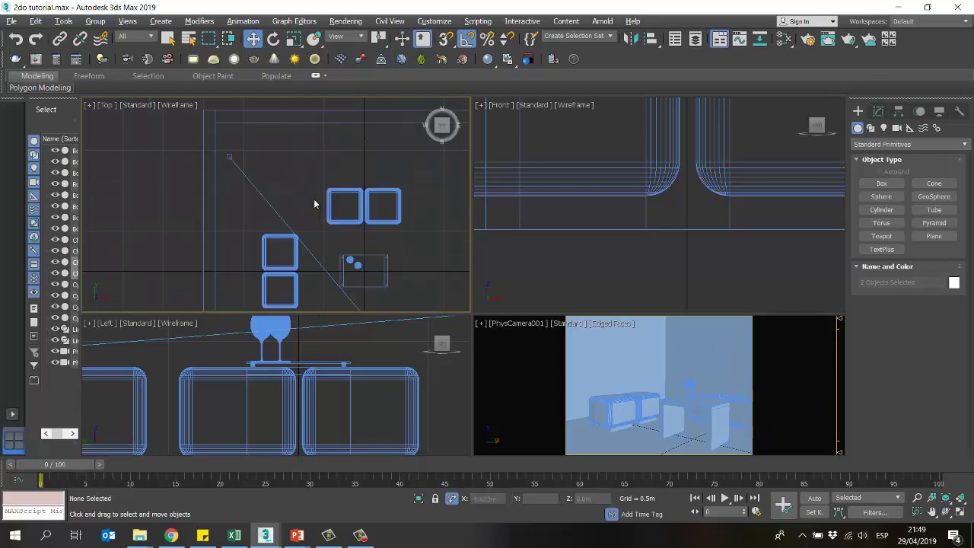
Step: Examine the seat arrangement around the table and the free space in the room in the Top view
middle_click_drag(363, 203, 310, 181)
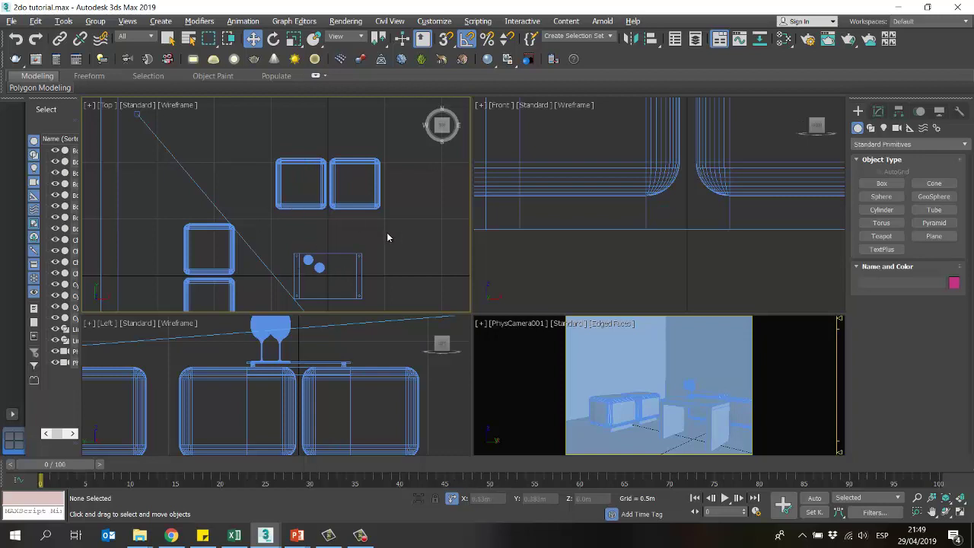
middle_click_drag(242, 192, 256, 172)
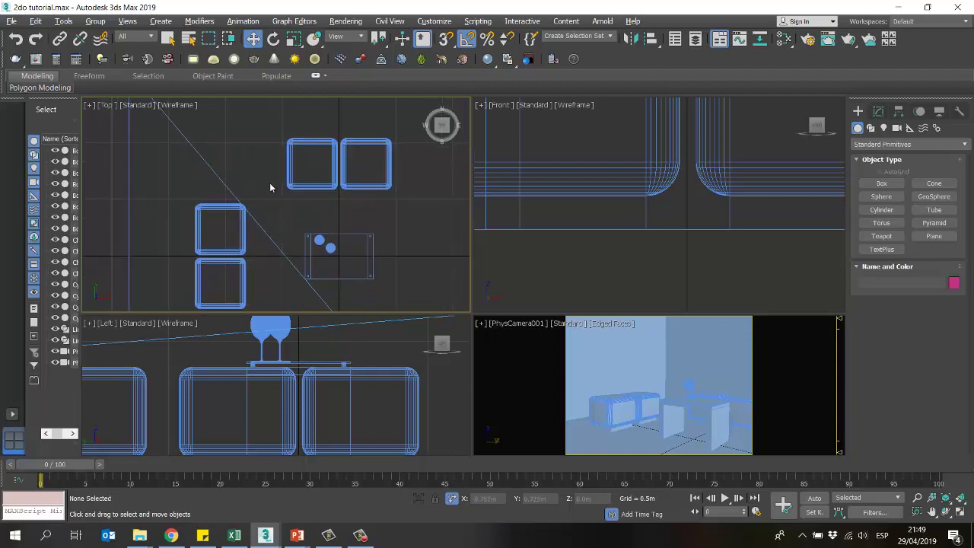
scroll(270, 187, "down", 2)
scroll(300, 213, "up", 2)
middle_click_drag(287, 200, 305, 210)
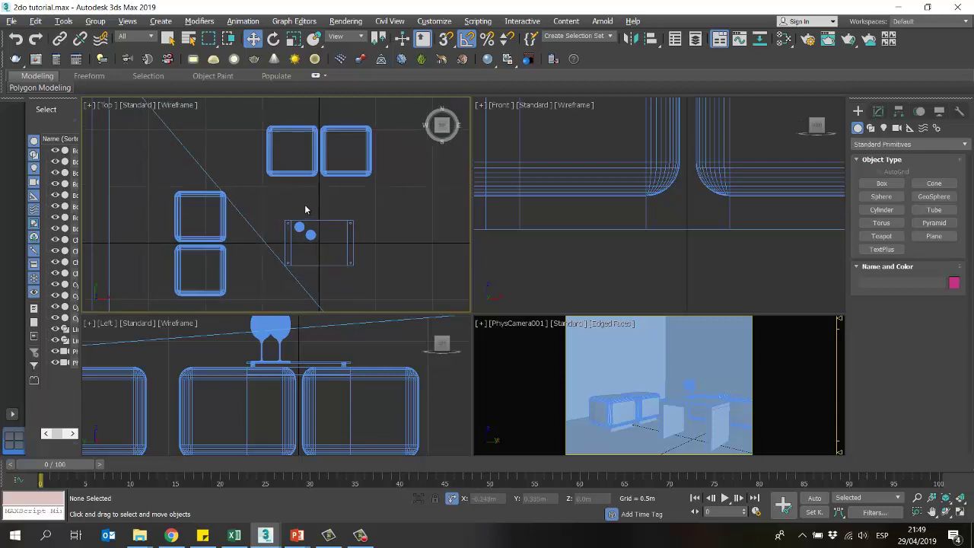
scroll(305, 210, "down", 2)
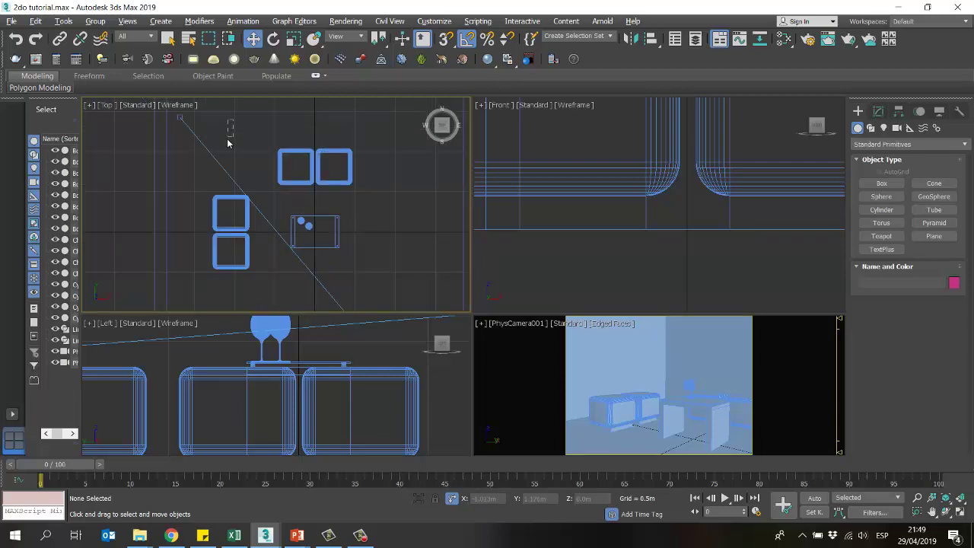
middle_click_drag(266, 142, 267, 152)
scroll(267, 153, "down", 1)
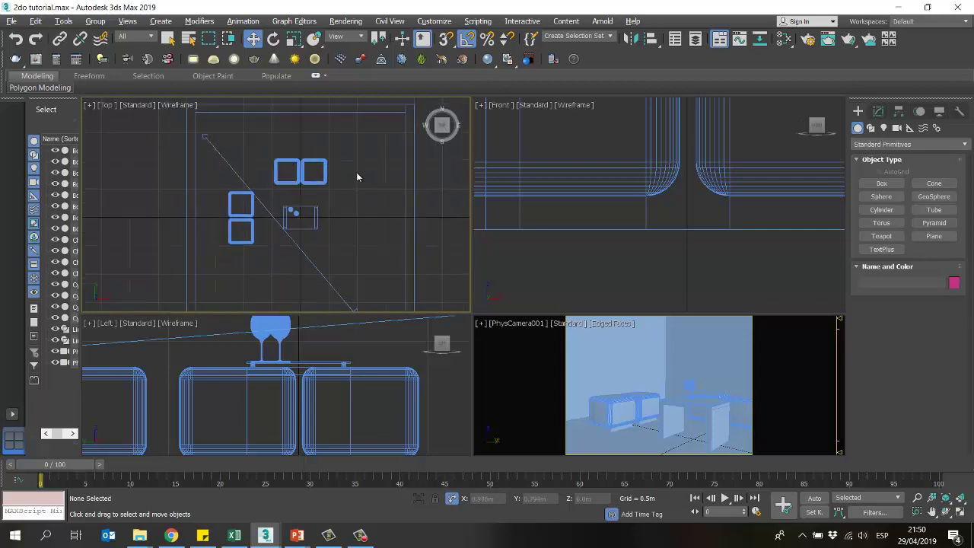
Step: Place a Yucca from the AEC Extended Foliage library in the room's empty corner beside the seats in the maximized Top view
key("alt+w")
middle_click_drag(581, 242, 532, 245)
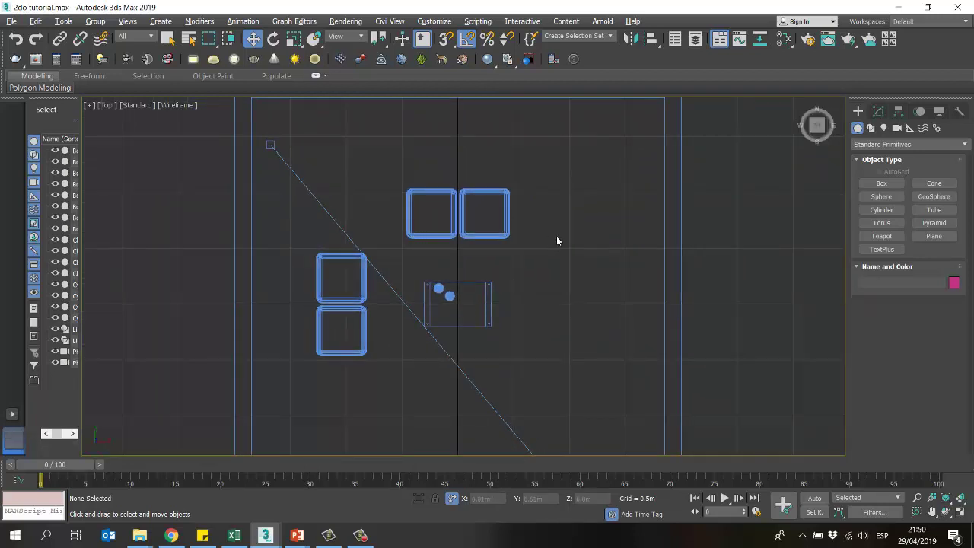
left_click(876, 145)
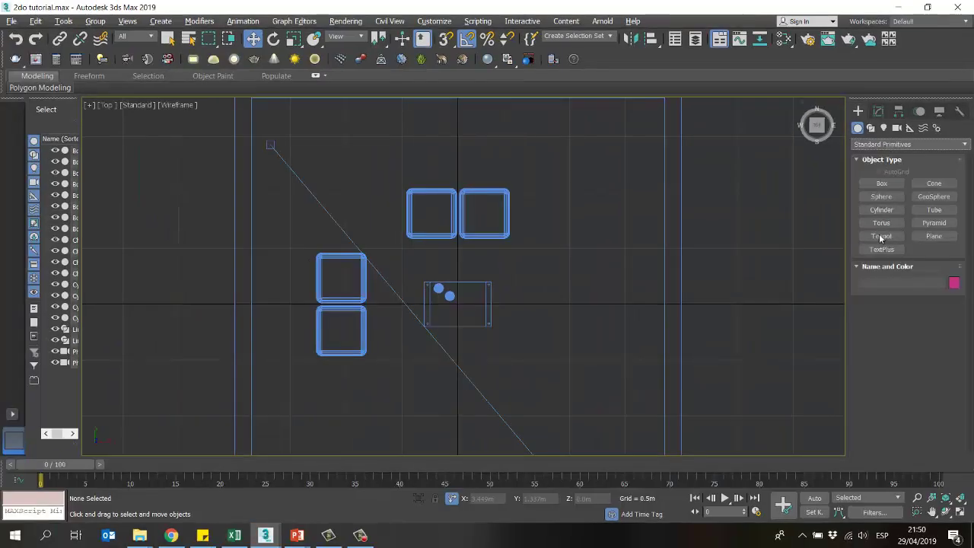
left_click(882, 144)
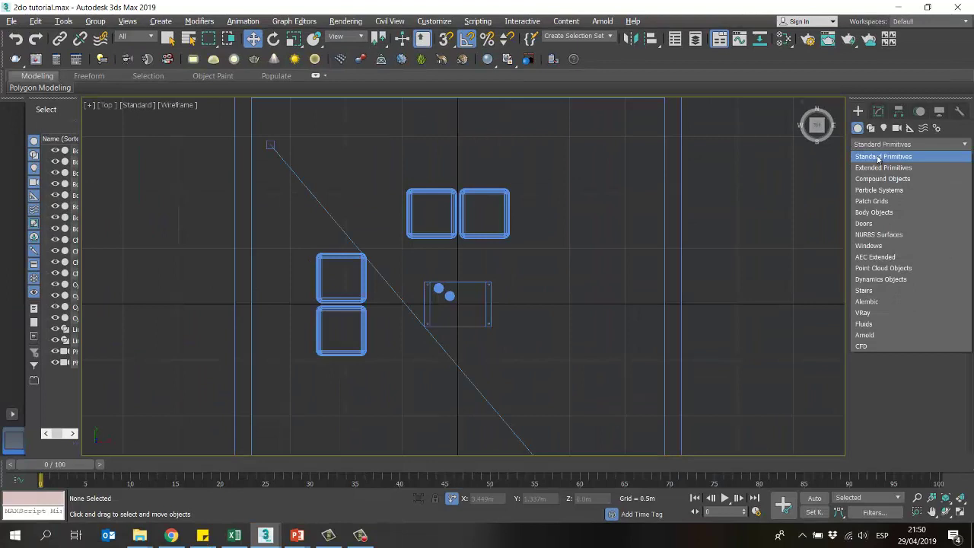
left_click(870, 257)
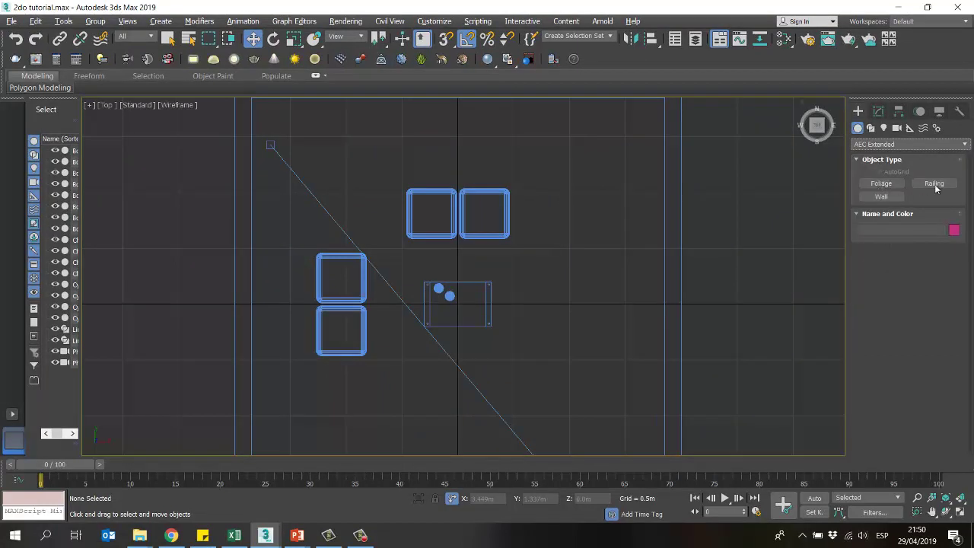
left_click(882, 185)
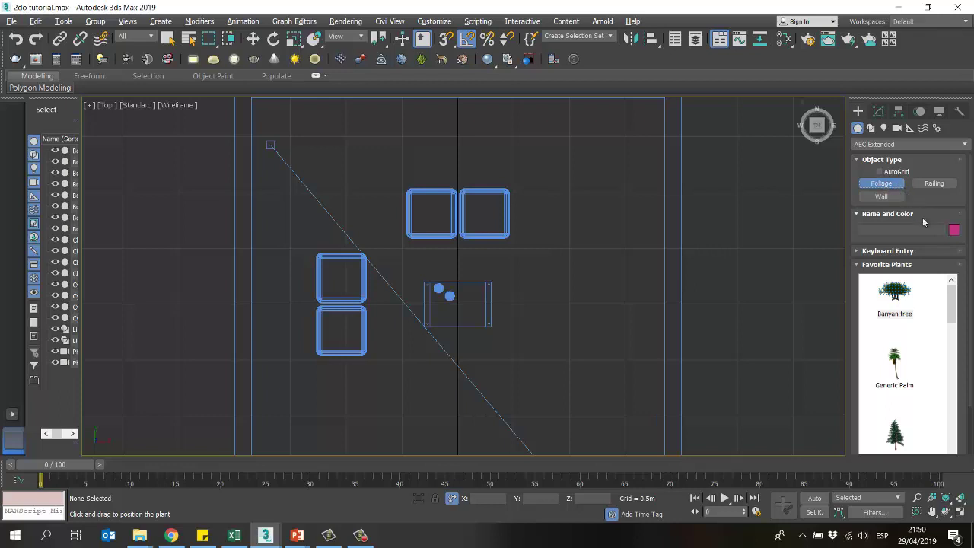
mouse_move(949, 308)
left_mouse_down()
mouse_move(951, 439)
mouse_move(954, 303)
mouse_move(956, 439)
mouse_move(958, 324)
left_mouse_up()
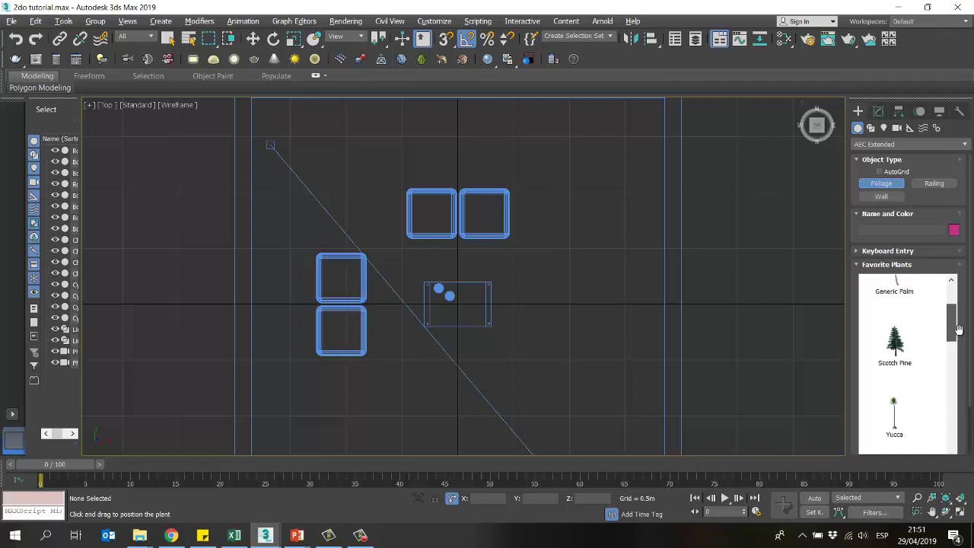
left_click(895, 414)
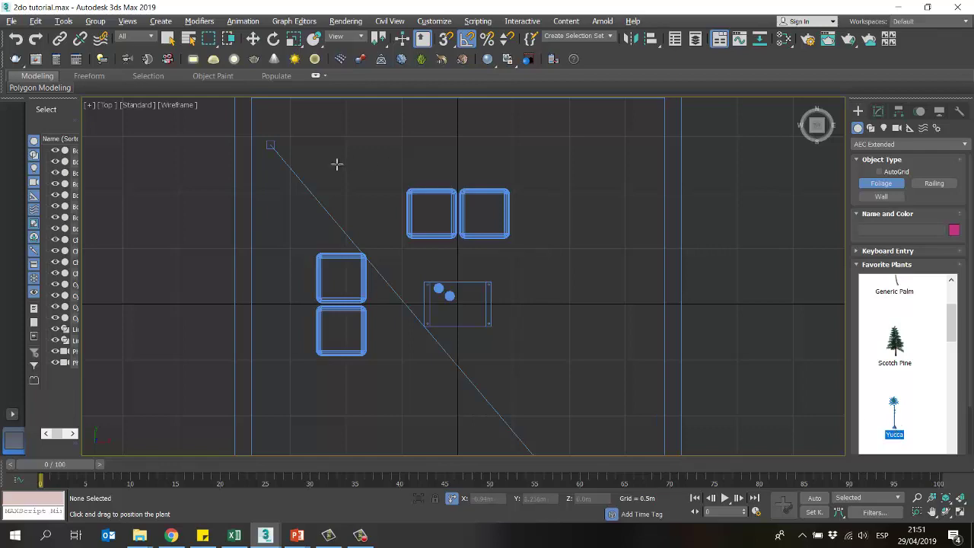
middle_click_drag(330, 150, 329, 164)
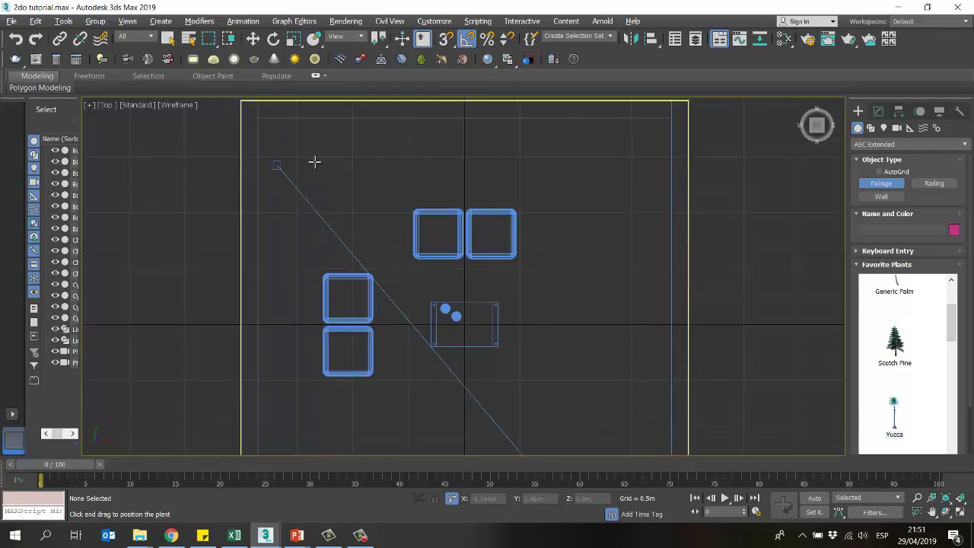
left_click(322, 174)
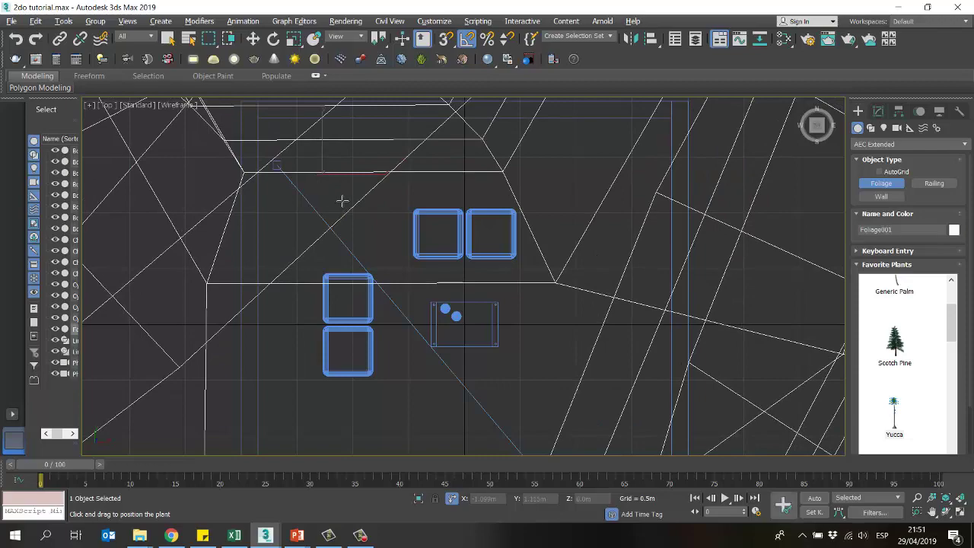
Step: Scale the Yucca down uniformly in the Top view until its full spread fits inside the room's corner
scroll(342, 200, "down", 10)
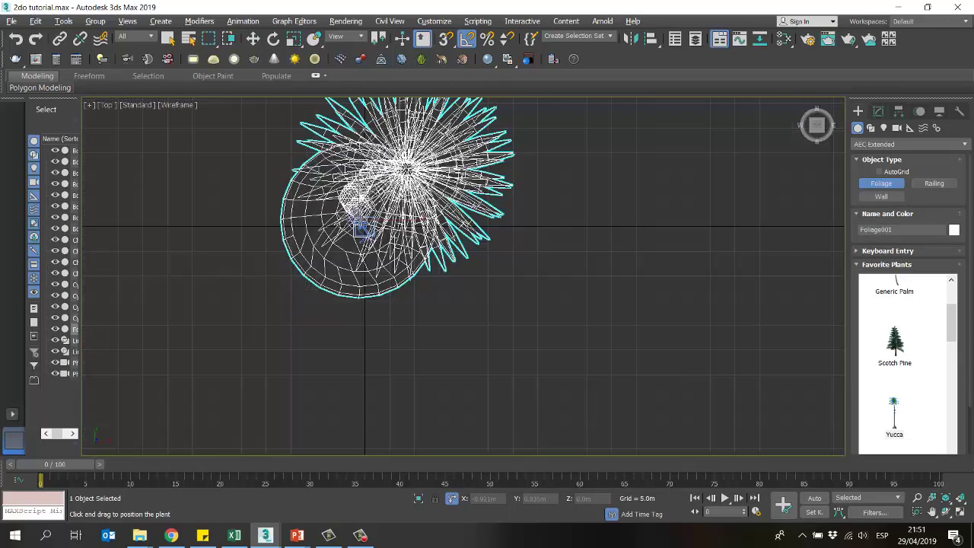
middle_click_drag(411, 163, 411, 209)
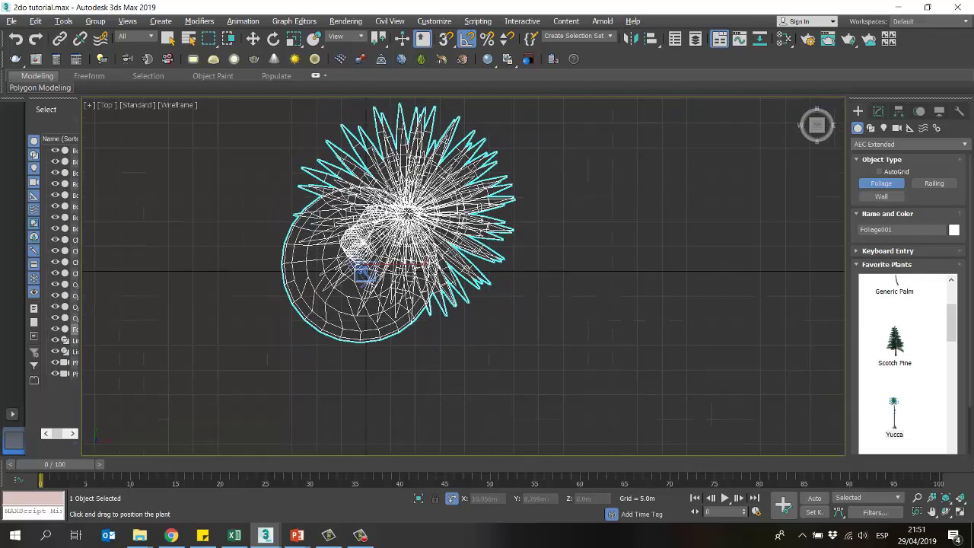
left_click(295, 39)
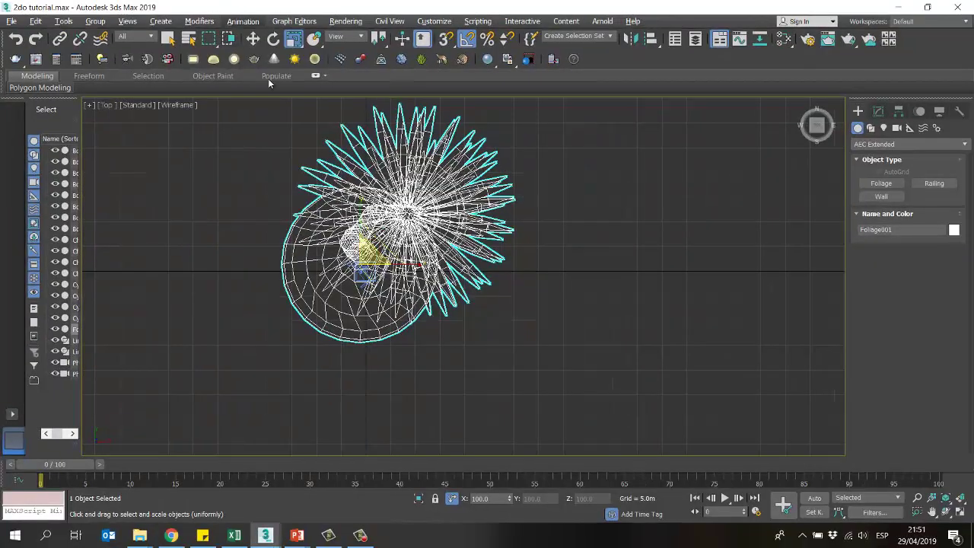
scroll(383, 213, "down", 1)
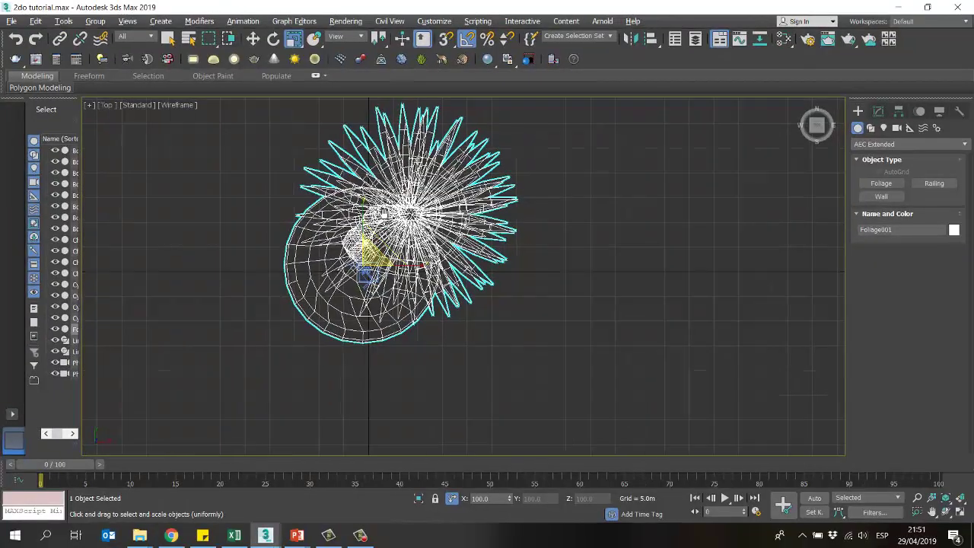
scroll(383, 213, "up", 8)
key("r")
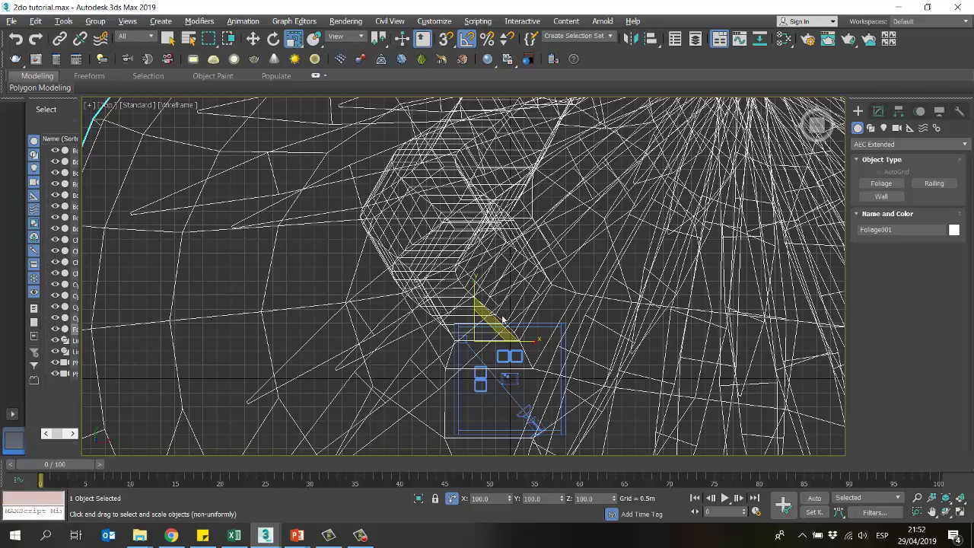
key("r")
scroll(487, 306, "up", 5)
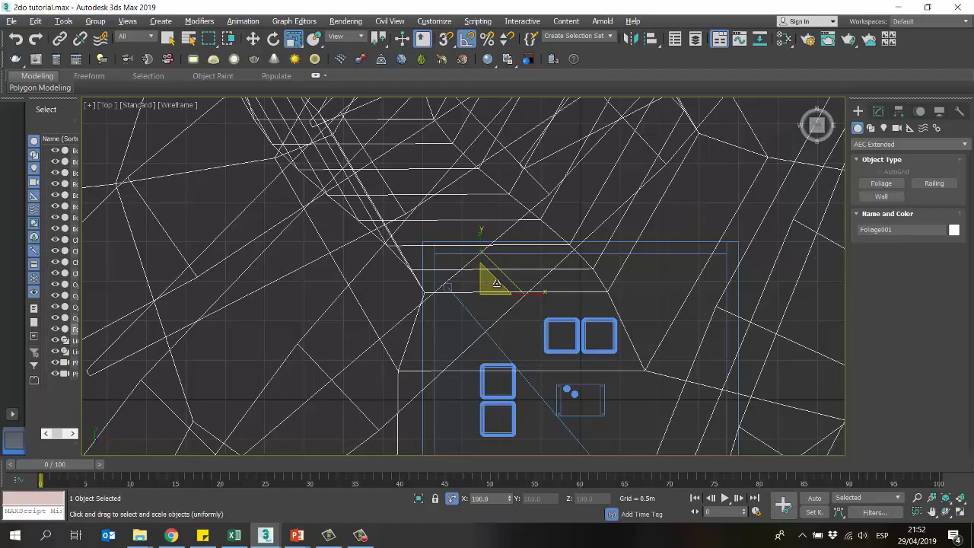
left_click_drag(487, 280, 400, 366)
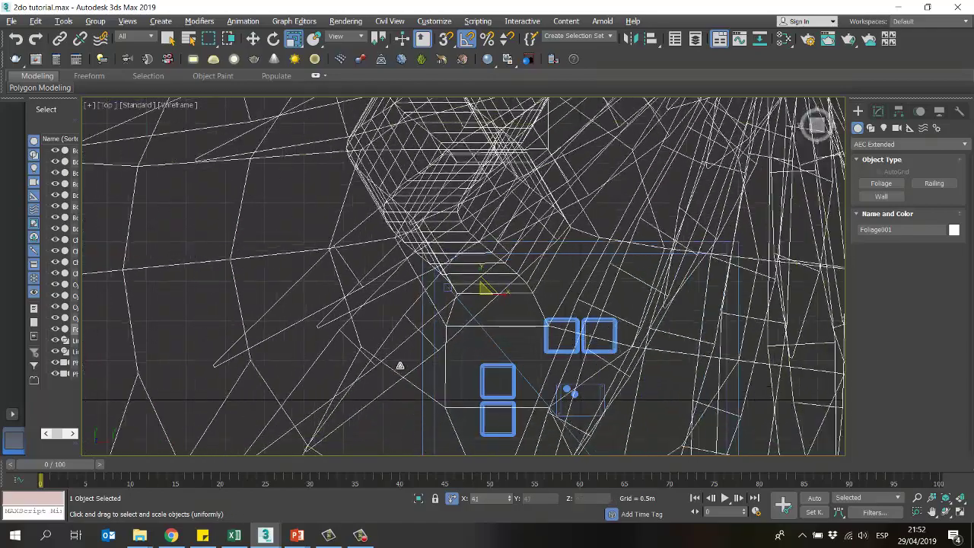
right_click(399, 366)
scroll(484, 283, "down", 6)
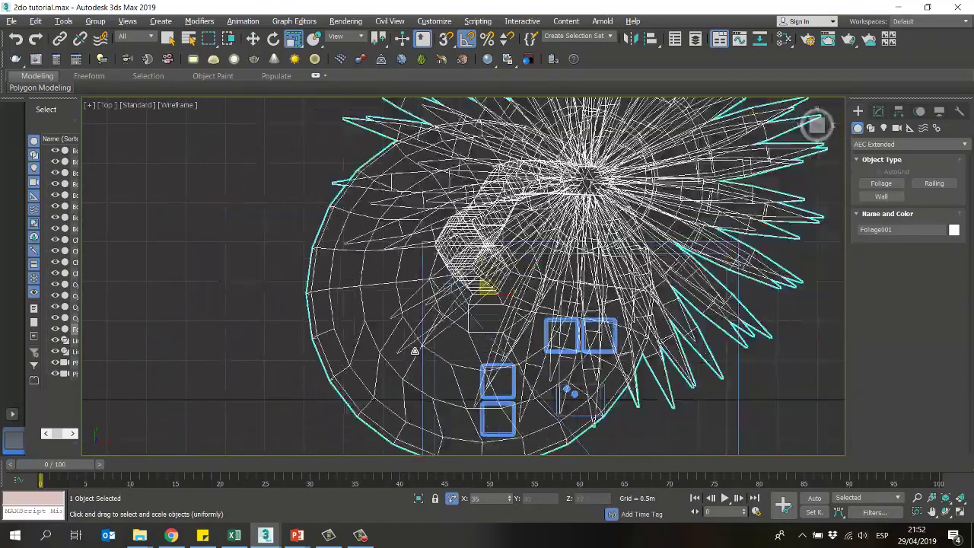
left_click_drag(484, 283, 385, 428)
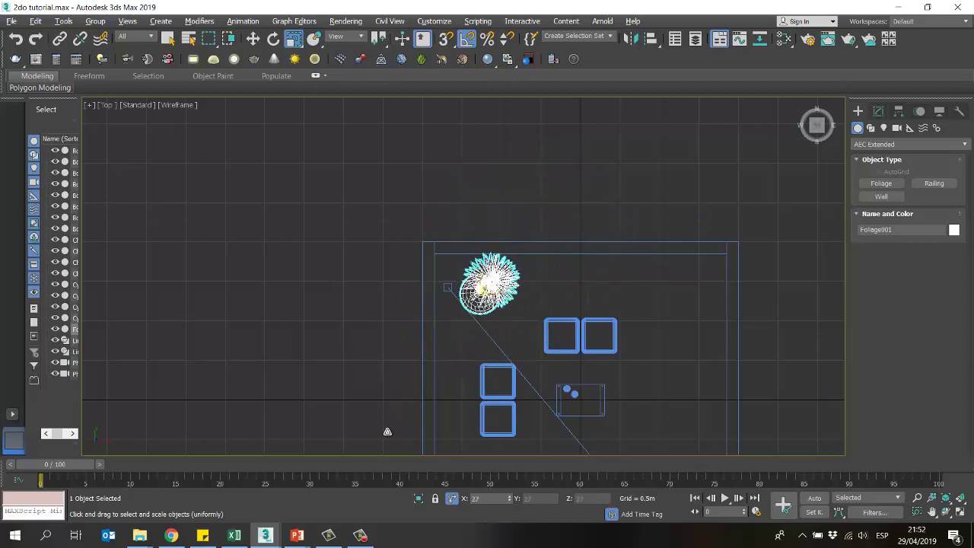
middle_click_drag(515, 288, 515, 242)
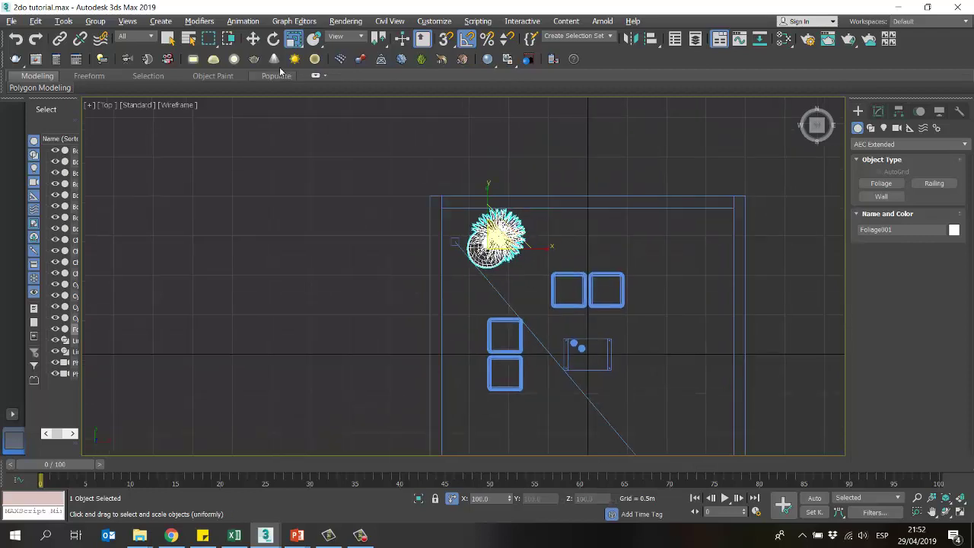
Step: Move the Yucca slightly along X towards the room's side wall in the Top view
left_click(252, 39)
scroll(476, 257, "up", 2)
left_click_drag(501, 228, 481, 234)
Step: Restore the four-viewport layout and enlarge the lower row so the camera view is taller
middle_click_drag(666, 320, 631, 315)
key("alt+w")
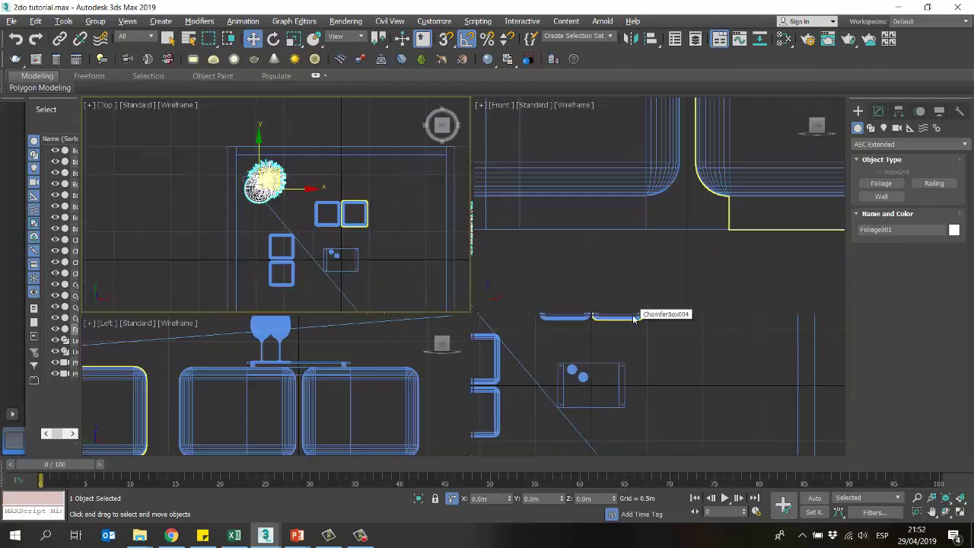
left_click_drag(473, 313, 472, 250)
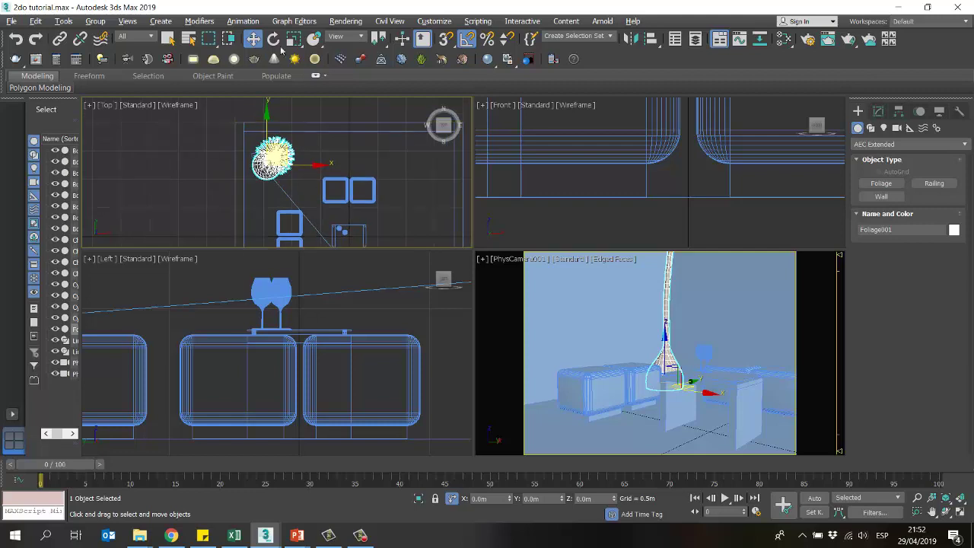
Step: Scale the Yucca down uniformly until its crown fits within the camera view, leaving nothing selected
left_click(294, 38)
left_click_drag(273, 154, 256, 204)
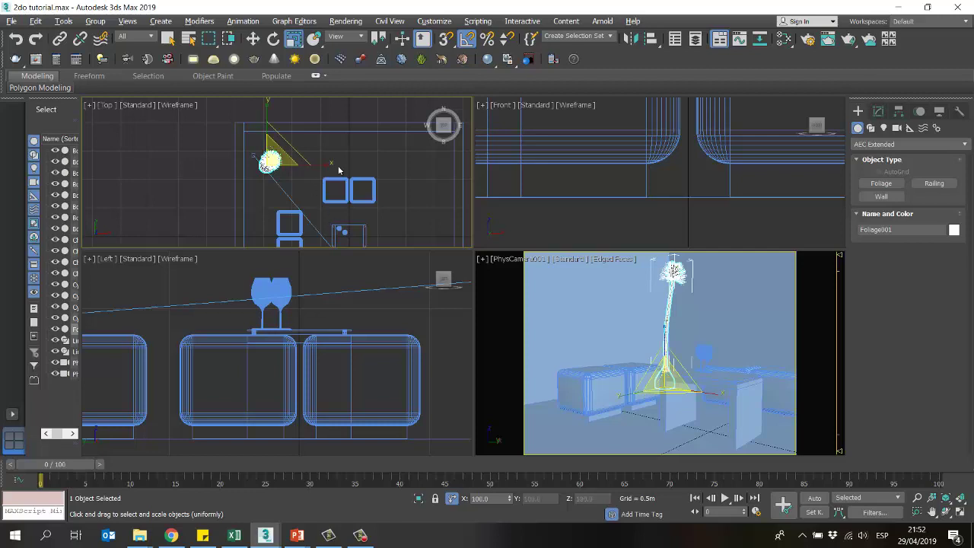
left_click(353, 163)
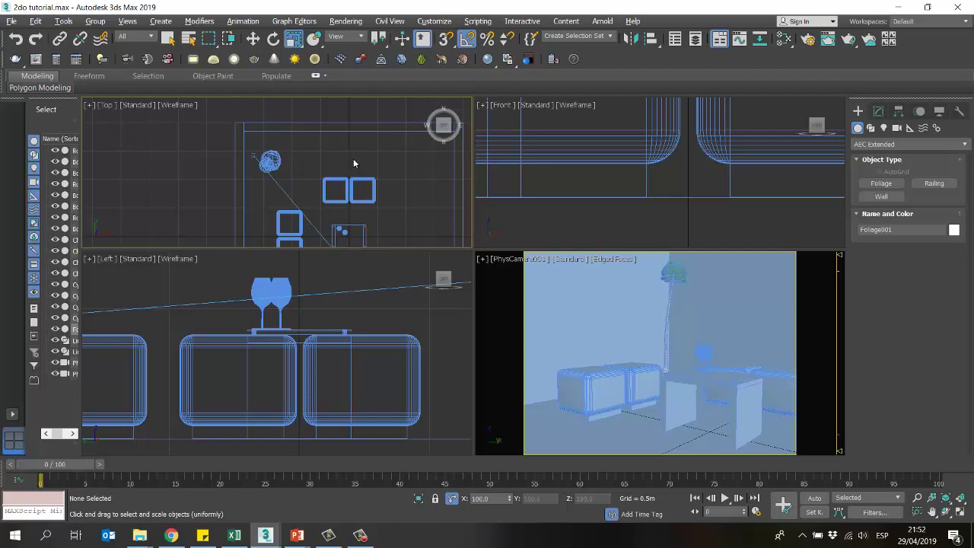
Step: Make one Copy of the Yucca just in front of the original along Y in the Top view
left_click(269, 162)
scroll(645, 158, "down", 6)
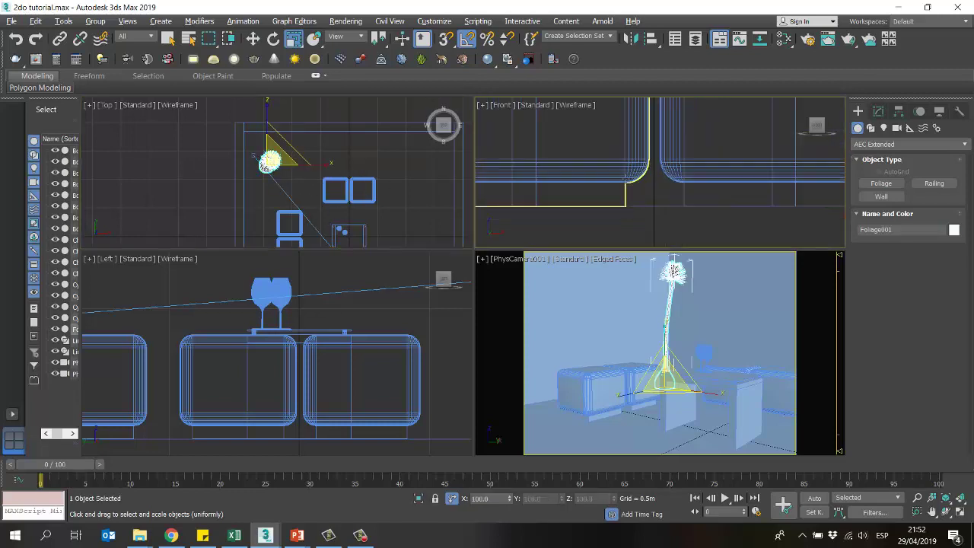
scroll(622, 169, "up", 3)
middle_click_drag(622, 169, 629, 193)
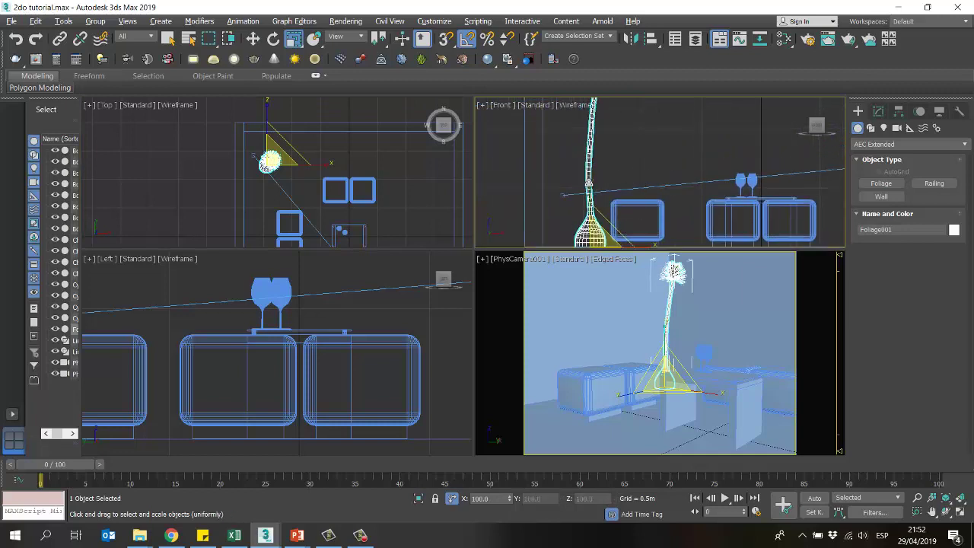
scroll(620, 175, "down", 3)
scroll(622, 167, "up", 1)
scroll(623, 167, "down", 2)
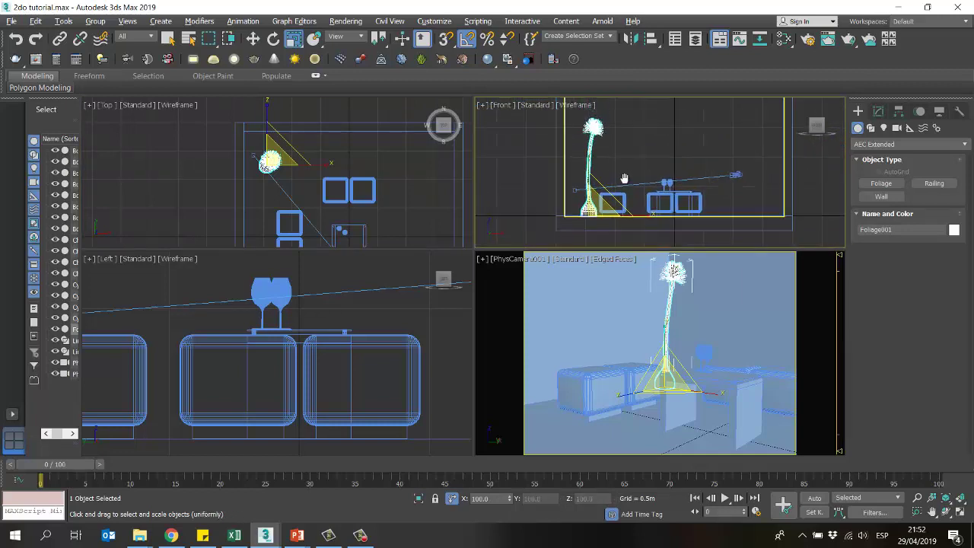
left_click(253, 38)
scroll(258, 160, "up", 2)
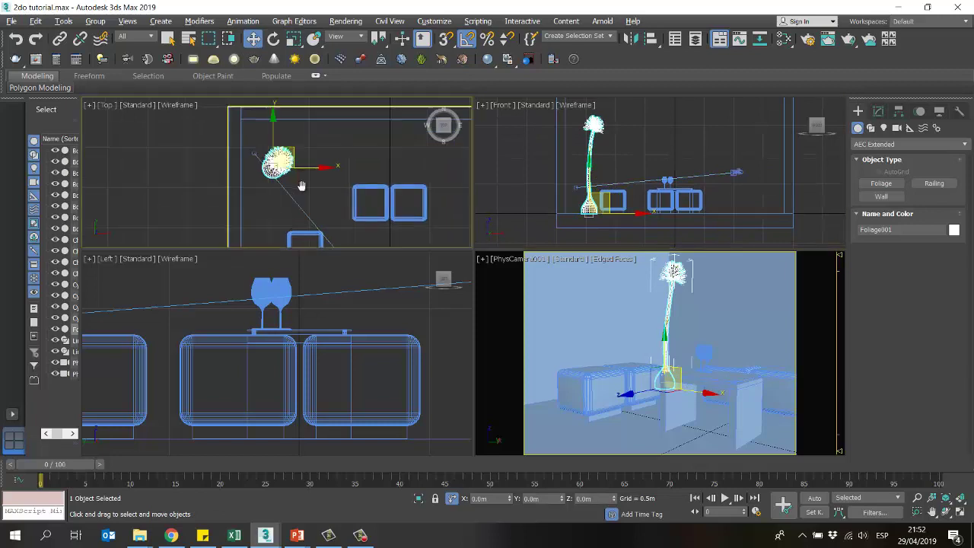
left_click_drag(297, 145, 292, 161)
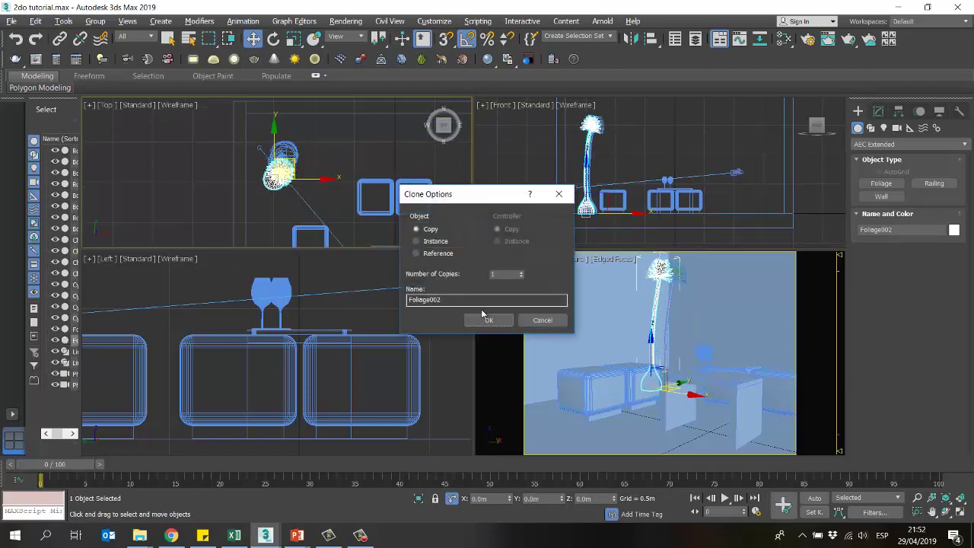
left_click(489, 320)
Step: Scale the copied Yucca uniformly to about 78% so it stands shorter than the original
left_click(293, 39)
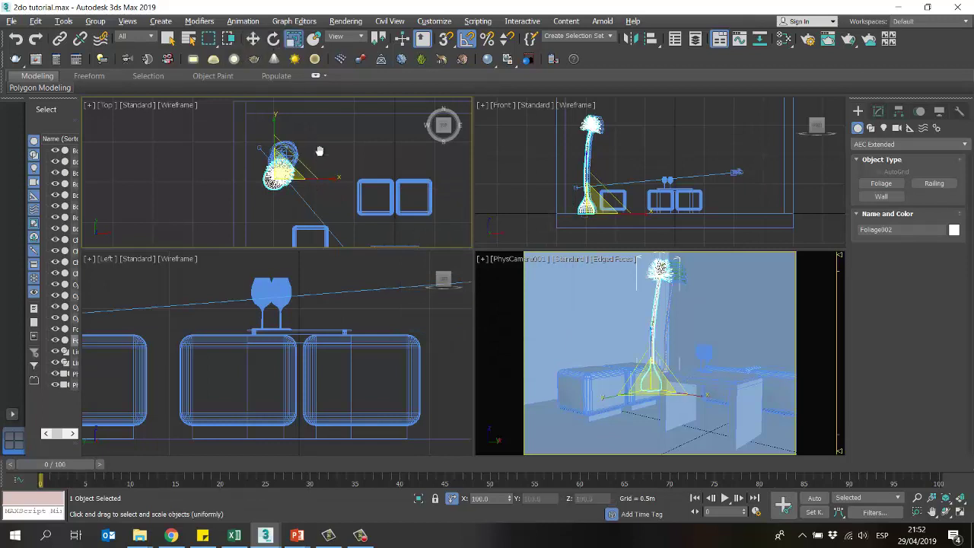
middle_click_drag(319, 152, 324, 139)
left_click_drag(660, 268, 657, 295)
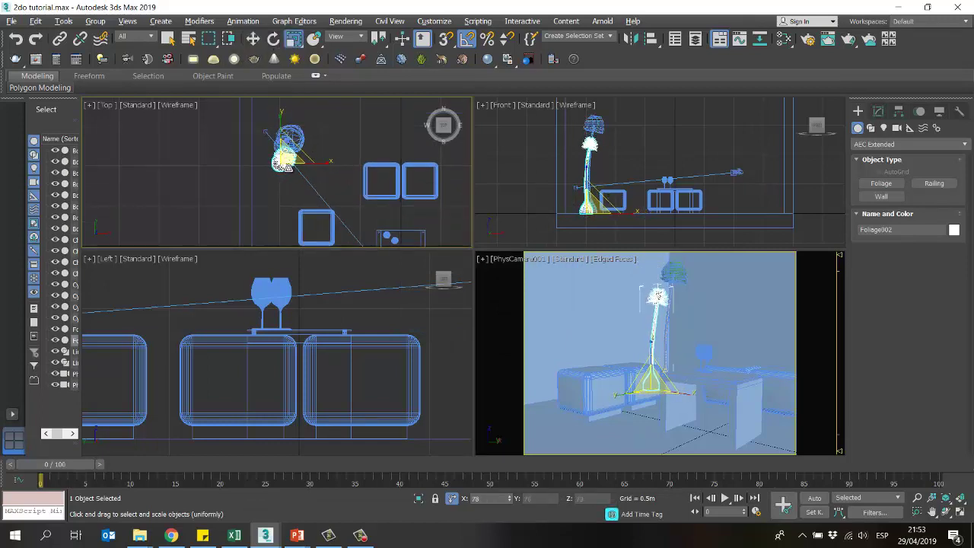
Step: Scale the copied Yucca slightly shorter along its vertical axis in the Front view, leaving nothing selected
right_click(607, 152)
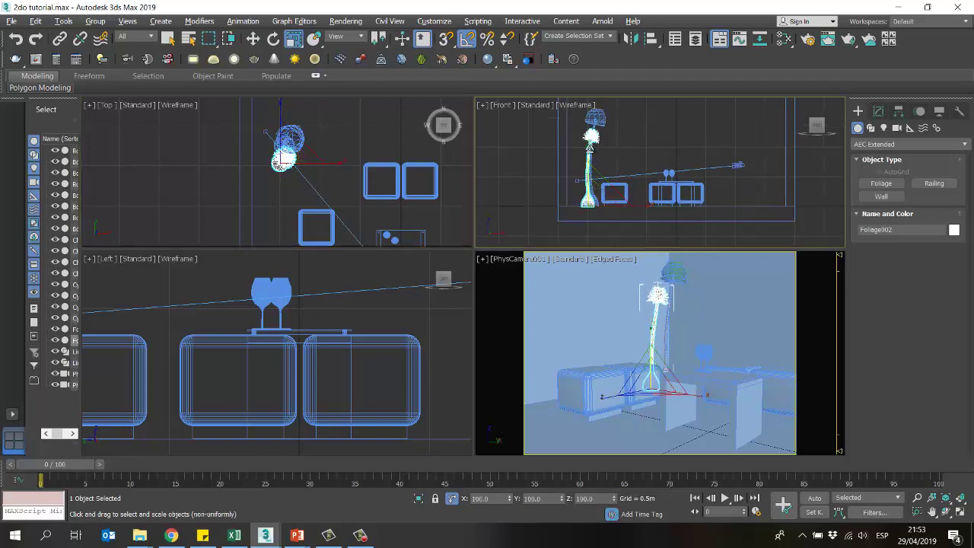
key("alt+w")
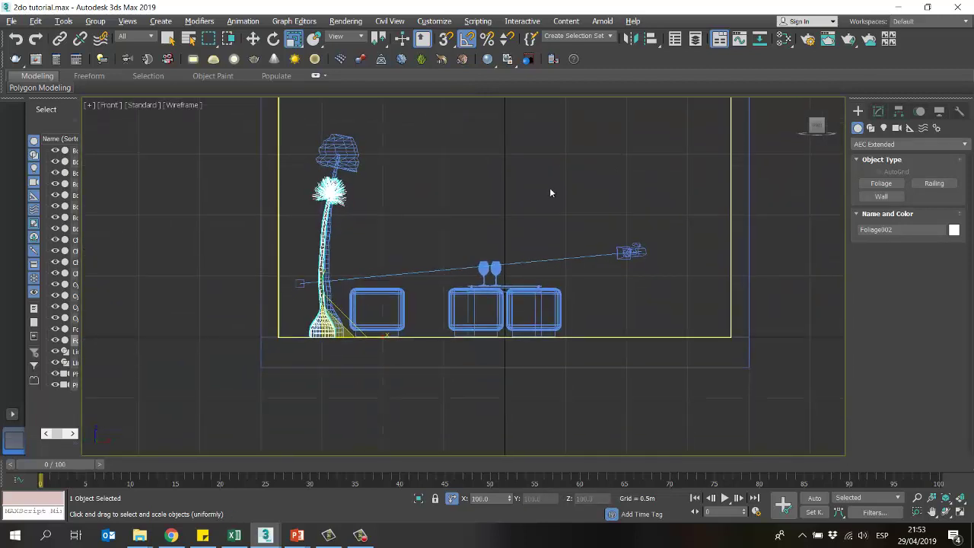
scroll(326, 296, "up", 2)
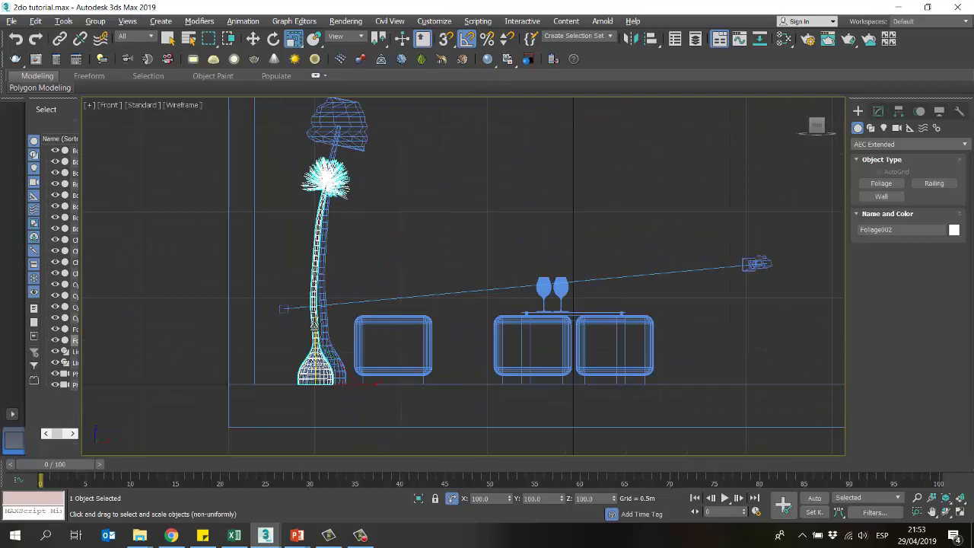
left_click_drag(314, 326, 314, 333)
key("ctrl+z")
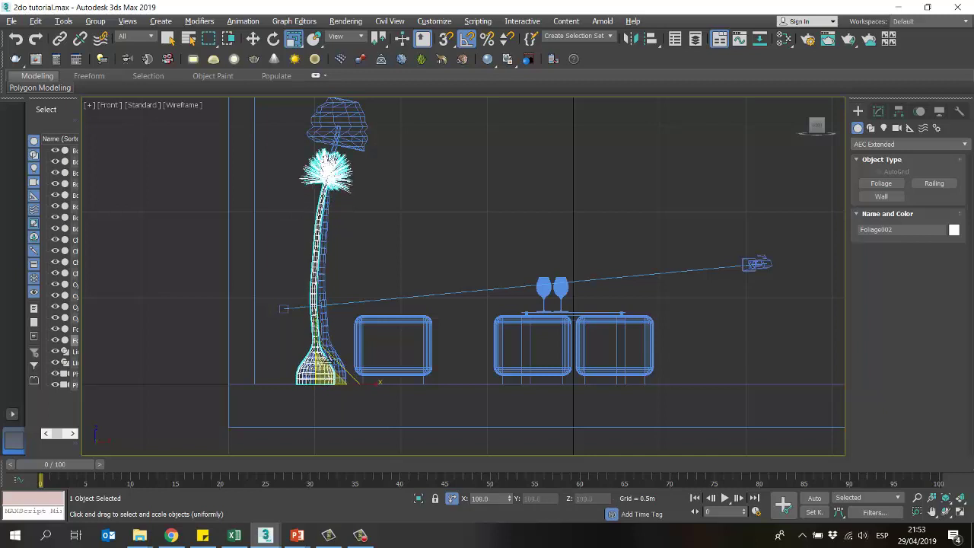
left_click_drag(312, 326, 312, 333)
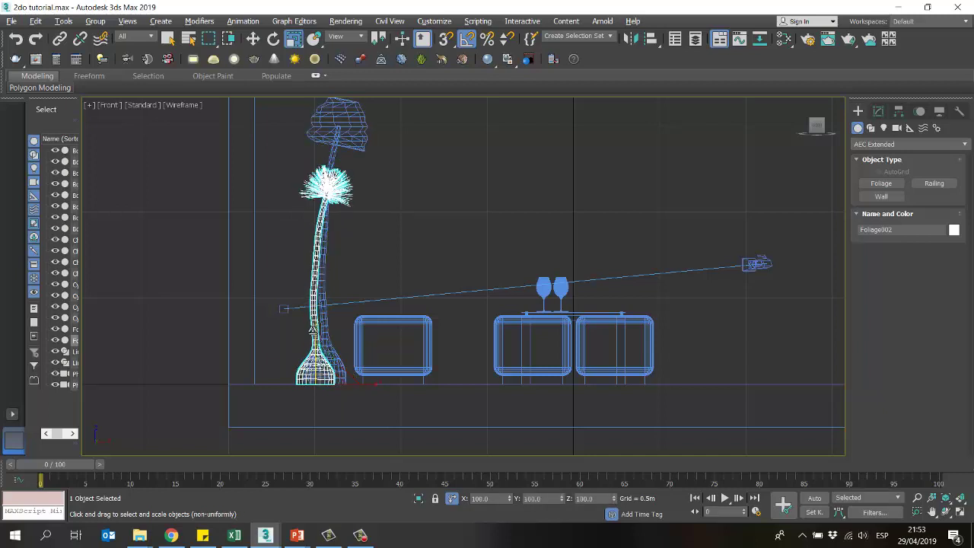
left_click(436, 216)
key("alt+w")
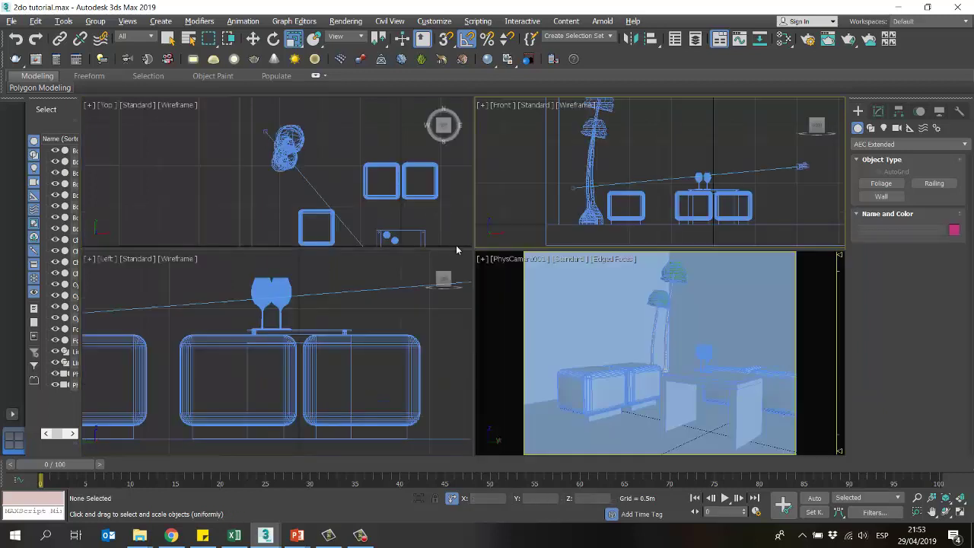
Step: Move both Yuccas together slightly towards the back wall in the Top view
left_click(662, 297)
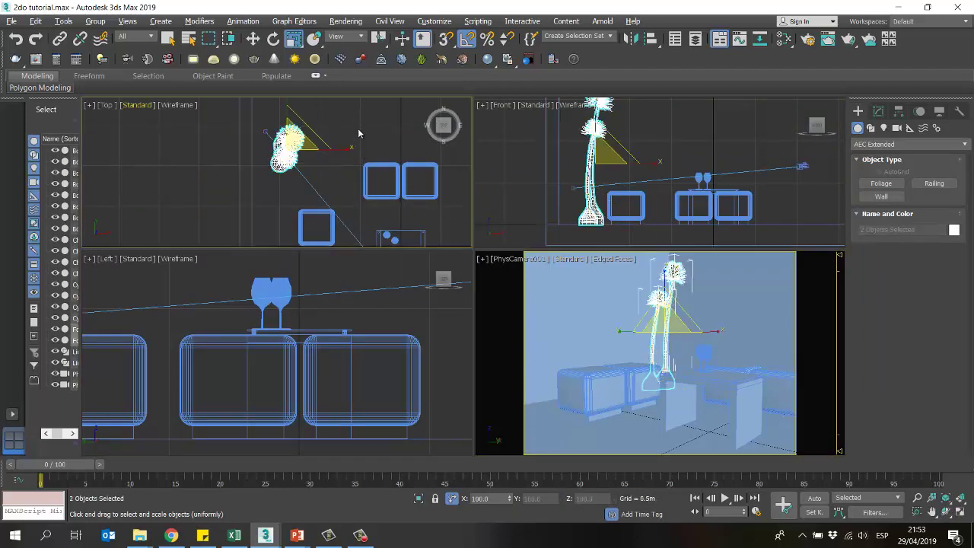
left_click(363, 151)
middle_click_drag(284, 149, 291, 178)
left_click(295, 175)
left_click(290, 188, "ctrl")
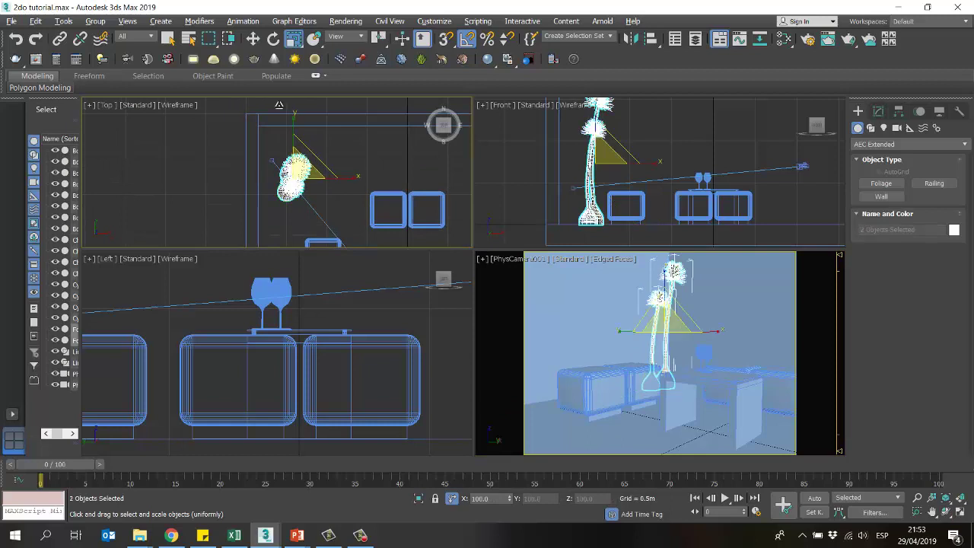
left_click(253, 39)
left_click_drag(308, 159, 311, 149)
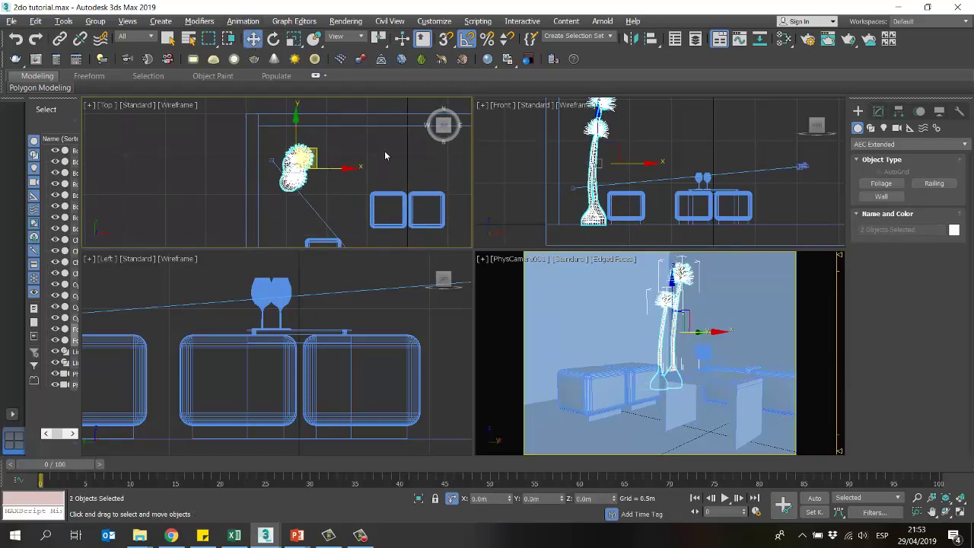
Step: Isolate the two Yuccas and change the camera viewport to a Perspective view showing their bases
left_click(418, 502)
left_click(583, 358)
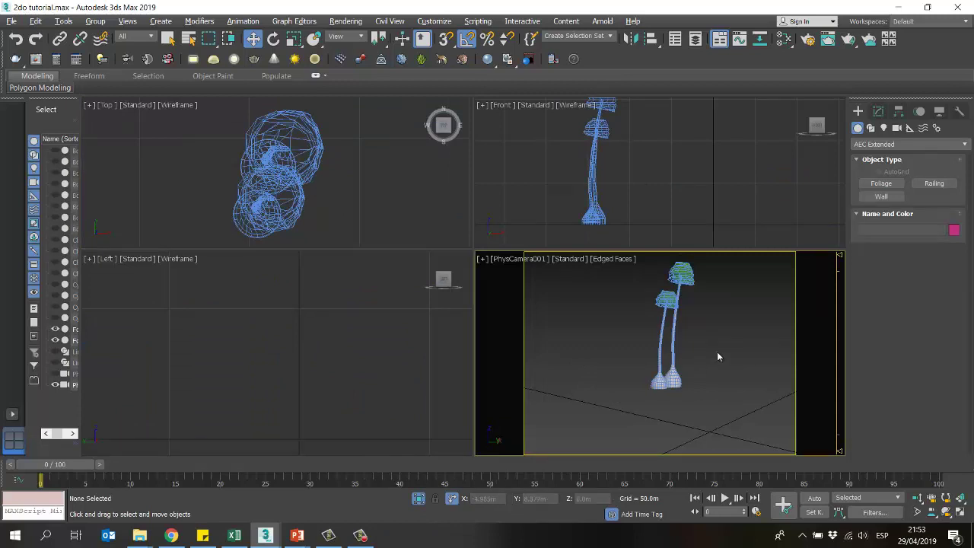
key("p")
middle_click_drag(717, 356, 709, 379)
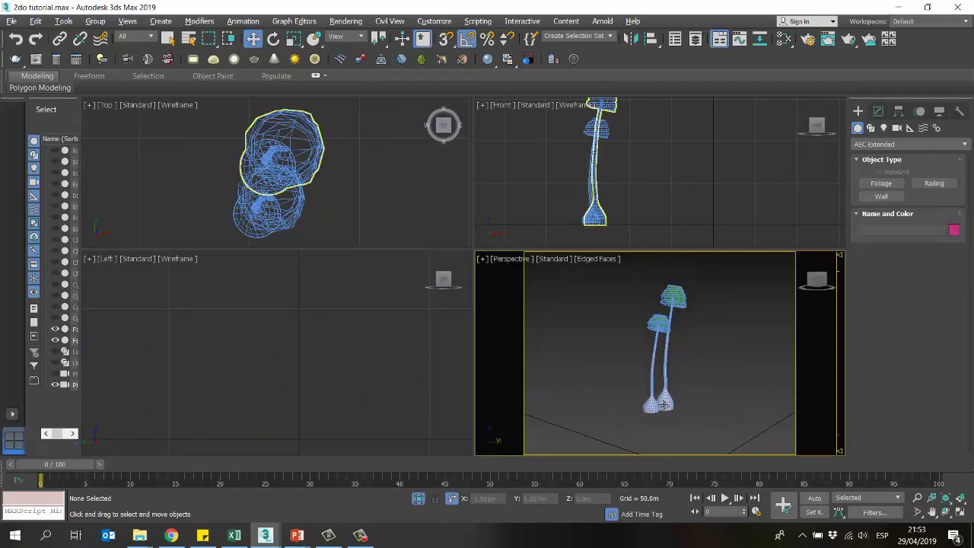
middle_click_drag(664, 405, 669, 381, "alt")
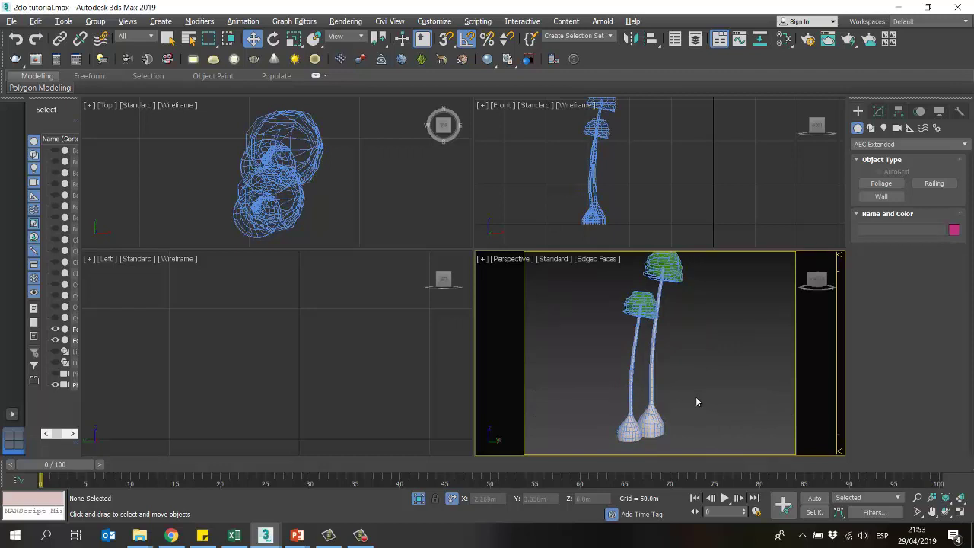
left_click(653, 431)
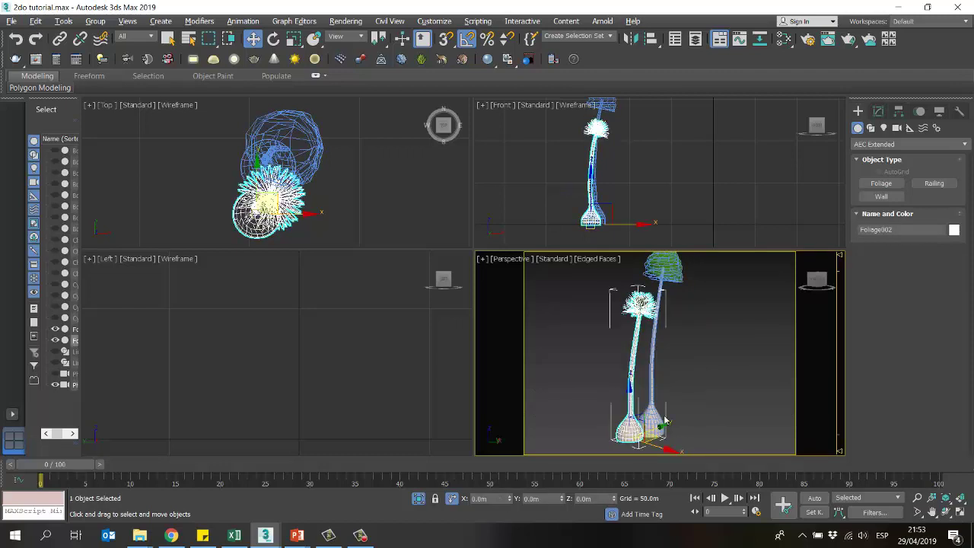
left_click(647, 334)
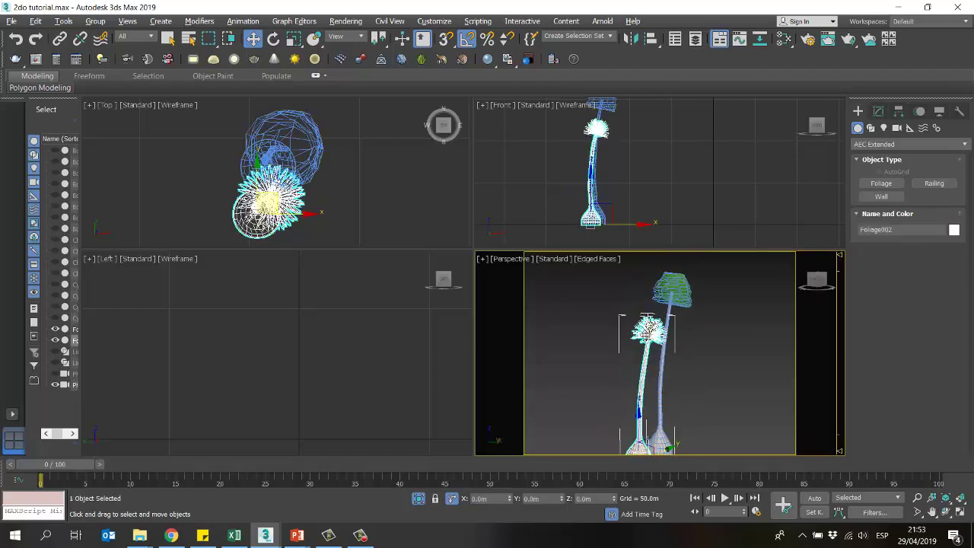
scroll(664, 329, "up", 5)
scroll(664, 329, "down", 5)
key("Delete")
scroll(662, 414, "up", 4)
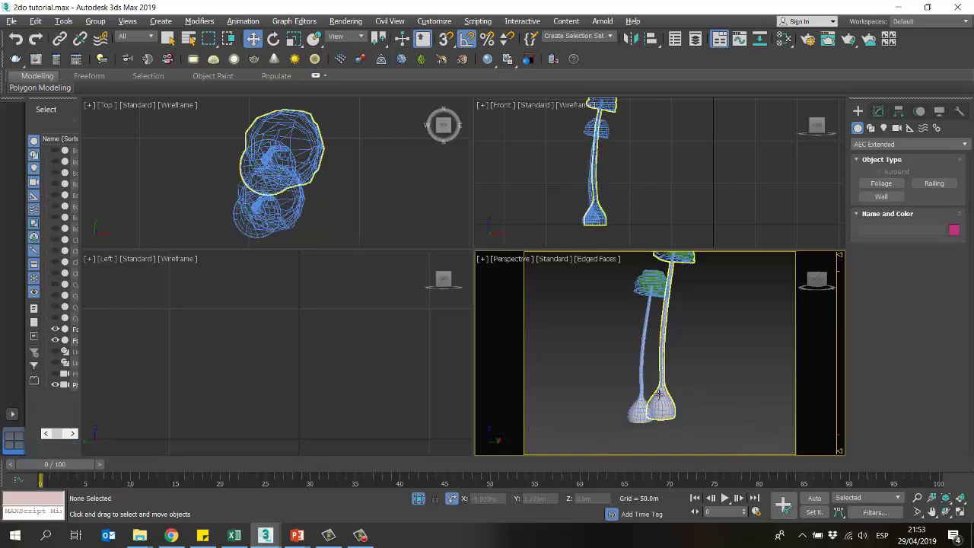
Step: Create a Teapot standard primitive with a radius of about 0.22 m beside the Yuccas in the Top view
left_click(869, 147)
left_click(872, 155)
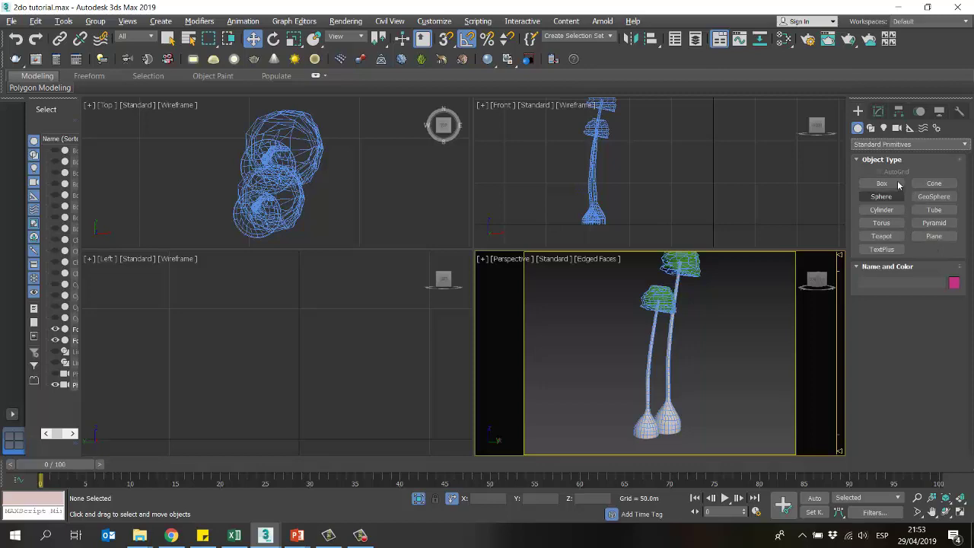
left_click(882, 237)
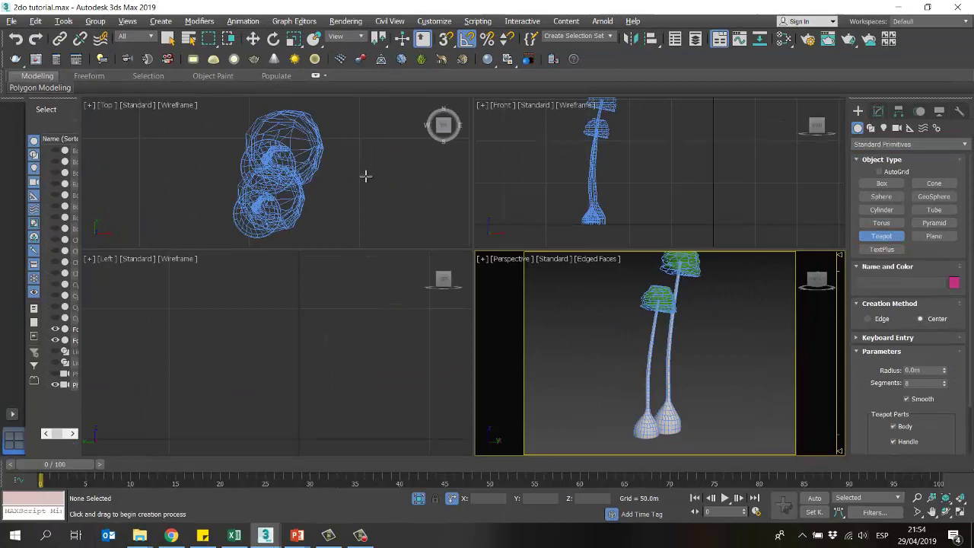
middle_click_drag(365, 176, 322, 180)
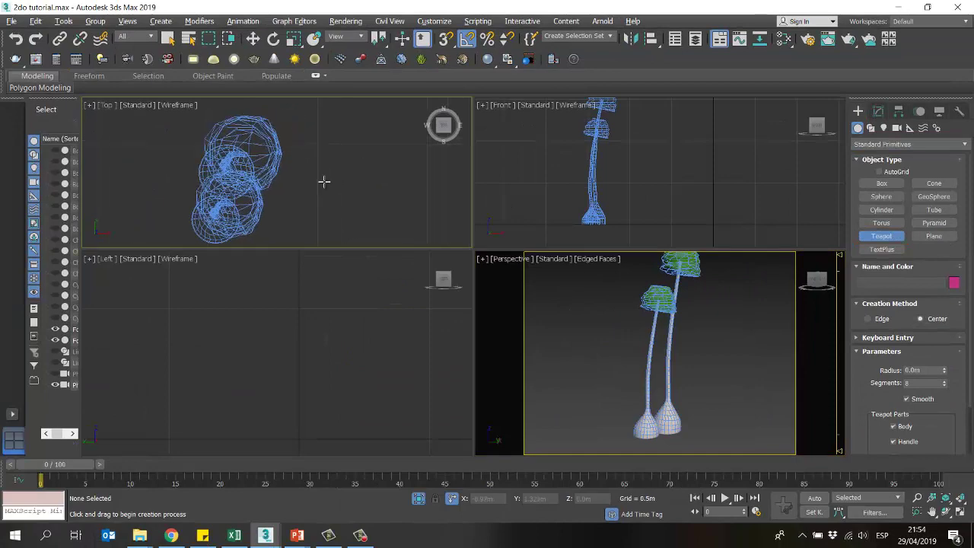
left_click_drag(340, 181, 394, 213)
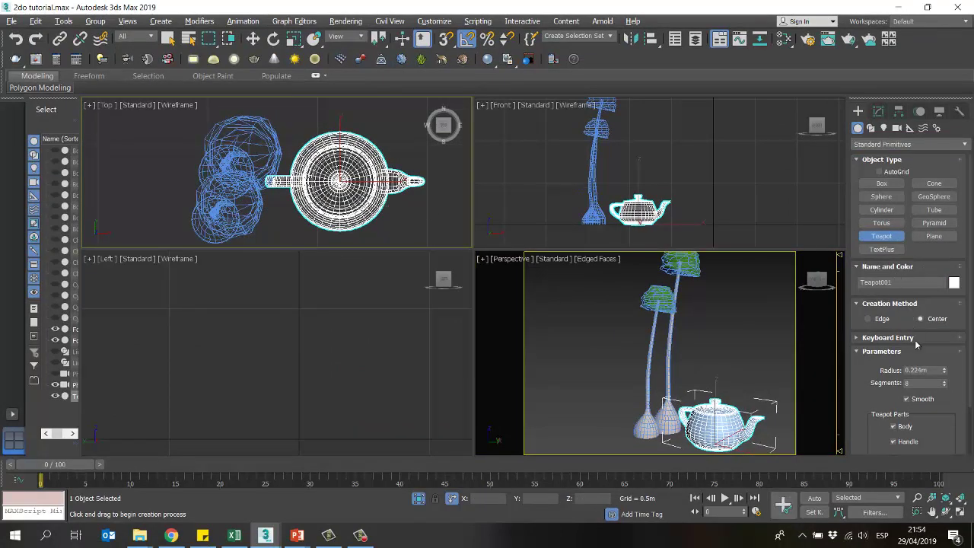
Step: Set the teapot's radius to 0.25 m
left_click(878, 111)
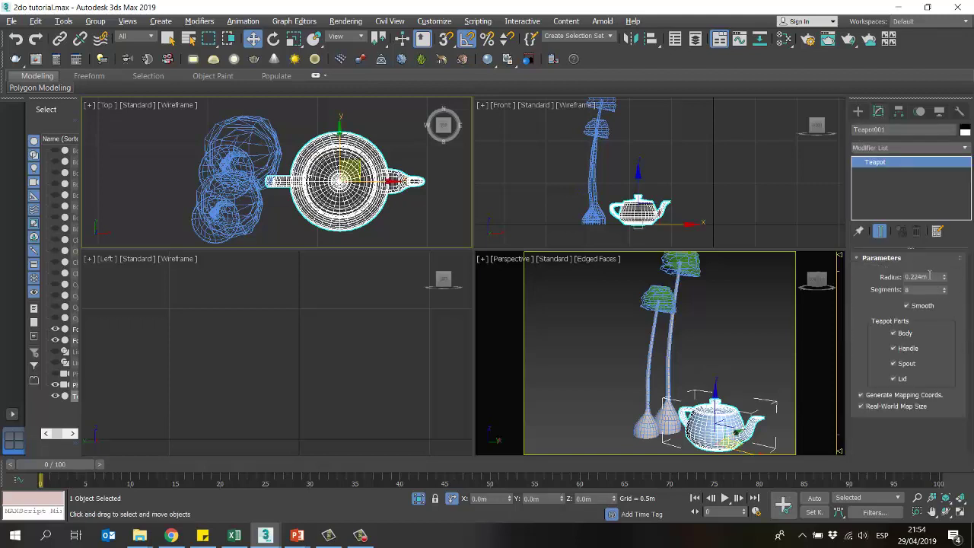
double_click(925, 277)
type(".25")
key("Return")
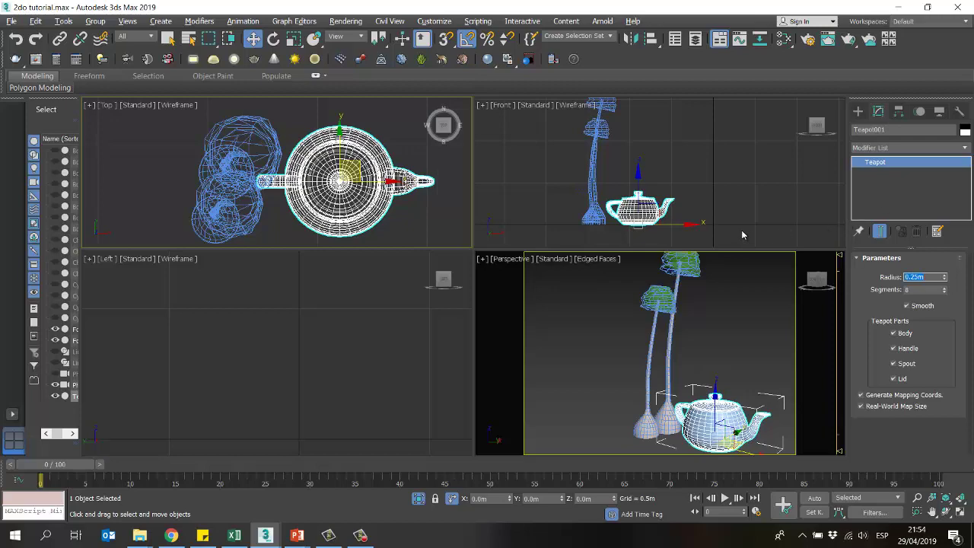
Step: Set the teapot's segments to 15 in the maximized Perspective view, leaving nothing selected
scroll(664, 389, "down", 3)
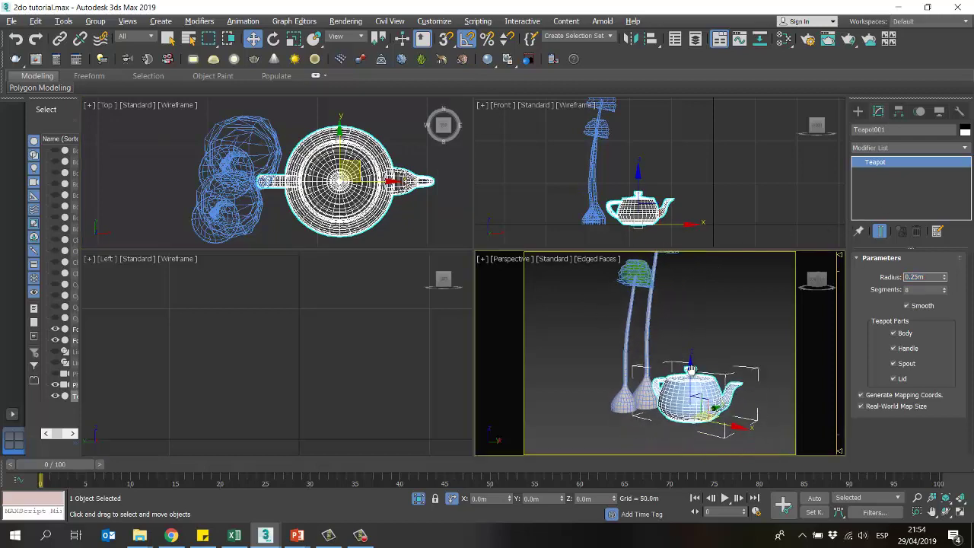
key("alt+w")
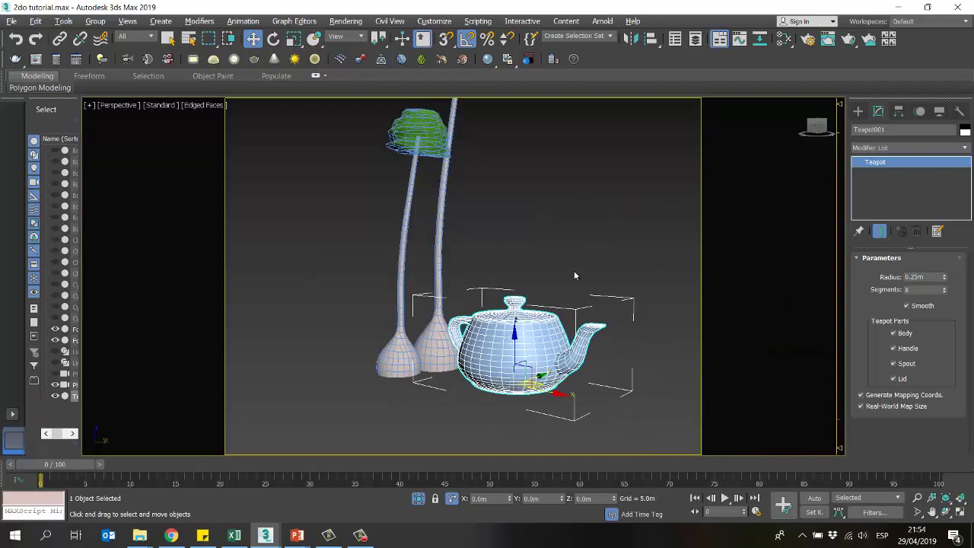
left_click(574, 270)
left_click(561, 346)
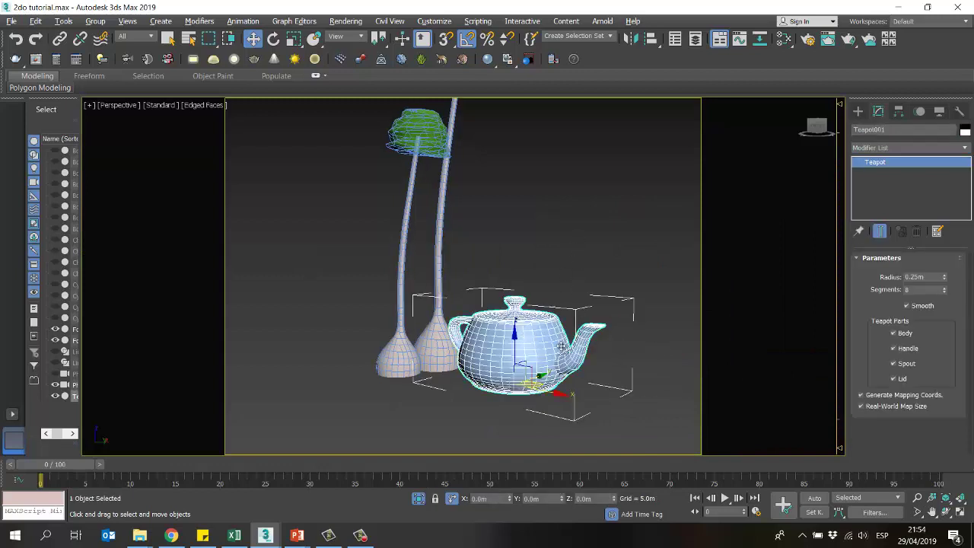
double_click(917, 289)
key("Return")
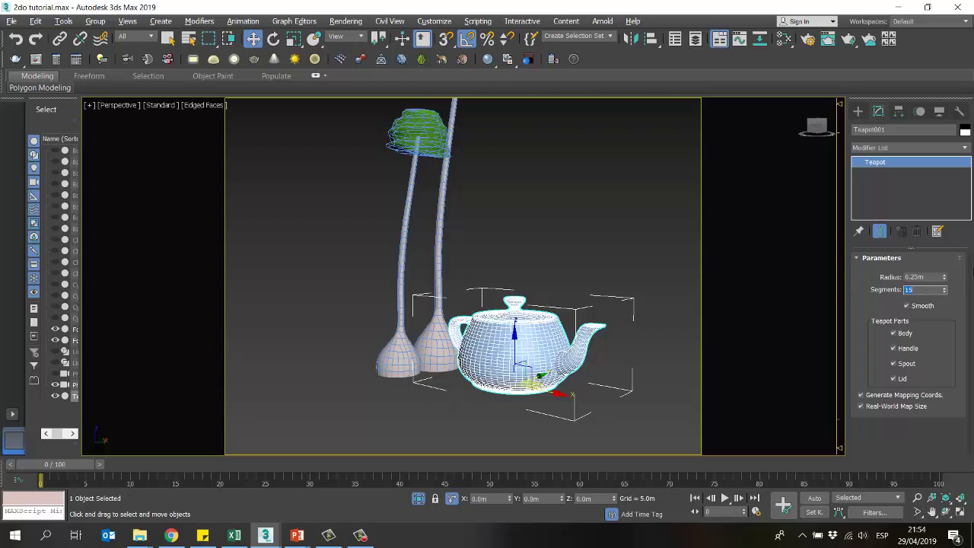
left_click(596, 281)
scroll(532, 355, "up", 6)
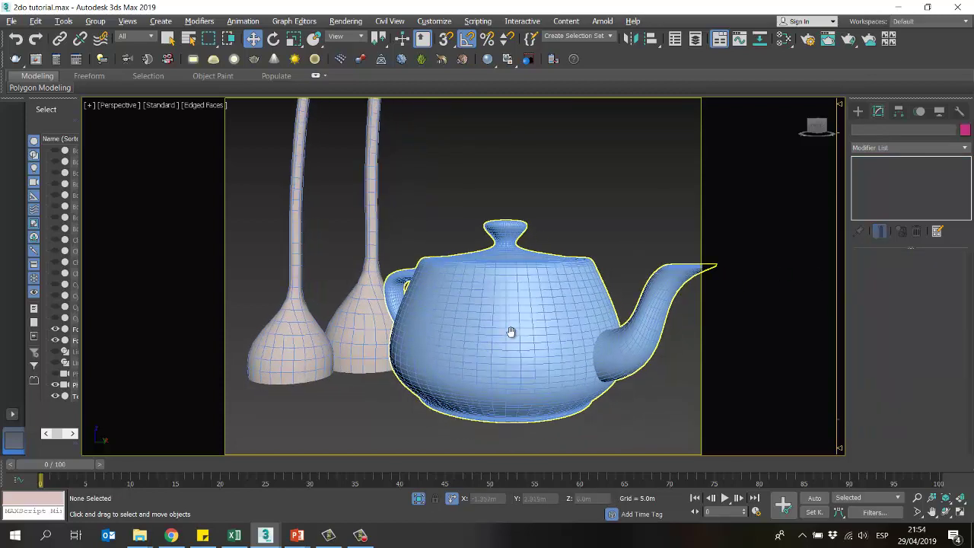
Step: Apply an Edit Mesh modifier to the teapot
left_click(495, 314)
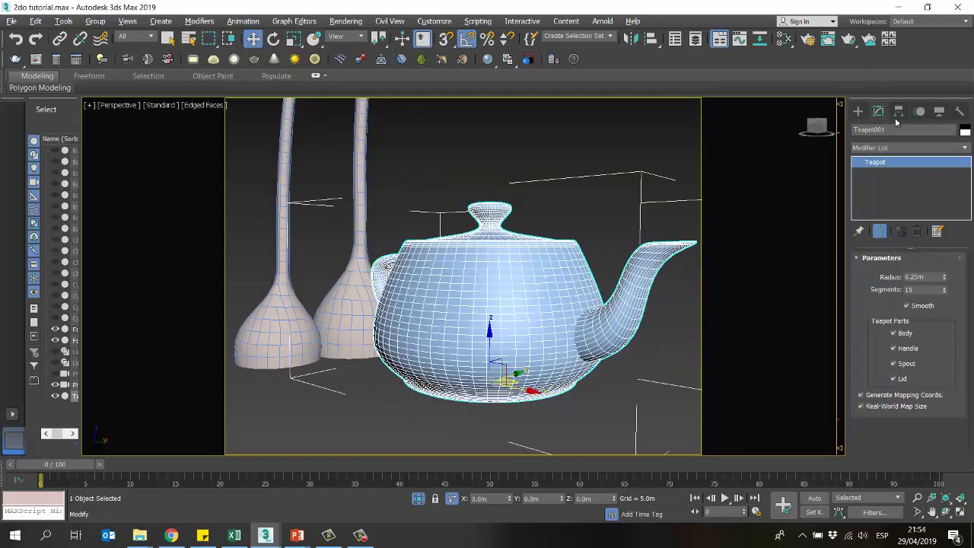
left_click(966, 149)
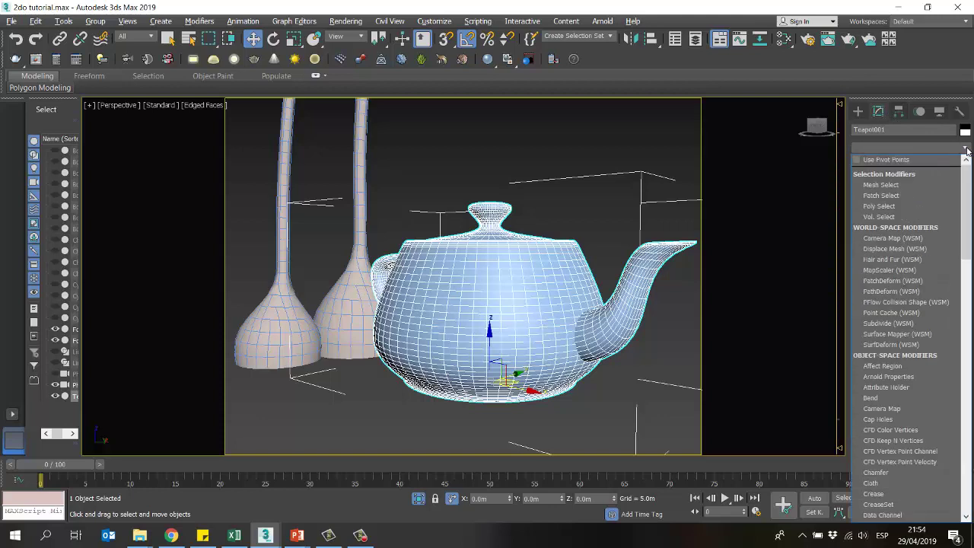
type("esh")
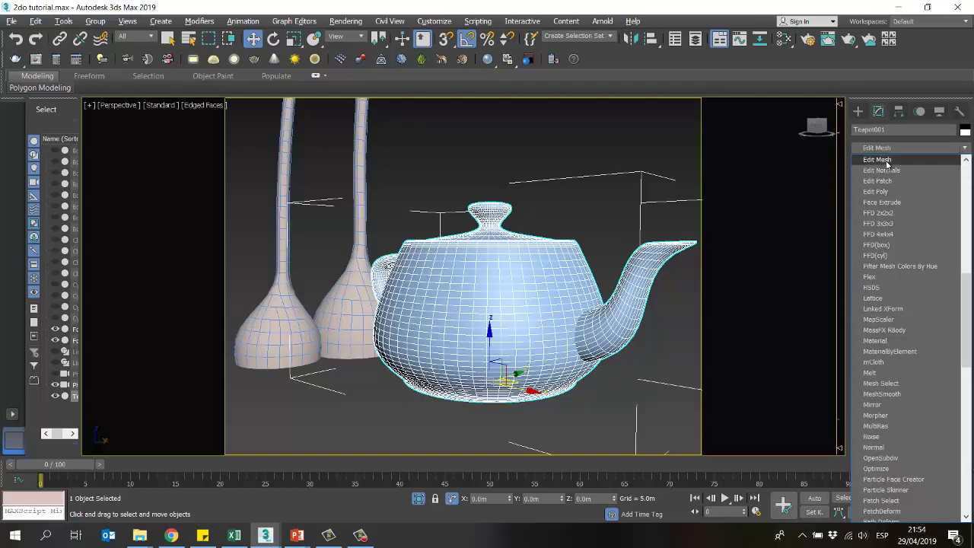
left_click(886, 161)
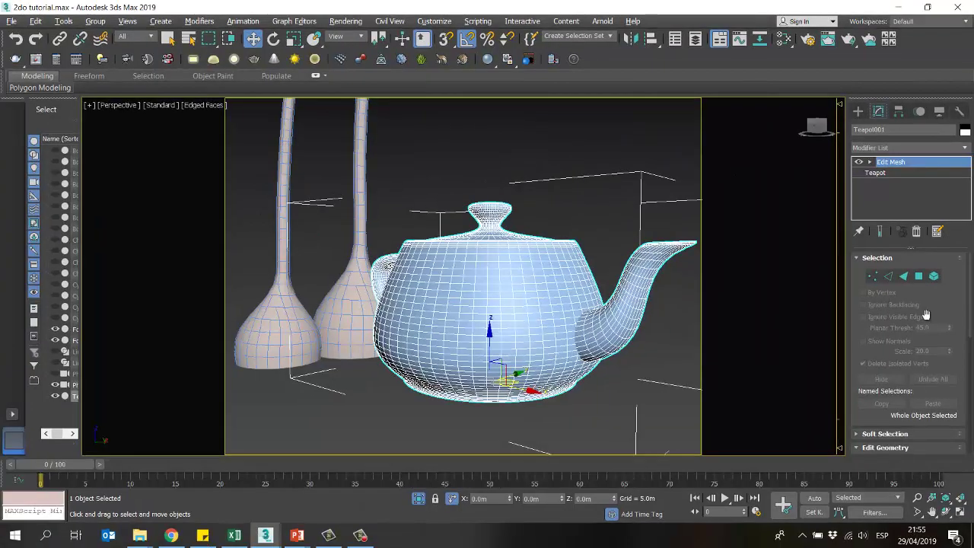
Step: Enter the Element sub-object level of the teapot's Edit Mesh modifier
left_click_drag(933, 294, 934, 223)
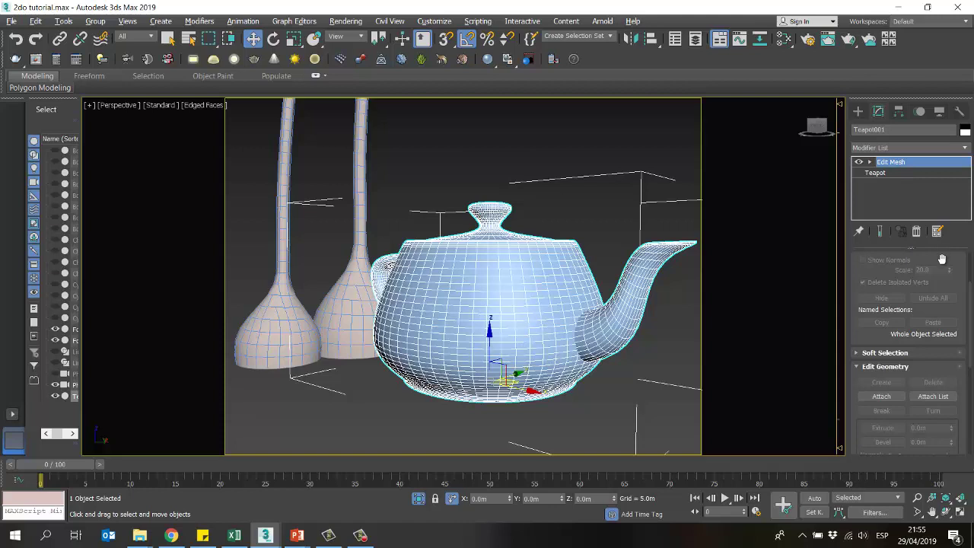
scroll(941, 261, "up", 3)
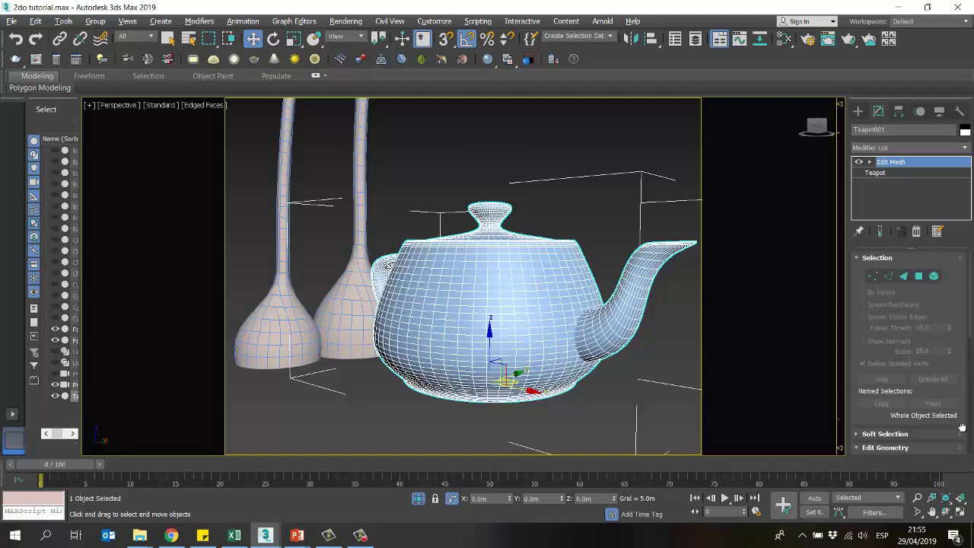
left_click(934, 277)
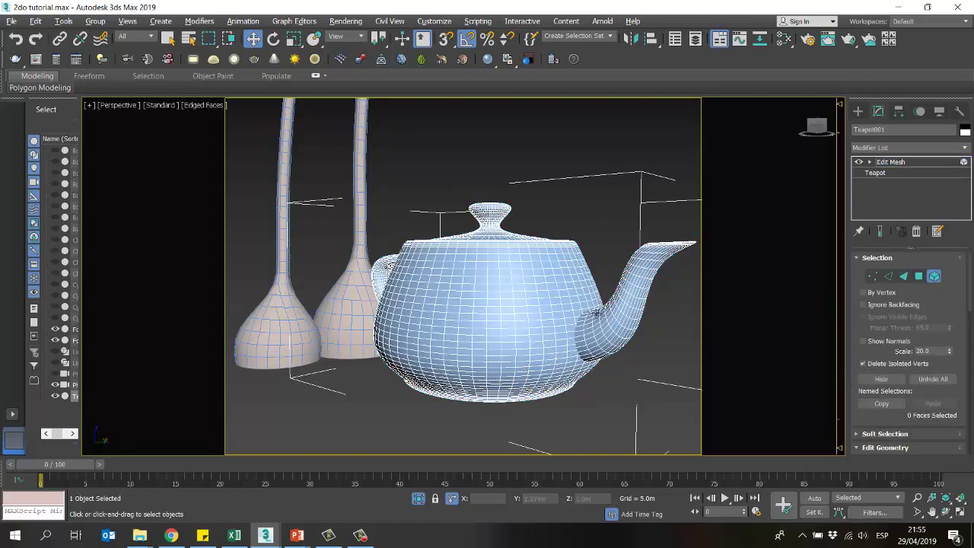
left_click(934, 277)
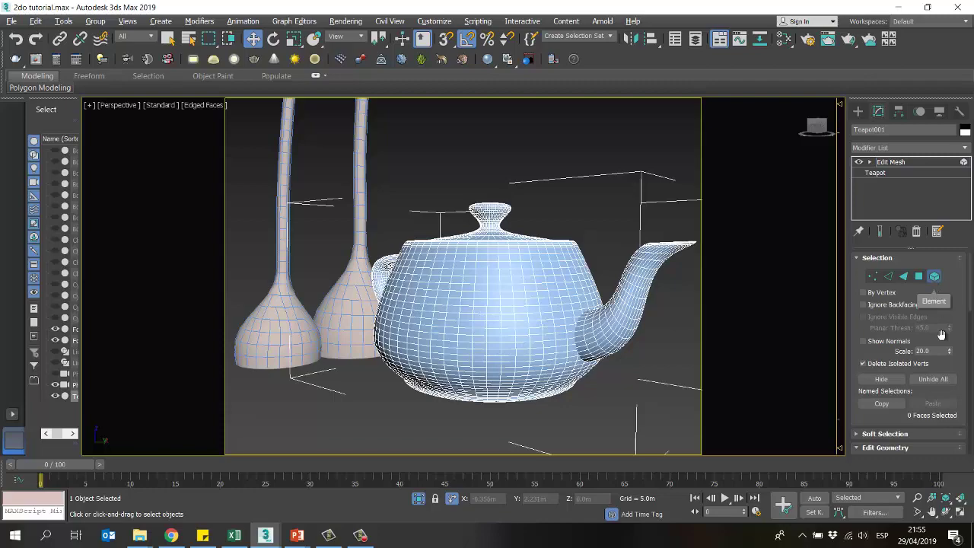
left_click(945, 511)
left_click_drag(518, 243, 487, 265)
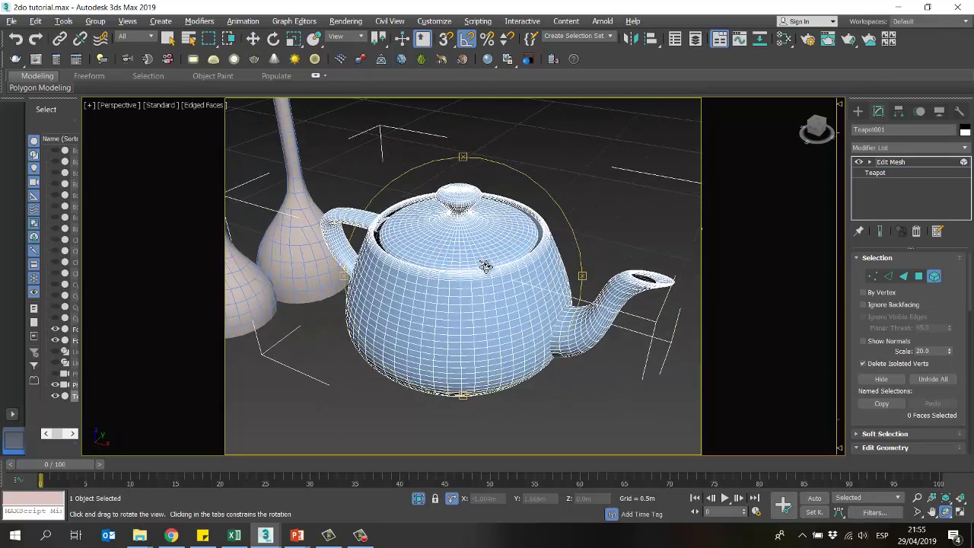
Step: Delete the lid element from the teapot mesh
key("w")
left_click(476, 225)
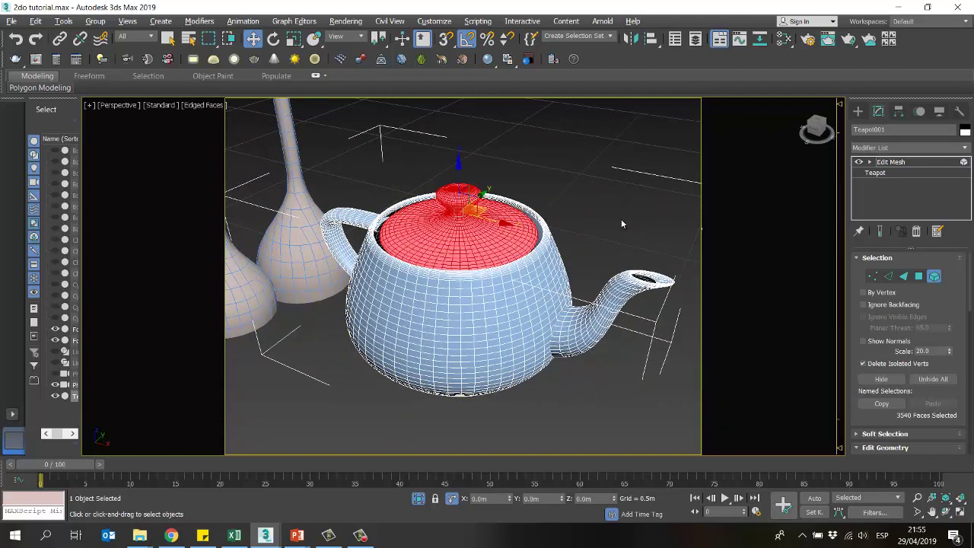
key("Delete")
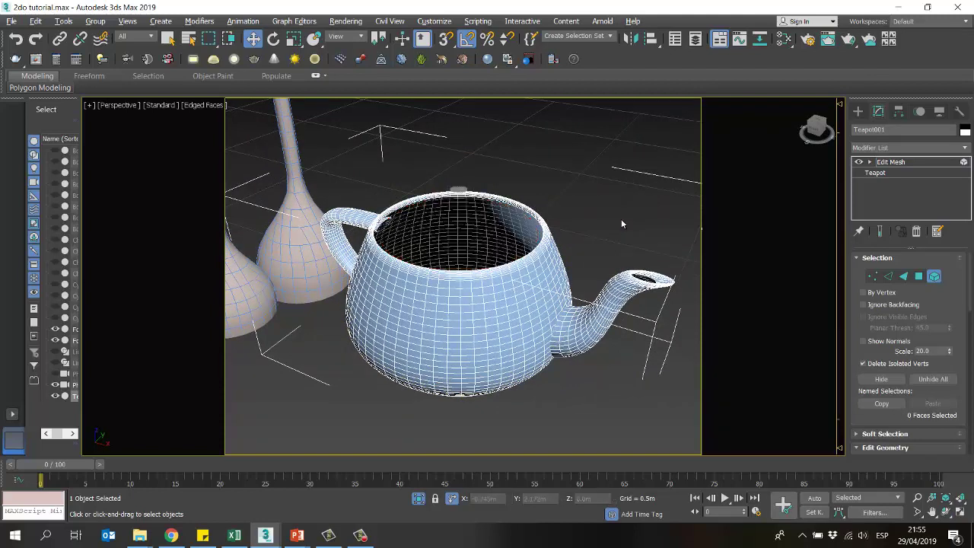
Step: Delete the spout element from the teapot mesh
middle_click_drag(530, 238, 546, 271)
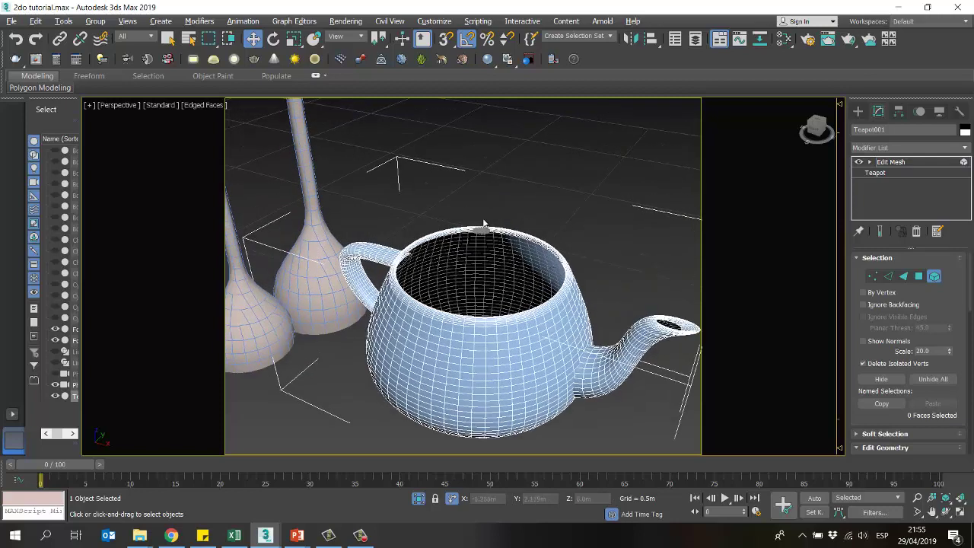
left_click(650, 341)
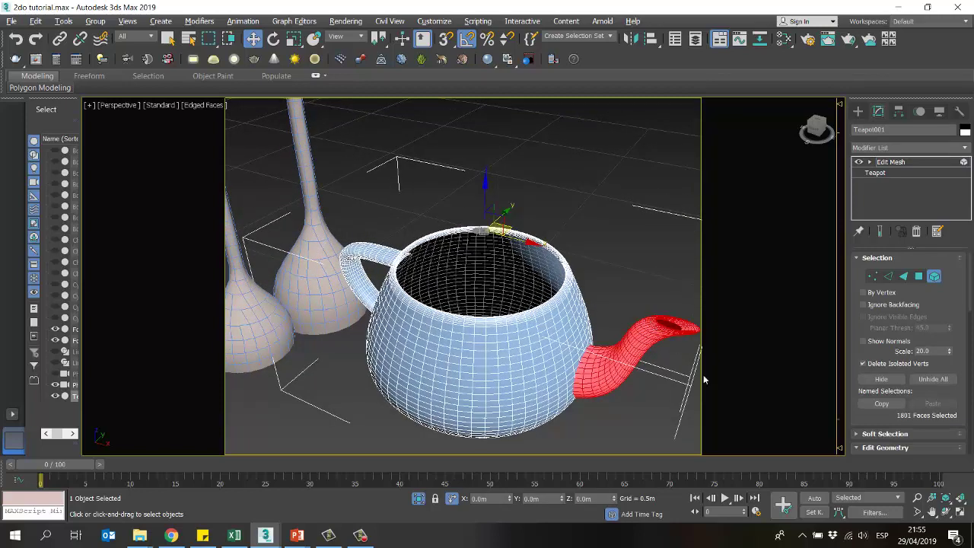
left_click(649, 351)
left_click(656, 364)
left_click(645, 336)
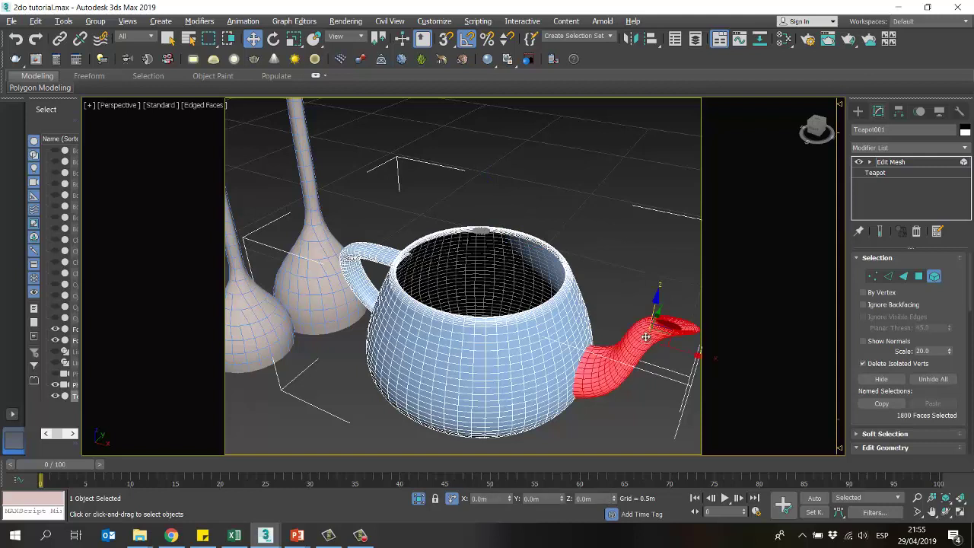
key("Delete")
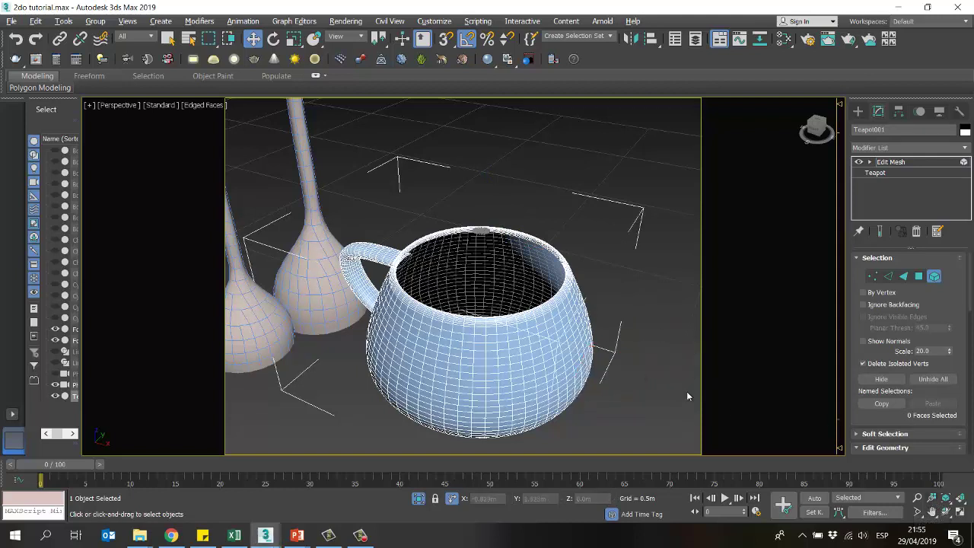
Step: Delete the handle element from the teapot mesh
left_click(945, 511)
left_click_drag(478, 294, 556, 290)
key("w")
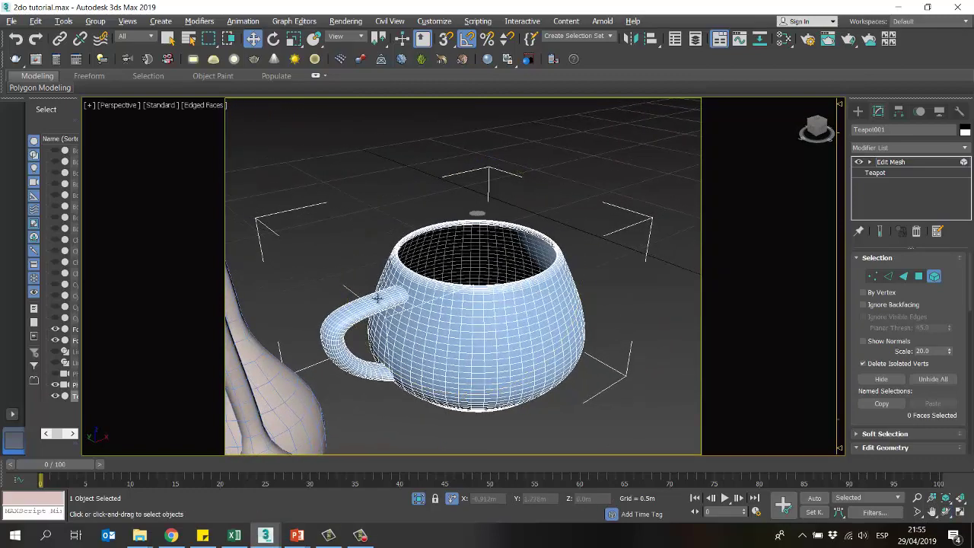
left_click(377, 298)
key("Delete")
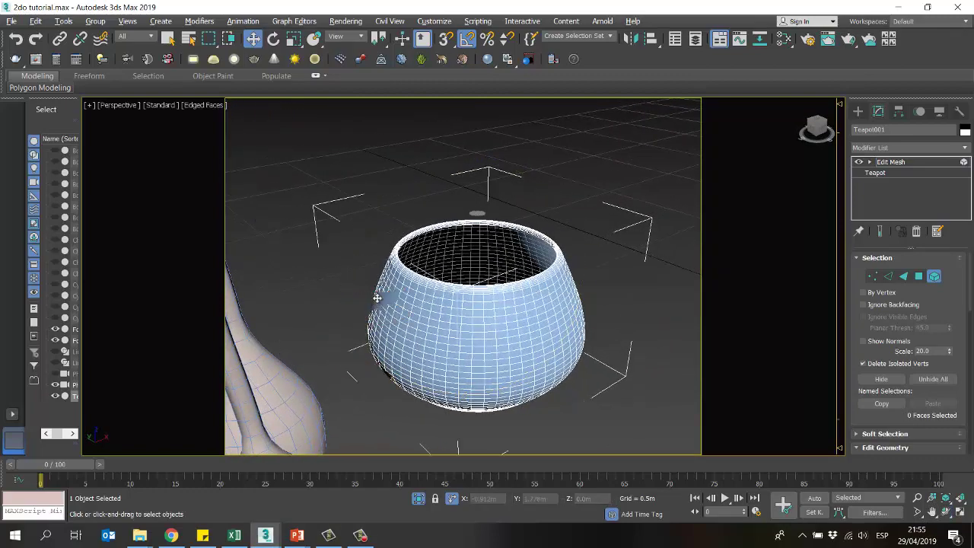
Step: Try to move the leftover cap above the rim as an element, and undo the move
left_click(477, 215)
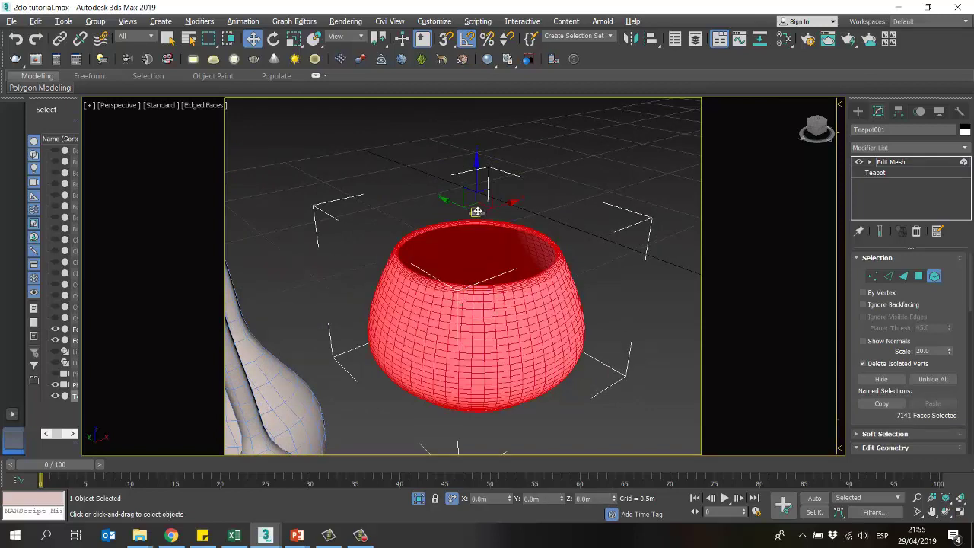
left_click_drag(477, 215, 604, 243)
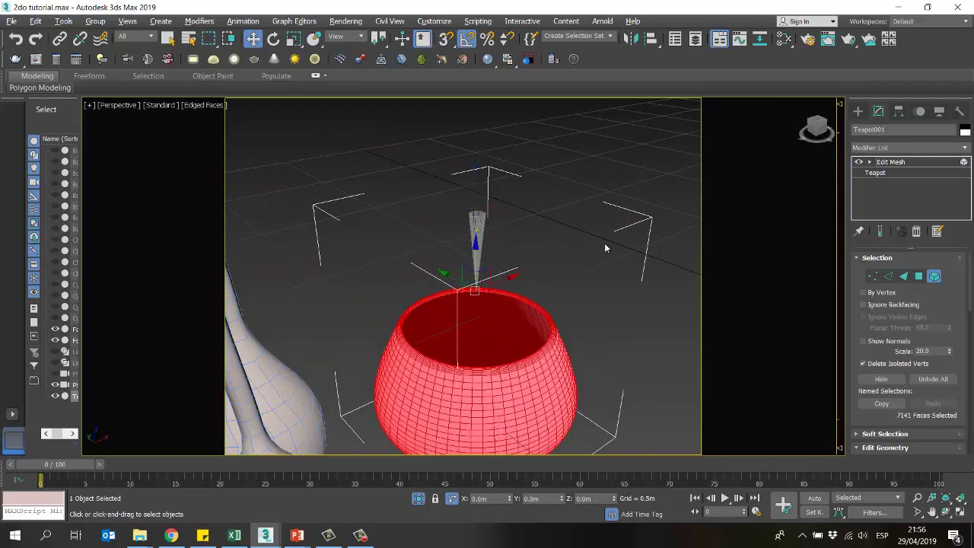
key("ctrl+z")
left_click(628, 258)
left_click(515, 305)
left_click(668, 351)
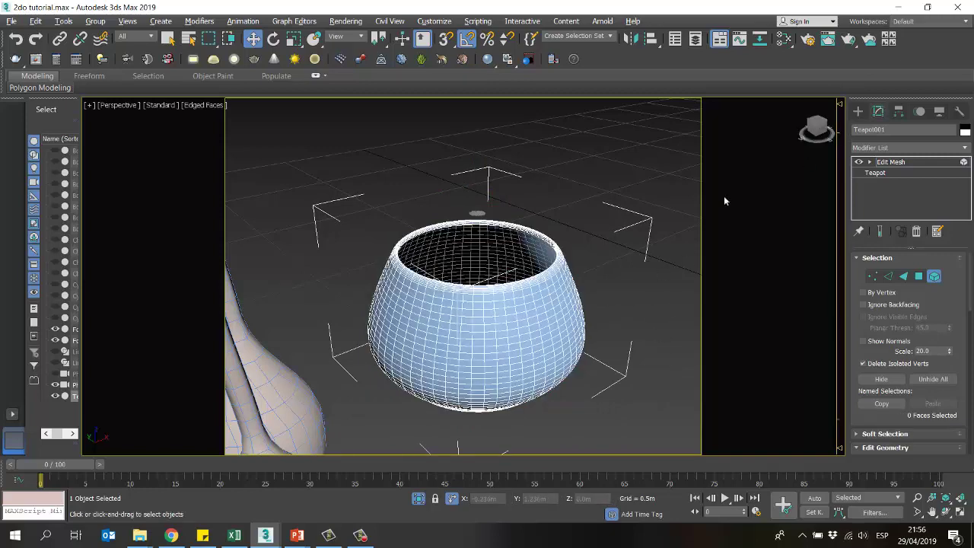
Step: Leave the Element sub-object level and restore the four-viewport layout with the whole teapot selected
left_click(858, 111)
left_click(597, 220)
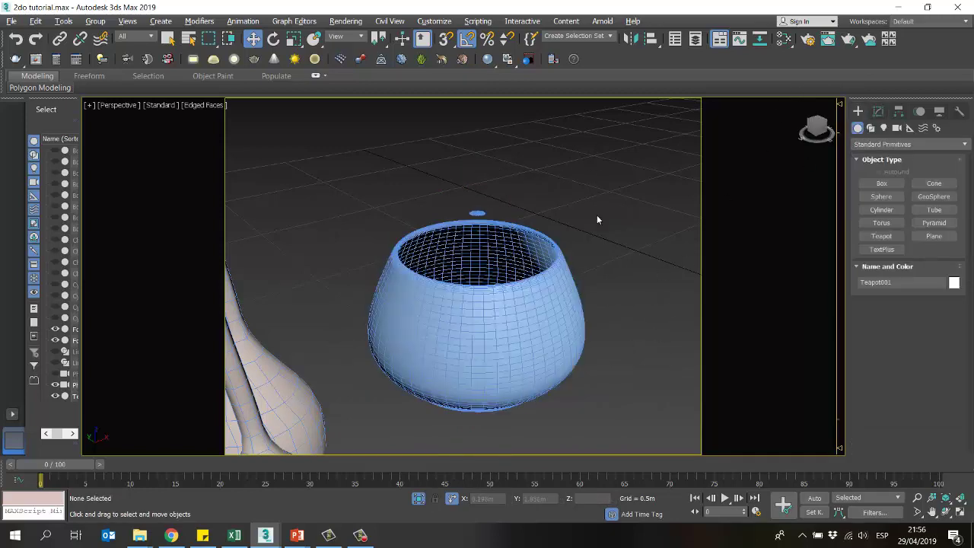
left_click(565, 278)
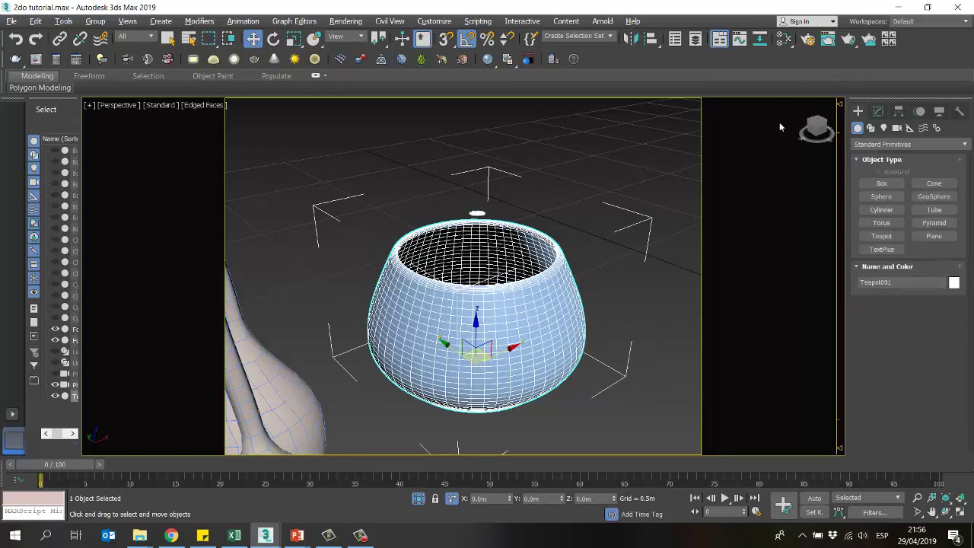
left_click(878, 111)
left_click(597, 155)
left_click(579, 253)
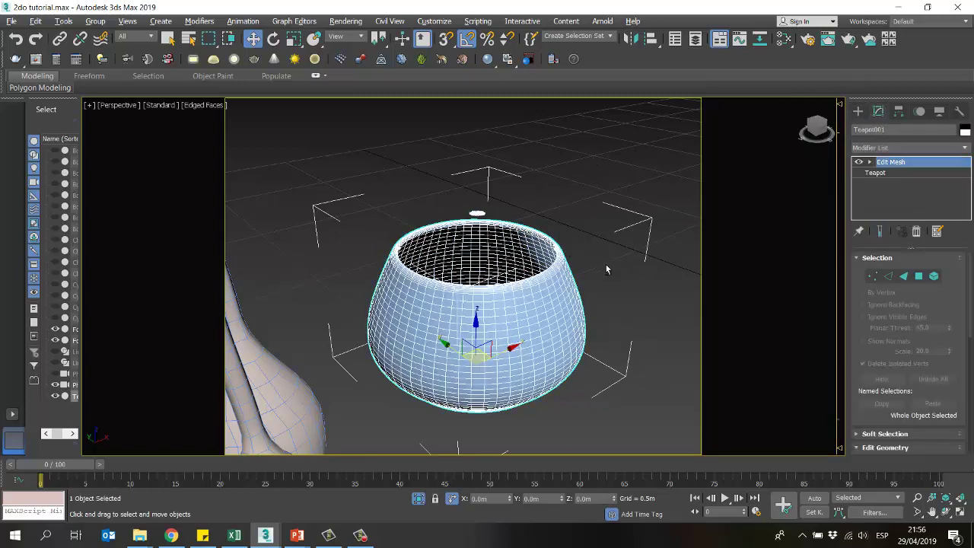
left_click(624, 171)
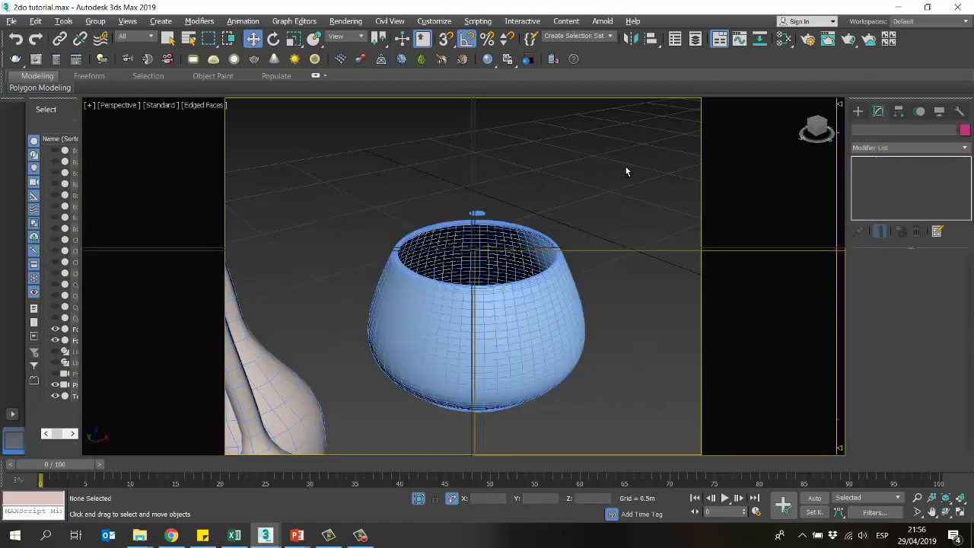
key("alt+w")
left_click(640, 197)
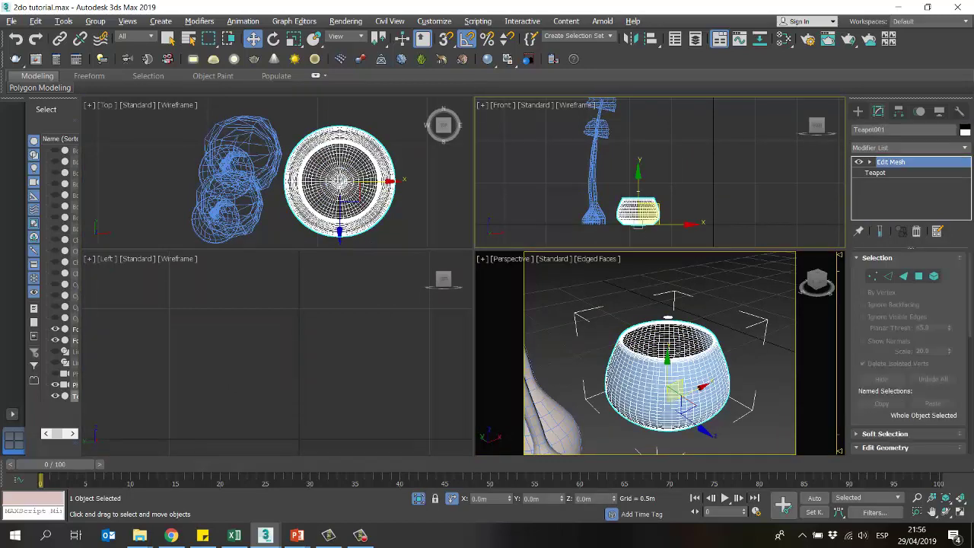
Step: Enter the Polygon sub-object level of the teapot's Edit Mesh modifier, with the leftover cap framed in the Front view
middle_click_drag(352, 193, 367, 173)
scroll(635, 194, "up", 8)
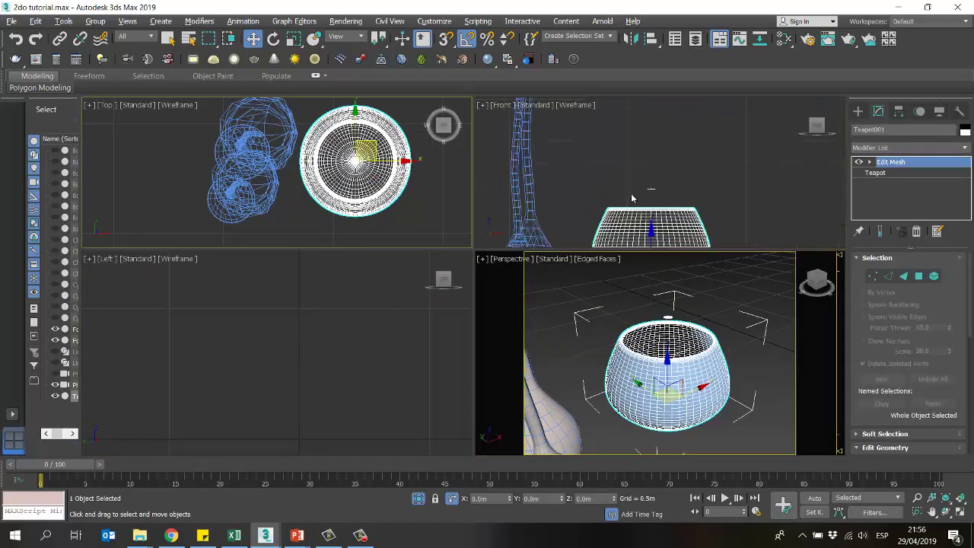
middle_click_drag(660, 355, 673, 335, "alt")
scroll(672, 335, "up", 5)
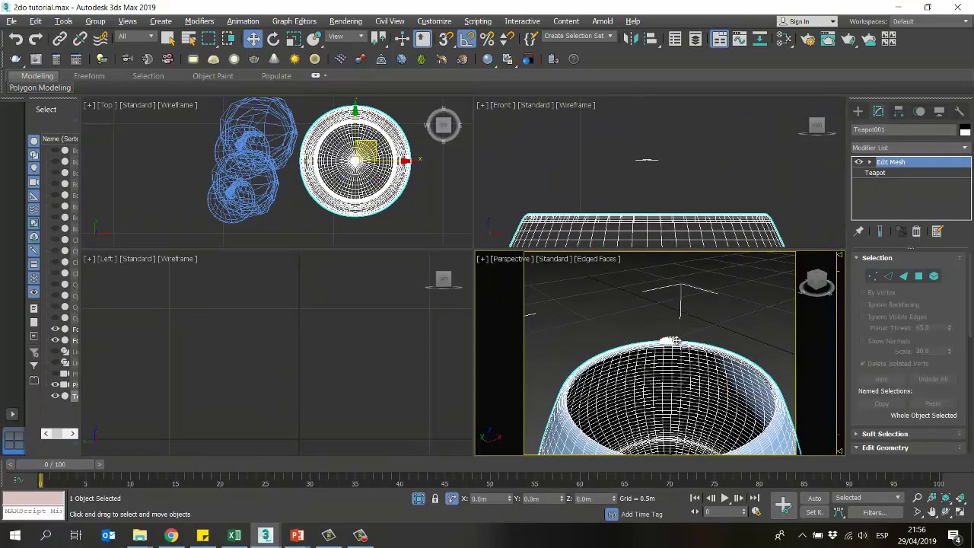
scroll(703, 207, "up", 1)
left_click(755, 159)
left_click(749, 215)
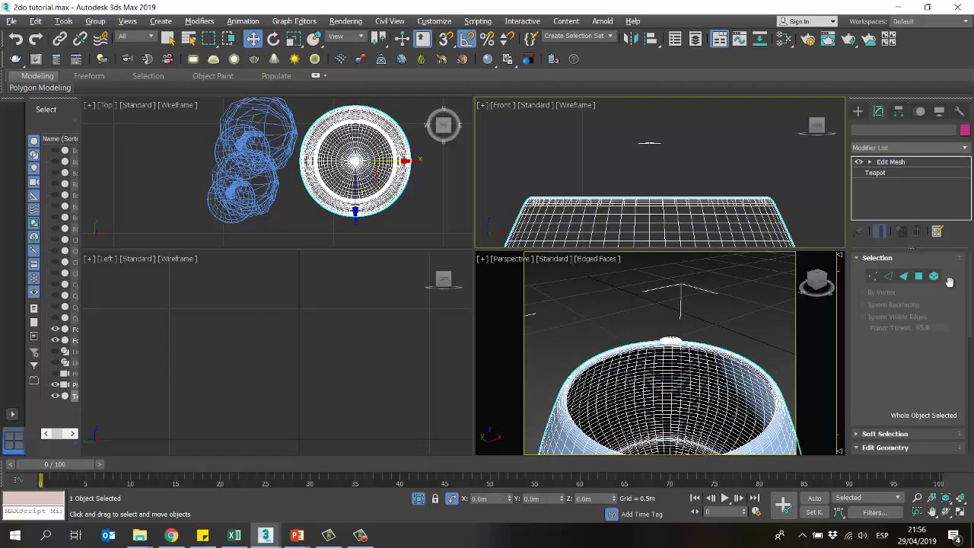
left_click(919, 278)
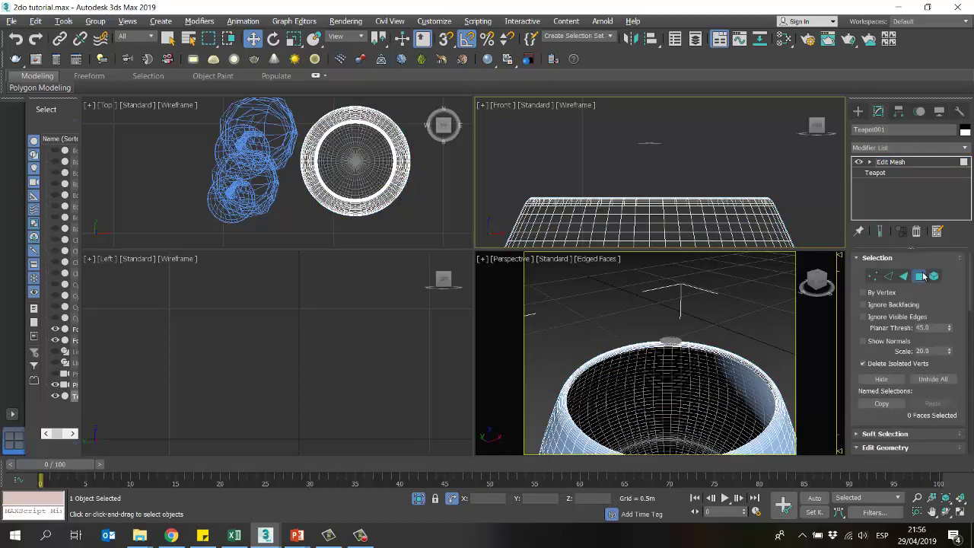
Step: Delete the polygons of the small leftover cap floating above the pot's rim
left_click_drag(728, 127, 584, 164)
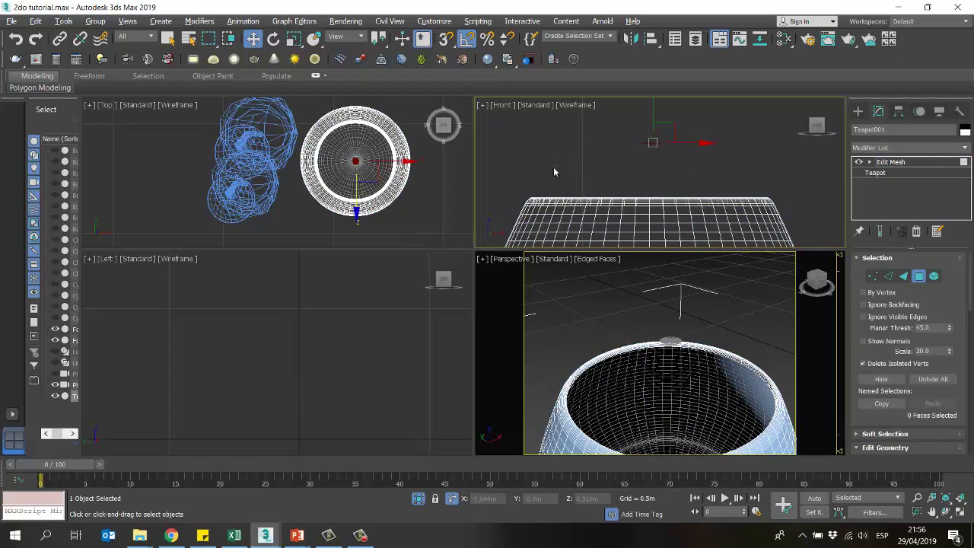
middle_click_drag(730, 168, 758, 190)
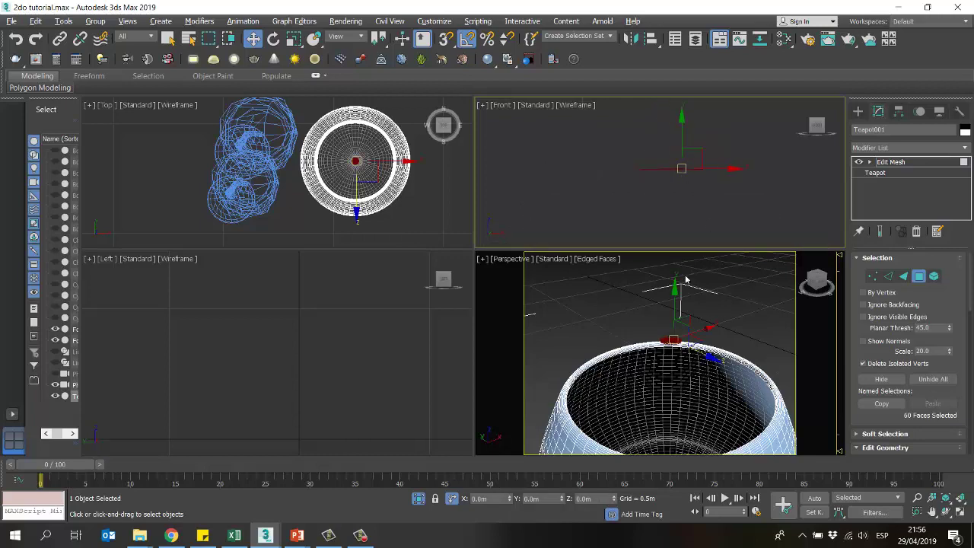
middle_click_drag(692, 267, 665, 354)
middle_click(715, 164)
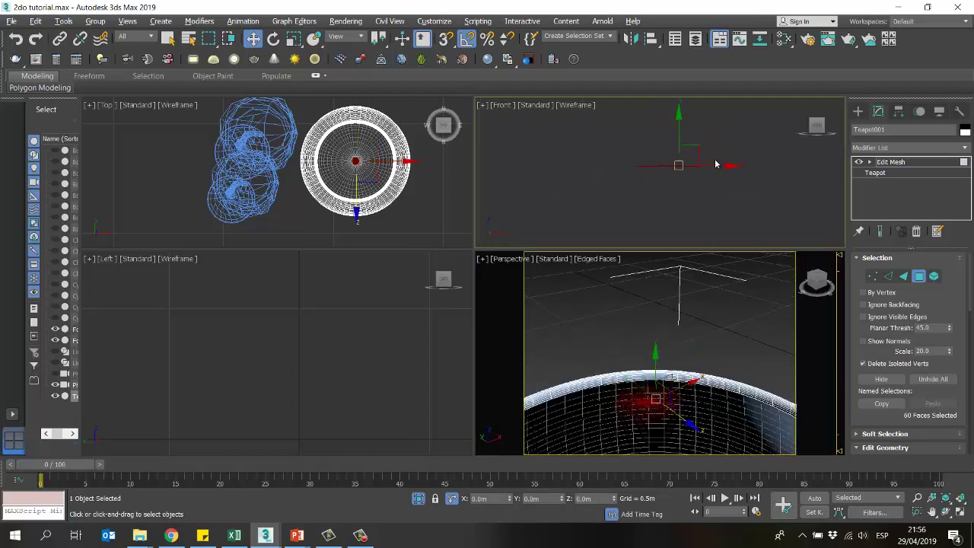
left_click(716, 163)
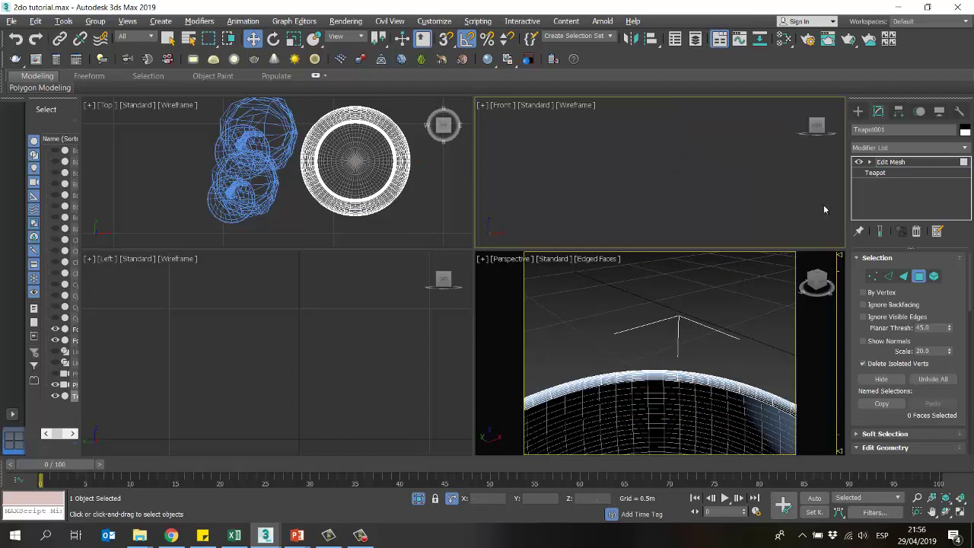
Step: Leave the Polygon sub-object level and select the whole pot in the Perspective view
left_click(857, 111)
left_click(734, 299)
scroll(692, 300, "down", 2)
scroll(692, 300, "down", 2)
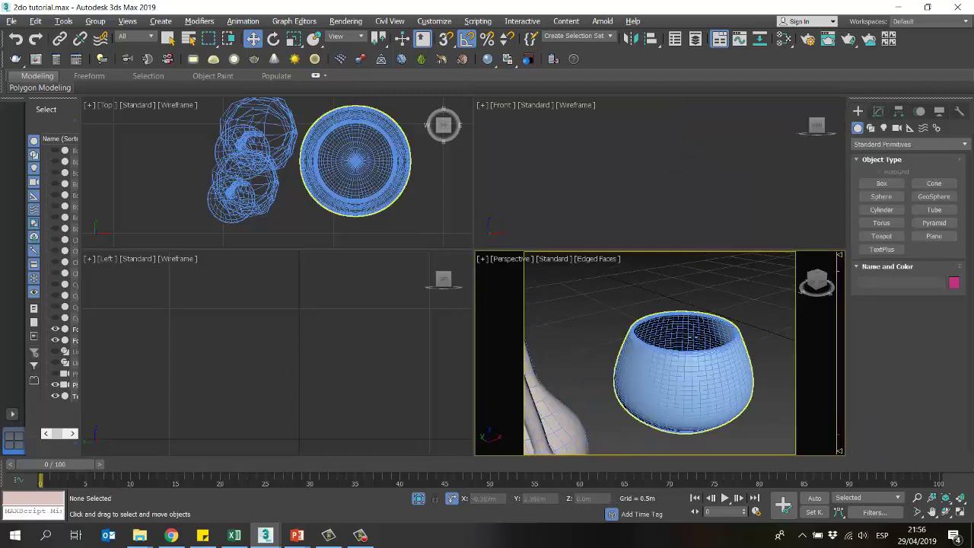
left_click(701, 349)
Step: Move the pot in the Top view so that it surrounds the bases of the Yucca trunks
left_click(663, 174)
left_click(384, 161)
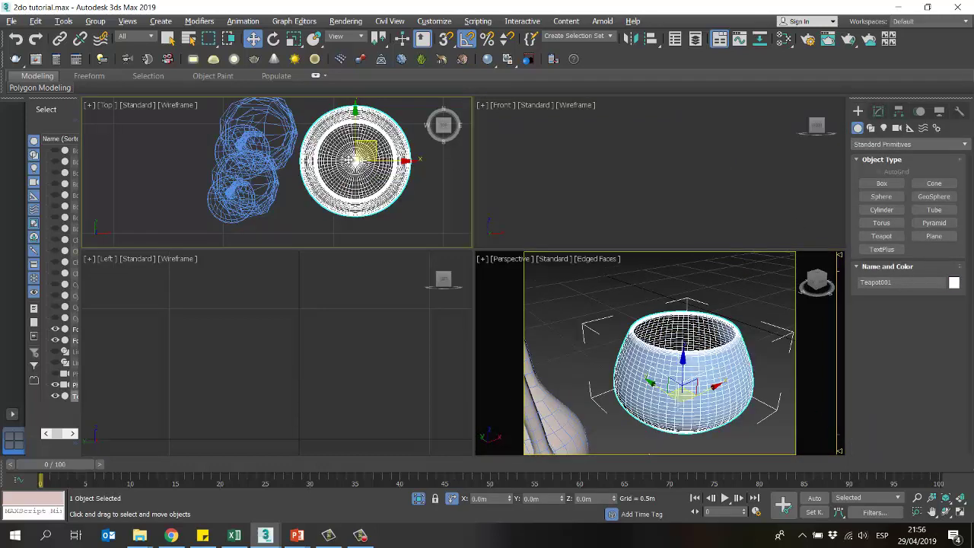
scroll(388, 156, "down", 3)
scroll(394, 146, "up", 3)
left_click_drag(396, 143, 289, 156)
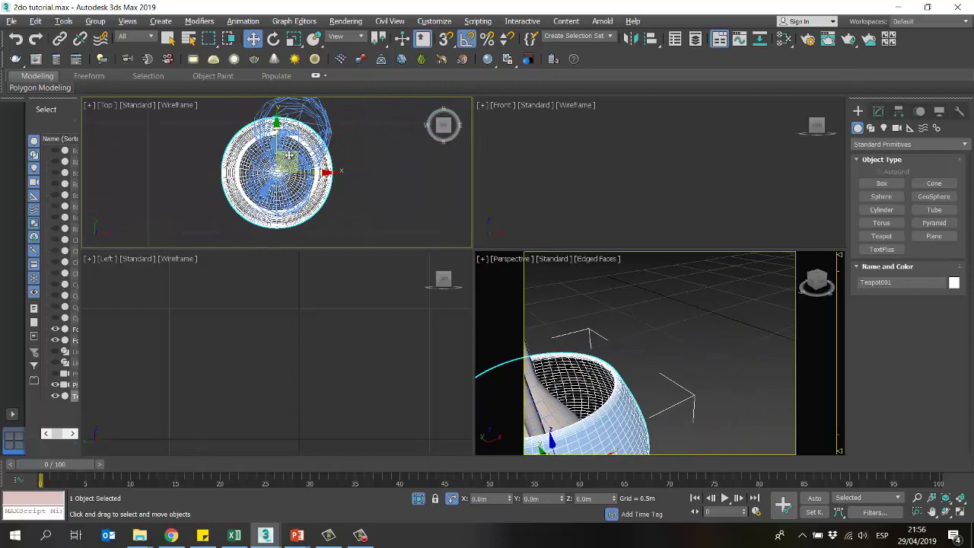
middle_click_drag(639, 357, 721, 322)
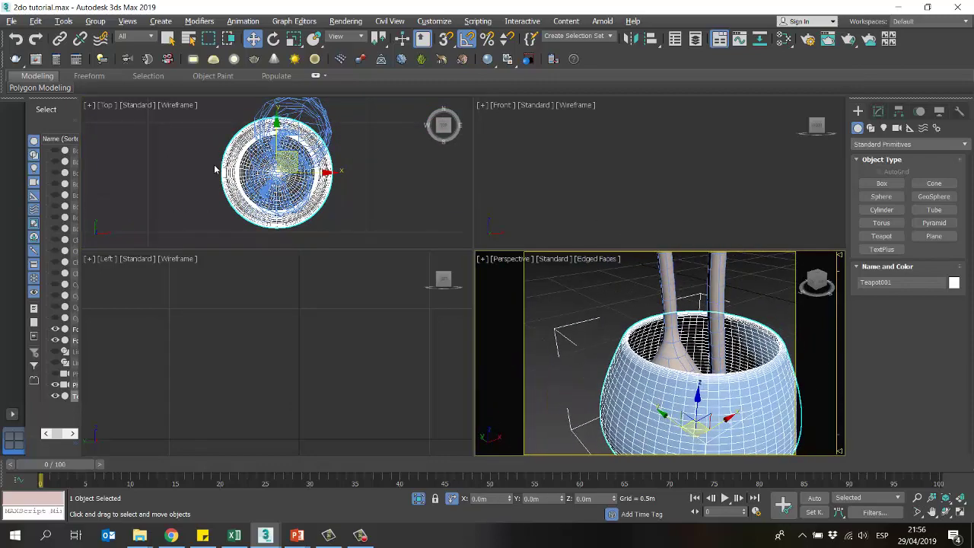
middle_click_drag(293, 146, 315, 152)
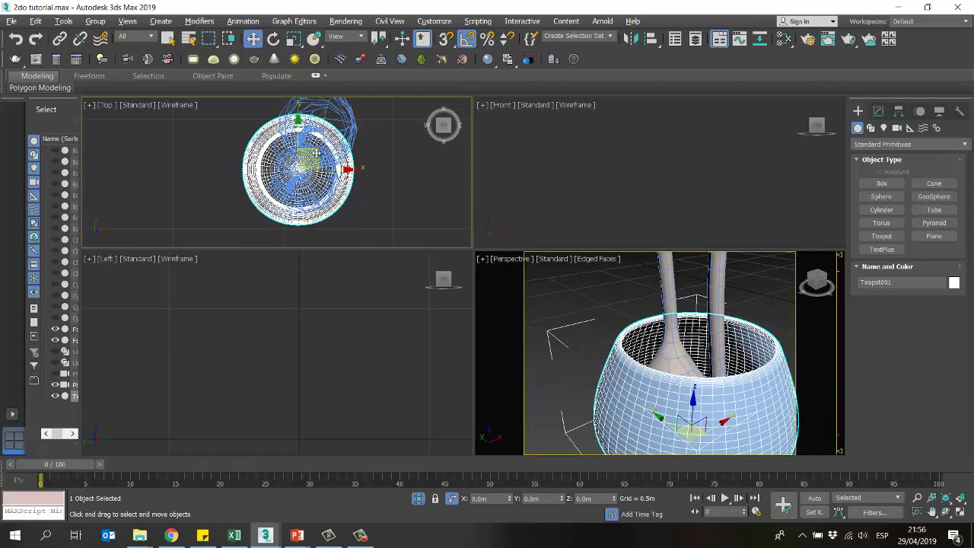
Step: Examine how the pot fits around the Yucca bases in enlarged Front and Perspective viewports, leaving the pot selected
key("z")
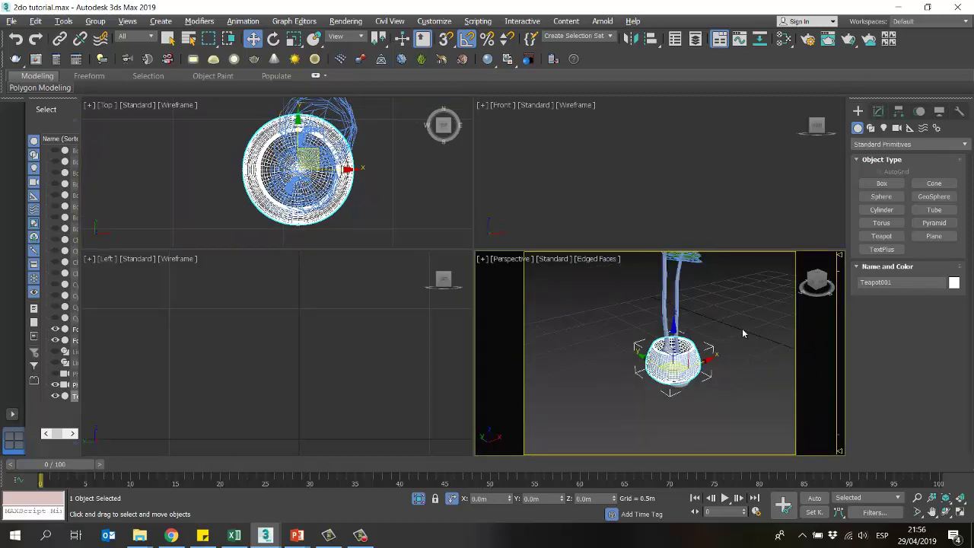
left_click(734, 332)
left_click(663, 302)
scroll(674, 301, "down", 3)
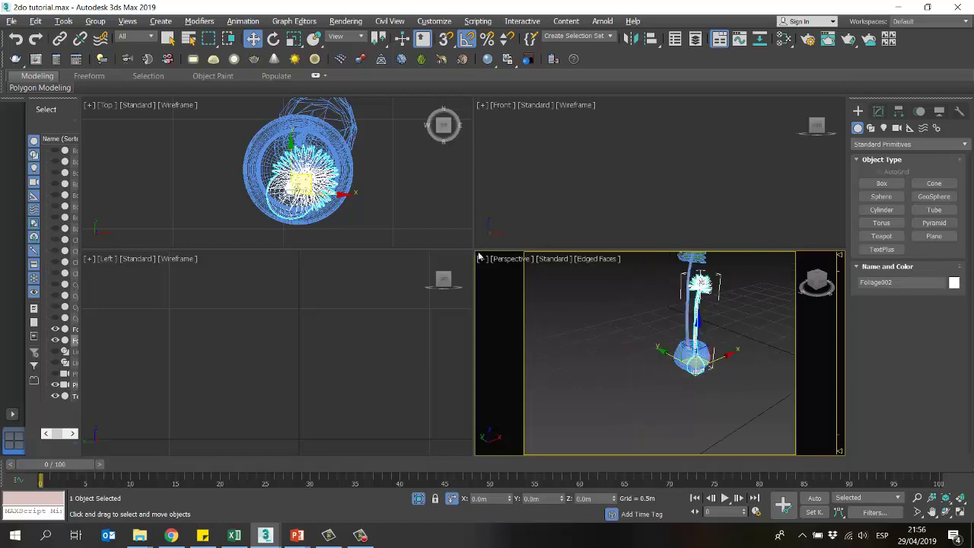
left_click_drag(473, 248, 380, 348)
key("z")
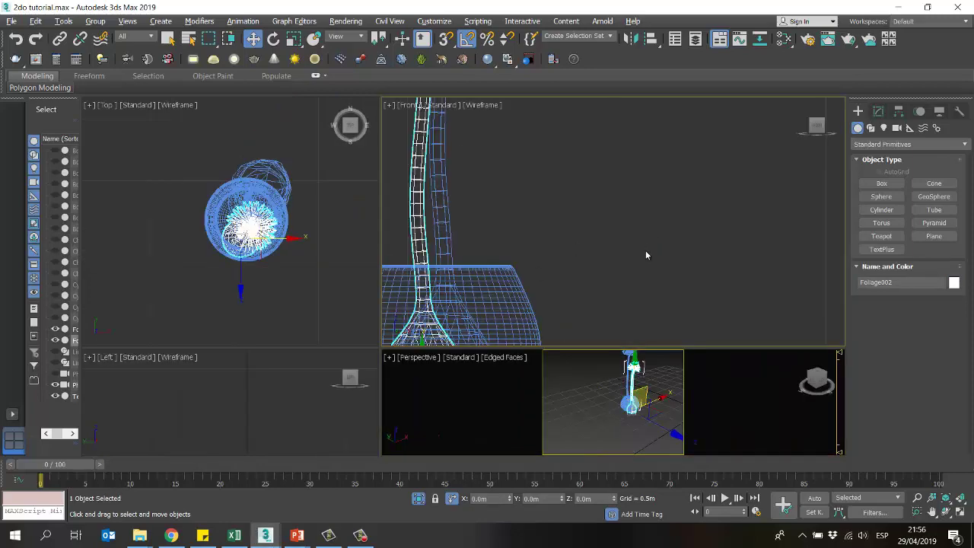
scroll(590, 265, "up", 6)
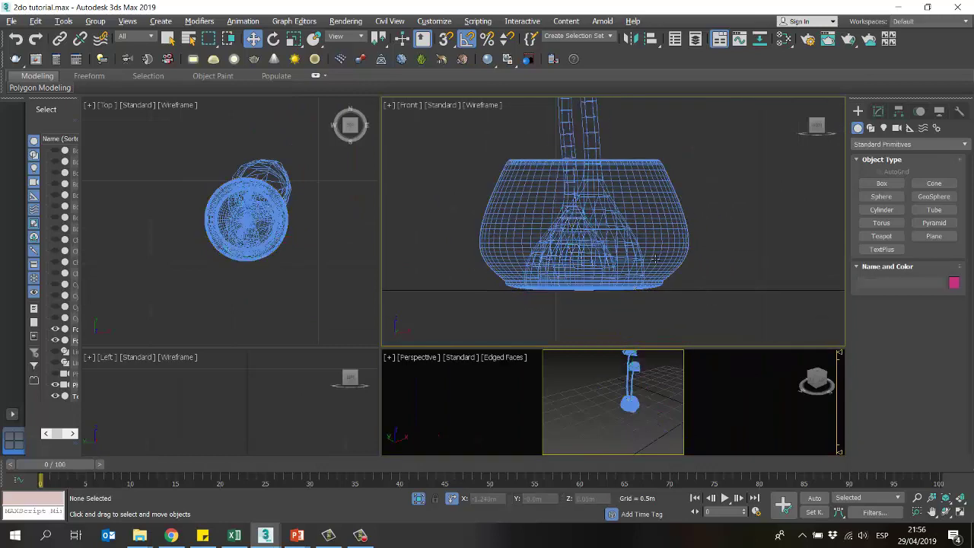
left_click(656, 235)
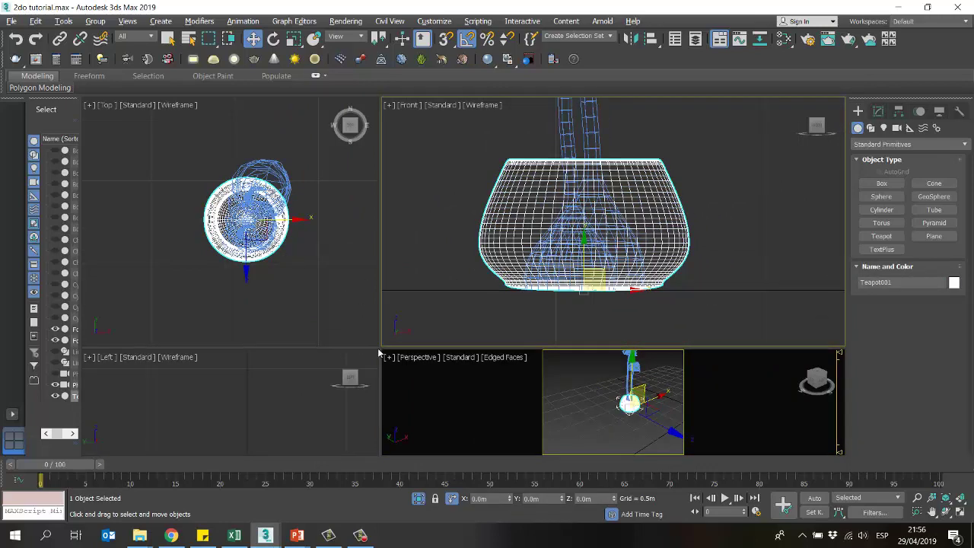
left_click_drag(375, 341, 417, 201)
scroll(681, 337, "up", 5)
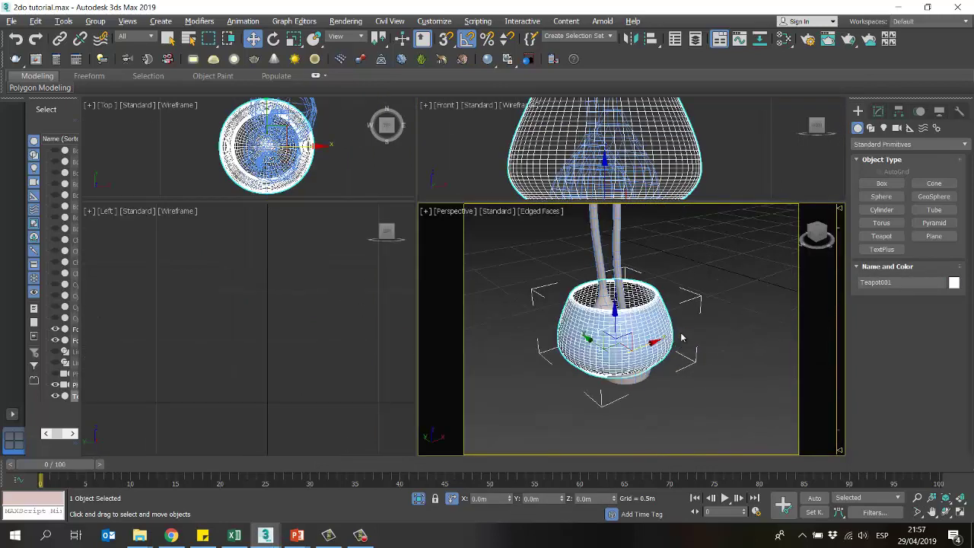
Step: Select the shorter Yucca and move it in the Top view so that its base sits inside the pot
scroll(681, 337, "up", 3)
left_click(611, 391)
left_click(622, 131)
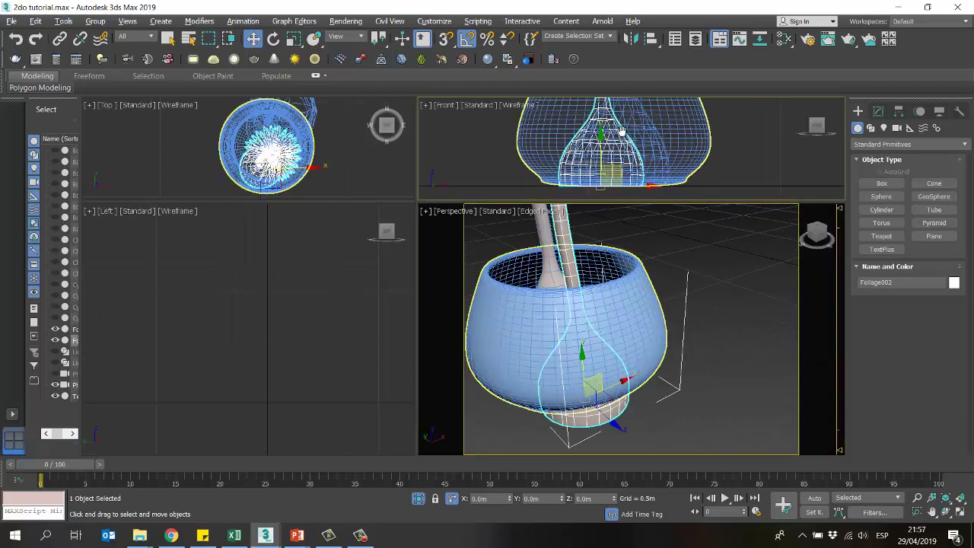
scroll(622, 131, "up", 1)
scroll(288, 147, "up", 2)
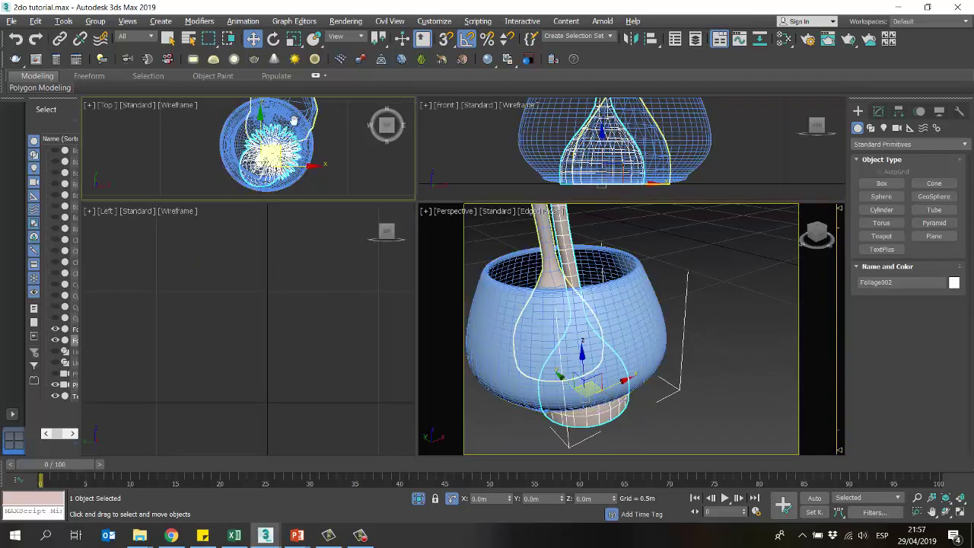
left_click_drag(287, 146, 286, 134)
key("ctrl+z")
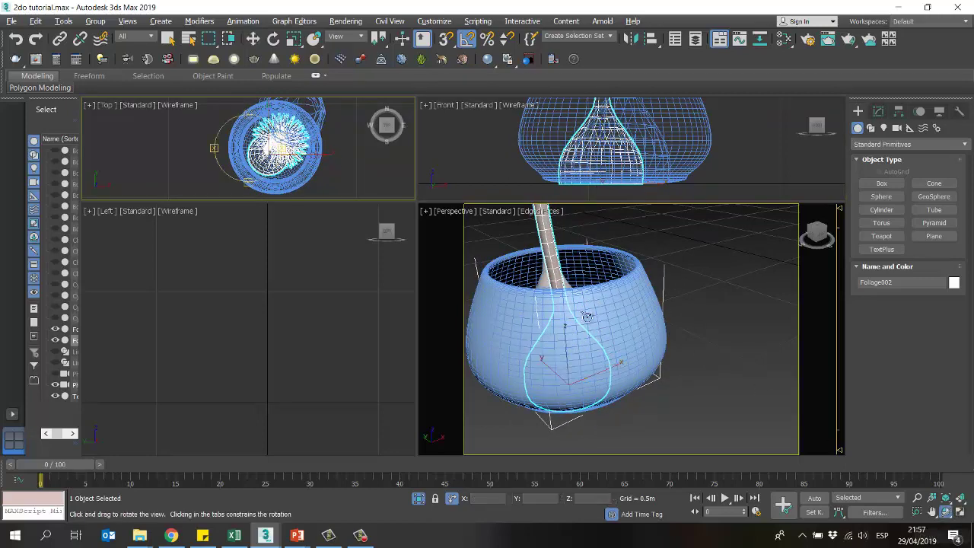
Step: Select the taller Yucca and move it in the Top view until its base fits inside the pot
left_click(945, 511)
left_click_drag(598, 327, 643, 319)
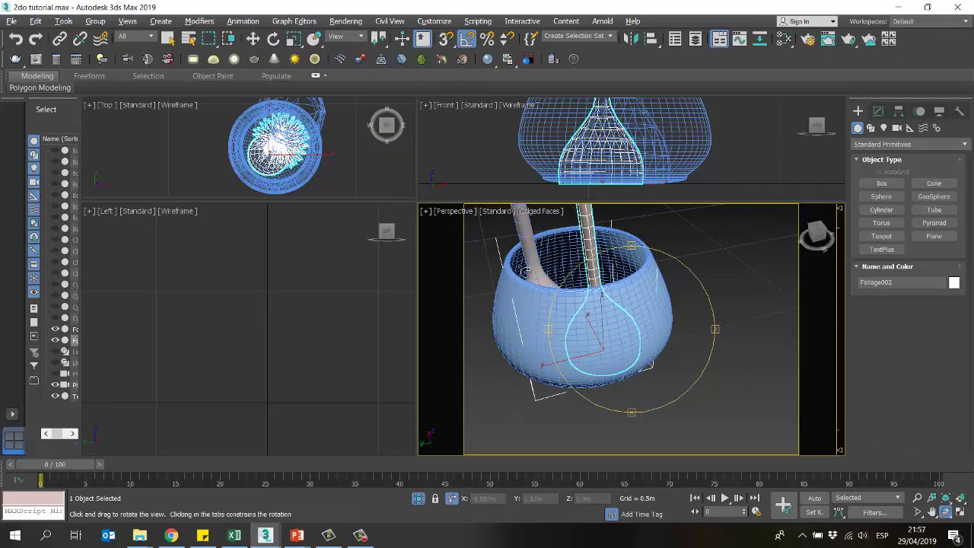
key("w")
left_click(529, 251)
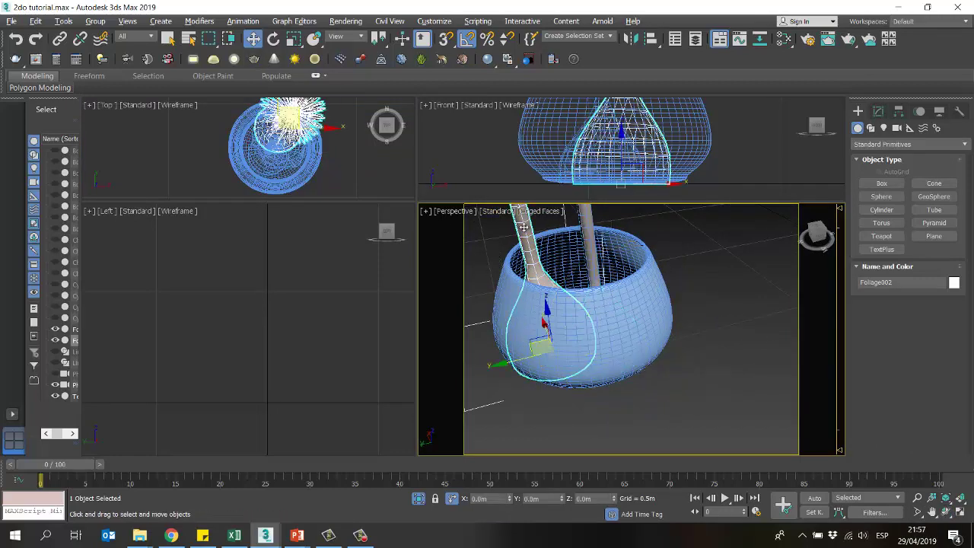
left_click_drag(297, 131, 296, 143)
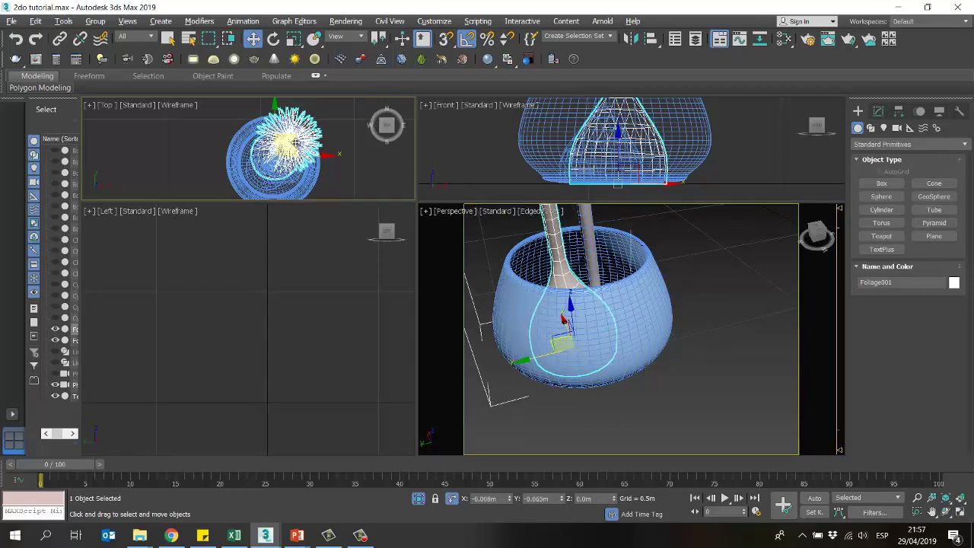
Step: Rotate the shorter Yucca about its vertical axis in the Top view to turn its crown away from the taller Yucca's
left_click(273, 39)
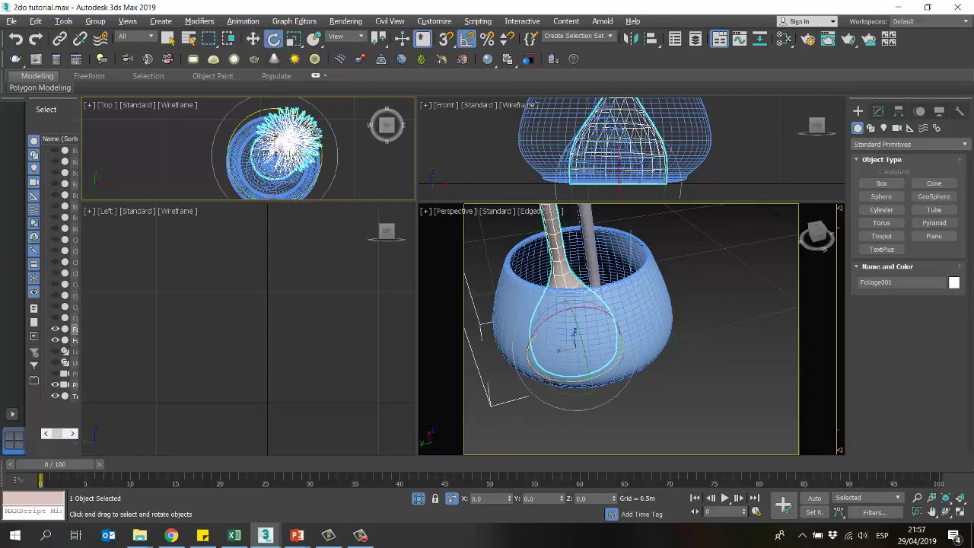
scroll(316, 168, "up", 1)
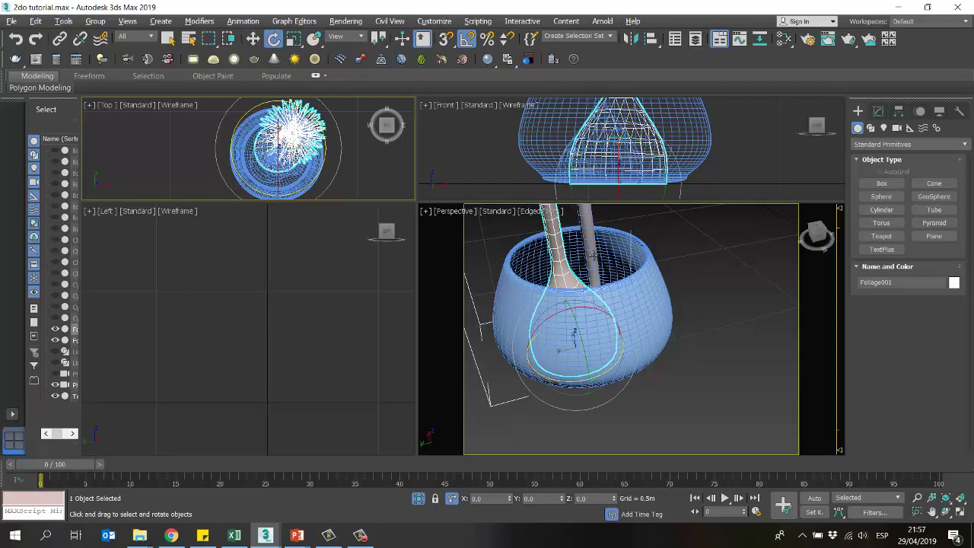
left_click_drag(591, 255, 491, 225, "shift")
left_click_drag(300, 127, 308, 128)
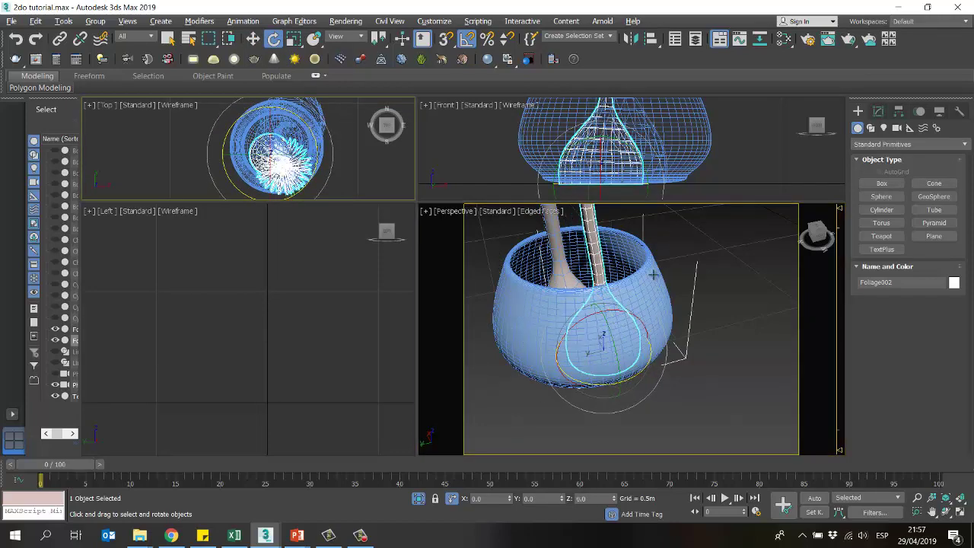
Step: Deselect everything and examine the whole potted Yucca arrangement from several angles in an enlarged Perspective viewport
scroll(423, 226, "up", 3)
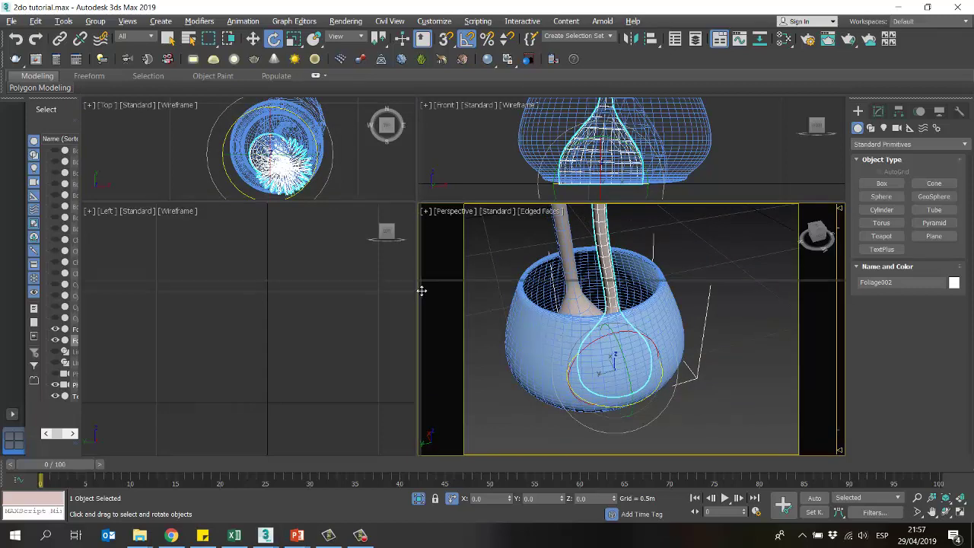
left_click_drag(415, 203, 423, 294)
scroll(645, 354, "down", 5)
scroll(645, 354, "up", 6)
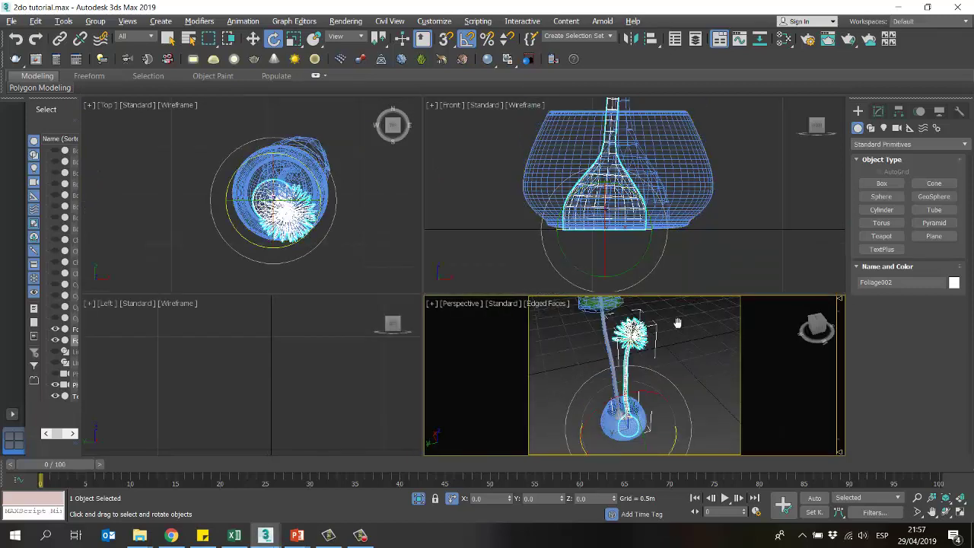
left_click(555, 342)
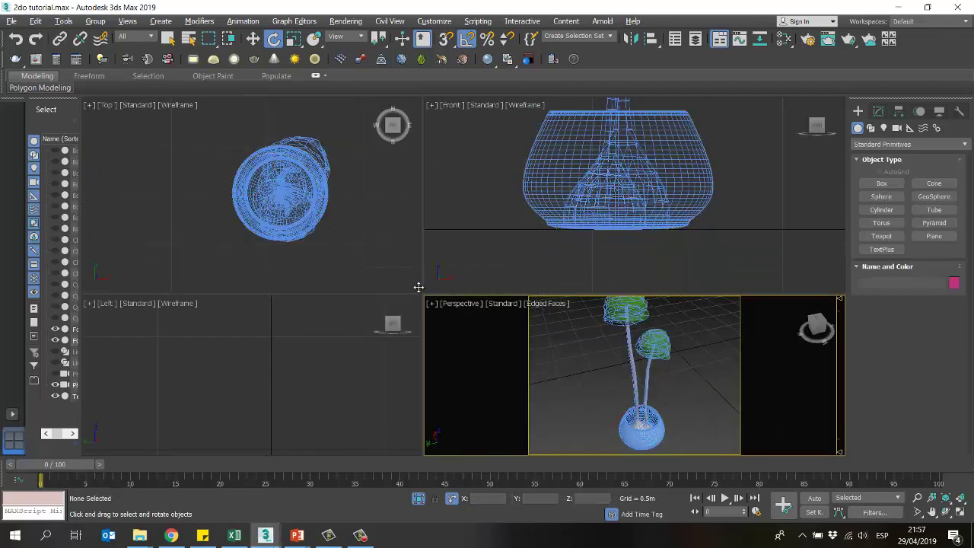
left_click_drag(419, 287, 333, 175)
scroll(641, 369, "up", 2)
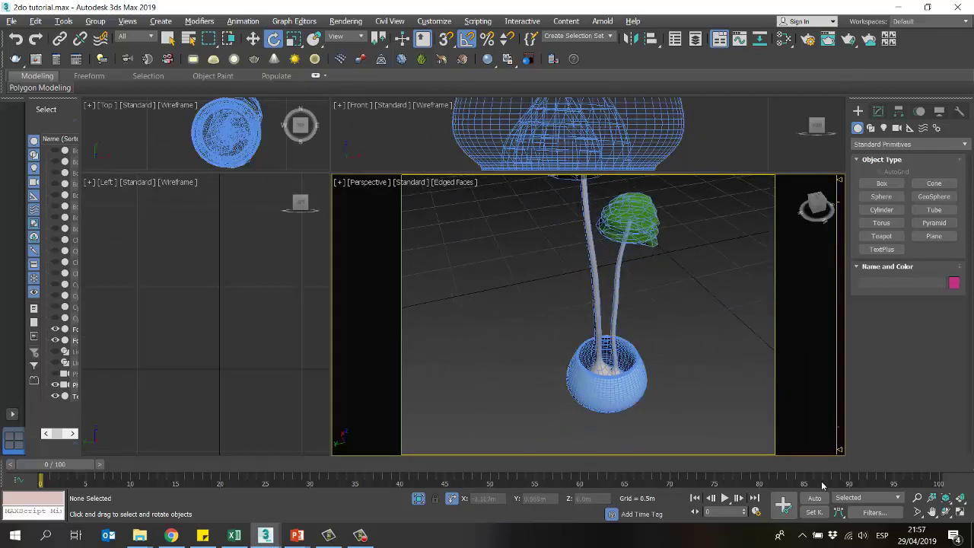
left_click(943, 512)
left_click_drag(608, 337, 540, 327)
left_click_drag(601, 319, 608, 351)
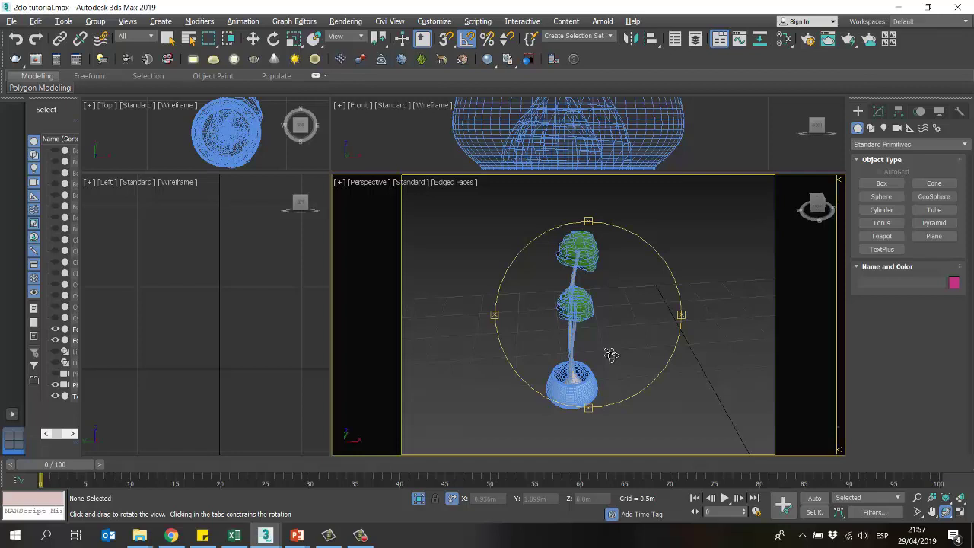
Step: Select the pot and stretch it taller along its vertical axis with non-uniform Scale in the Front view
key("e")
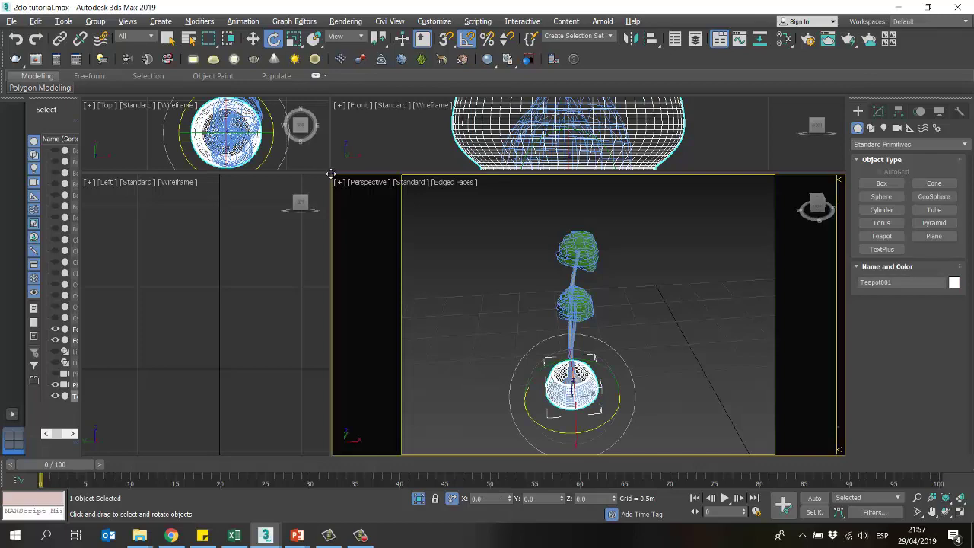
middle_click_drag(595, 414, 602, 387)
scroll(602, 386, "up", 5)
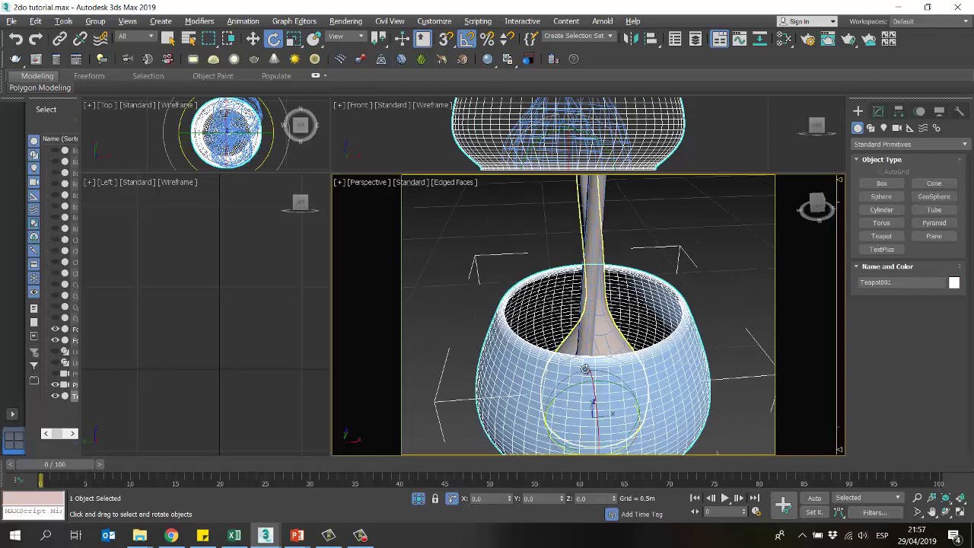
scroll(603, 386, "down", 1)
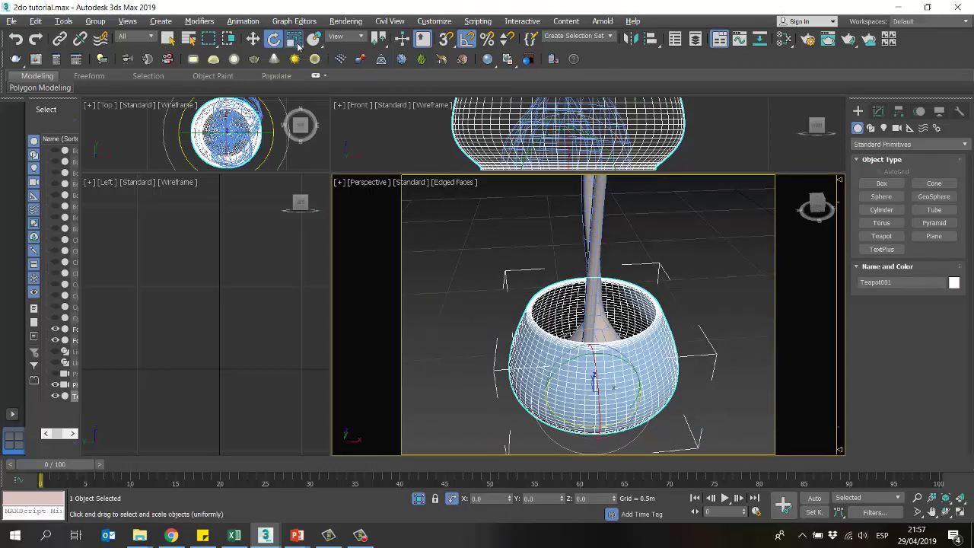
left_click(293, 40)
left_click_drag(326, 288, 326, 334)
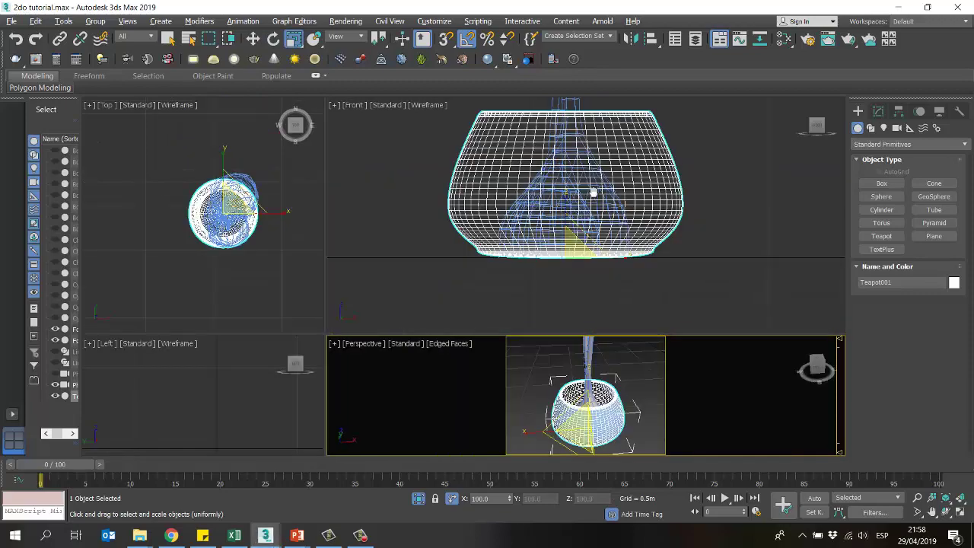
scroll(578, 194, "down", 2)
key("ctrl+e")
left_click_drag(576, 209, 584, 195)
key("ctrl+e")
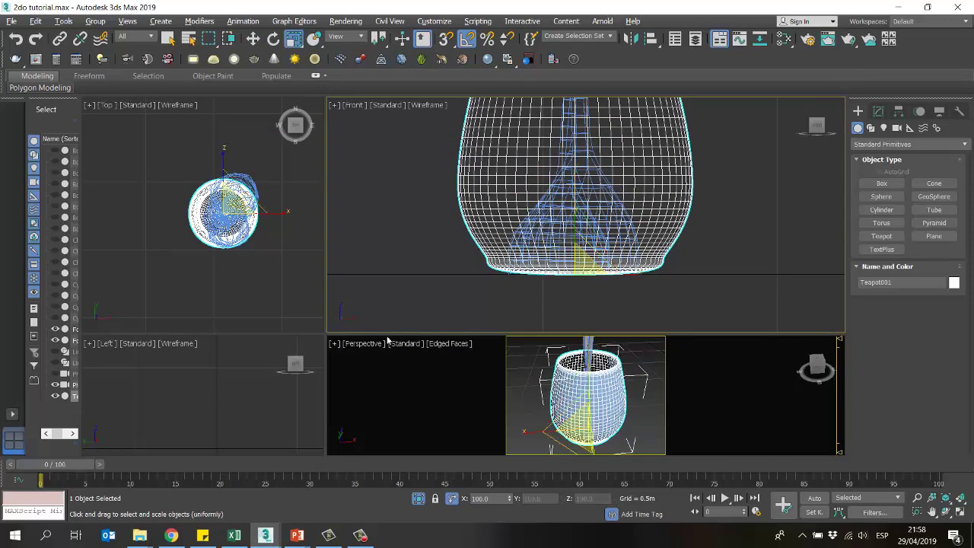
Step: Fine-tune the pot's height in the Front view with non-uniform Scale, making it slightly shorter, and enlarge the Perspective viewport
scroll(559, 202, "down", 5)
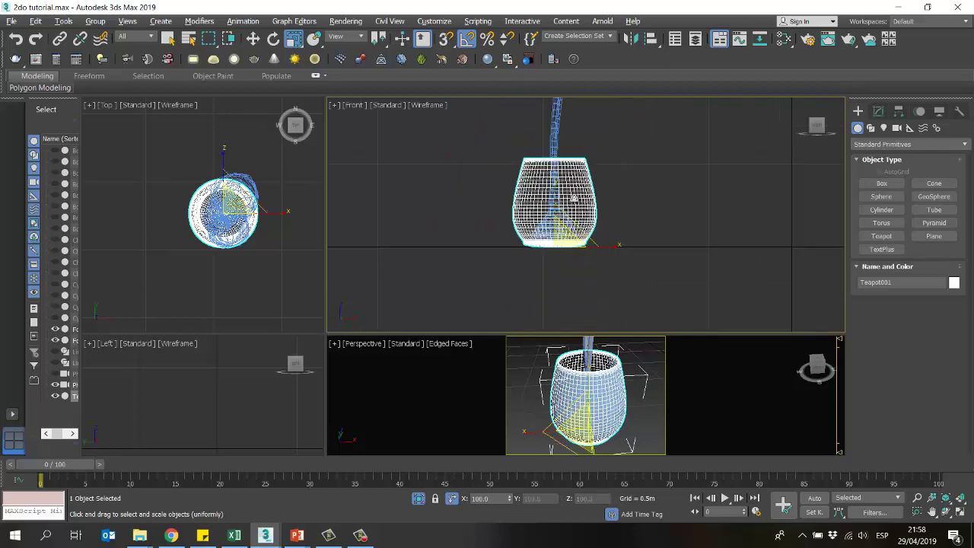
key("ctrl+e")
left_click_drag(555, 200, 553, 199)
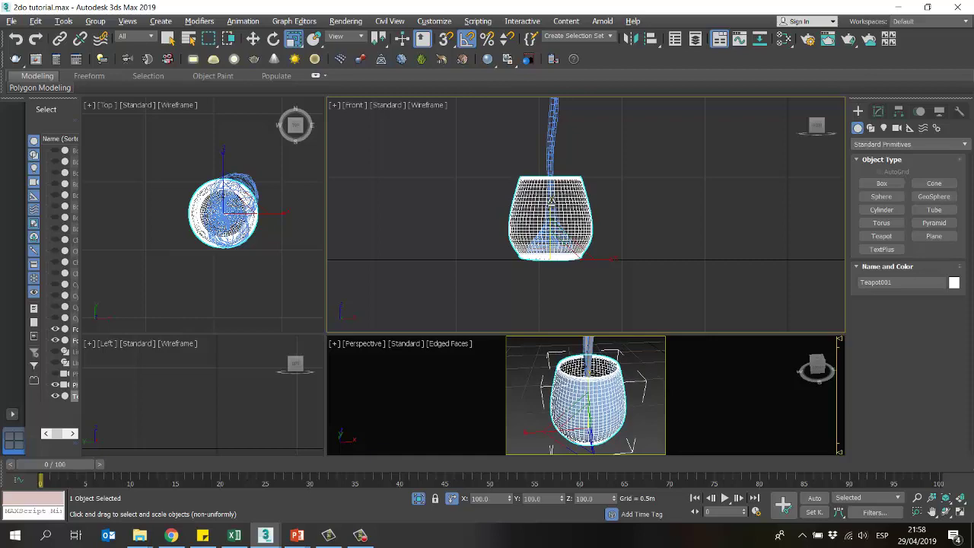
key("ctrl+e")
left_click_drag(323, 336, 301, 214)
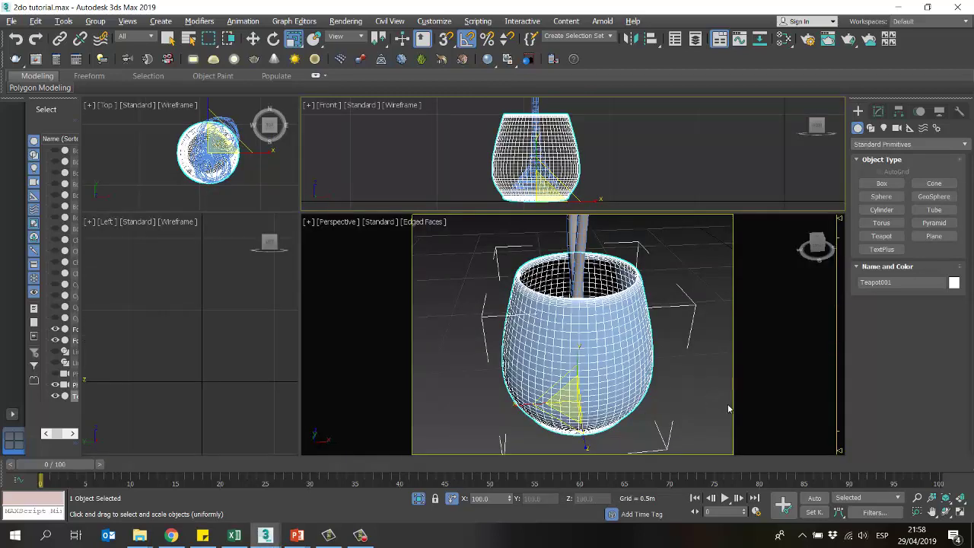
Step: Examine the reshaped pot's proportions against the plant in the Perspective and Front views
scroll(620, 358, "down", 6)
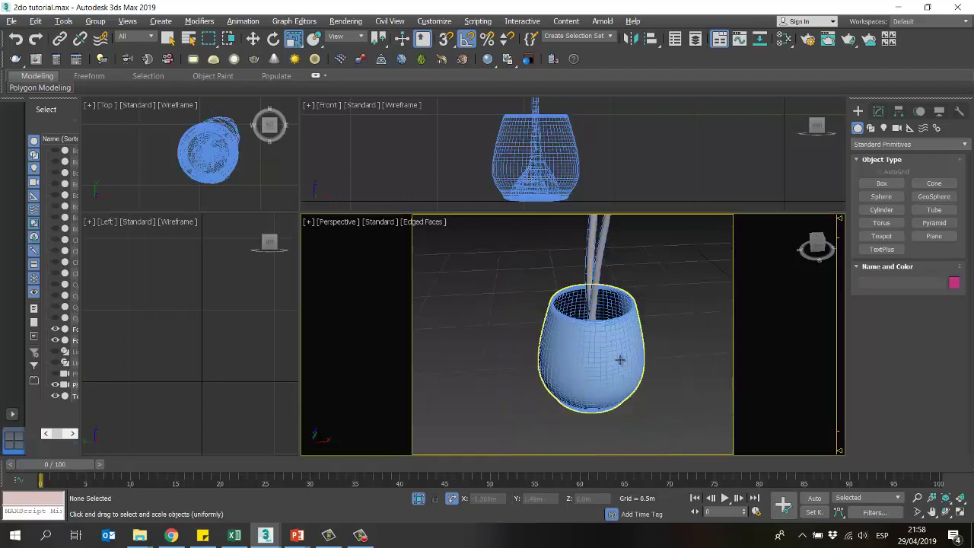
left_click(689, 391)
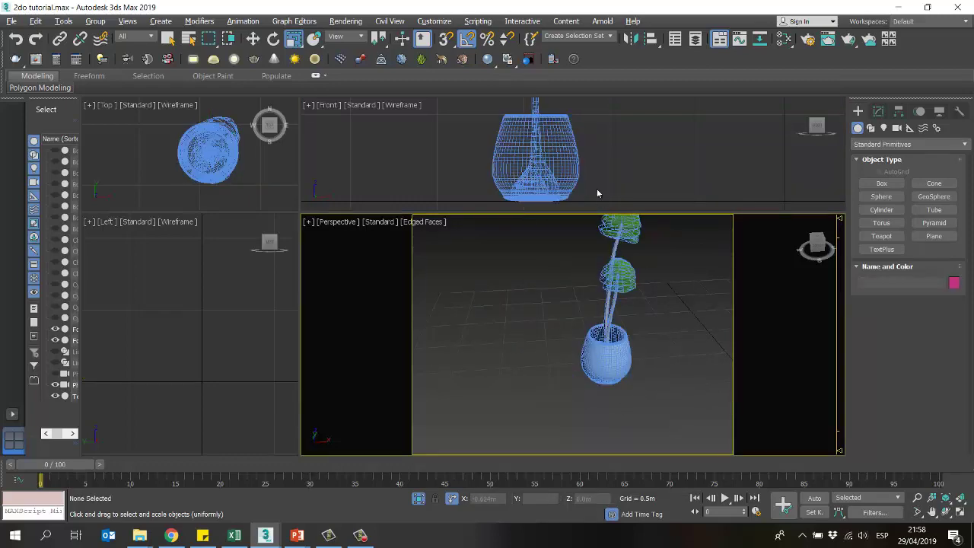
scroll(608, 179, "down", 5)
scroll(615, 179, "up", 6)
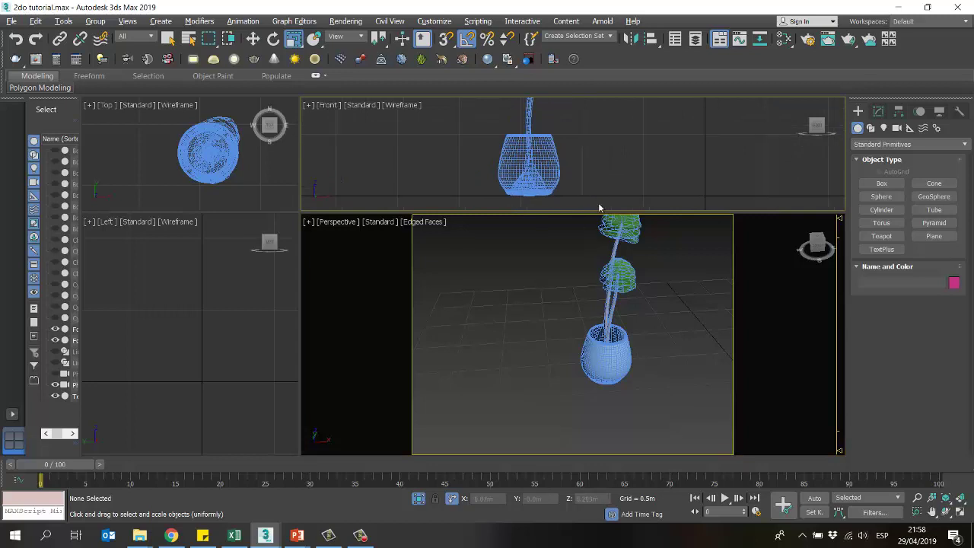
left_click(618, 364)
left_click(679, 363)
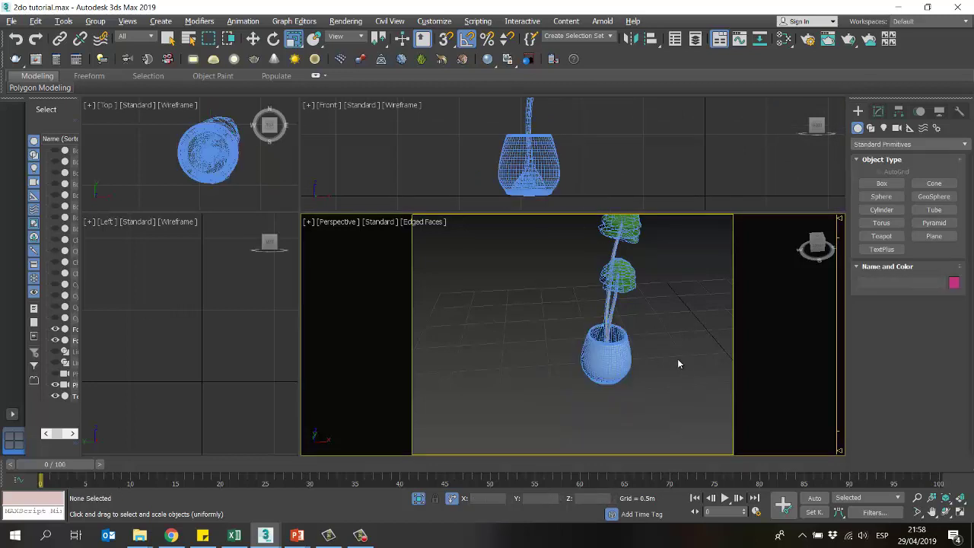
middle_click_drag(695, 333, 557, 365, "alt")
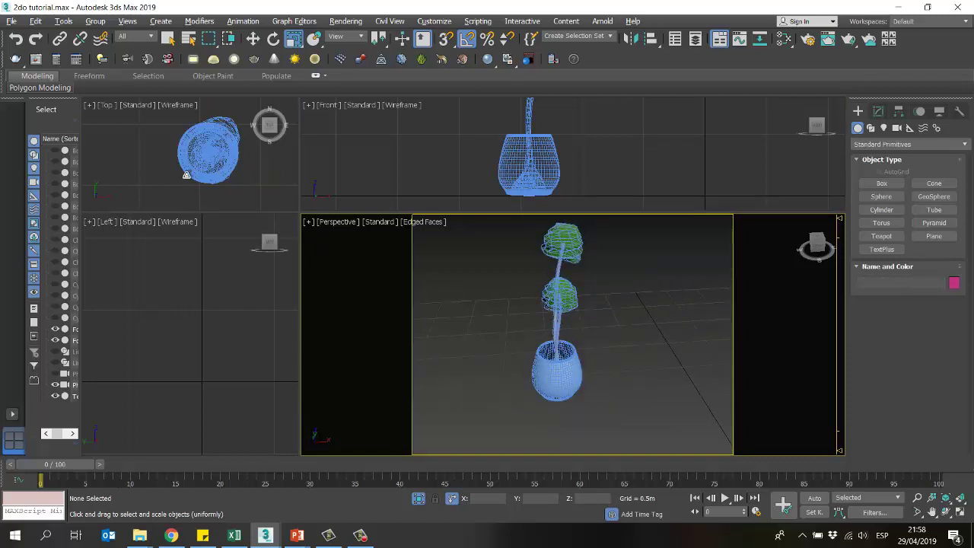
left_click(187, 174)
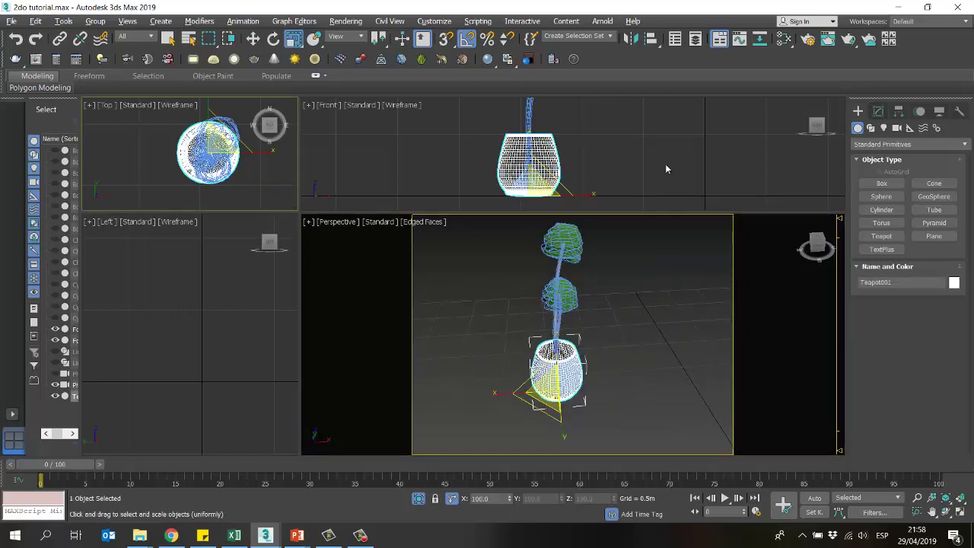
left_click(630, 324)
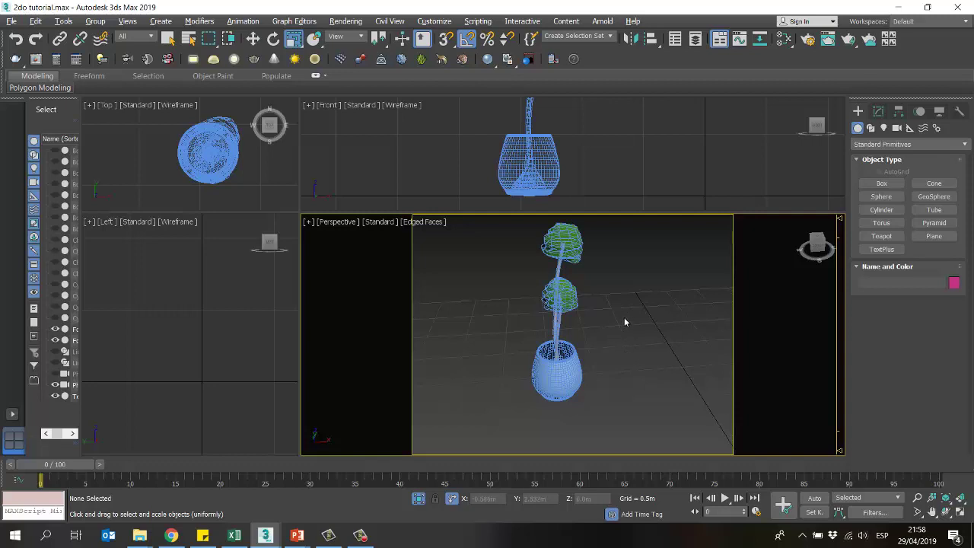
Step: Group the pot, stems and foliage together under the name maceta_planta
left_click_drag(627, 320, 486, 437)
left_click_drag(641, 289, 500, 407)
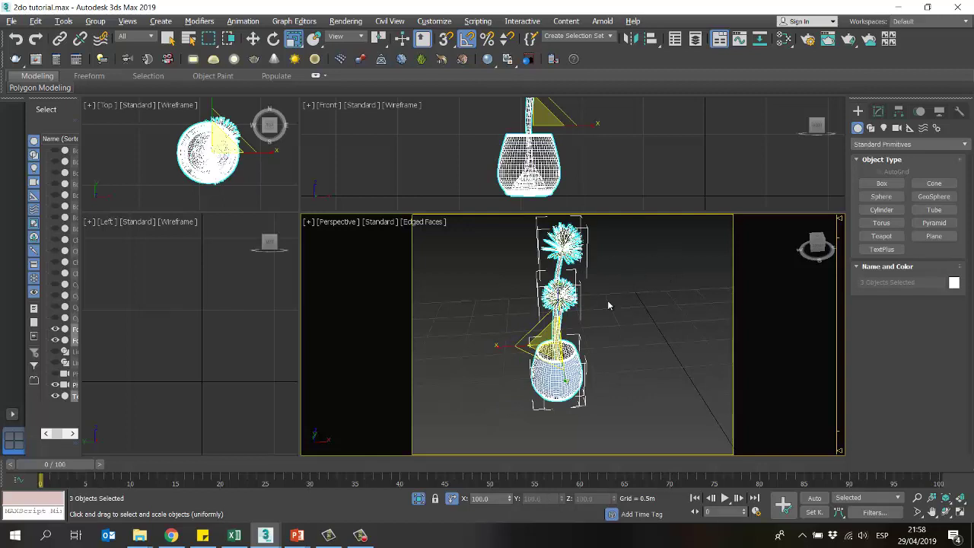
left_click_drag(637, 301, 492, 380)
left_click_drag(641, 305, 489, 412)
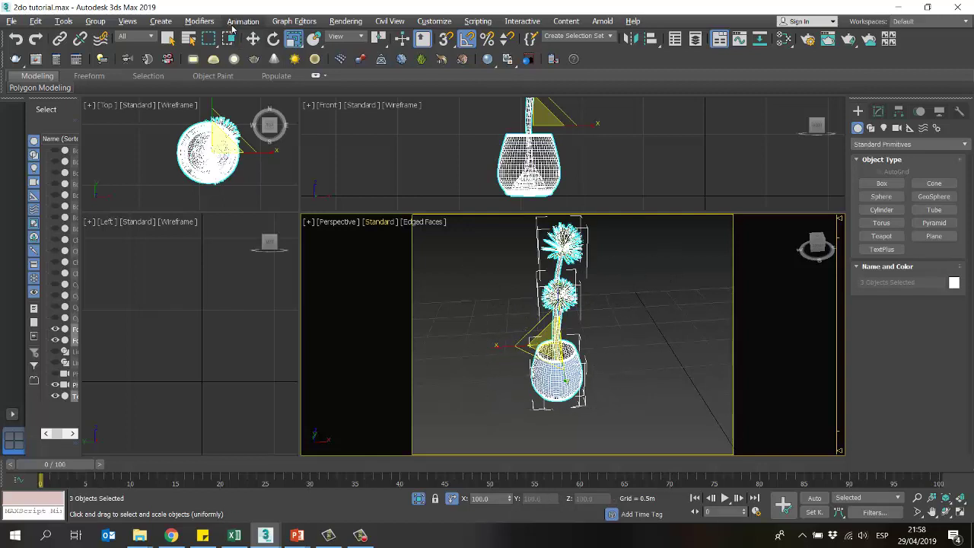
left_click(254, 41)
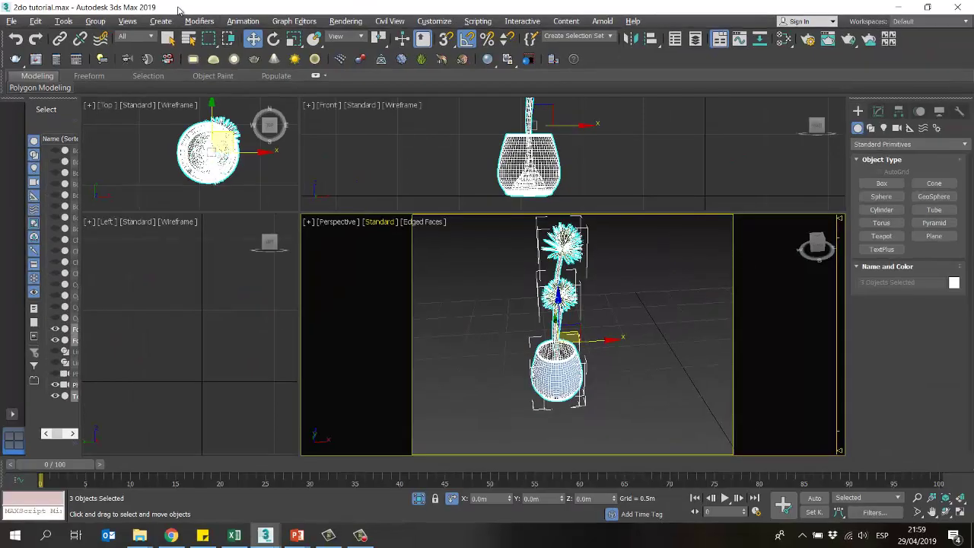
left_click(190, 42)
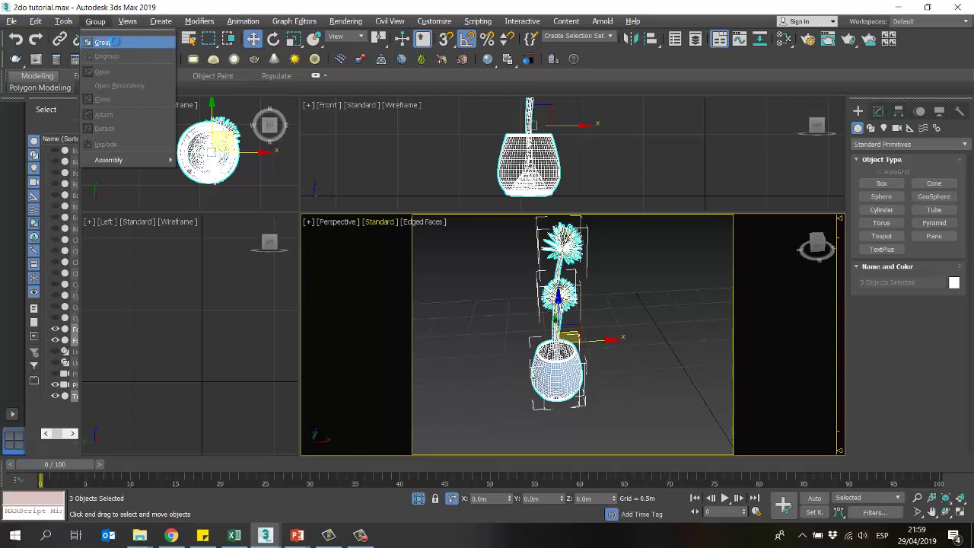
left_click(105, 43)
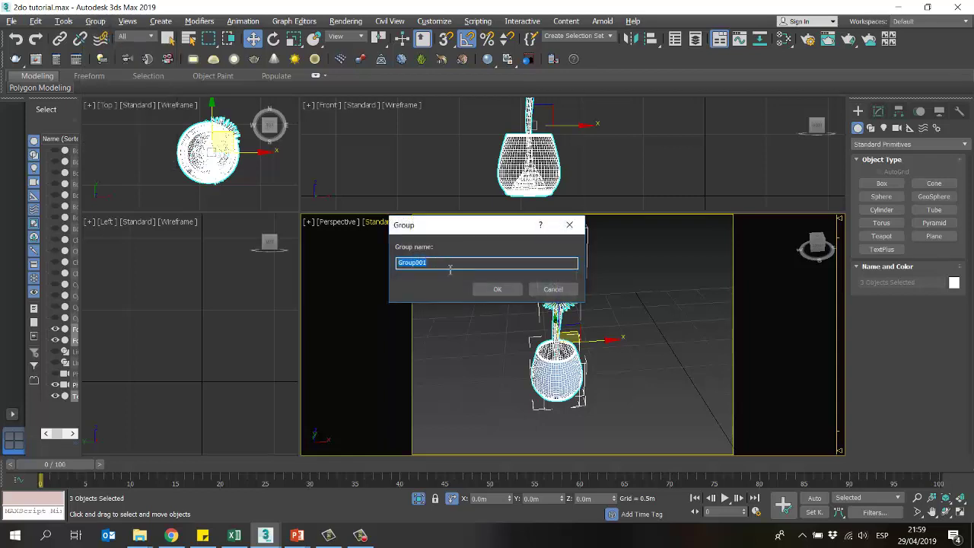
type("maceta_planta")
left_click(497, 289)
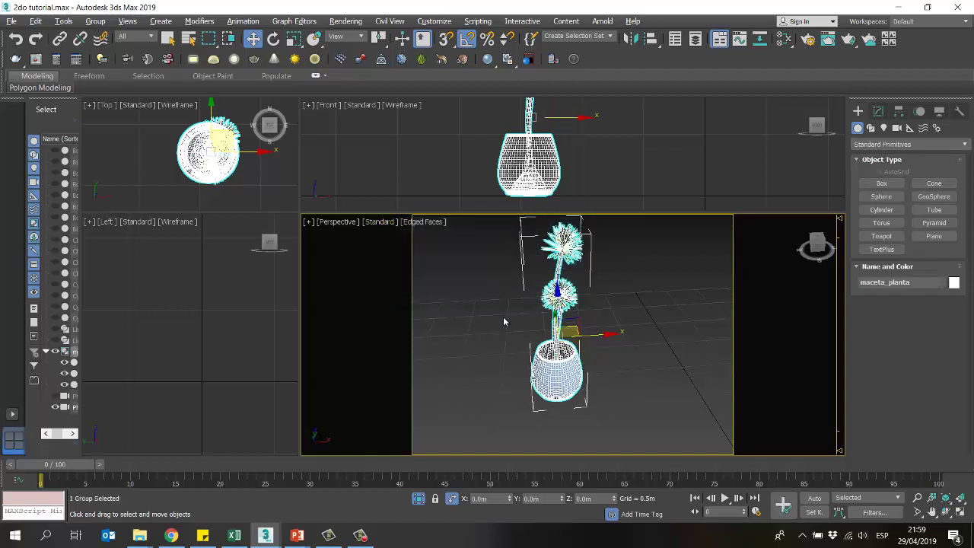
Step: End the isolation of the plant group to show the whole room, and switch the Perspective viewport to PhysCamera001
left_click(659, 404)
left_click(576, 377)
left_click(641, 398)
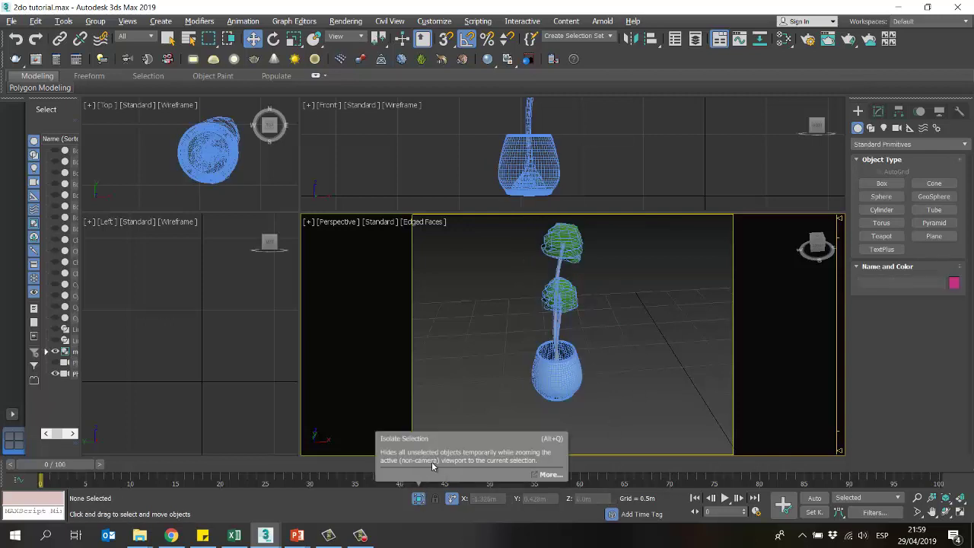
left_click(418, 500)
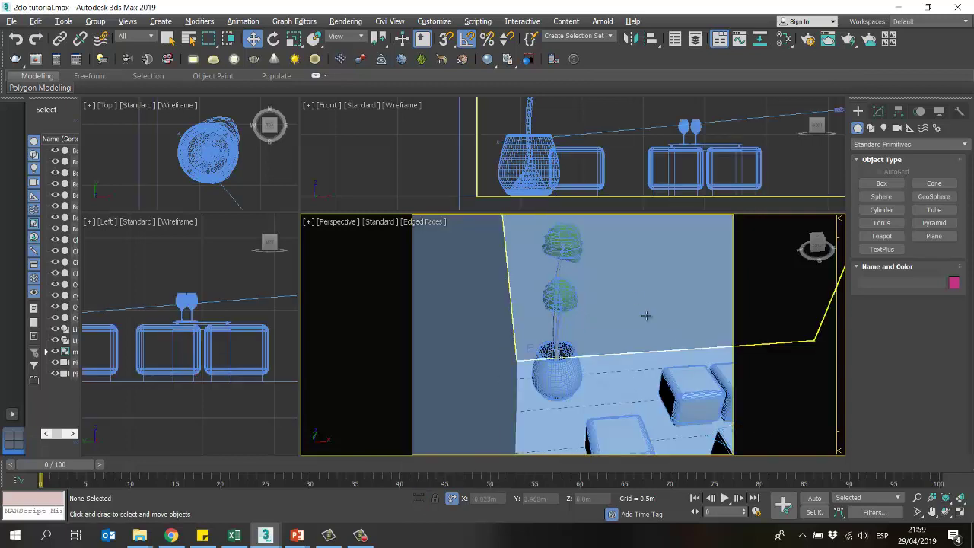
middle_click_drag(629, 383, 628, 348)
left_click(647, 291)
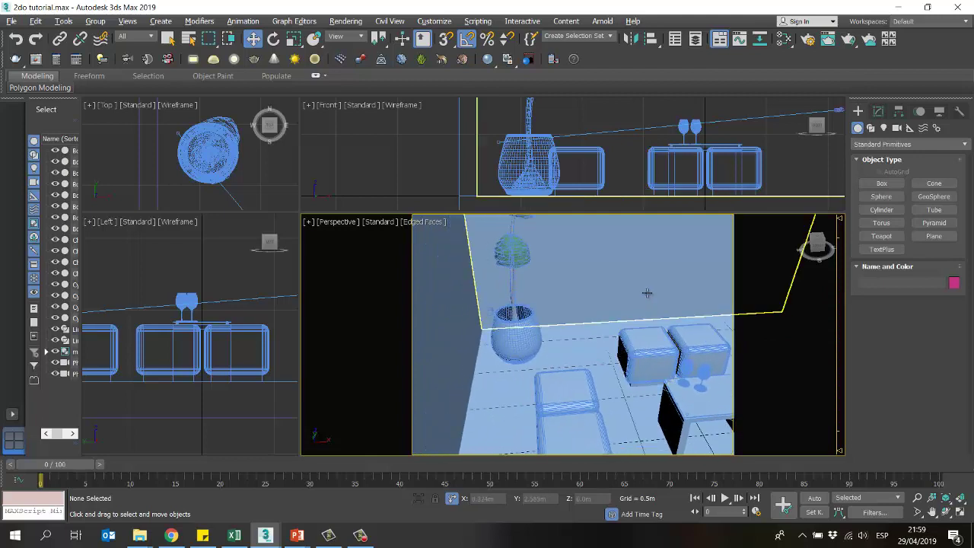
key("c")
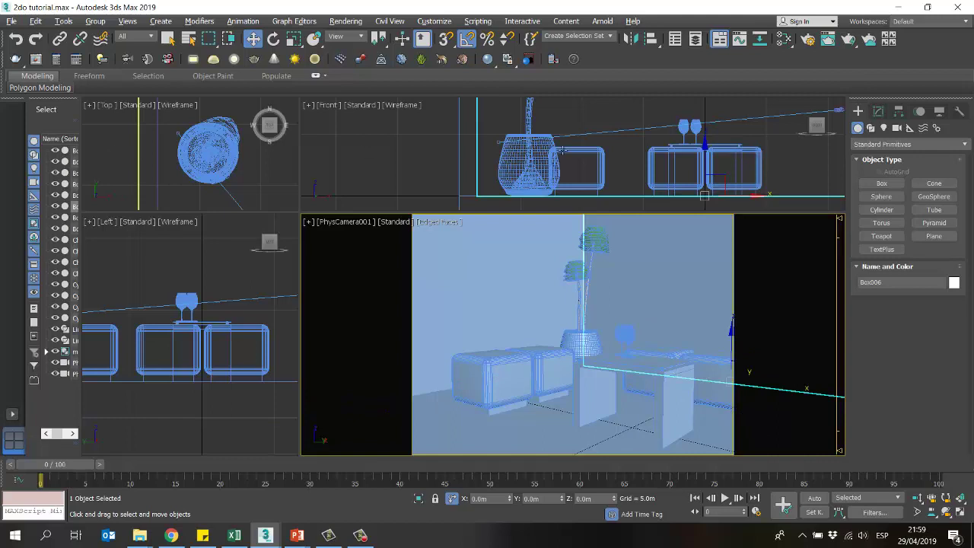
Step: Enlarge the Top viewport and shift the camera with its target slightly along the positive X axis
middle_click_drag(563, 151, 486, 144)
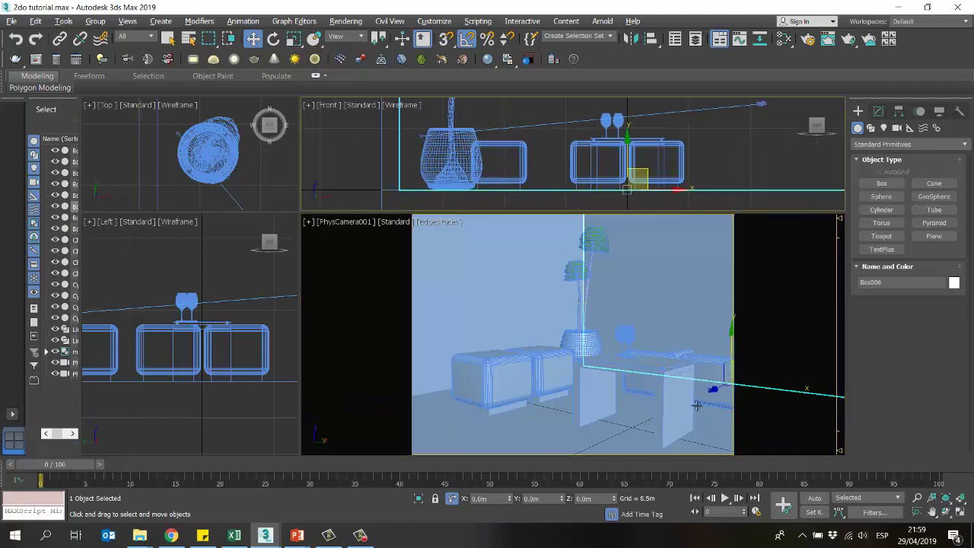
middle_click_drag(230, 174, 168, 155)
scroll(167, 155, "down", 8)
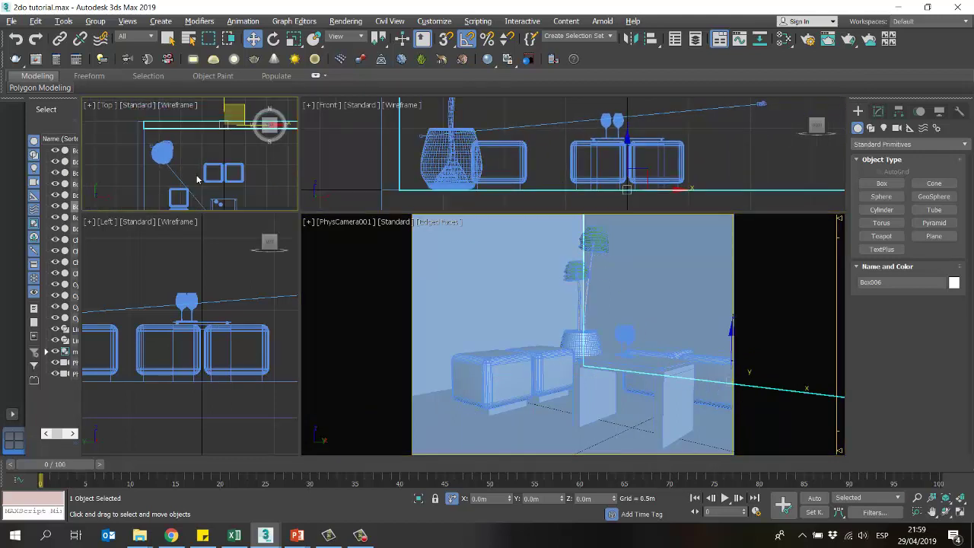
scroll(223, 168, "up", 3)
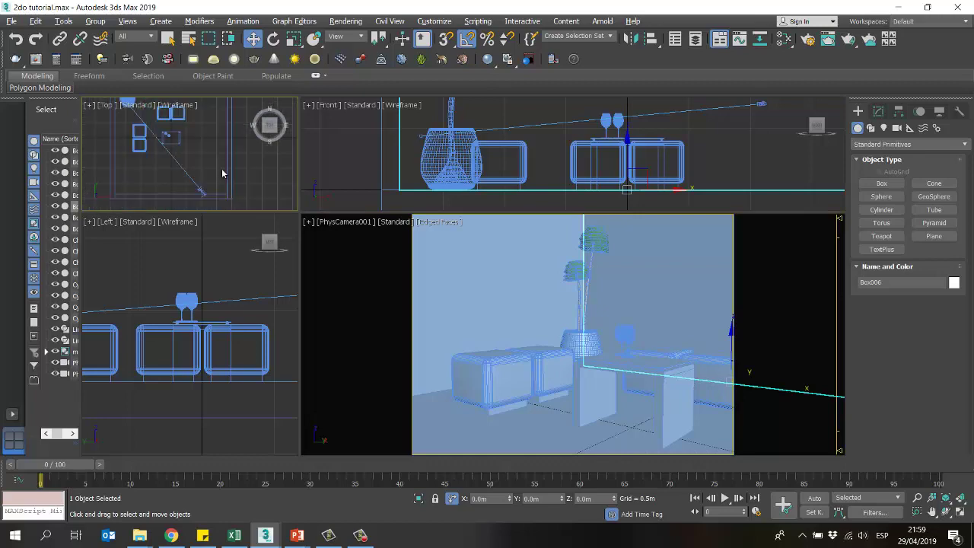
left_click(175, 180)
middle_click_drag(175, 181, 217, 167)
scroll(188, 160, "down", 3)
key("alt+w")
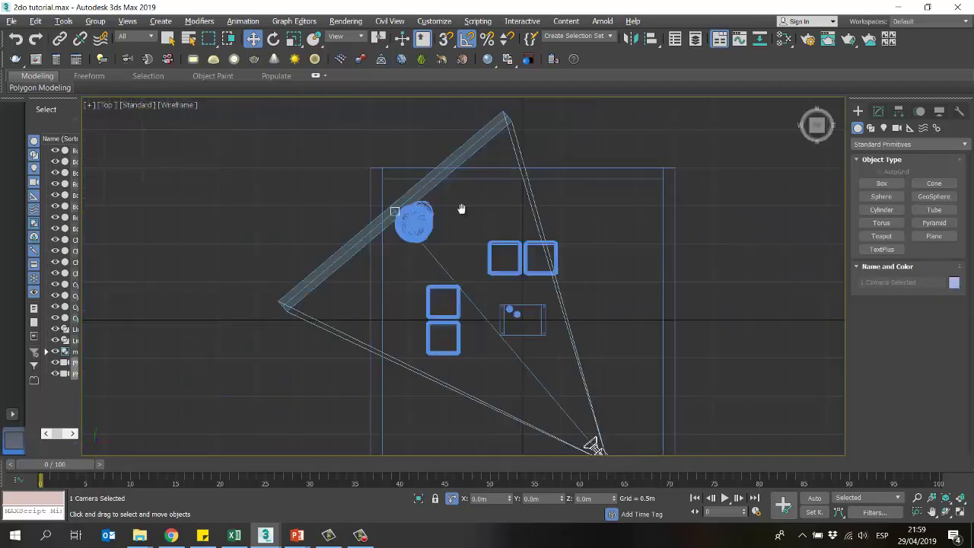
middle_click_drag(461, 208, 398, 178)
key("alt+w")
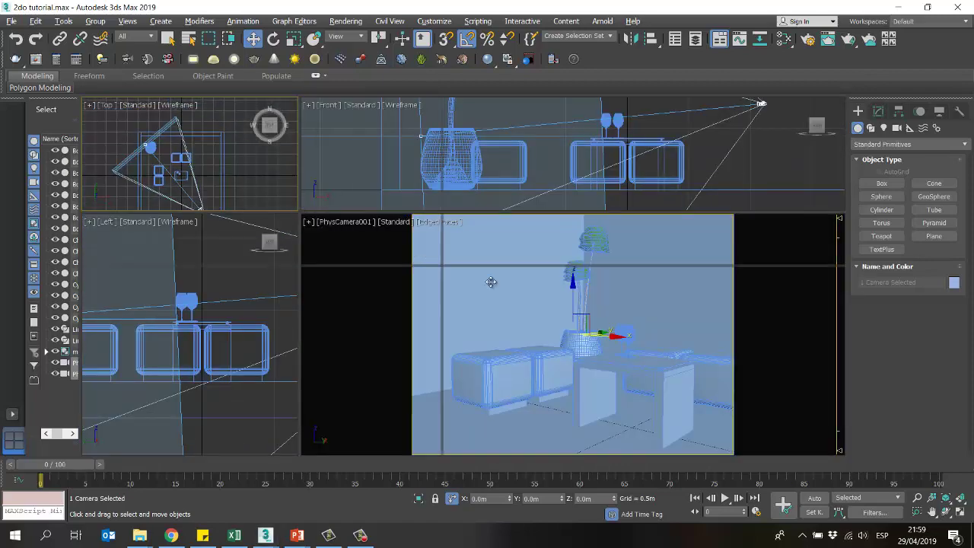
left_click_drag(301, 214, 515, 292)
middle_click_drag(370, 180, 283, 237)
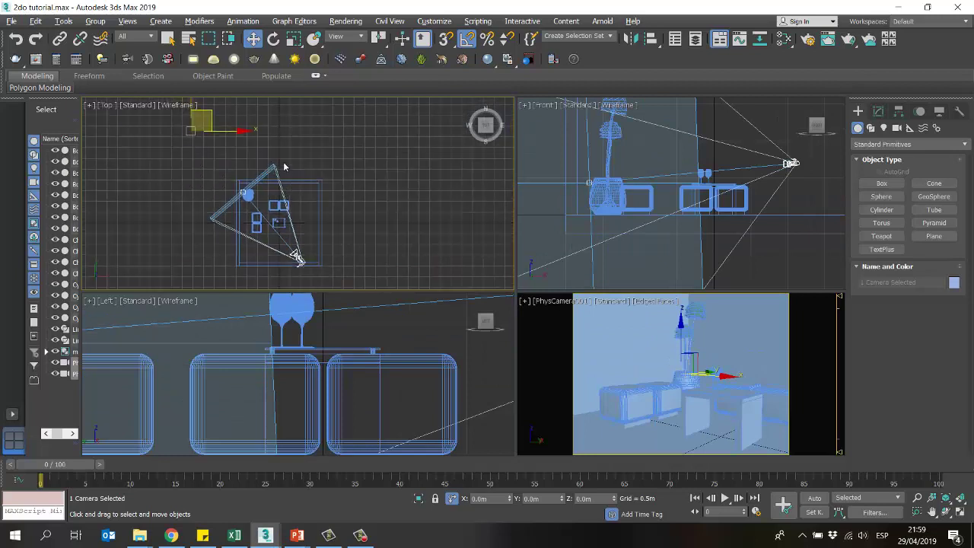
left_click_drag(228, 130, 234, 129)
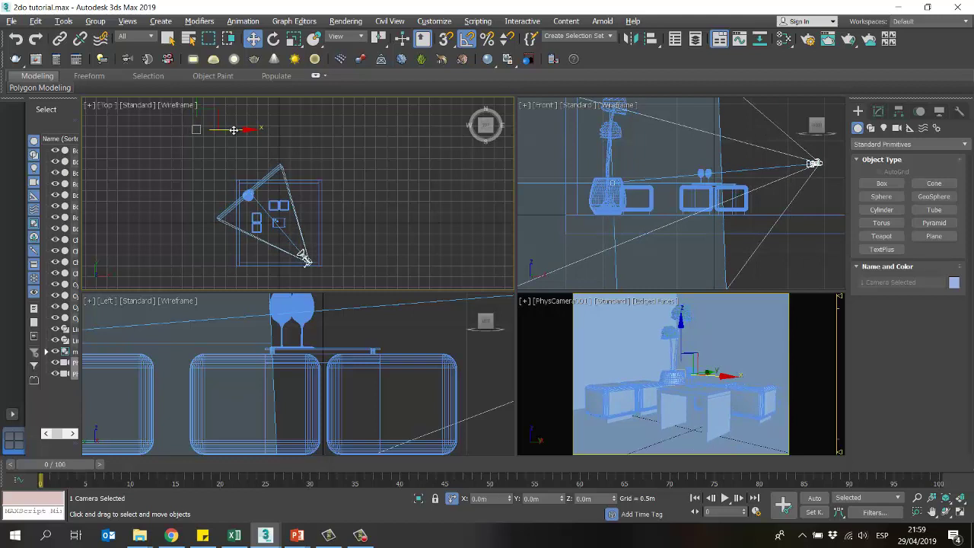
middle_click_drag(686, 145, 771, 184)
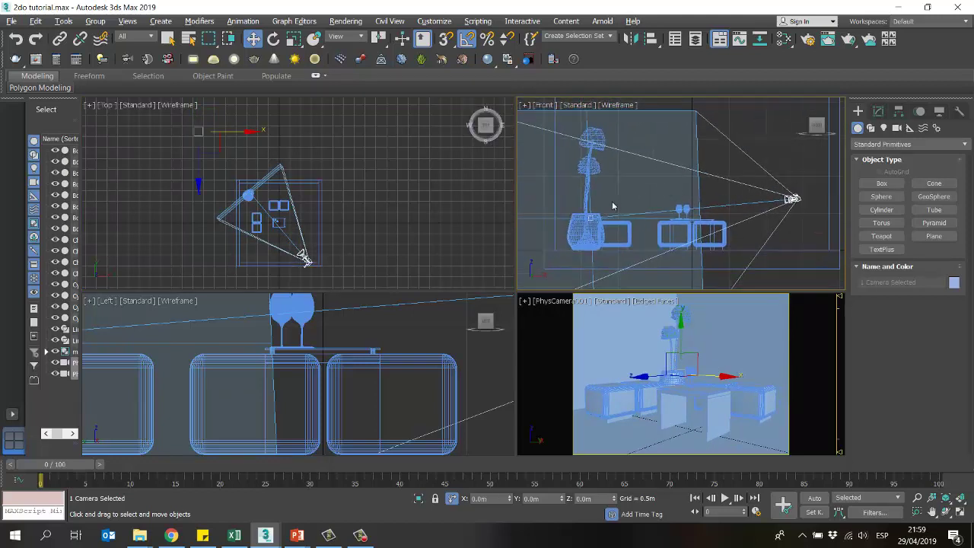
left_click(612, 205)
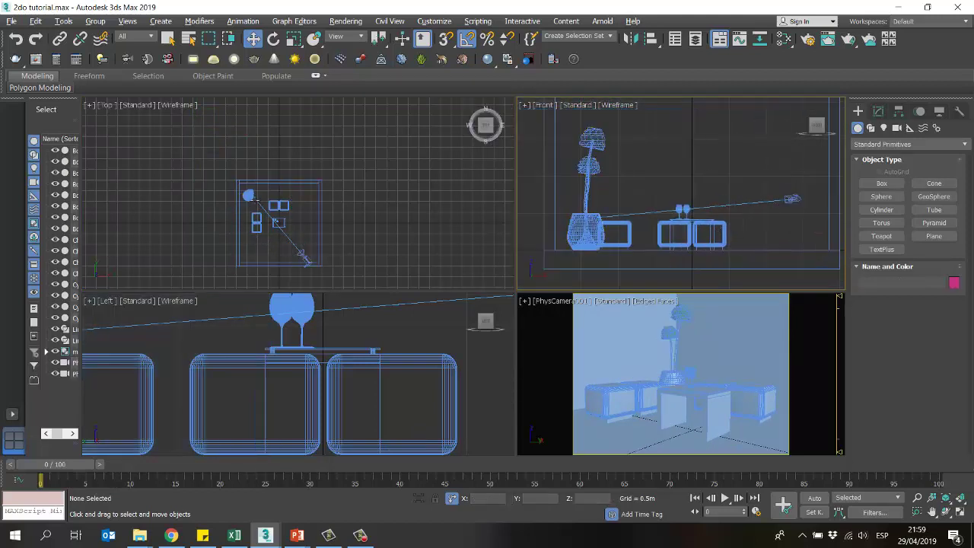
left_click(249, 199)
scroll(249, 194, "up", 10)
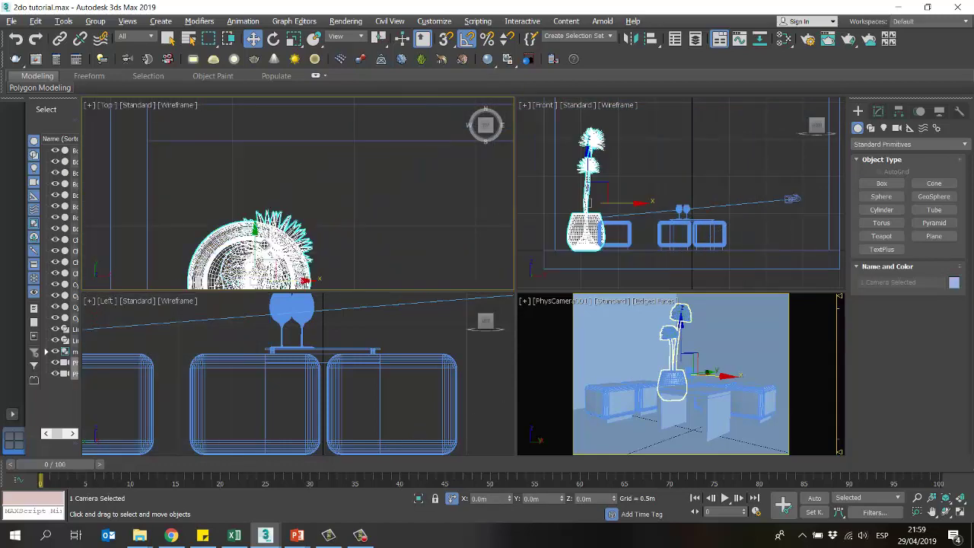
left_click(673, 380)
scroll(320, 159, "down", 5)
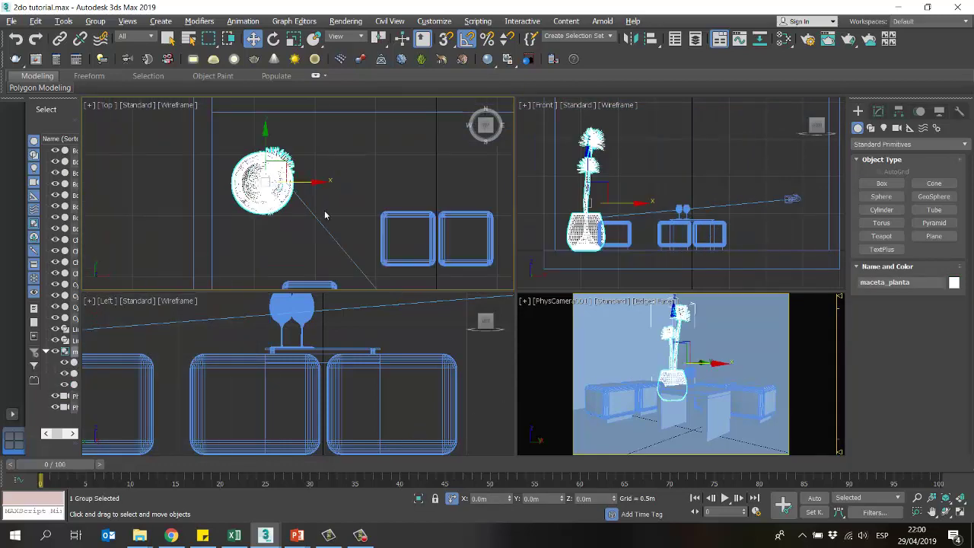
left_click(317, 216)
scroll(341, 181, "down", 8)
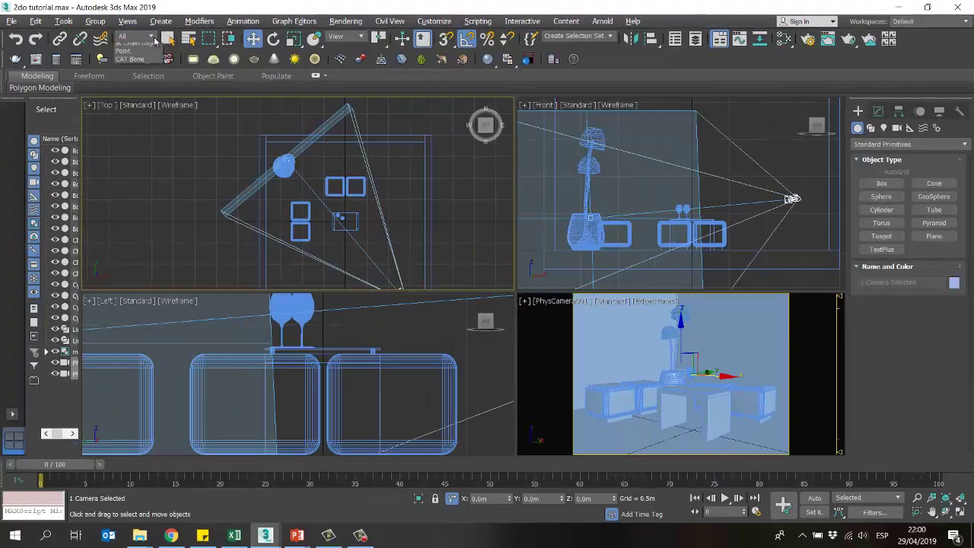
Step: Restrict the selection filter to Cameras
left_click(302, 72)
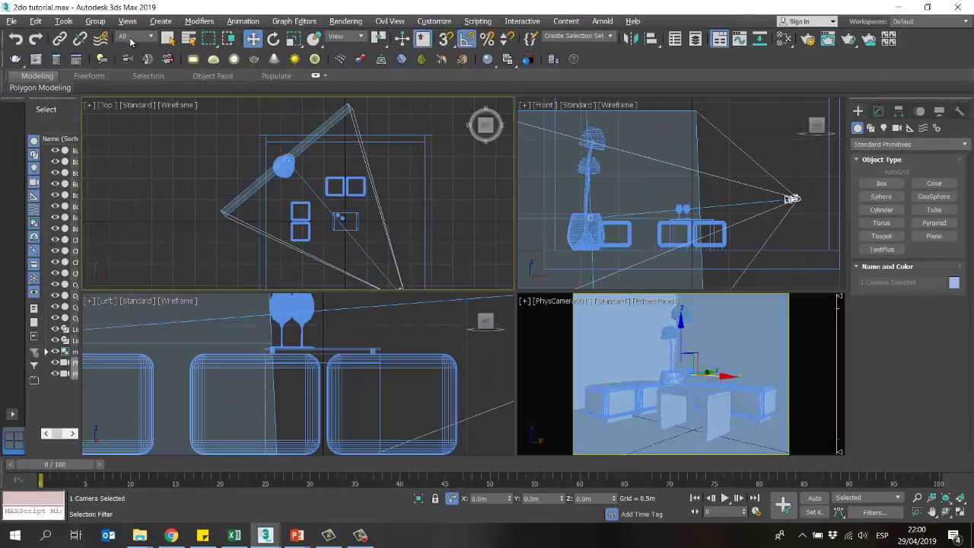
left_click(268, 73)
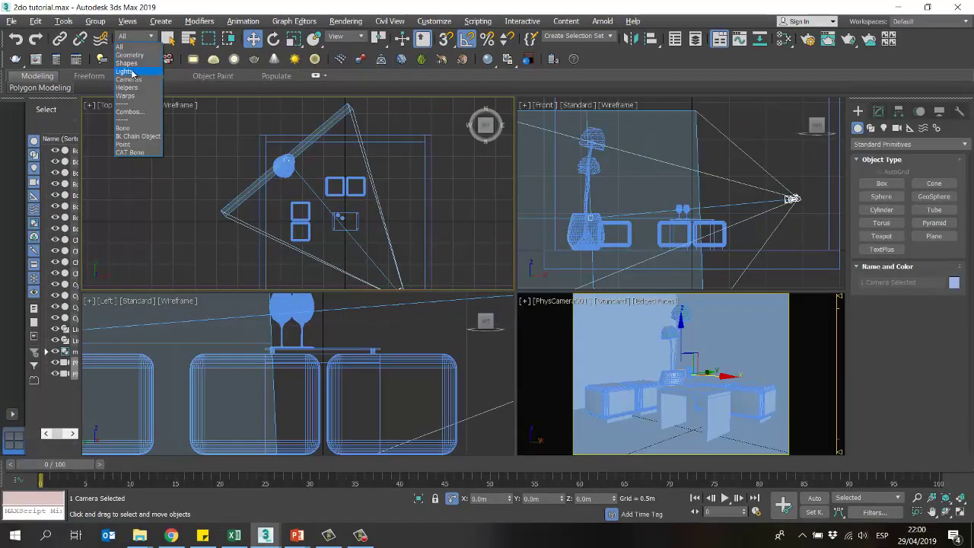
left_click(129, 79)
Step: Move the PhysCamera001 target in the Top view from the potted plant into the room corner behind it
left_click(287, 160)
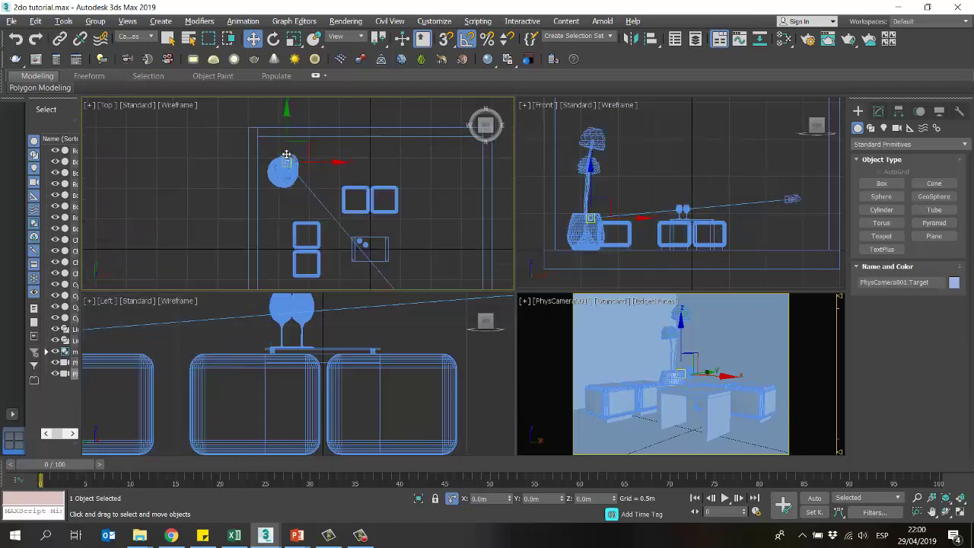
scroll(274, 169, "up", 8)
scroll(261, 177, "down", 8)
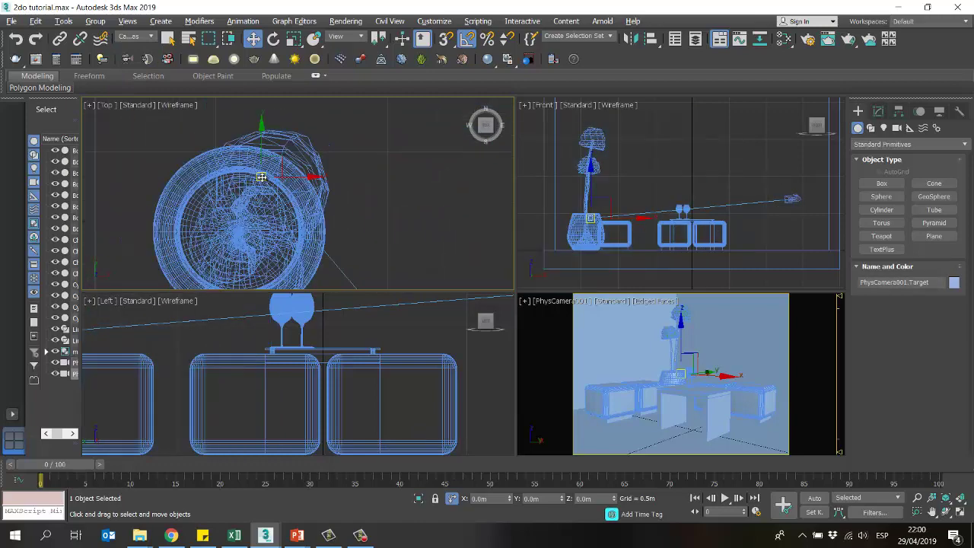
left_click_drag(268, 141, 255, 116)
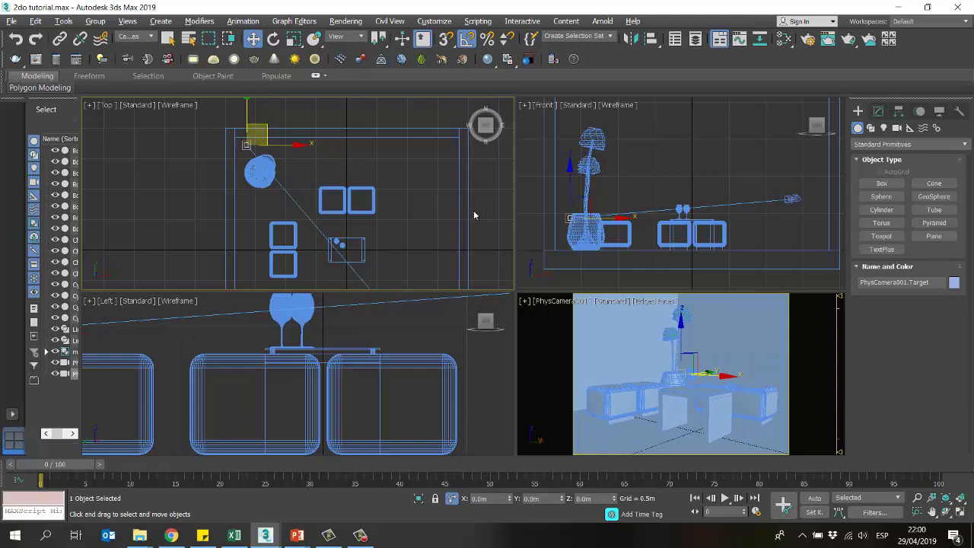
middle_click_drag(349, 215, 349, 206)
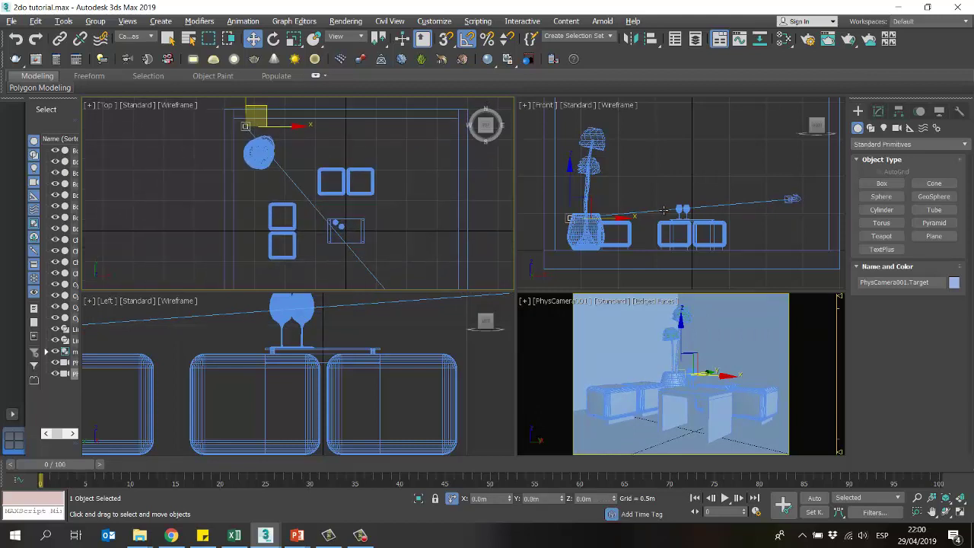
Step: Lower the camera target slightly in the Front view and raise PhysCamera001 vertically so it looks down on the furniture
middle_click(642, 180)
middle_click_drag(642, 181, 639, 178)
left_click_drag(569, 185, 569, 194)
left_click(792, 196)
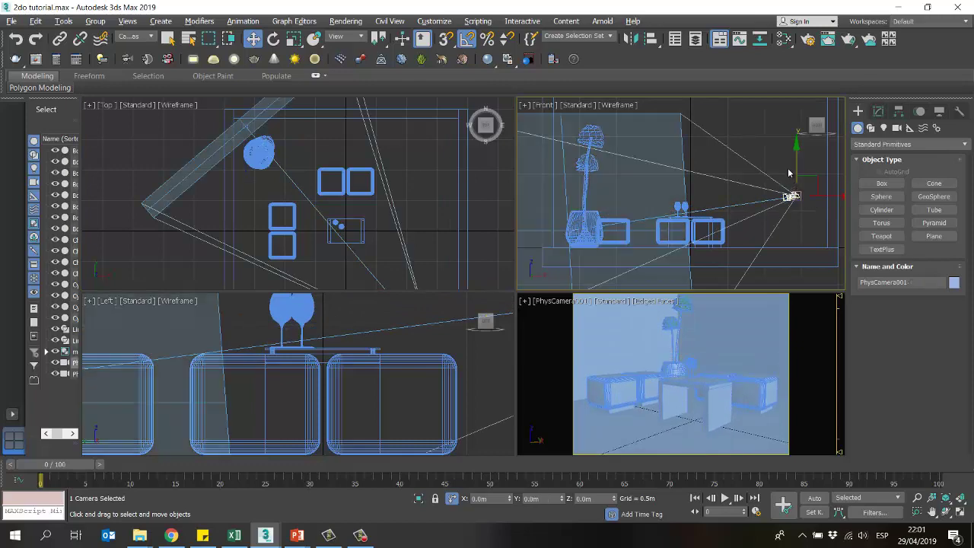
left_click_drag(797, 162, 799, 153)
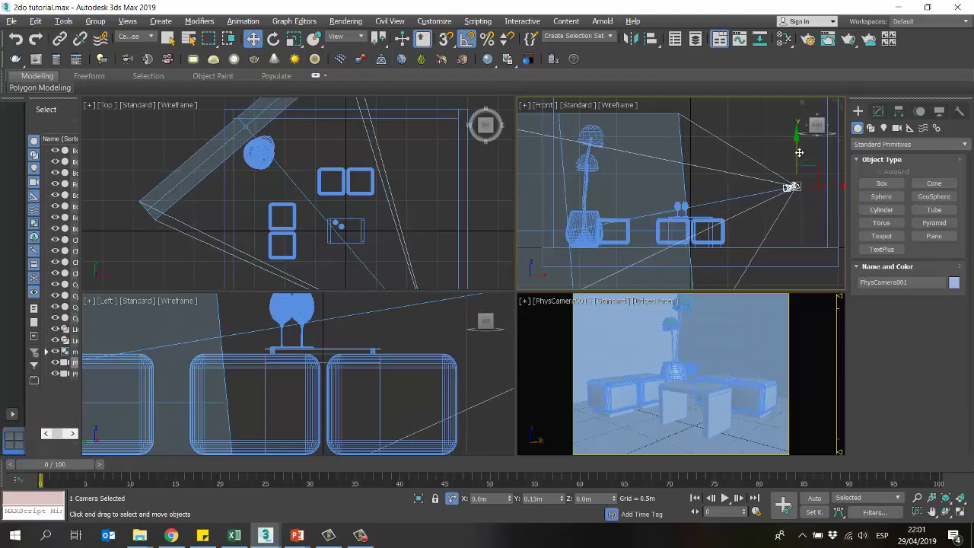
Step: Raise the PhysCamera001 target slightly in the Front view to refine the camera framing
left_click(245, 125)
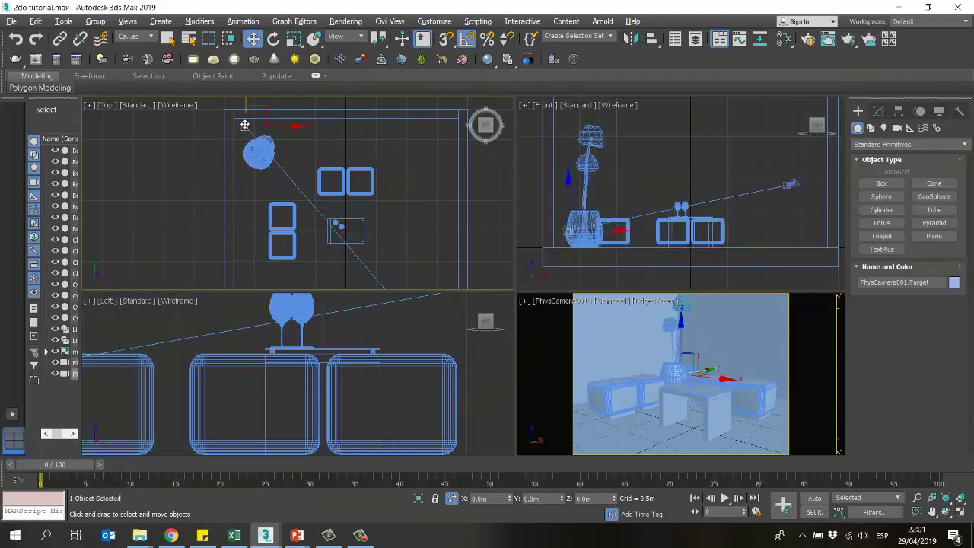
right_click(650, 212)
left_click_drag(570, 196, 568, 187)
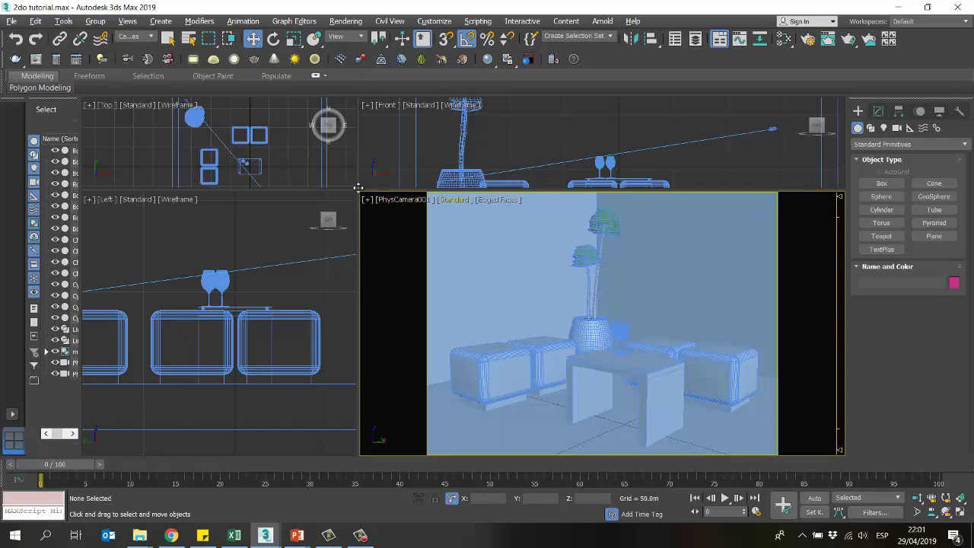
Step: Draw an upright rectangle spline about 0.86 m by 0.32 m above the furniture in the Front view
left_click_drag(359, 192, 466, 337)
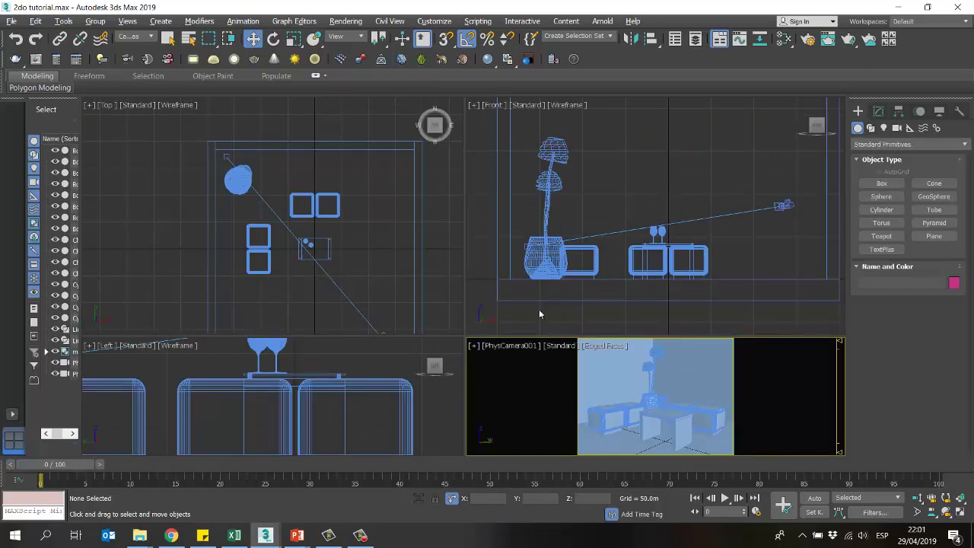
middle_click_drag(617, 204, 639, 212)
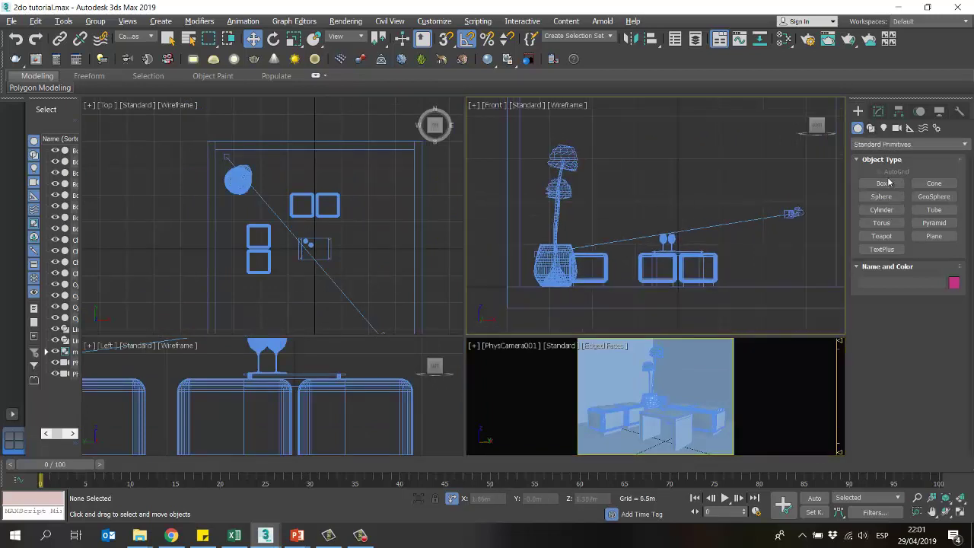
left_click(871, 128)
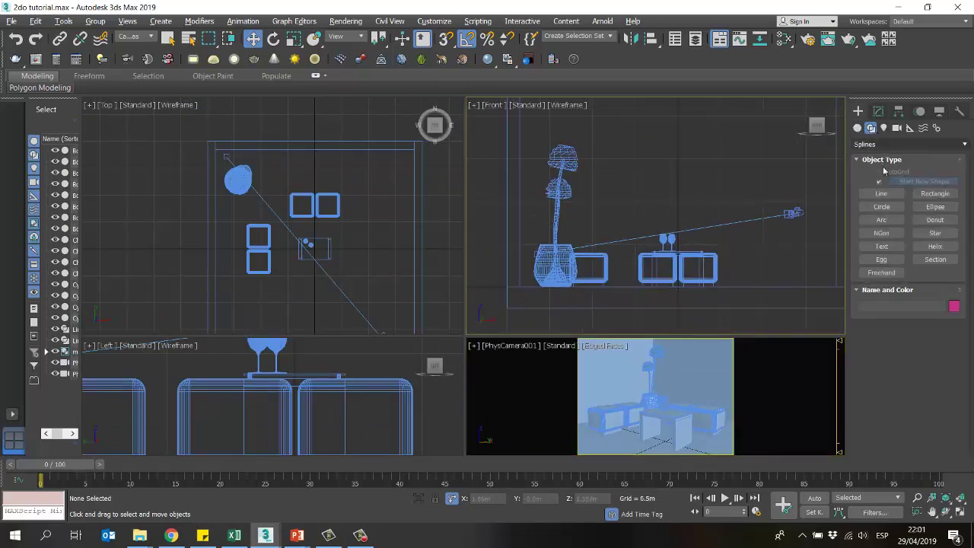
left_click(929, 194)
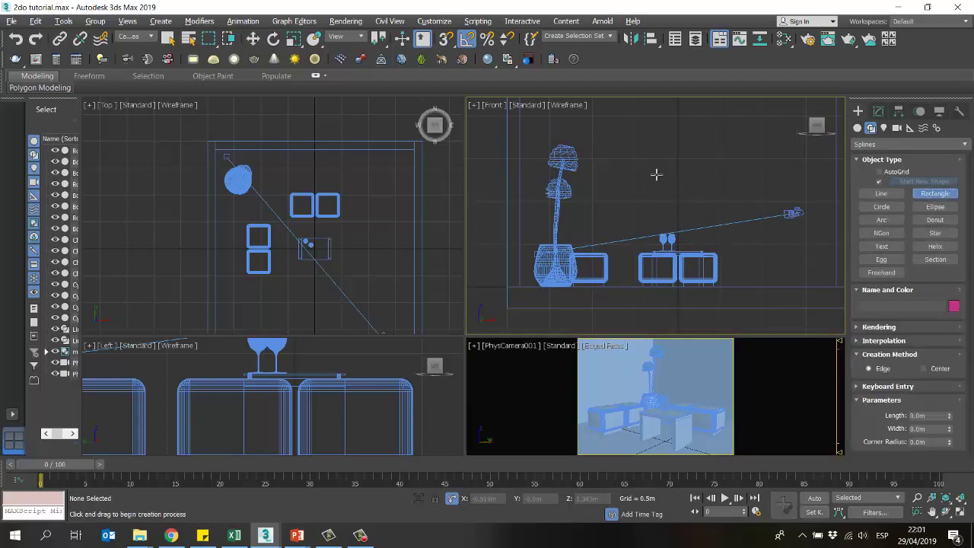
middle_click_drag(670, 172, 659, 175)
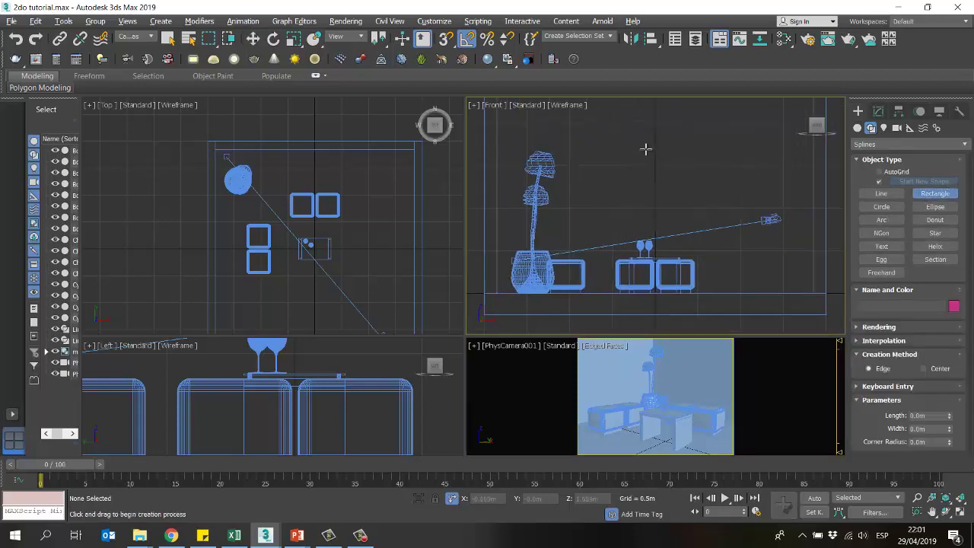
left_click_drag(639, 147, 667, 220)
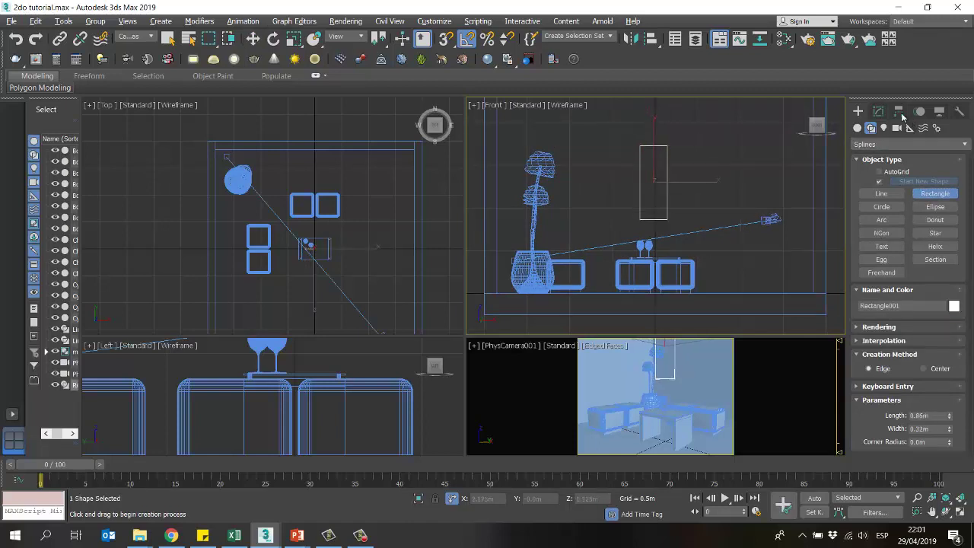
Step: Set the rectangle's length to 0.8 m and its width to 0.35 m
left_click(878, 111)
double_click(916, 300)
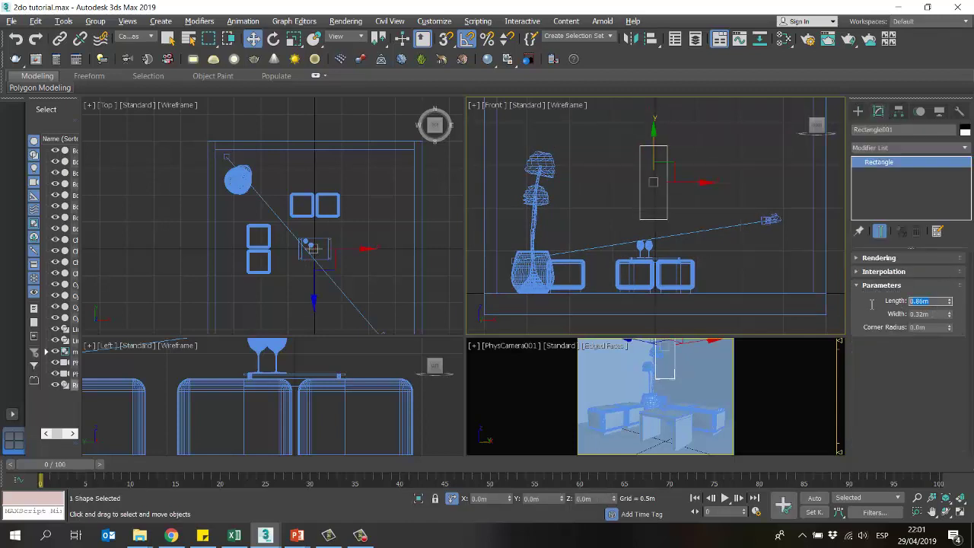
type("0.8")
key("Return")
double_click(913, 314)
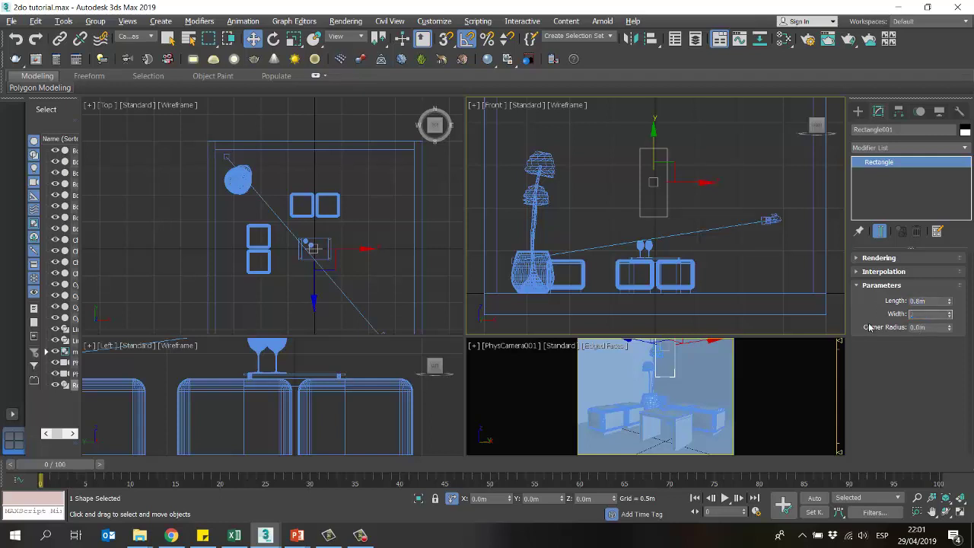
type("0.35")
key("Return")
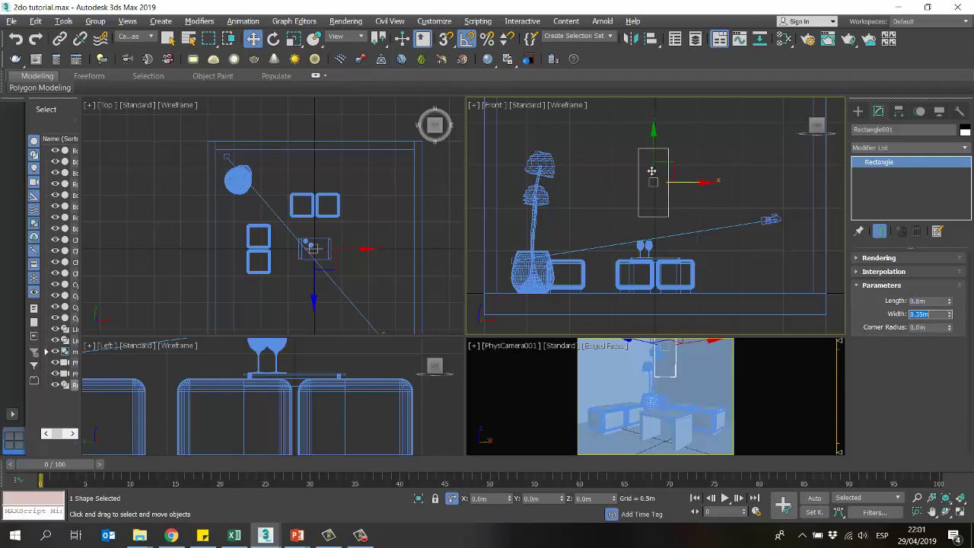
Step: Frame the rectangle in the Front view, then switch the PhysCamera001 viewport to Perspective and enlarge it
key("z")
left_click_drag(644, 226, 644, 226)
right_click(680, 380)
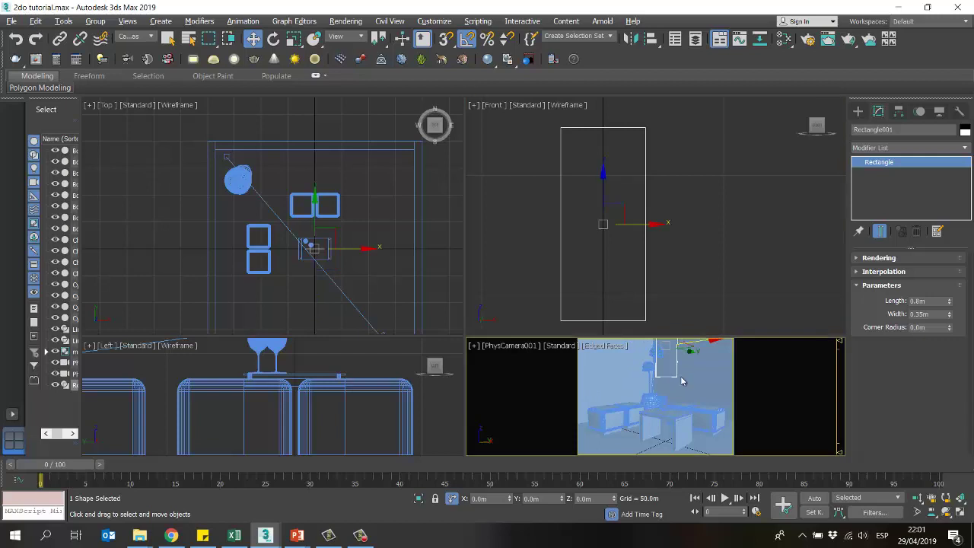
key("p")
left_click_drag(468, 336, 368, 188)
mouse_move(692, 254)
middle_mouse_down()
mouse_move(687, 283)
mouse_move(698, 261)
middle_mouse_up()
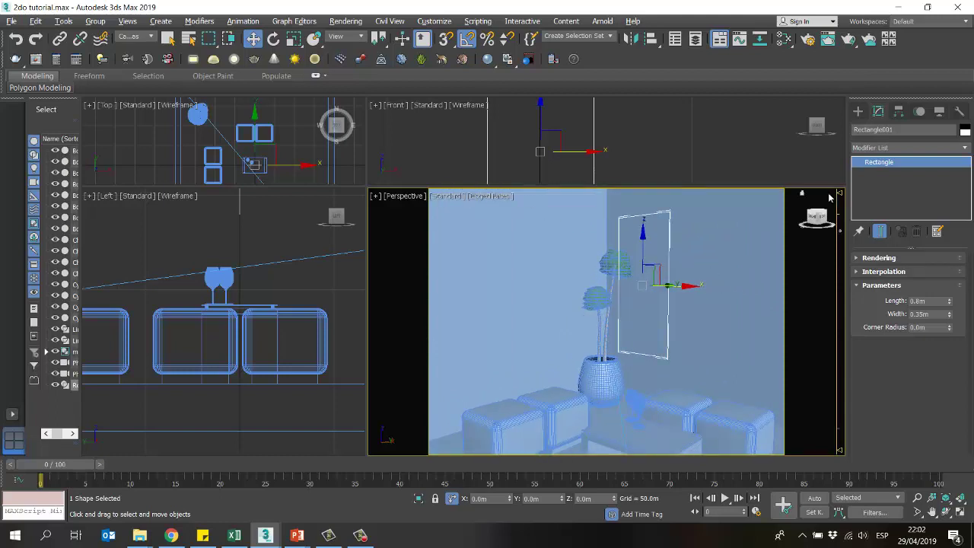
Step: Enable the rectangle's spline thickness in the renderer and viewport with a Rectangular cross-section
left_click(855, 257)
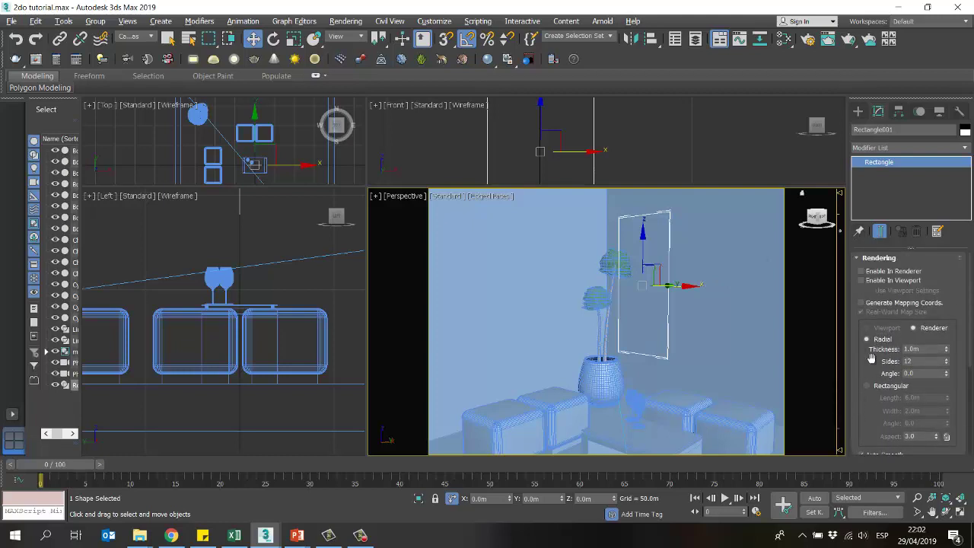
left_click(861, 281)
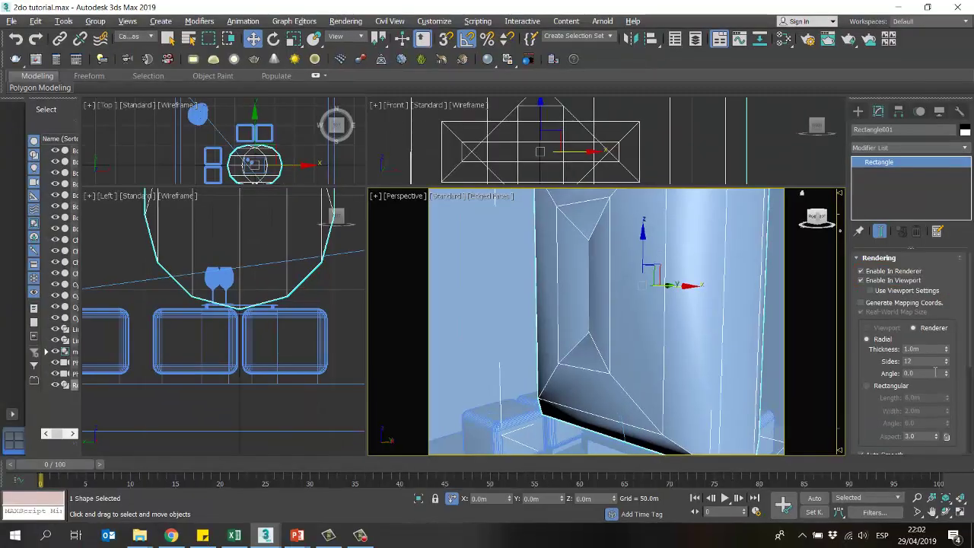
left_click(884, 386)
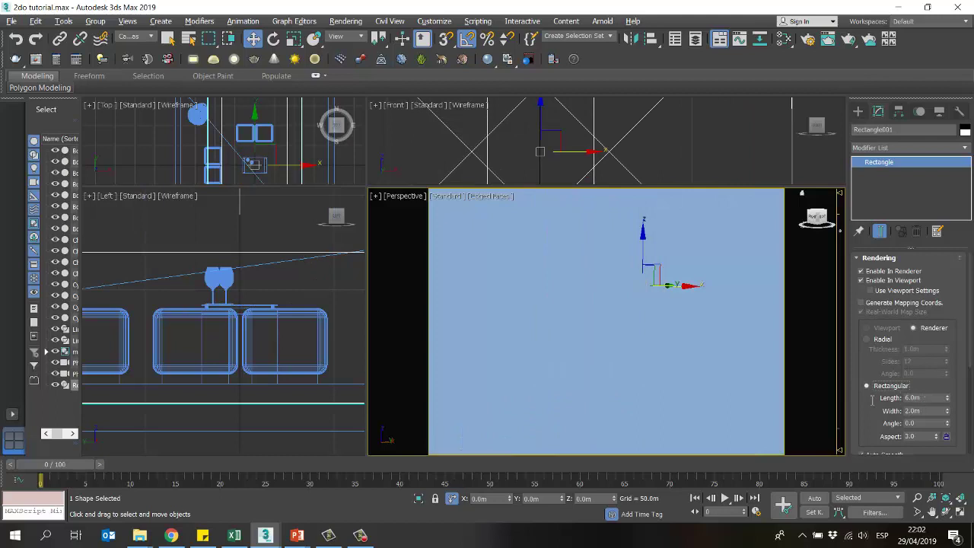
Step: Set the frame's rectangular cross-section to 0.025 m length and 0.025 m width
left_click(912, 397)
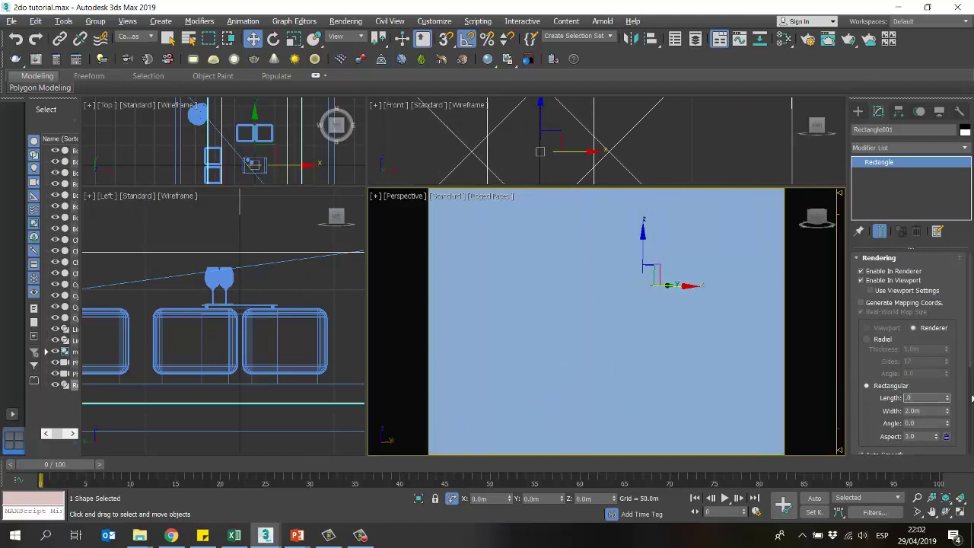
type(".025")
key("Return")
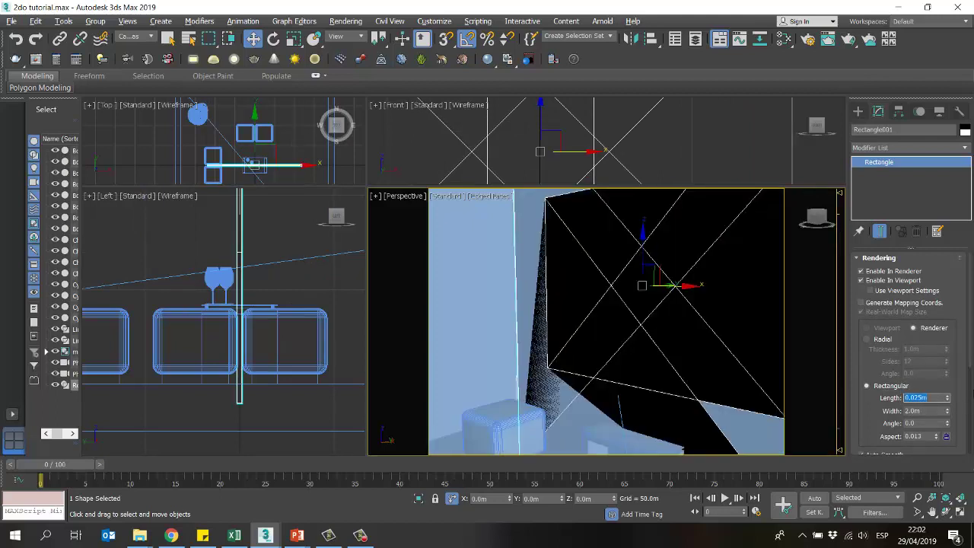
left_click(934, 410)
key("Return")
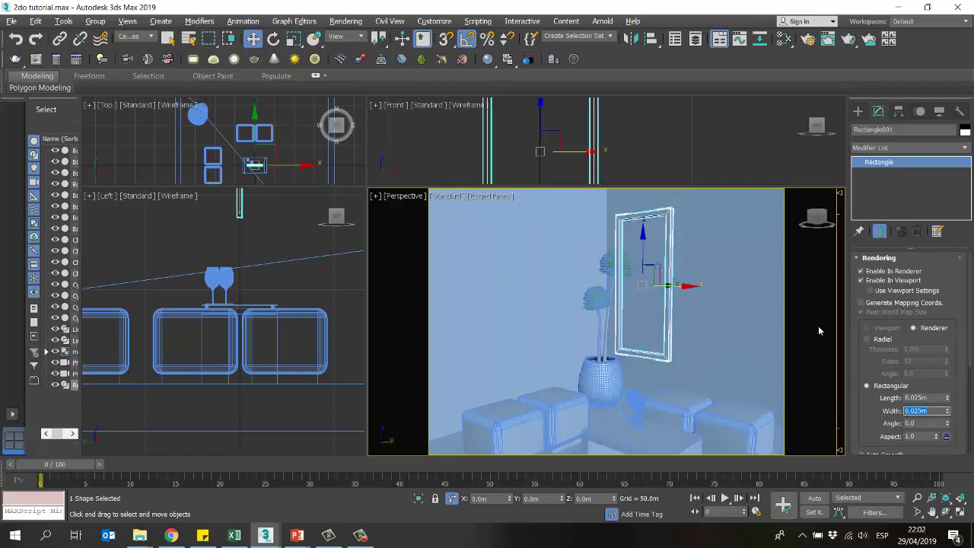
Step: Deselect the frame, enlarge the Front viewport around it, and reset the selection filter to All
left_click(669, 142)
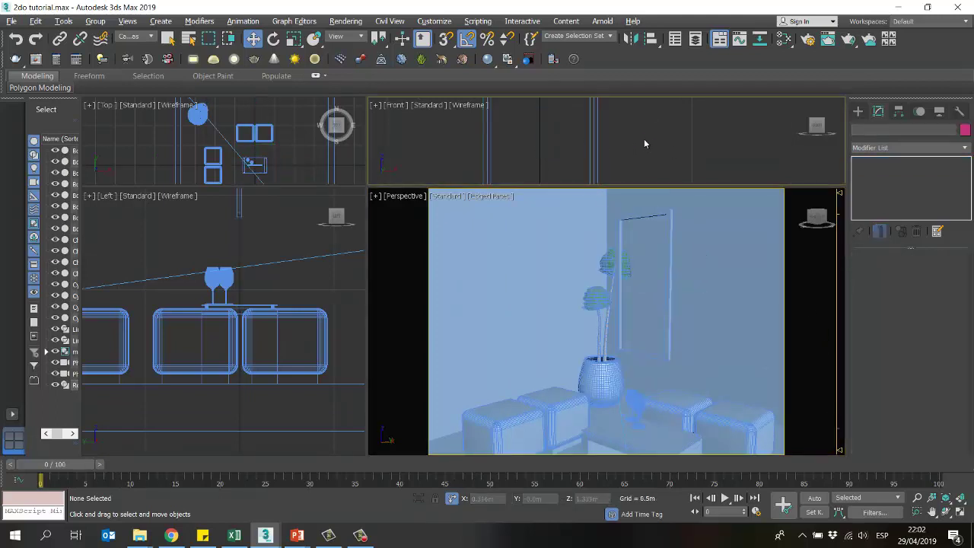
left_click_drag(366, 187, 402, 349)
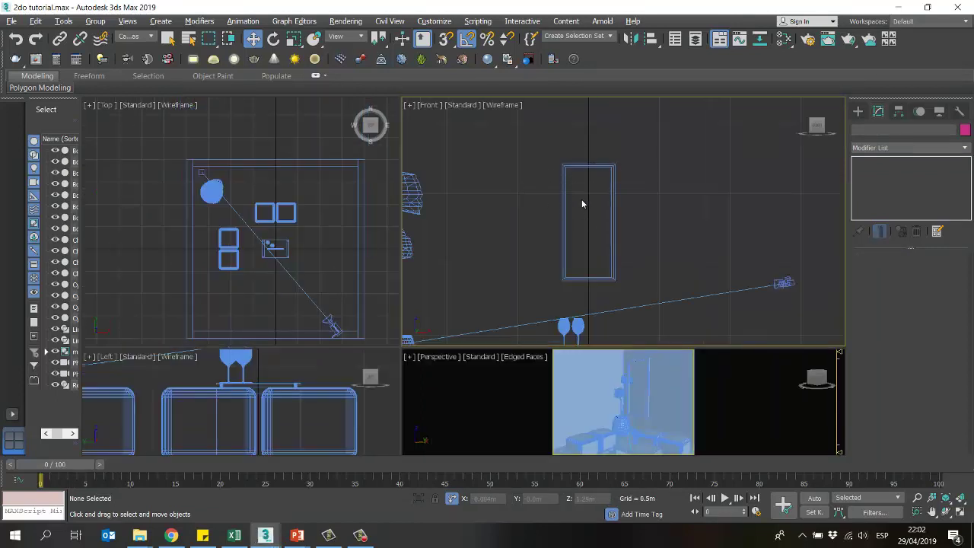
left_click_drag(556, 204, 556, 204)
left_click_drag(538, 272, 538, 271)
left_click(150, 36)
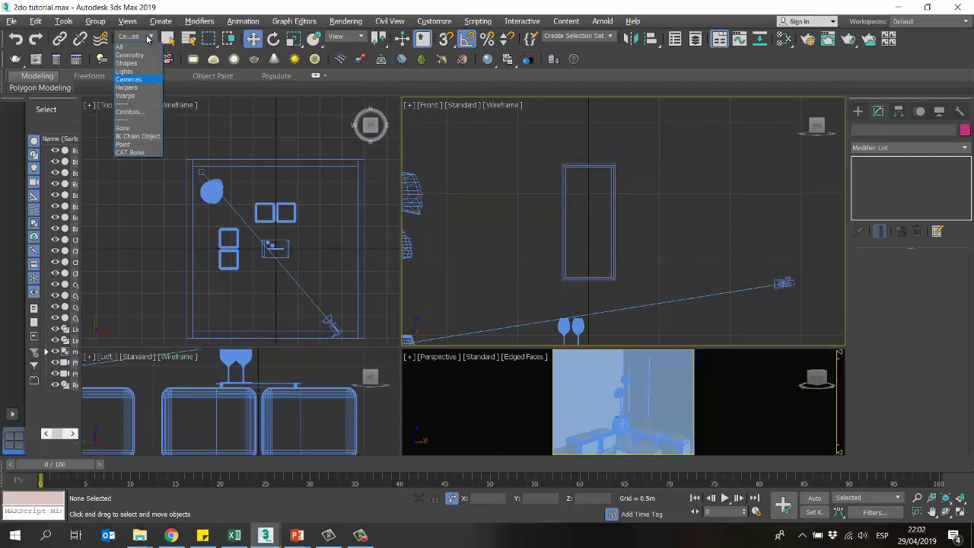
left_click(141, 48)
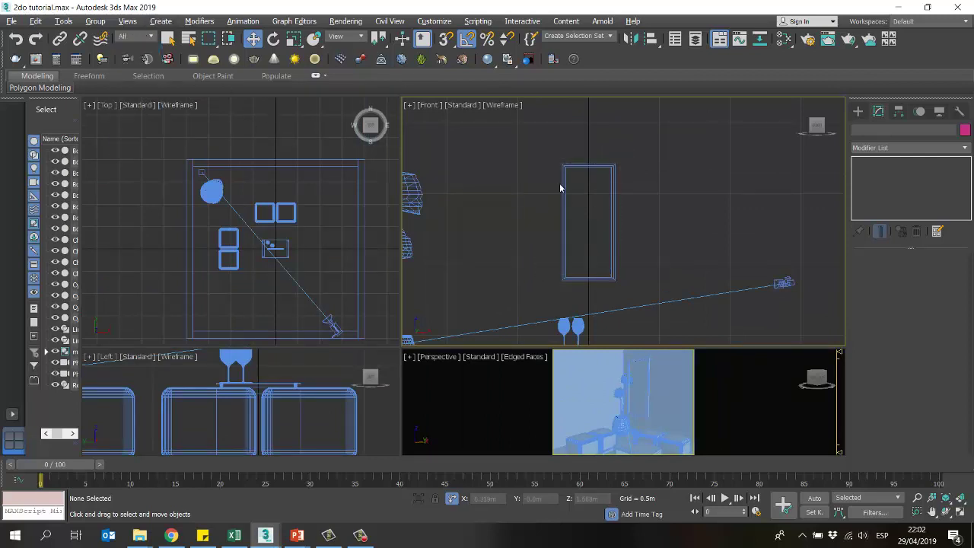
left_click_drag(525, 153, 631, 266)
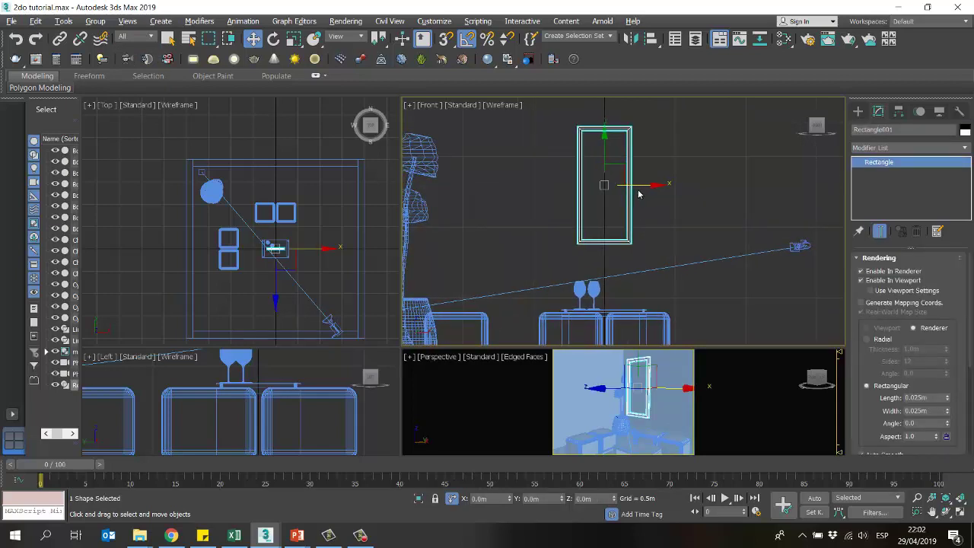
key("ctrl+v")
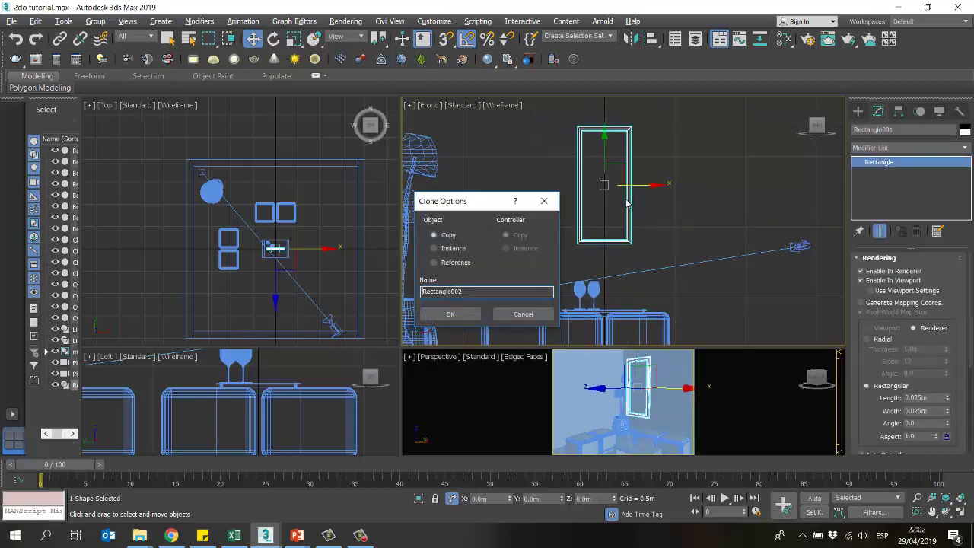
left_click(523, 314)
left_click(696, 189)
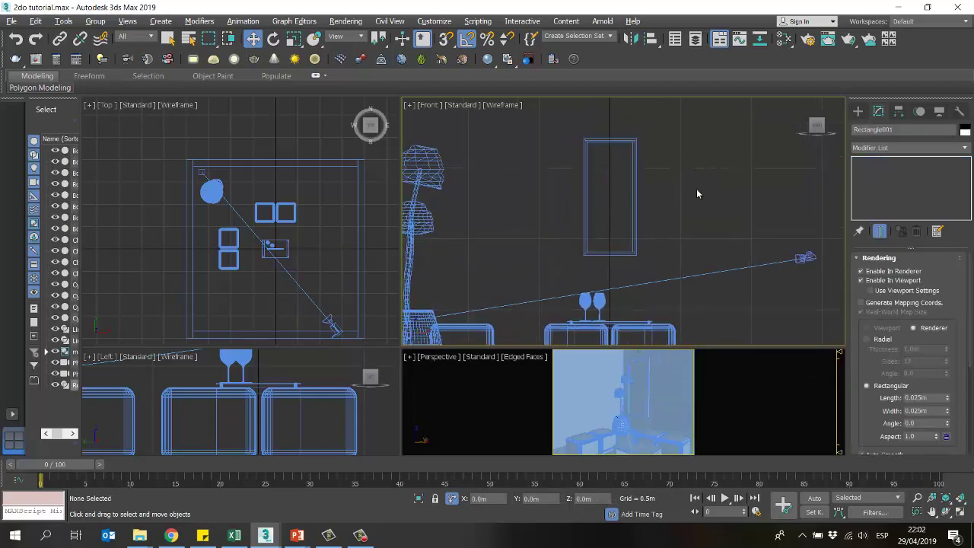
left_click(621, 141)
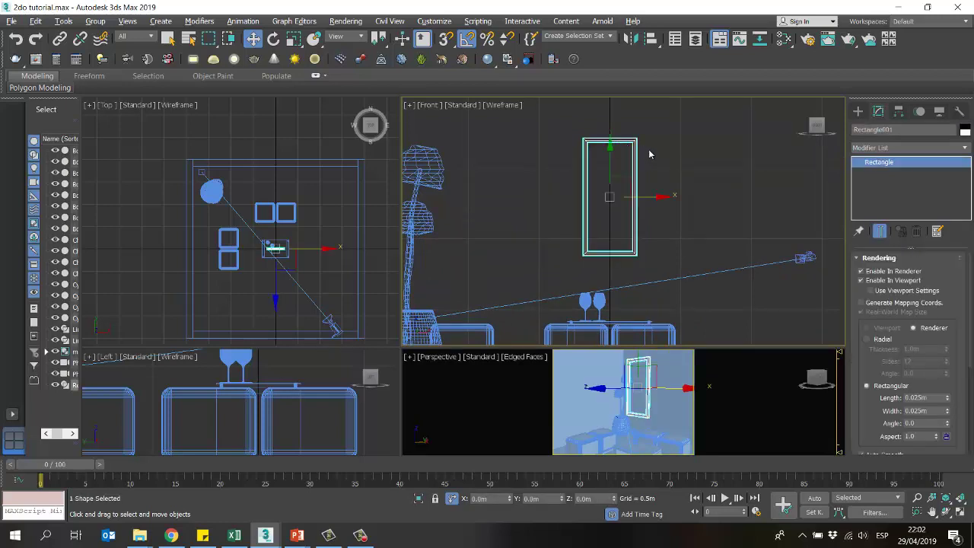
left_click(649, 154)
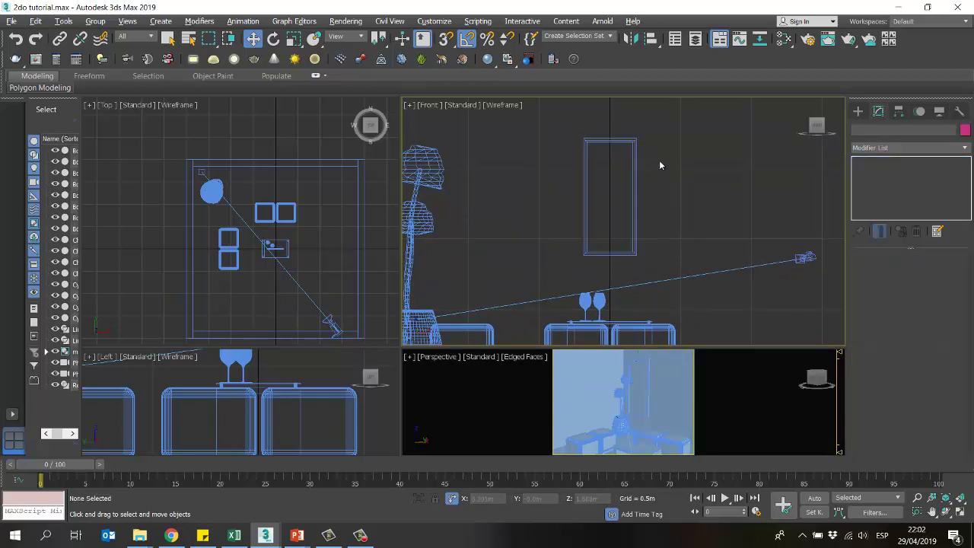
Step: Activate the Plane primitive and turn on 3D snapping with the Vertex and Endpoint snaps enabled
left_click(857, 111)
left_click(871, 128)
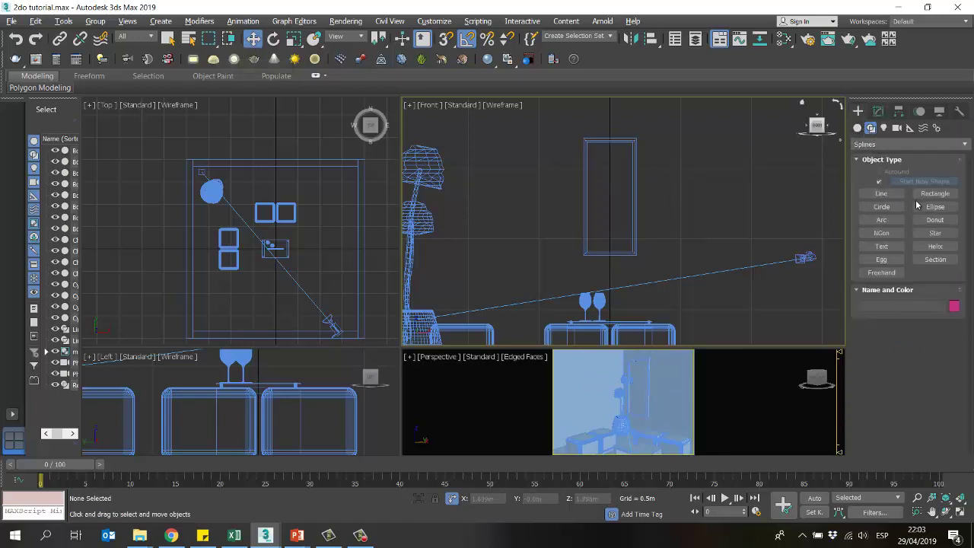
left_click(858, 128)
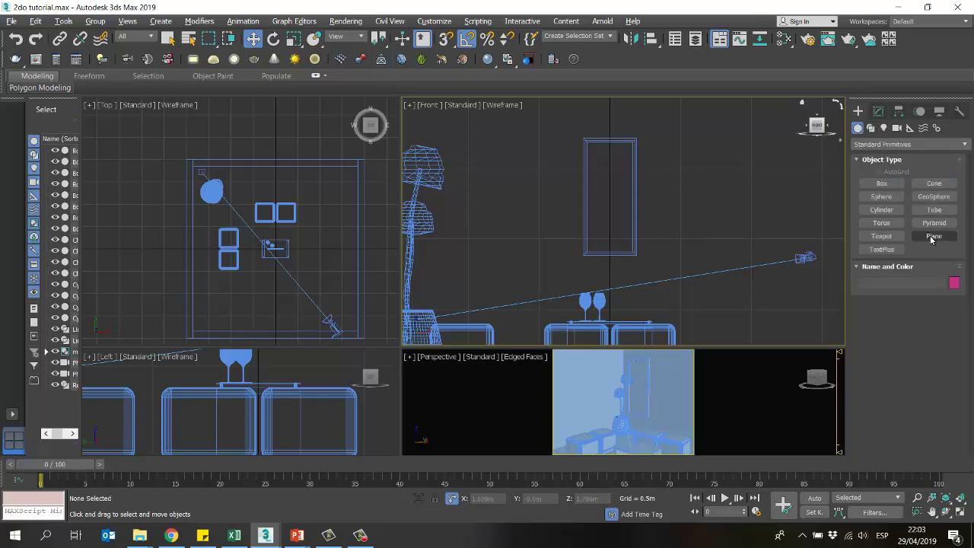
left_click(933, 237)
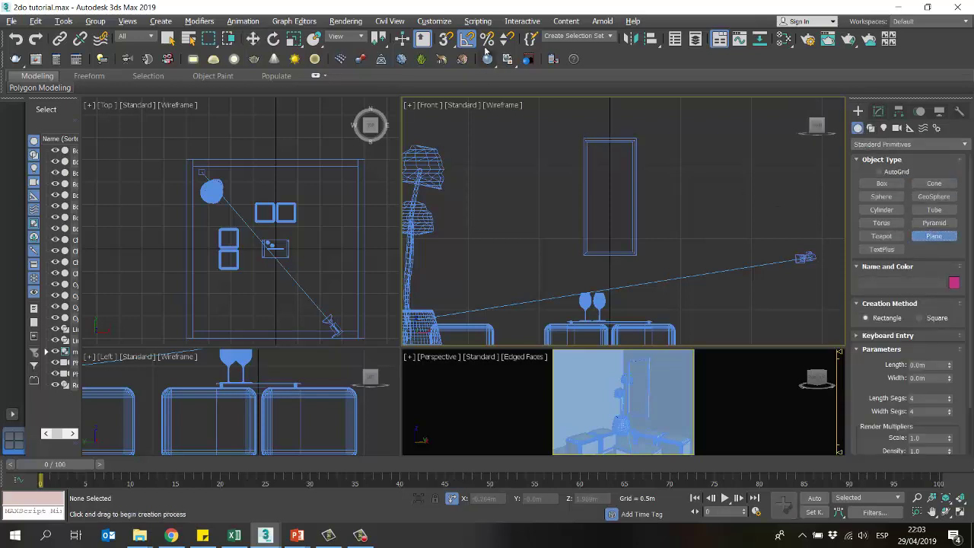
scroll(620, 201, "up", 6)
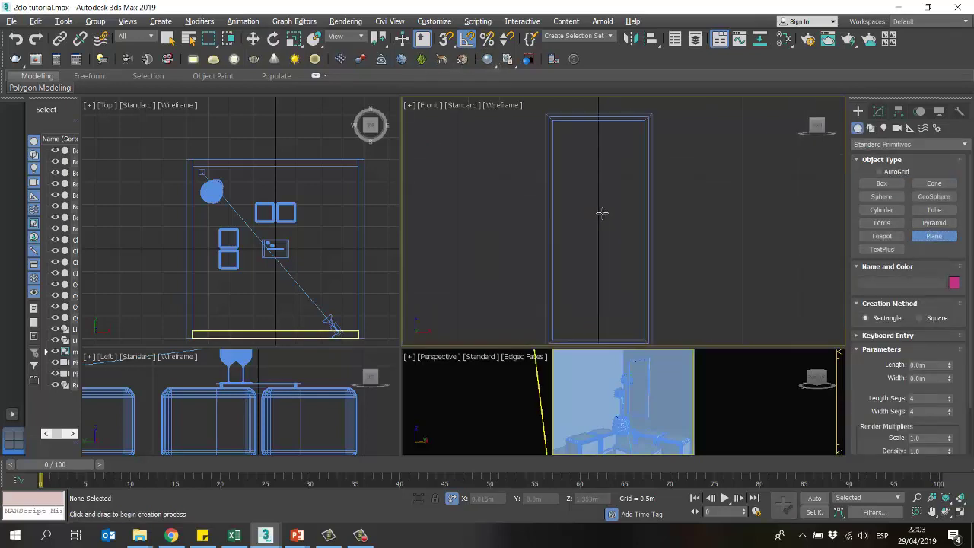
scroll(609, 204, "up", 2)
scroll(617, 203, "down", 4)
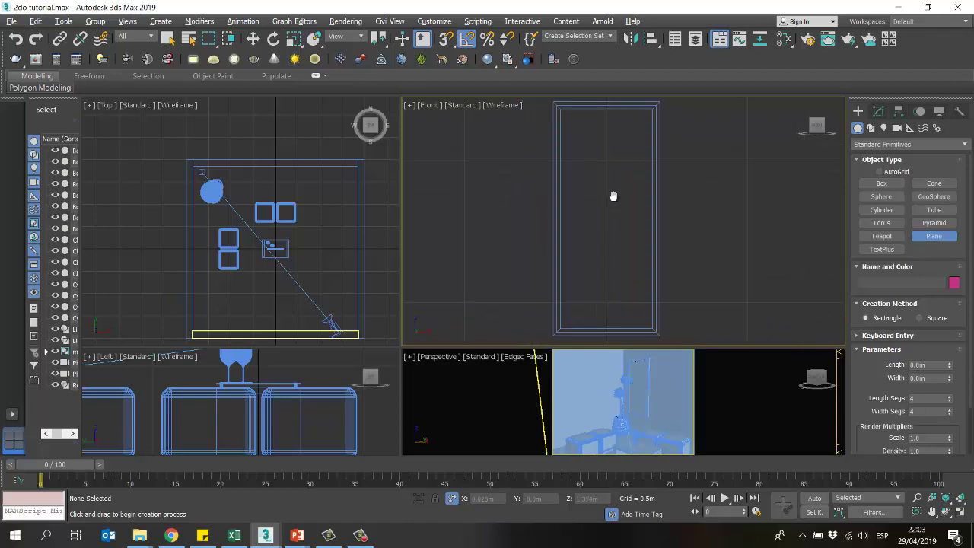
left_click(446, 39)
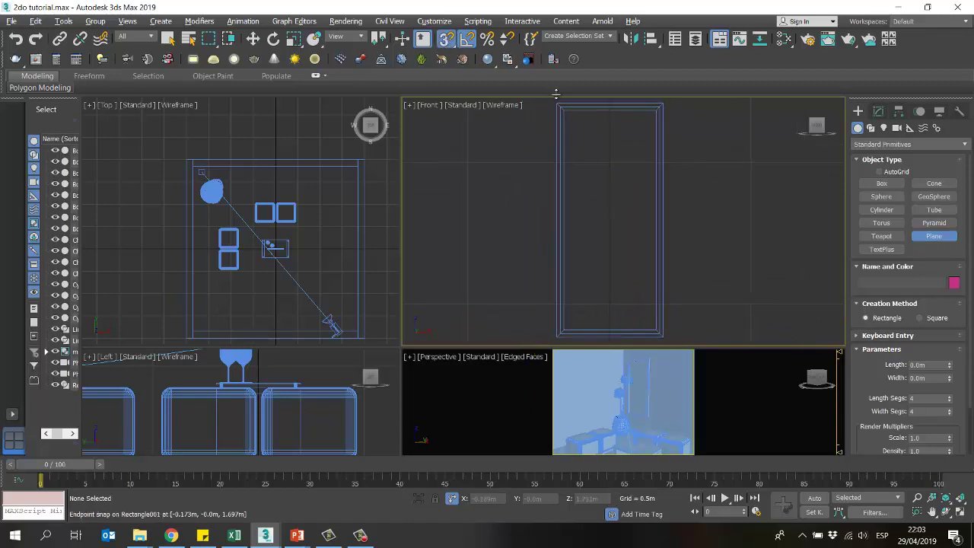
right_click(446, 39)
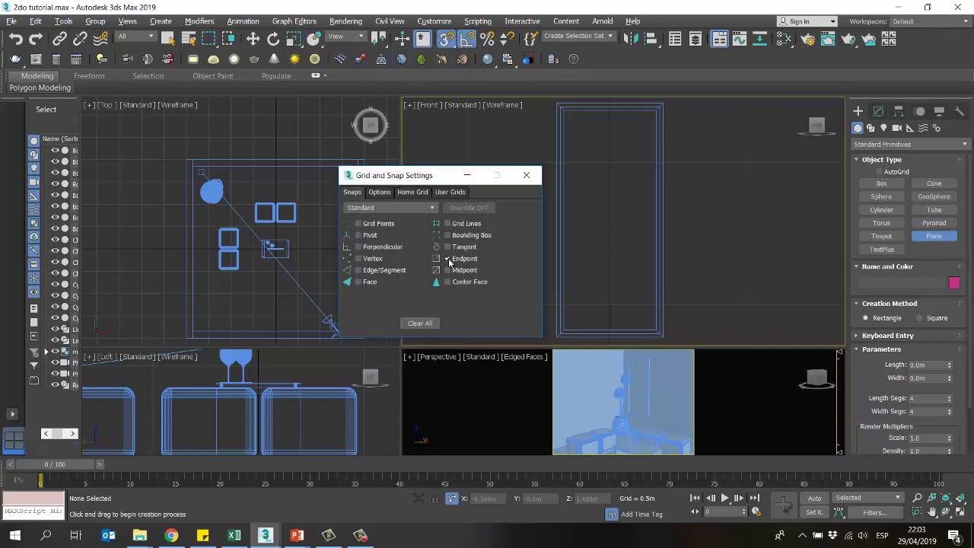
left_click(358, 258)
left_click(525, 176)
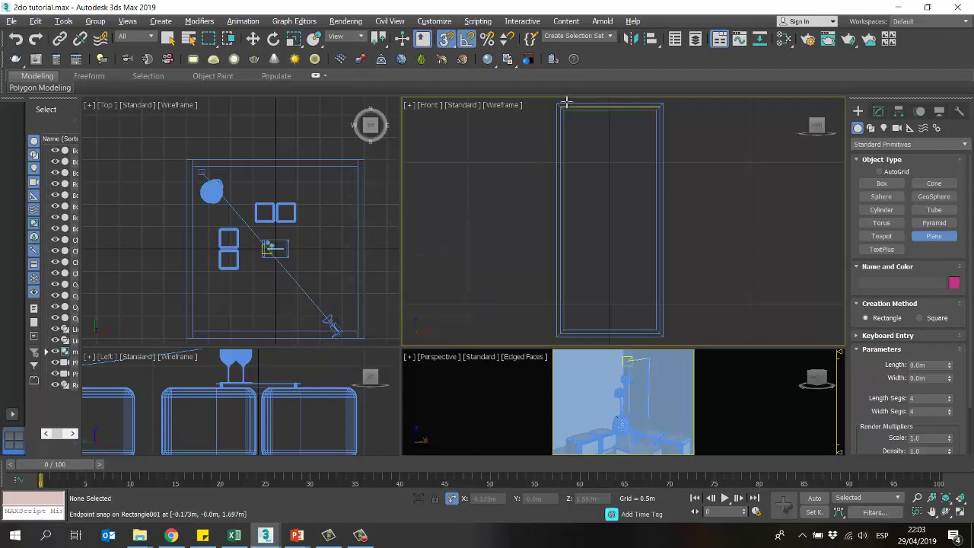
Step: Draw a plane about 0.8 m long and 0.35 m wide in the Front view, filling the frame between snapped corners
middle_click_drag(558, 104, 520, 135)
scroll(551, 167, "down", 3)
scroll(563, 168, "up", 3)
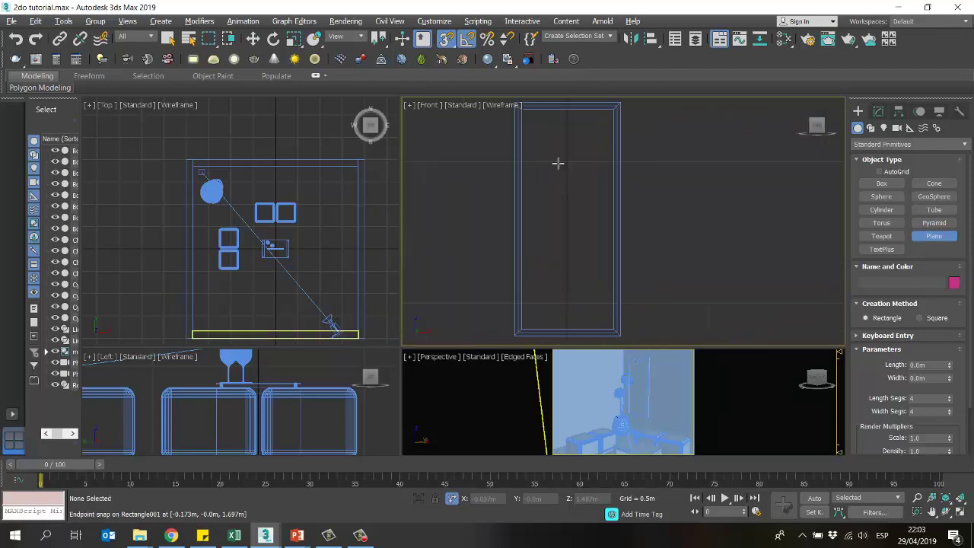
middle_click_drag(558, 162, 590, 151)
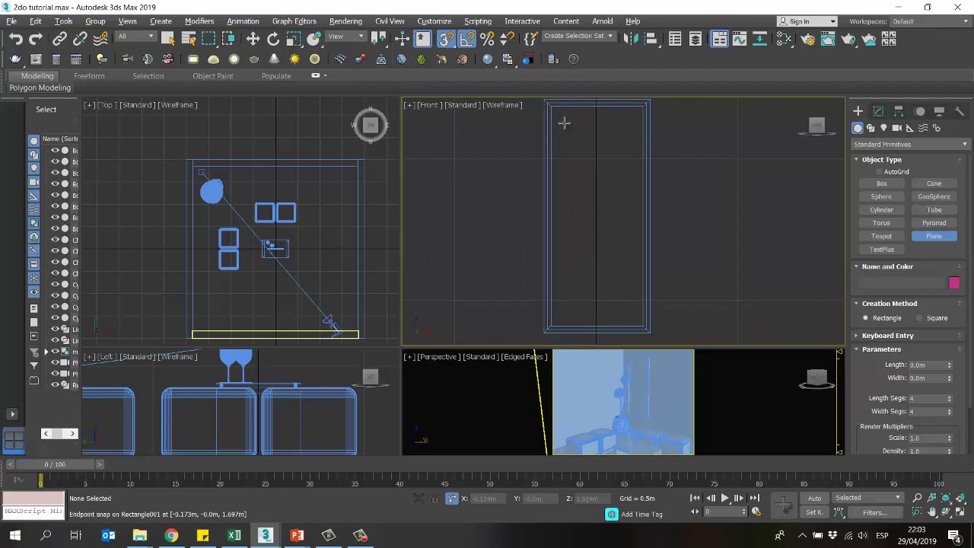
left_click_drag(551, 106, 649, 332)
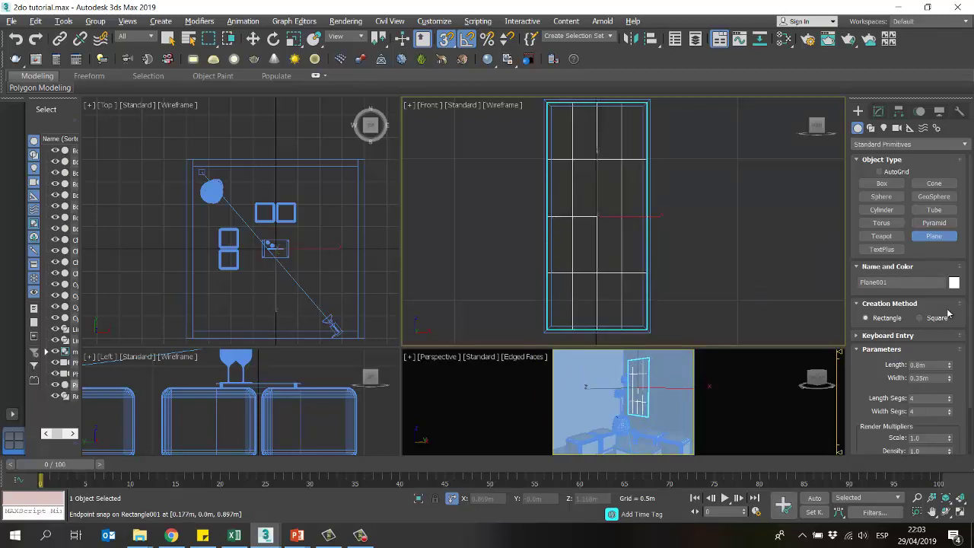
Step: Set the plane's length and width segments to 2 each
double_click(928, 398)
type("2")
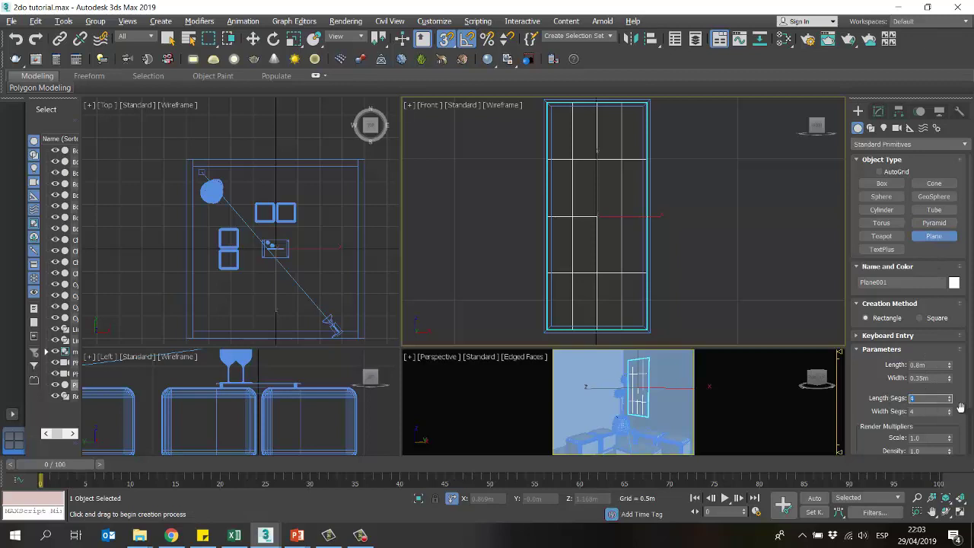
double_click(930, 412)
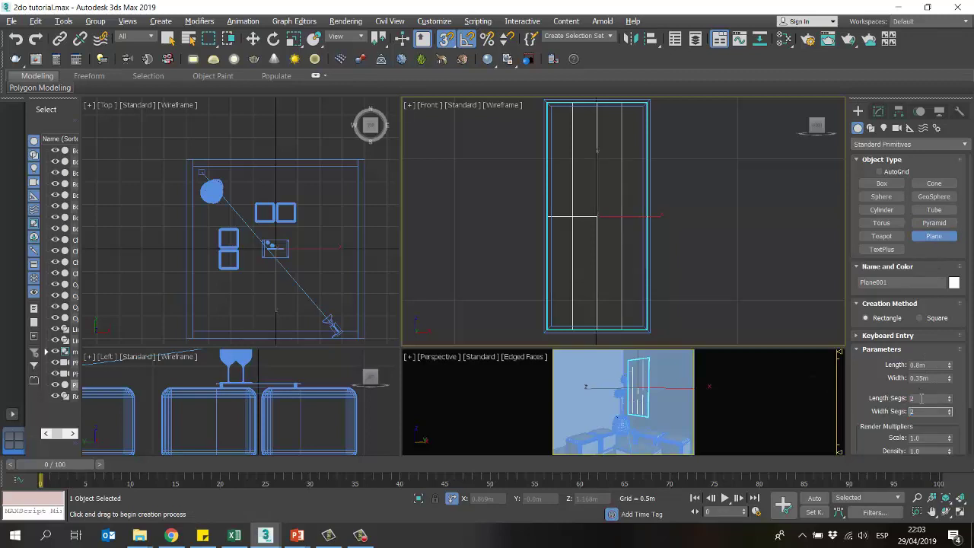
key("Return")
scroll(887, 307, "down", 2)
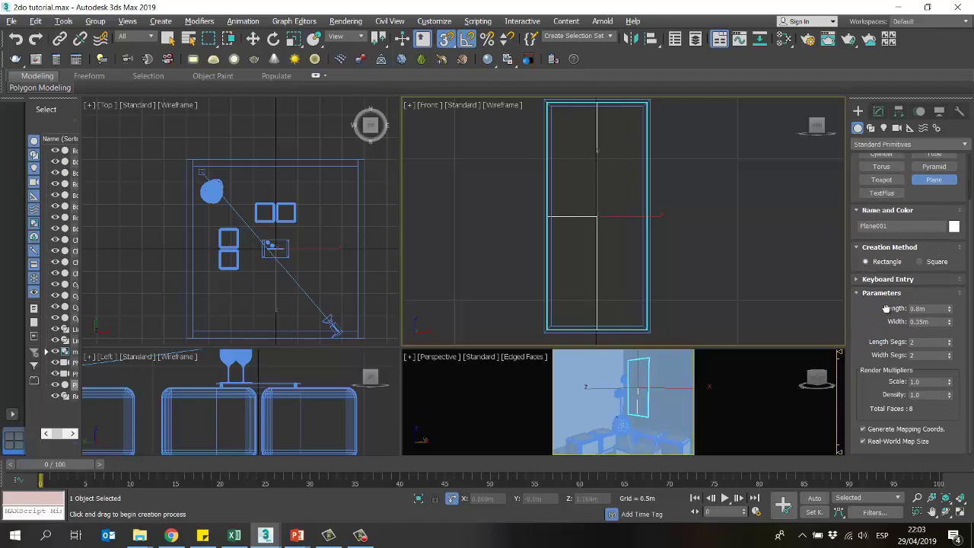
scroll(886, 307, "up", 1)
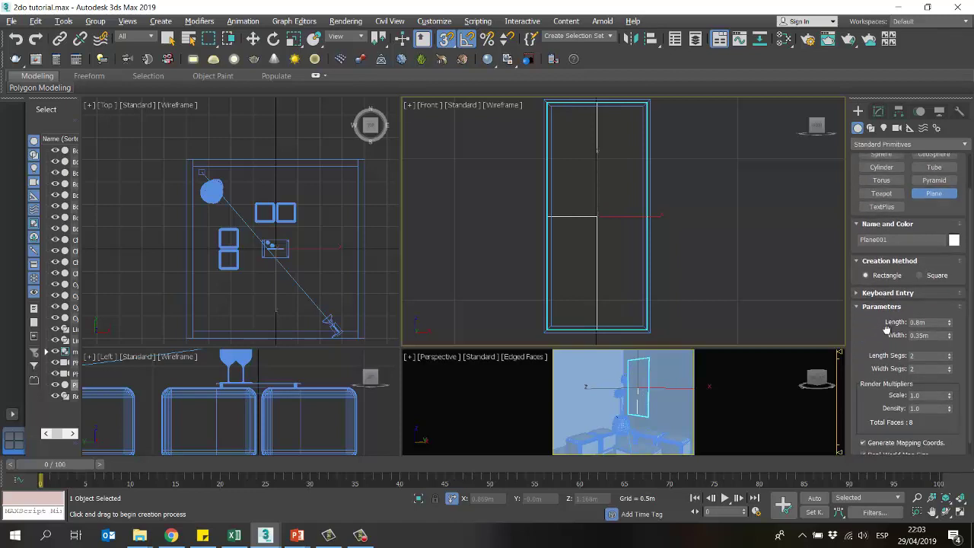
scroll(887, 329, "up", 2)
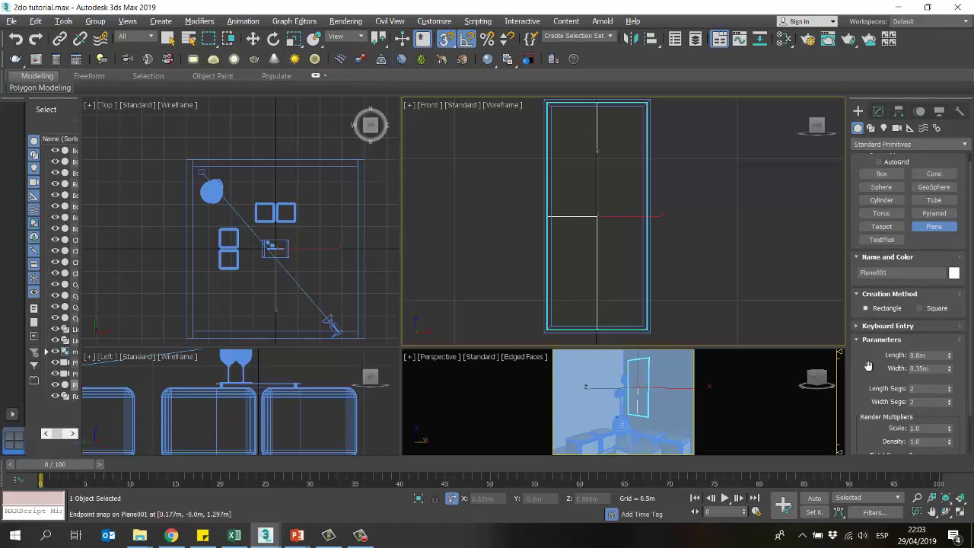
left_click_drag(869, 359, 882, 298)
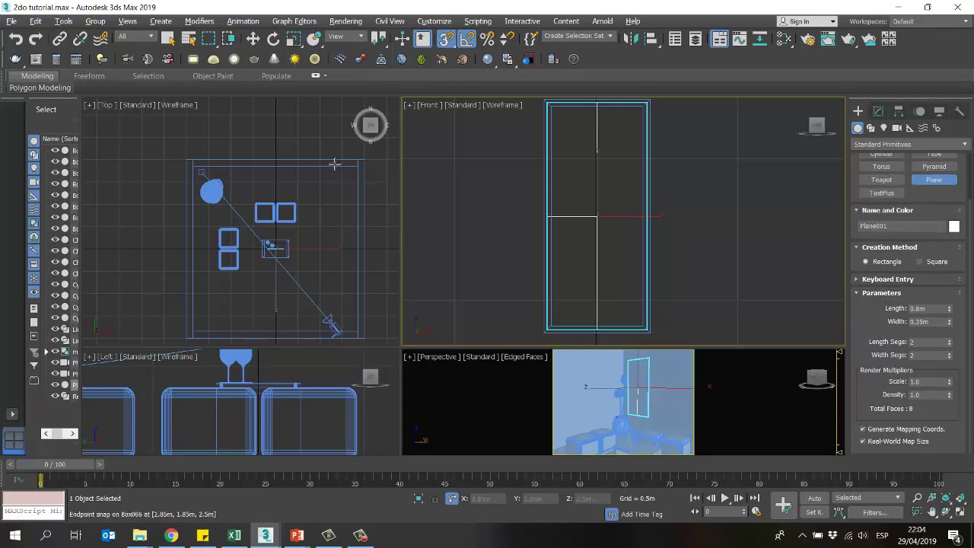
Step: Leave plane creation, turn off 3D snapping and select the frame together with the plane for moving
key("w")
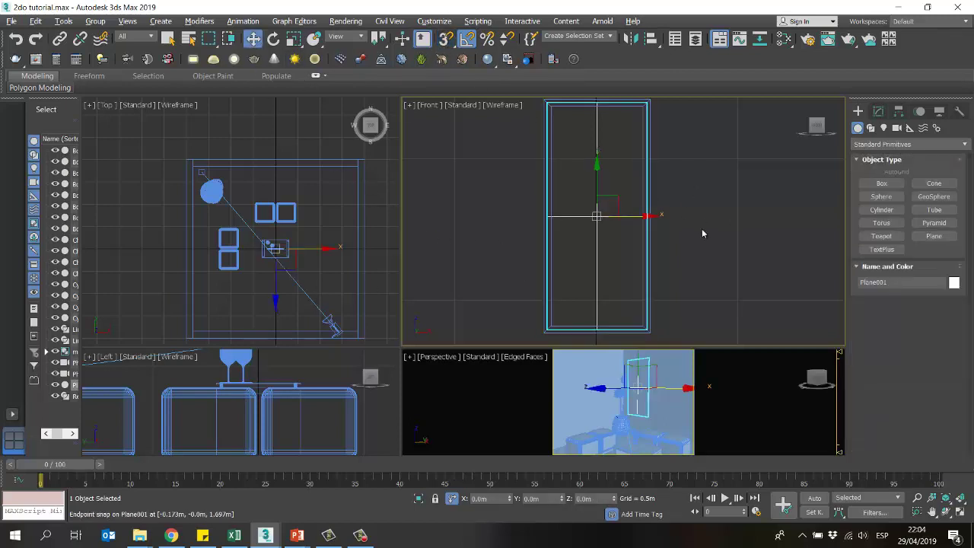
left_click(562, 229)
left_click_drag(484, 246, 484, 246)
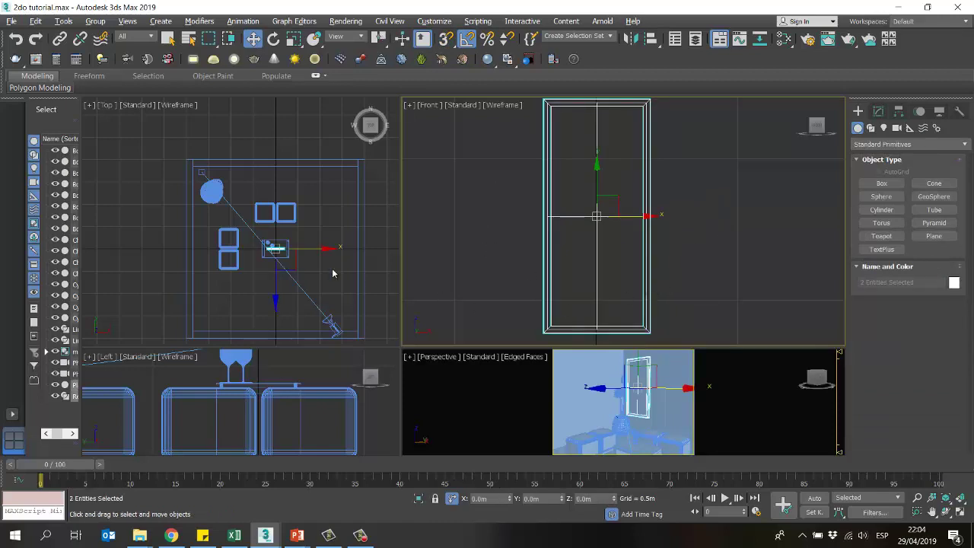
Step: Move the selected frame and plane about 1.309 m along Y towards the back wall in the Top view
middle_click_drag(300, 217, 315, 231)
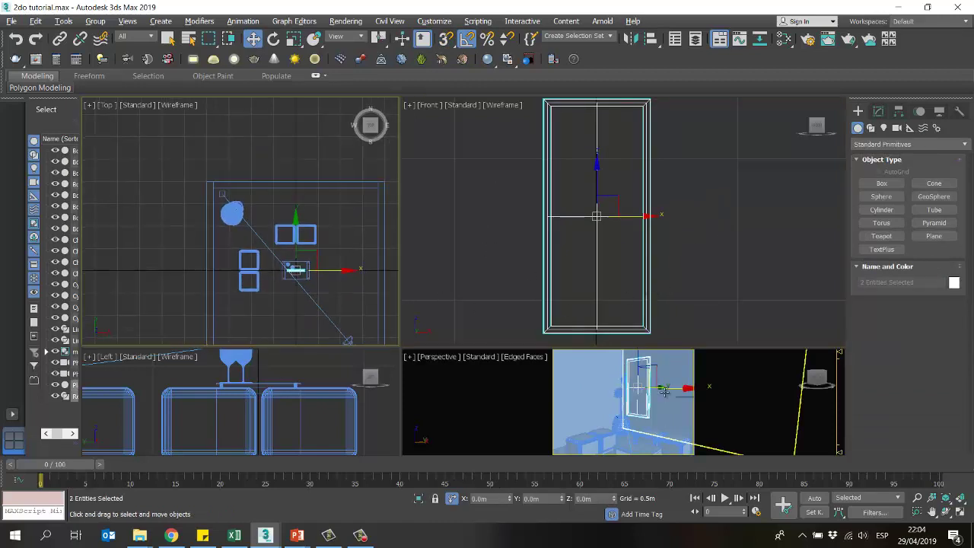
scroll(306, 242, "up", 6)
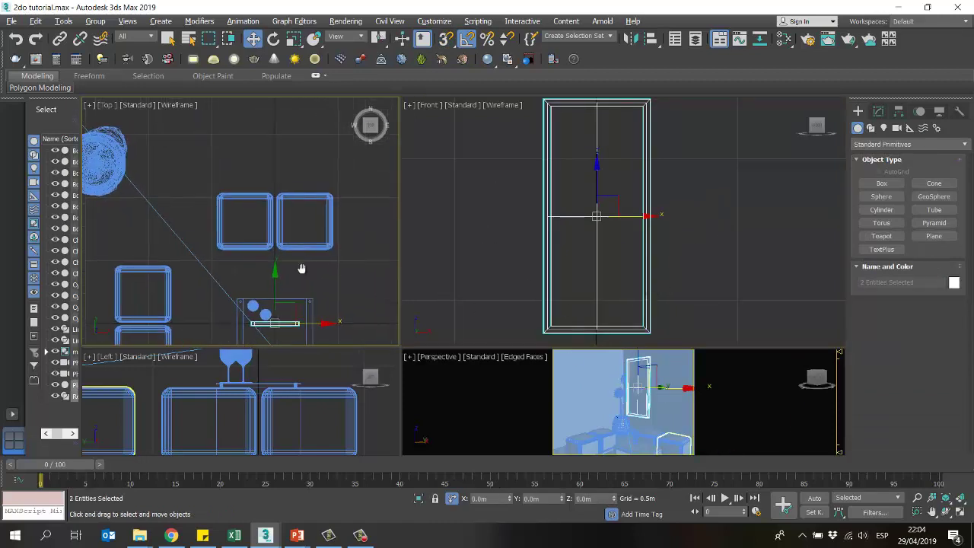
left_click_drag(273, 228, 273, 209)
key("ctrl+z")
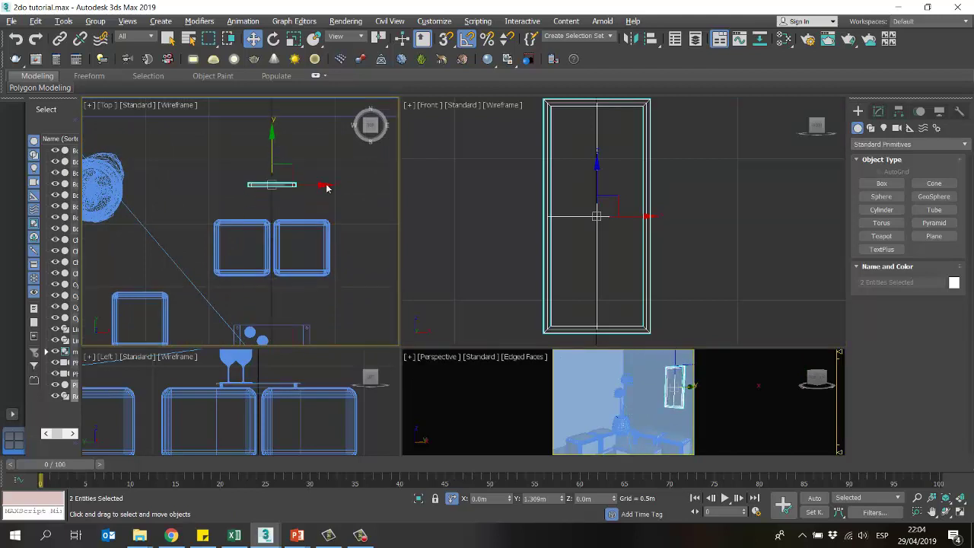
Step: Switch the Perspective viewport to PhysCamera001 and move the frame and plane near the left wall in the Top view
right_click(608, 376)
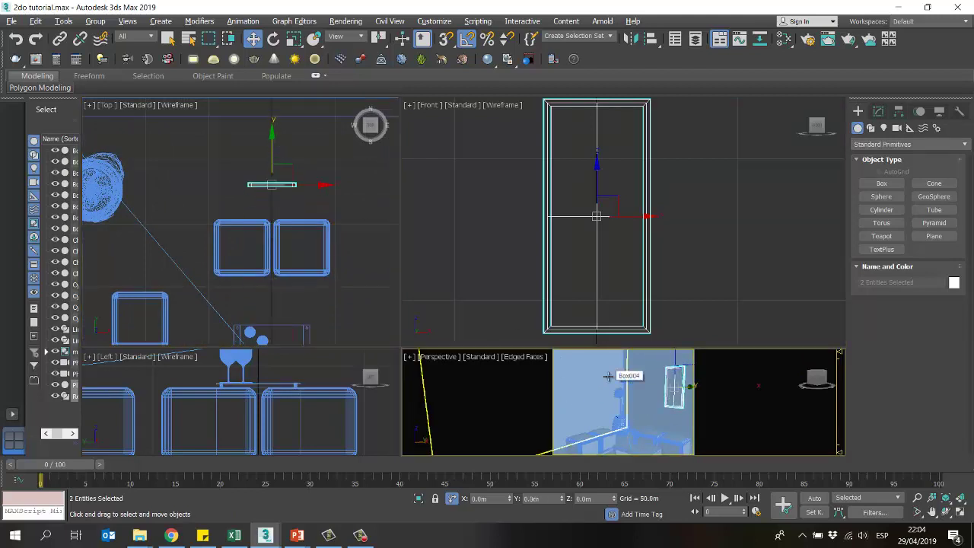
key("c")
scroll(188, 206, "down", 6)
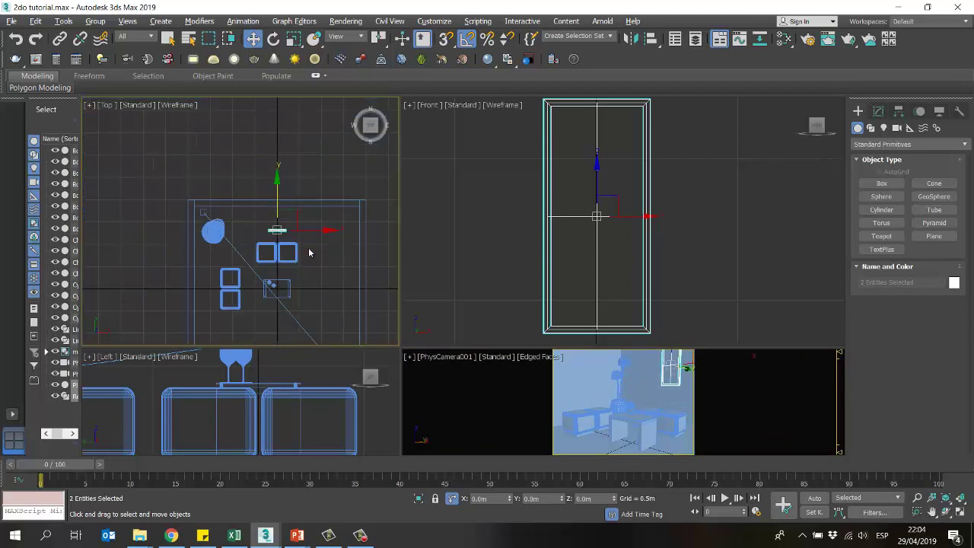
left_click_drag(292, 210, 225, 249)
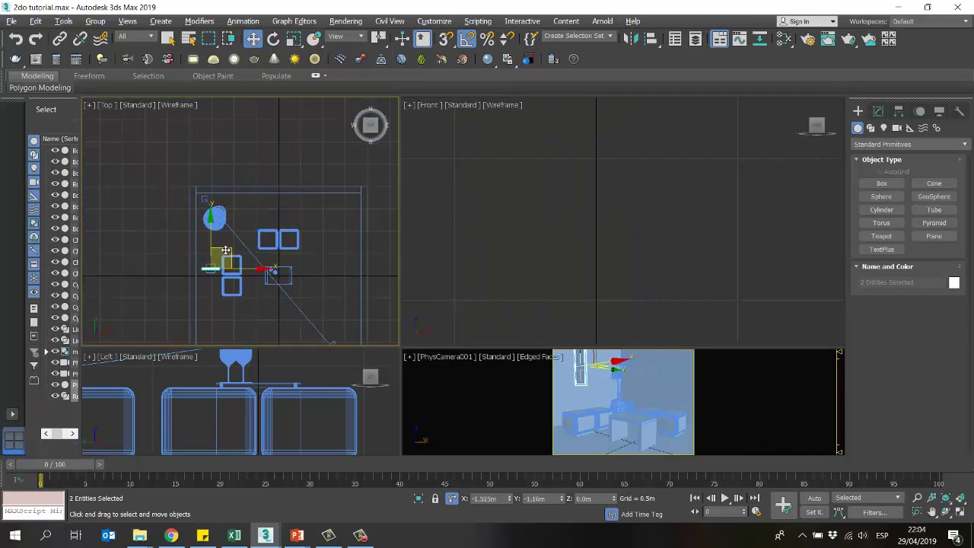
Step: Rotate the frame and plane 90° in the Top view to run parallel to the left wall
scroll(207, 267, "up", 4)
key("e")
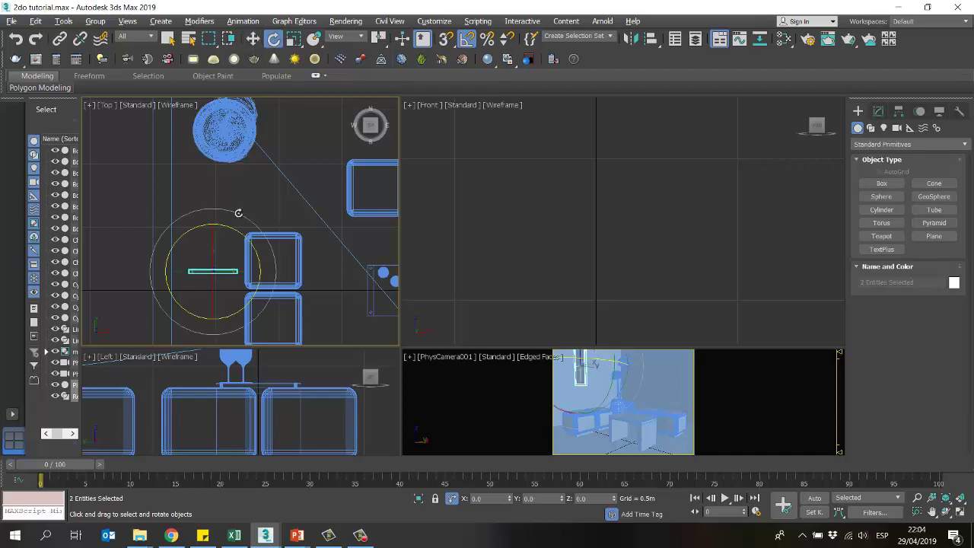
scroll(239, 213, "up", 2)
left_click_drag(233, 226, 232, 216)
left_click(253, 39)
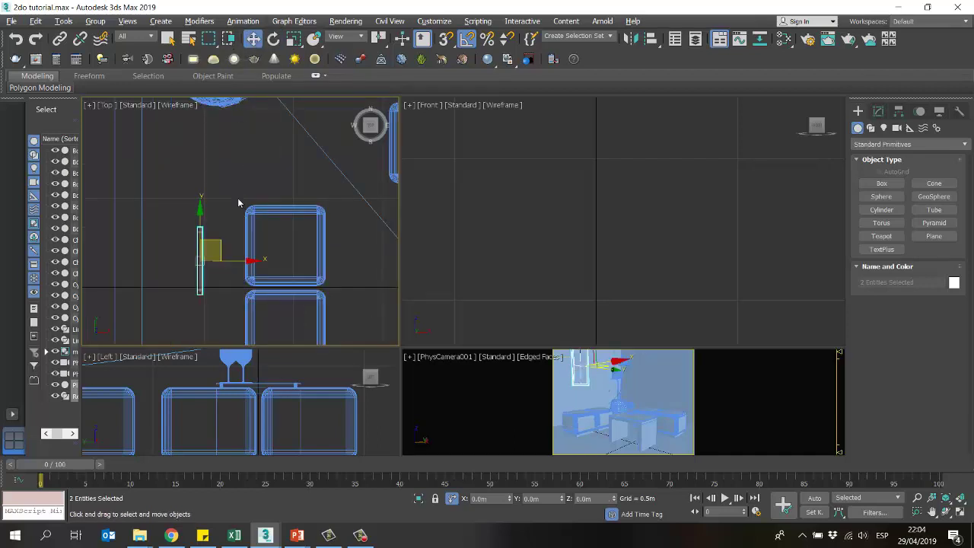
Step: Move the rotated frame and plane flush against the inner face of the left wall in the Top view
middle_click_drag(238, 203, 311, 178)
left_click_drag(287, 213, 227, 235)
scroll(234, 266, "up", 3)
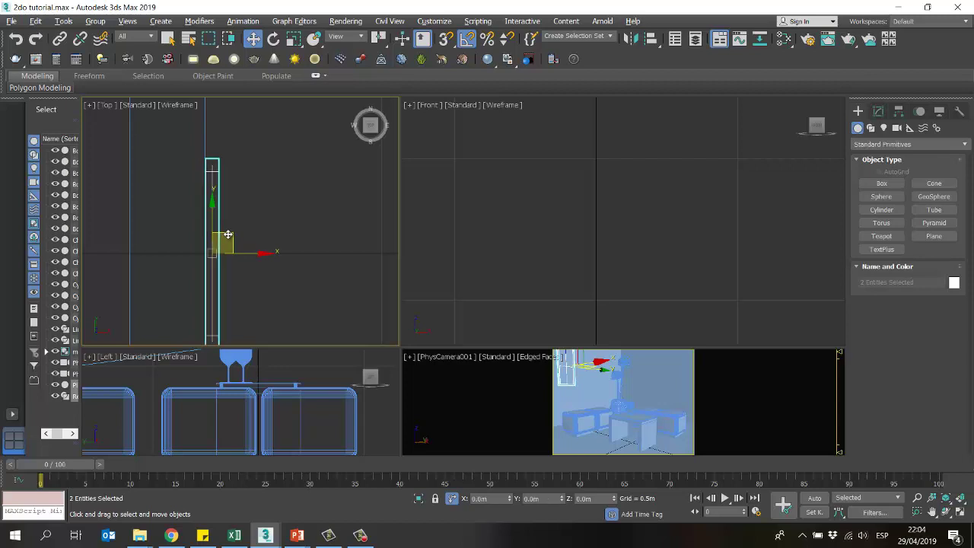
Step: Clone the selected frame and plane along the left wall in the Top view as one independent copy
scroll(272, 258, "down", 3)
middle_click_drag(270, 234, 260, 266)
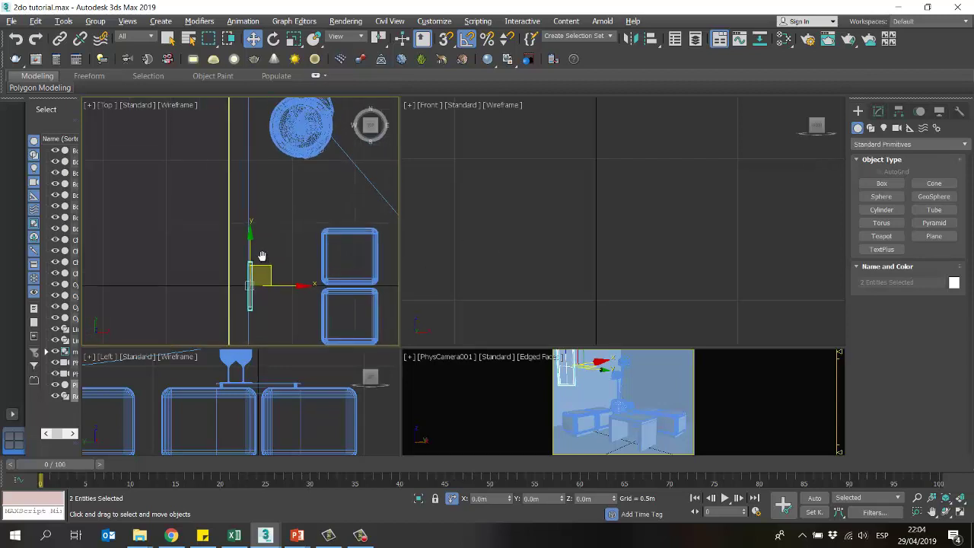
left_click_drag(252, 251, 257, 197)
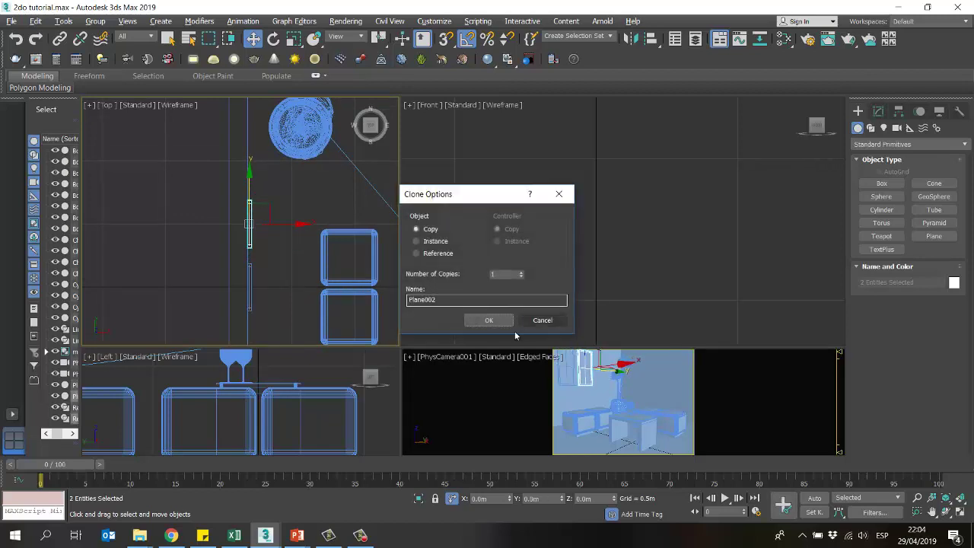
key("Return")
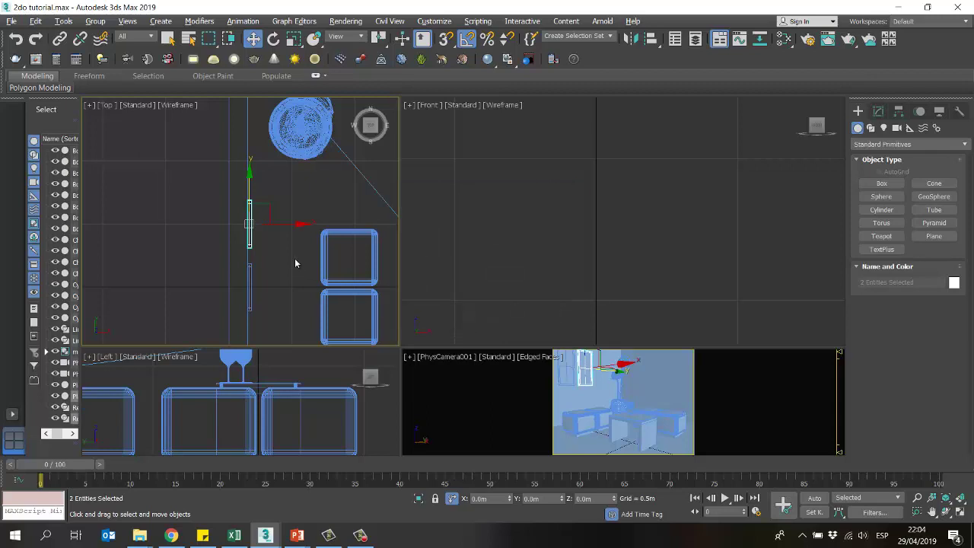
Step: Select both frames with their planes, without the wall, and raise them along the left wall in the Front view
left_click(248, 282, "ctrl")
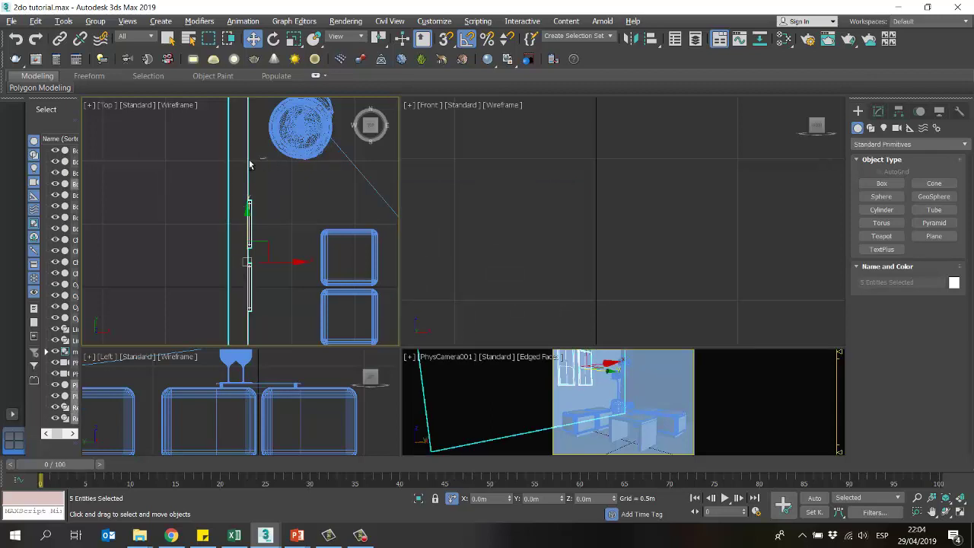
left_click(228, 229, "ctrl")
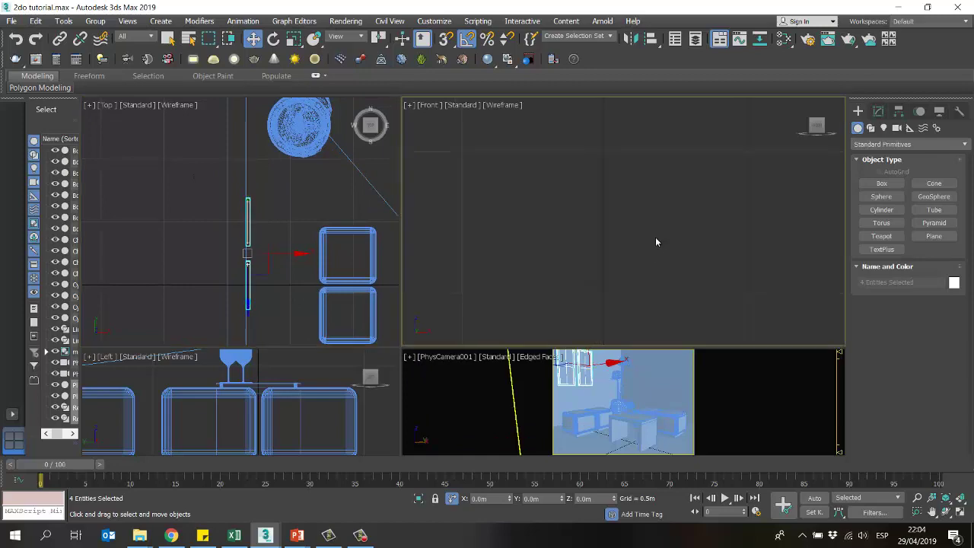
scroll(655, 236, "down", 6)
scroll(585, 217, "up", 2)
middle_click_drag(583, 191, 507, 254)
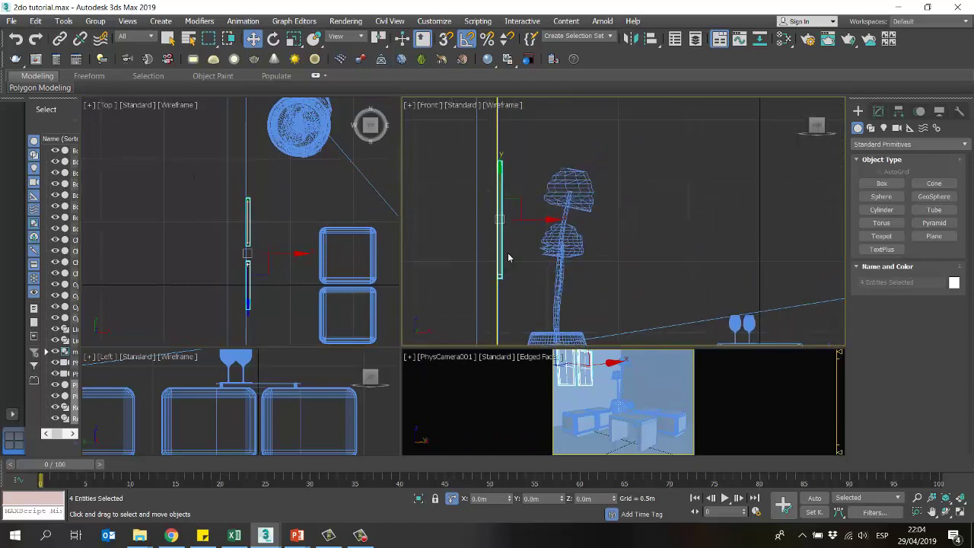
scroll(540, 277, "down", 3)
scroll(491, 311, "up", 2)
middle_click_drag(490, 310, 509, 329)
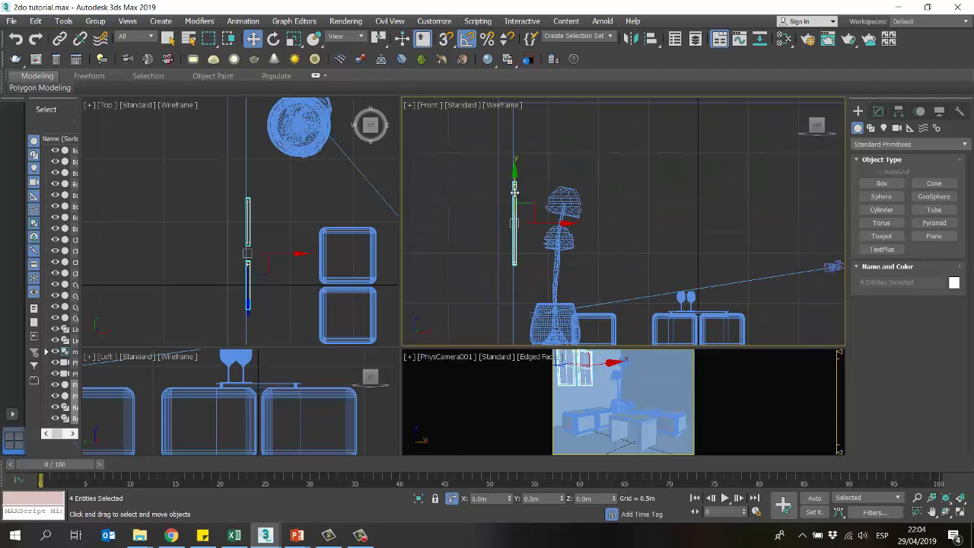
left_click_drag(515, 191, 518, 175)
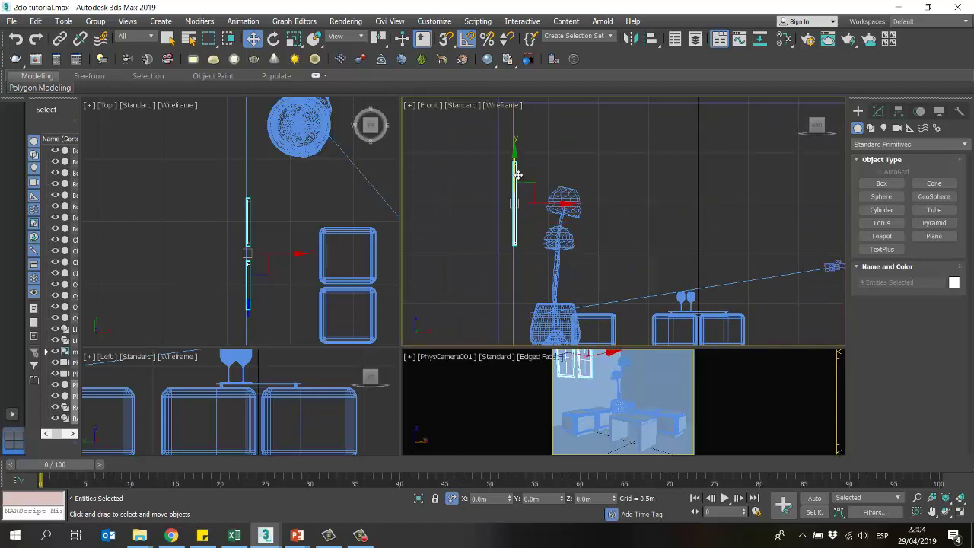
mouse_move(563, 205)
middle_mouse_down()
mouse_move(569, 211)
mouse_move(584, 169)
mouse_move(580, 214)
middle_mouse_up()
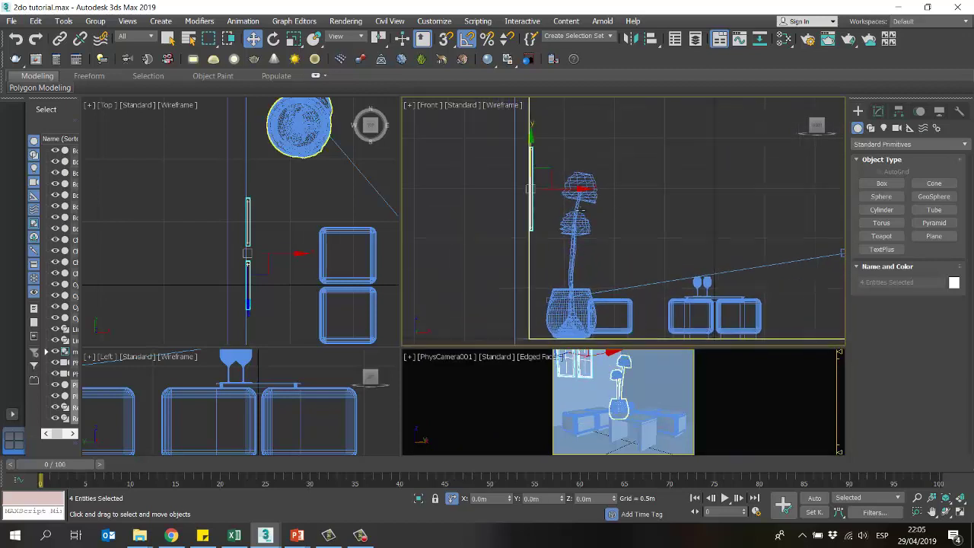
Step: Lower both frames and planes slightly in the Front view, then offset them by -0.1 m along Y
left_click_drag(532, 154, 561, 189)
scroll(526, 251, "up", 5)
scroll(565, 273, "down", 6)
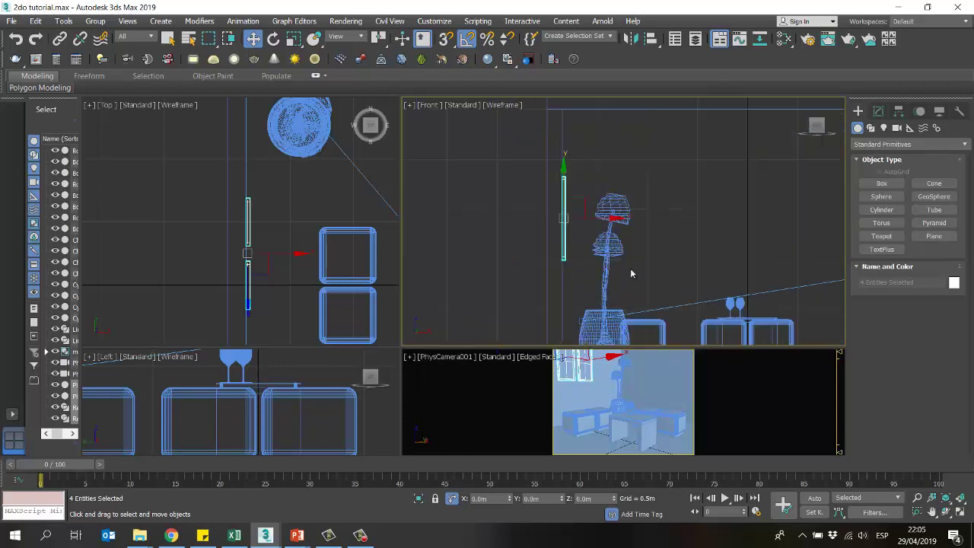
left_click(532, 498)
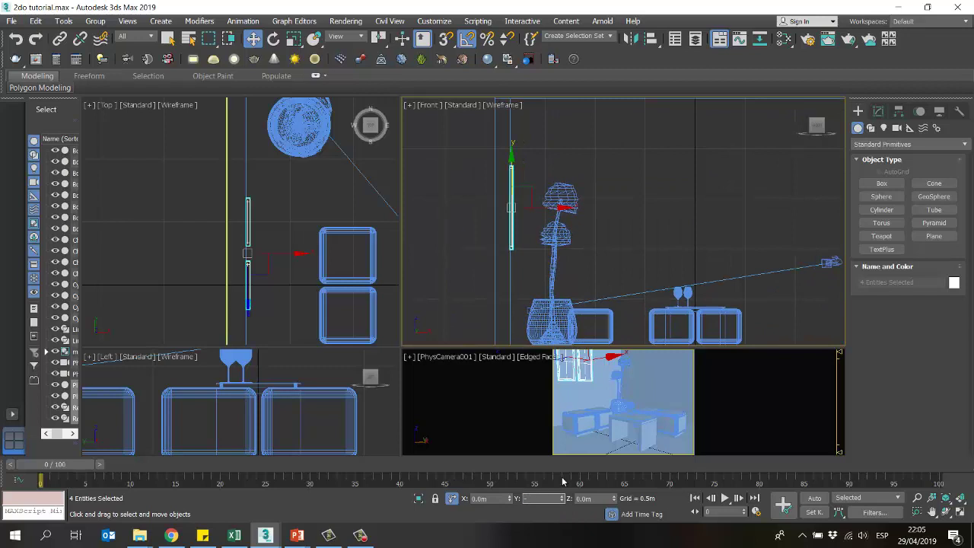
type("-.1")
key("Return")
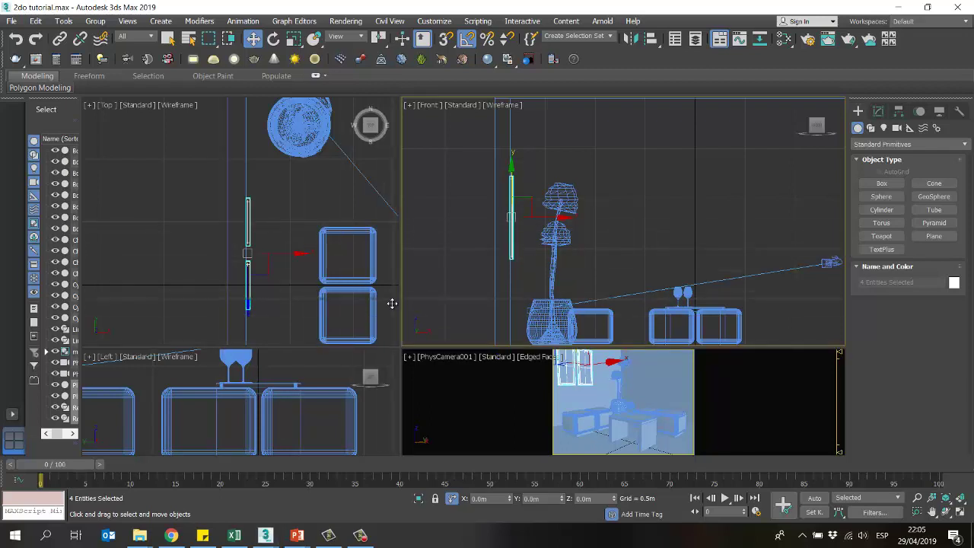
Step: Resize the viewports to enlarge the PhysCamera001 and Left views, with the whole room framed in the Left view
left_click_drag(401, 348, 389, 328)
scroll(259, 208, "down", 4)
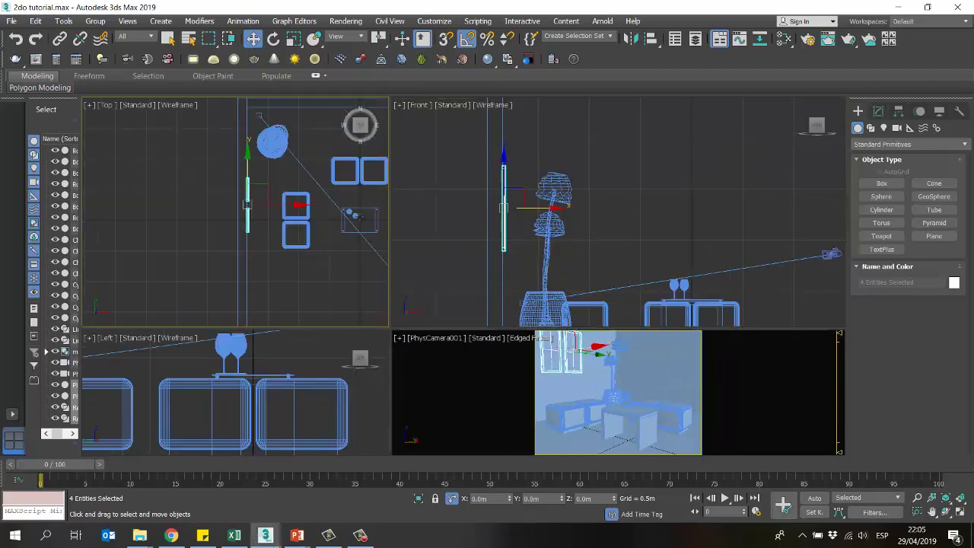
left_click_drag(388, 327, 255, 166)
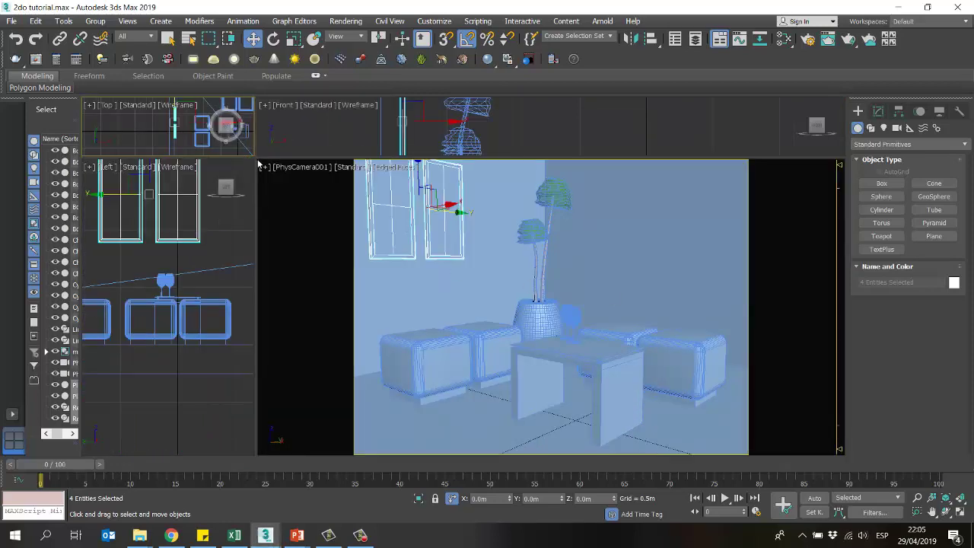
left_click_drag(257, 156, 384, 158)
scroll(232, 313, "down", 4)
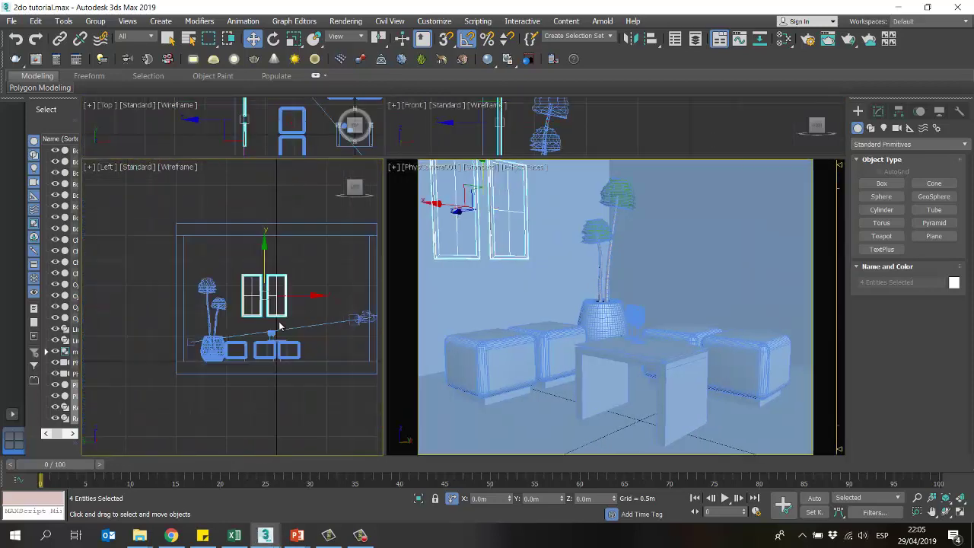
scroll(232, 313, "up", 1)
Step: Select the PhysCamera001 target and raise it about 0.1 m in the Left view
left_click(232, 313)
left_click(175, 356)
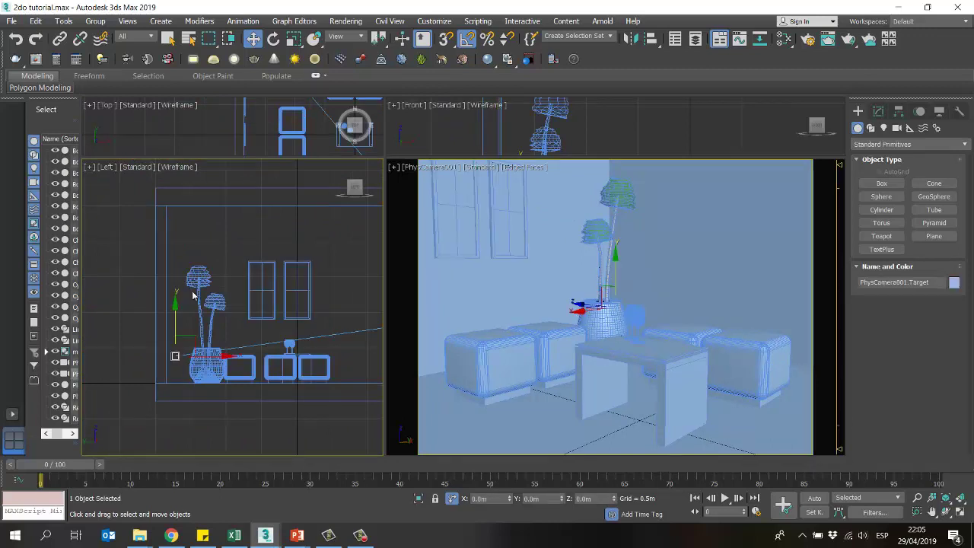
middle_click_drag(177, 316, 156, 314)
left_click_drag(153, 316, 154, 306)
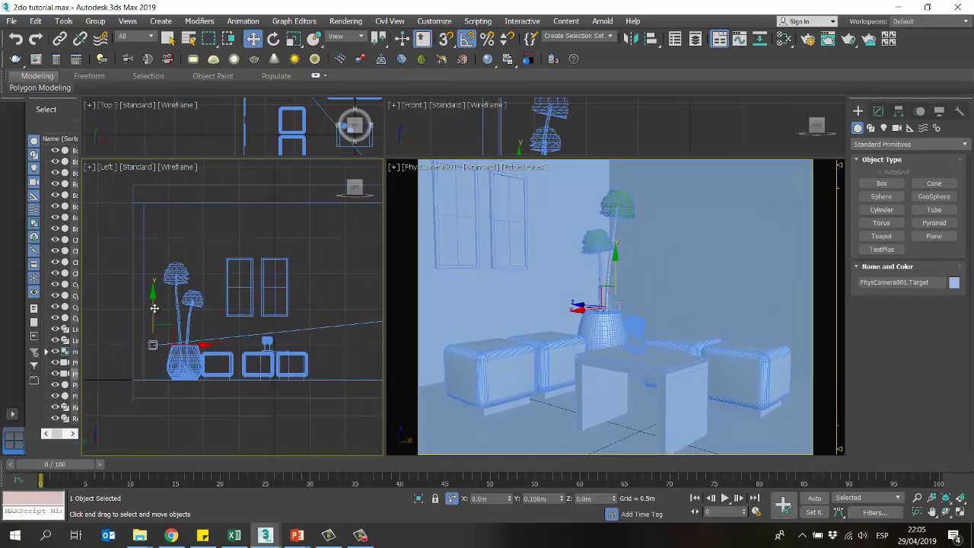
Step: Enlarge the Top viewport and move PhysCamera001 just inside the room's front wall
middle_click_drag(156, 310, 92, 325)
left_click_drag(376, 166, 690, 342)
middle_click_drag(563, 225, 429, 250)
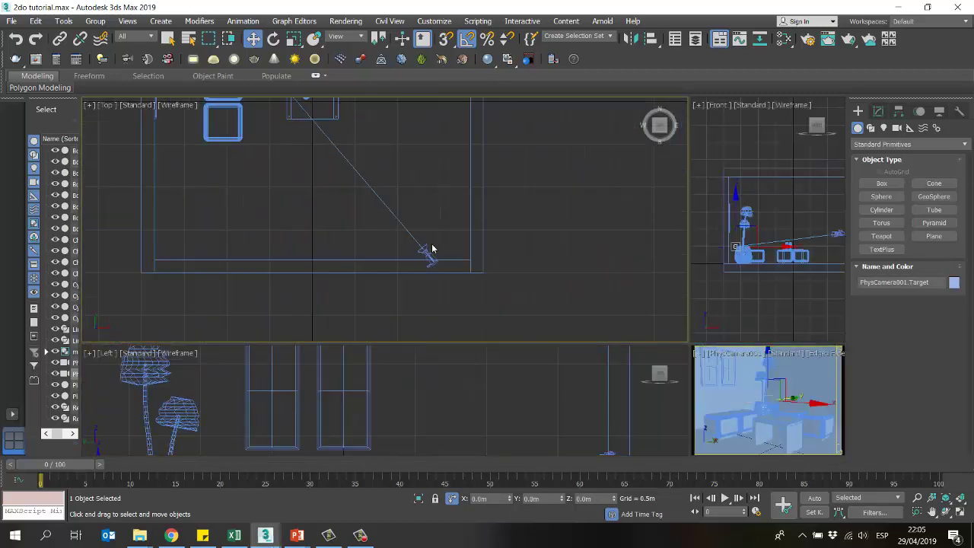
left_click(429, 252)
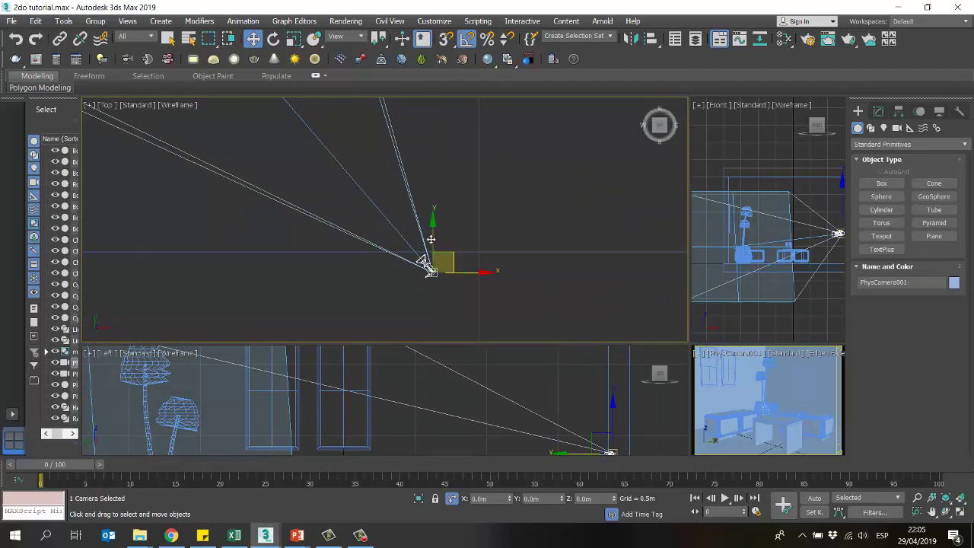
left_click_drag(444, 251, 459, 280)
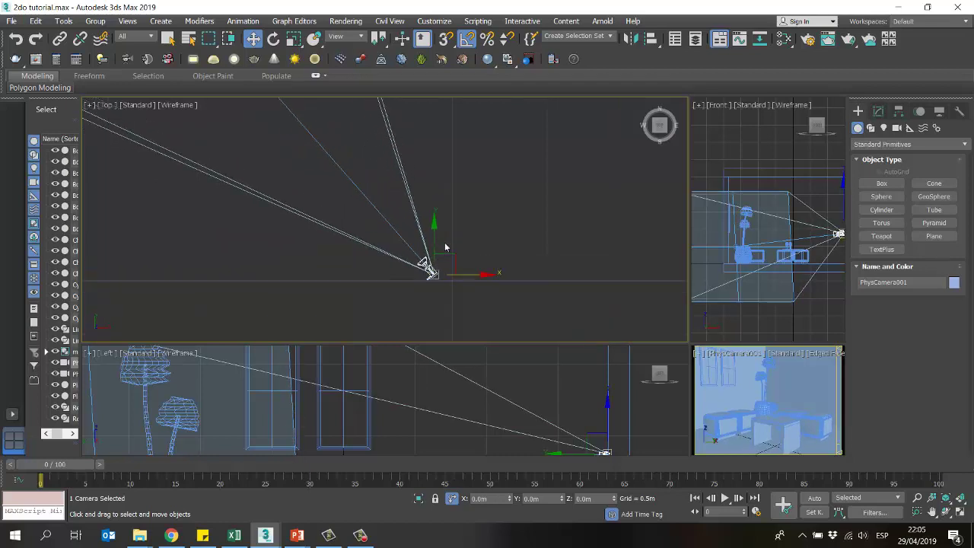
mouse_move(433, 244)
left_mouse_down()
mouse_move(433, 233)
mouse_move(438, 244)
left_mouse_up()
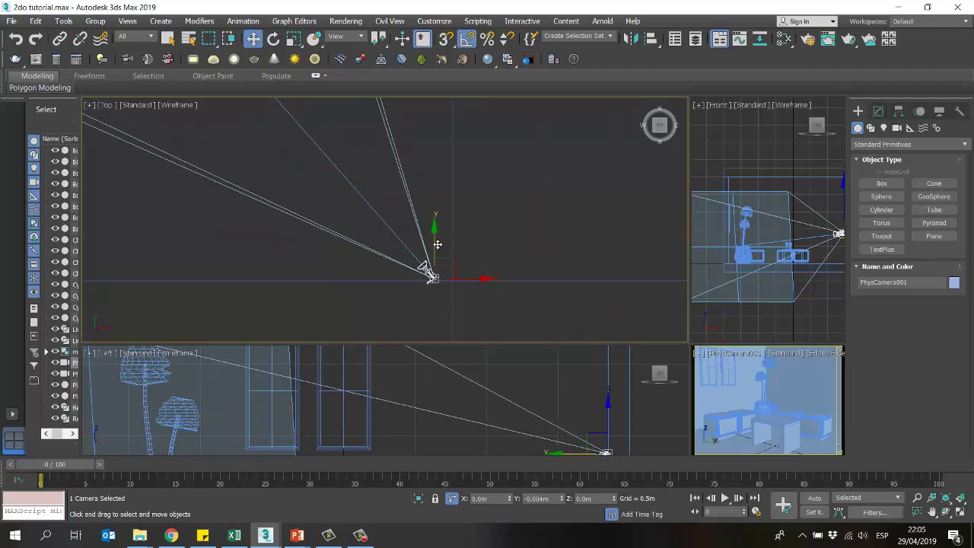
Step: Enlarge the PhysCamera001 viewport again and select both frames with their planes in the Left view
left_click_drag(691, 342, 407, 175)
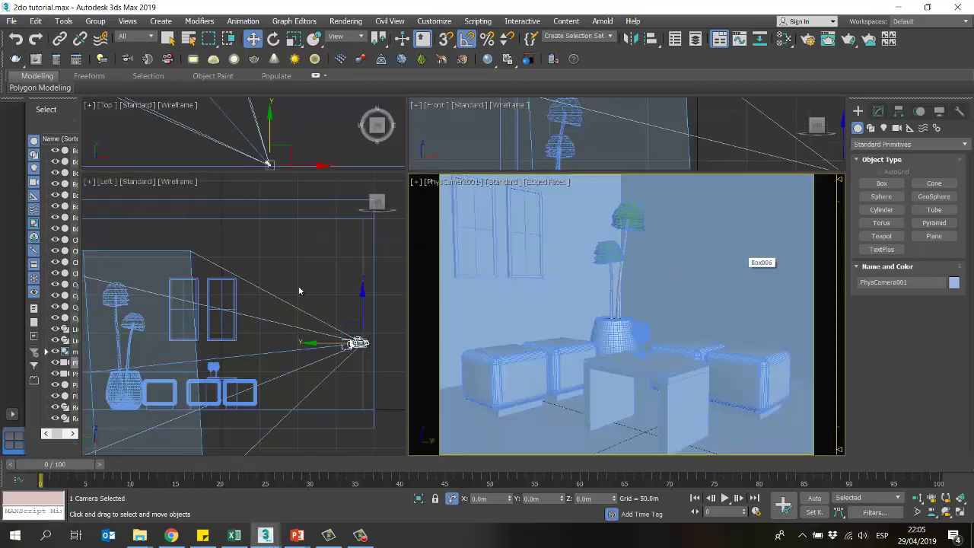
scroll(557, 130, "down", 6)
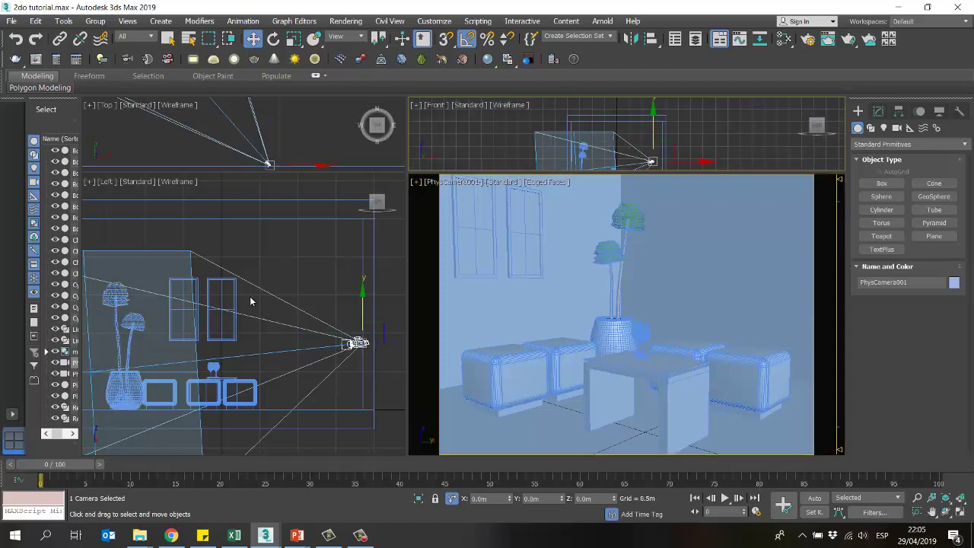
left_click(221, 304)
left_click(170, 288, "ctrl")
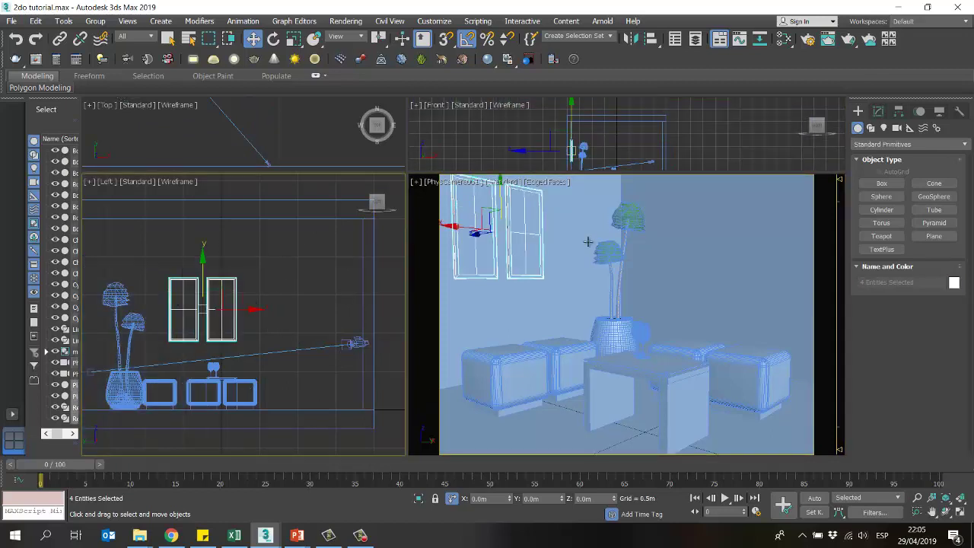
Step: Try to offset both frames and planes by -0.1 m along the world Y axis
middle_click(525, 222)
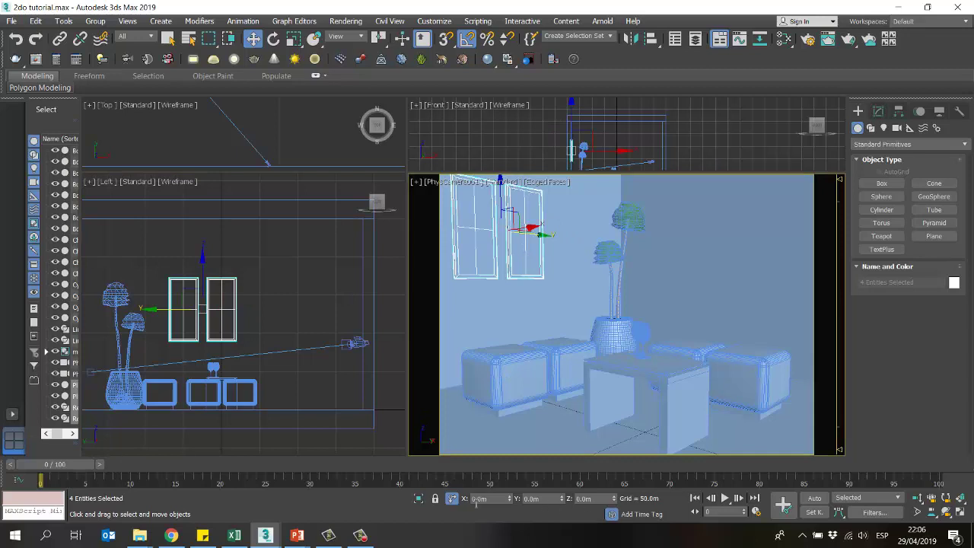
key("Tab")
type("-0.1")
key("Return")
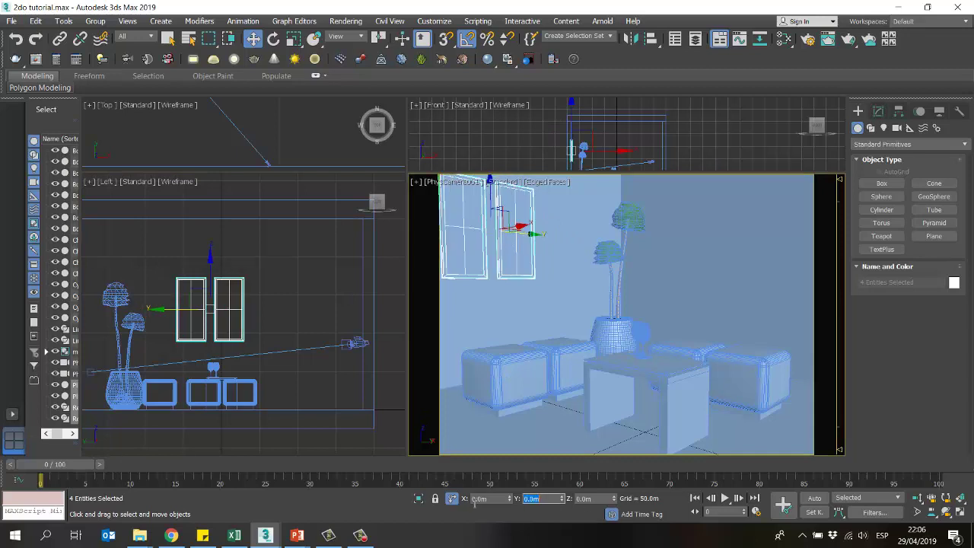
middle_click_drag(296, 304, 303, 305)
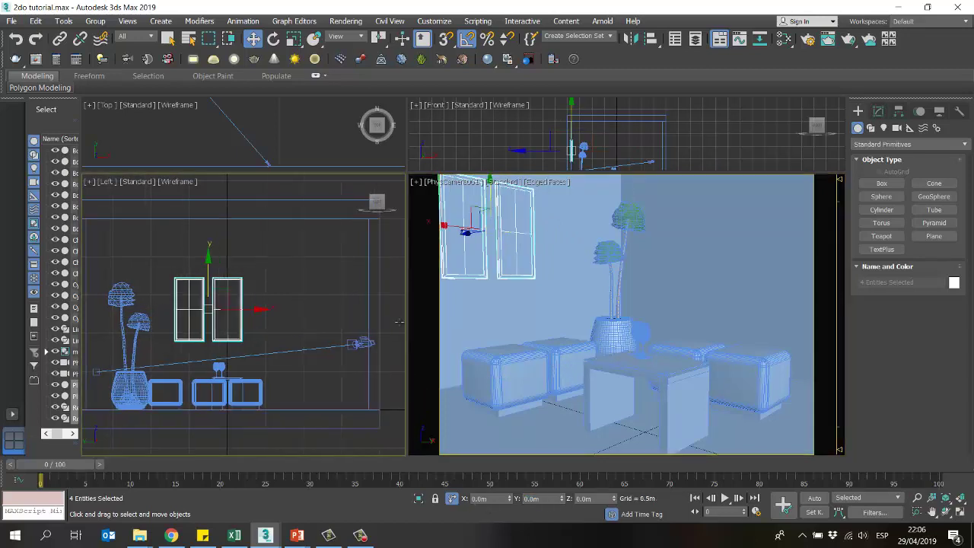
middle_click(647, 307)
Step: Lower both frames and planes slightly on the wall with a negative Z offset
left_click(549, 498)
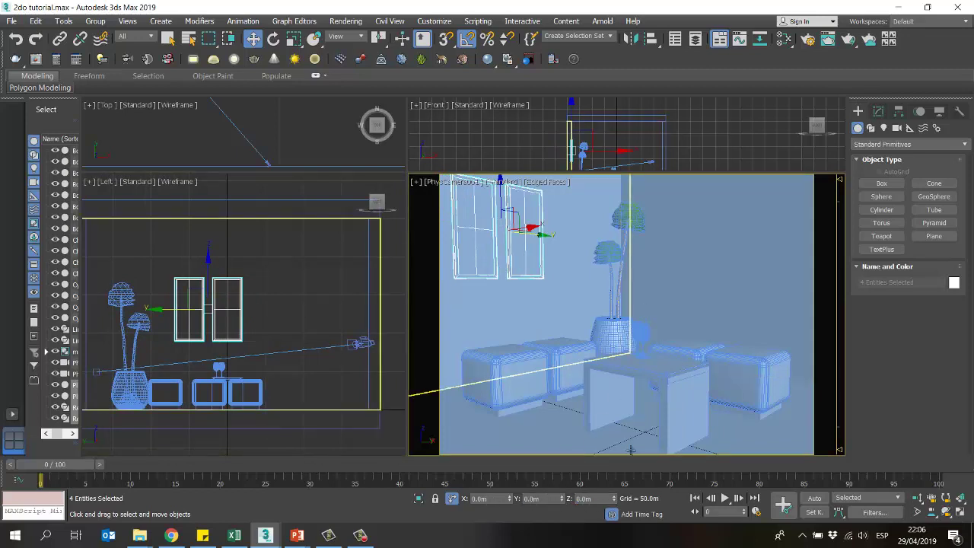
left_click(585, 498)
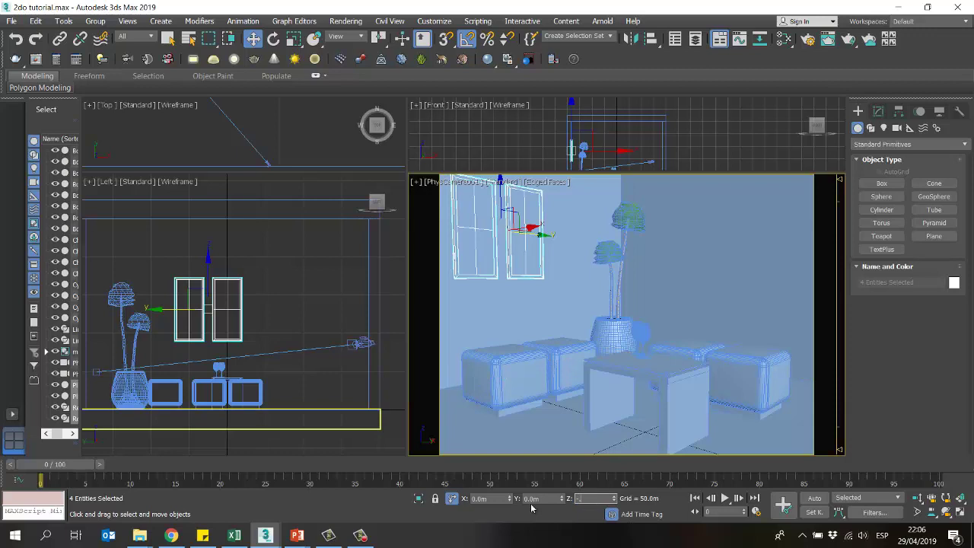
type("-")
key("Return")
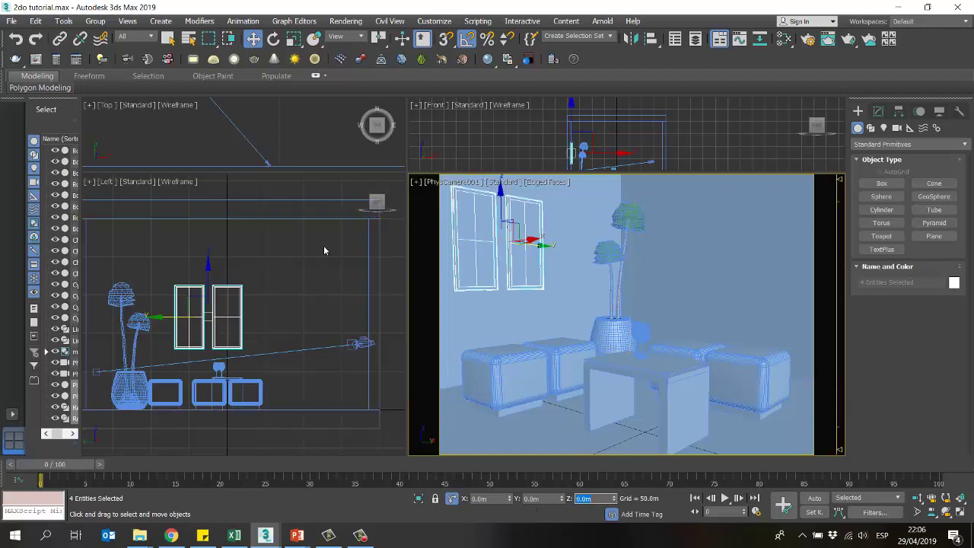
Step: Select the PhysCamera001 target, lower it about 0.037 m in the Front view and reactivate the camera viewport
scroll(294, 144, "down", 2)
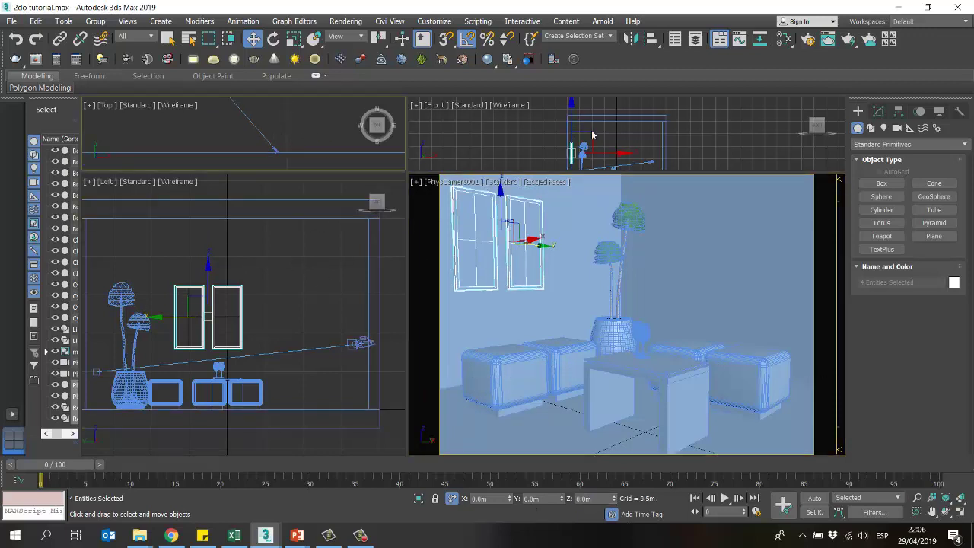
scroll(592, 135, "up", 5)
middle_click_drag(190, 305, 233, 278)
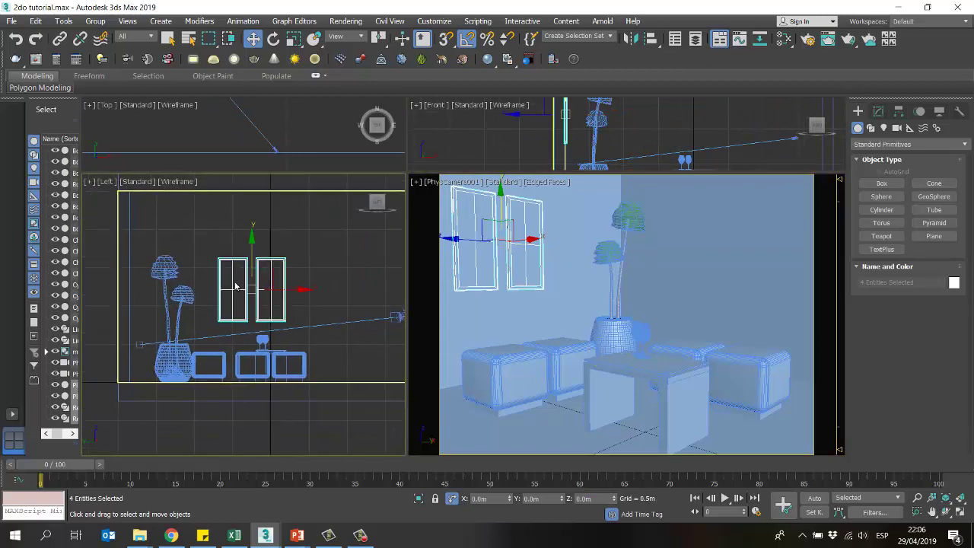
left_click(140, 345)
middle_click_drag(620, 122, 616, 106)
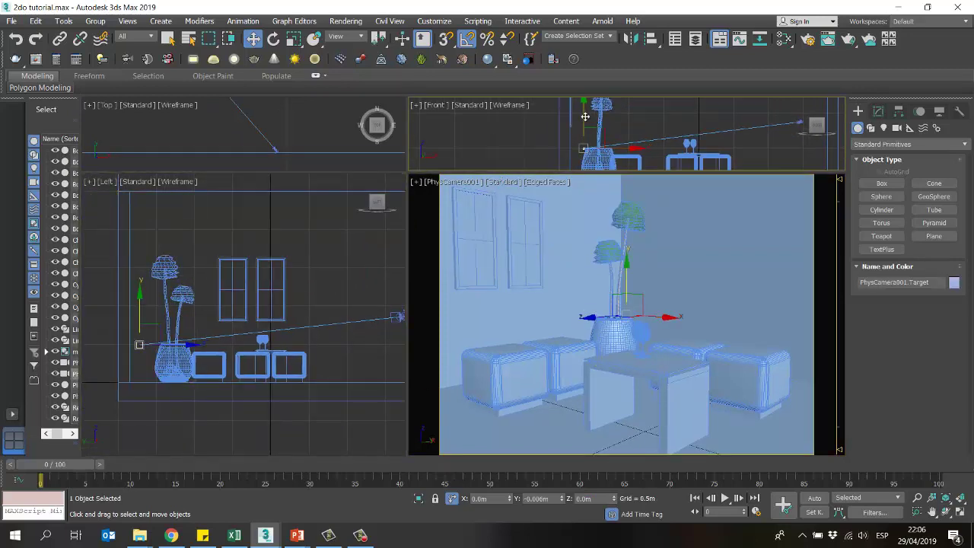
left_click_drag(585, 117, 588, 121)
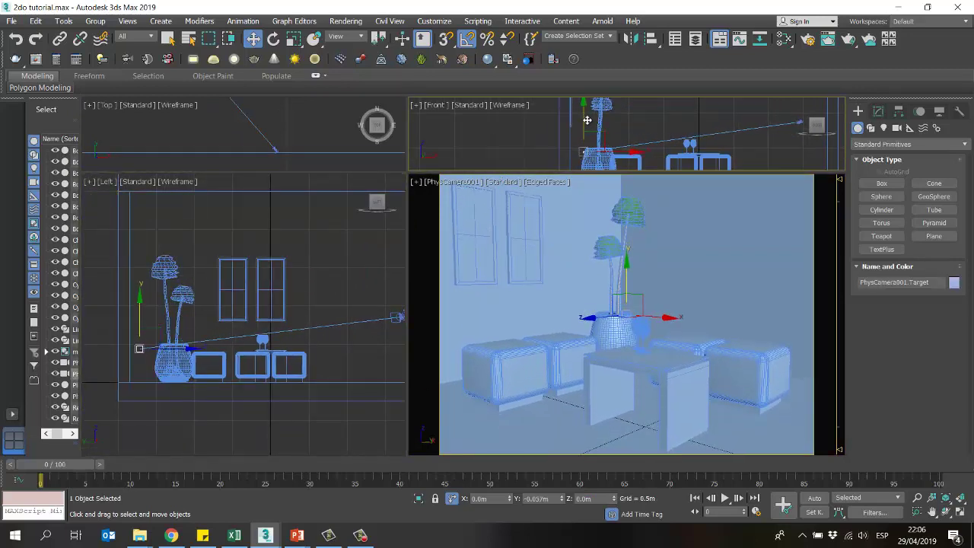
middle_click(580, 221)
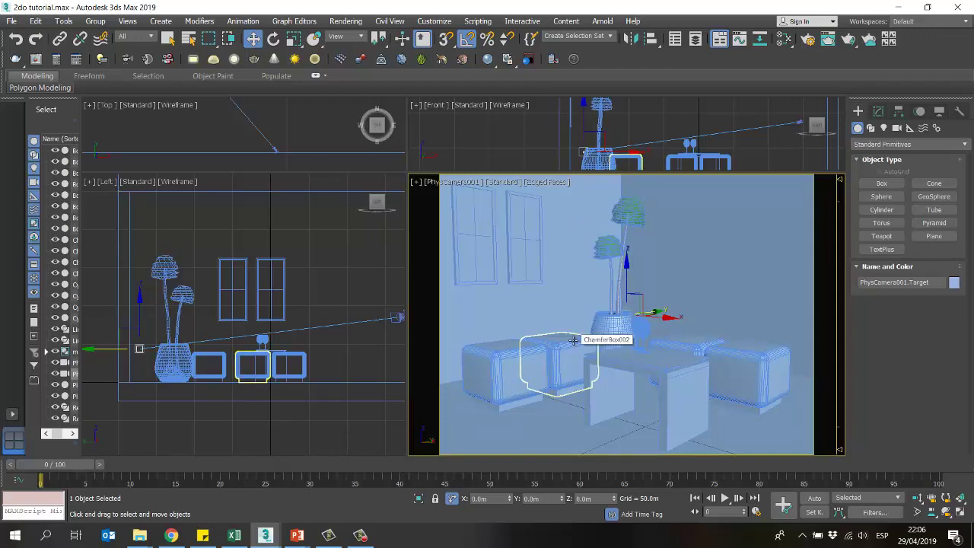
Step: Select the back wall behind the table and open the Slate Material Editor
left_click(361, 537)
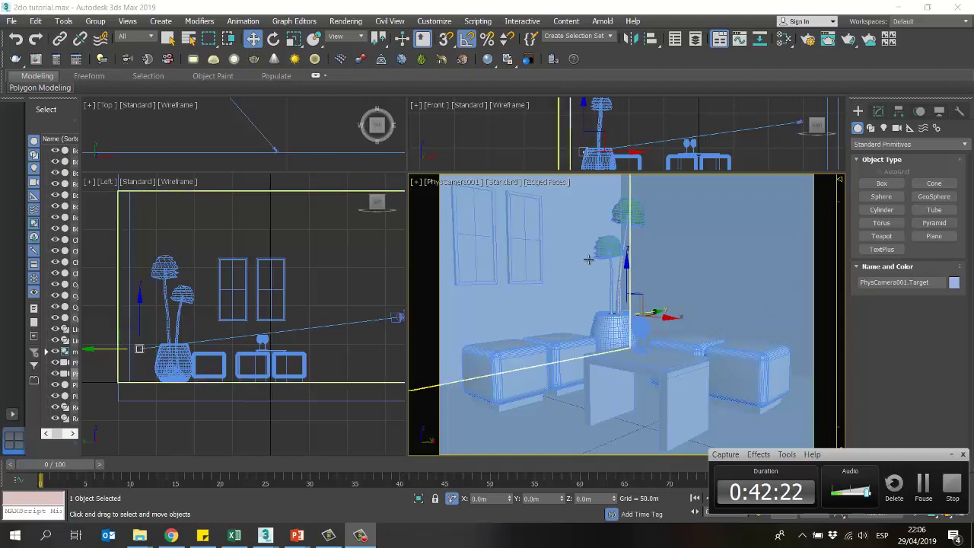
left_click(695, 239)
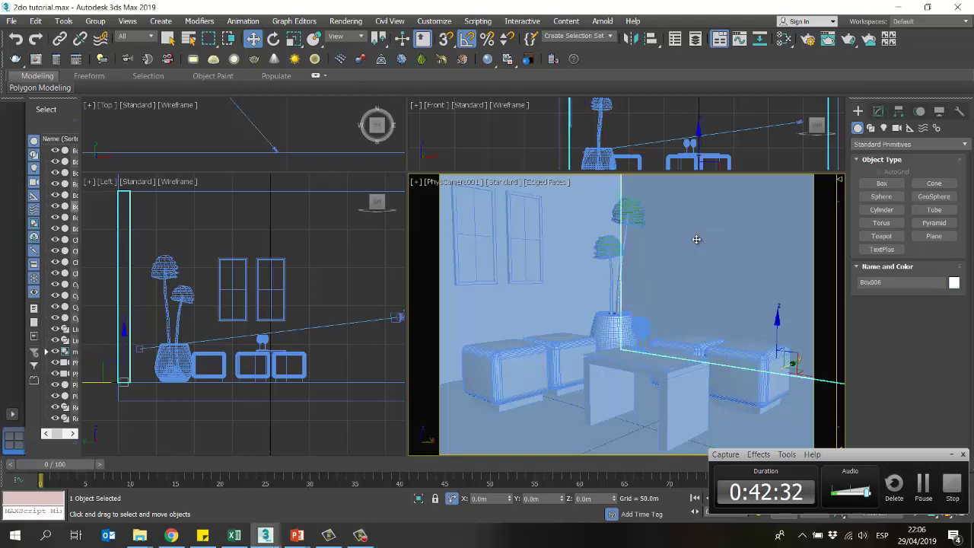
key("m")
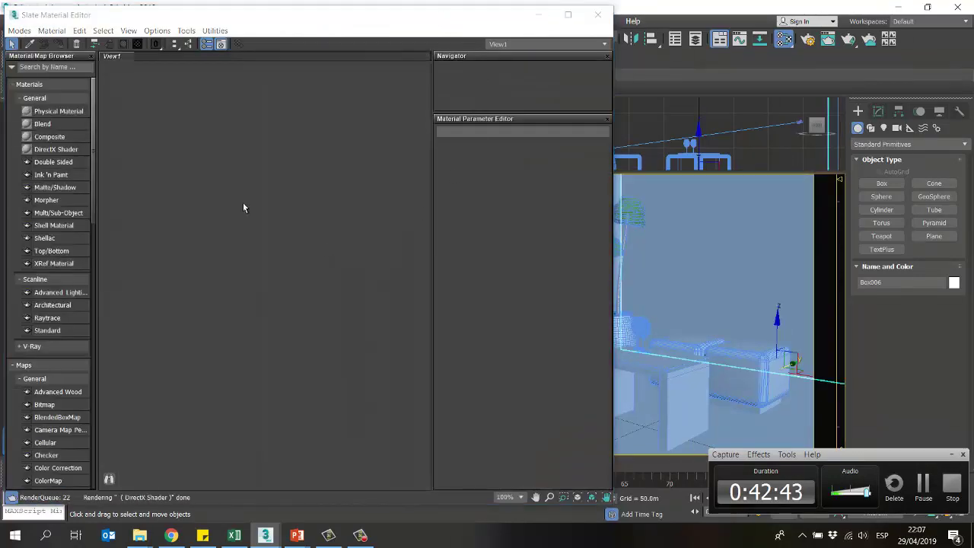
left_click_drag(202, 15, 210, 20)
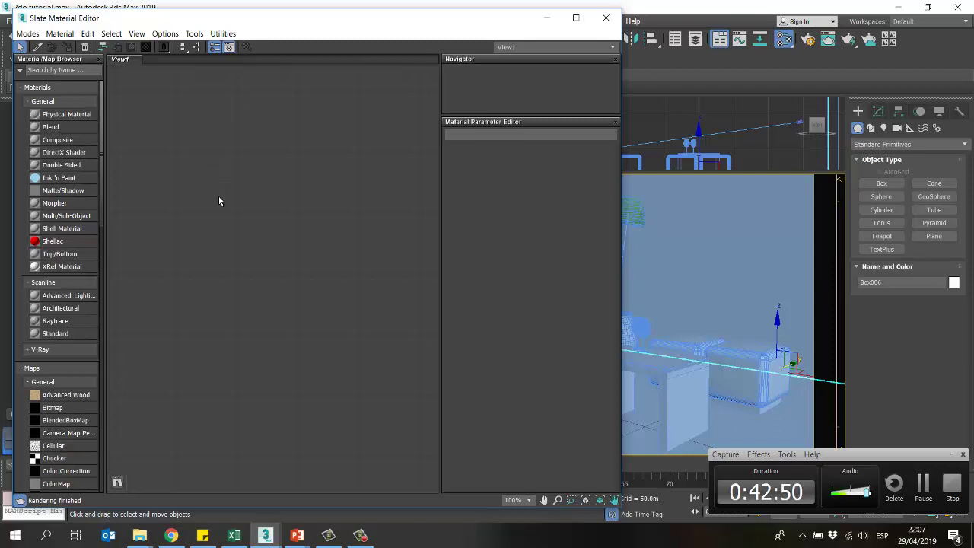
Step: Add a Scanline Standard material to View1 and open its parameters
right_click(207, 111)
left_click(246, 216)
left_click_drag(100, 200, 117, 147)
scroll(81, 293, "down", 1)
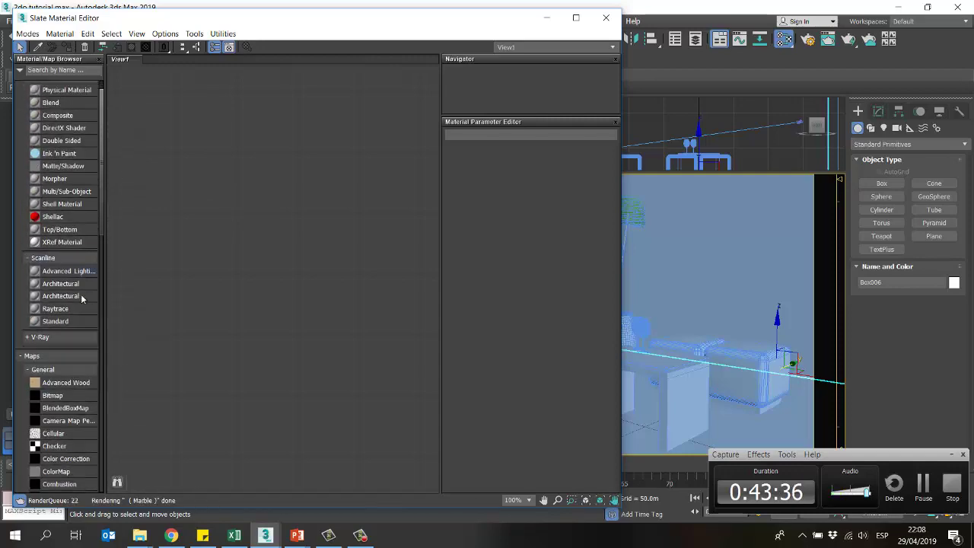
scroll(81, 299, "down", 3)
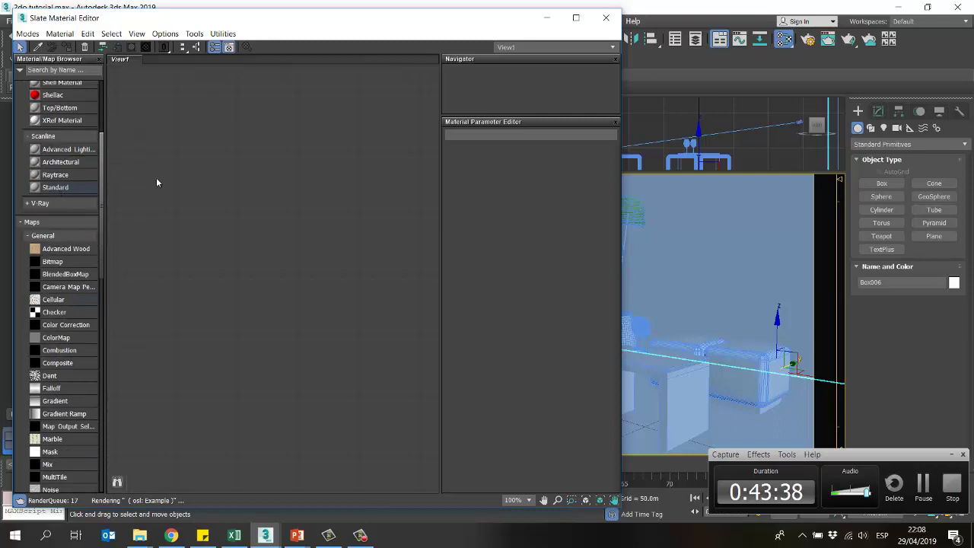
left_click_drag(156, 183, 242, 163)
left_click(213, 169)
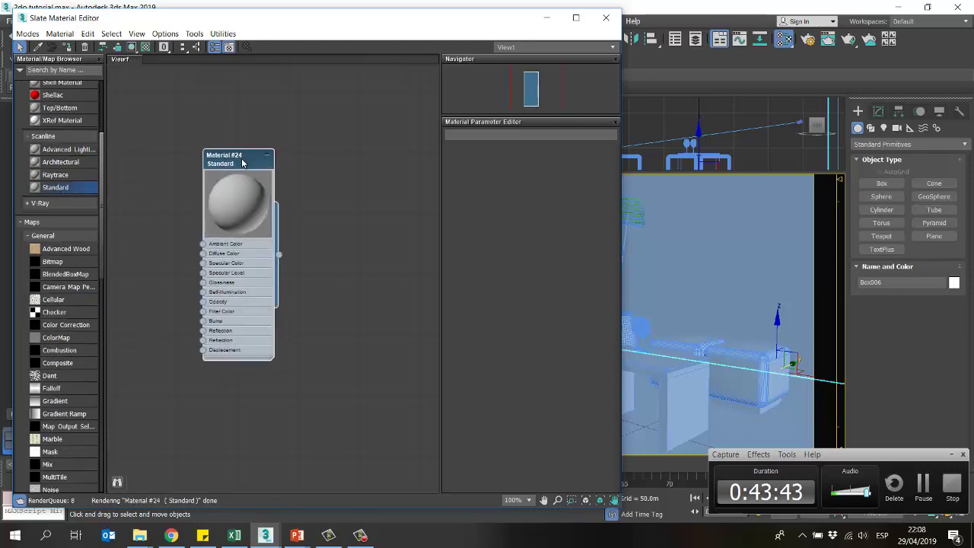
double_click(242, 163)
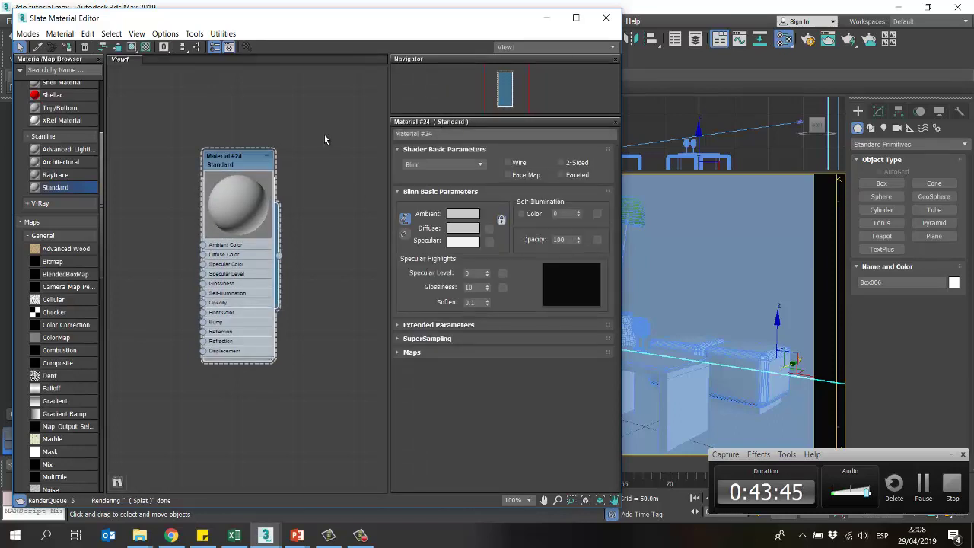
Step: Rename the new Standard material as Material base
left_click_drag(239, 162, 245, 151)
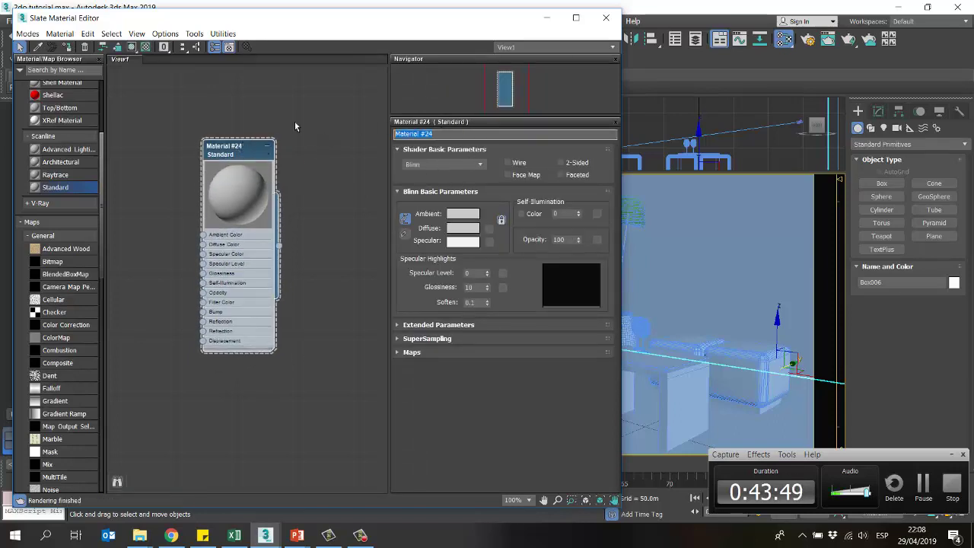
type("base")
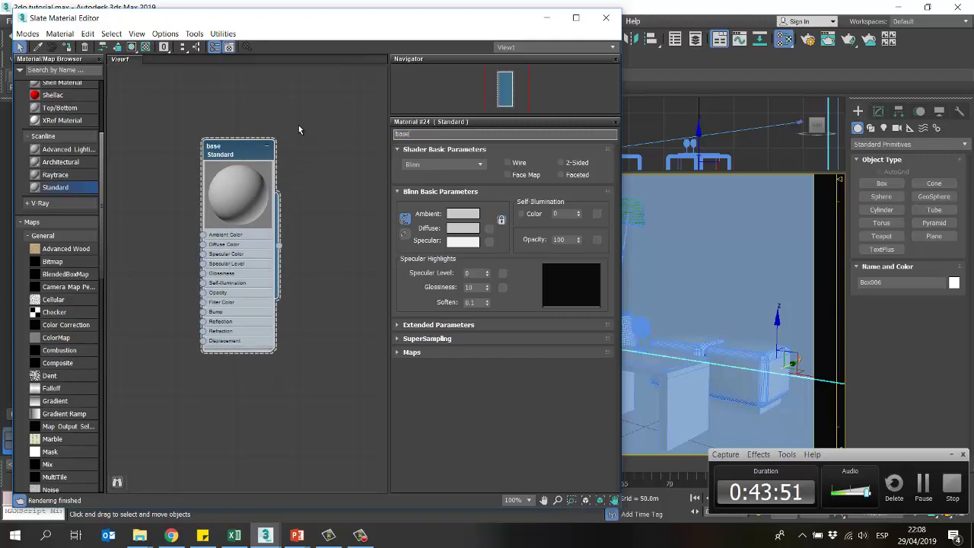
key("BackSpace")
key("BackSpace")
key("BackSpace")
key("BackSpace")
type("Material base")
key("Return")
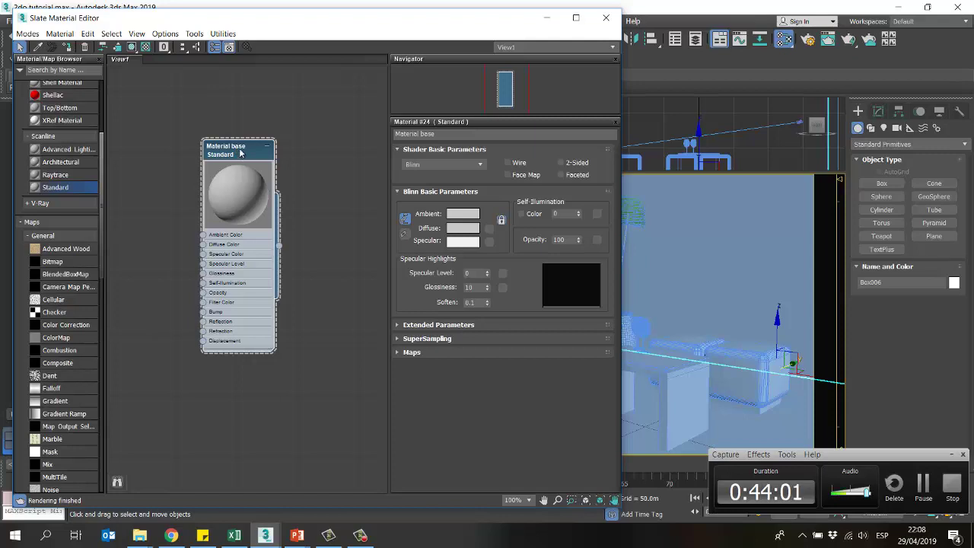
left_click_drag(239, 154, 239, 144)
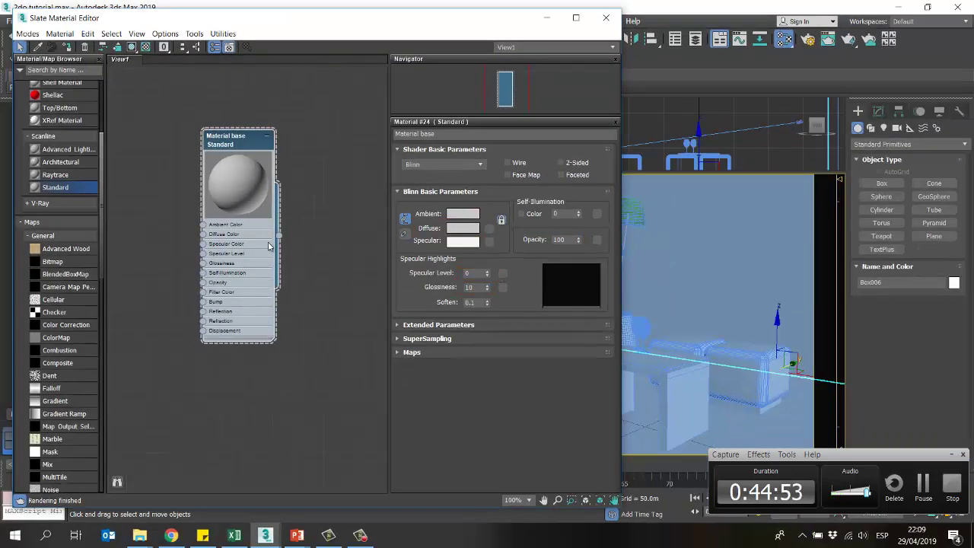
Step: Set the diffuse color of Material base to pure white, RGB 255, 255, 255
left_click_drag(246, 144, 245, 153)
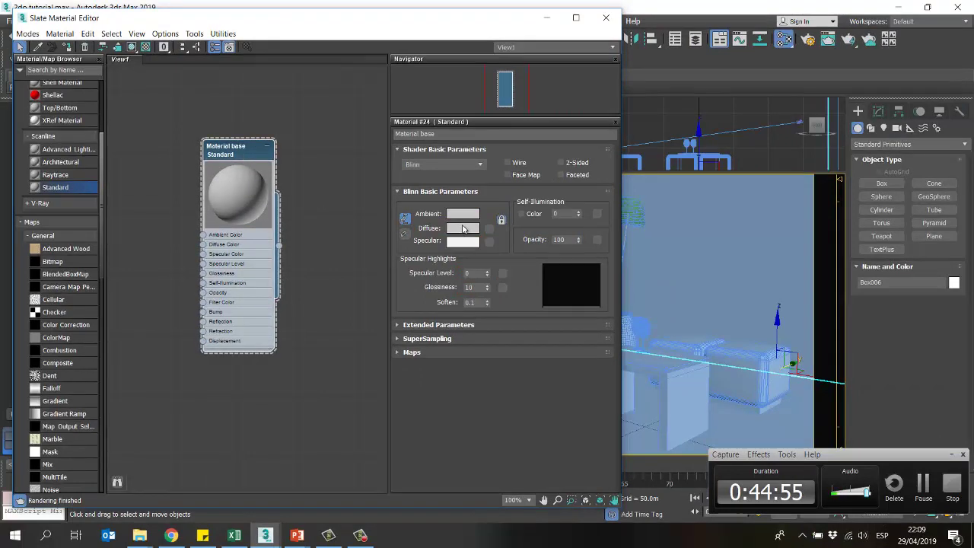
left_click(463, 229)
left_click_drag(334, 134, 340, 169)
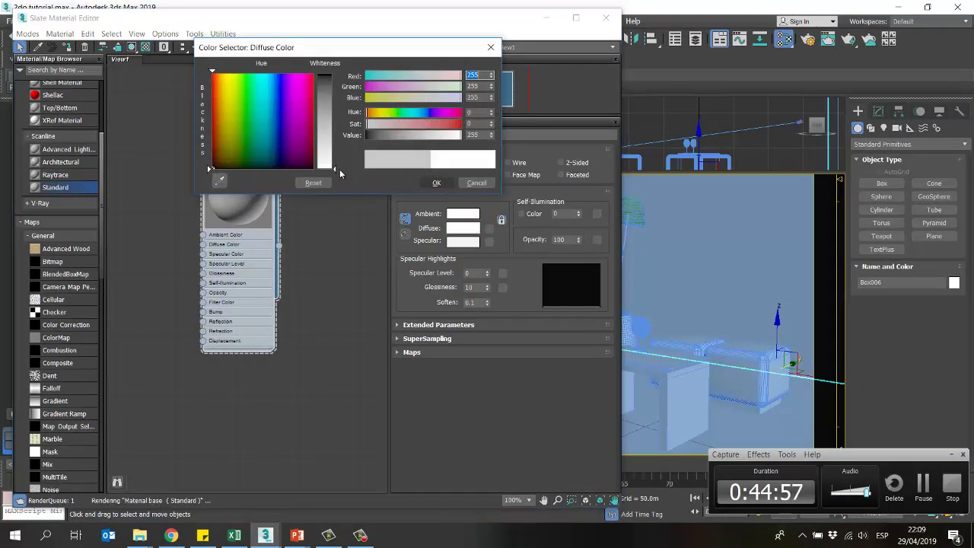
left_click(442, 184)
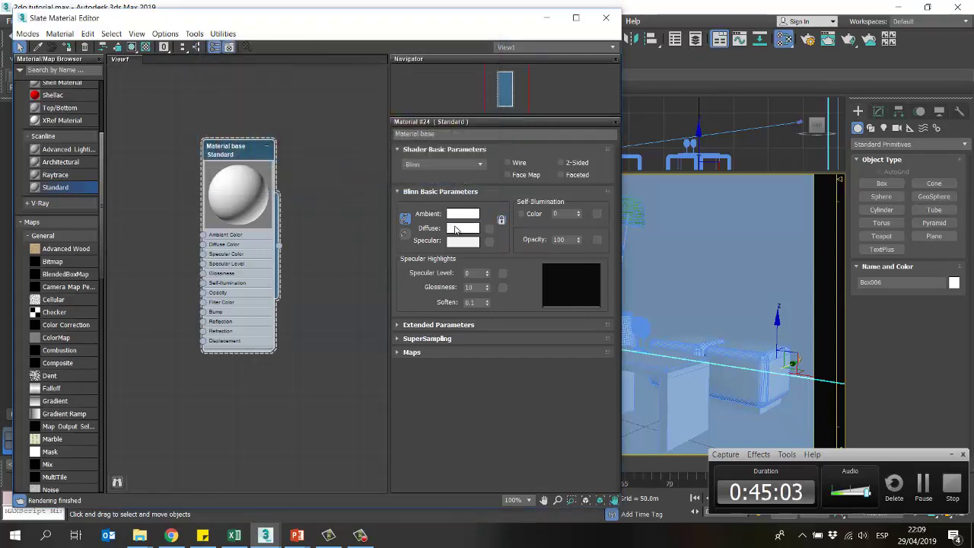
Step: Try a light blue diffuse color on Material base and cancel the change
left_click(458, 229)
left_click_drag(354, 49, 392, 147)
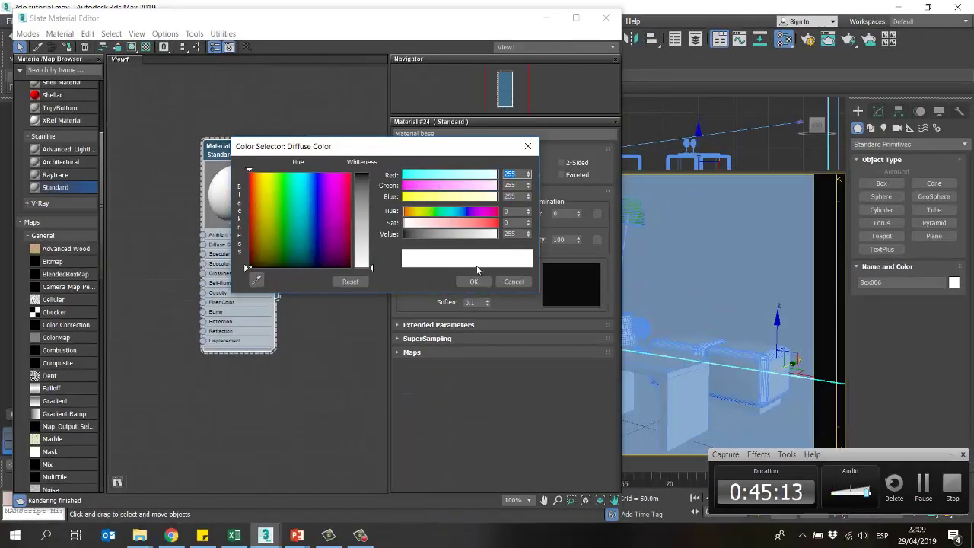
left_click(593, 473)
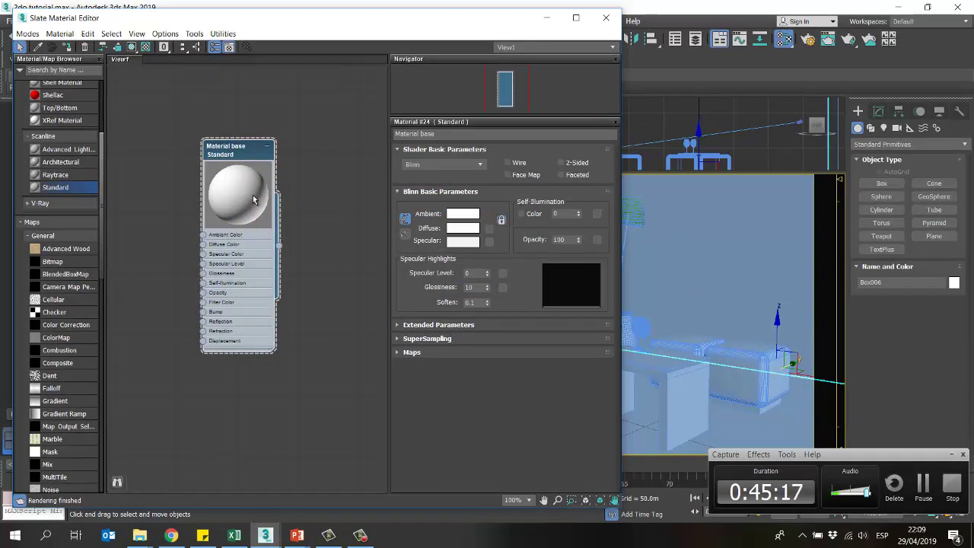
left_click(460, 228)
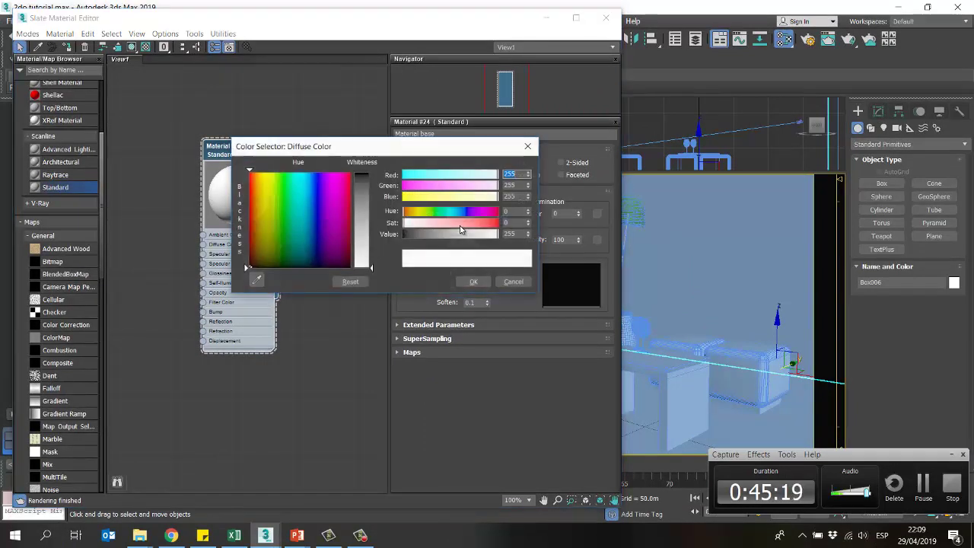
left_click(406, 191)
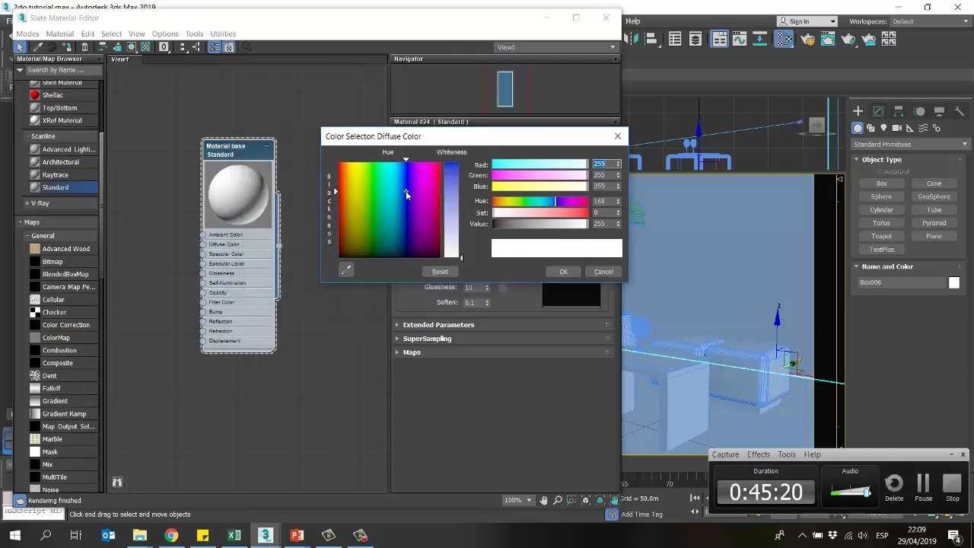
left_click(543, 219)
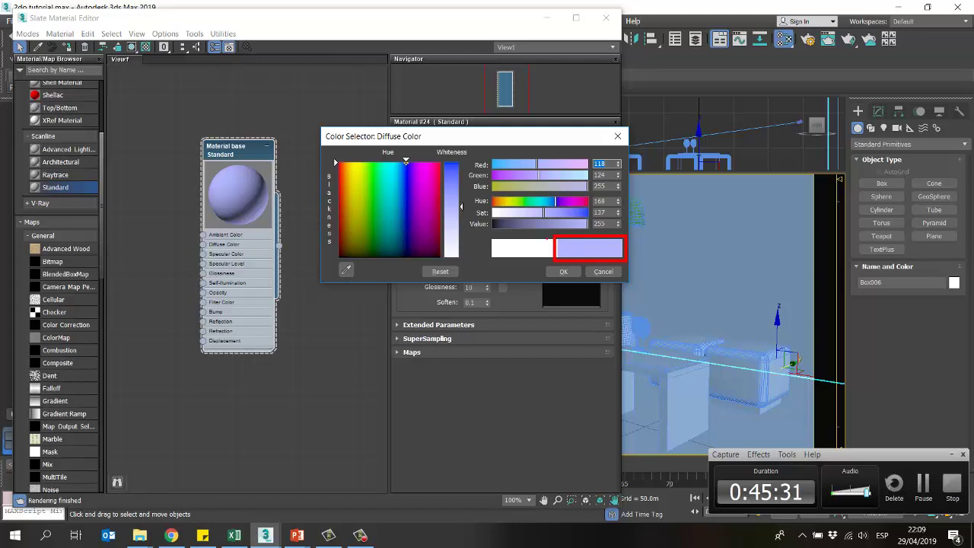
left_click(605, 273)
left_click(476, 229)
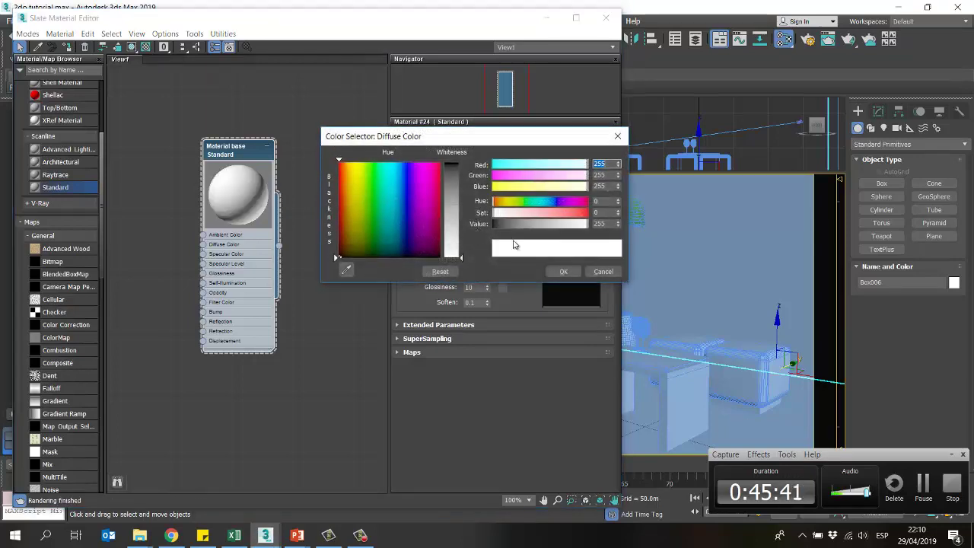
left_click(563, 272)
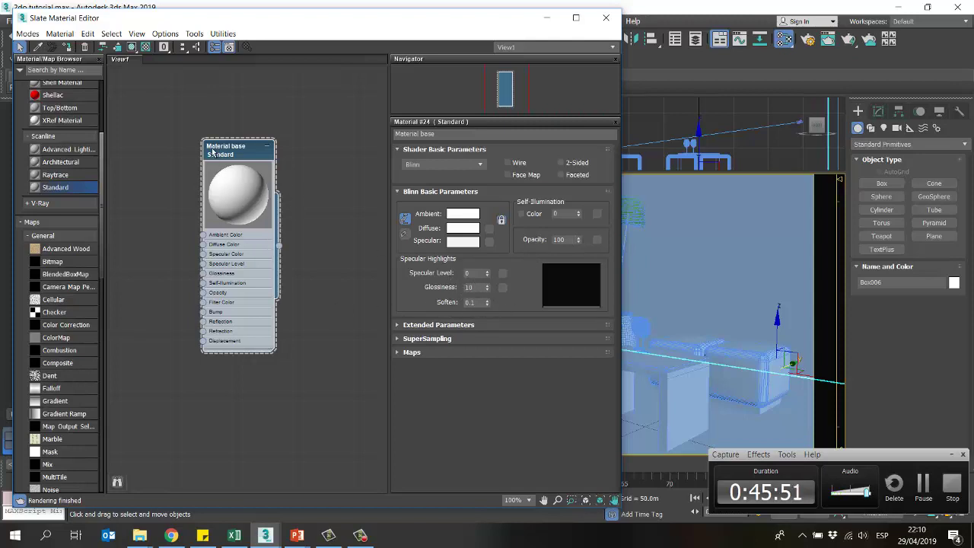
Step: Turn on the preview background and the shaded viewport display for Material base
left_click_drag(231, 153, 242, 153)
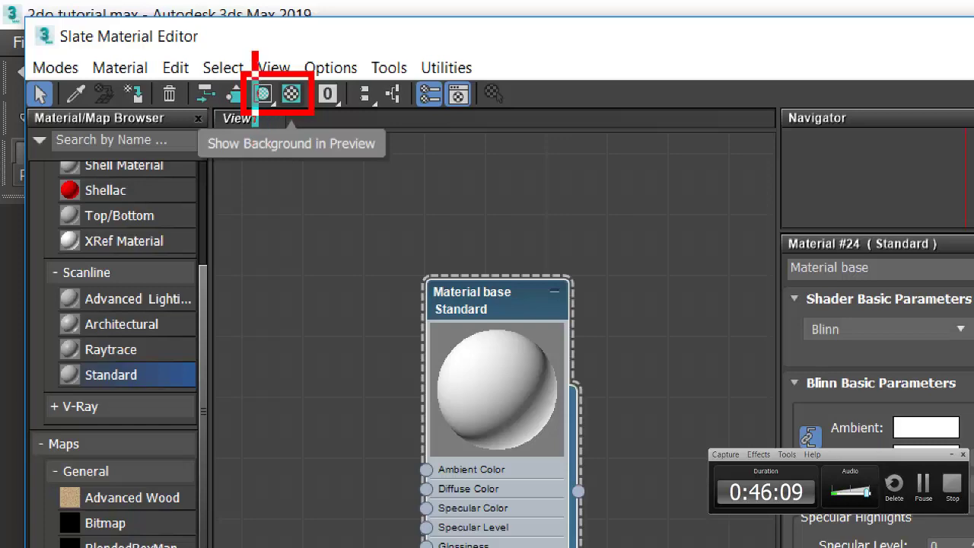
left_click_drag(254, 124, 275, 126)
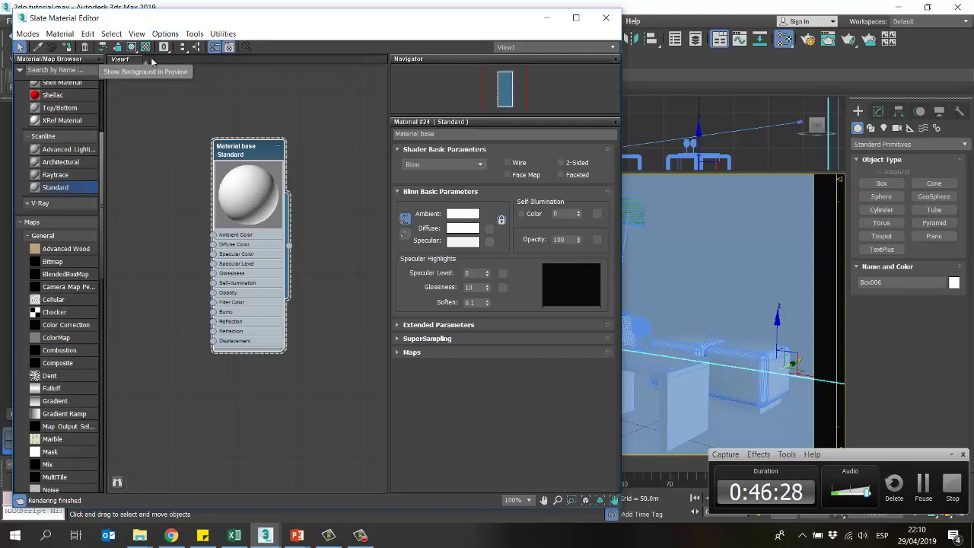
left_click_drag(244, 152, 254, 162)
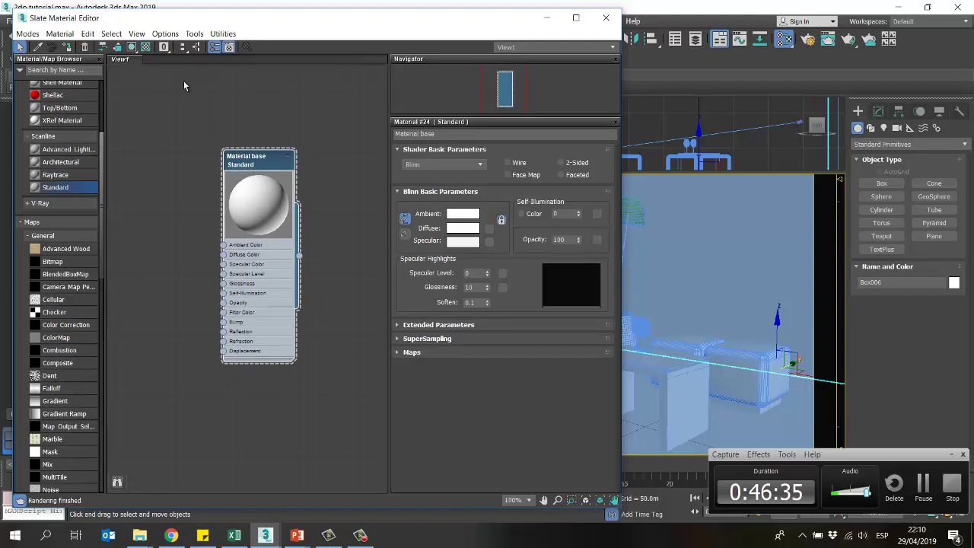
left_click(150, 47)
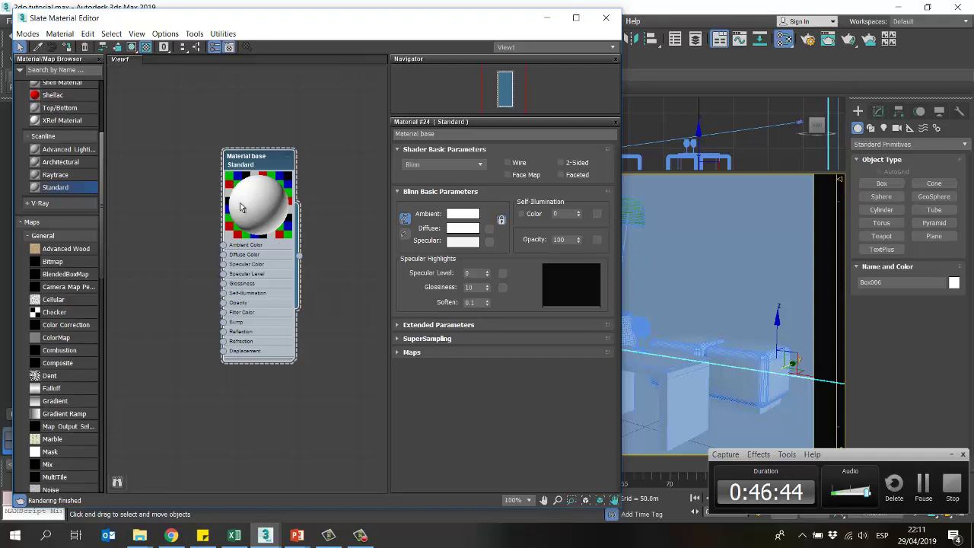
left_click(133, 47)
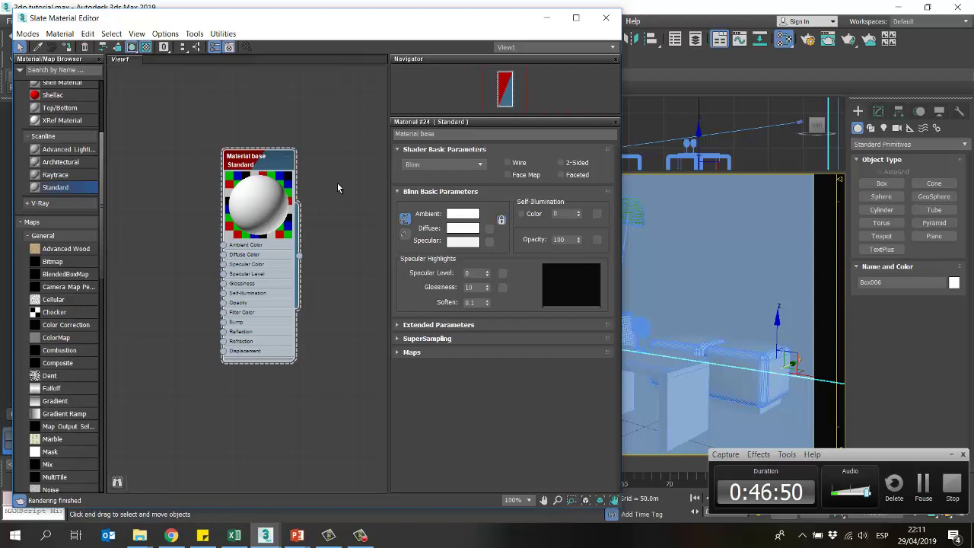
Step: Assign Material base to the table and move the material editor aside to uncover the camera view
left_click(689, 399)
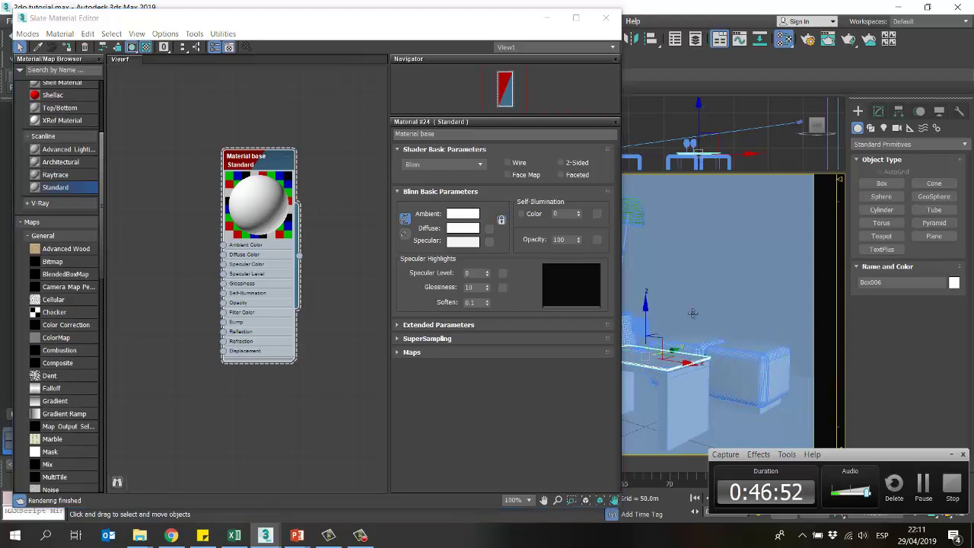
left_click(695, 402)
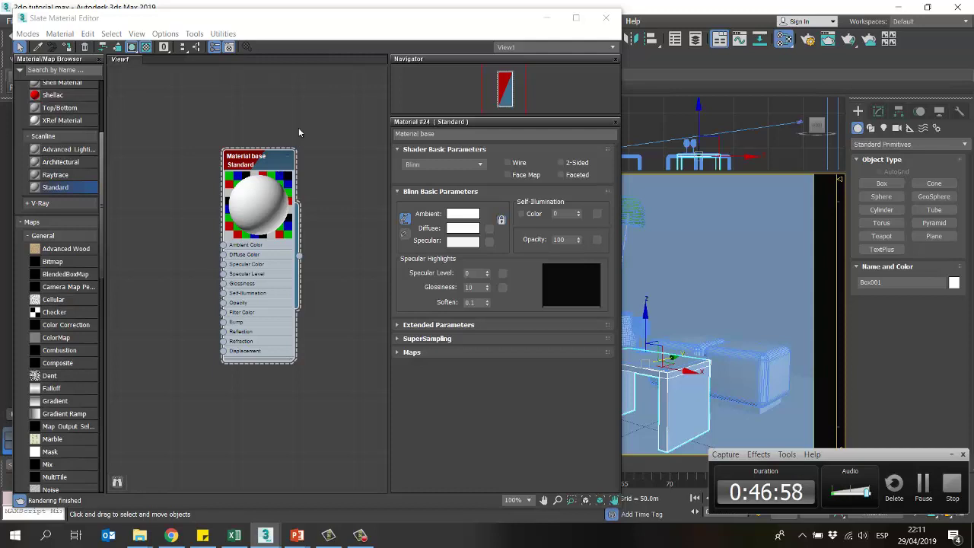
mouse_move(257, 159)
left_mouse_down()
mouse_move(247, 159)
mouse_move(267, 158)
left_mouse_up()
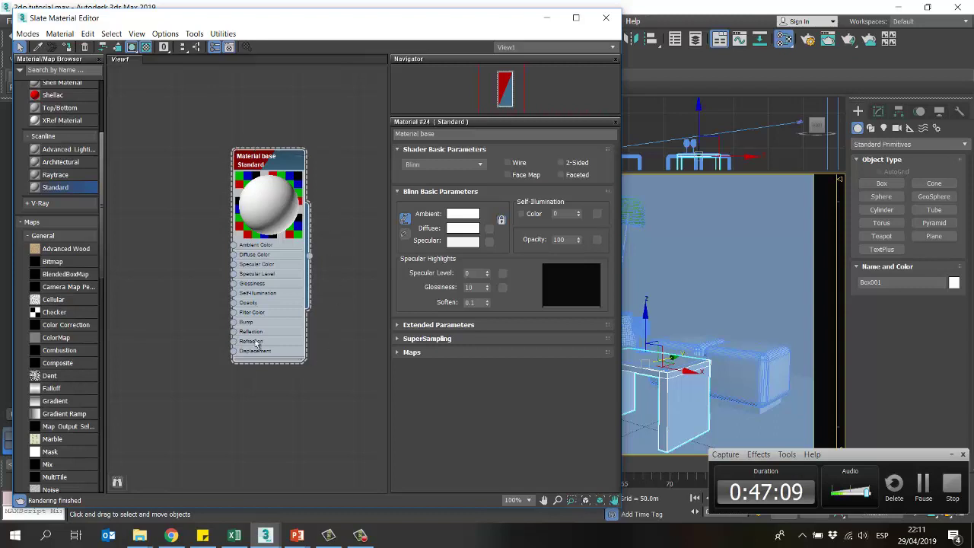
mouse_move(266, 162)
left_mouse_down()
mouse_move(277, 176)
mouse_move(258, 176)
left_mouse_up()
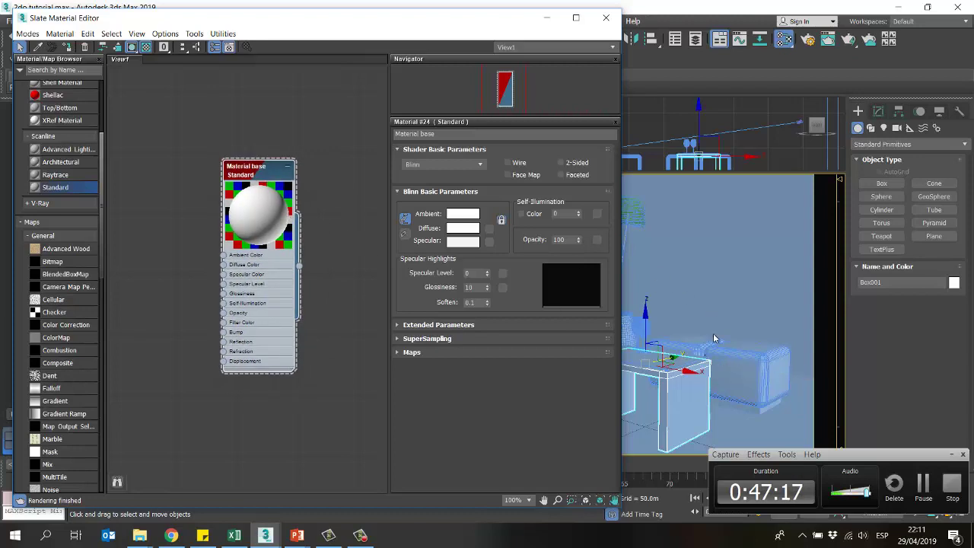
left_click(684, 411)
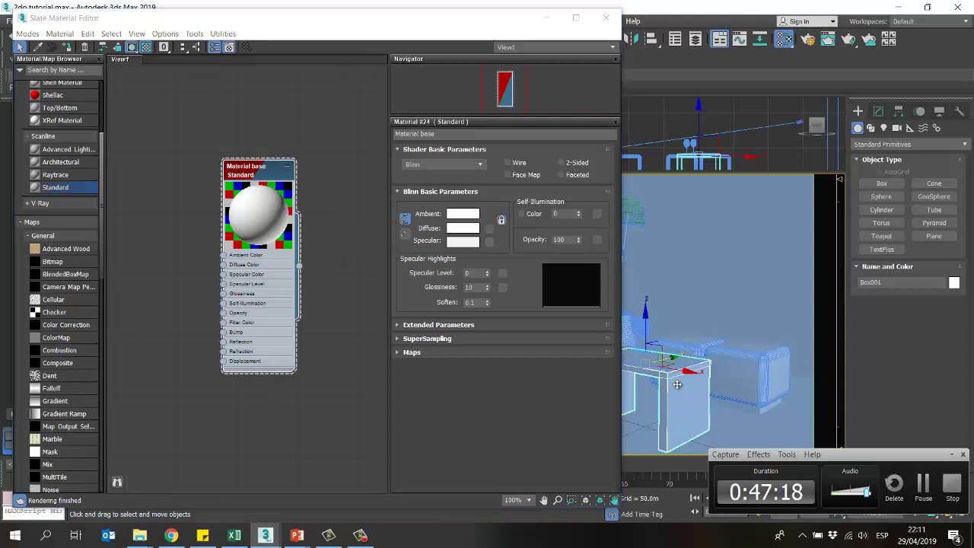
left_click_drag(677, 384, 776, 251)
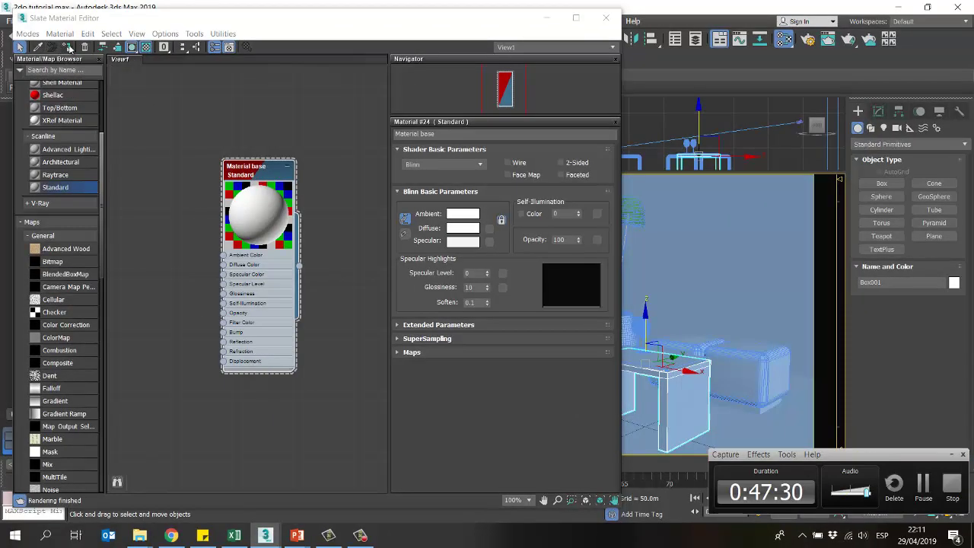
left_click(67, 47)
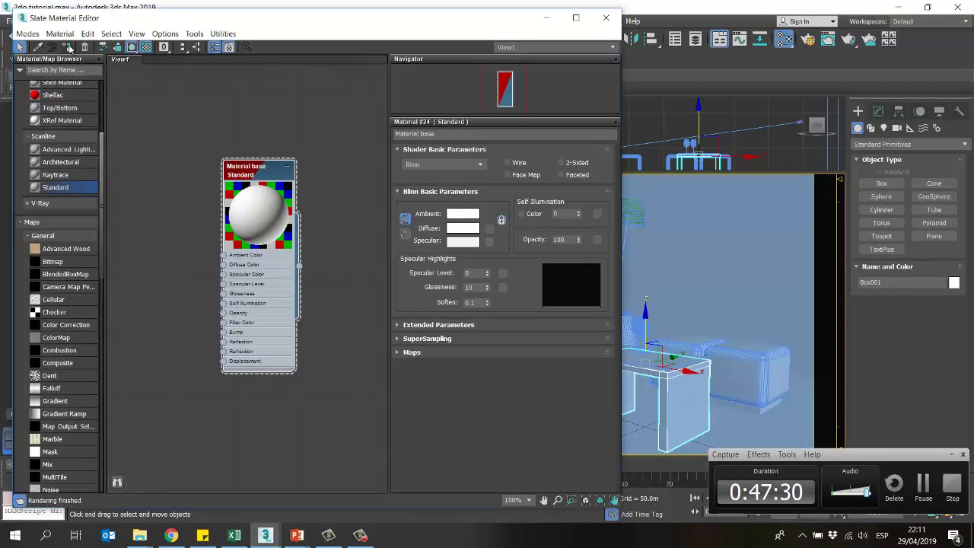
left_click_drag(473, 28, 312, 38)
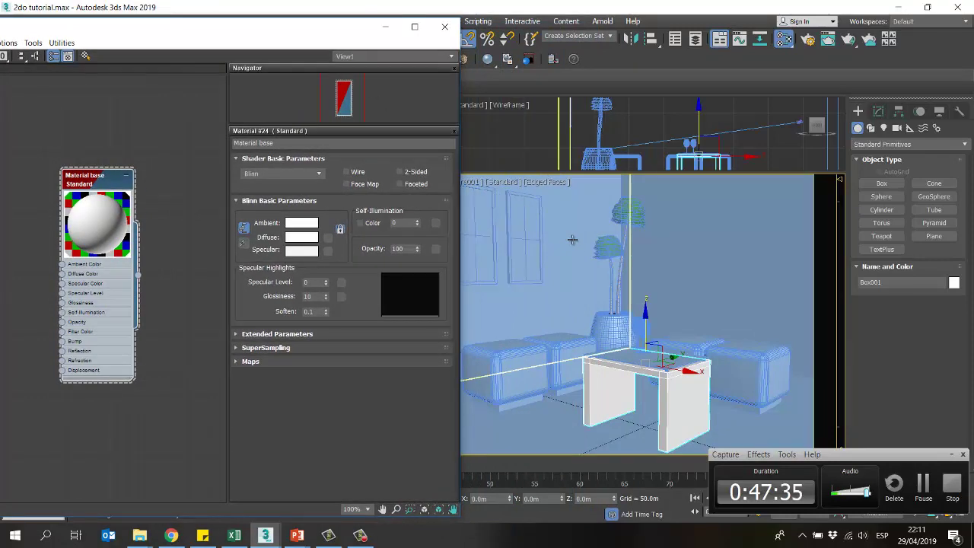
Step: Assign Material base to the room's walls and ceiling, close the material editor and clear the selection
left_click_drag(572, 239, 741, 264)
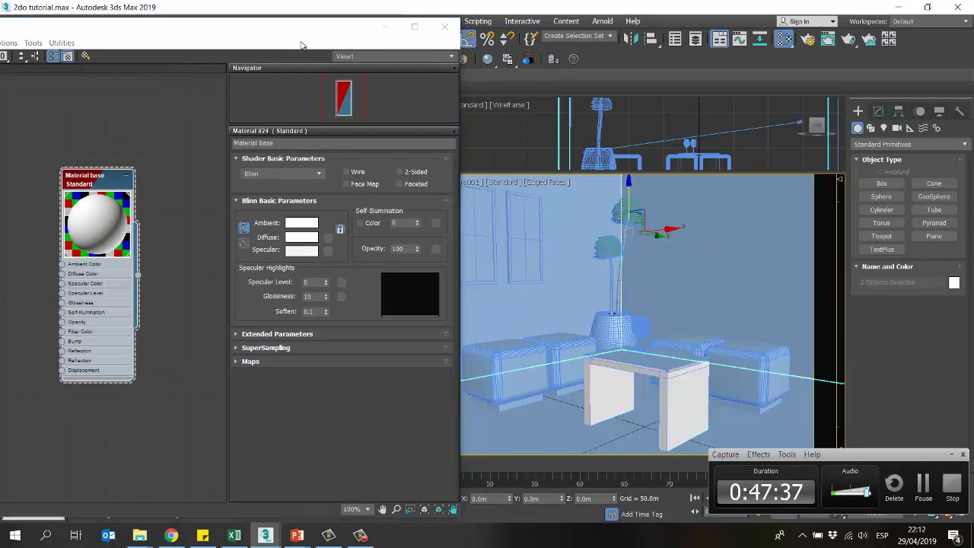
left_click_drag(314, 30, 544, 321)
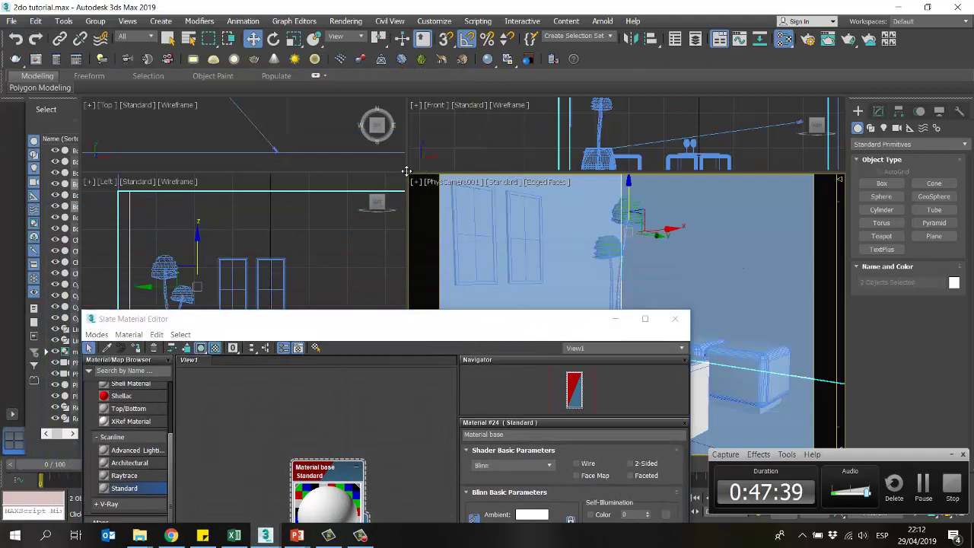
left_click_drag(406, 172, 567, 140)
left_click_drag(448, 164, 194, 219)
left_click_drag(305, 320, 354, 133)
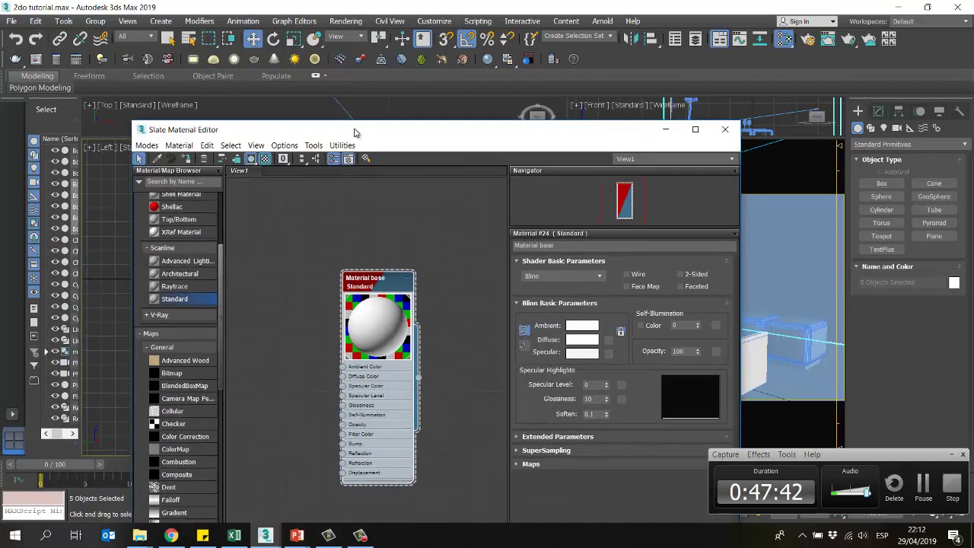
left_click(190, 161)
left_click(725, 129)
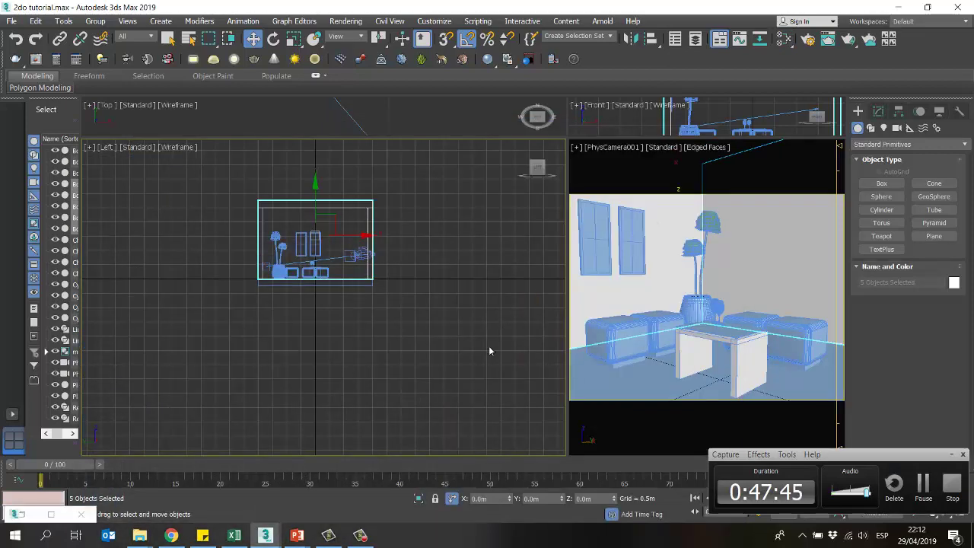
left_click(480, 342)
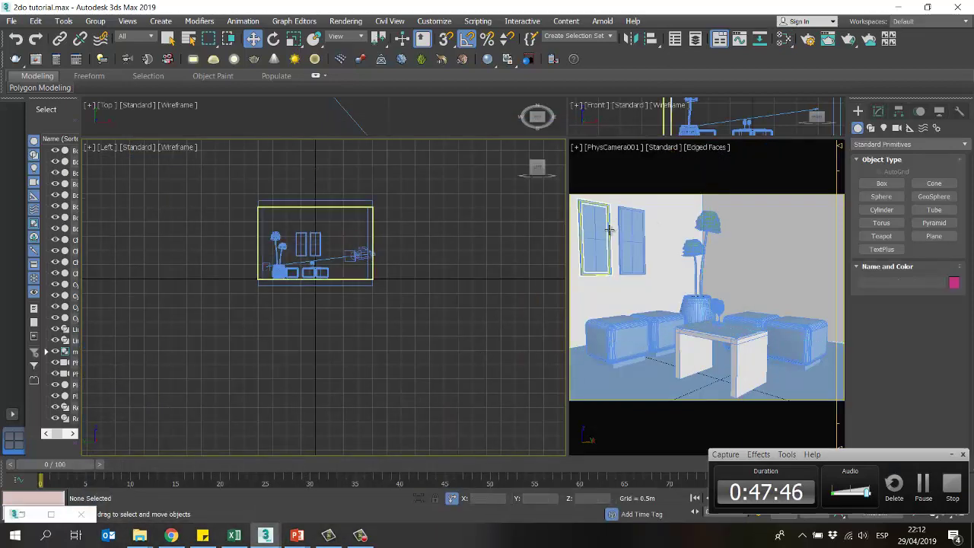
Step: Open the maceta_planta group so that its individual parts can be selected
left_click(609, 230)
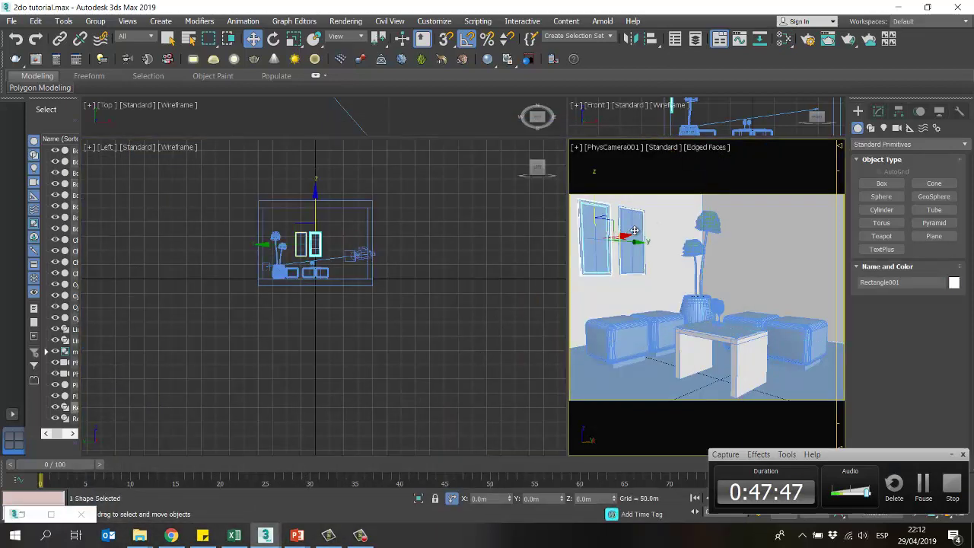
left_click(701, 288)
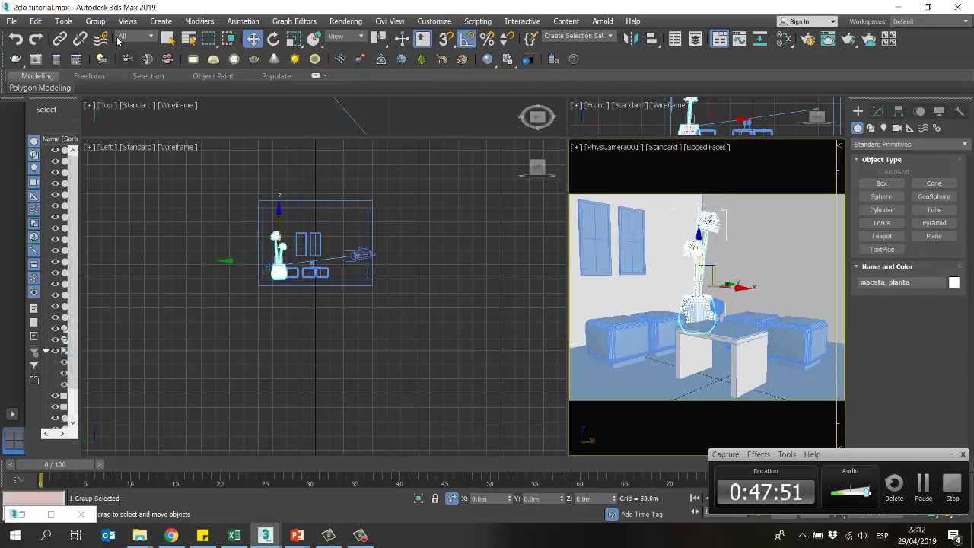
left_click(95, 20)
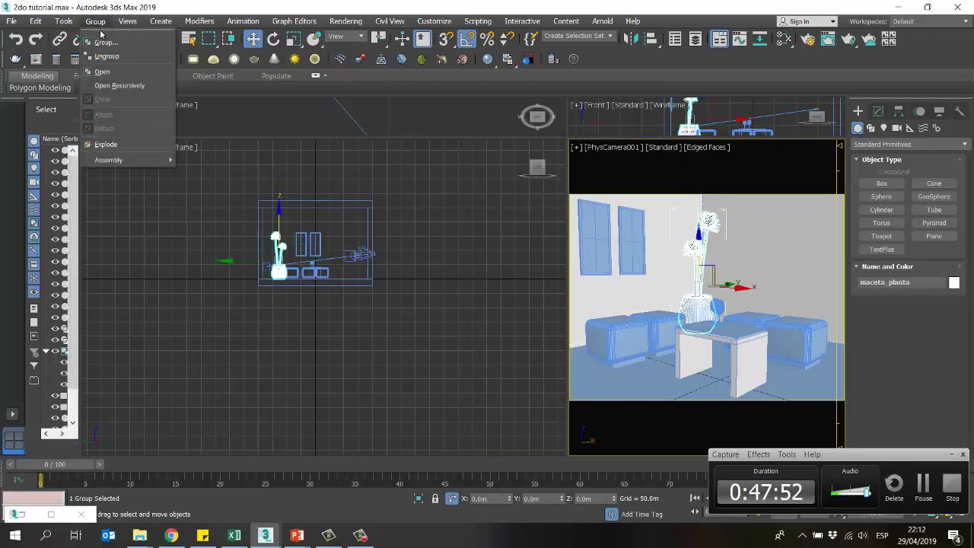
left_click(130, 72)
Step: Assign Material base to the plant pot Teapot001 and move the material editor clear of the camera view
left_click(704, 308)
key("m")
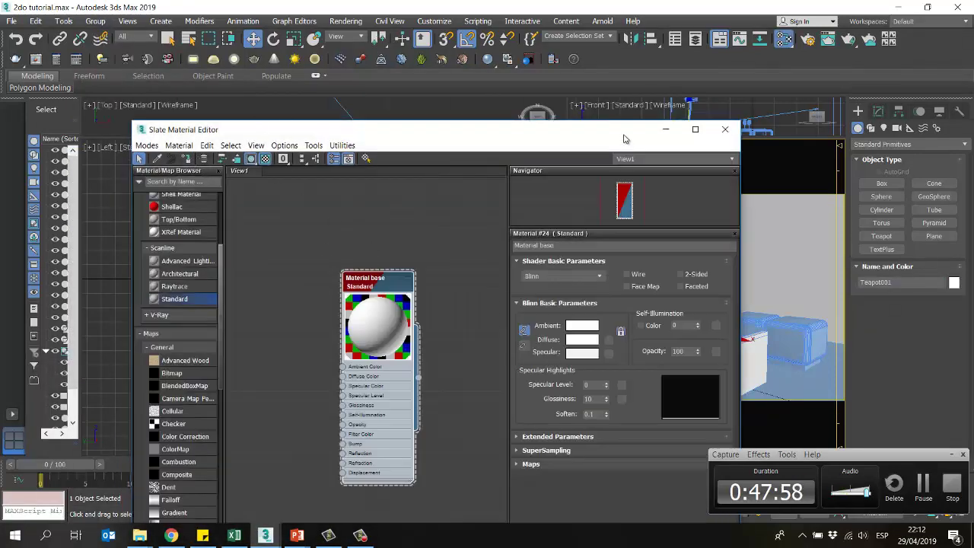
left_click_drag(623, 139, 453, 85)
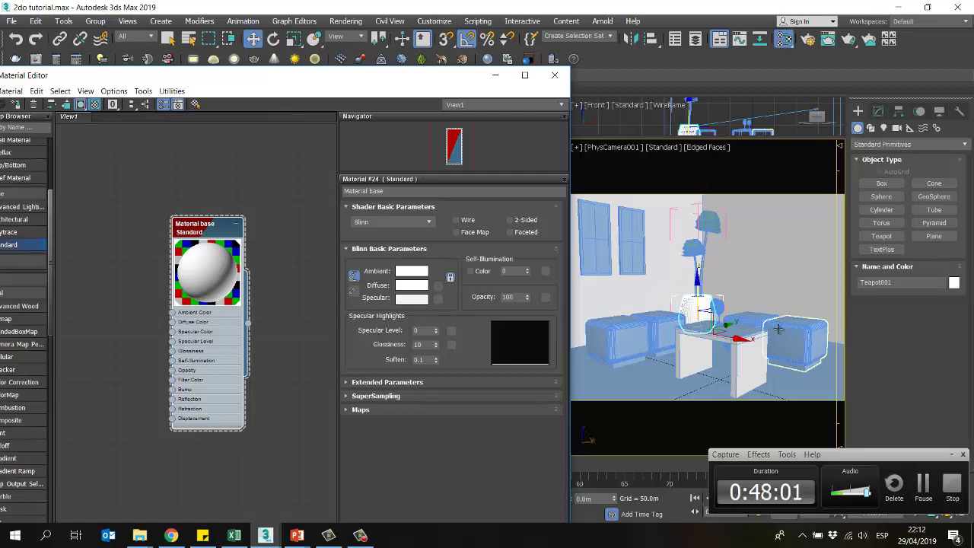
left_click(693, 309)
left_click_drag(476, 76, 313, 50)
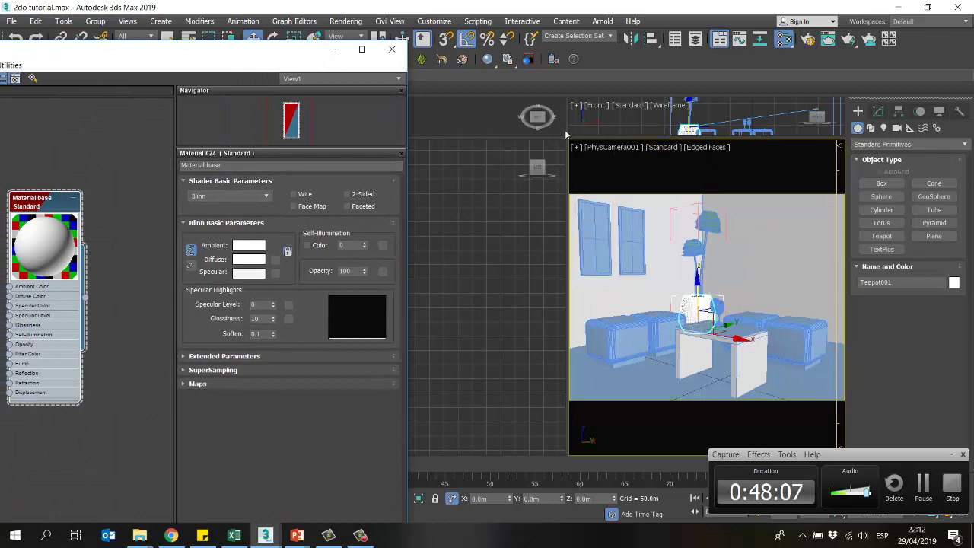
Step: Enlarge the PhysCamera001 view and switch its display to Default Shading
left_click_drag(566, 136, 399, 171)
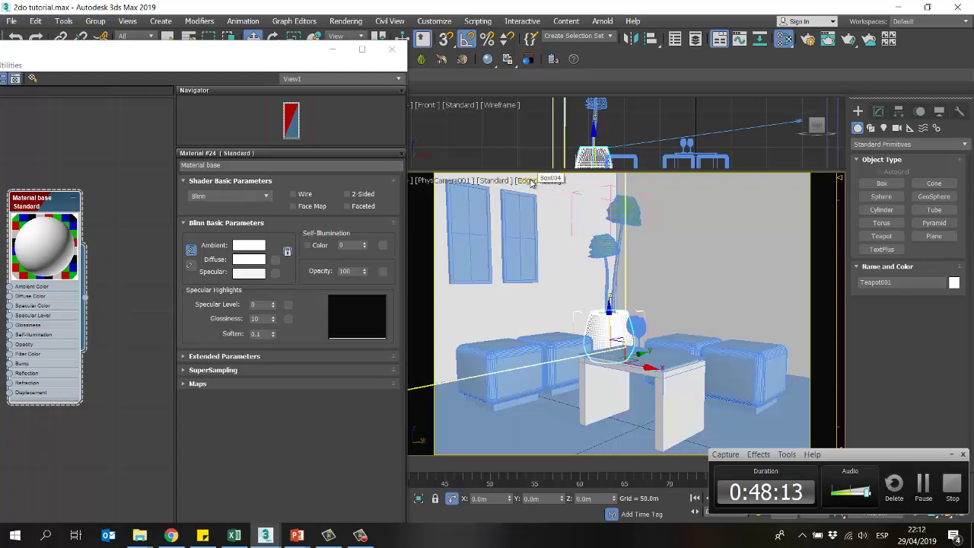
left_click(533, 180)
left_click(568, 305)
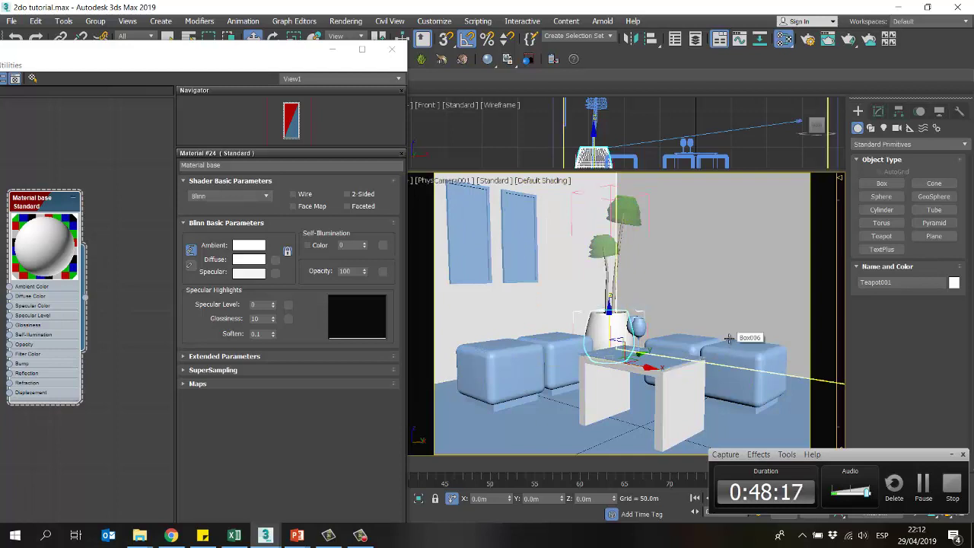
Step: Select the four cube stools together to review them as one material set
left_click(650, 377)
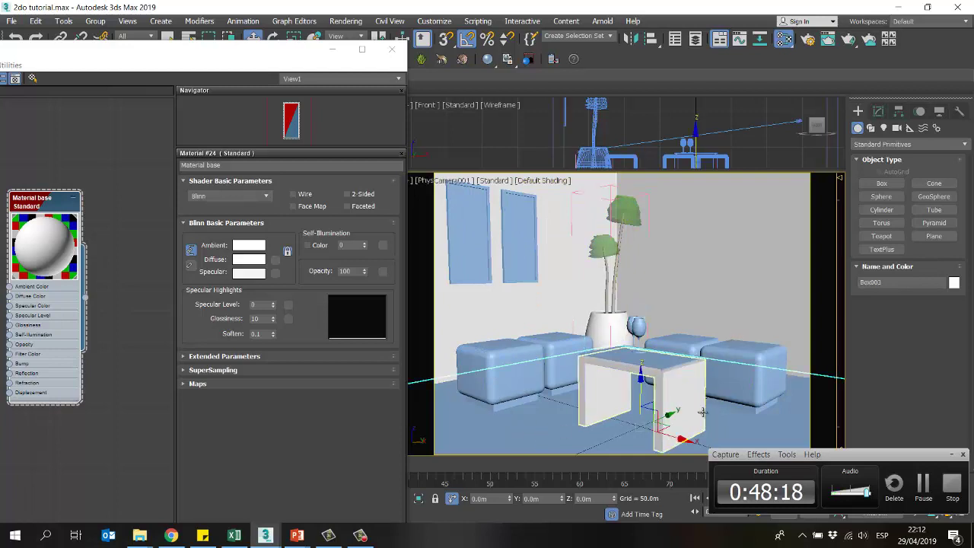
mouse_move(303, 54)
left_mouse_down()
mouse_move(403, 40)
mouse_move(609, 39)
mouse_move(307, 40)
left_mouse_up()
left_click(522, 401)
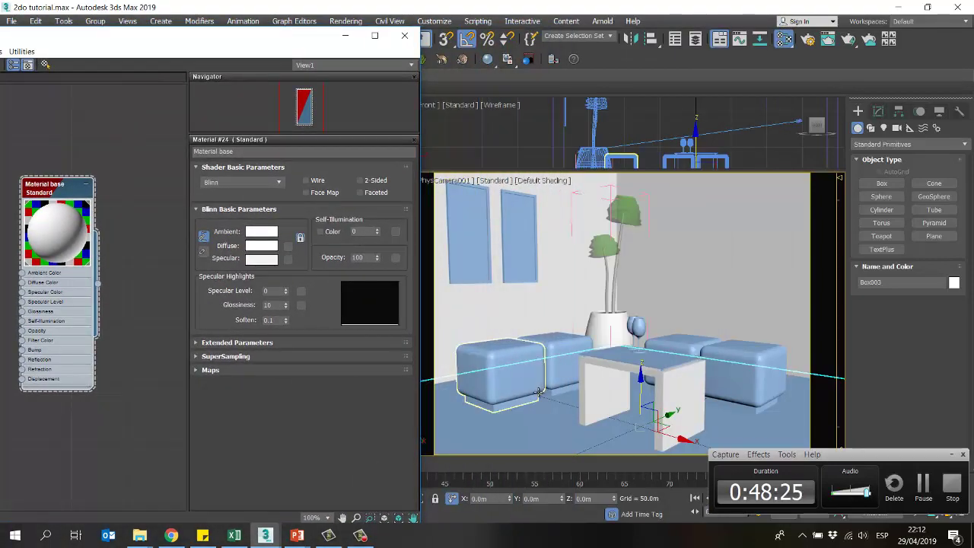
left_click(565, 358, "ctrl")
left_click(679, 351, "ctrl")
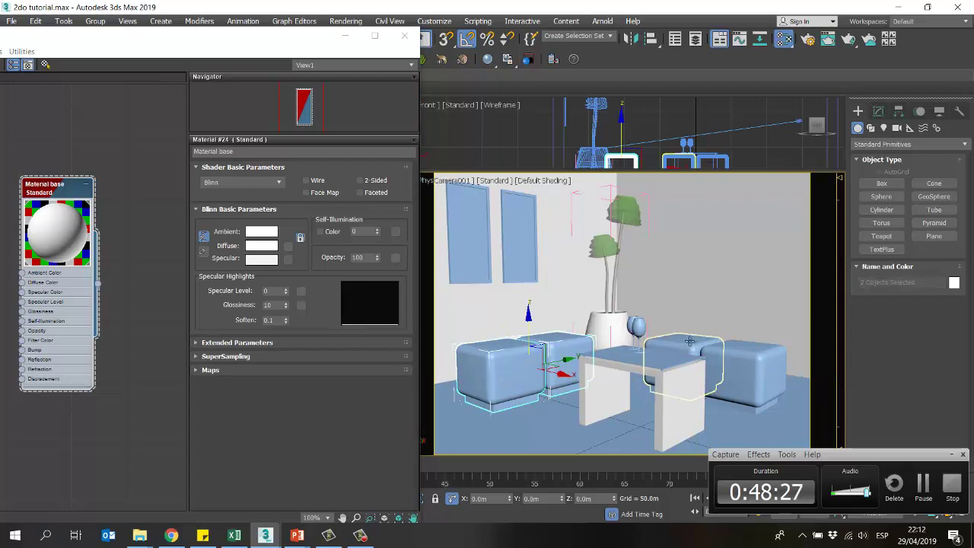
left_click(754, 358, "ctrl")
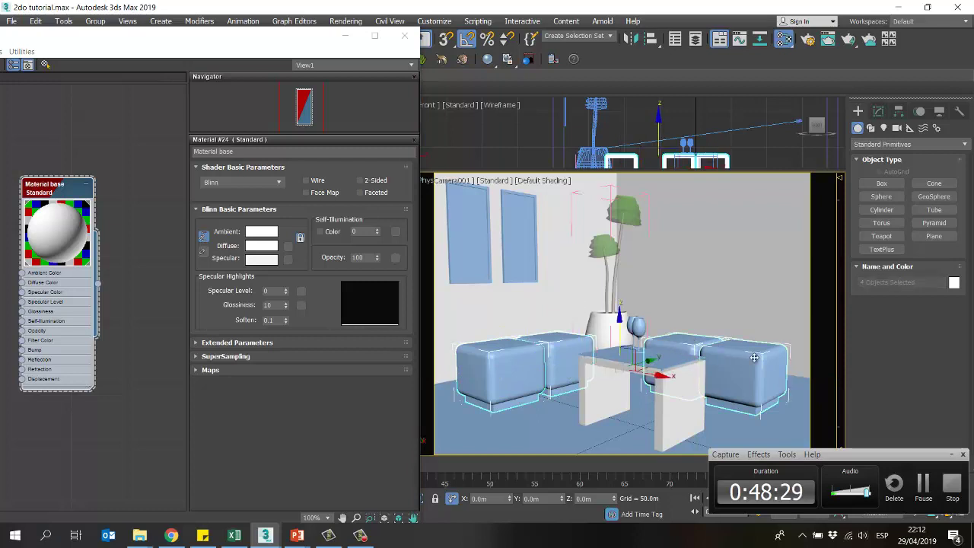
Step: Examine the floor, tabletop, glasses, table support, window frames, window plane and foliage by selecting them one by one
left_click(567, 432)
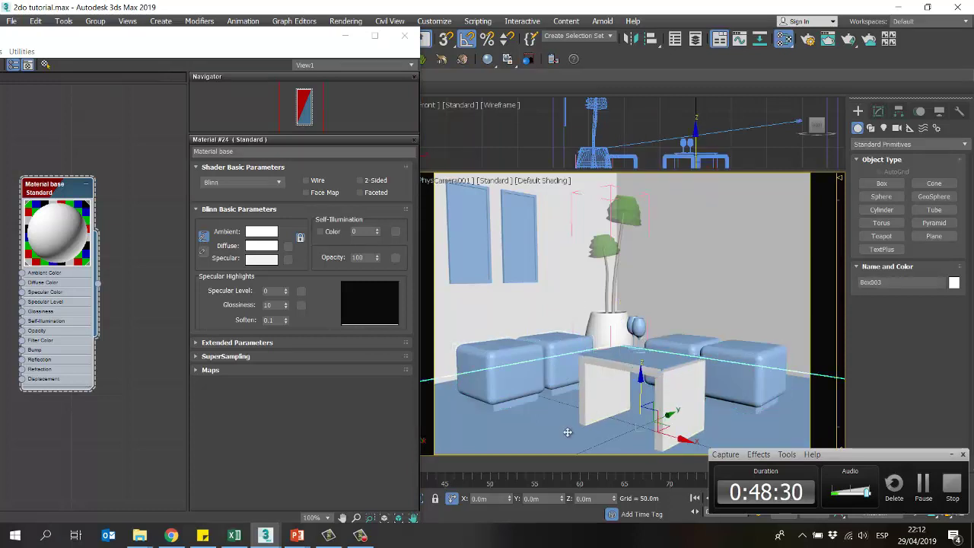
left_click(620, 355)
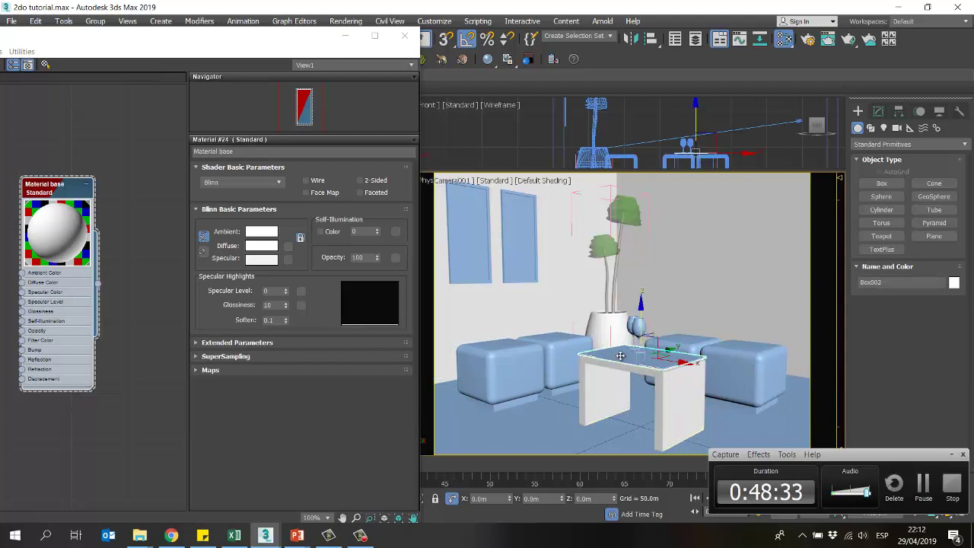
left_click(632, 326)
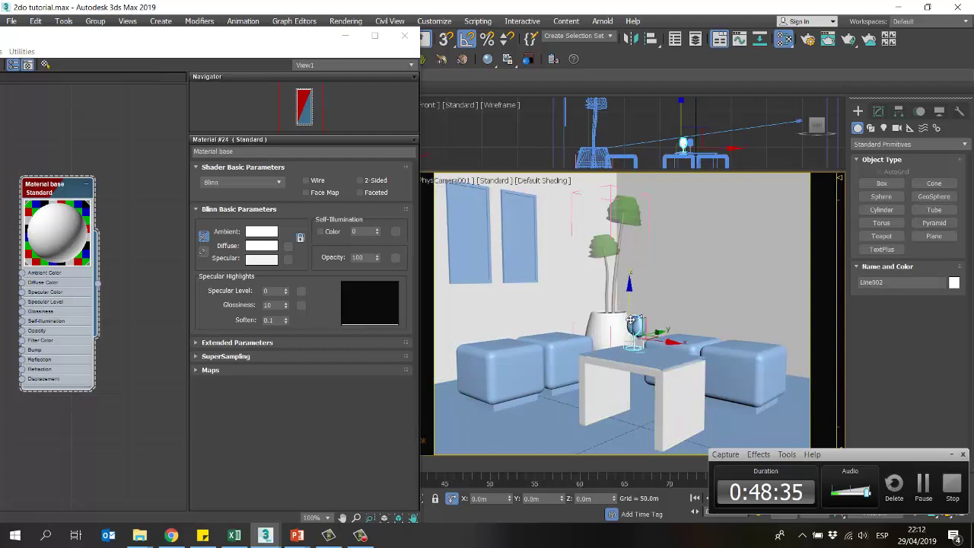
left_click(625, 355)
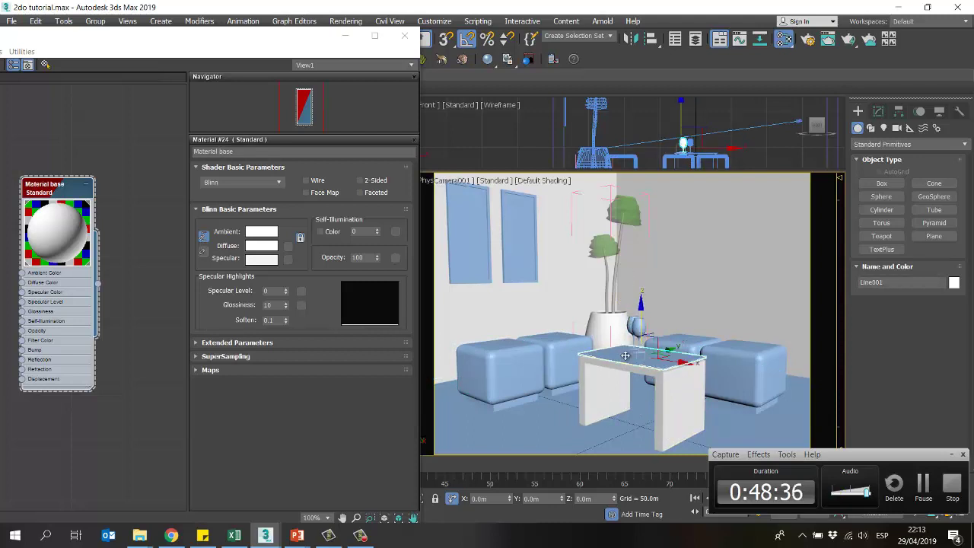
left_click(661, 370)
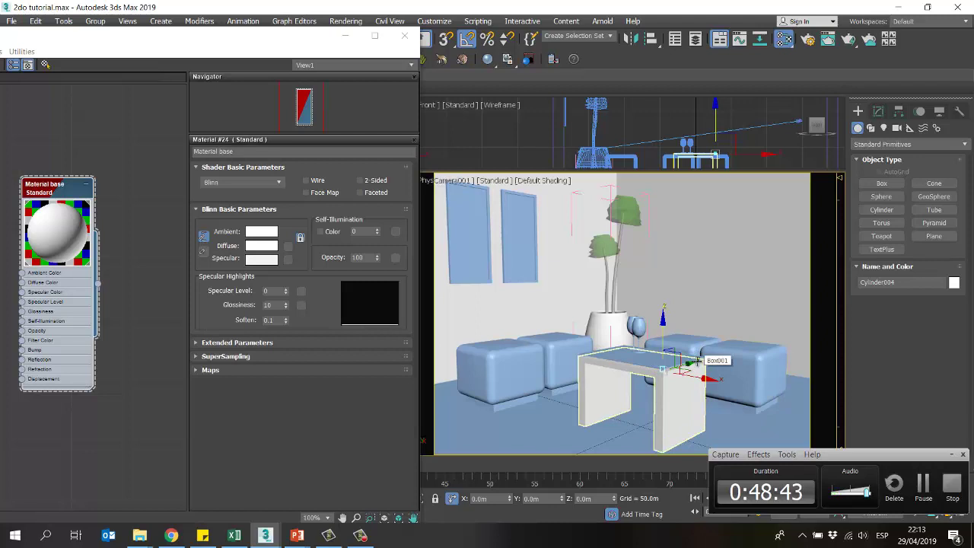
left_click(491, 197)
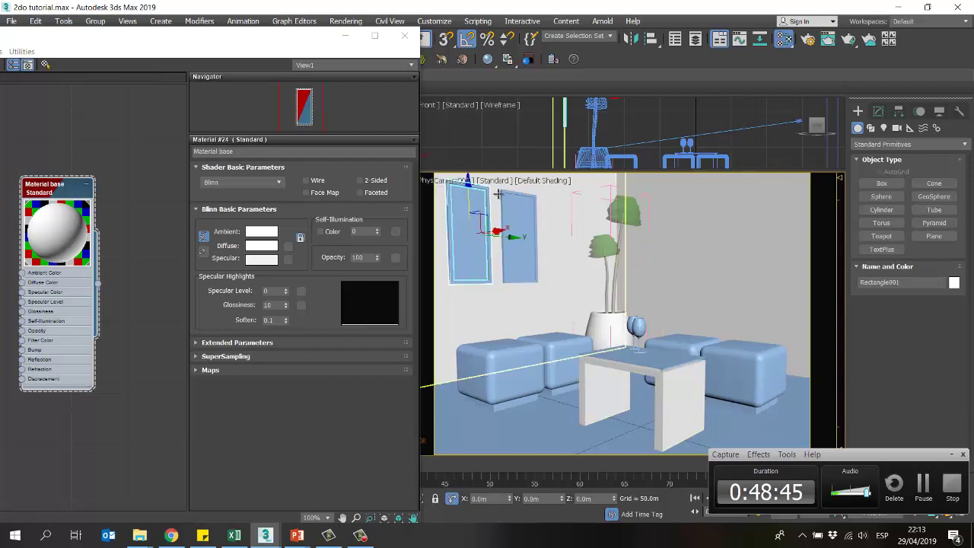
left_click(502, 192)
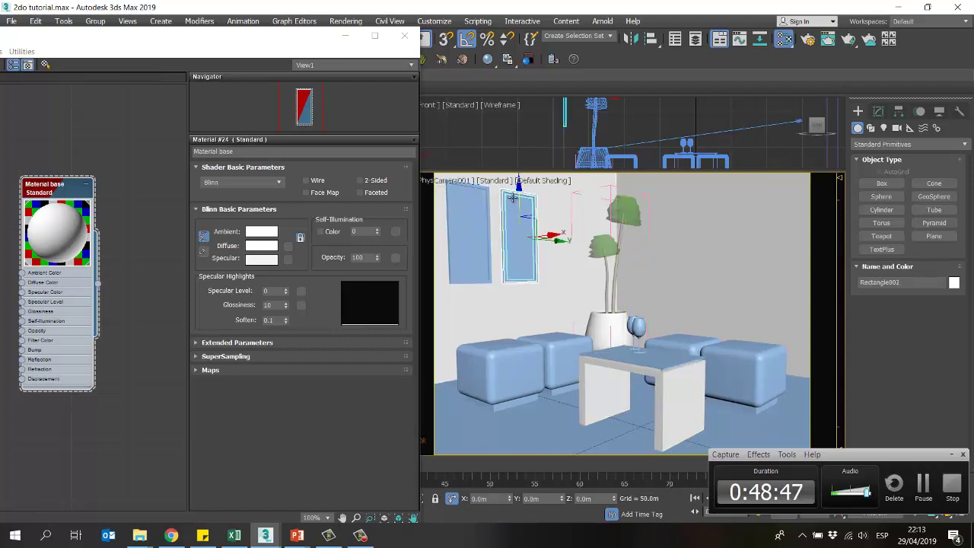
left_click(481, 213)
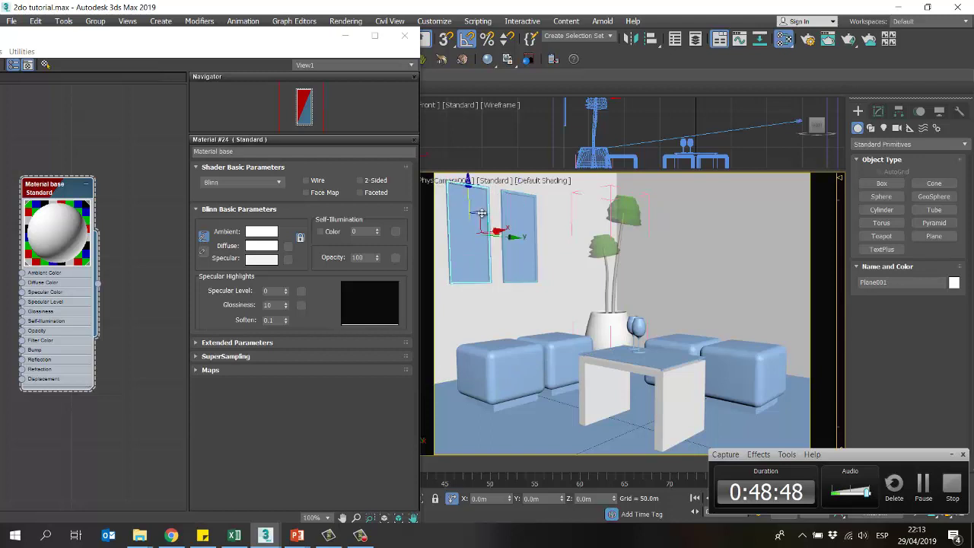
left_click(624, 211)
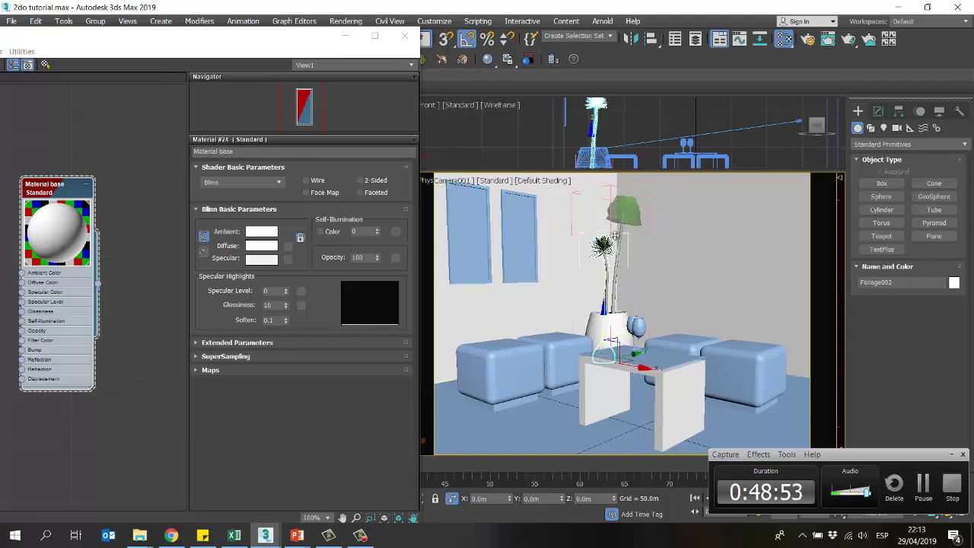
left_click(625, 206)
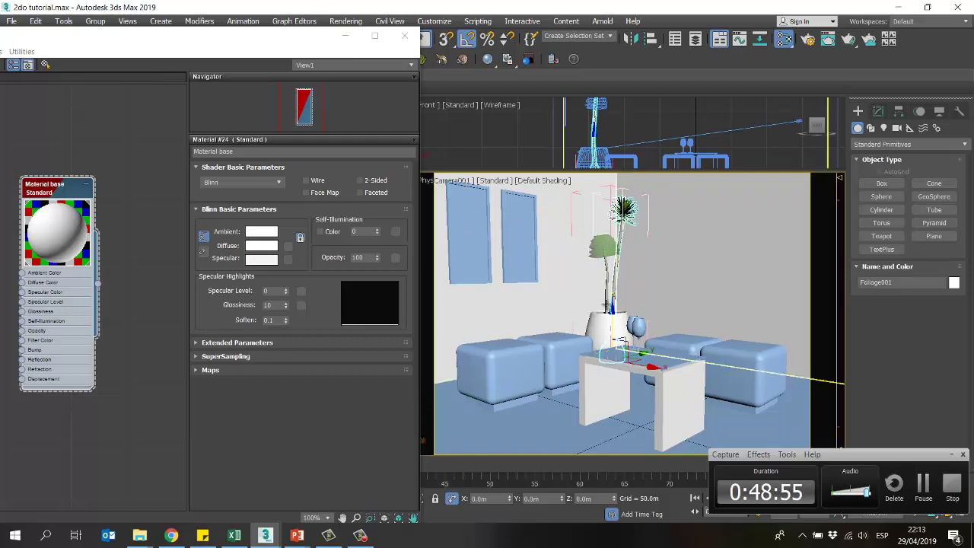
Step: Minimize the material editor and clone the tall plant Foliage001 as a single copy named Foliage003
left_click(345, 36)
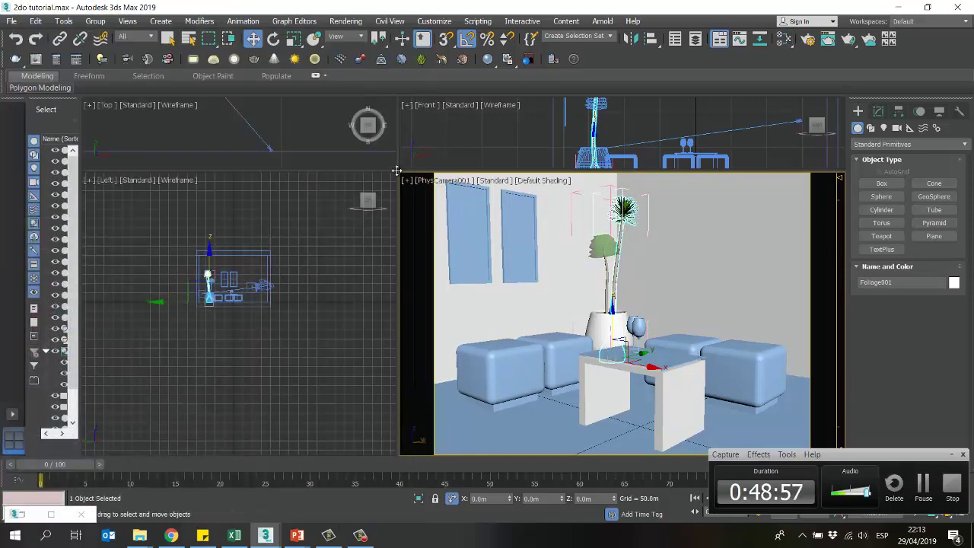
left_click_drag(396, 170, 374, 382)
scroll(590, 227, "up", 5)
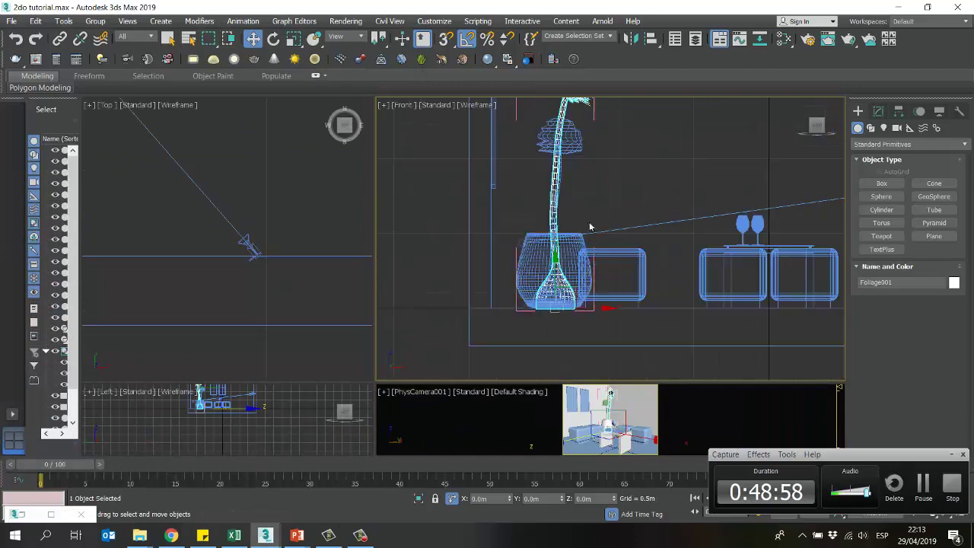
mouse_move(590, 226)
middle_mouse_down()
mouse_move(582, 196)
mouse_move(583, 238)
mouse_move(575, 231)
middle_mouse_up()
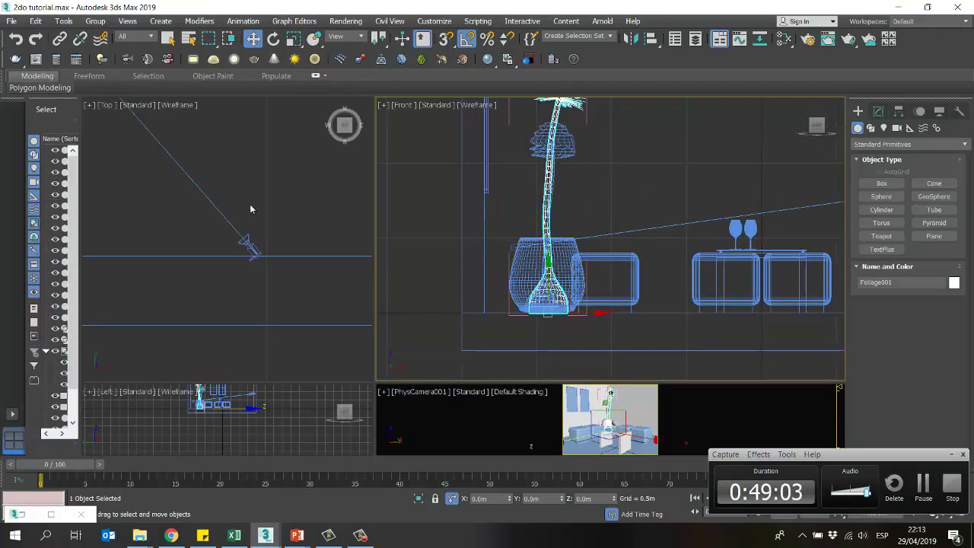
scroll(260, 235, "down", 3)
scroll(259, 228, "up", 5)
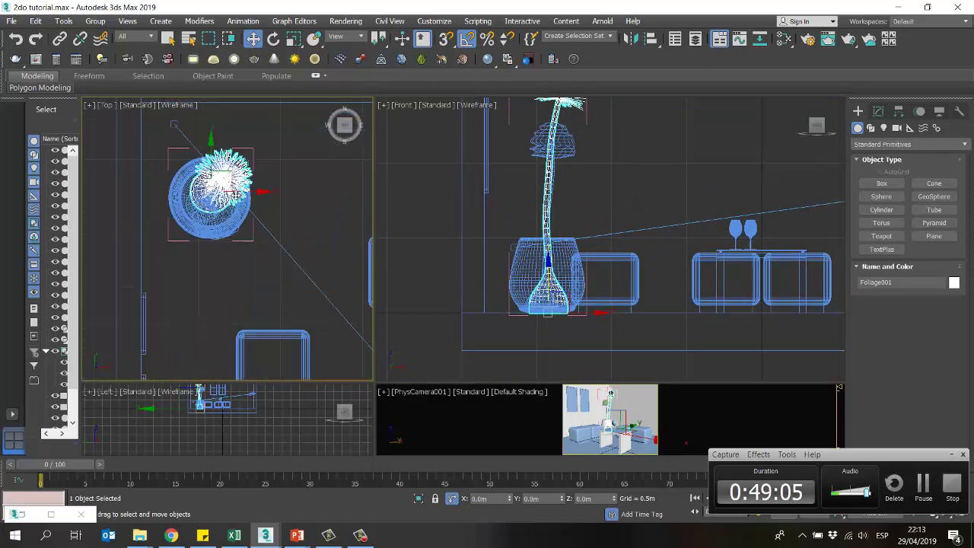
scroll(213, 190, "up", 3)
key("ctrl+v")
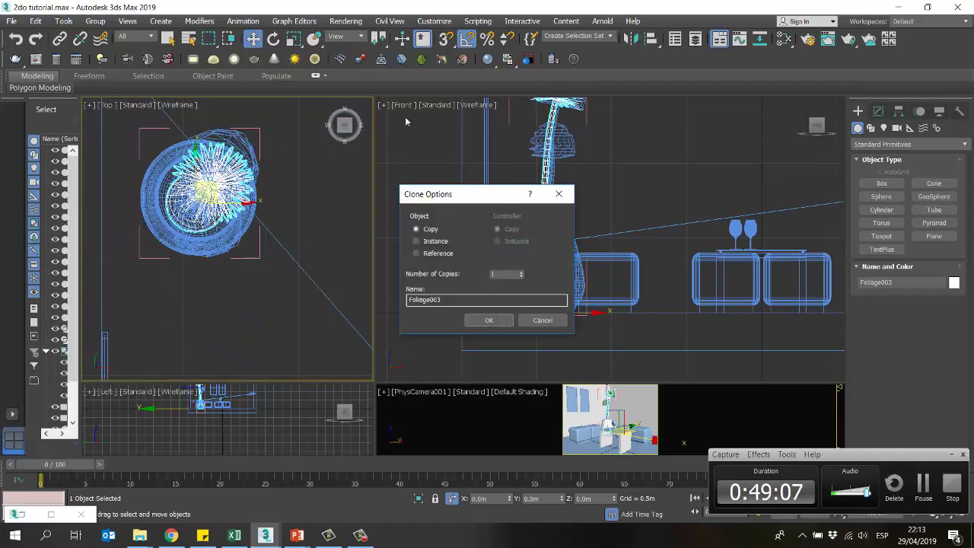
left_click(489, 319)
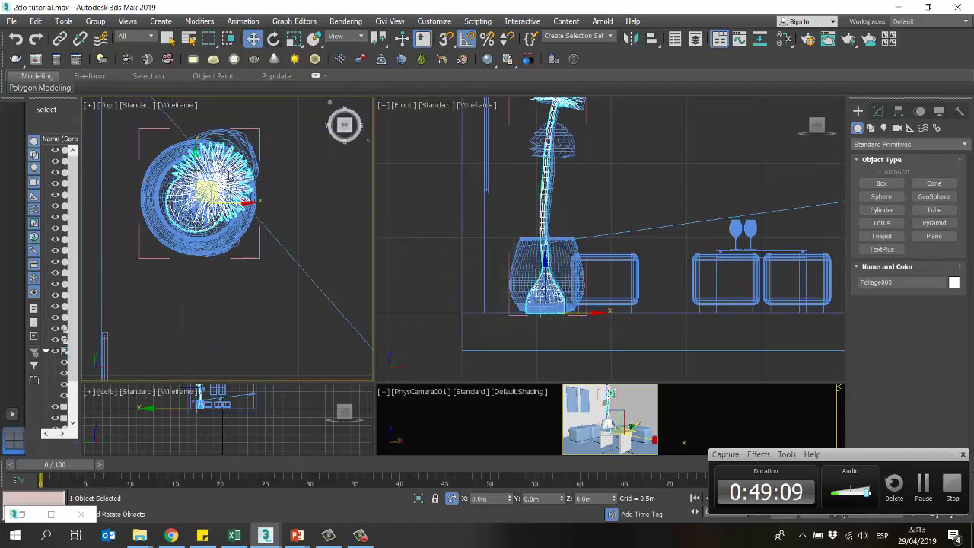
Step: Rotate the copied plant Foliage003 by 135 degrees about the Z axis in the top view
key("e")
middle_click_drag(228, 177, 255, 178)
left_click_drag(258, 173, 251, 159)
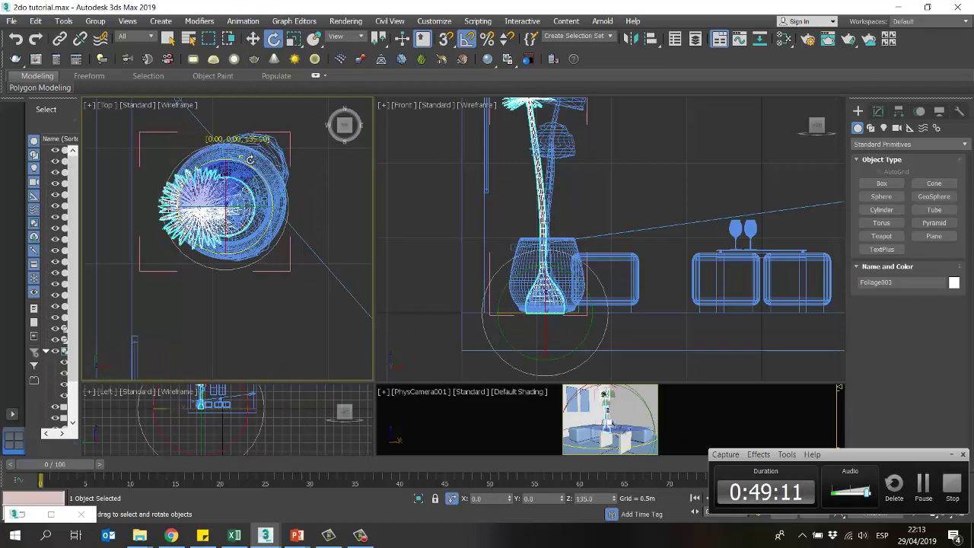
Step: Scale the copied plant Foliage003 down in the front view to make it shorter than the original tall plant
middle_click_drag(608, 185, 675, 235)
key("r")
left_click(589, 287)
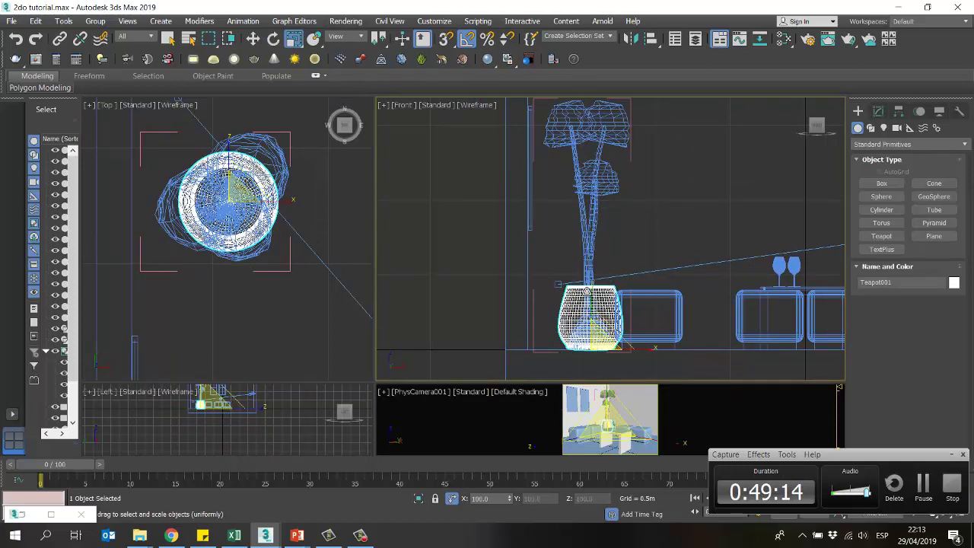
left_click(561, 133)
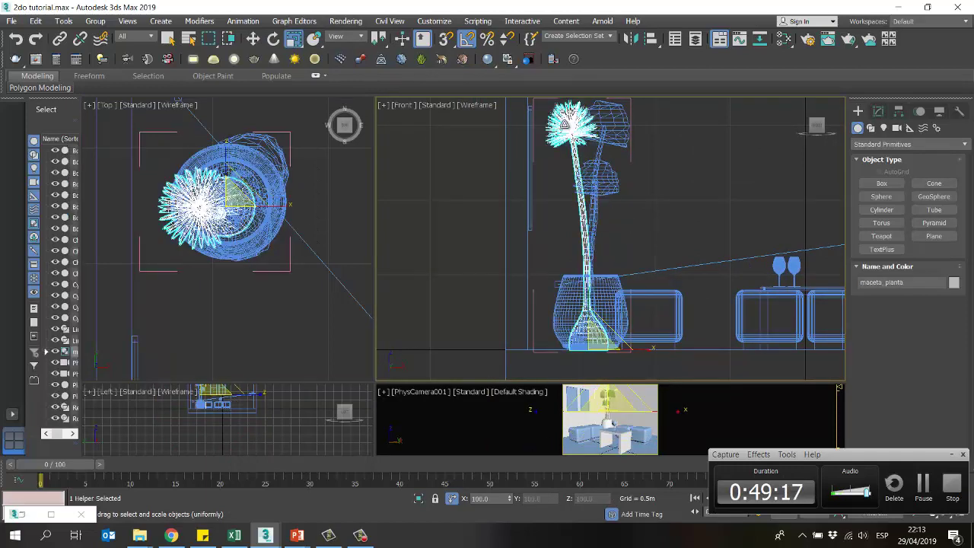
left_click(565, 123)
middle_click_drag(588, 297, 589, 270)
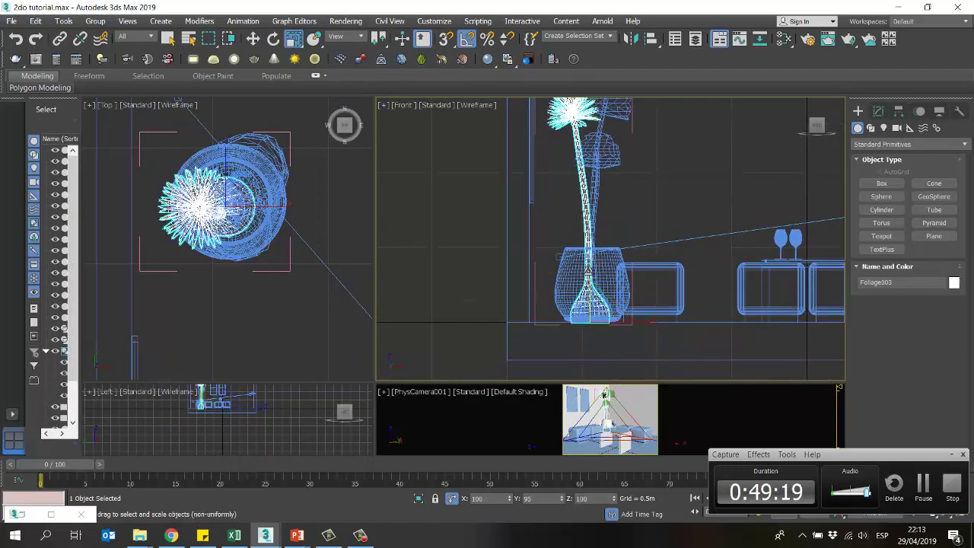
left_click_drag(589, 270, 592, 297)
Step: Enlarge the PhysCamera001 viewport relative to the other views and select the wall with the windows
left_click_drag(374, 381, 345, 233)
left_click(645, 368)
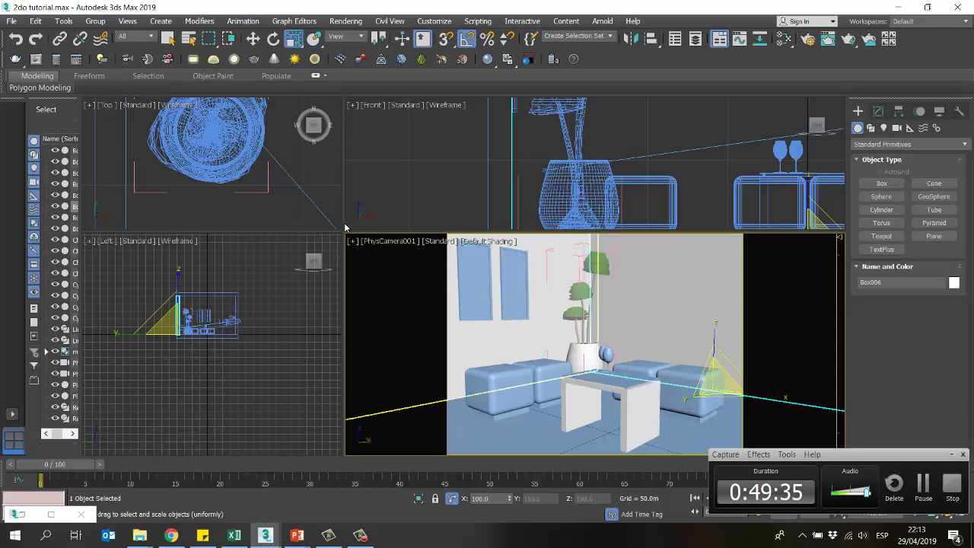
left_click_drag(344, 230, 386, 156)
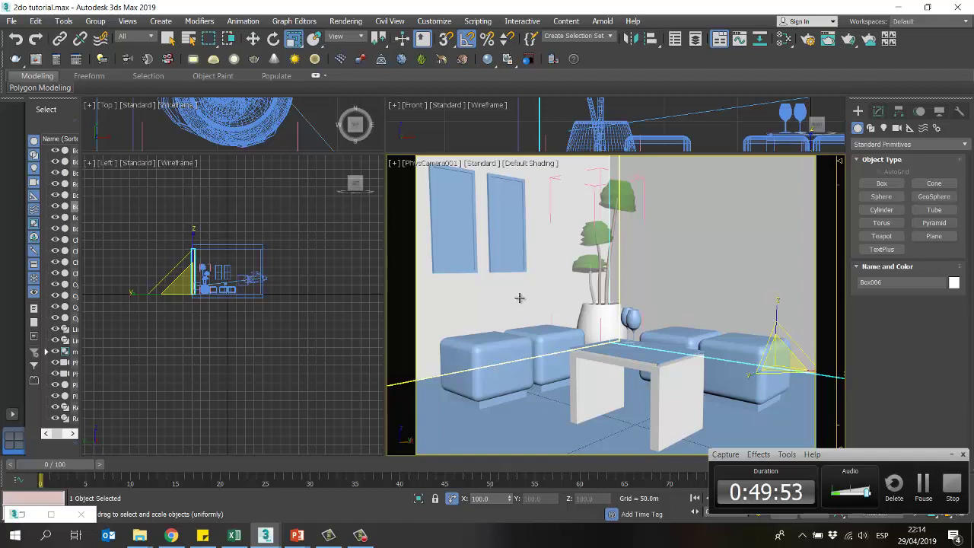
left_click(519, 298)
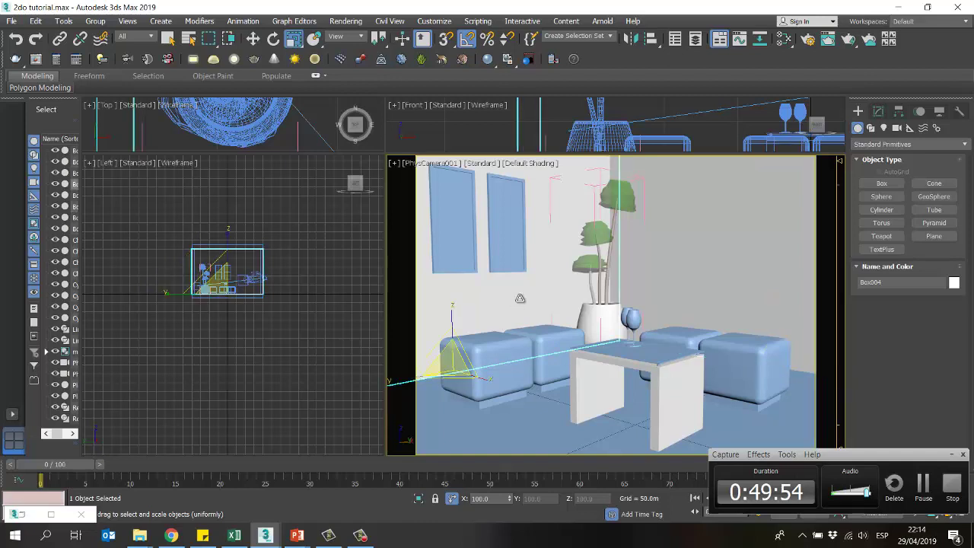
Step: Open the render setup and choose ART Renderer as the renderer
left_click(810, 40)
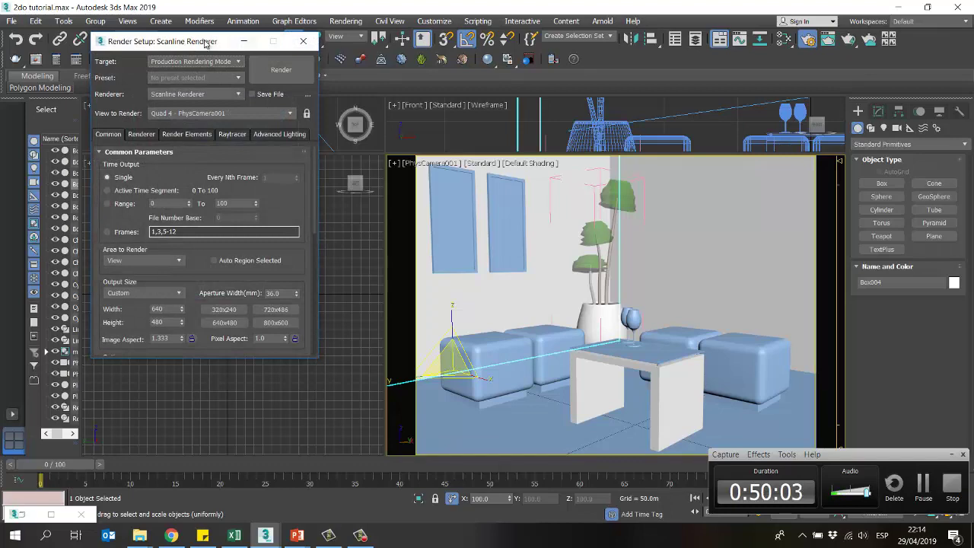
left_click_drag(204, 36, 322, 59)
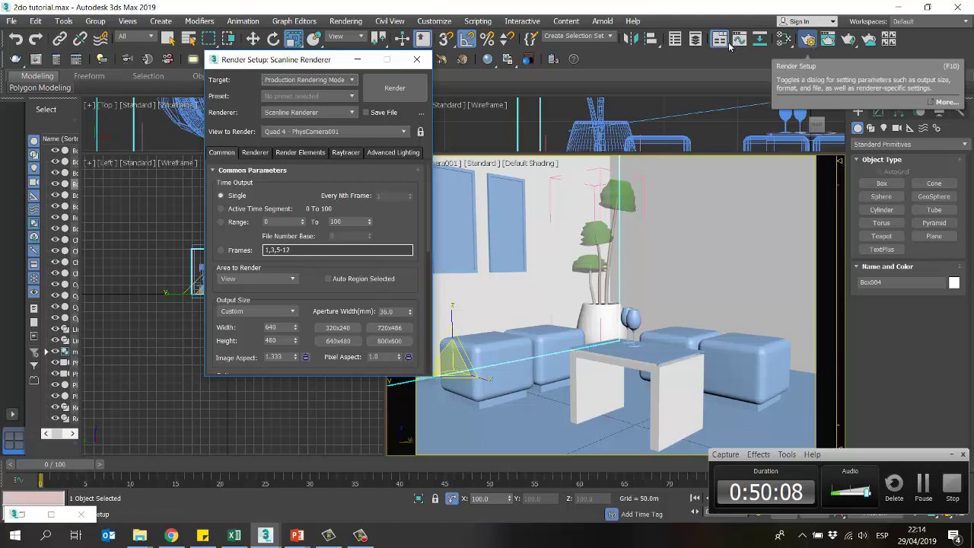
left_click(350, 113)
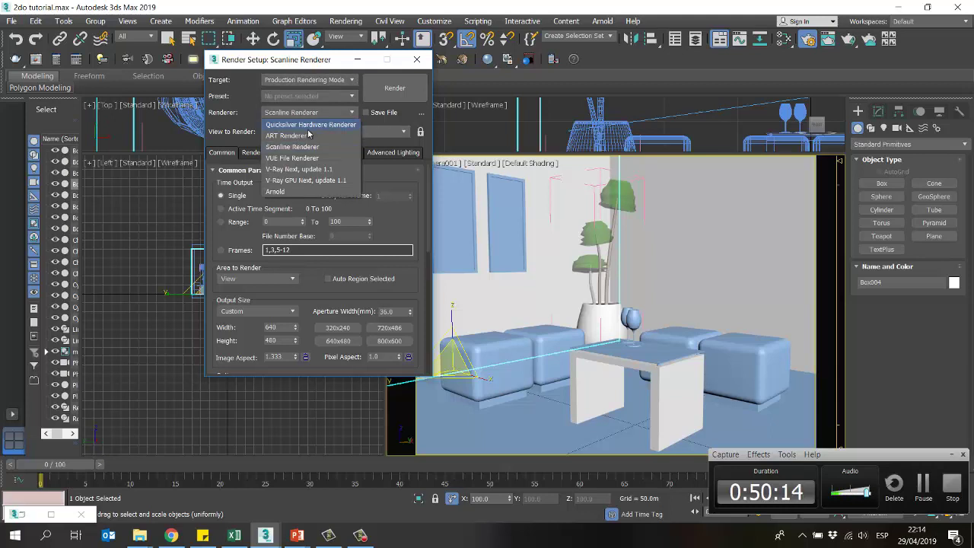
key("Escape")
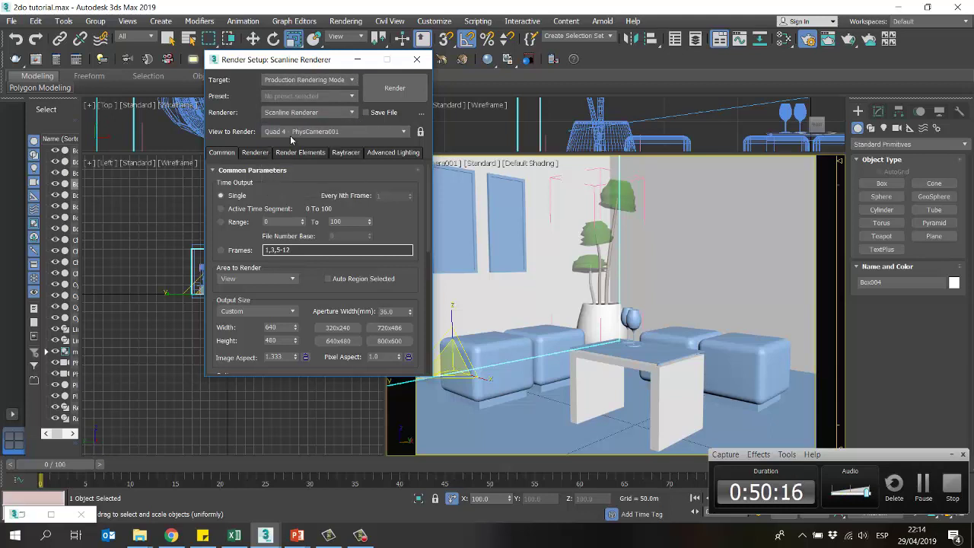
scroll(344, 114, "up", 2)
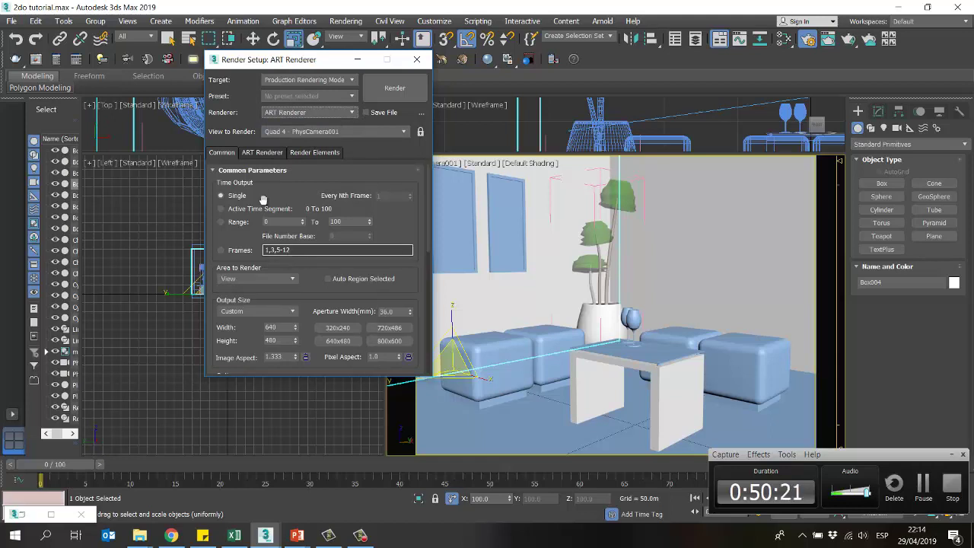
Step: Set the render output size to HDTV (video) at 480x270 and close the render setup
left_click_drag(307, 63, 257, 68)
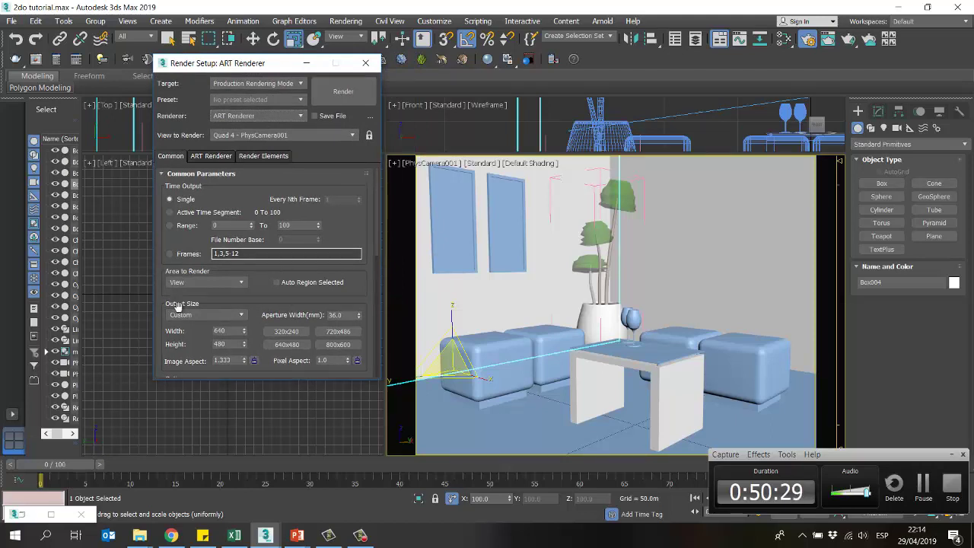
left_click(236, 315)
left_click(237, 316)
left_click(239, 317)
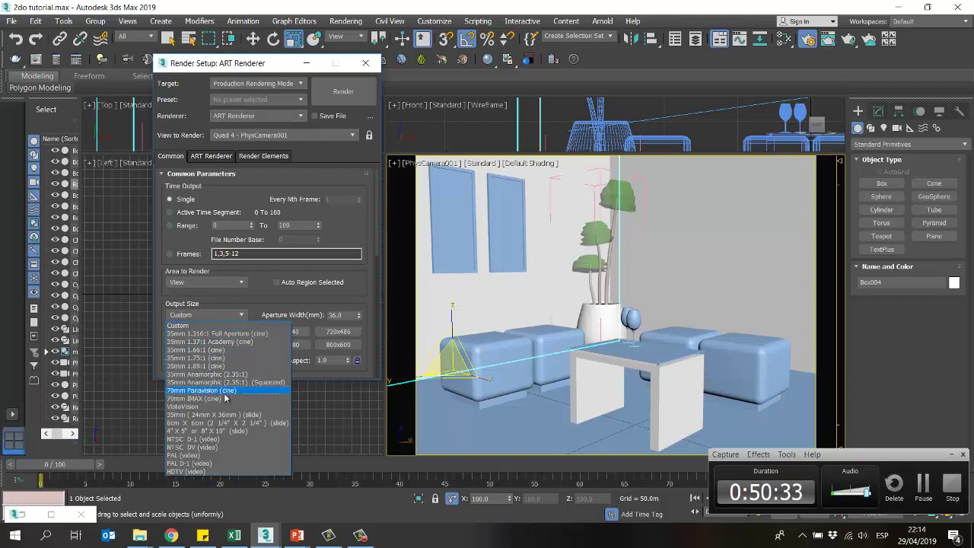
left_click(188, 472)
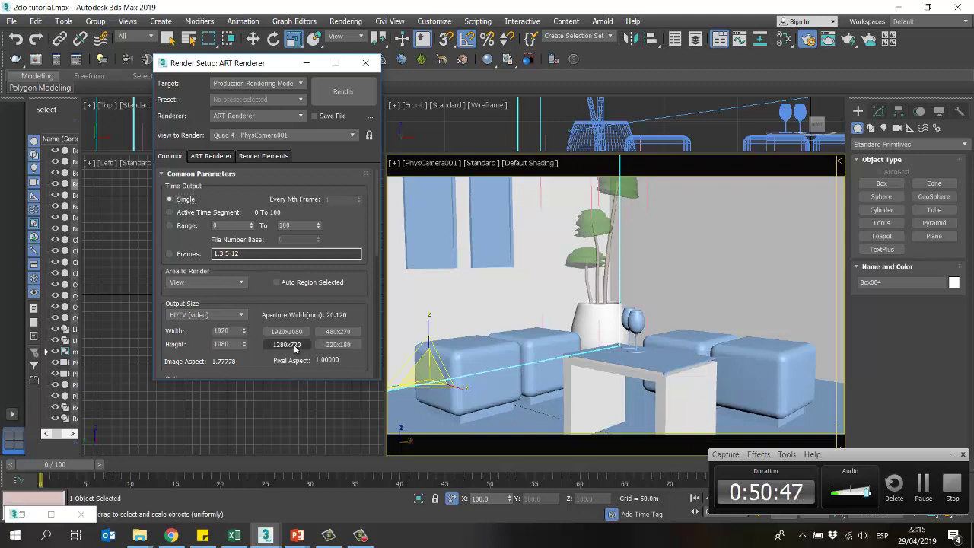
left_click(294, 347)
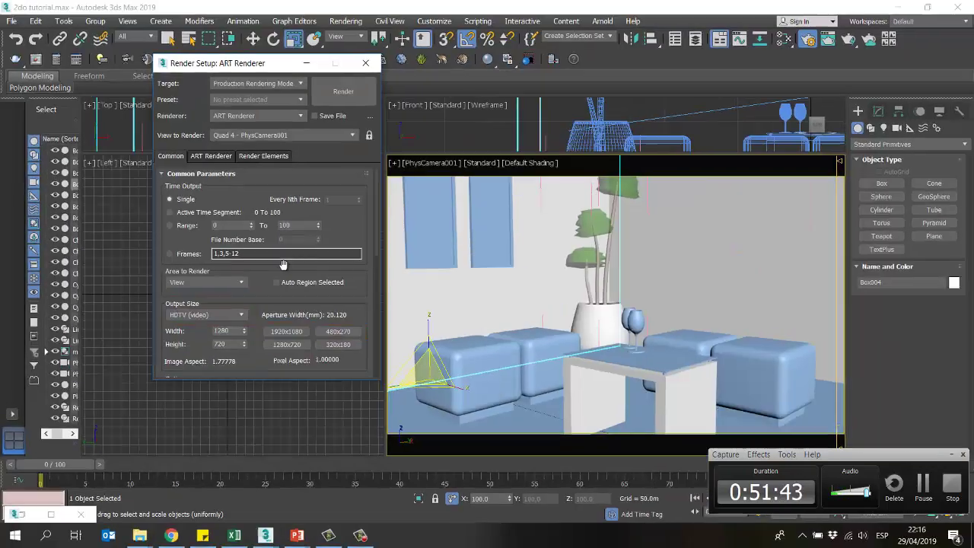
left_click(338, 331)
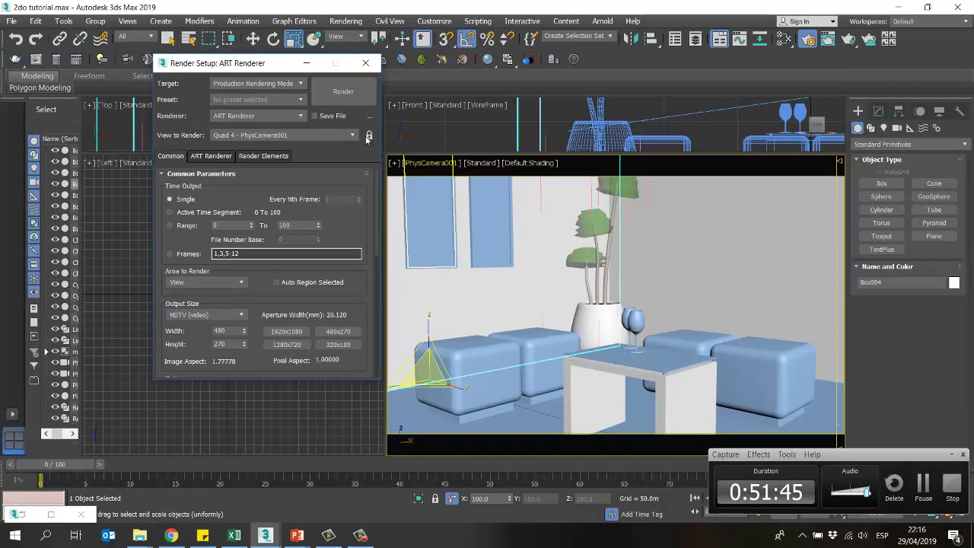
left_click_drag(286, 66, 212, 63)
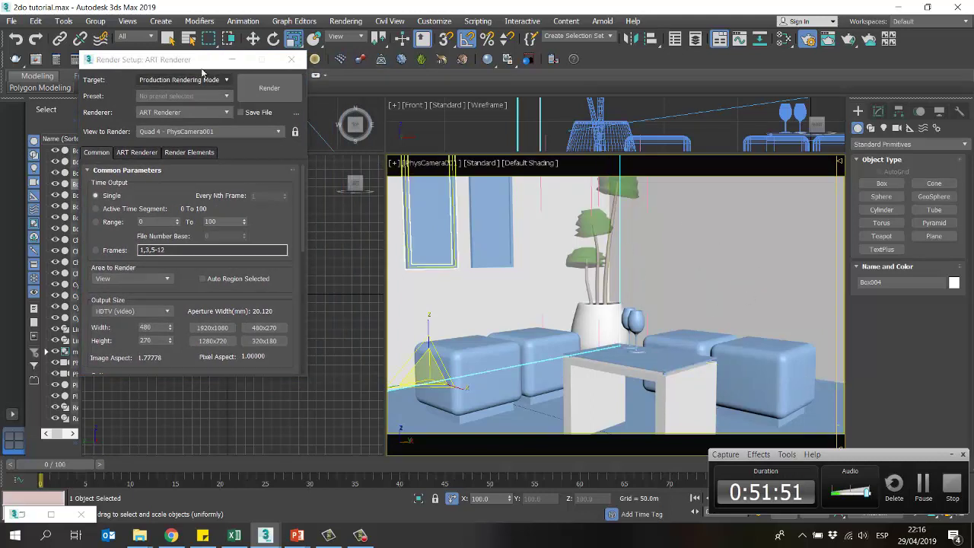
left_click_drag(201, 67, 219, 69)
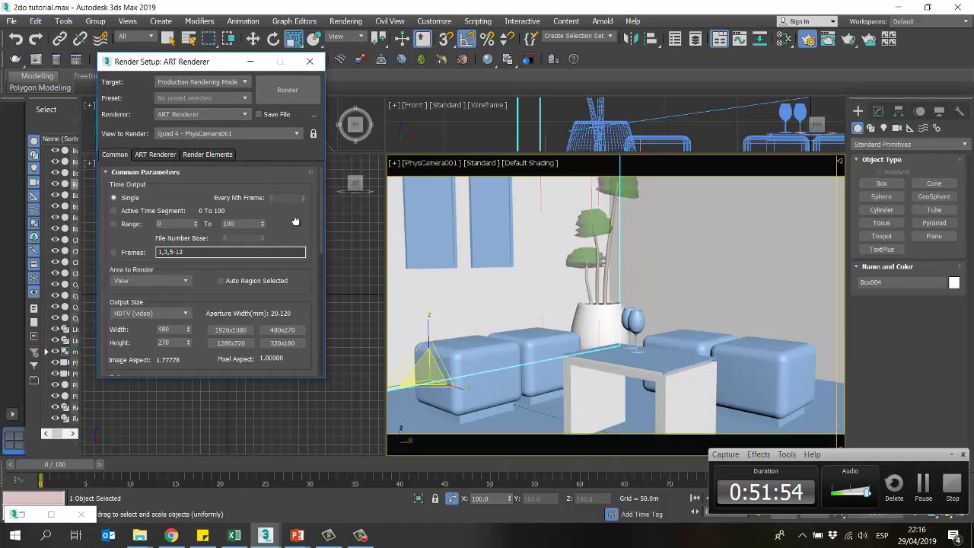
left_click_drag(296, 226, 309, 181)
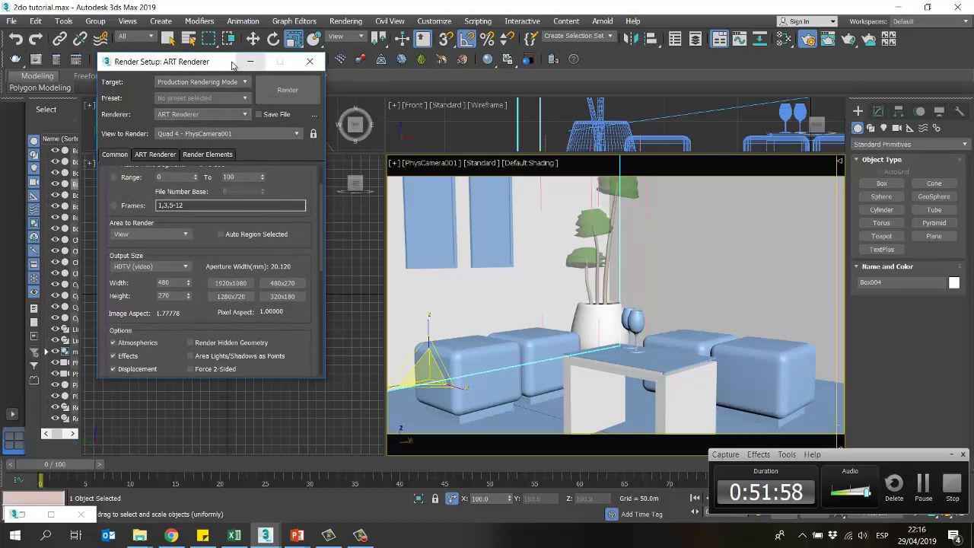
left_click_drag(251, 67, 275, 86)
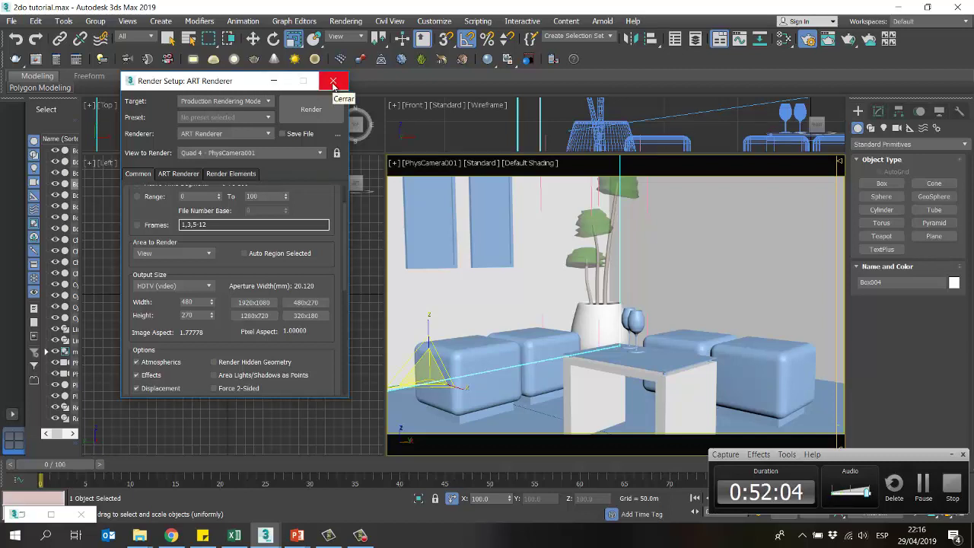
left_click(334, 82)
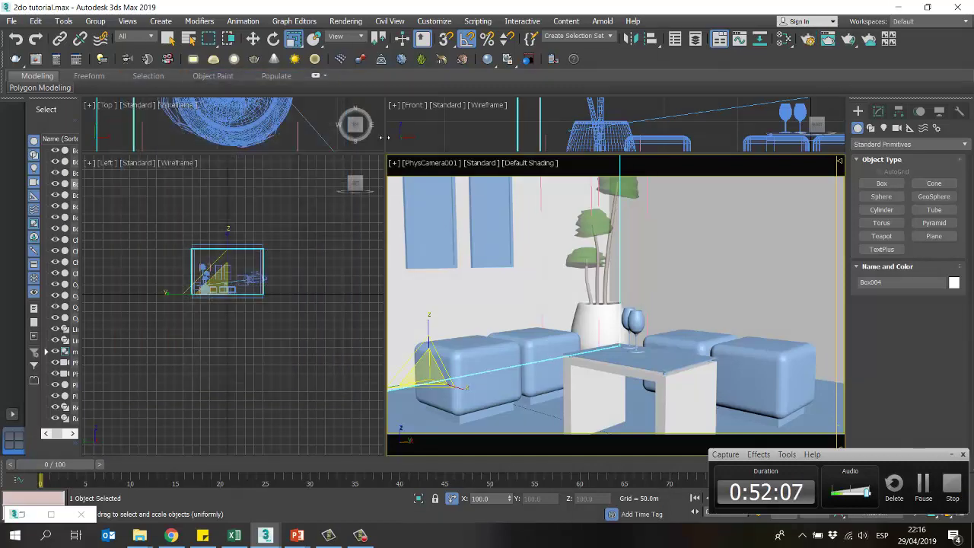
Step: Even out the four viewports and select the physical camera PhysCamera001 in the top view
left_click_drag(383, 152, 473, 252)
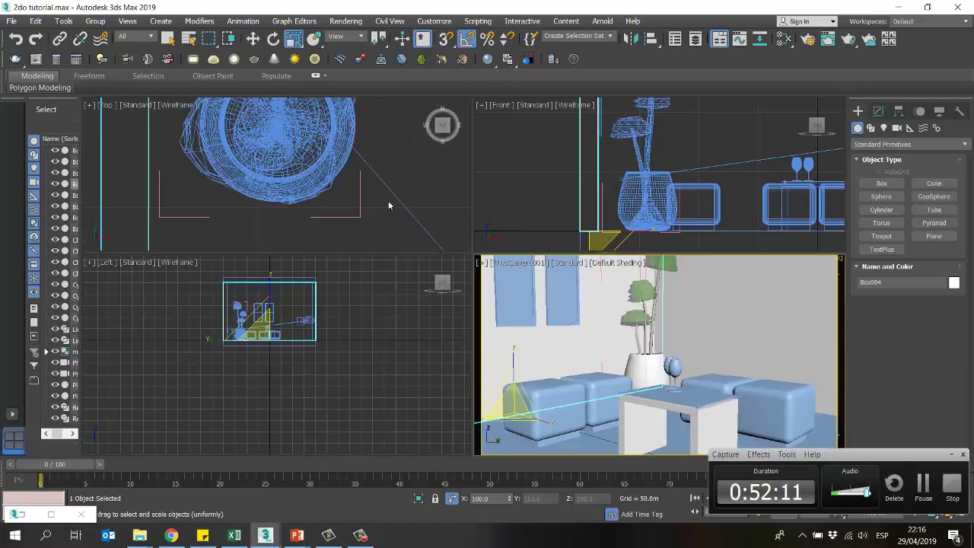
scroll(338, 180, "down", 6)
scroll(337, 181, "down", 6)
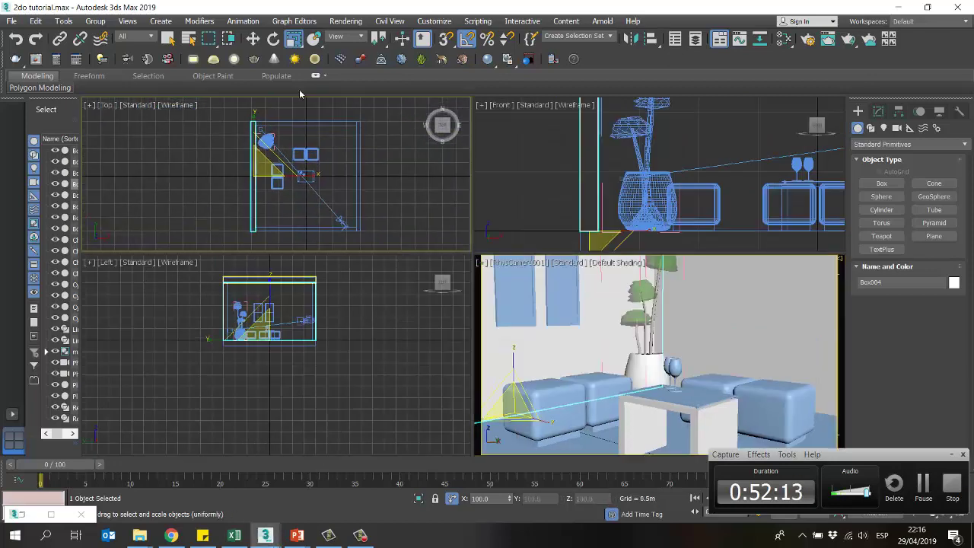
left_click(252, 38)
scroll(260, 128, "up", 5)
left_click(257, 123)
scroll(257, 123, "down", 5)
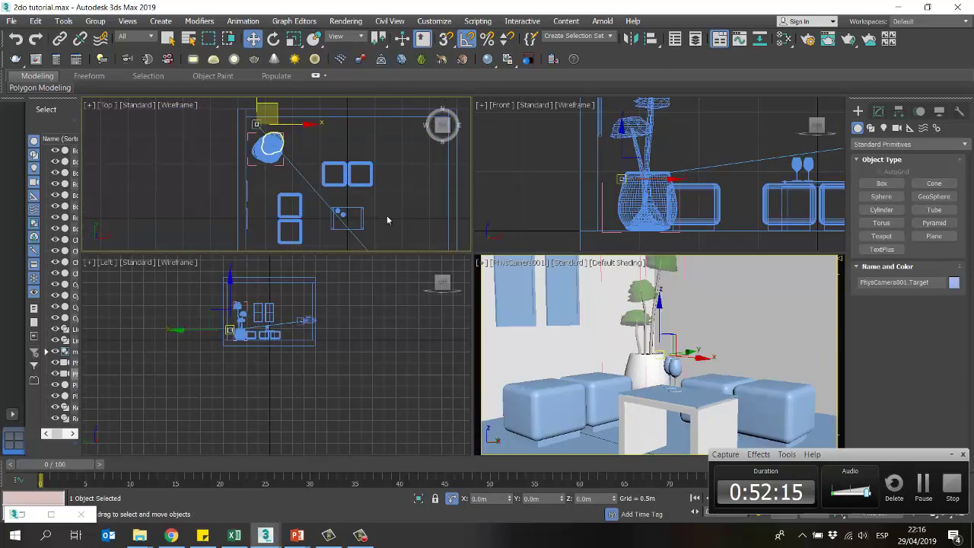
left_click(355, 212)
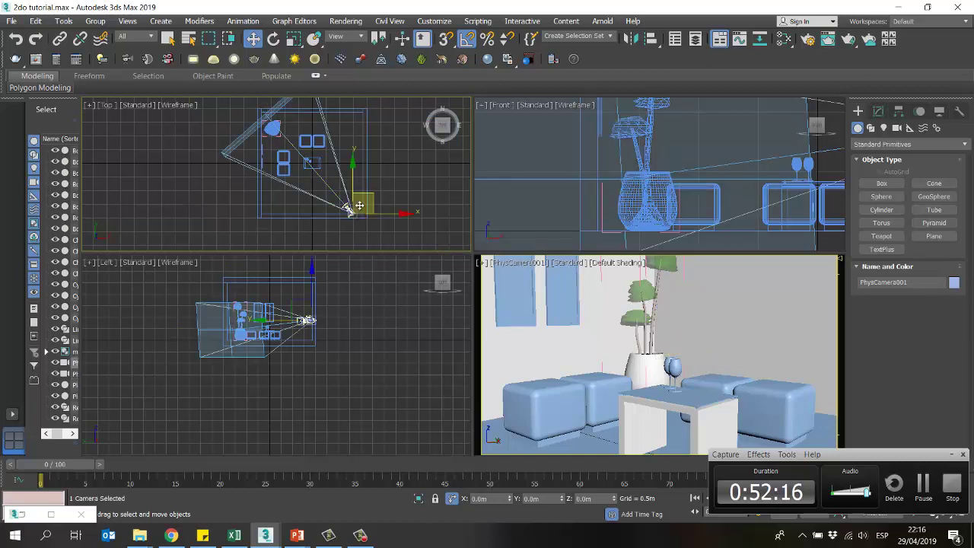
scroll(354, 207, "up", 4)
middle_click_drag(347, 179, 316, 208)
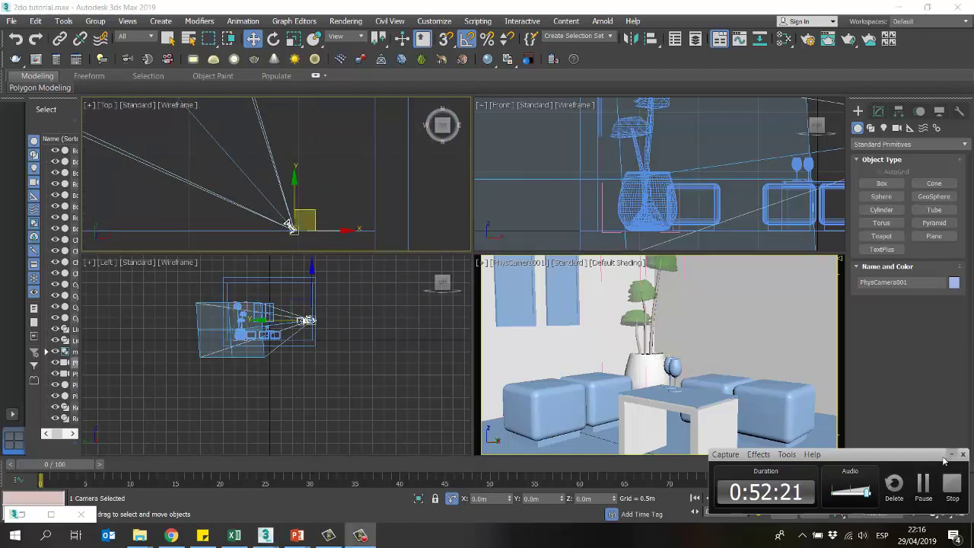
Step: Adjust the camera's perspective slightly in the camera view and activate the Field-of-View tool
left_click(951, 454)
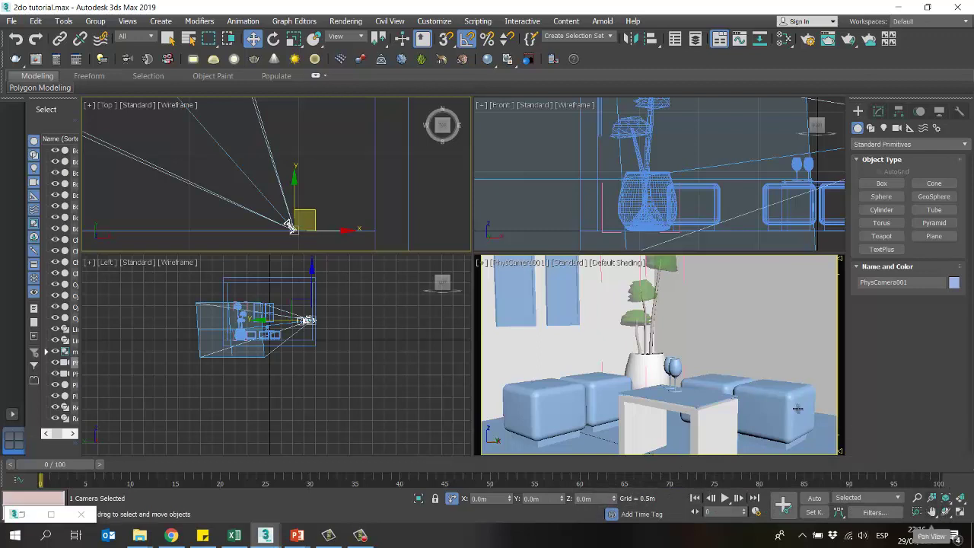
right_click(745, 329)
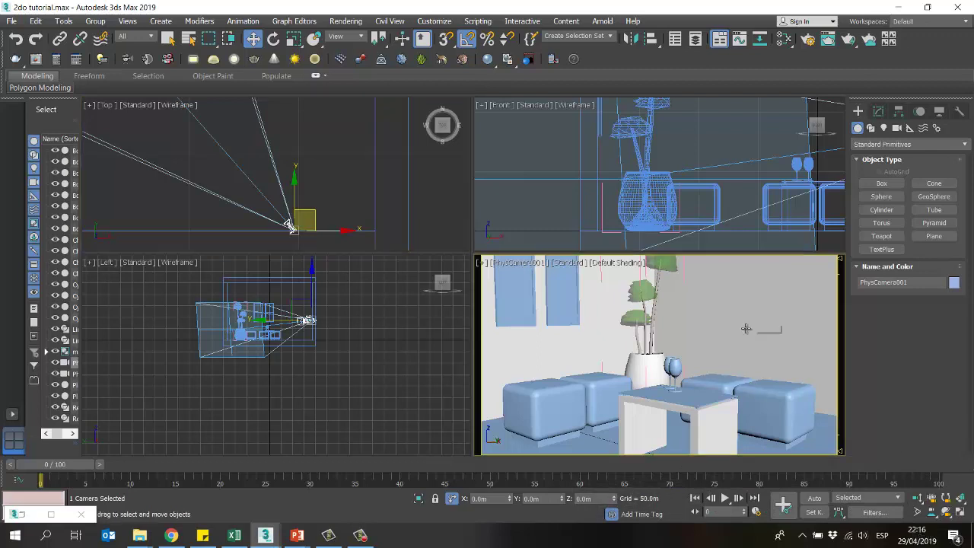
left_click(916, 512)
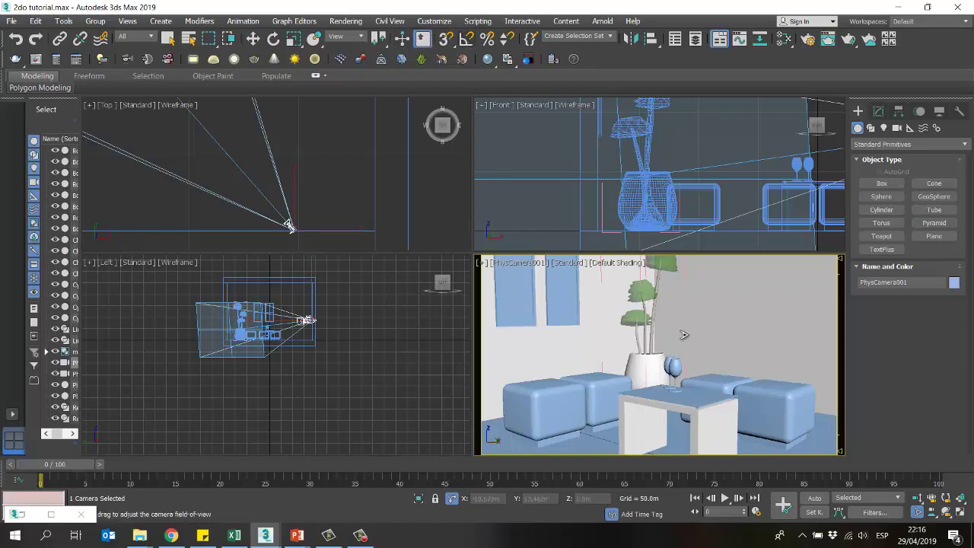
left_click(931, 498)
left_click_drag(731, 411, 735, 411)
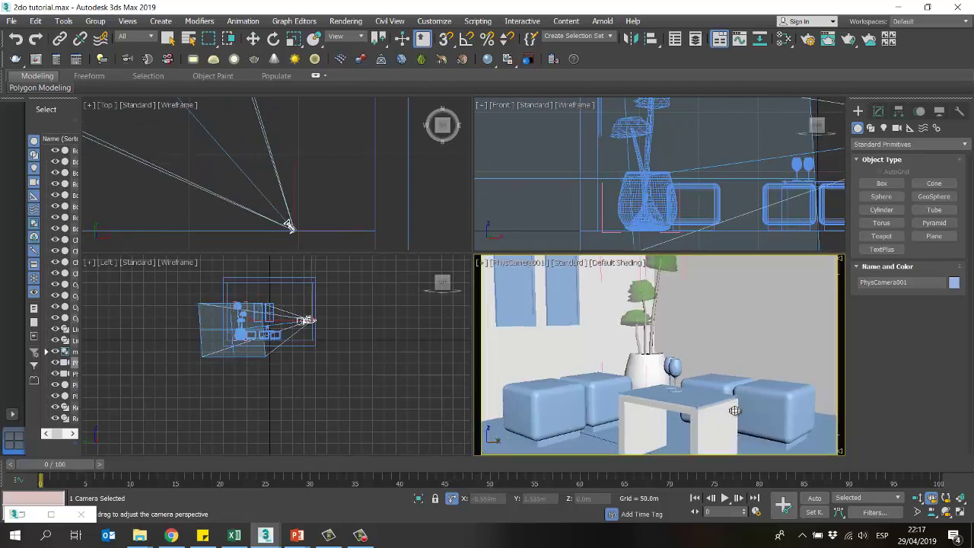
left_click(917, 511)
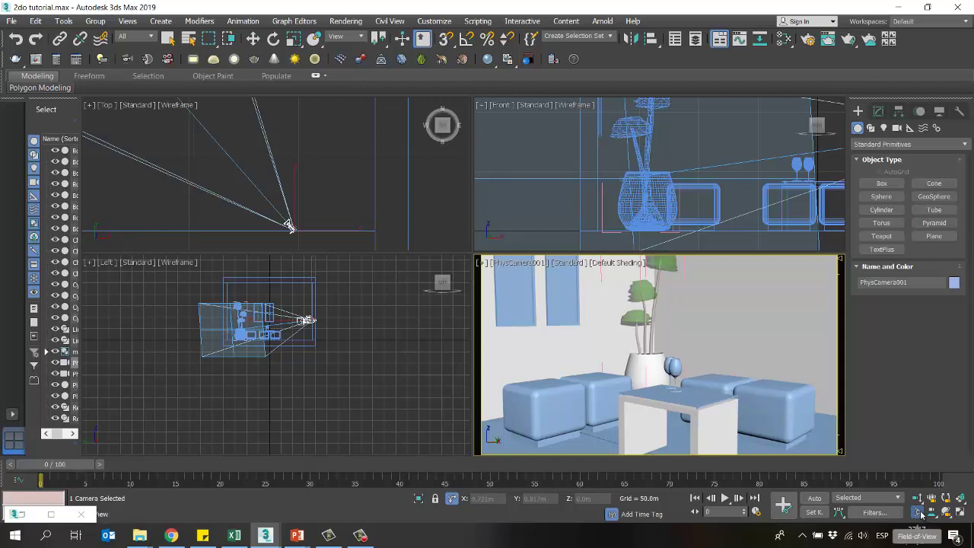
Step: Set the focal length of PhysCamera001 to 30 mm in its physical camera parameters
left_click(878, 112)
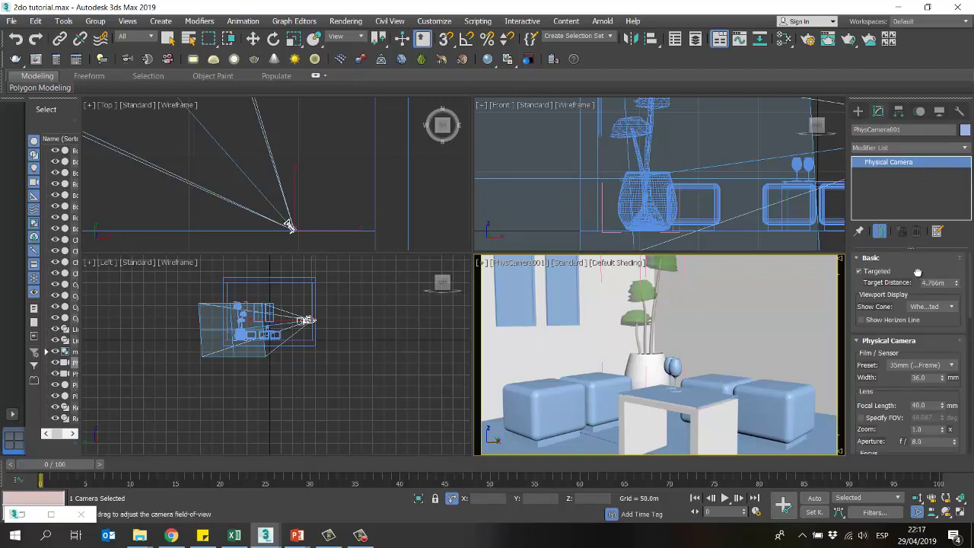
left_click_drag(919, 308, 924, 253)
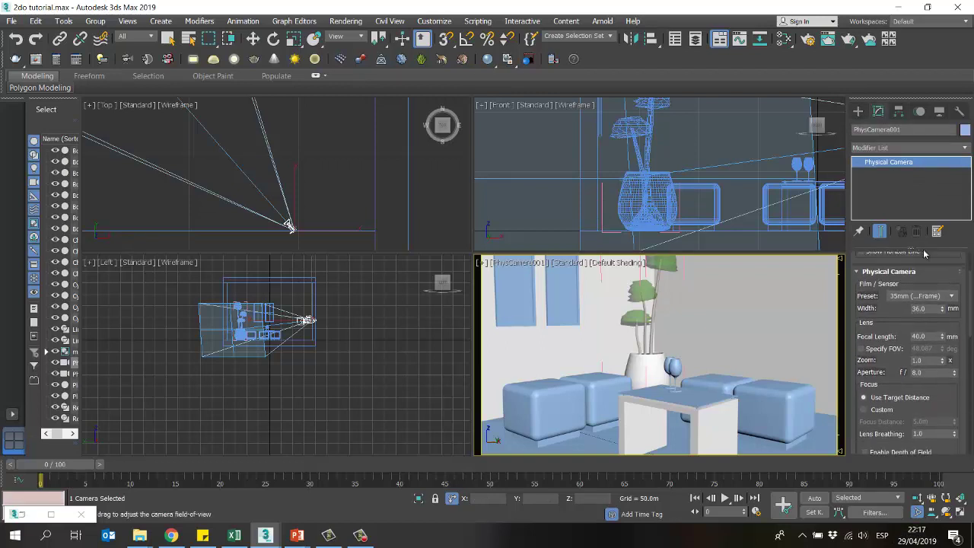
left_click(943, 334)
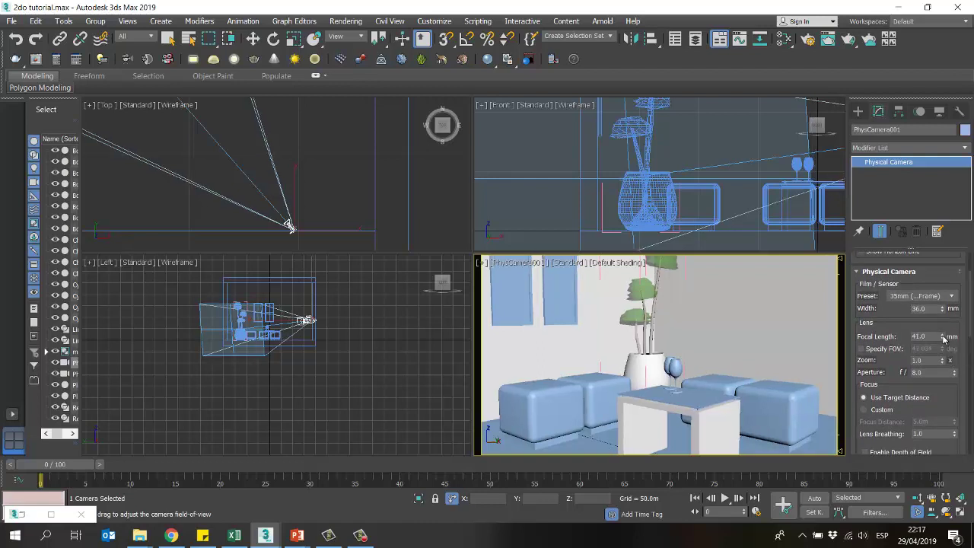
left_click_drag(943, 342, 943, 342)
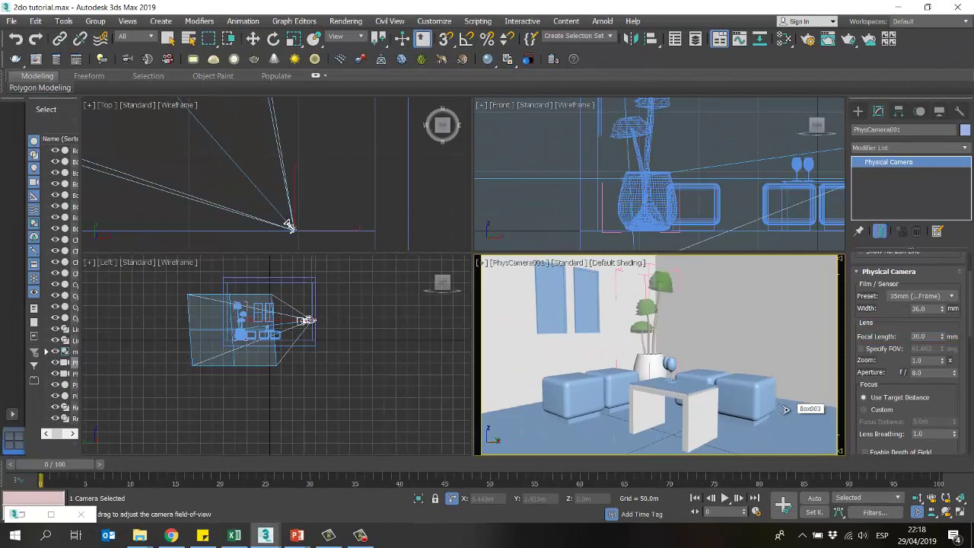
Step: Try a slight change to the focal length of PhysCamera001
middle_click_drag(294, 203, 308, 191)
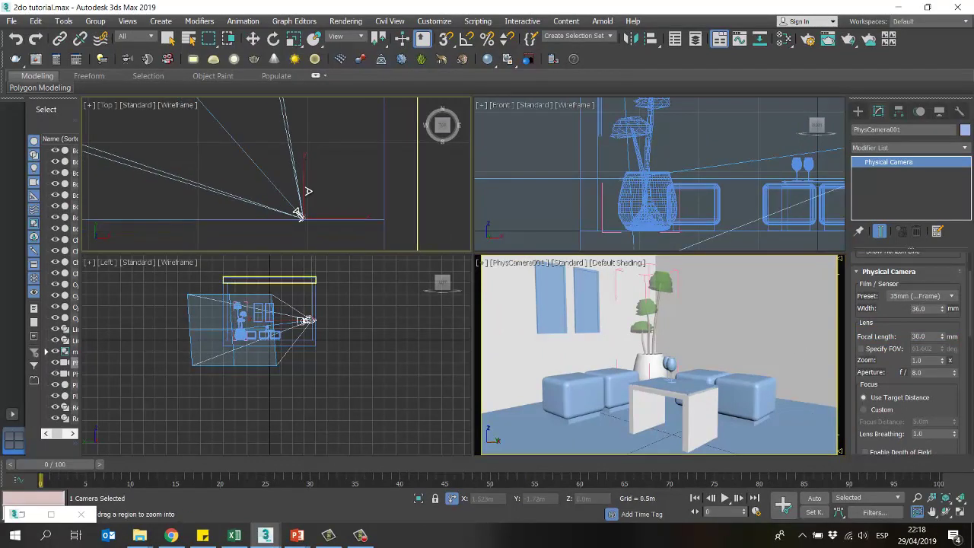
left_click(944, 335)
left_click_drag(944, 335, 944, 343)
Step: Copy one of the two rectangular wall frames sideways in the left view to make a row of three
key("w")
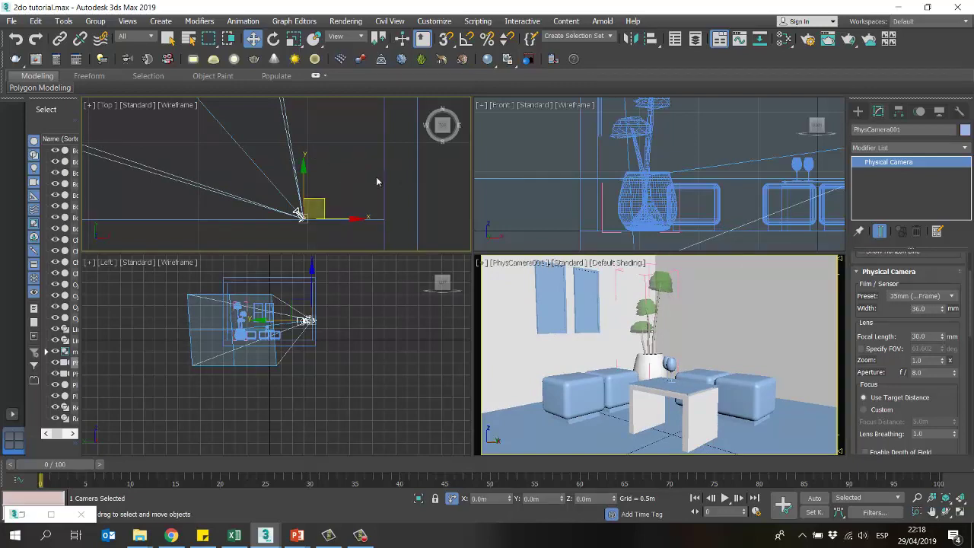
scroll(376, 181, "up", 5)
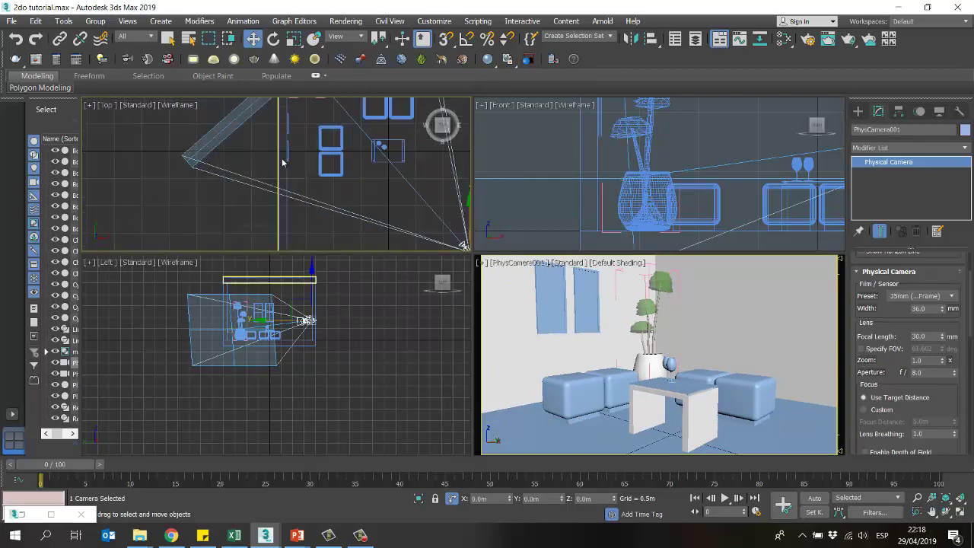
scroll(358, 150, "up", 3)
scroll(553, 144, "up", 5)
middle_click_drag(316, 306, 320, 305)
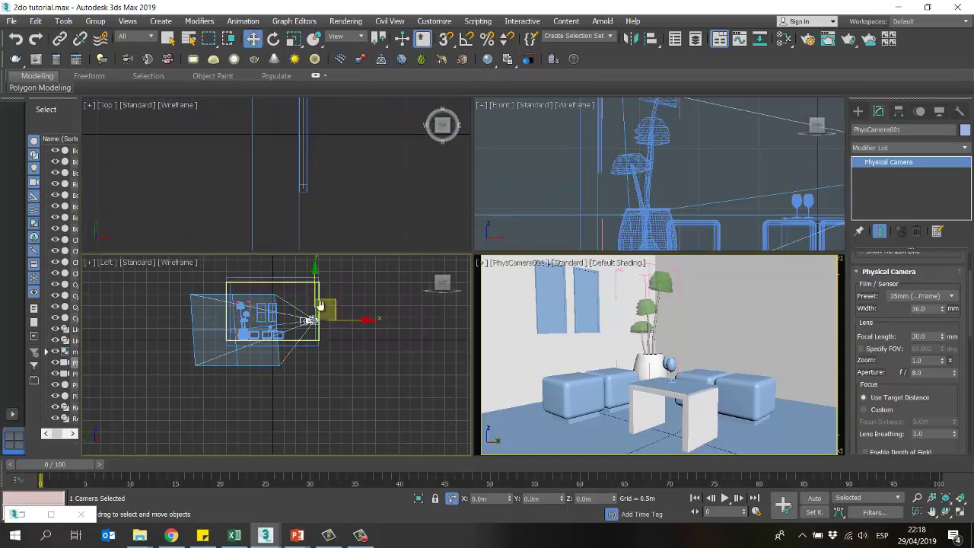
scroll(323, 301, "up", 8)
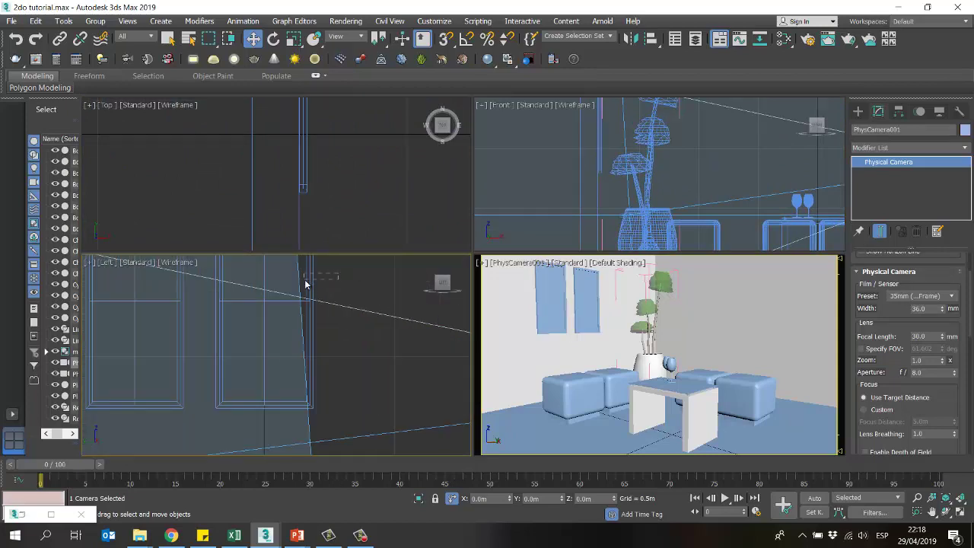
left_click(305, 285)
middle_click_drag(279, 191, 241, 191)
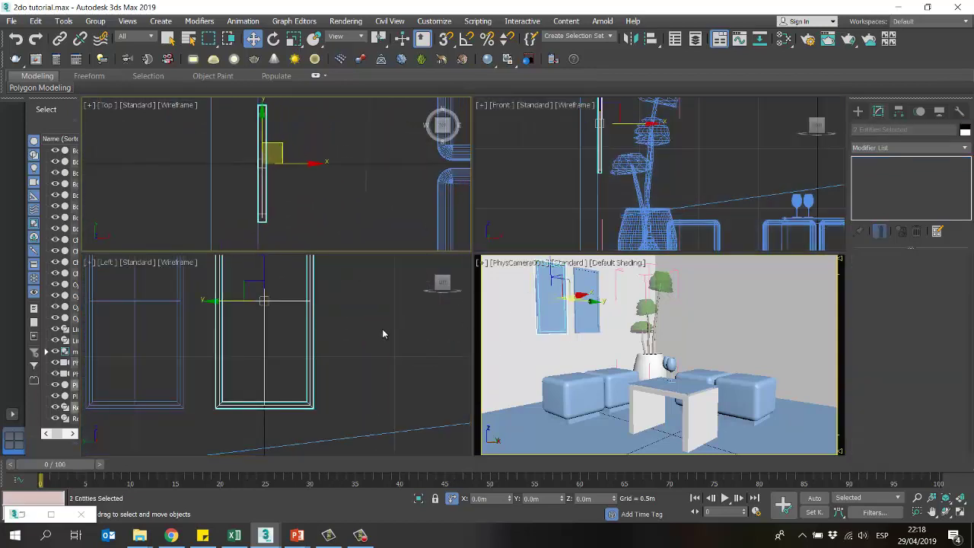
left_click(326, 330)
scroll(300, 337, "down", 1)
left_click_drag(326, 320, 450, 327)
left_click(490, 320)
left_click(387, 182)
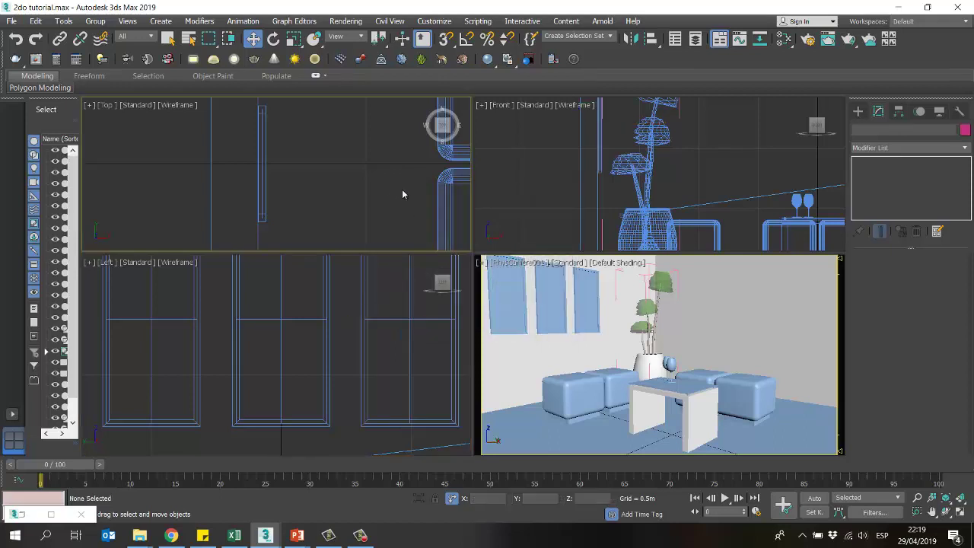
Step: Move the two outer wall frames slightly closer to the middle one in the left view
left_click(512, 268)
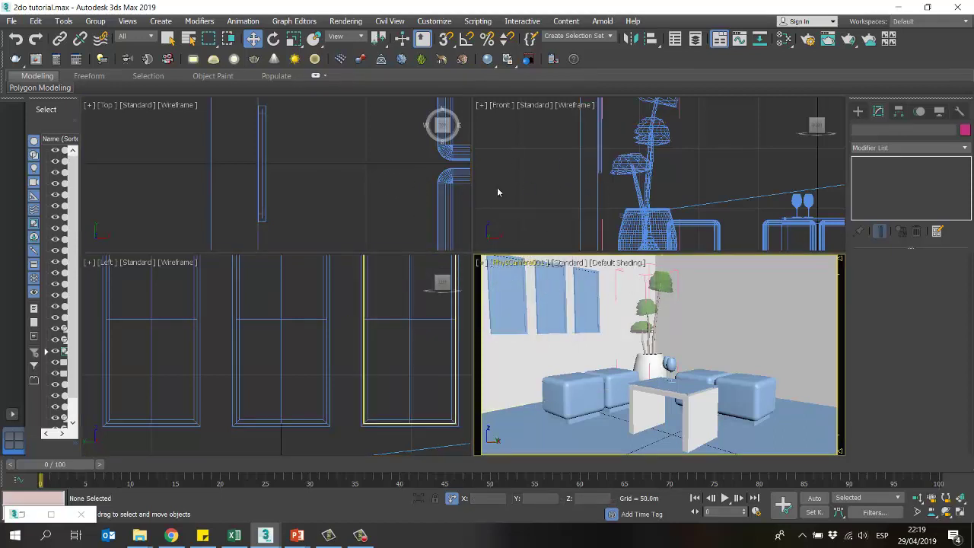
scroll(585, 184, "up", 1)
scroll(347, 342, "down", 1)
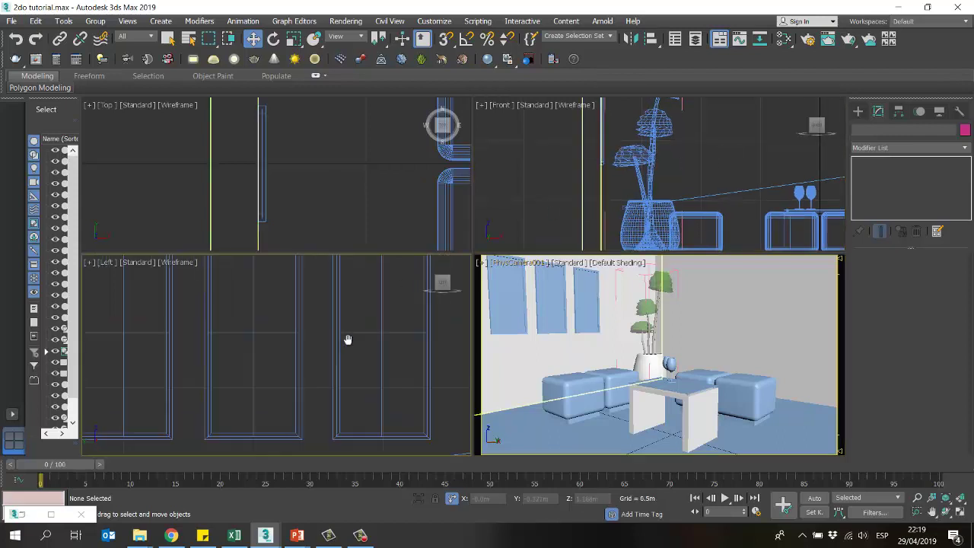
left_click_drag(324, 358, 323, 359)
left_click_drag(411, 328, 394, 330)
left_click_drag(192, 321, 122, 358)
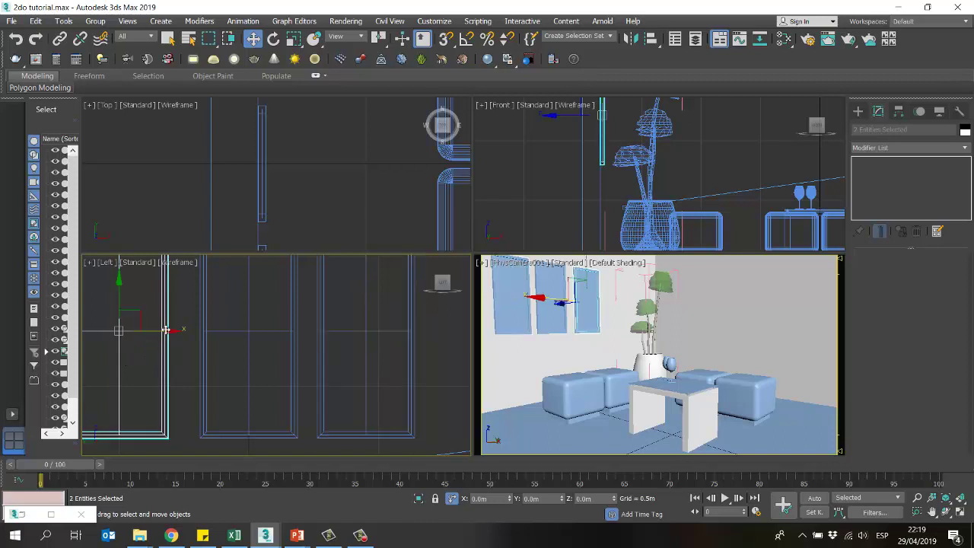
left_click_drag(166, 330, 176, 330)
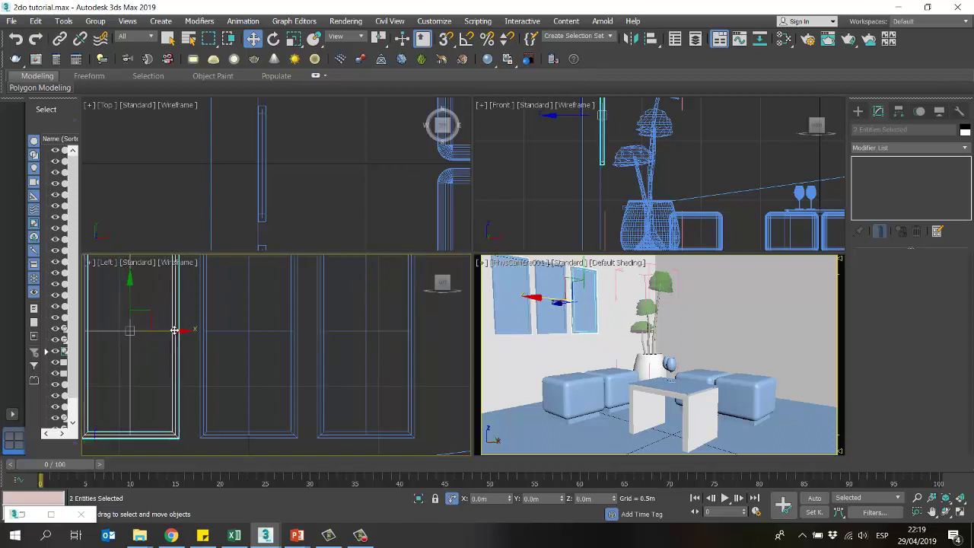
left_click(440, 338)
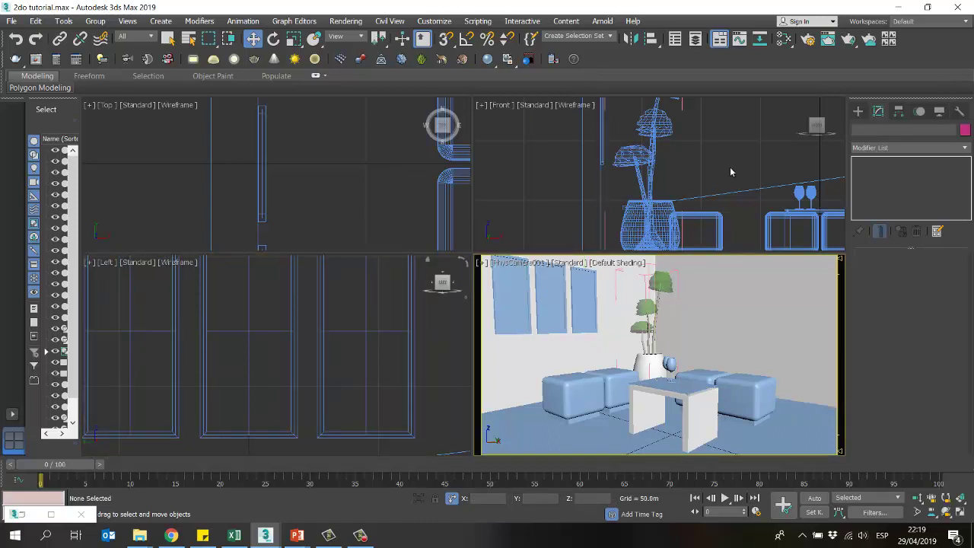
Step: Raise PhysCamera001 by about 0.1 m in the front view
scroll(700, 174, "up", 3)
scroll(701, 174, "down", 5)
scroll(750, 173, "down", 2)
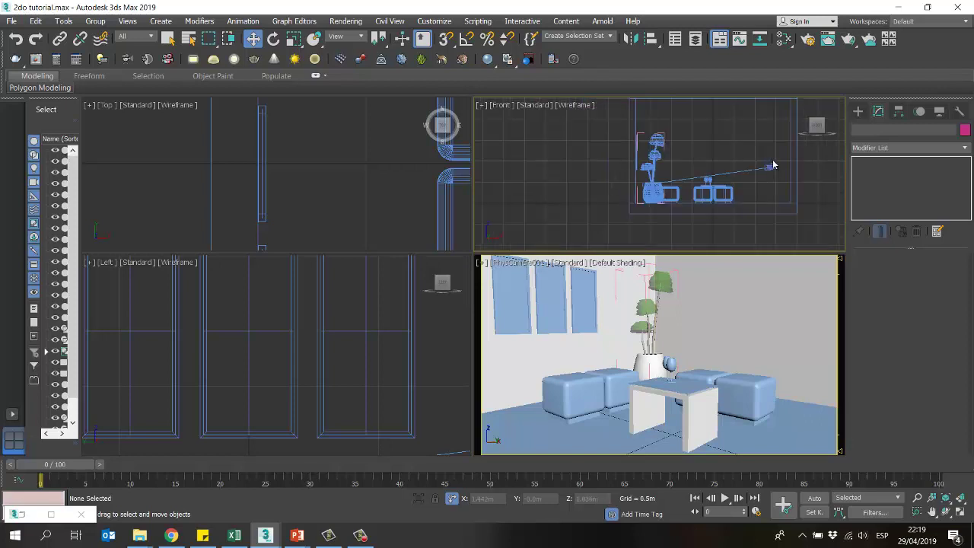
left_click(758, 173)
scroll(758, 173, "up", 5)
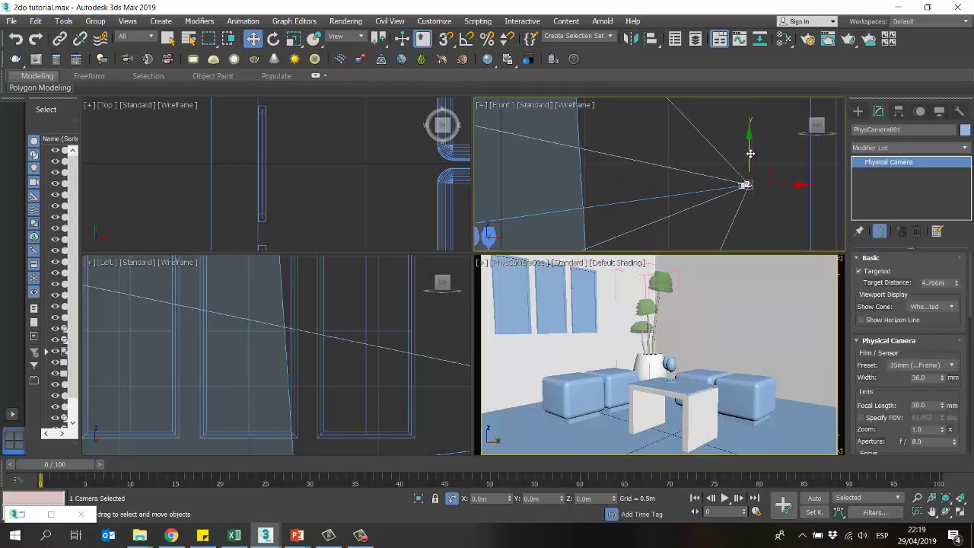
left_click_drag(751, 153, 756, 137)
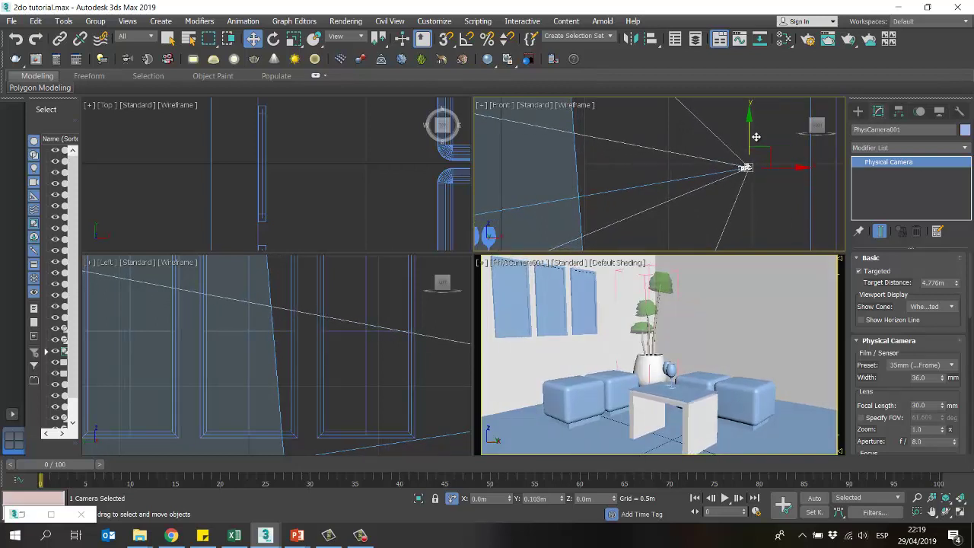
Step: Shift PhysCamera001 slightly in the top view and set its focal length to 29 mm
scroll(316, 218, "down", 5)
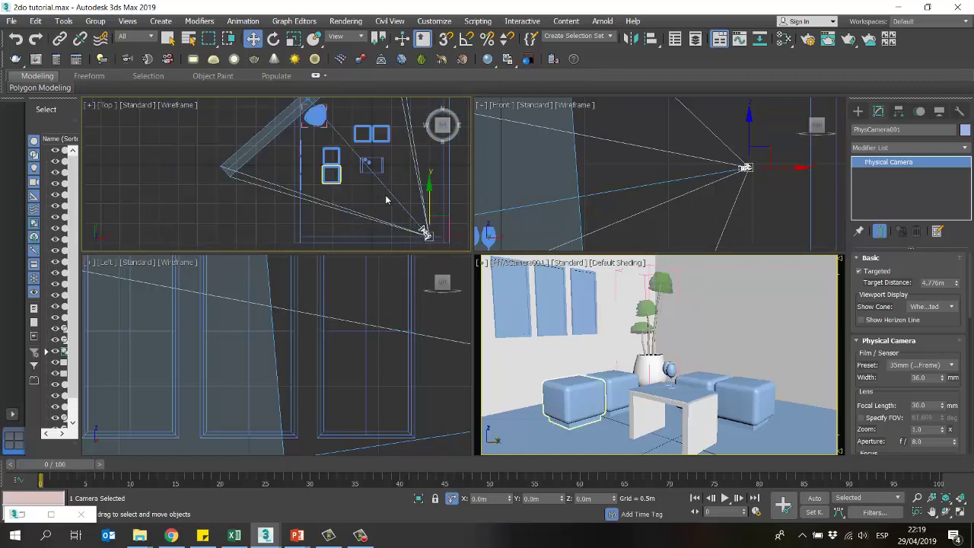
middle_click_drag(386, 199, 333, 162)
left_click_drag(331, 163, 338, 166)
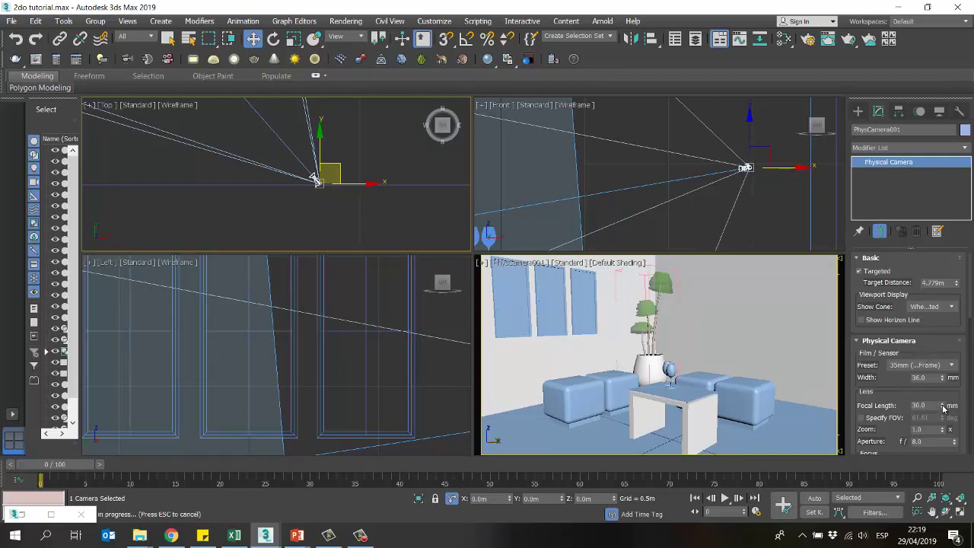
left_click_drag(942, 407, 945, 410)
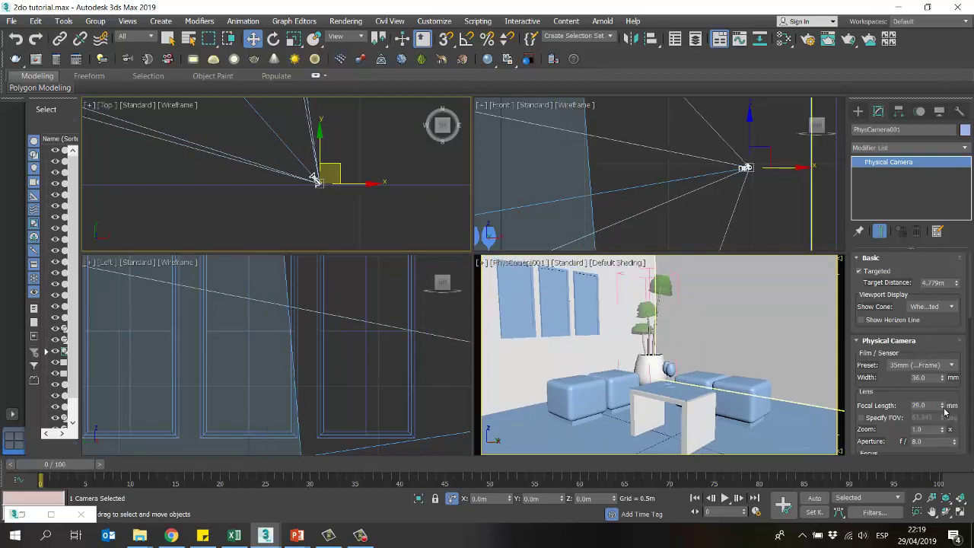
Step: Lower the target of PhysCamera001 slightly in the front view
scroll(572, 192, "up", 5)
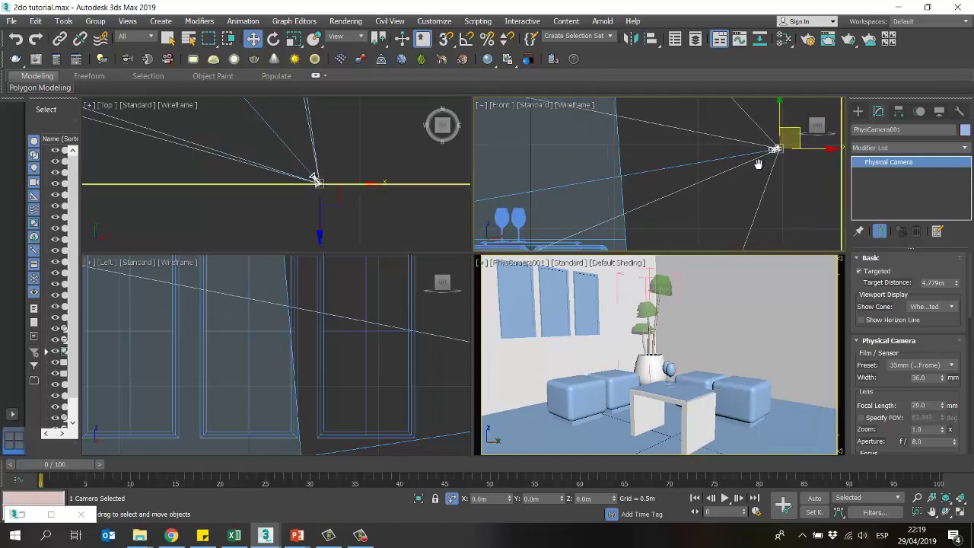
left_click(572, 192)
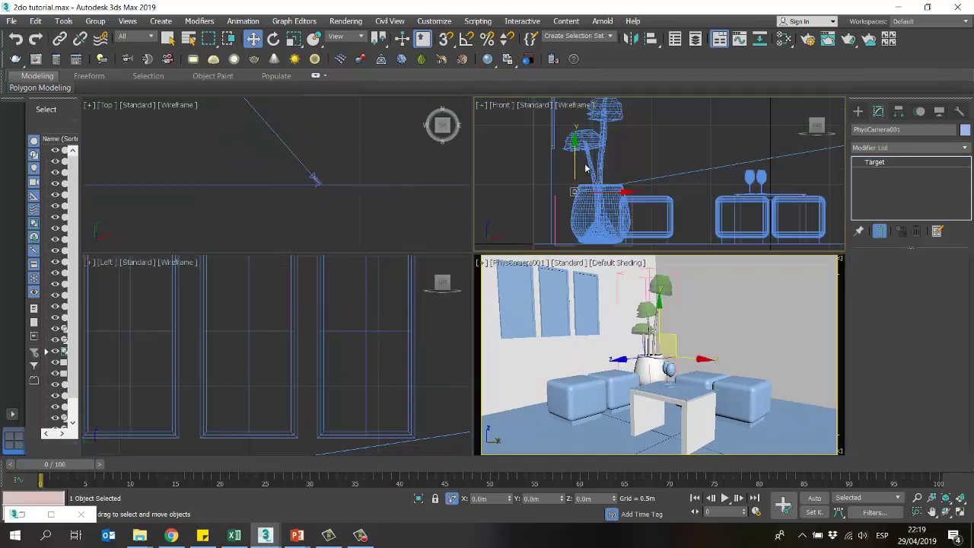
scroll(570, 190, "up", 2)
left_click_drag(563, 160, 564, 161)
Step: Enlarge the camera viewport to examine the framing and select the bare back wall
right_click(781, 321)
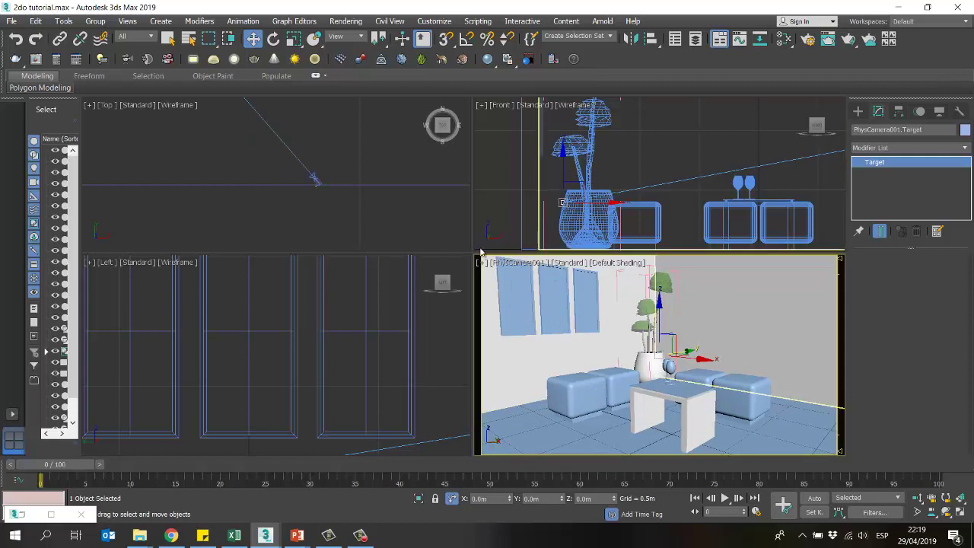
left_click_drag(472, 253, 276, 141)
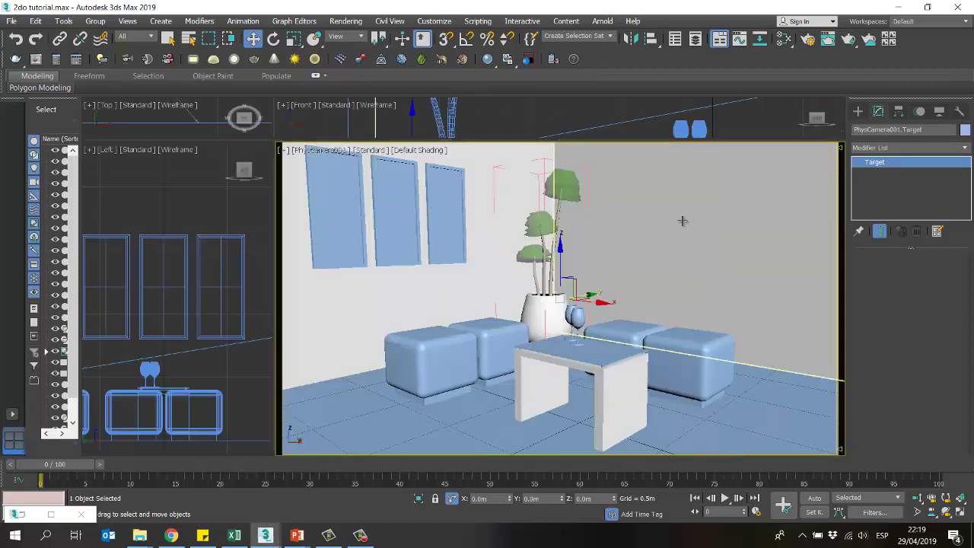
left_click(682, 218)
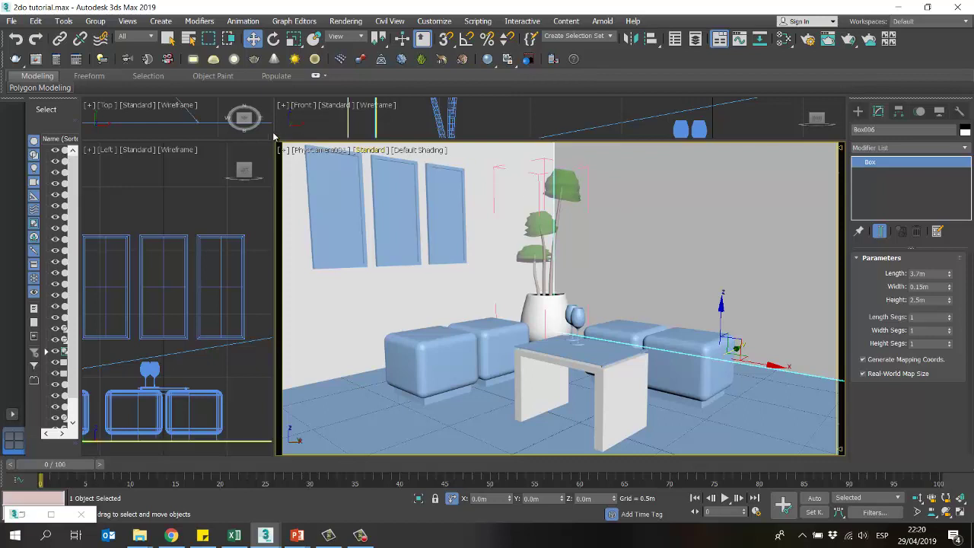
Step: Enlarge the top view and draw a box across the back wall, about 1.92 m wide, 0.65 m long and 0.87 m high
left_click_drag(275, 140, 770, 346)
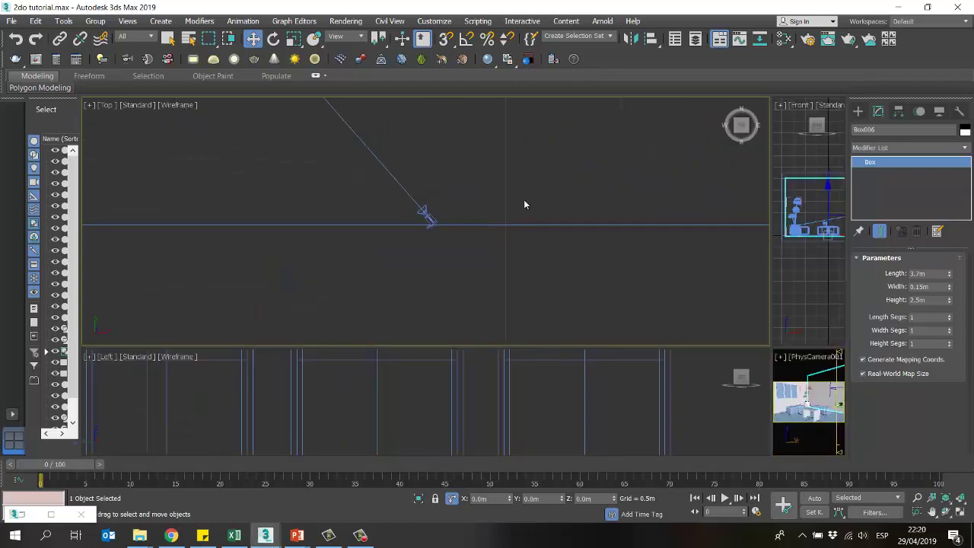
scroll(510, 237, "down", 3)
left_click(531, 254)
scroll(506, 191, "up", 1)
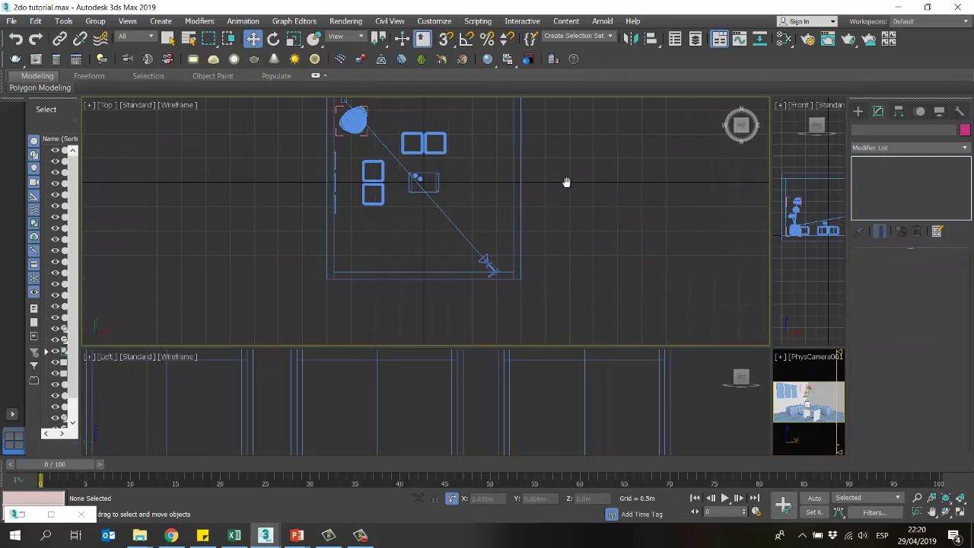
middle_click_drag(565, 180, 534, 223)
left_click(857, 111)
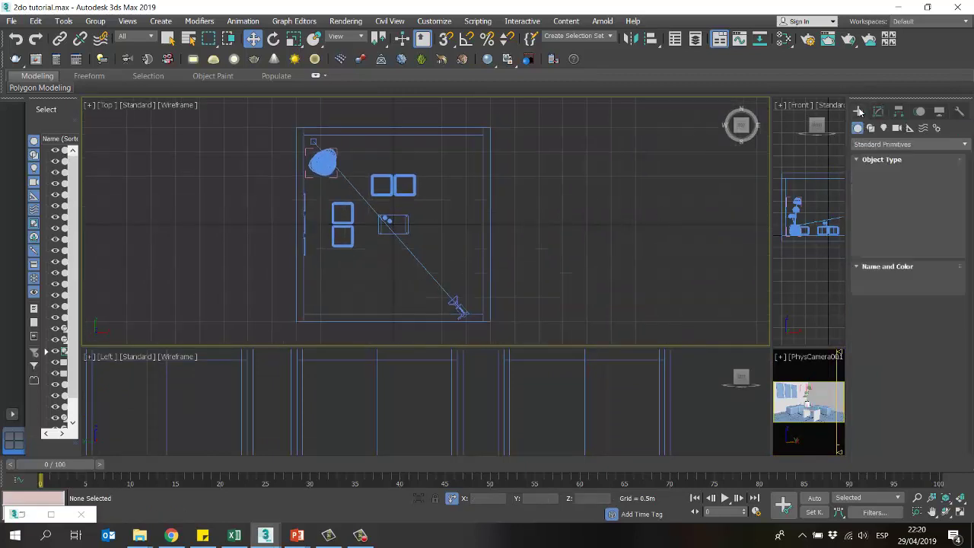
left_click(883, 184)
middle_click_drag(350, 144, 398, 160)
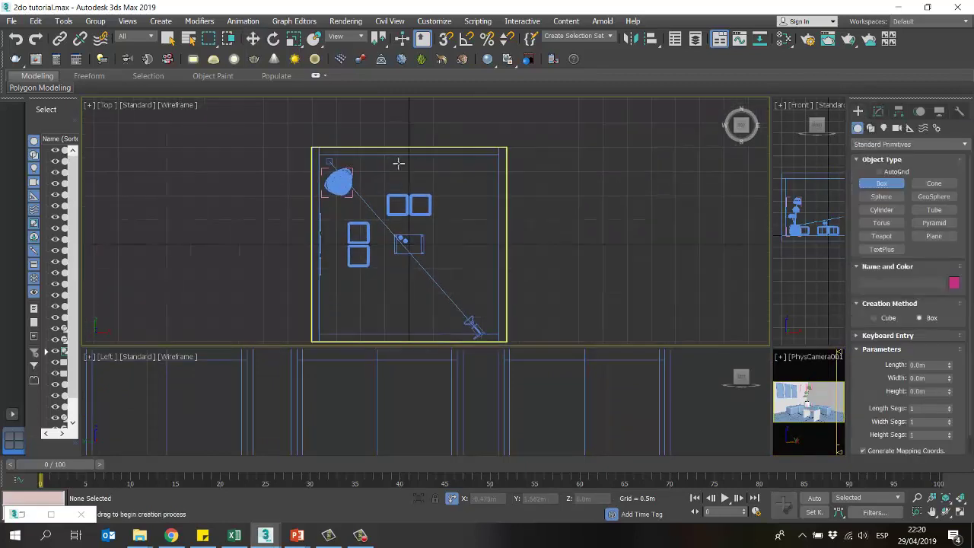
scroll(445, 134, "up", 3)
middle_click_drag(445, 134, 462, 144)
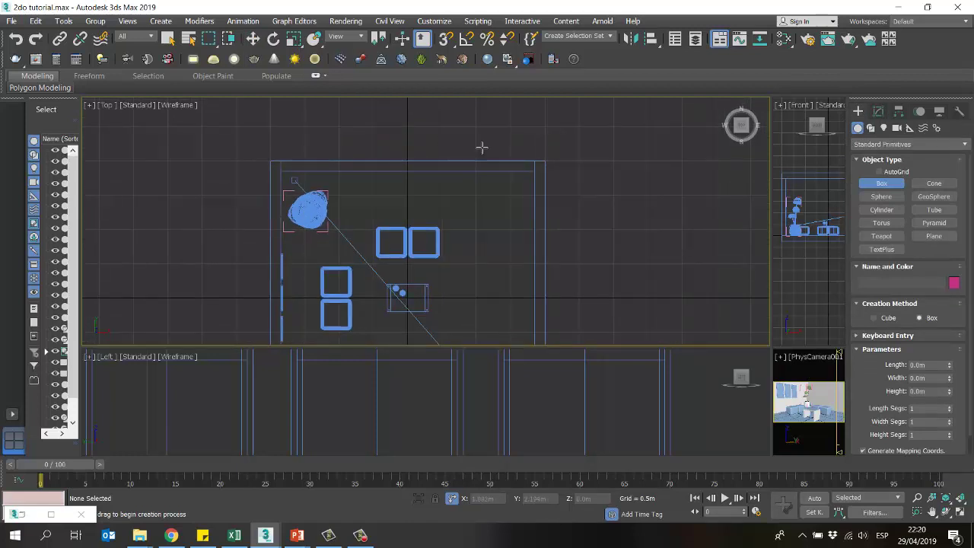
left_click_drag(483, 147, 350, 193)
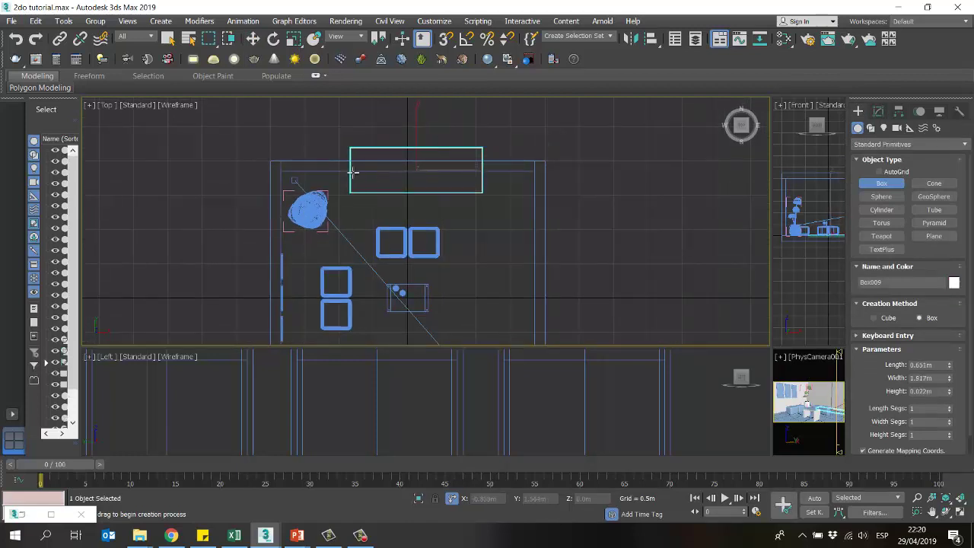
Step: Rebalance the viewports and set the new box's length to 0.5 m, width to 1.5 m and height to 1.5 m
left_click_drag(770, 345, 548, 345)
middle_click_drag(744, 251, 650, 233)
double_click(924, 378)
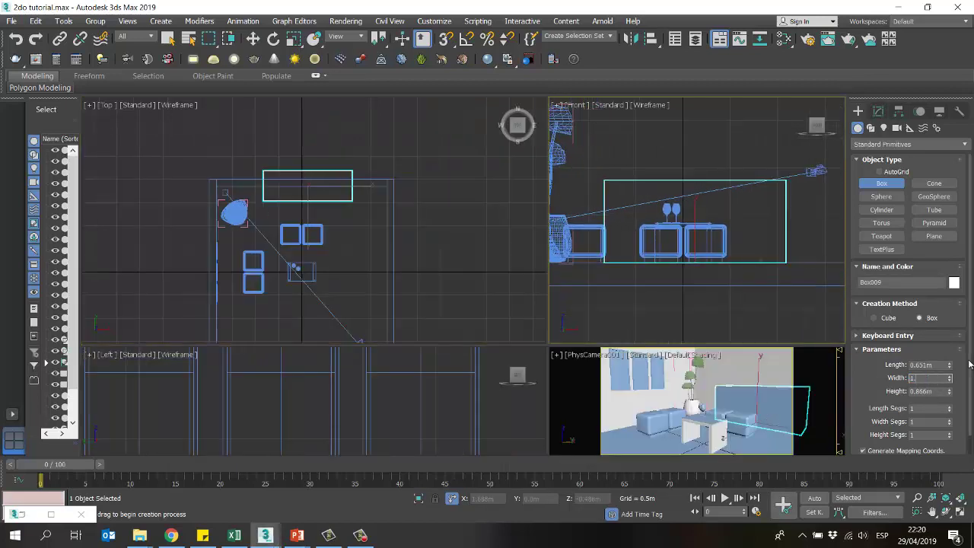
key("Return")
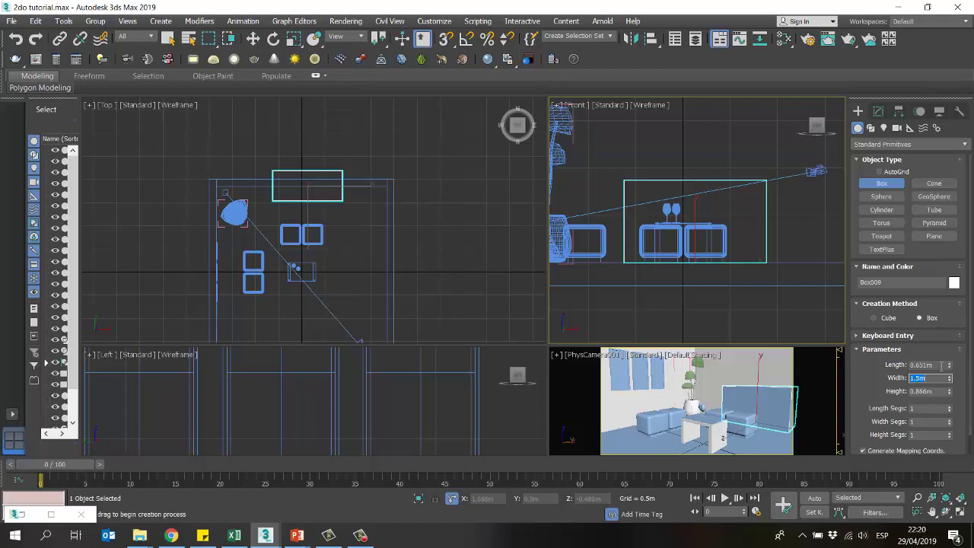
double_click(938, 364)
type("0.5")
key("Return")
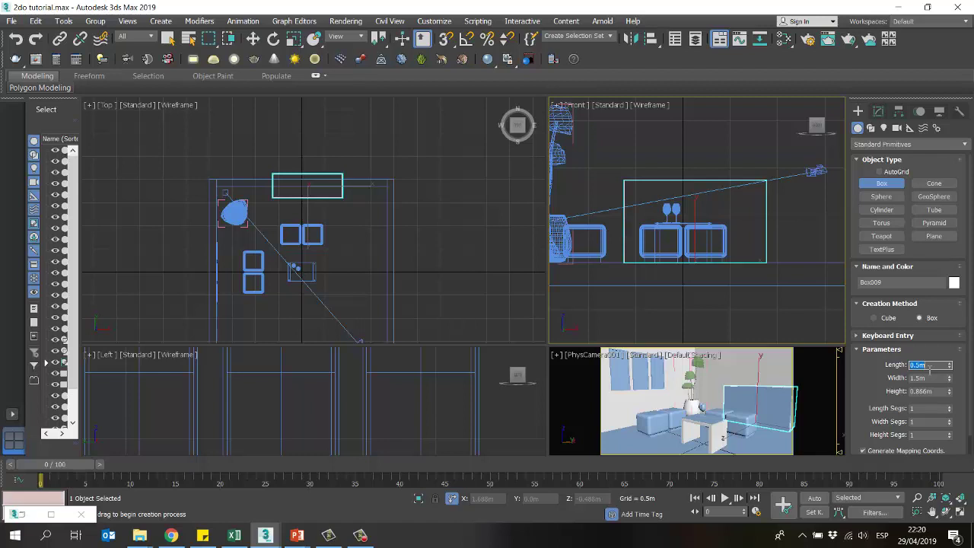
key("Tab")
key("Tab")
type("1")
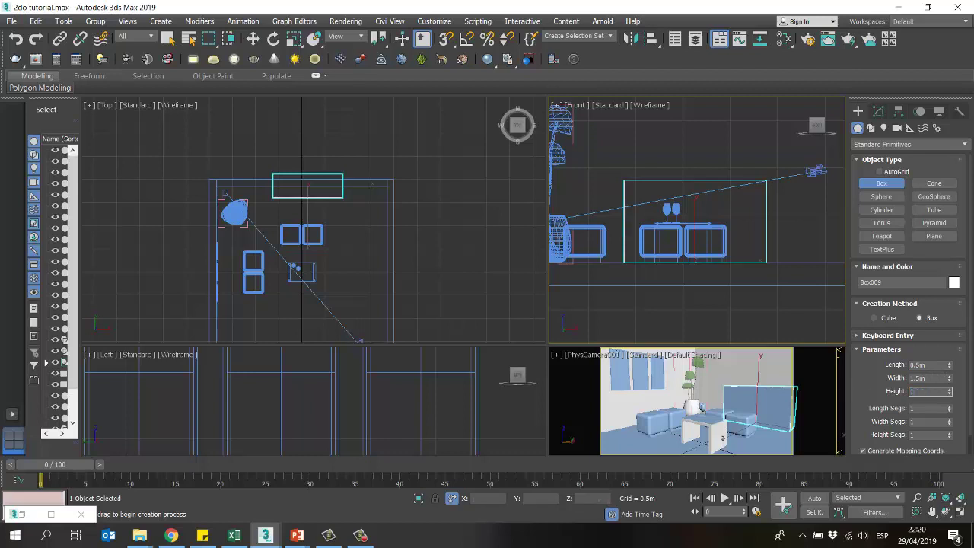
scroll(687, 213, "down", 4)
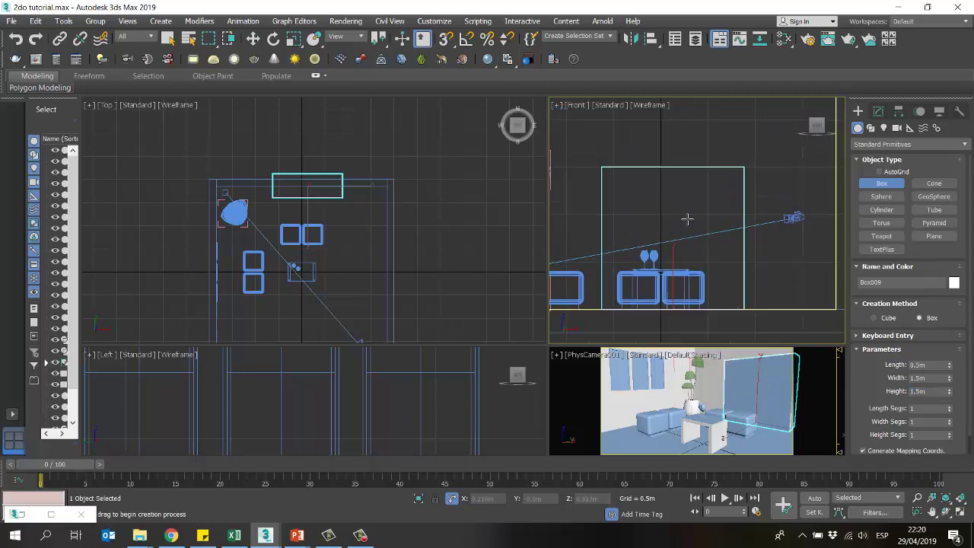
scroll(683, 186, "up", 3)
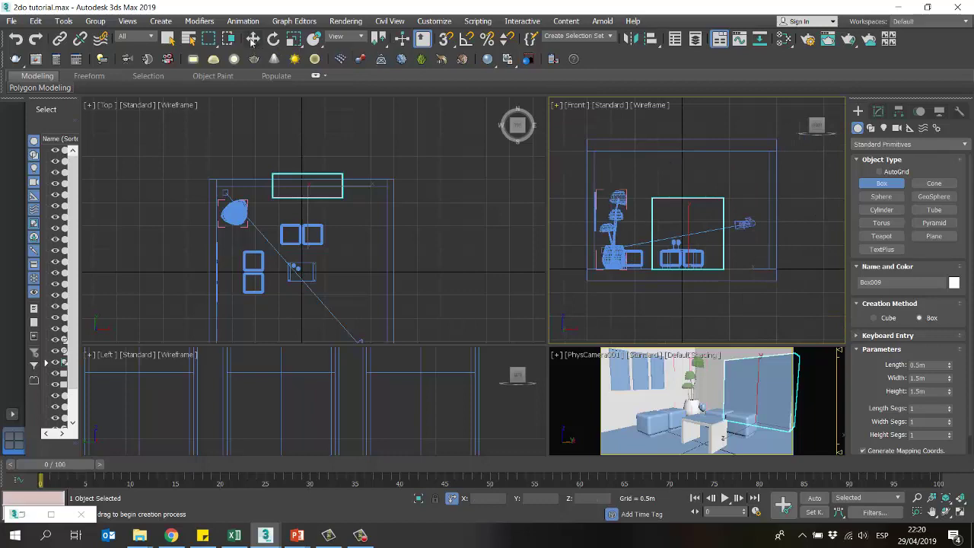
Step: Move the new box slightly along X toward the potted plant in the front view
key("w")
left_click_drag(548, 343, 336, 337)
middle_click_drag(636, 212, 647, 241)
scroll(614, 274, "up", 4)
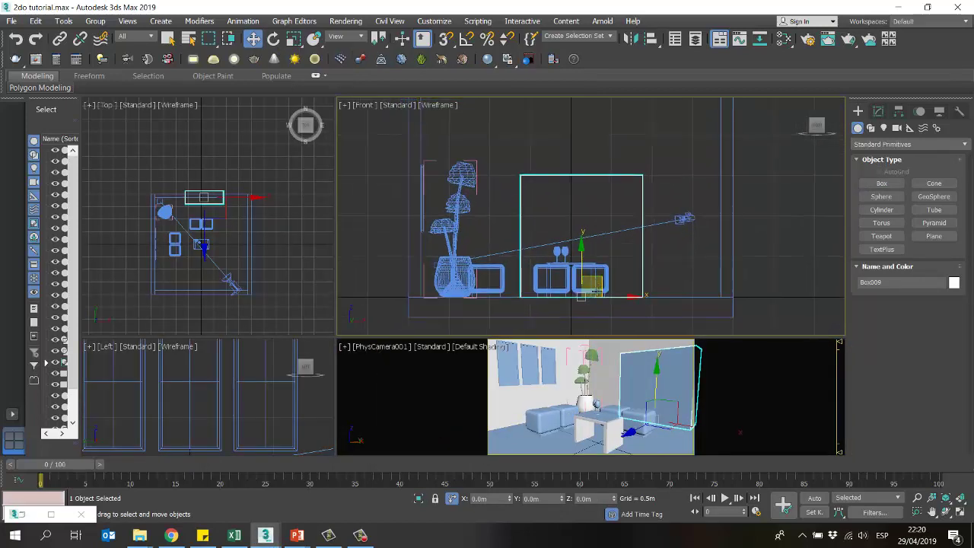
left_click_drag(644, 295, 622, 293)
scroll(617, 194, "down", 5)
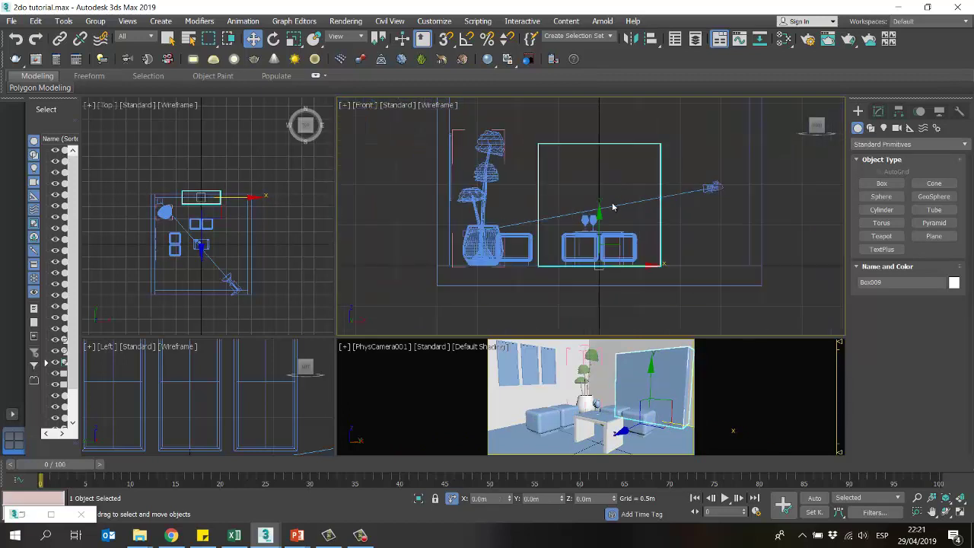
Step: Raise the box by 0.9 m and then lower it by 0.1 m in the front view
left_click(530, 499)
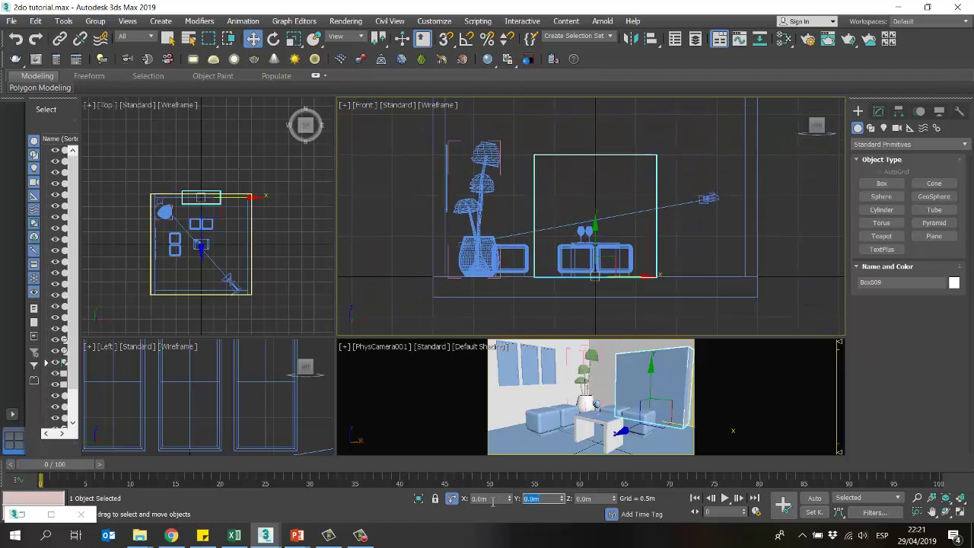
type("9")
key("Return")
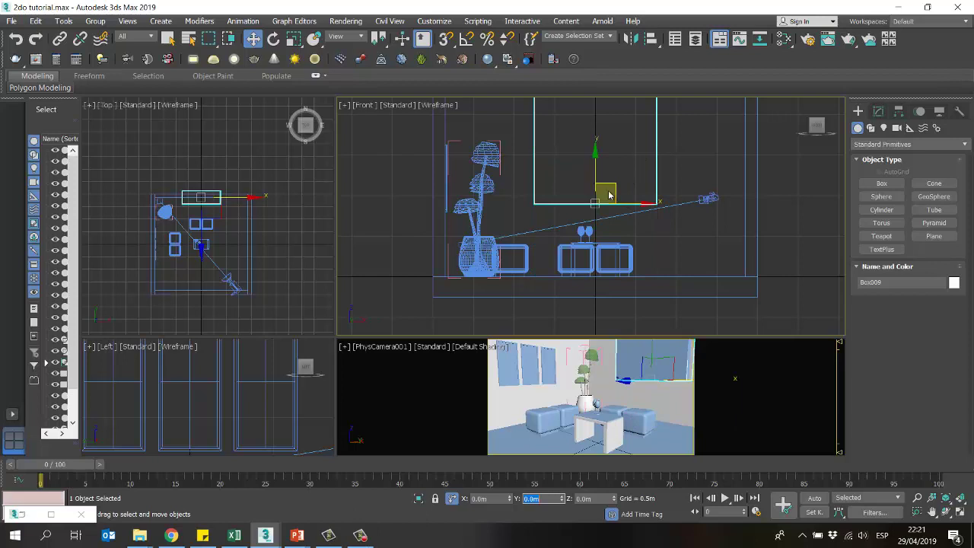
scroll(442, 196, "up", 3)
scroll(440, 156, "up", 3)
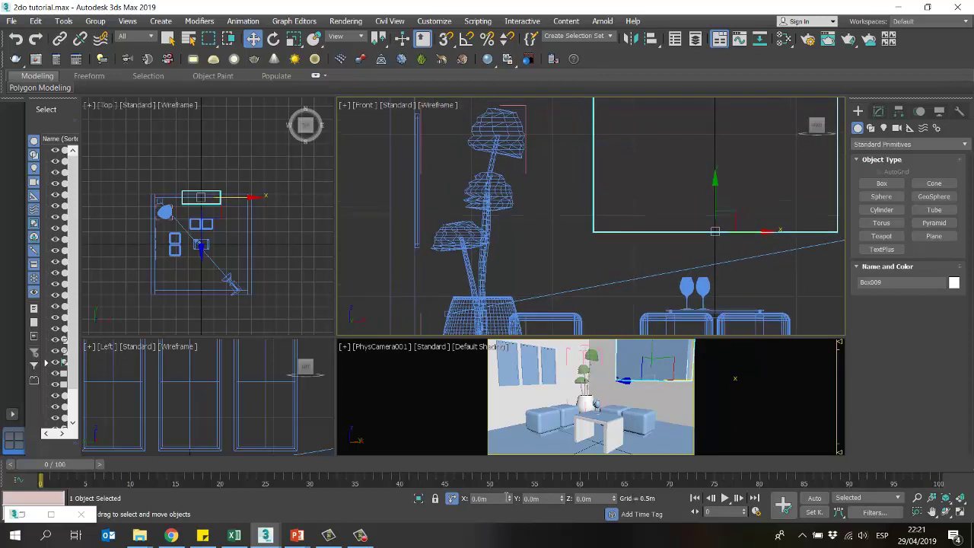
left_click(530, 497)
type("-0.1")
key("Return")
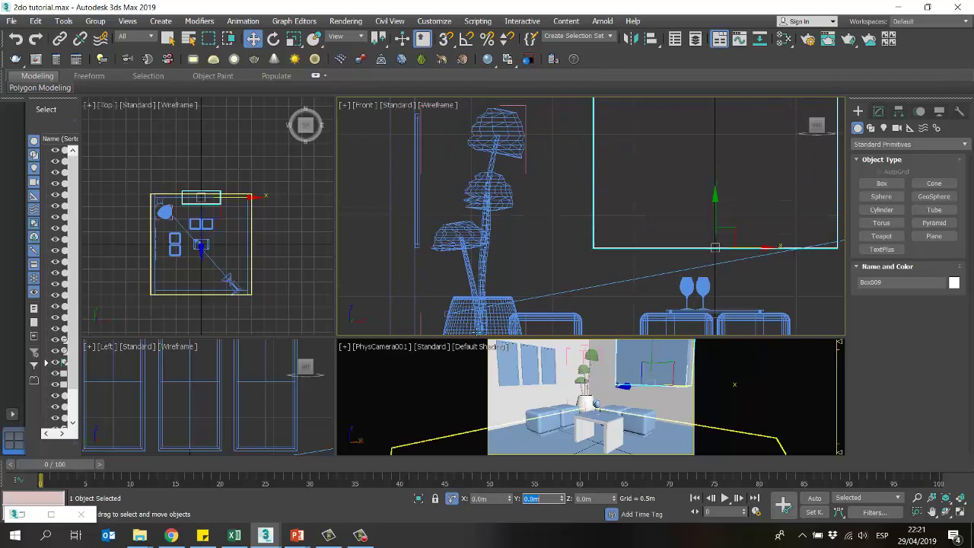
middle_click_drag(515, 213, 507, 213)
left_click_drag(679, 240, 654, 259)
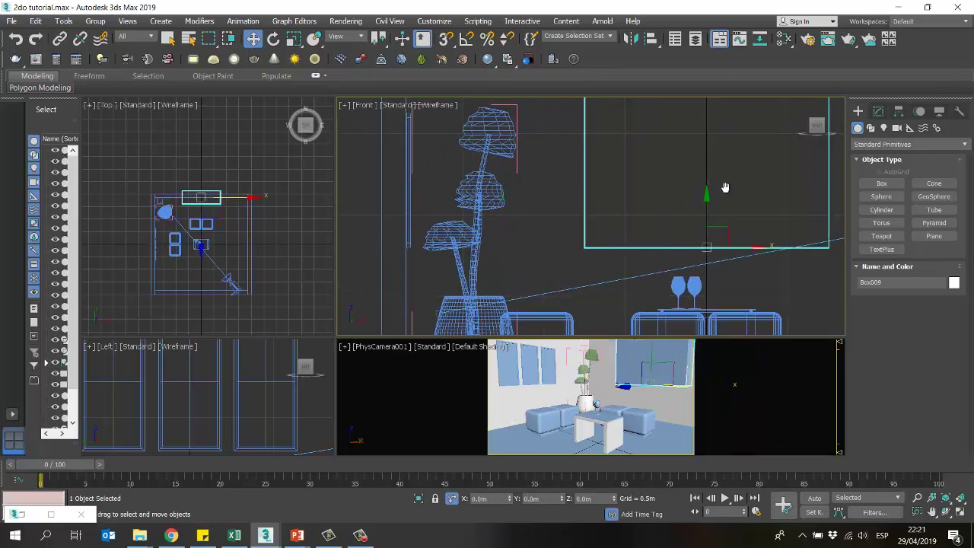
scroll(723, 190, "down", 4)
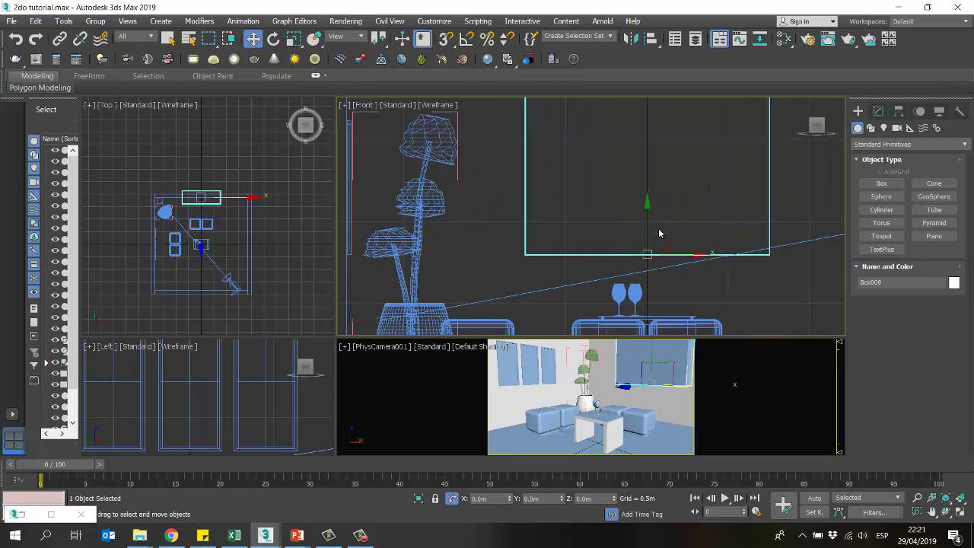
Step: Set the box's height to 1.4 m
left_click(878, 111)
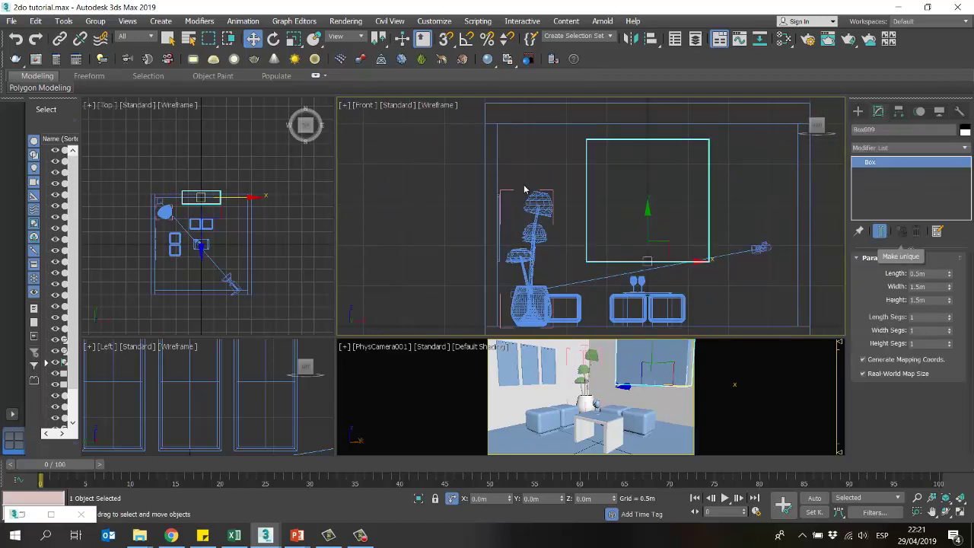
double_click(921, 300)
type("1.4")
key("Return")
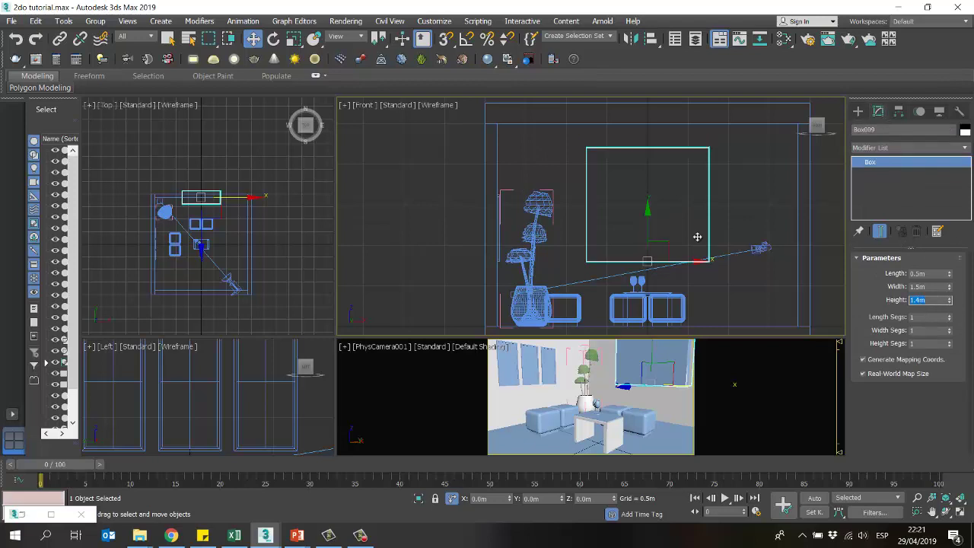
Step: Enlarge the camera viewport and select the back wall that the box passes through
left_click(404, 180)
left_click_drag(334, 338, 281, 165)
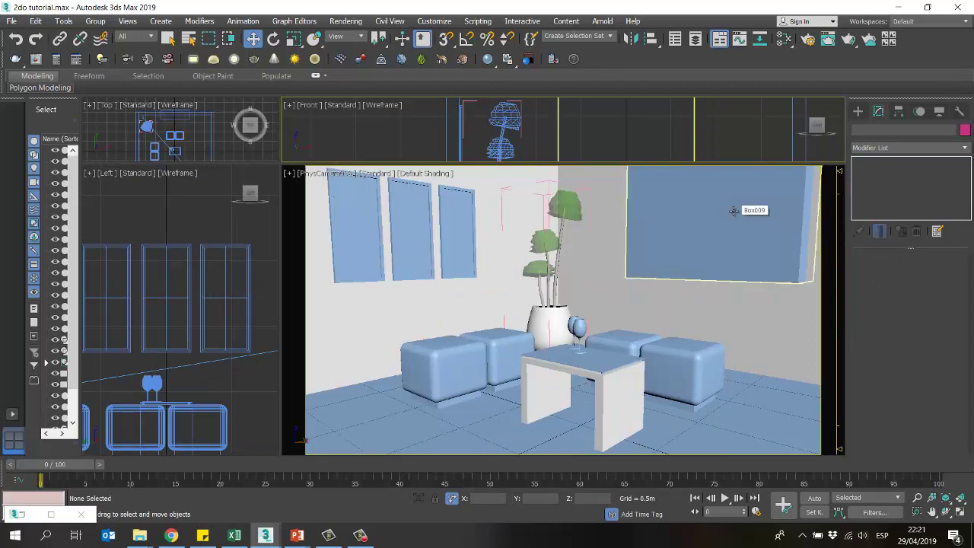
left_click(728, 313)
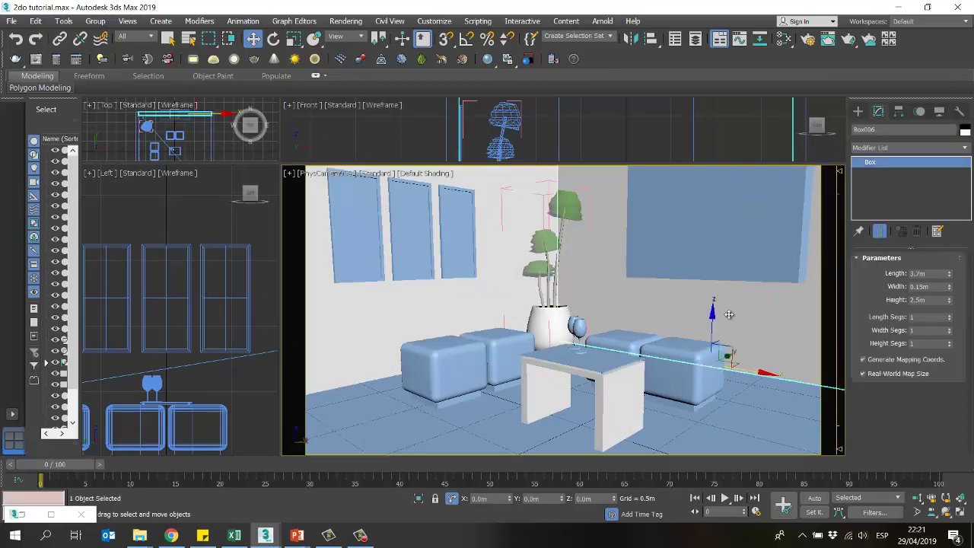
left_click(713, 251)
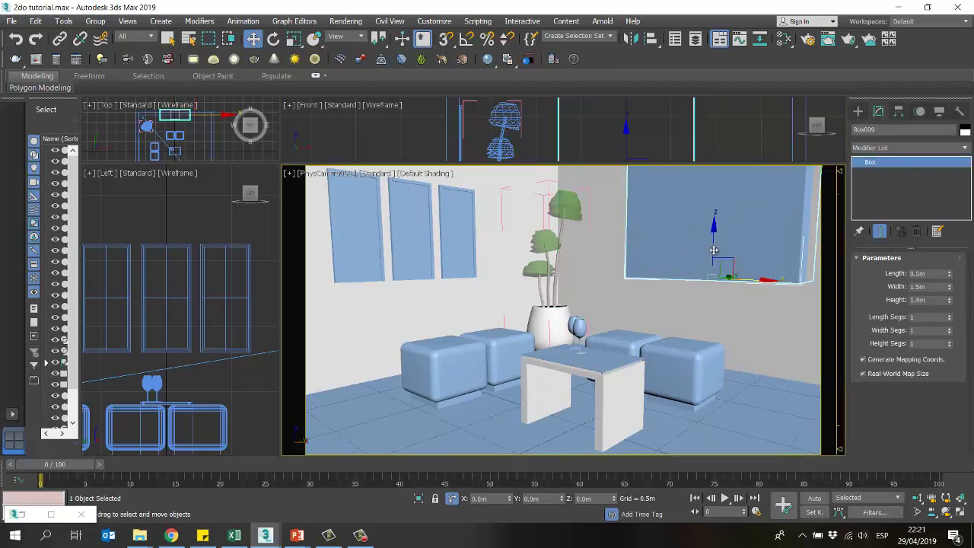
left_click(753, 288)
Step: Switch the camera viewport to a free perspective view and turn it toward the box on the back wall
middle_click_drag(750, 289, 619, 342, "alt")
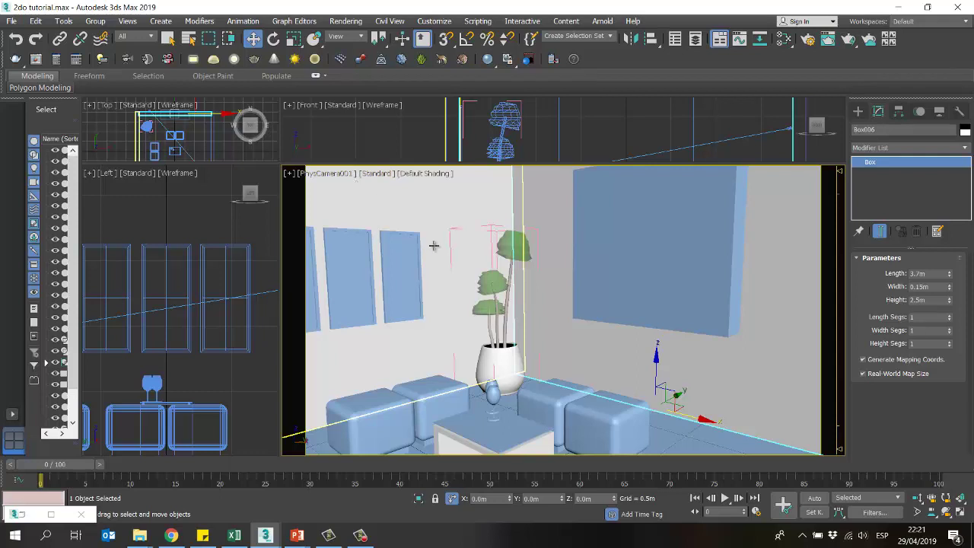
scroll(661, 321, "down", 3)
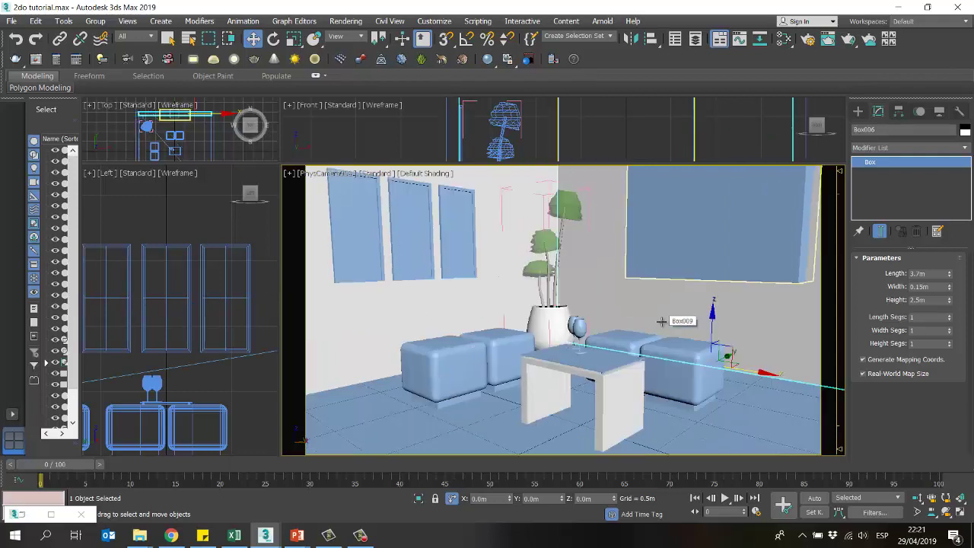
key("p")
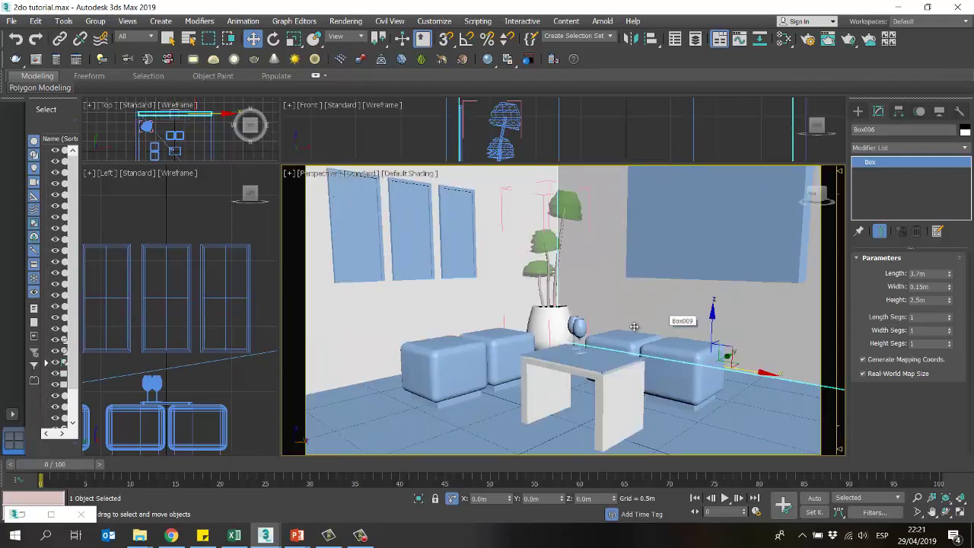
middle_click_drag(733, 226, 470, 252)
scroll(673, 242, "up", 5)
scroll(637, 272, "down", 5)
left_click(470, 252)
left_click(570, 202)
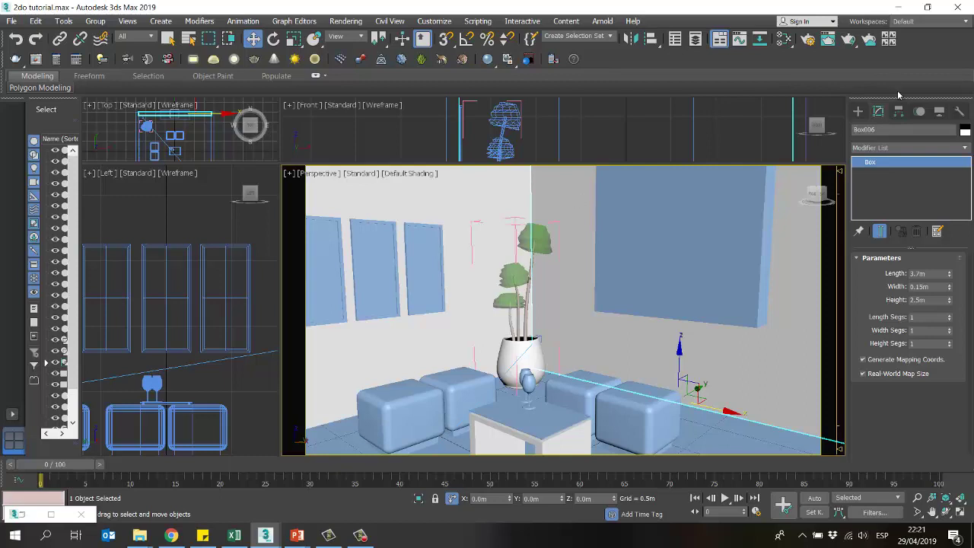
Step: Subtract the box from the back wall with the ProBoolean compound object to cut a window opening
left_click(858, 111)
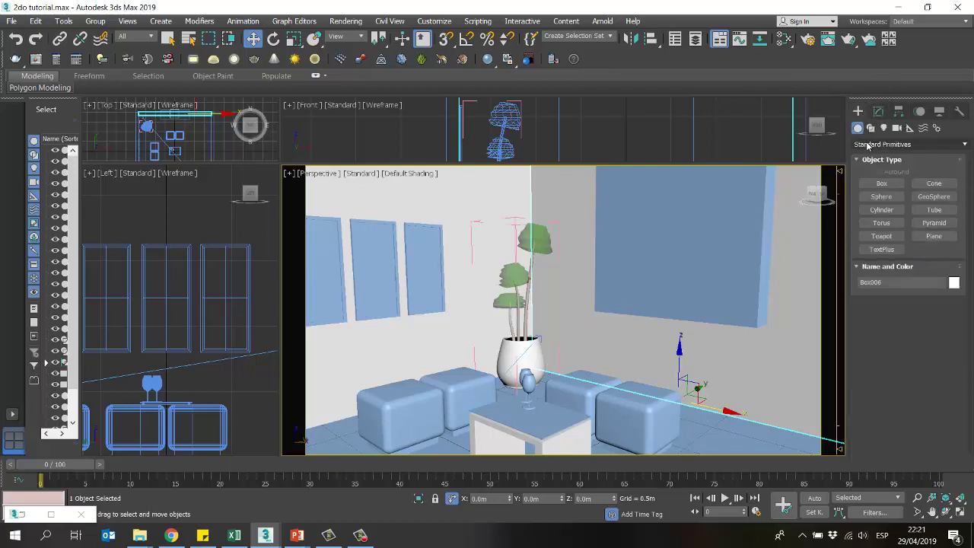
left_click(867, 144)
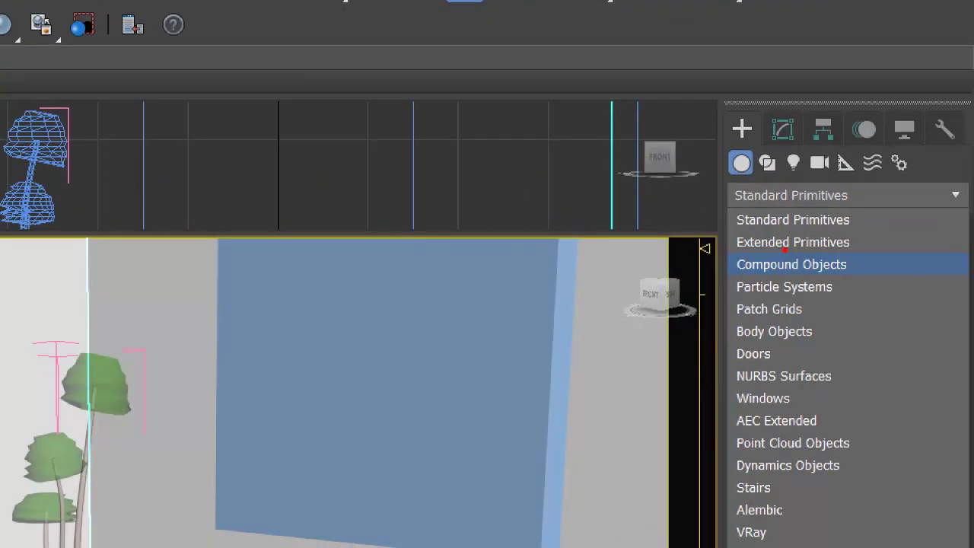
key("Escape")
left_click(807, 196)
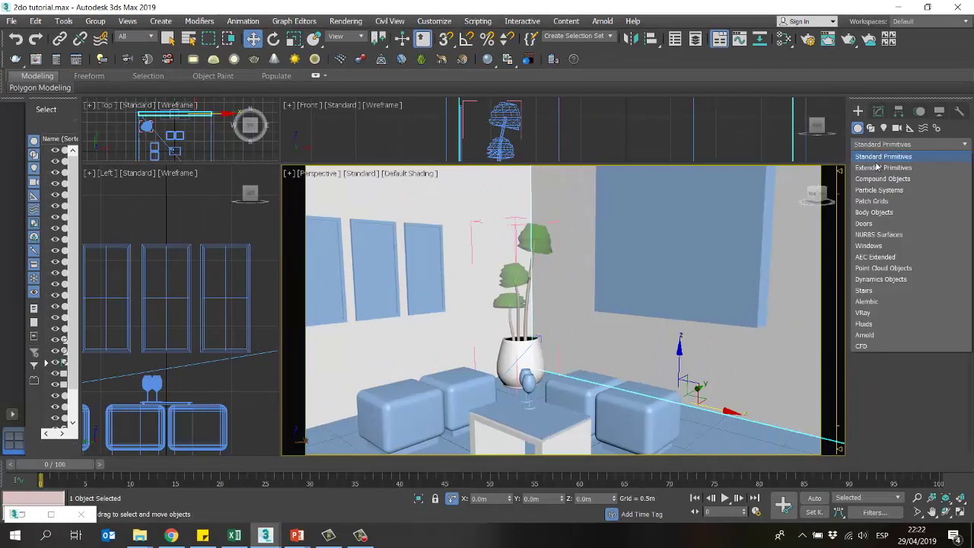
left_click(780, 220)
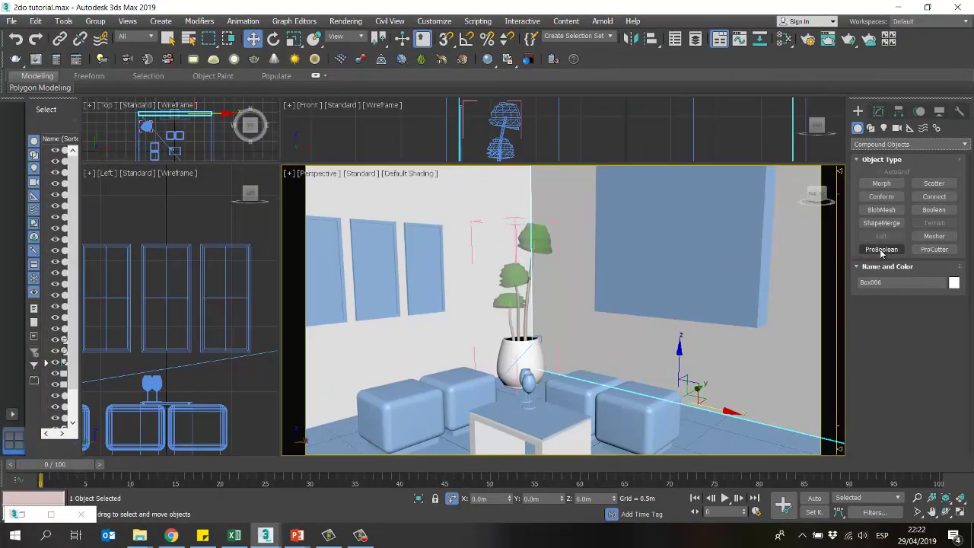
left_click(881, 251)
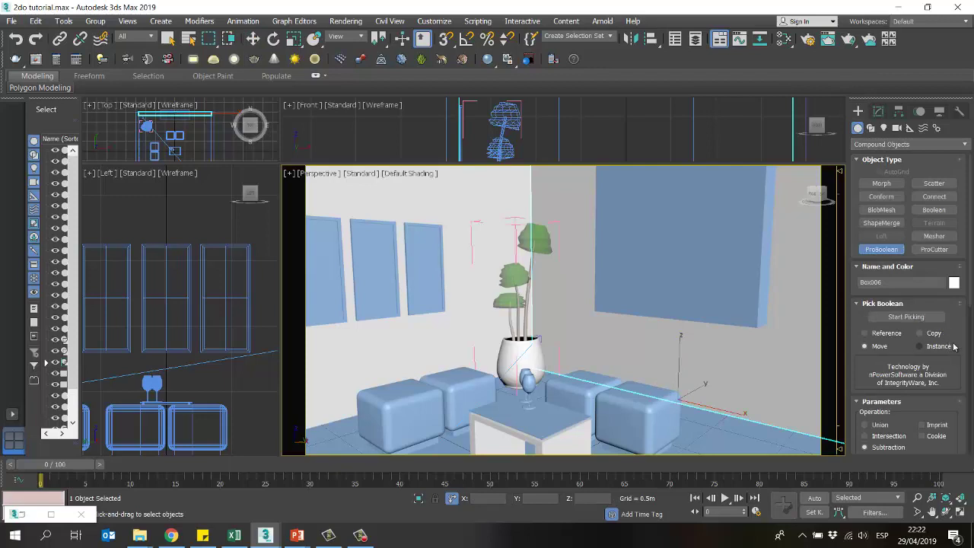
scroll(955, 339, "down", 3)
scroll(956, 350, "up", 3)
left_click_drag(913, 434, 911, 457)
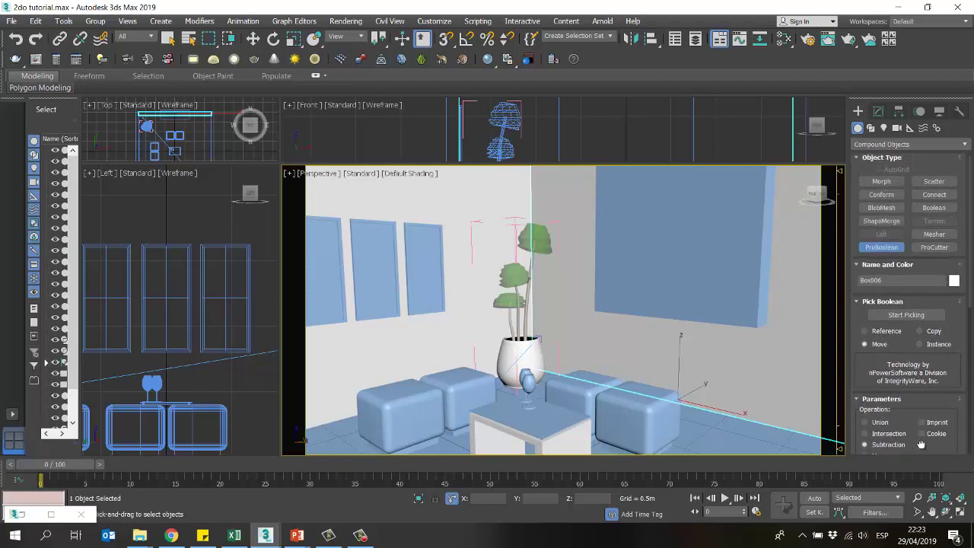
left_click(895, 316)
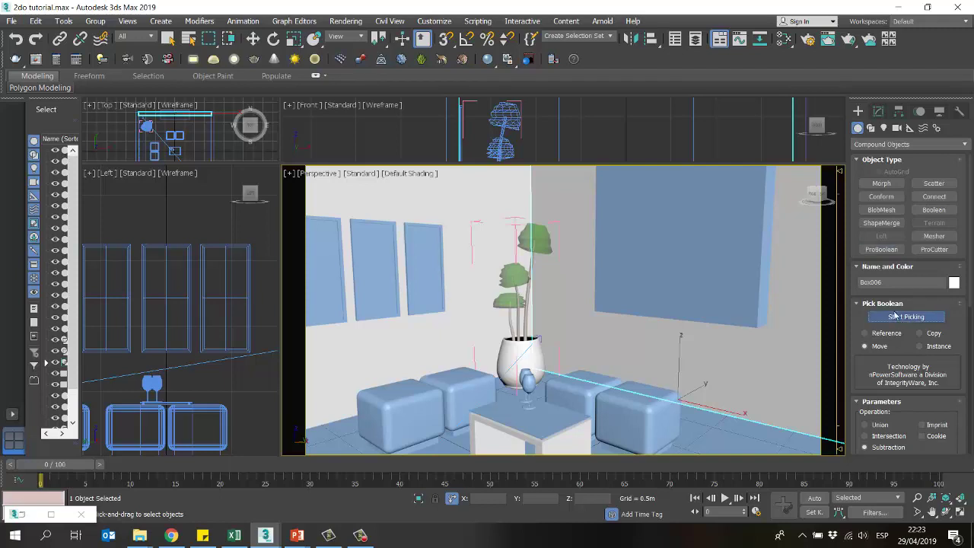
left_click(696, 239)
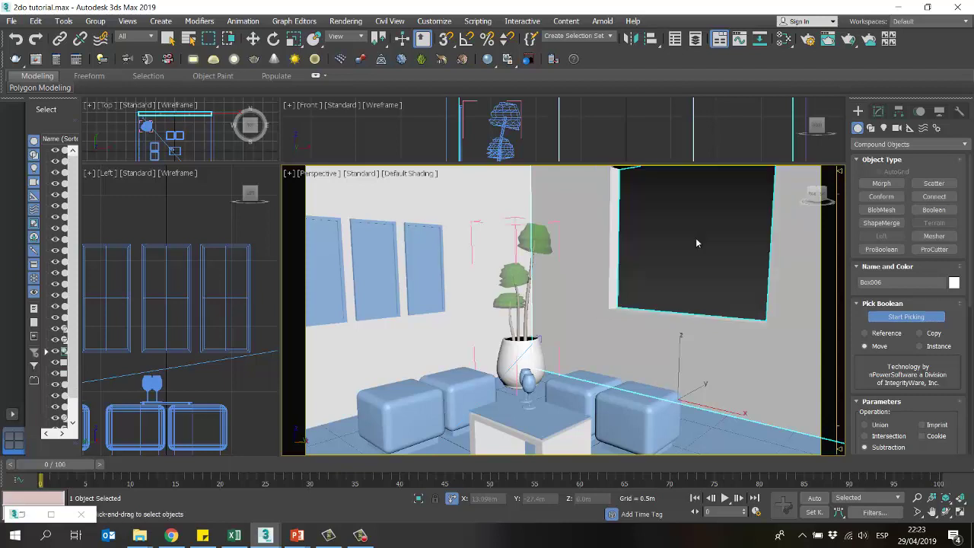
key("w")
left_click(711, 272)
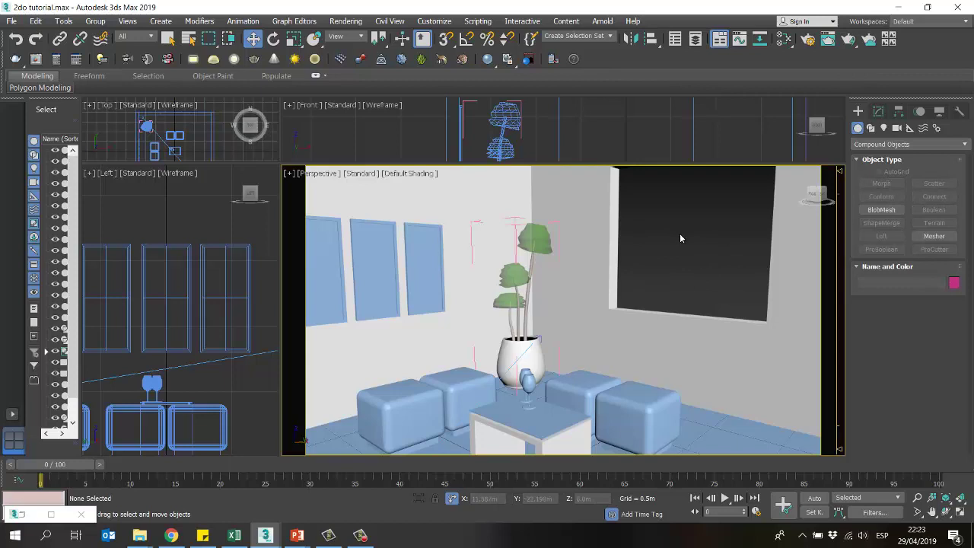
Step: Inspect the opening cut in the back wall from different angles and clear the selection
middle_click_drag(679, 238, 707, 248, "alt")
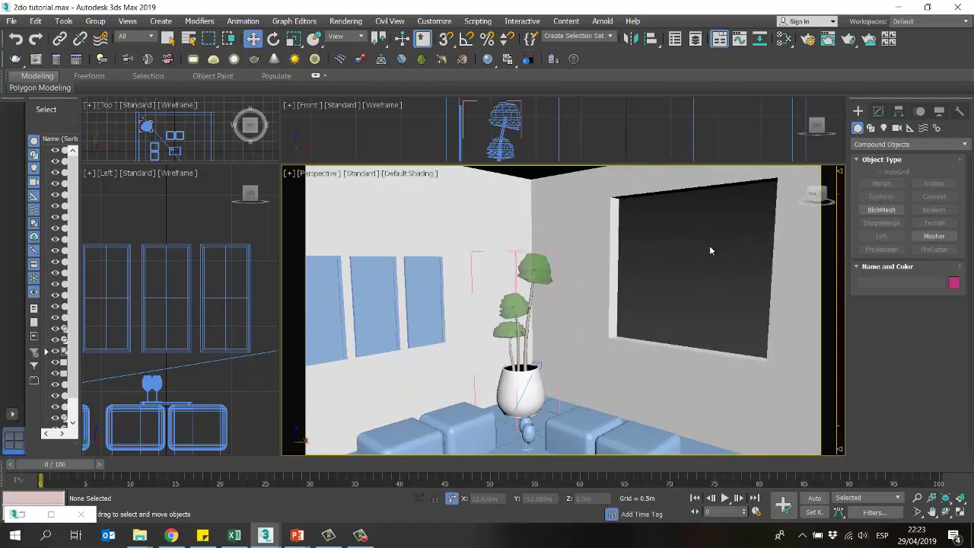
left_click(709, 247)
middle_click_drag(704, 266, 692, 294, "alt")
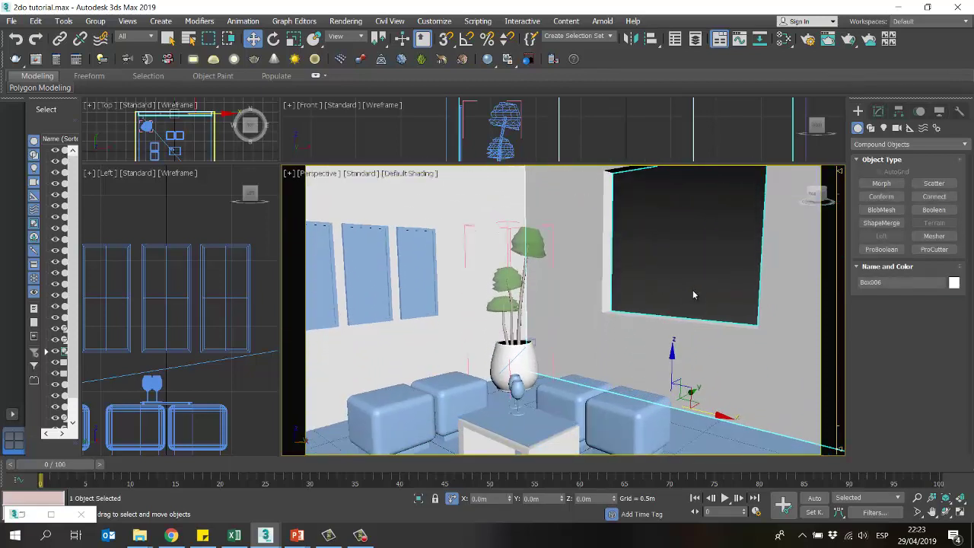
key("ctrl+d")
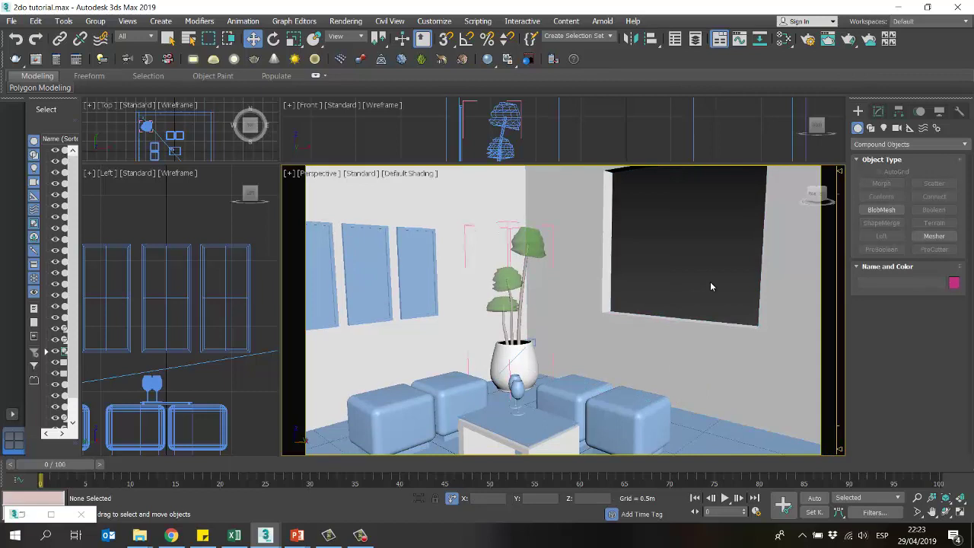
mouse_move(710, 286)
middle_mouse_down("alt")
mouse_move(702, 272)
mouse_move(706, 287)
middle_mouse_up("alt")
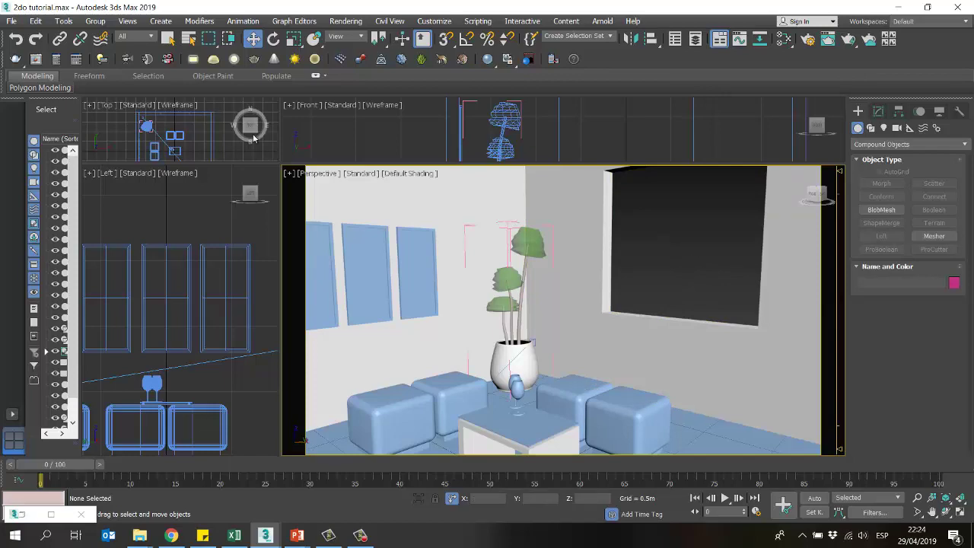
Step: Trace the window opening in the front view with a closed Line spline snapped to its four corners
left_click_drag(278, 162, 308, 420)
scroll(474, 211, "up", 5)
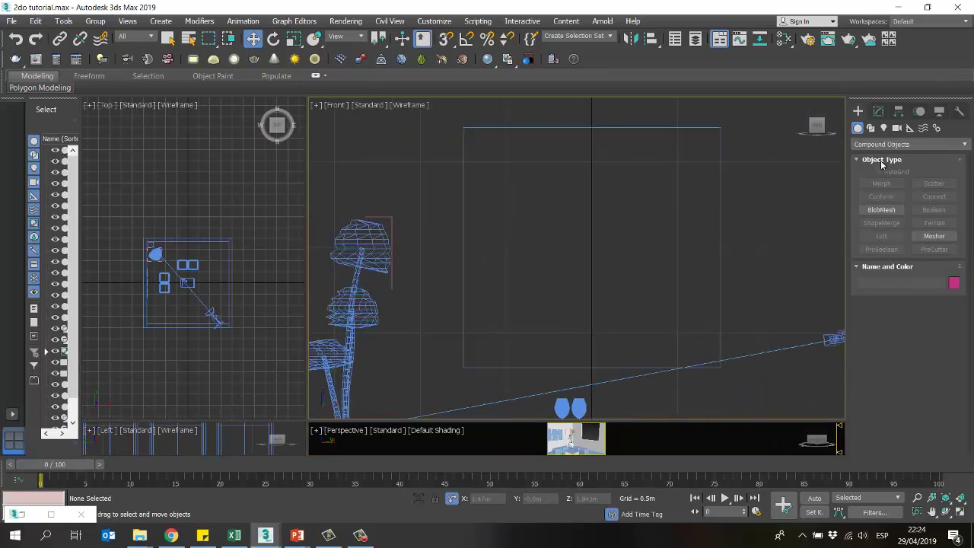
left_click(871, 128)
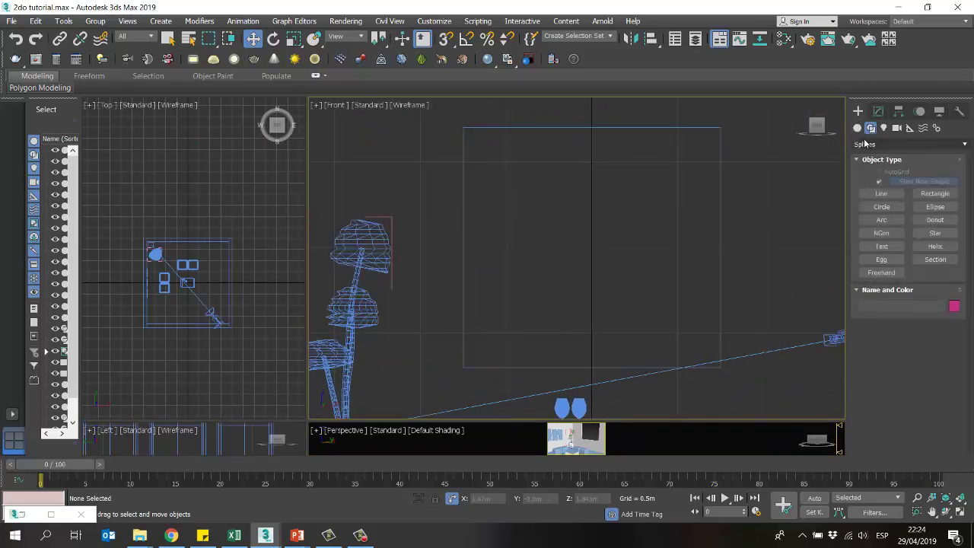
left_click(880, 193)
left_click(447, 40)
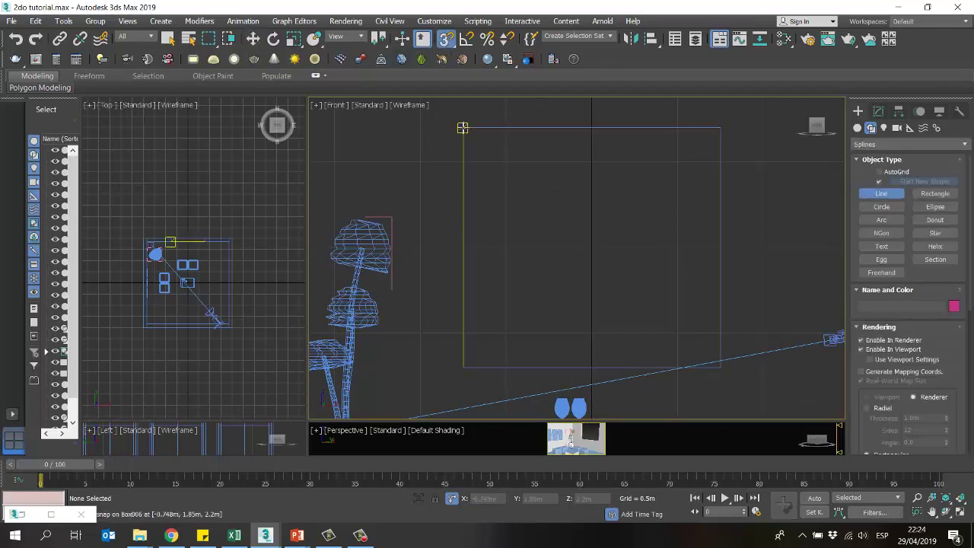
left_click(463, 127)
left_click(719, 127)
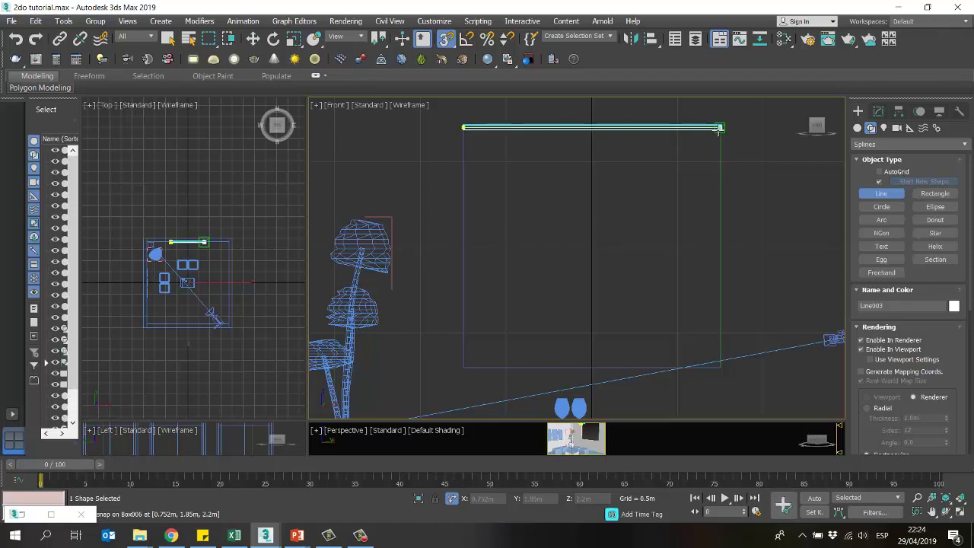
left_click(720, 367)
left_click(464, 367)
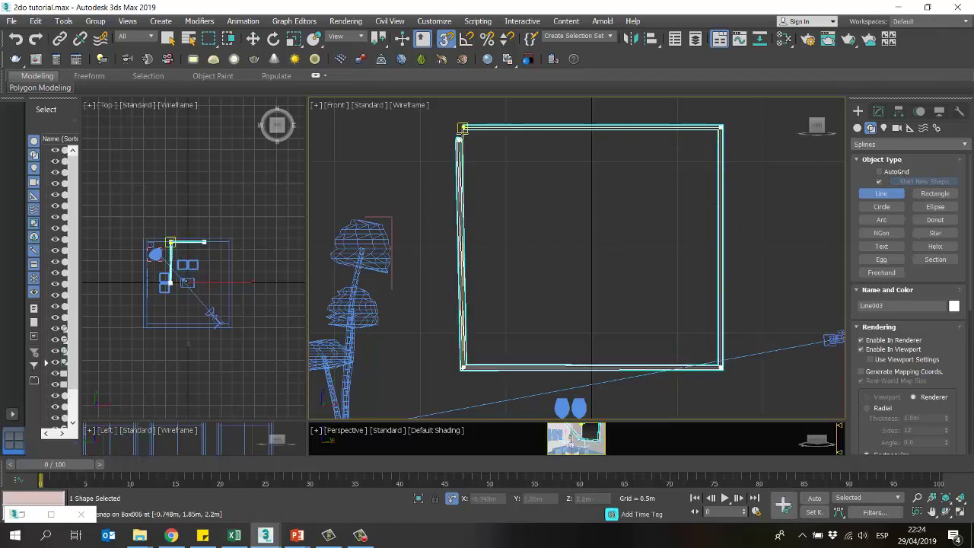
left_click(463, 126)
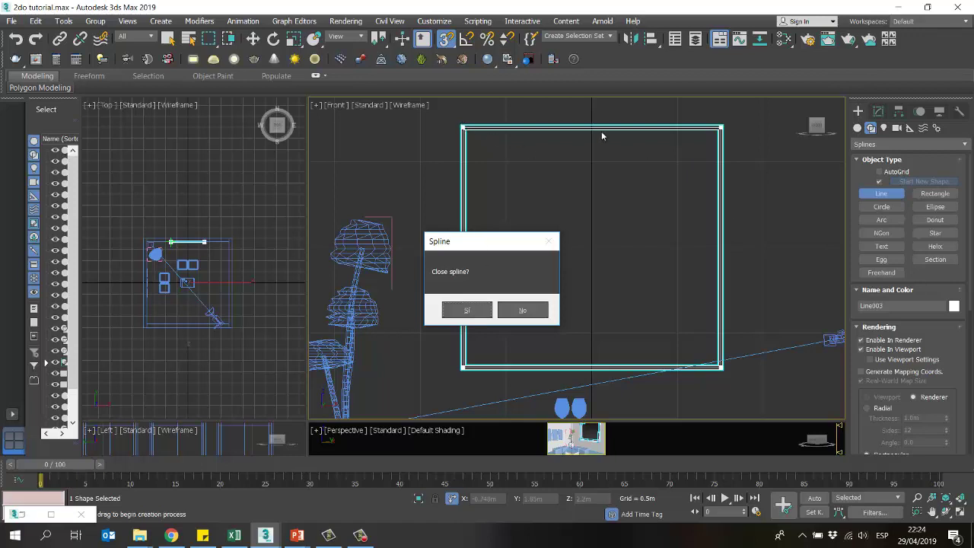
left_click_drag(535, 226, 572, 173)
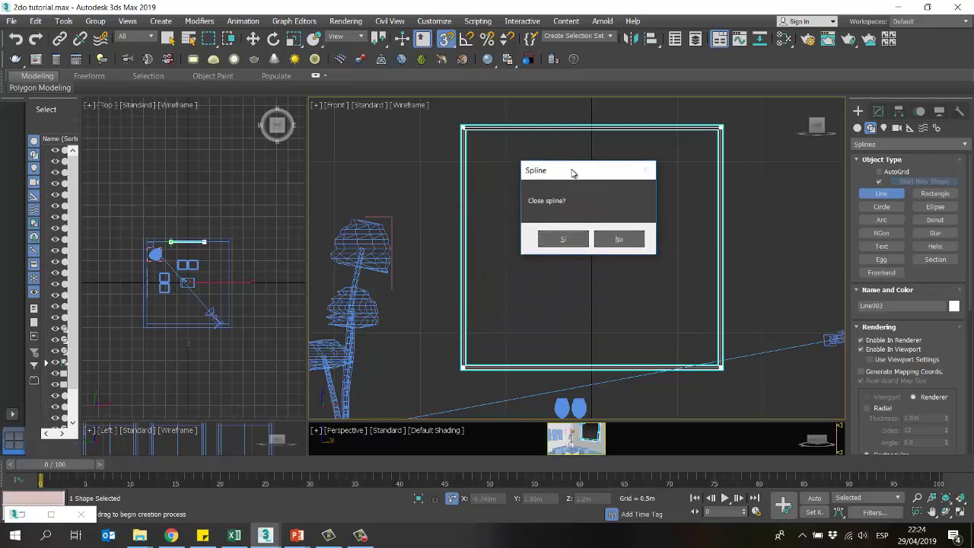
left_click(564, 238)
Step: Set the window frame spline's rectangular rendering section to 0.05 m length and 0.05 m width, and leave the Line command
left_click_drag(946, 344, 949, 207)
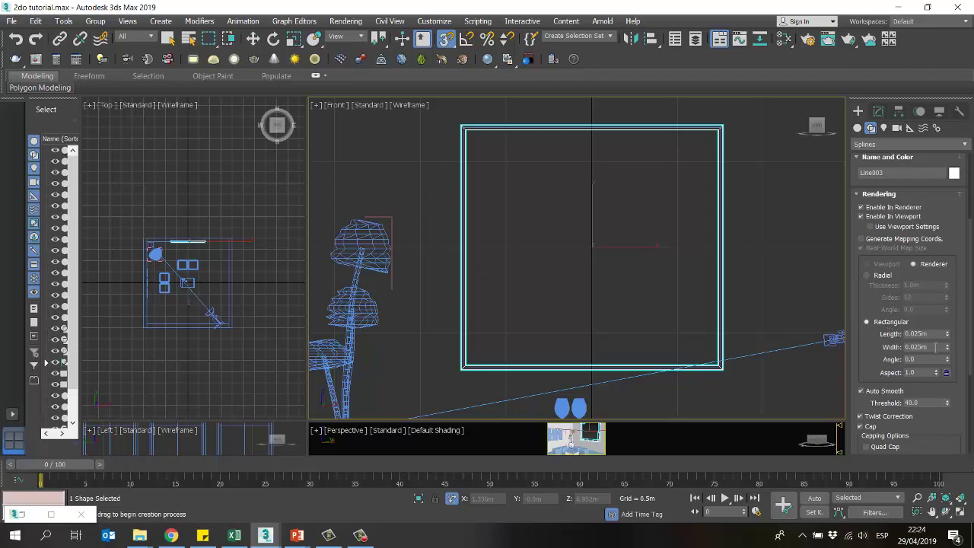
left_click(933, 335)
type("0.05")
left_click(923, 346)
type("0.05")
key("Return")
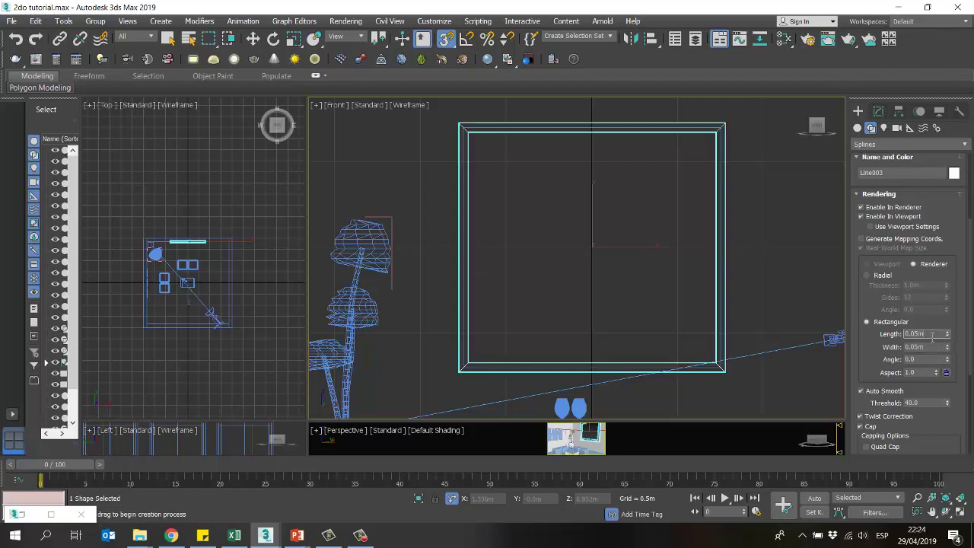
scroll(455, 191, "down", 1)
middle_click_drag(454, 191, 433, 199)
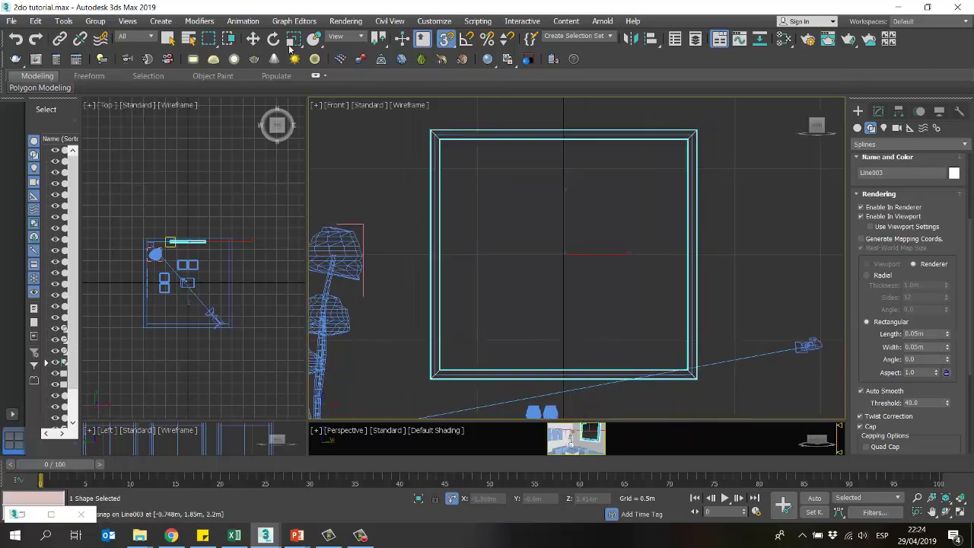
left_click(253, 39)
left_click(615, 210)
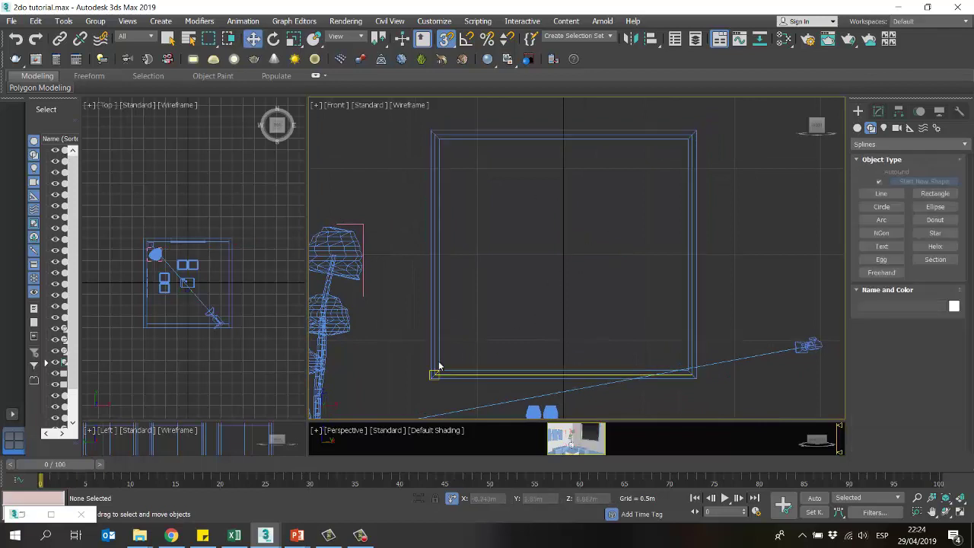
left_click(437, 170)
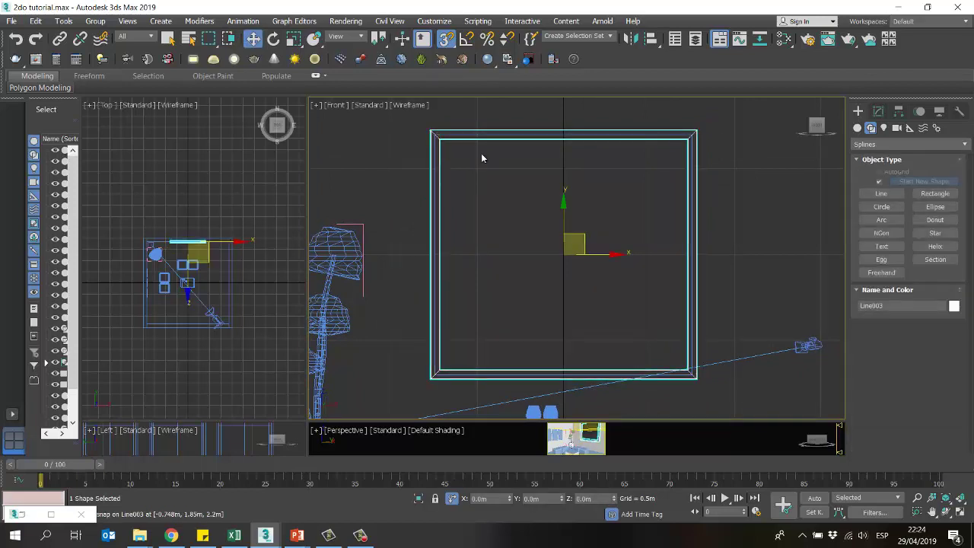
scroll(483, 156, "up", 3)
scroll(466, 183, "down", 5)
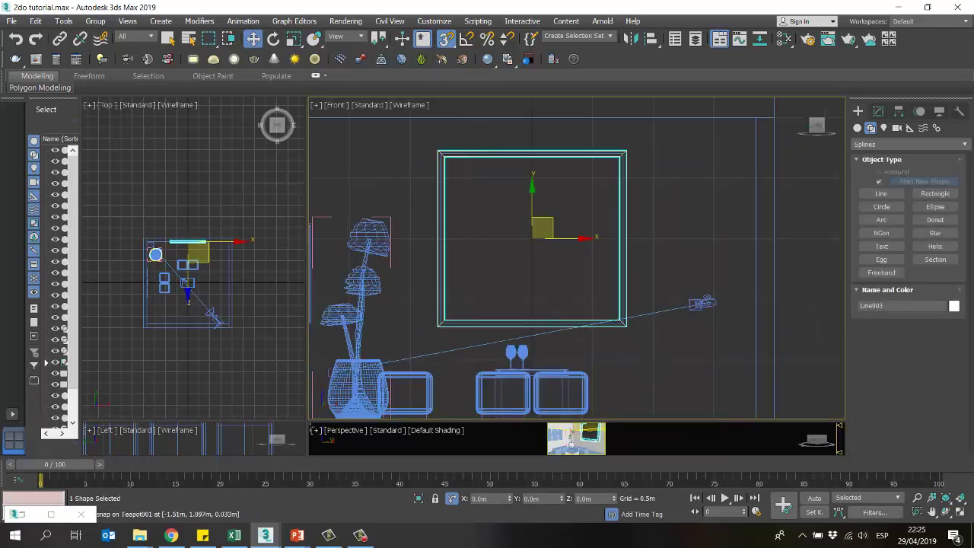
scroll(574, 214, "up", 2)
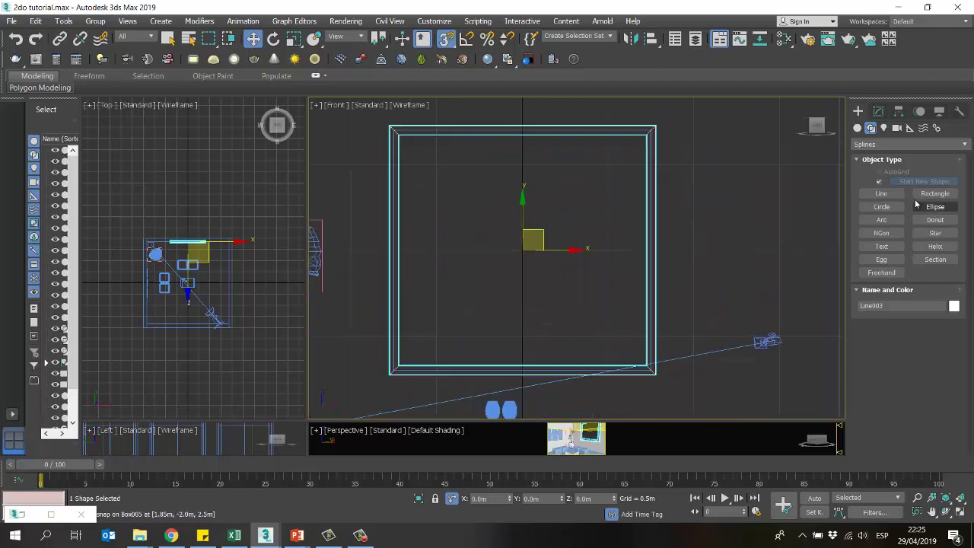
Step: Draw a standard-primitive box of 1.4 m by 1.5 m and about 0.5 m height across the window frame, snapped to opposite corners
left_click(858, 128)
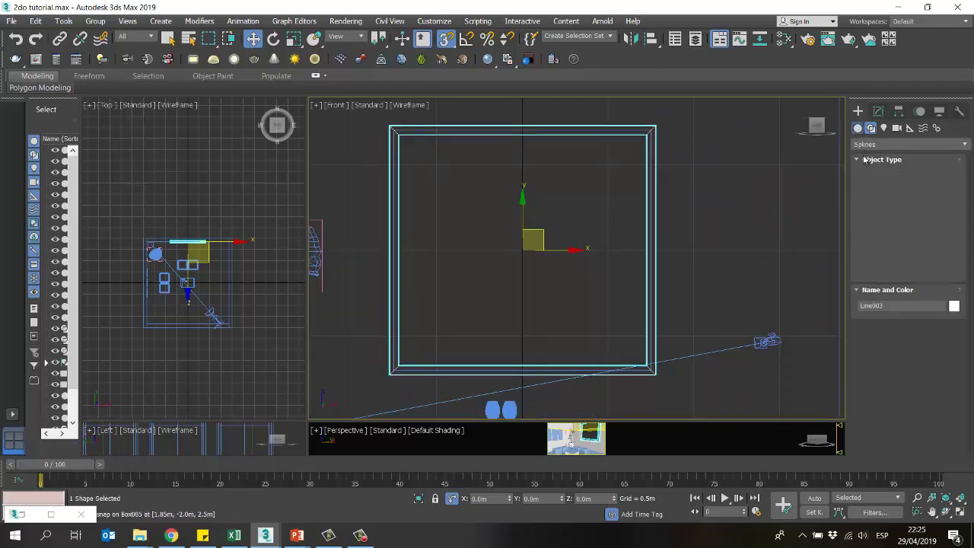
left_click(864, 144)
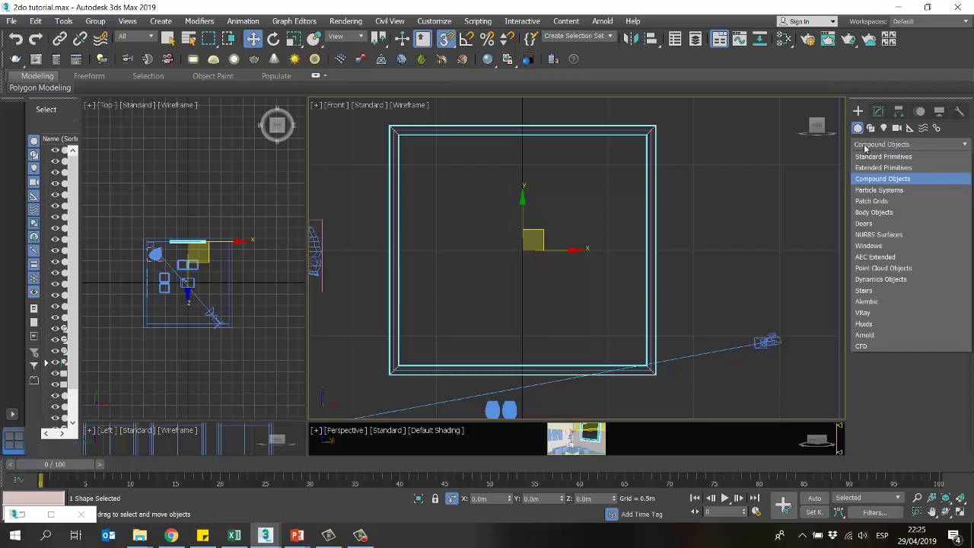
left_click(868, 155)
left_click(876, 185)
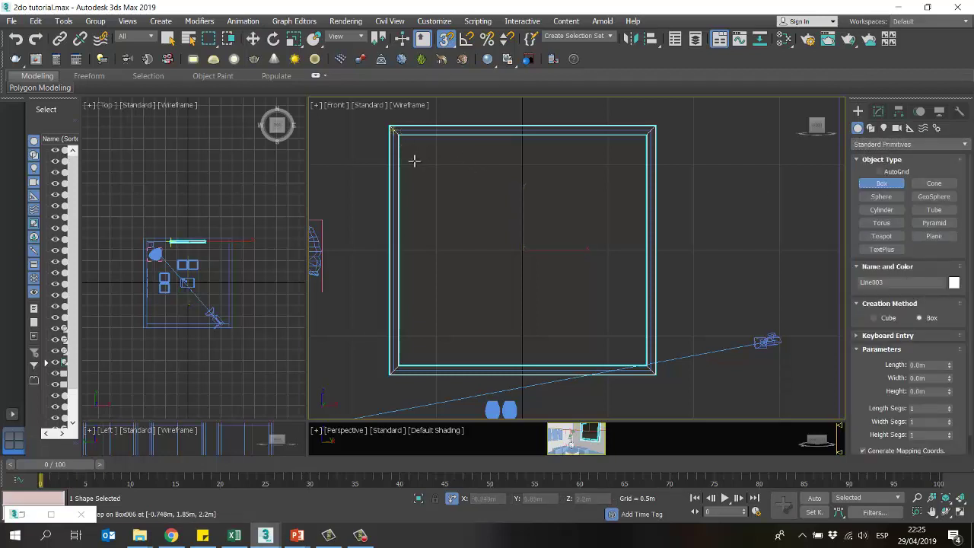
left_click_drag(393, 129, 653, 370)
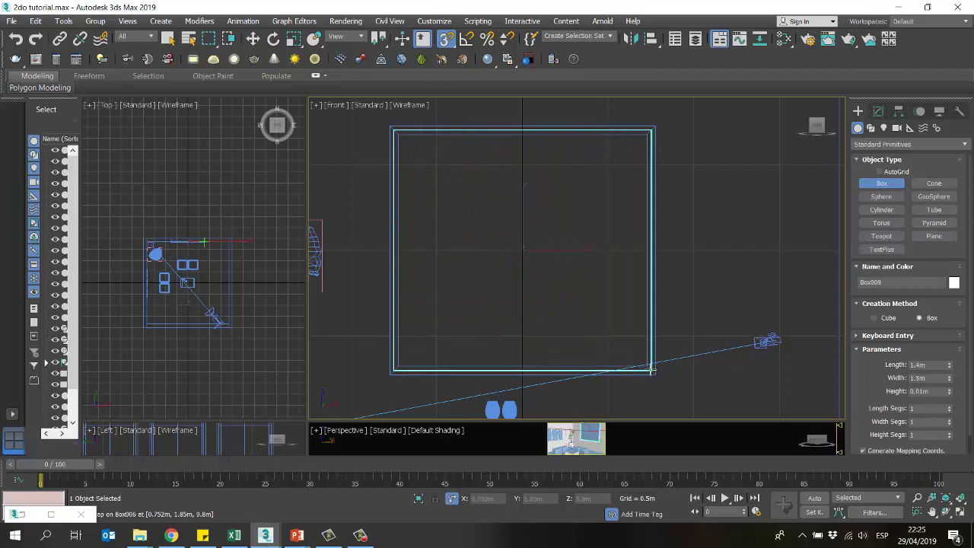
left_click(604, 298)
Step: Set the new box's height to 0.01 m so it forms a thin window pane
key("w")
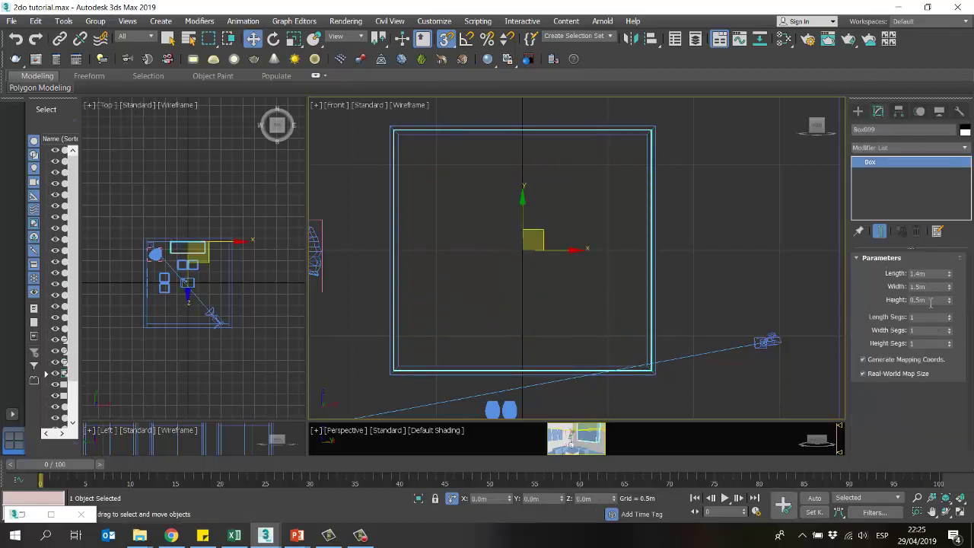
left_click(928, 300)
type("0.01")
key("Return")
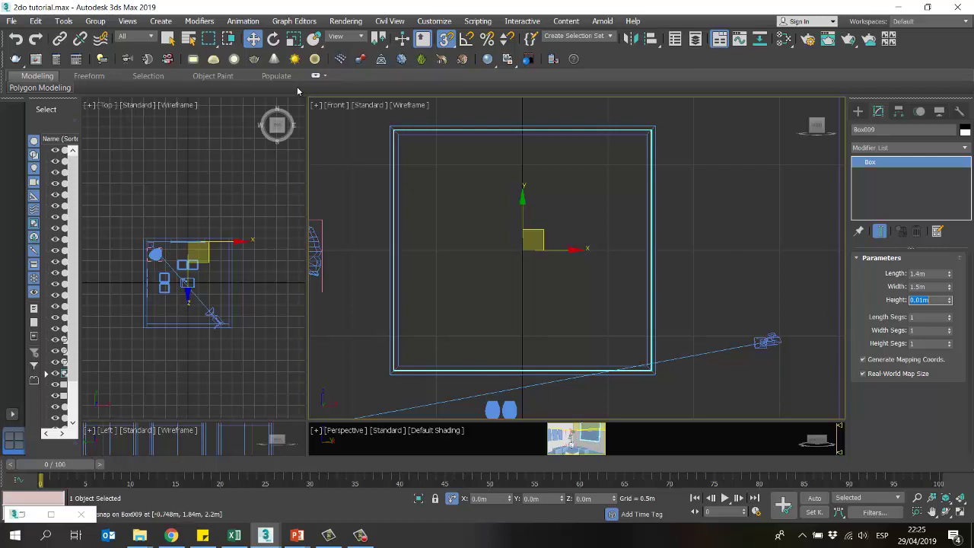
Step: Turn off snapping, select the pane and frame together, and move them in the top view into the middle of the wall's thickness
middle_click_drag(243, 231, 243, 197)
scroll(243, 198, "up", 10)
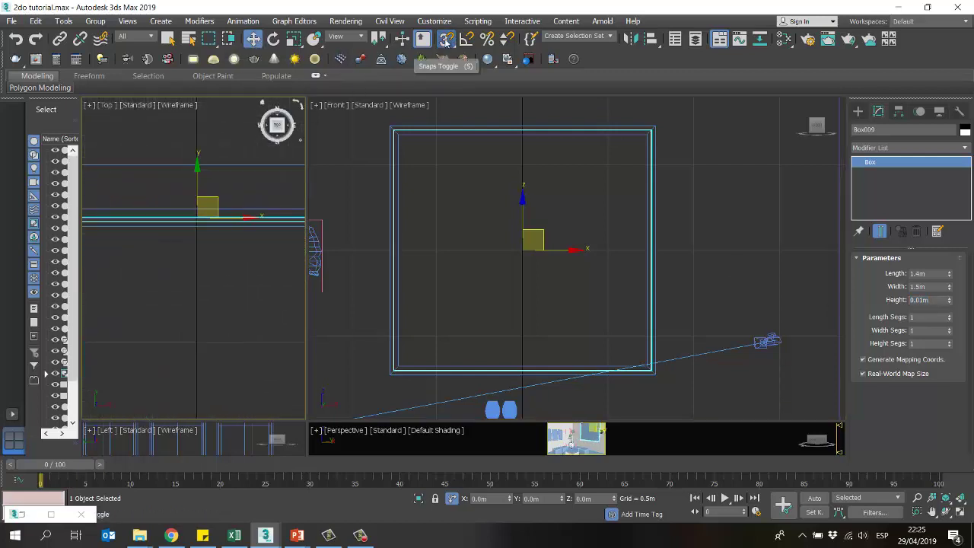
scroll(206, 259, "down", 6)
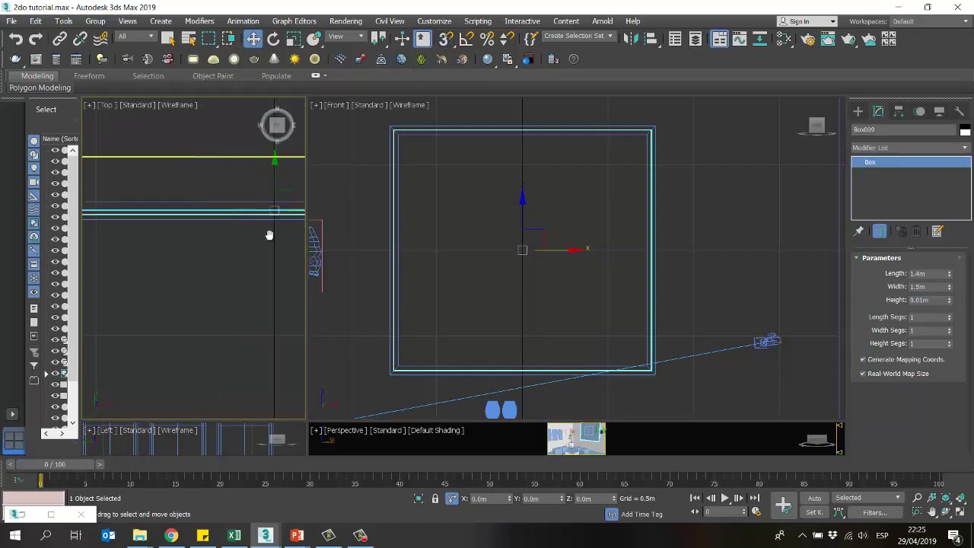
scroll(186, 225, "up", 5)
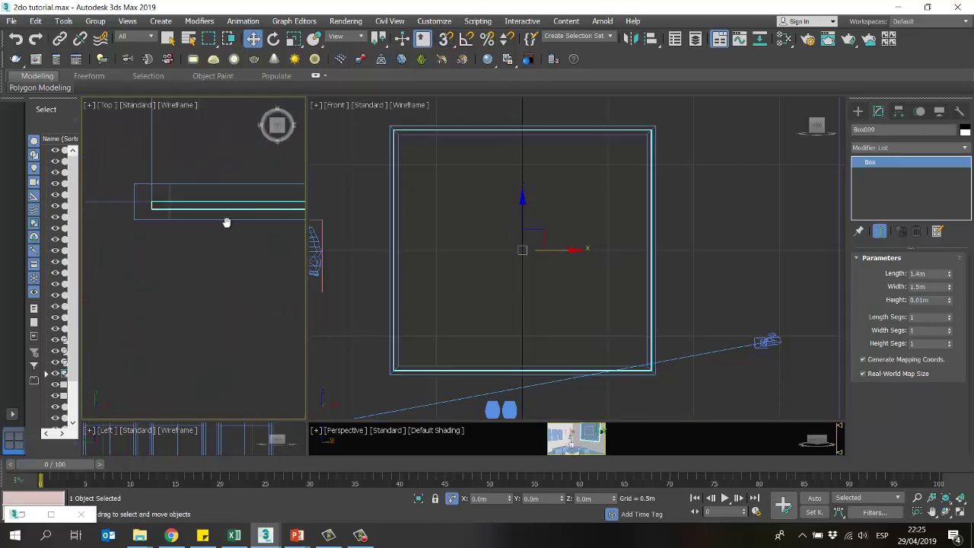
left_click_drag(230, 263, 205, 242)
scroll(200, 244, "up", 3)
scroll(267, 227, "down", 3)
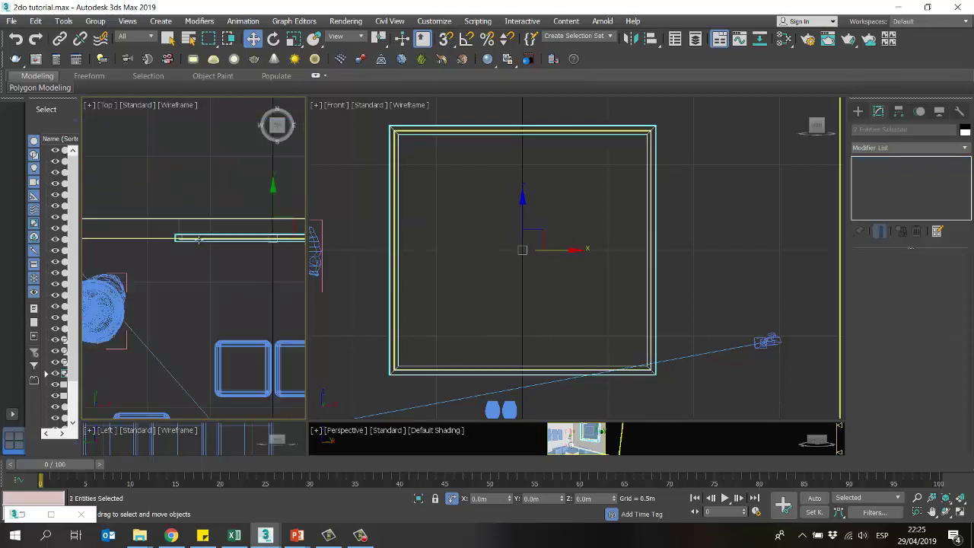
middle_click_drag(267, 226, 225, 226)
left_click_drag(220, 225, 222, 210)
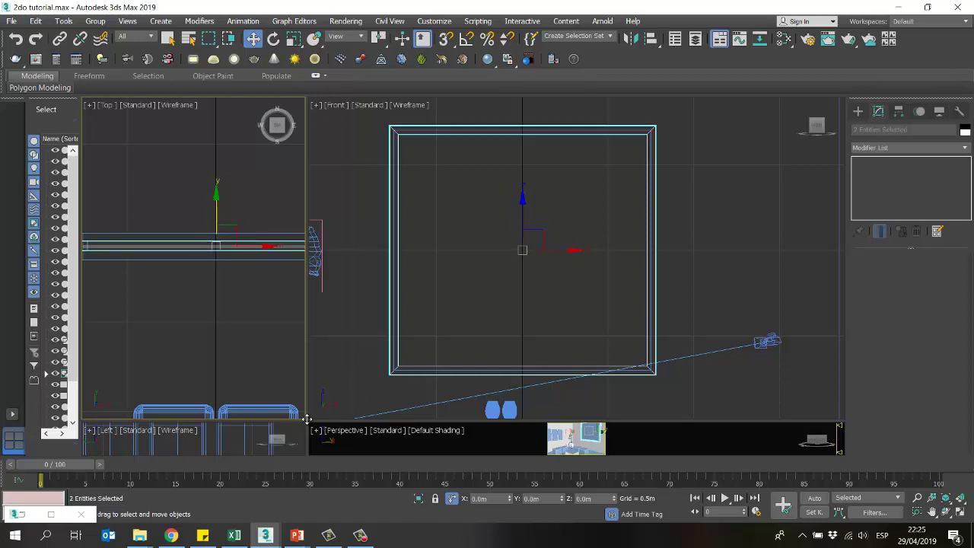
Step: Enlarge the perspective viewport to check the window, switch it back to the physical camera view, and clear the selection
left_click_drag(307, 418, 303, 154)
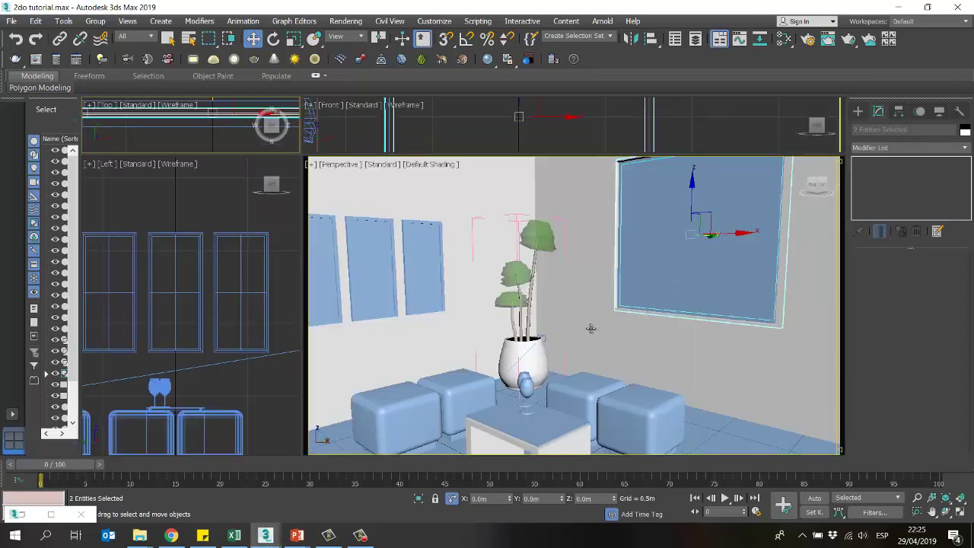
left_click(660, 255)
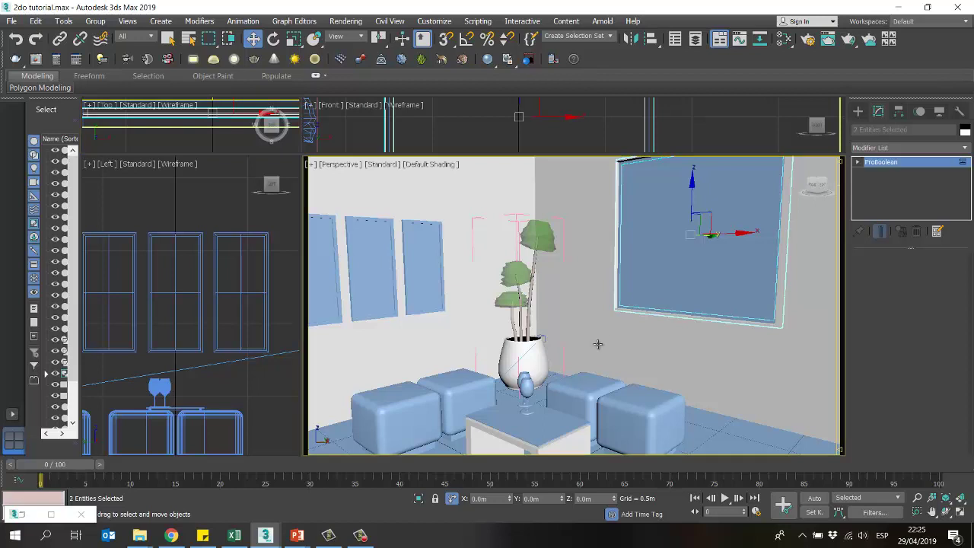
left_click(648, 259)
left_click(633, 262)
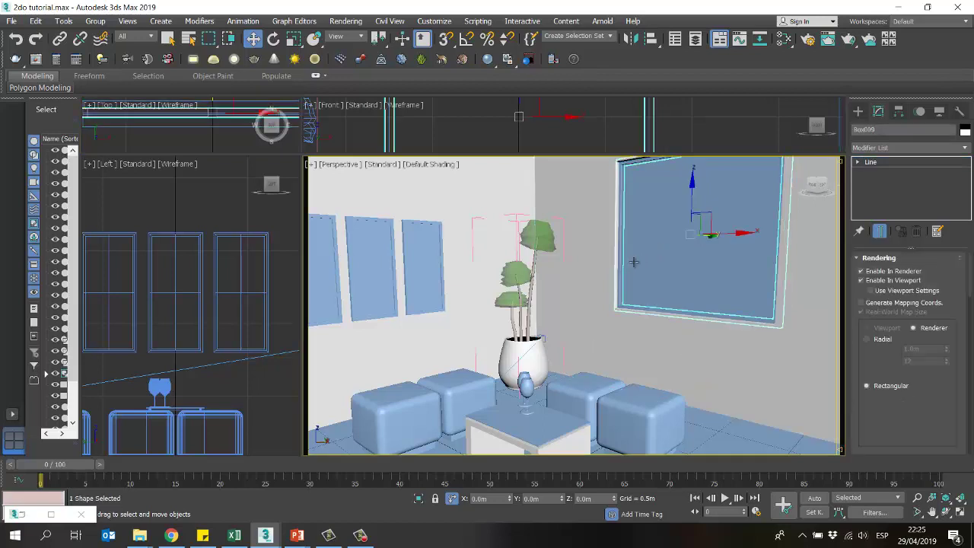
left_click(633, 262)
left_click(572, 343)
left_click(572, 344)
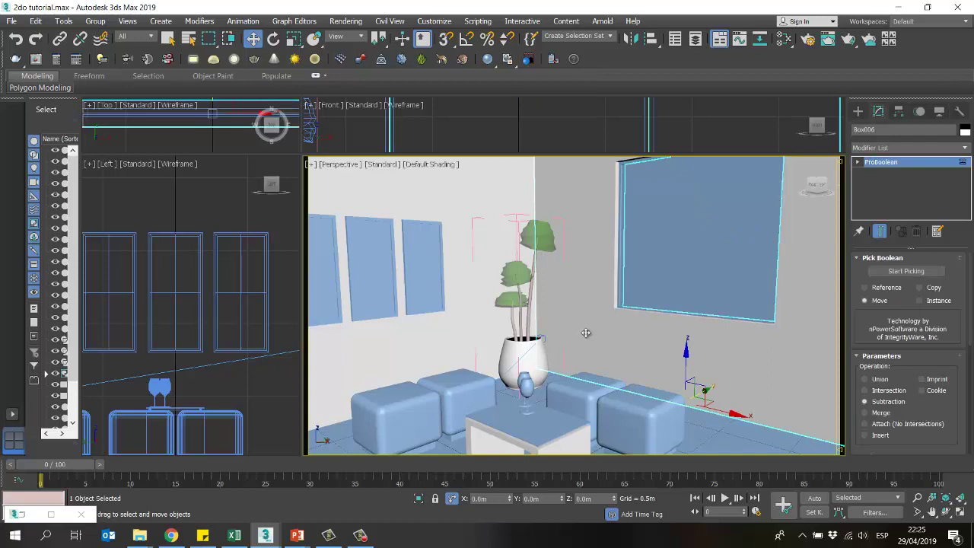
key("c")
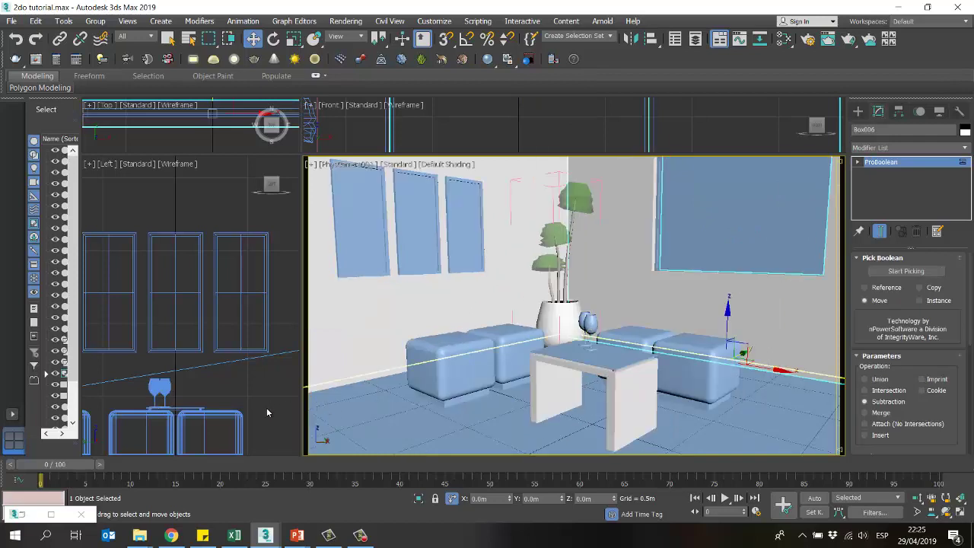
left_click(267, 410)
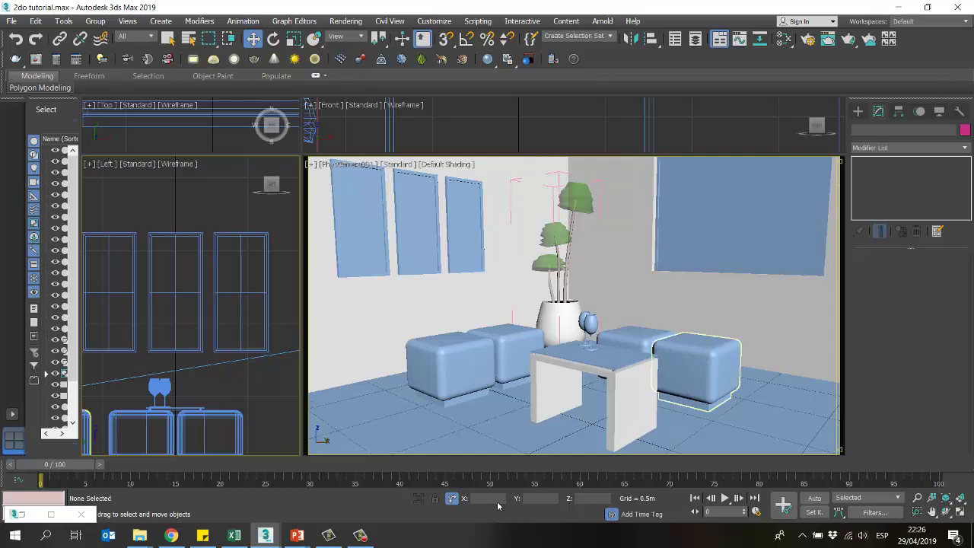
Step: Clear any selection and select the thin pane box inside the window opening in the camera view
left_click(370, 541)
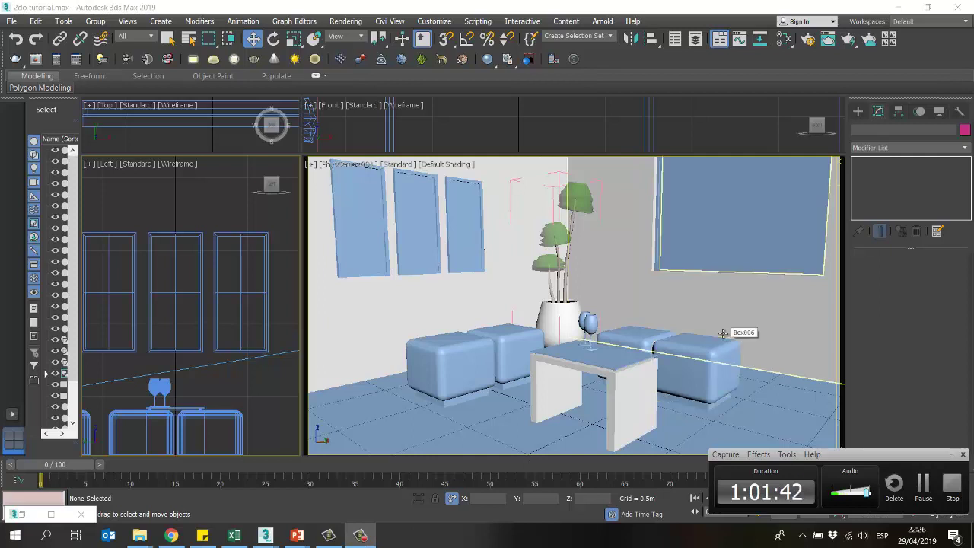
left_click(614, 174)
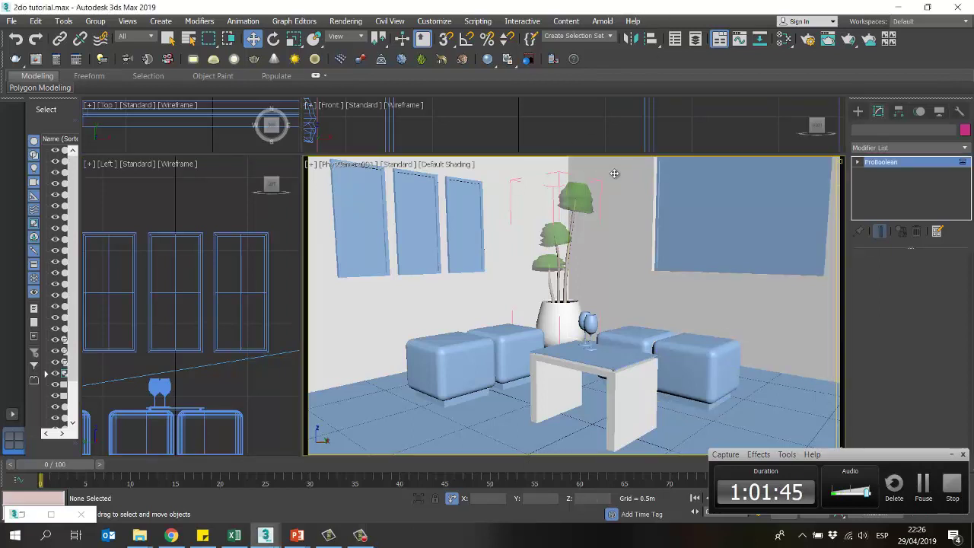
key("ctrl+d")
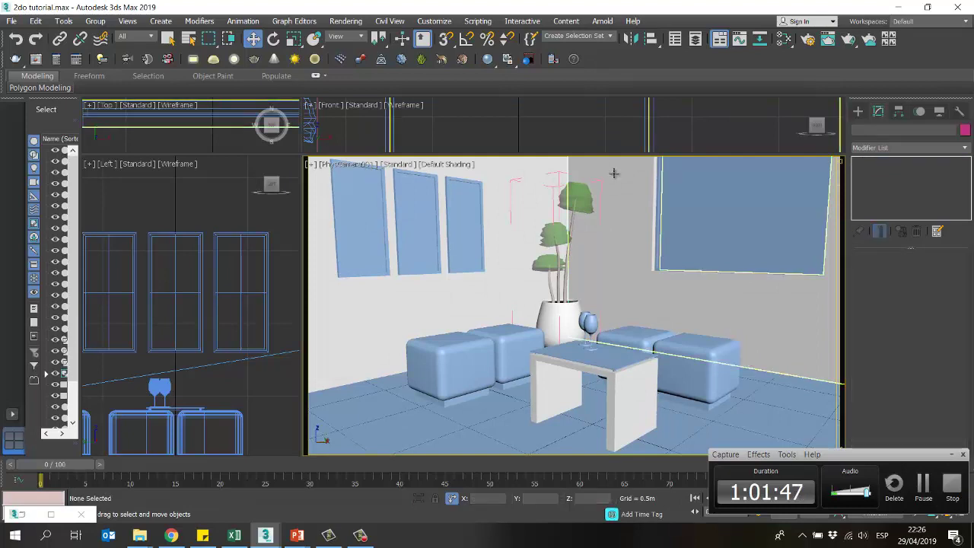
left_click(665, 202)
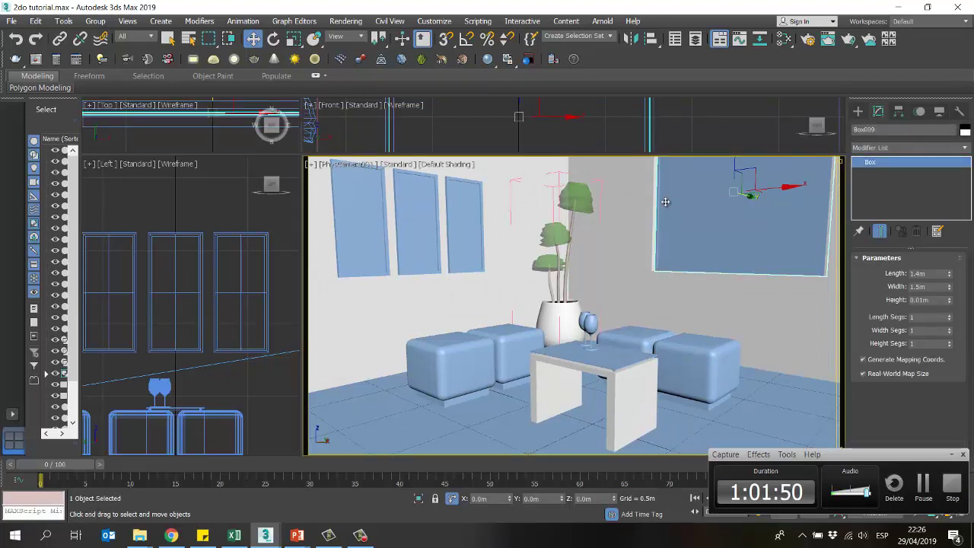
Step: Open the Slate Material Editor, place it beside the camera view, and expand the Glass category of the Autodesk Material Library
key("m")
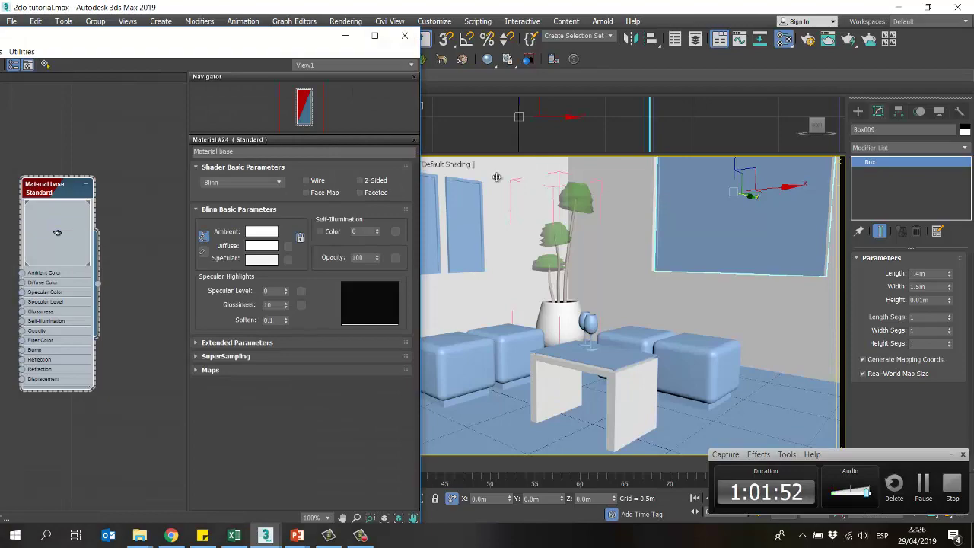
left_click_drag(324, 38, 971, 34)
left_click_drag(715, 35, 251, 21)
scroll(85, 308, "down", 15)
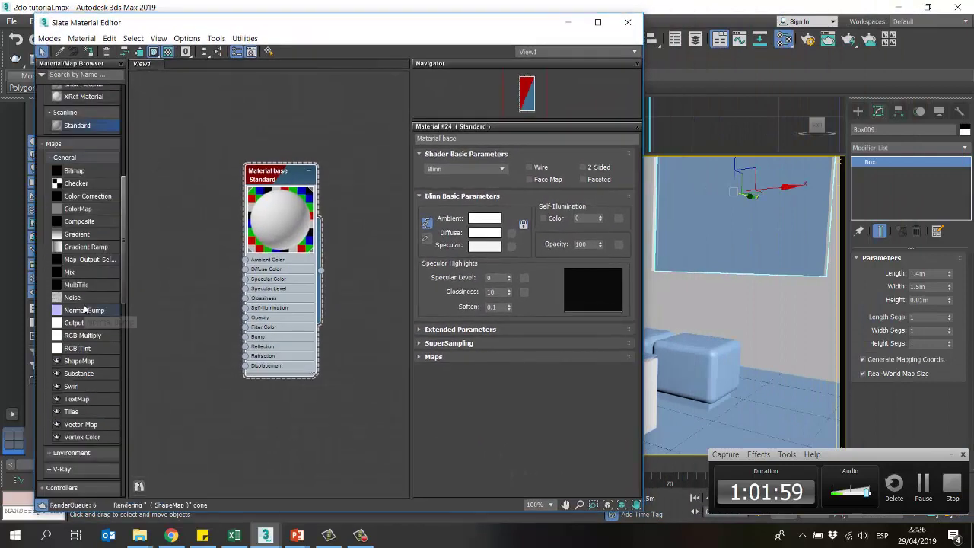
scroll(89, 194, "down", 2)
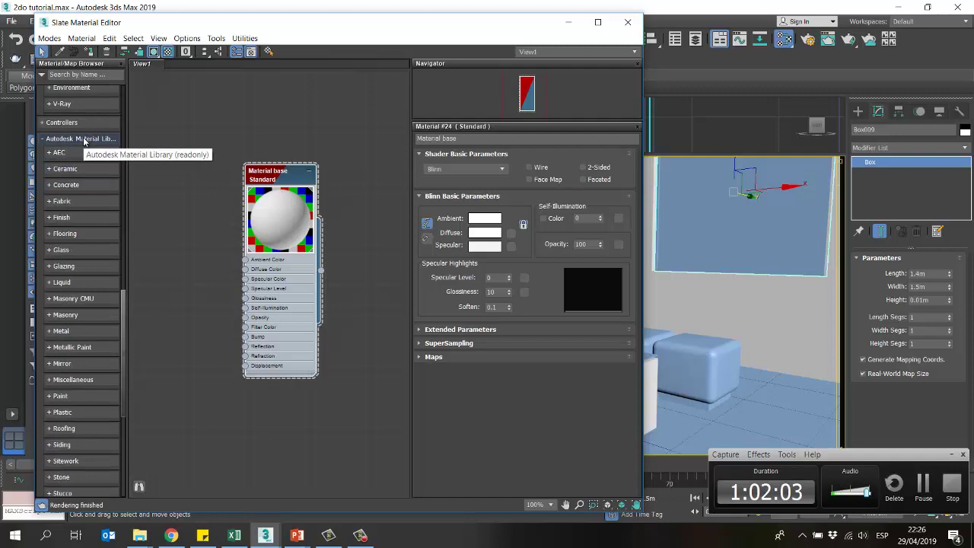
scroll(84, 140, "down", 2)
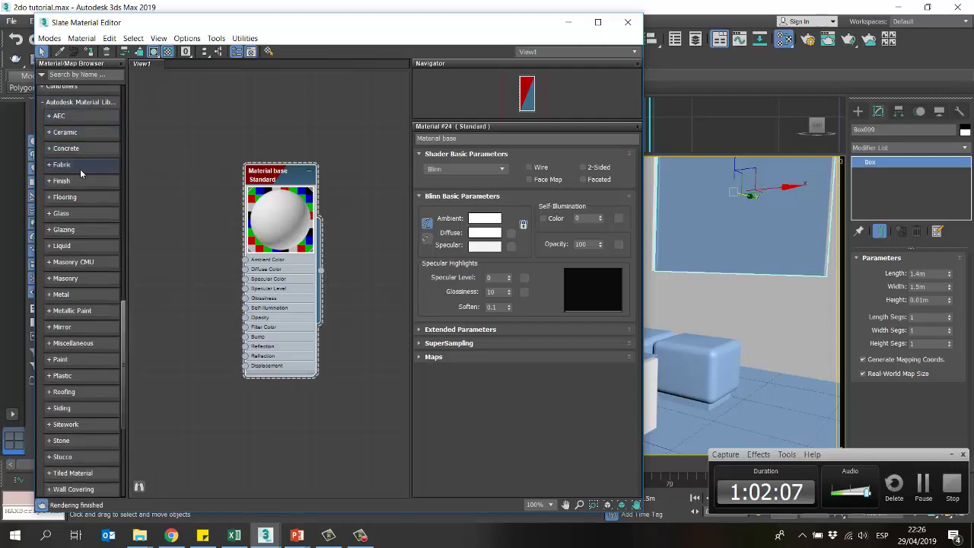
left_click(63, 214)
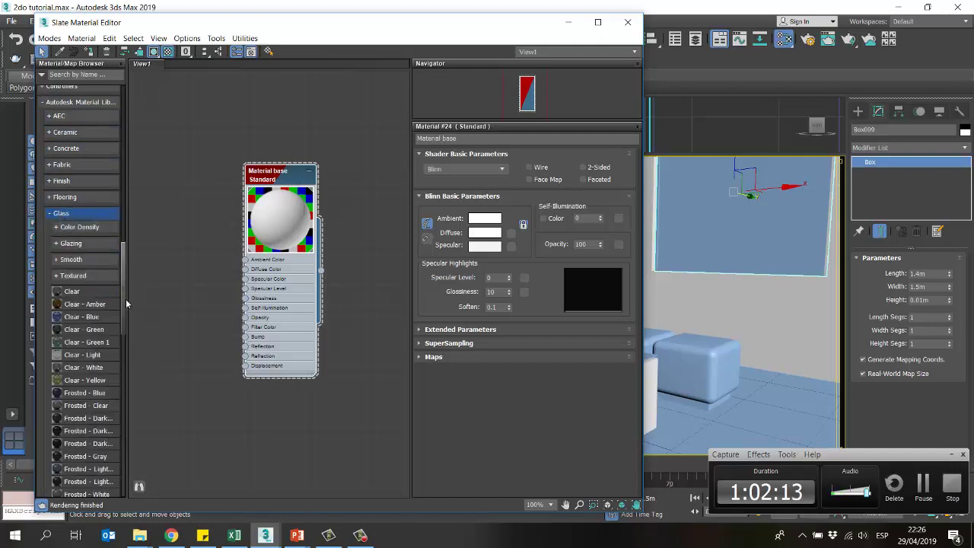
Step: Look through the Color Density and Glazing subcategories and the clear and frosted entries of the Glass library
scroll(112, 329, "down", 3)
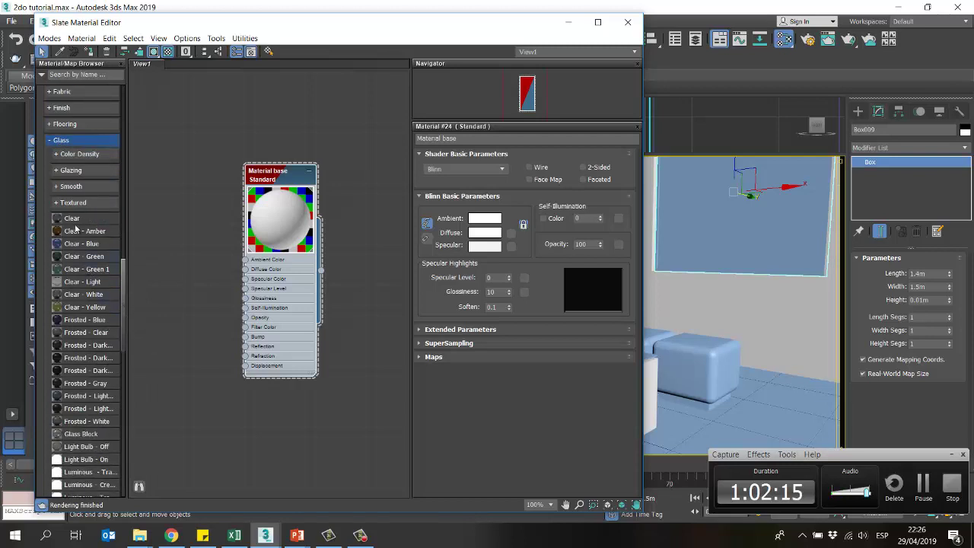
left_click(81, 191)
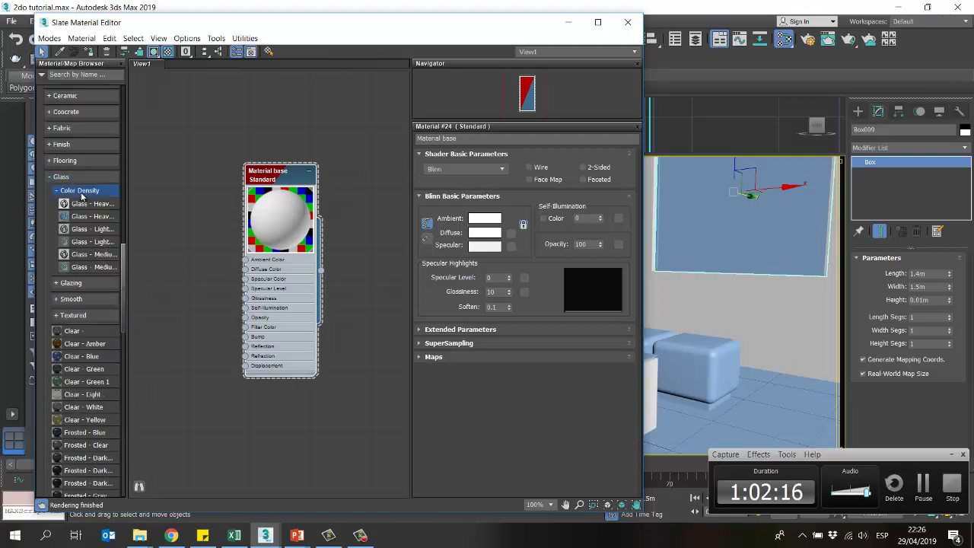
left_click(81, 194)
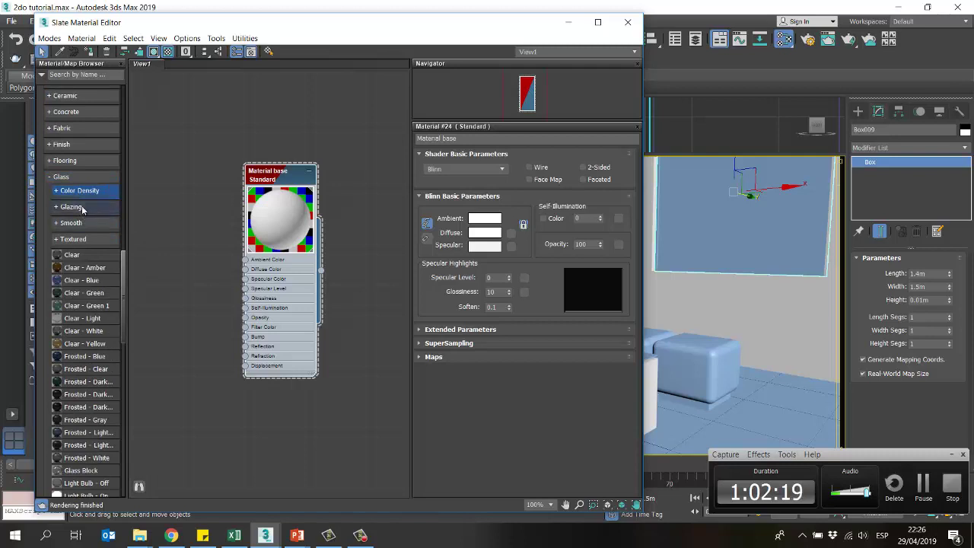
left_click(83, 207)
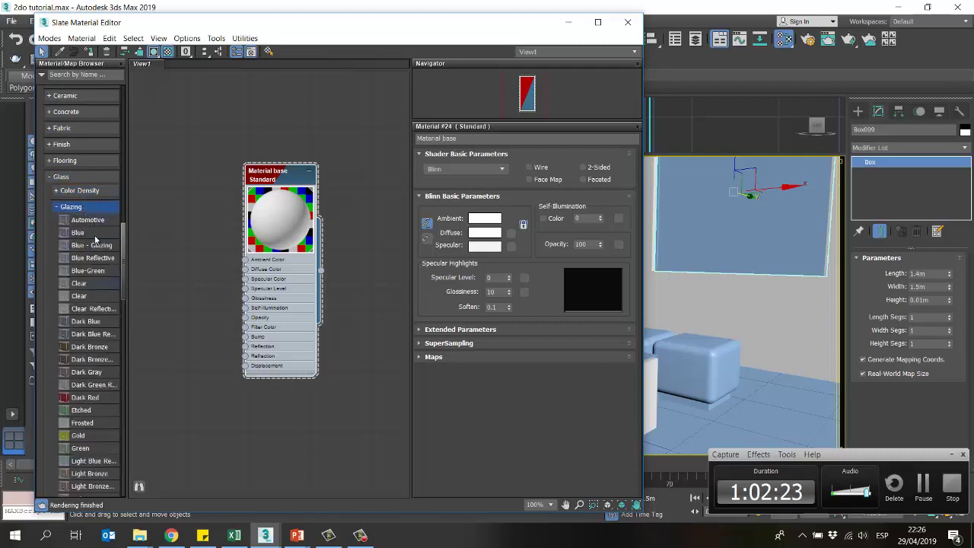
left_click(92, 206)
scroll(109, 299, "down", 3)
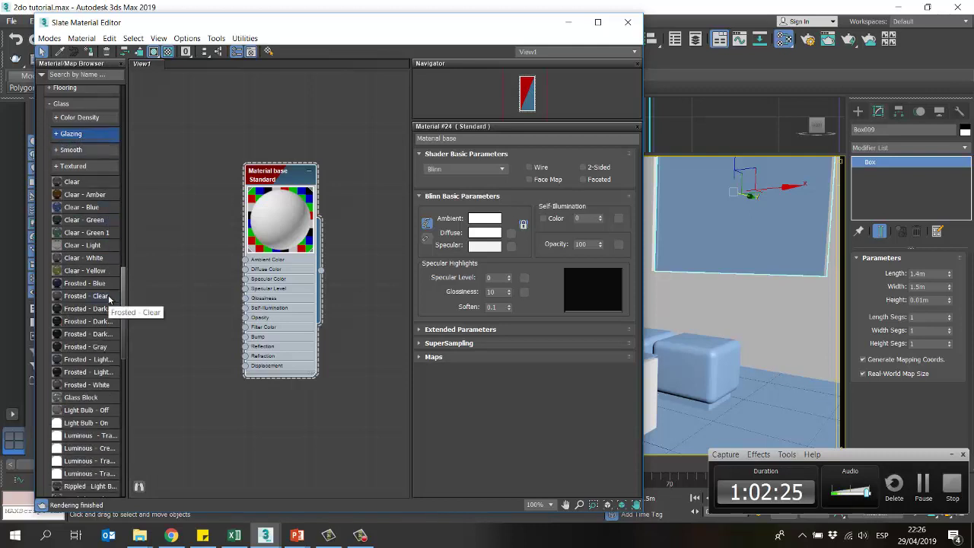
scroll(138, 211, "up", 1)
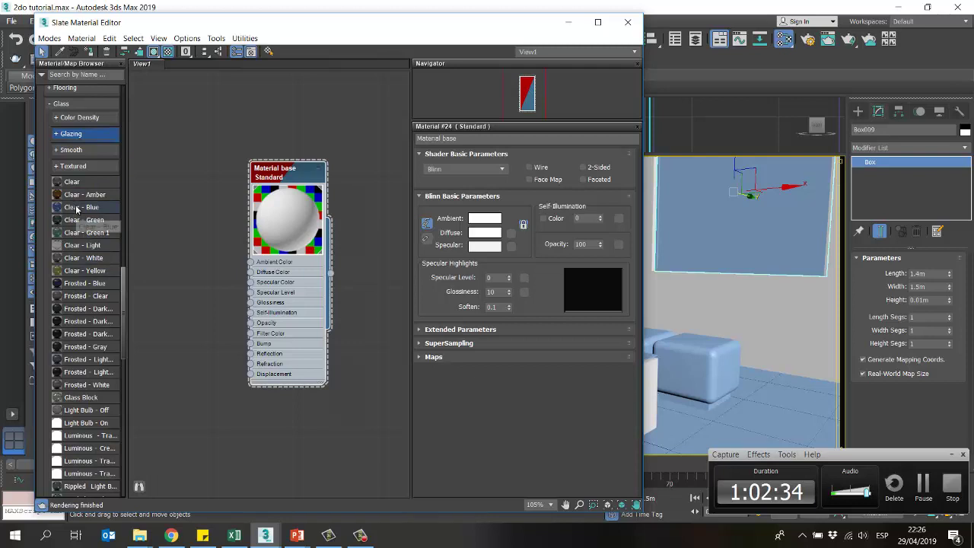
Step: Add the Clear glass material to the node view and show its enlarged preview against the checkered background
left_click_drag(75, 184, 232, 125)
middle_click_drag(185, 183, 253, 213)
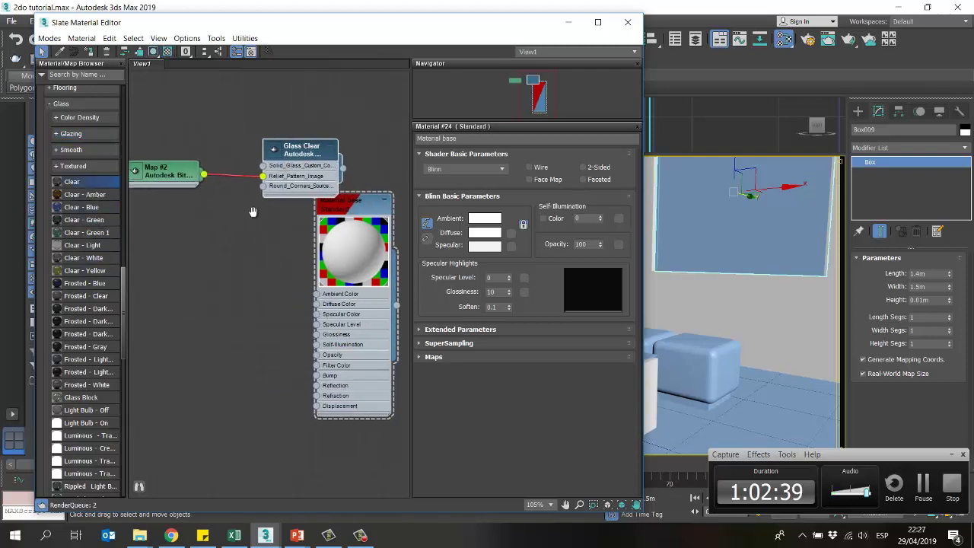
scroll(275, 147, "up", 3)
double_click(274, 147)
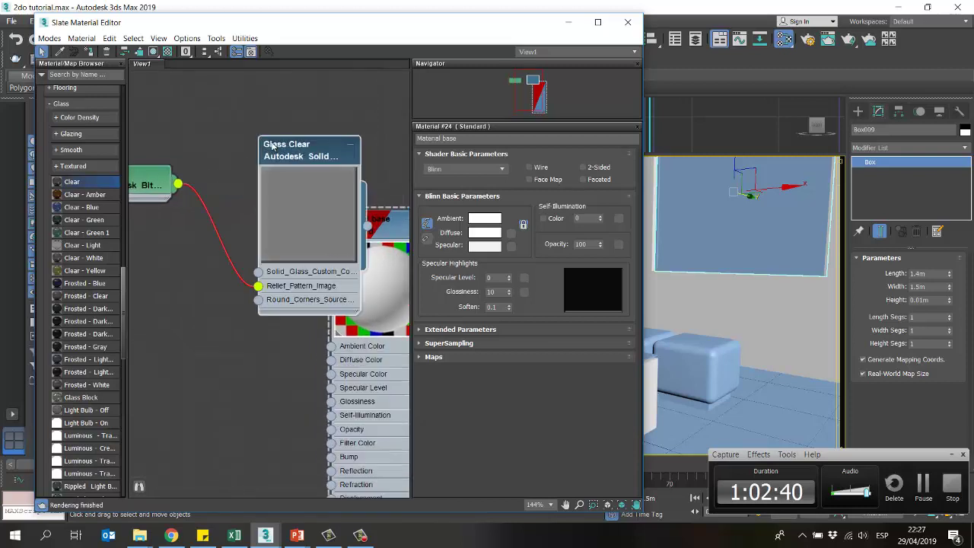
left_click(153, 51)
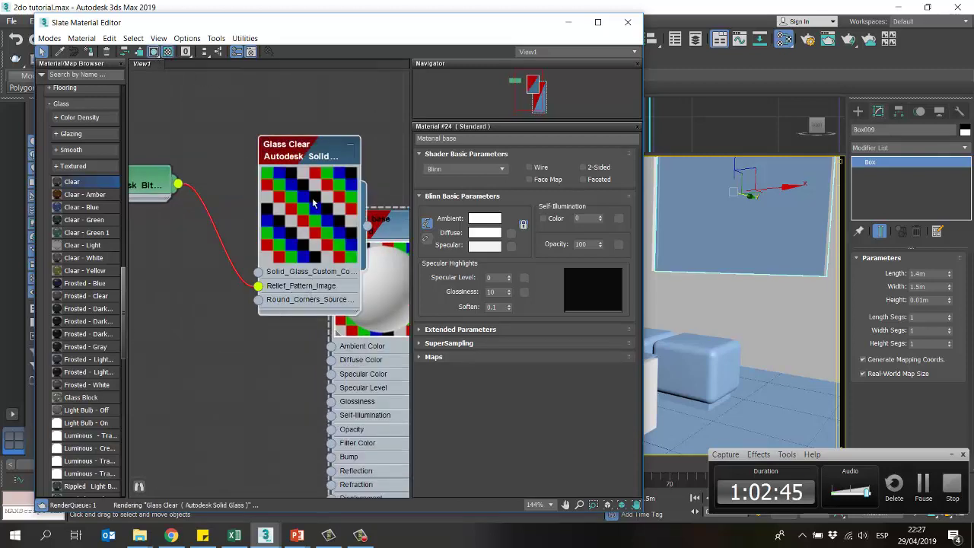
left_click_drag(299, 150, 256, 121)
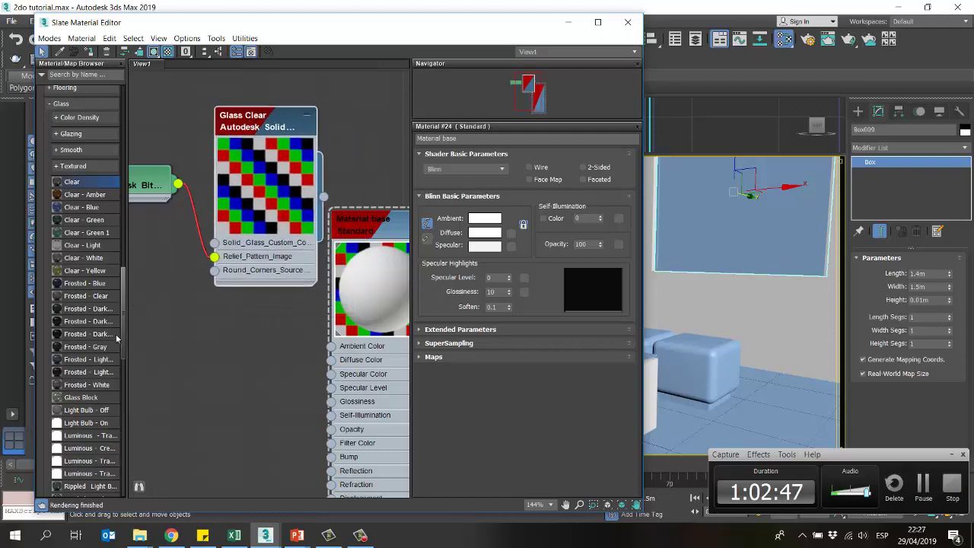
Step: Add the Clear - Light glass material to the node view below the Clear glass node and enlarge its preview
left_click(84, 245)
left_click(235, 320)
middle_click_drag(235, 320, 282, 245)
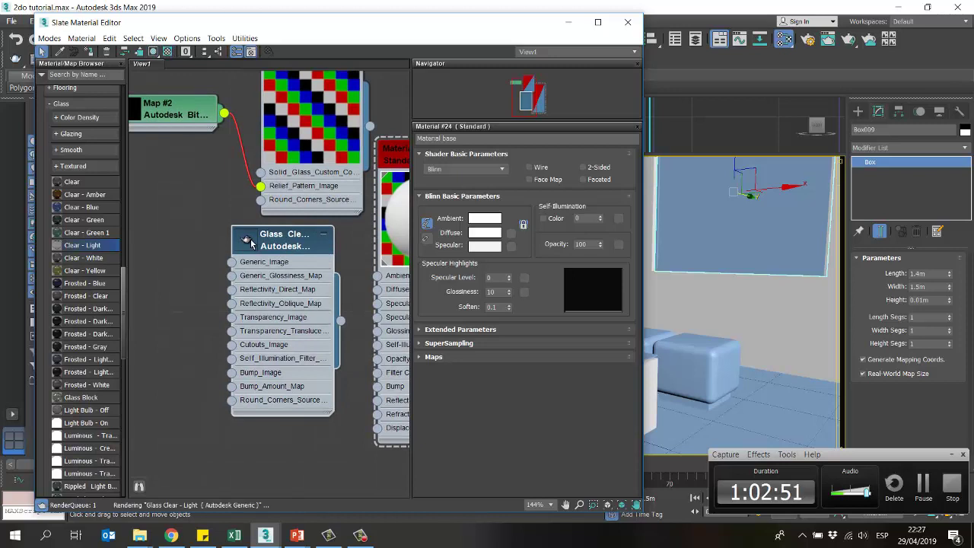
left_click(250, 241)
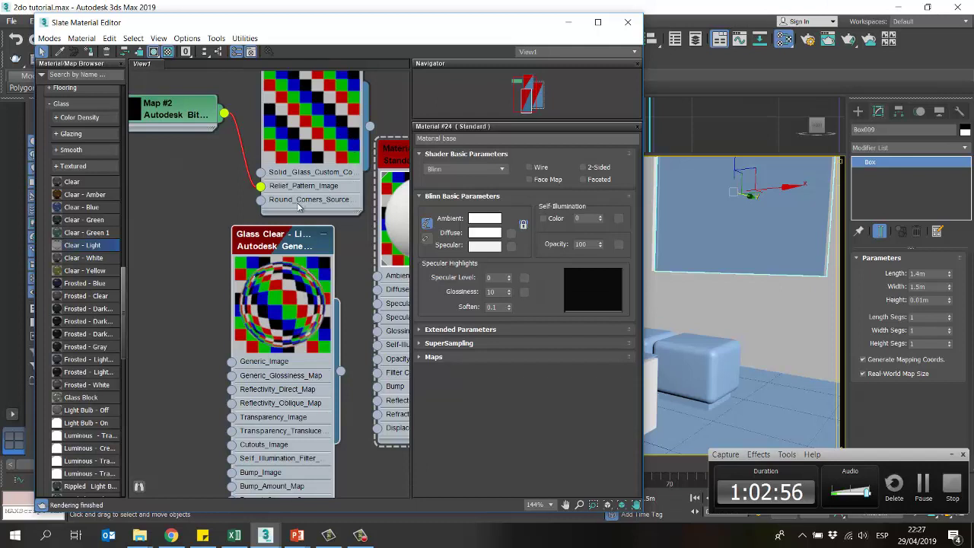
Step: Delete the Clear glass node with its bitmap node, and move the Clear - Light node up beside Material base
scroll(305, 206, "down", 1)
left_click_drag(305, 74, 184, 222)
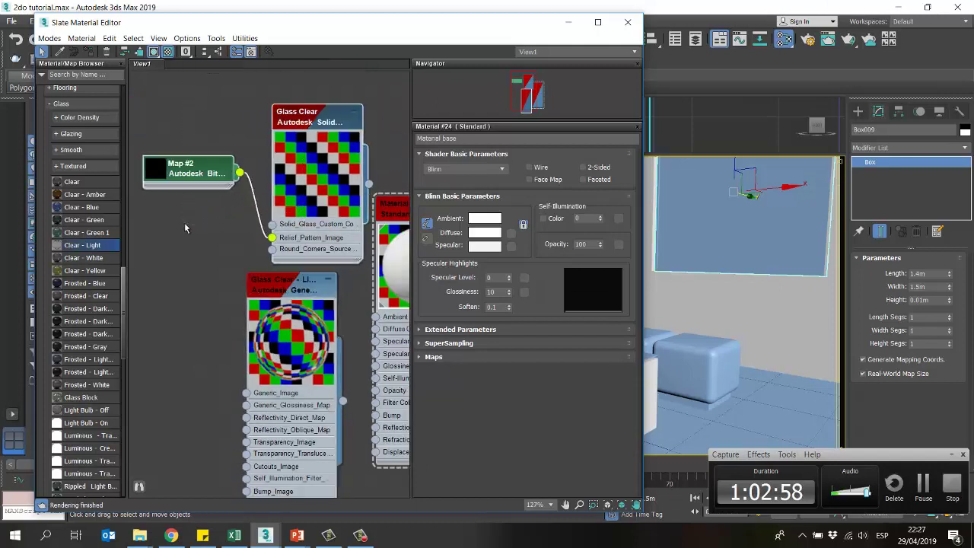
key("Delete")
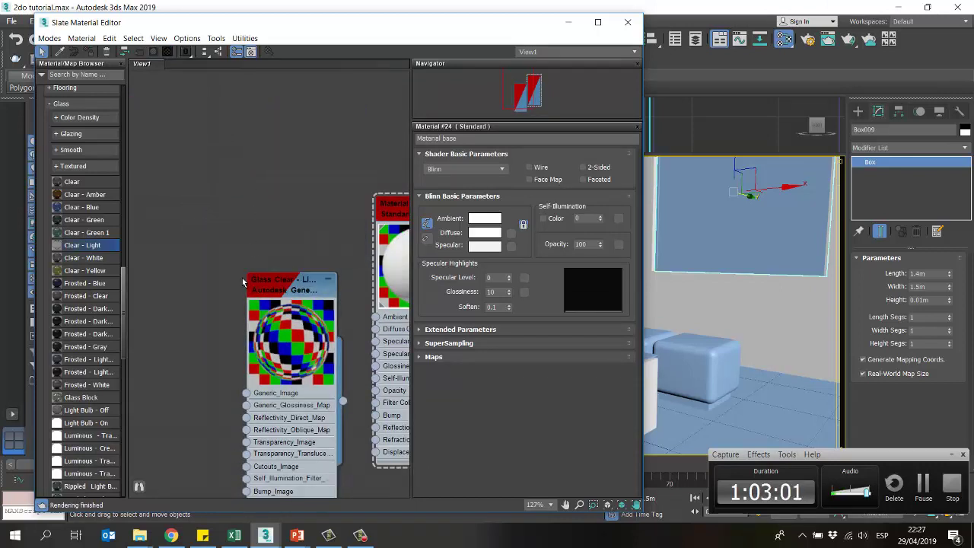
left_click_drag(281, 282, 295, 204)
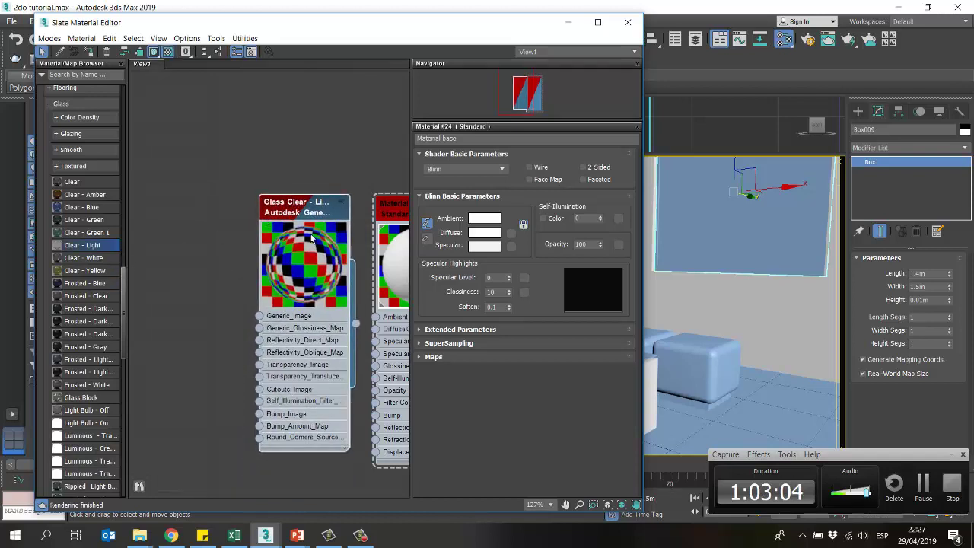
Step: Add the Clear - Blue glass material beside Clear - Light, open its parameters, and show its preview against the checkered background
left_click(84, 209)
left_click_drag(194, 154, 209, 209)
double_click(208, 201)
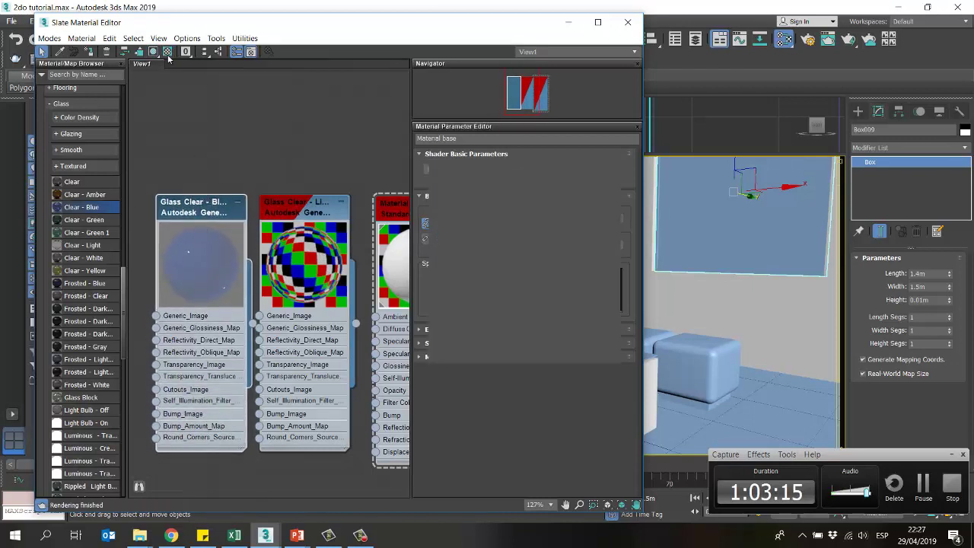
double_click(211, 220)
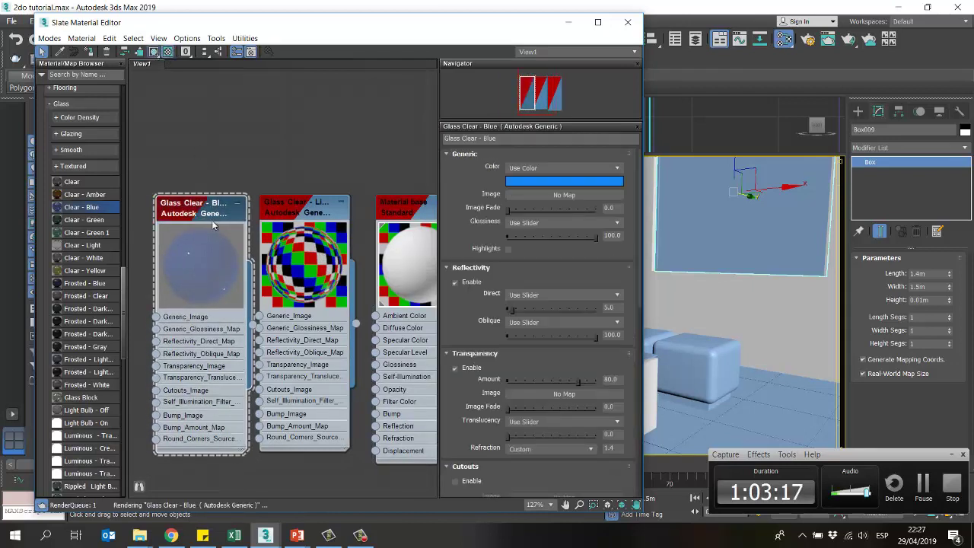
left_click(168, 52)
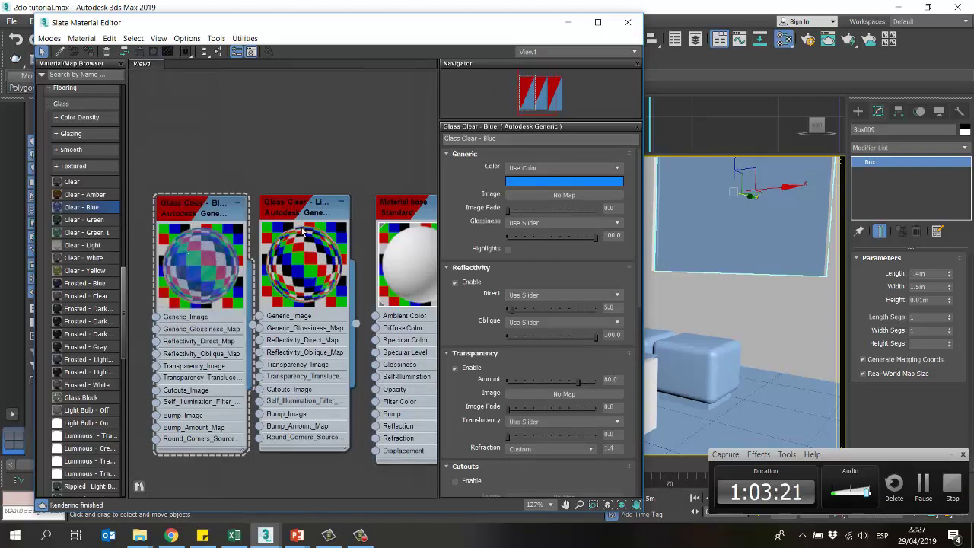
scroll(302, 232, "down", 2)
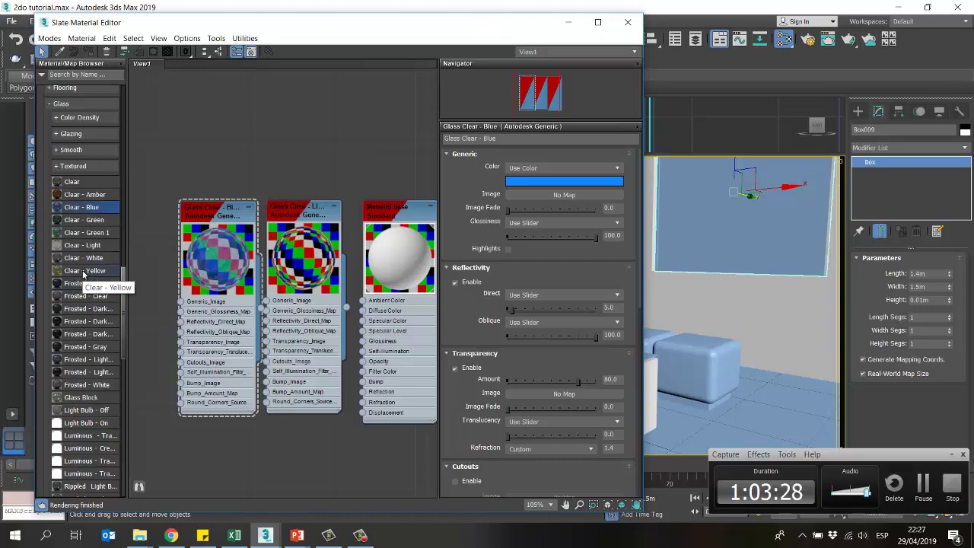
Step: Select both wine glasses on the table, assign the Clear - Blue glass material to them, and minimize the material editor
left_click_drag(468, 32, 340, 33)
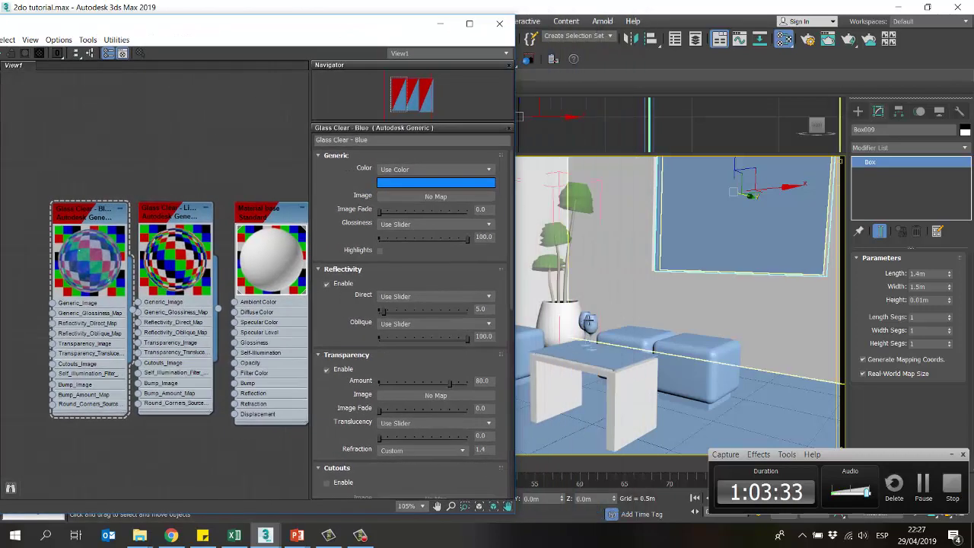
left_click(588, 320)
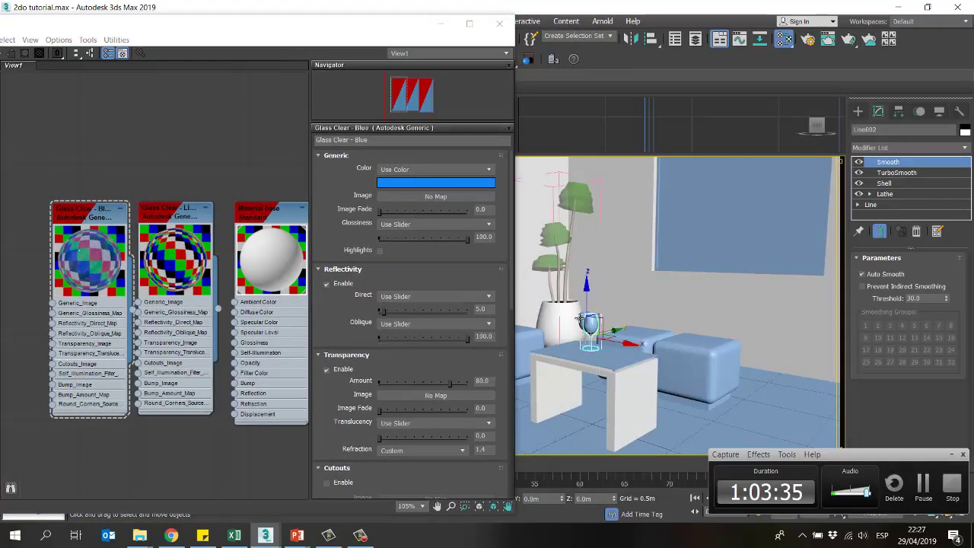
left_click(532, 321, "ctrl")
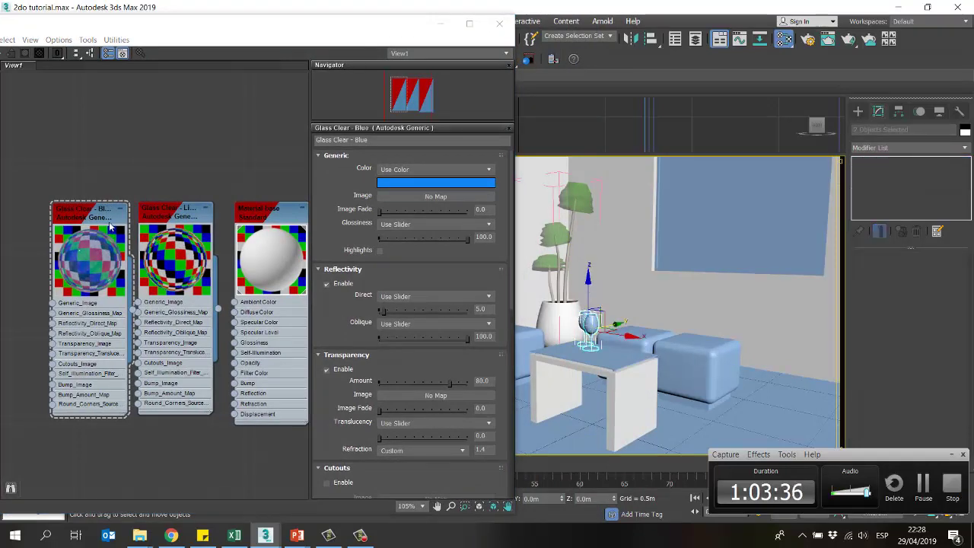
left_click_drag(155, 33, 321, 31)
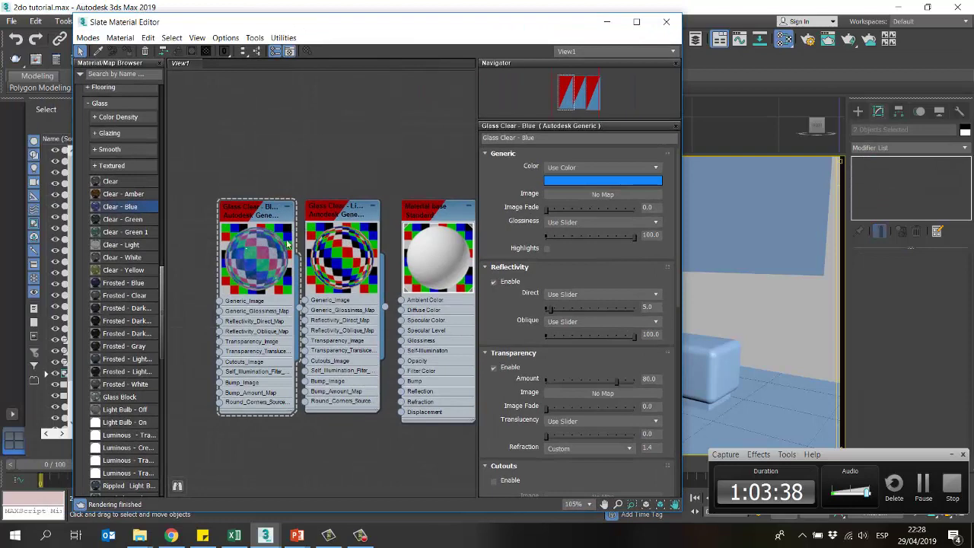
left_click(251, 212)
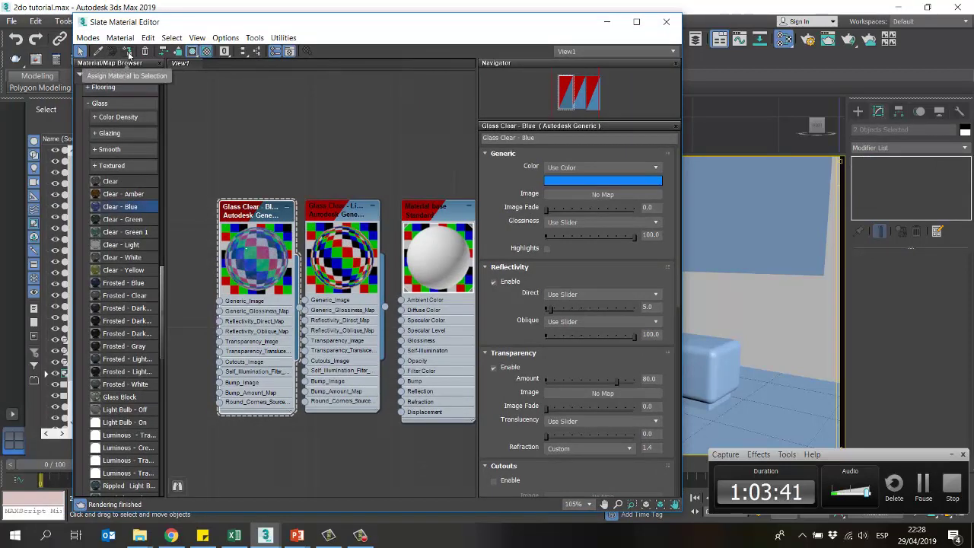
left_click(606, 21)
Step: Select the table top and the window pane together and assign the Clear - Light glass material to them
left_click(630, 350)
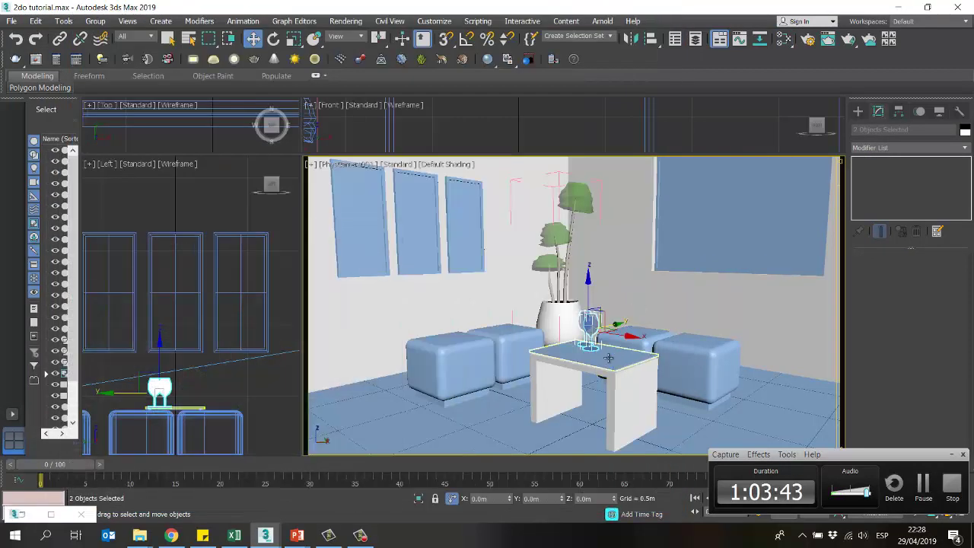
left_click(723, 223, "ctrl")
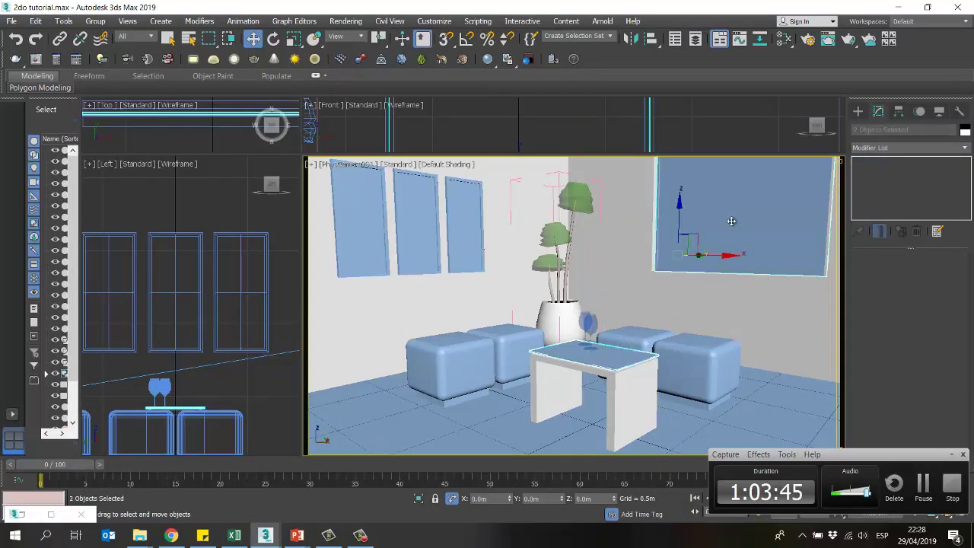
left_click(783, 38)
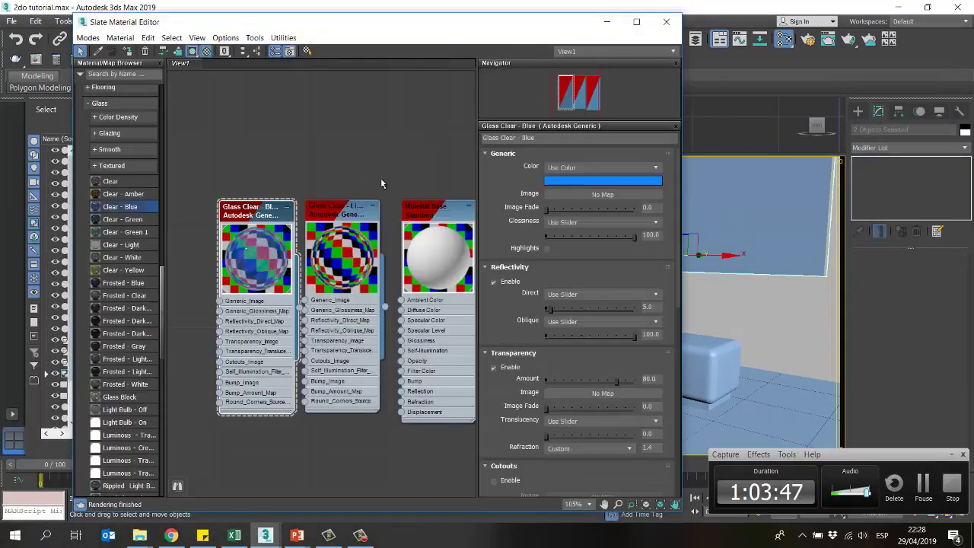
left_click(344, 219)
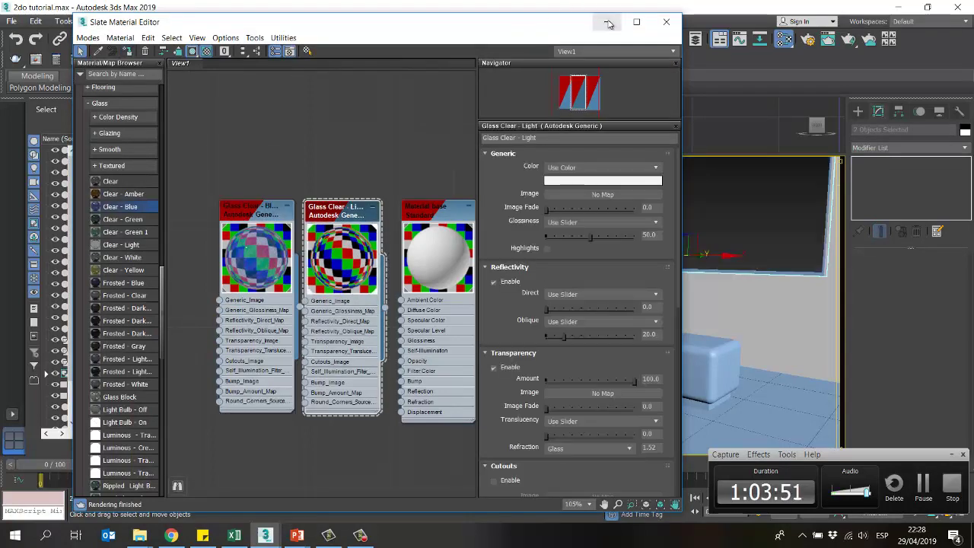
left_click(609, 24)
Step: Select the window frame in the camera view and bring the material editor back up with all three material nodes in view
left_click(688, 234)
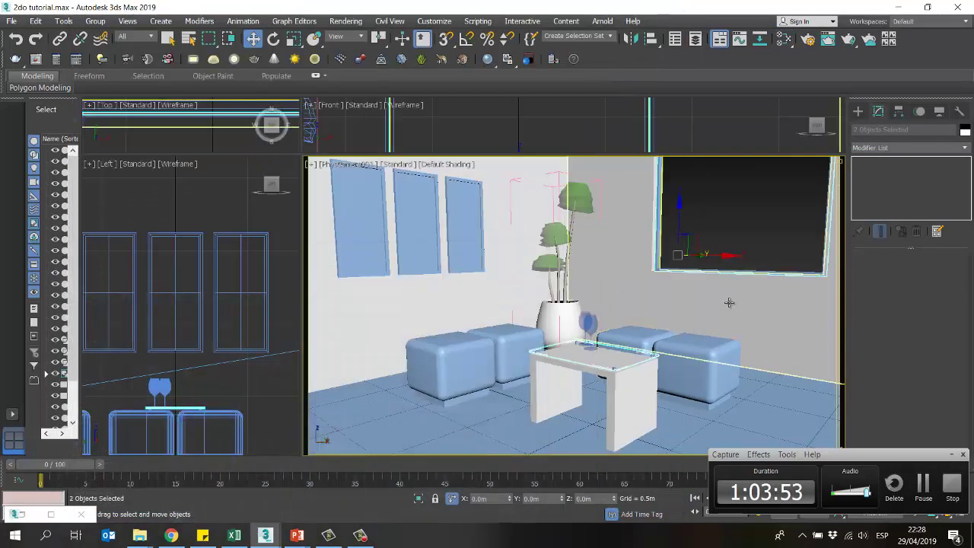
left_click(656, 250)
key("m")
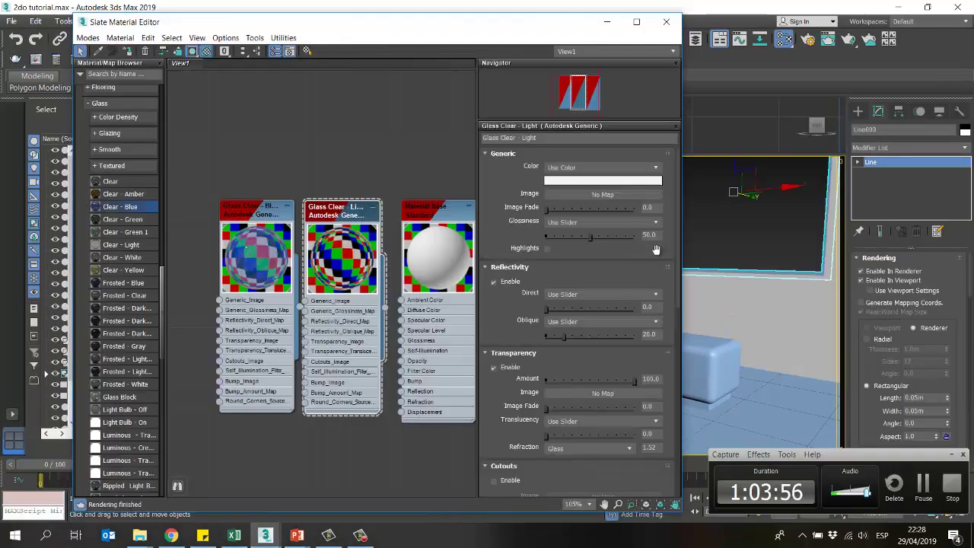
scroll(371, 259, "down", 6)
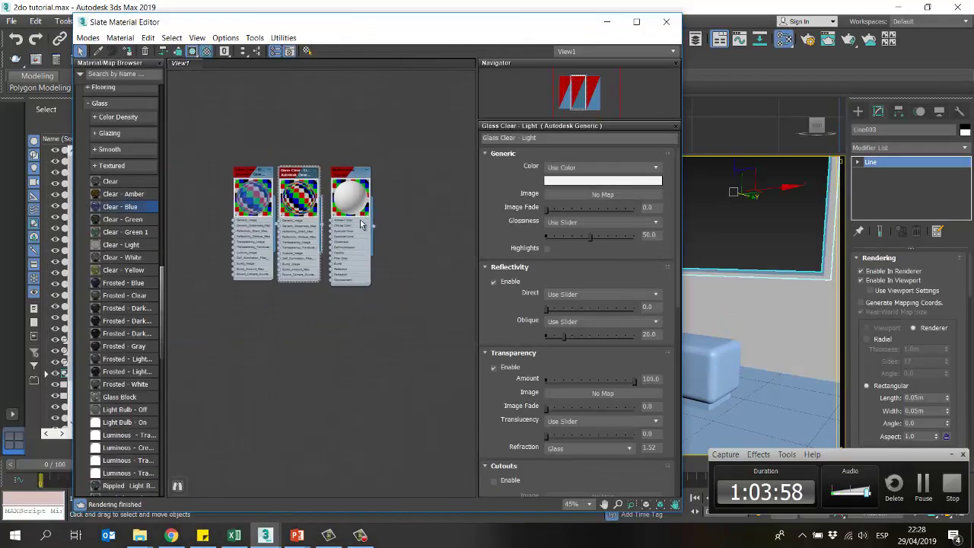
scroll(358, 223, "up", 4)
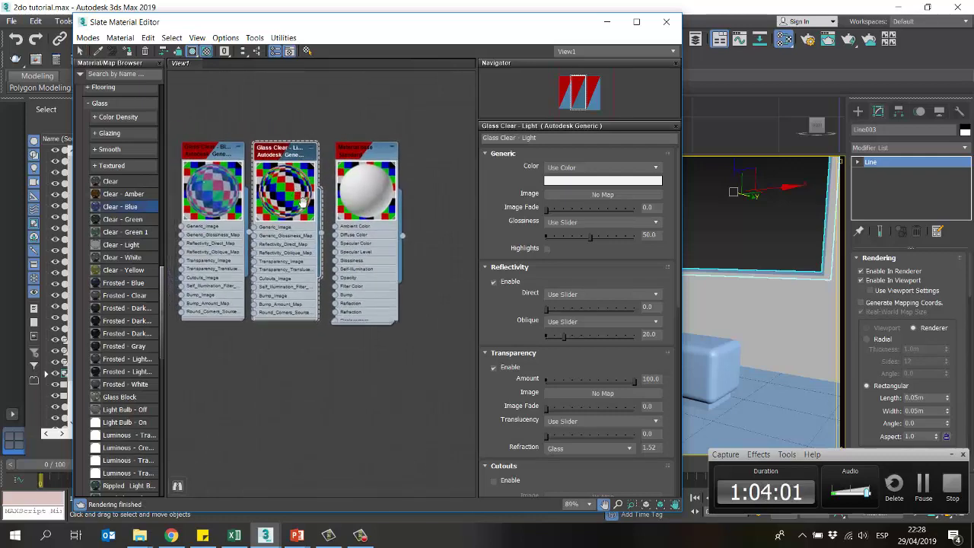
middle_click_drag(336, 196, 335, 194)
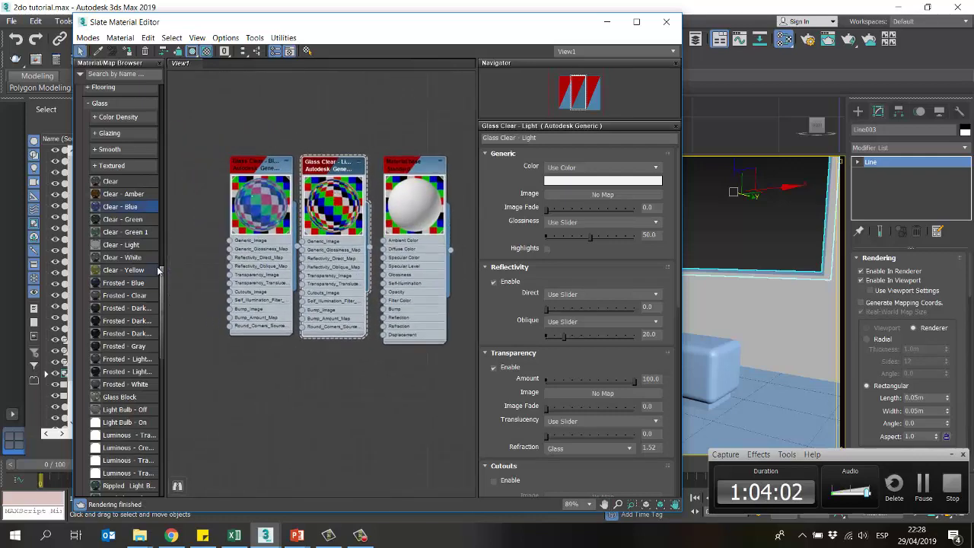
Step: Add the Aluminum - Polished material from the Autodesk Metal library and place its node directly below the Clear - Blue glass node
left_click_drag(162, 286, 161, 389)
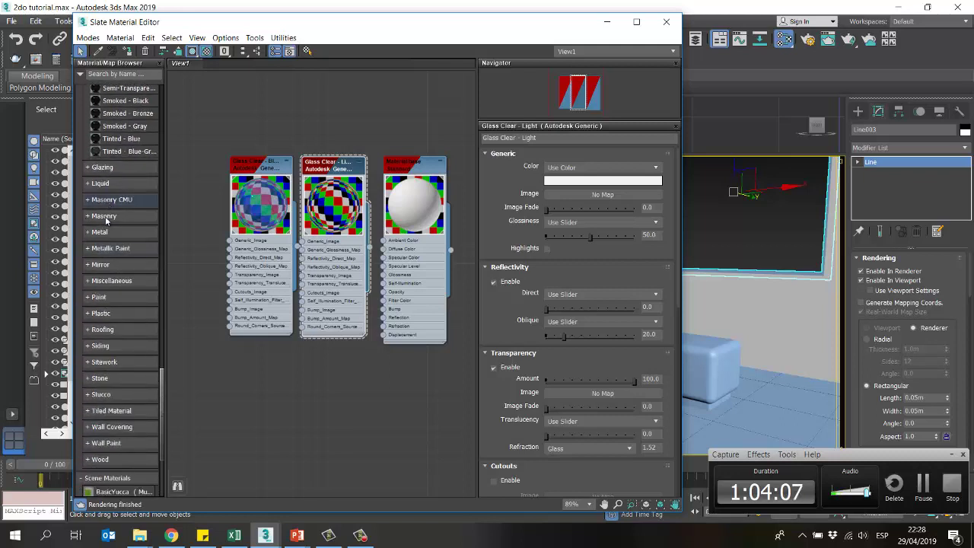
left_click(111, 236)
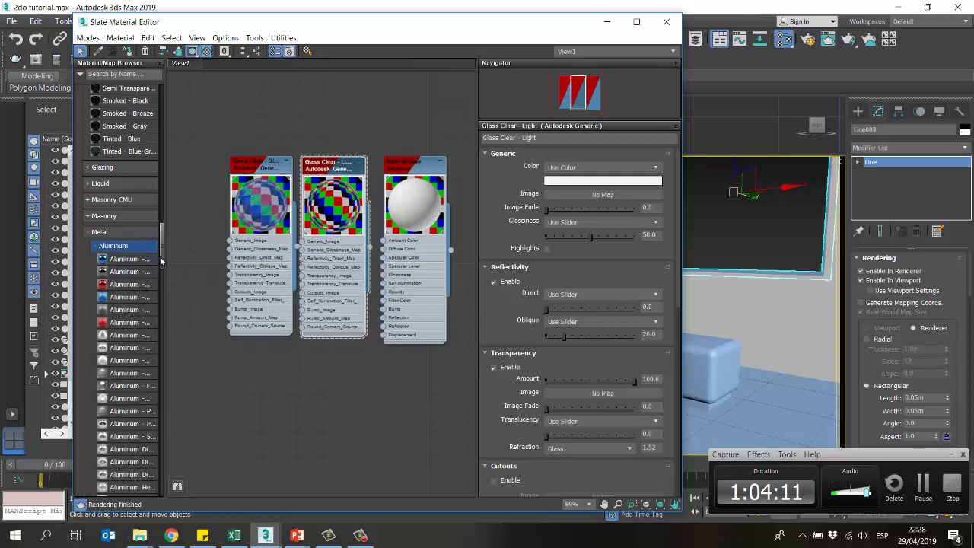
left_click_drag(162, 263, 162, 270)
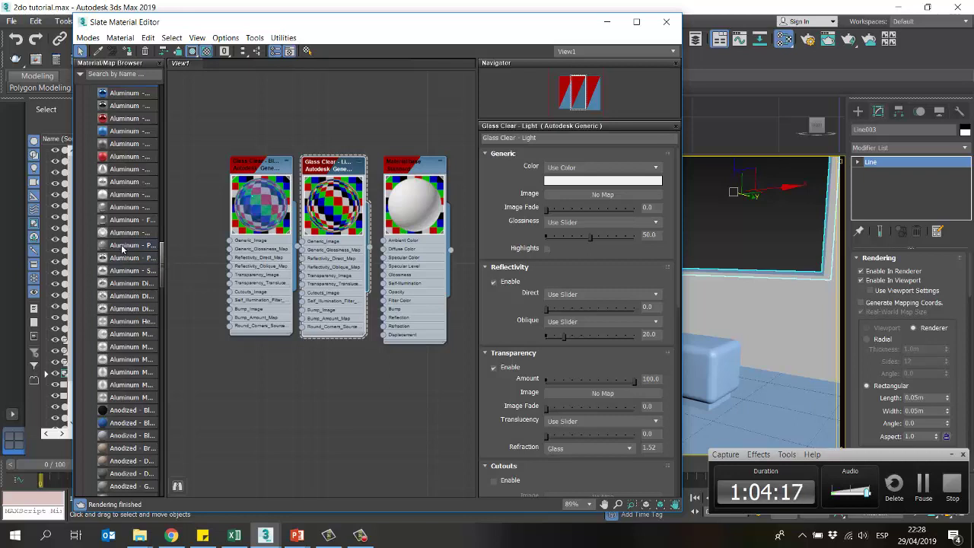
left_click_drag(287, 368, 288, 366)
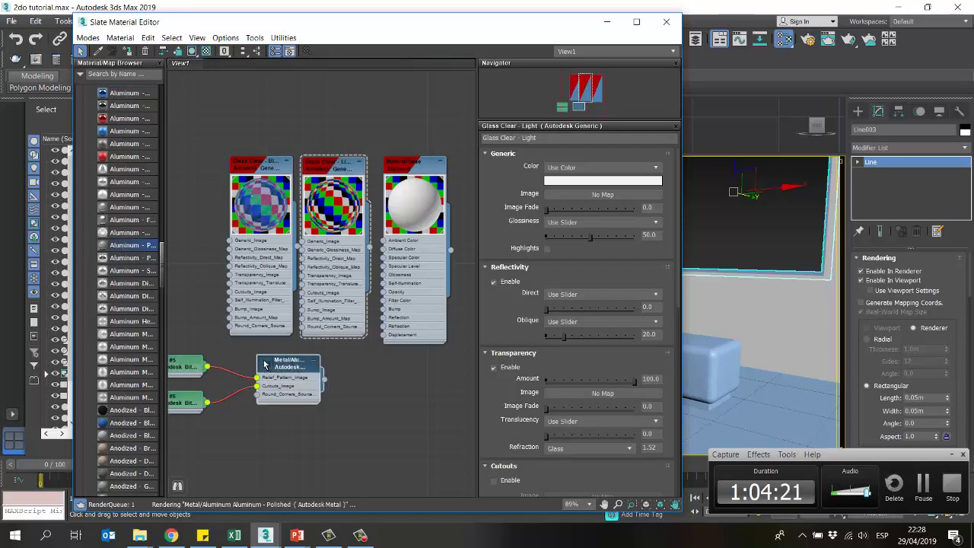
left_click_drag(289, 366, 259, 353)
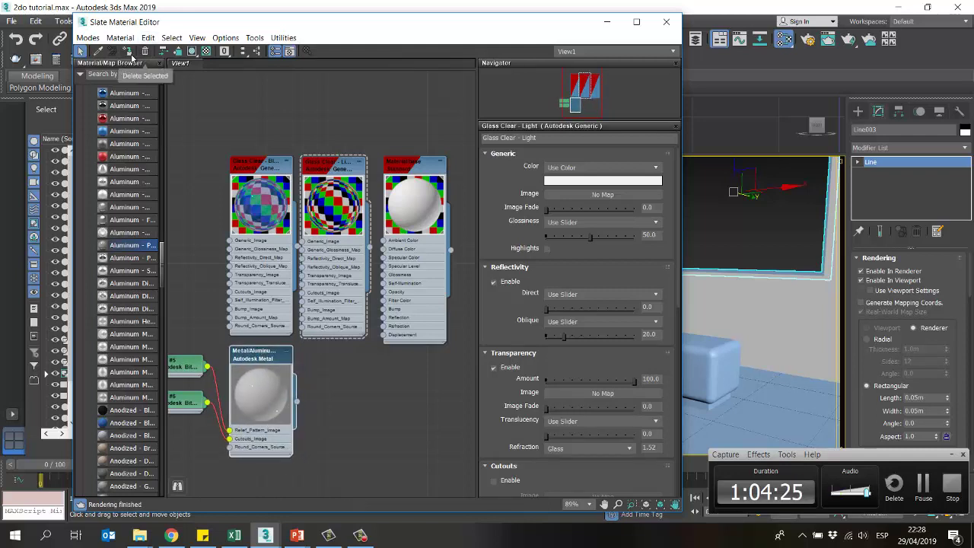
Step: Assign the polished aluminum to the window frame, display it shaded in the viewport, and move the material editor aside to uncover the room
left_click(196, 51)
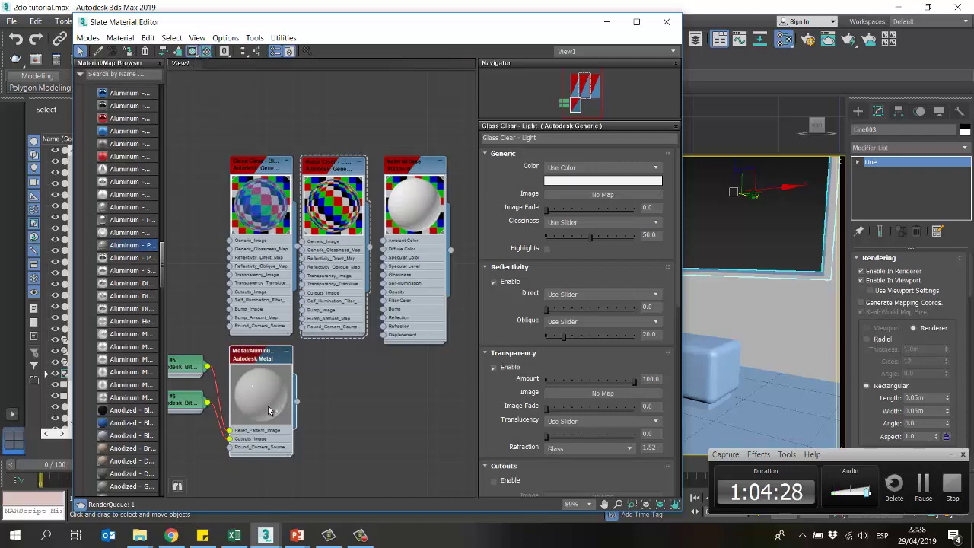
scroll(272, 389, "up", 6)
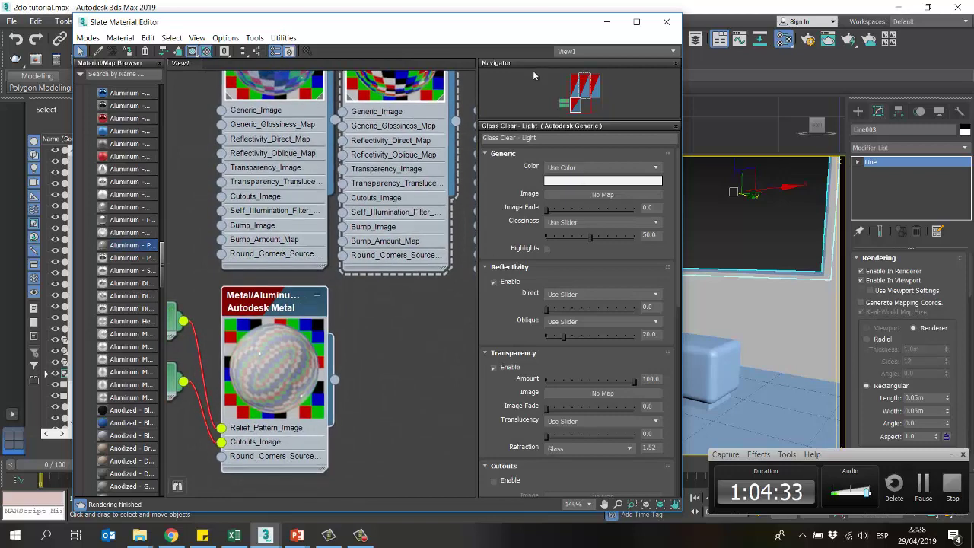
left_click_drag(522, 34, 397, 33)
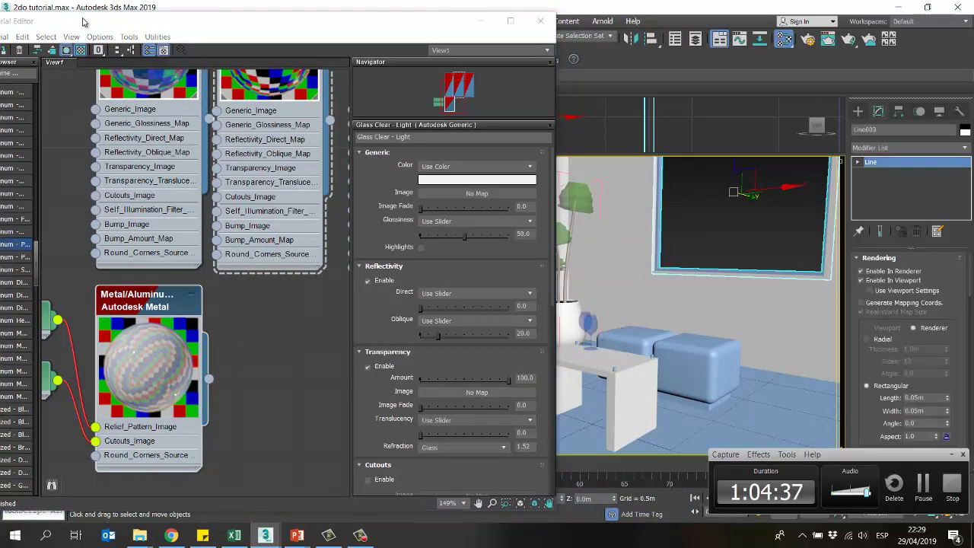
left_click_drag(82, 22, 124, 25)
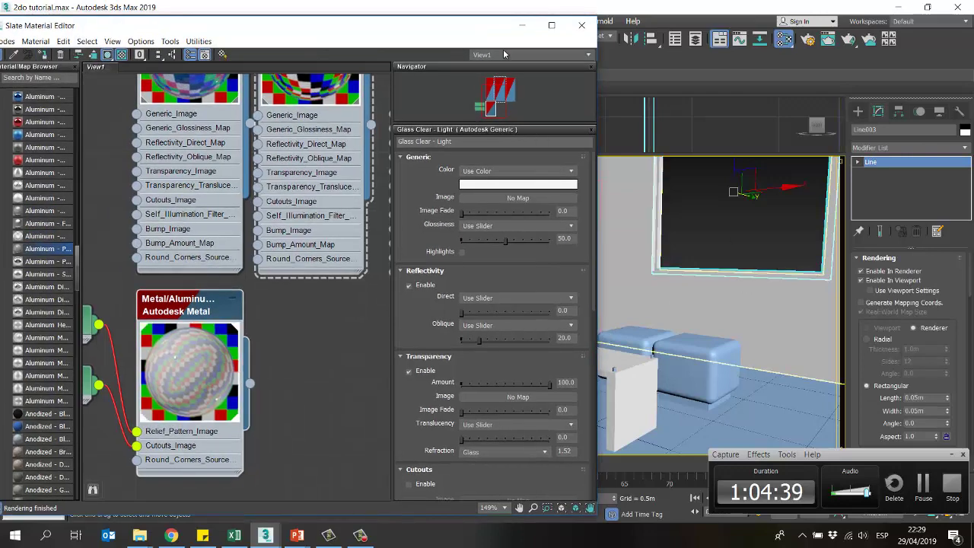
left_click_drag(374, 37, 232, 149)
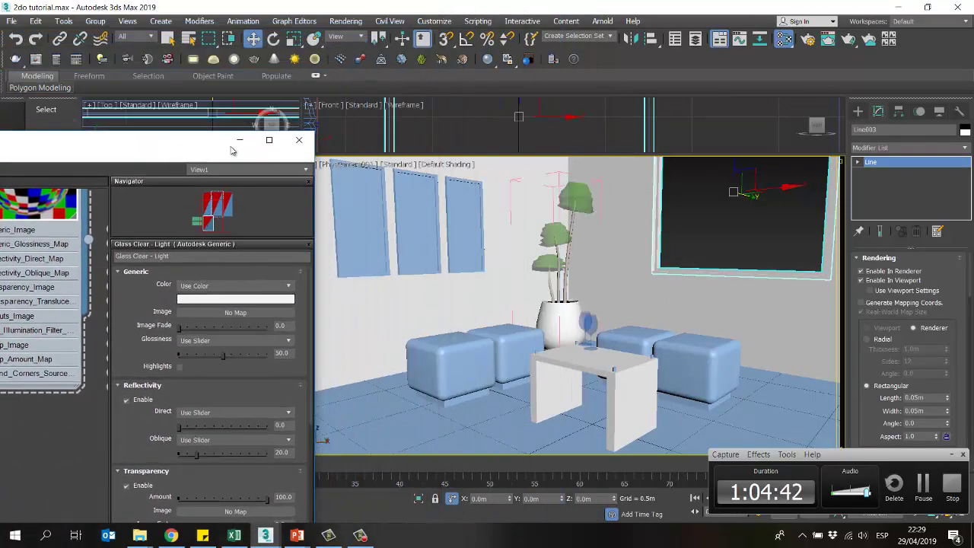
Step: Minimize the material editor and start selecting the small cylindrical supports under the glass table top in the perspective view
left_click(381, 174)
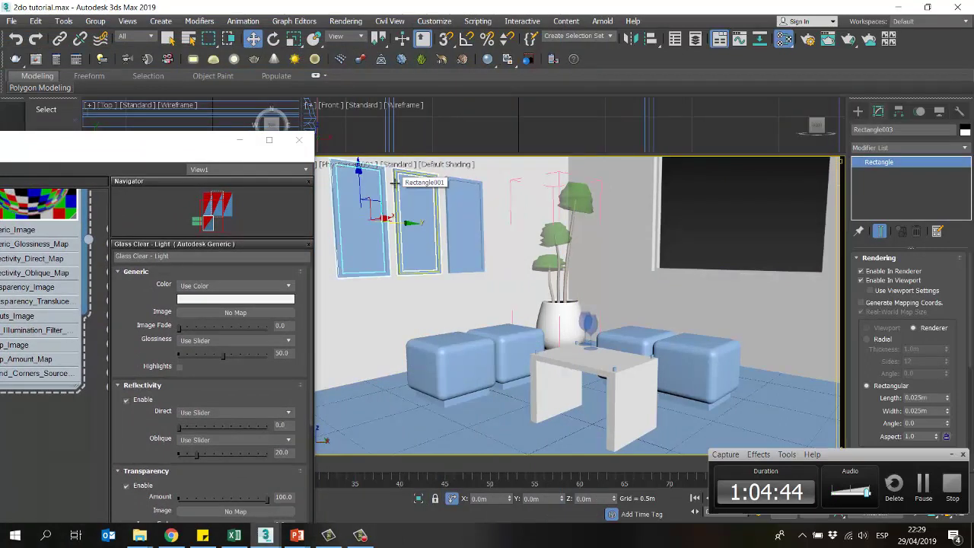
left_click(555, 352)
left_click(262, 146)
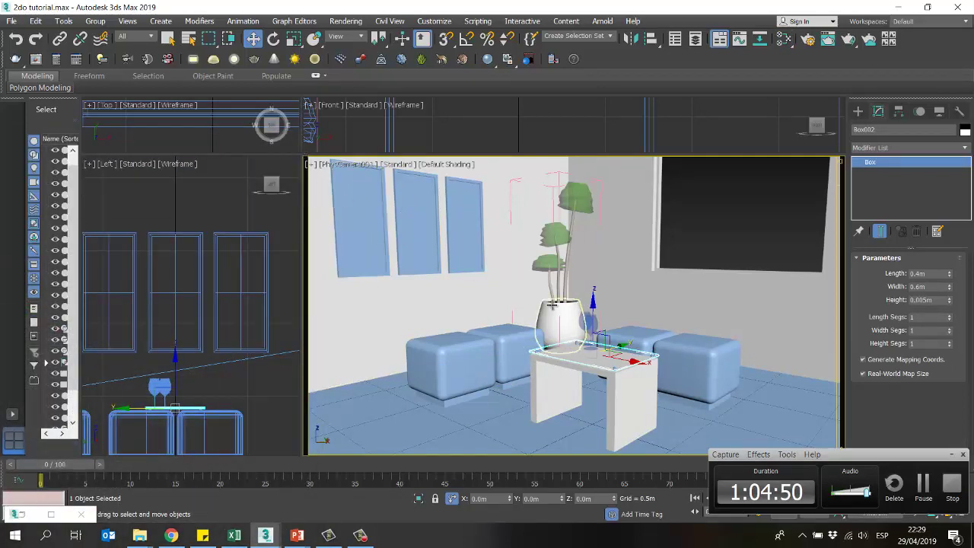
key("p")
scroll(605, 353, "up", 8)
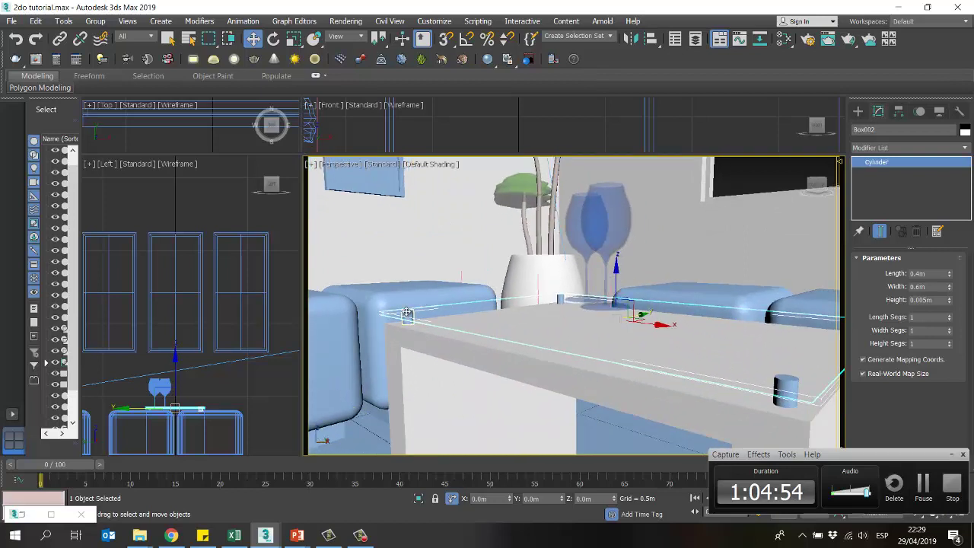
left_click(560, 297)
left_click(561, 297, "ctrl")
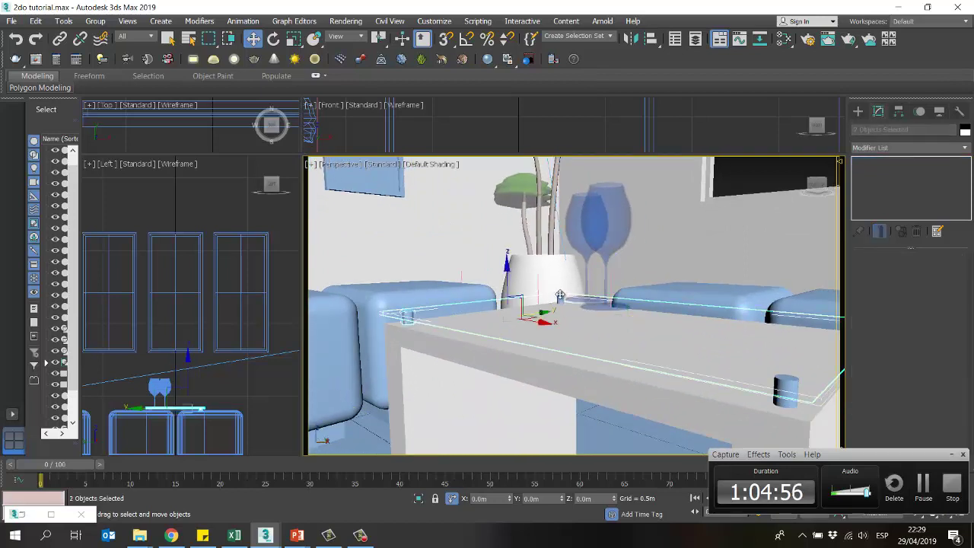
Step: Select the four small cylinders at the table's corners and assign them the Aluminum - Polished material
left_click(560, 299)
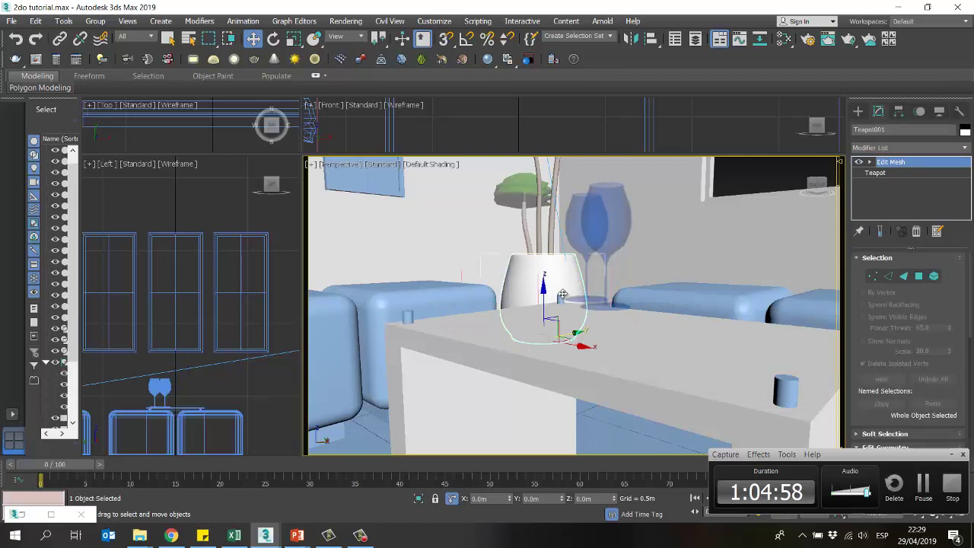
left_click(446, 321)
left_click(407, 315)
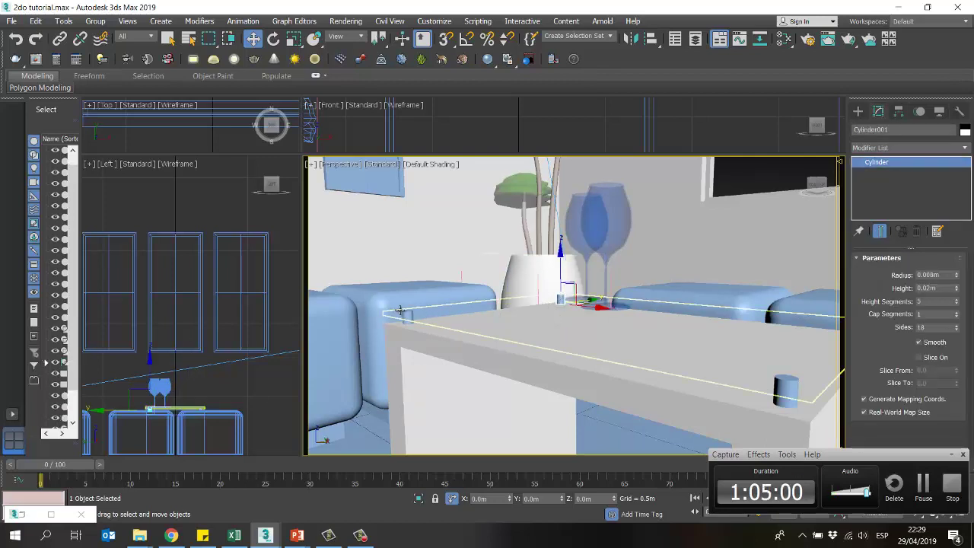
left_click(812, 321, "ctrl")
middle_click_drag(811, 332, 776, 318, "alt")
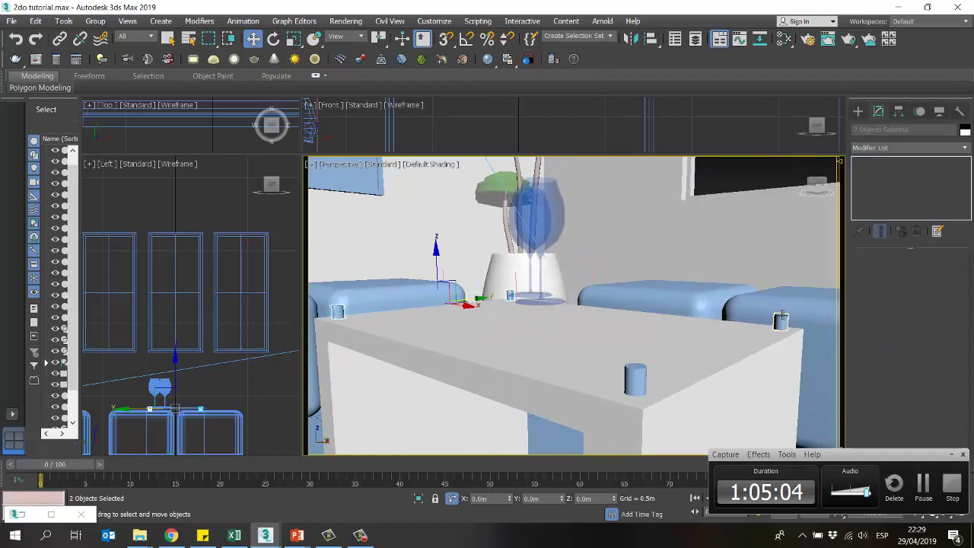
left_click(782, 315, "ctrl")
left_click(636, 373, "ctrl")
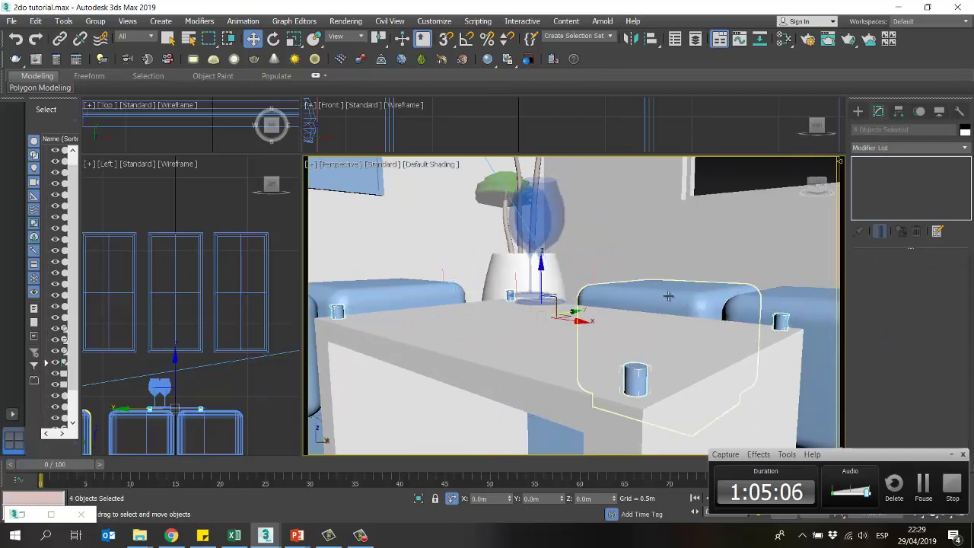
key("m")
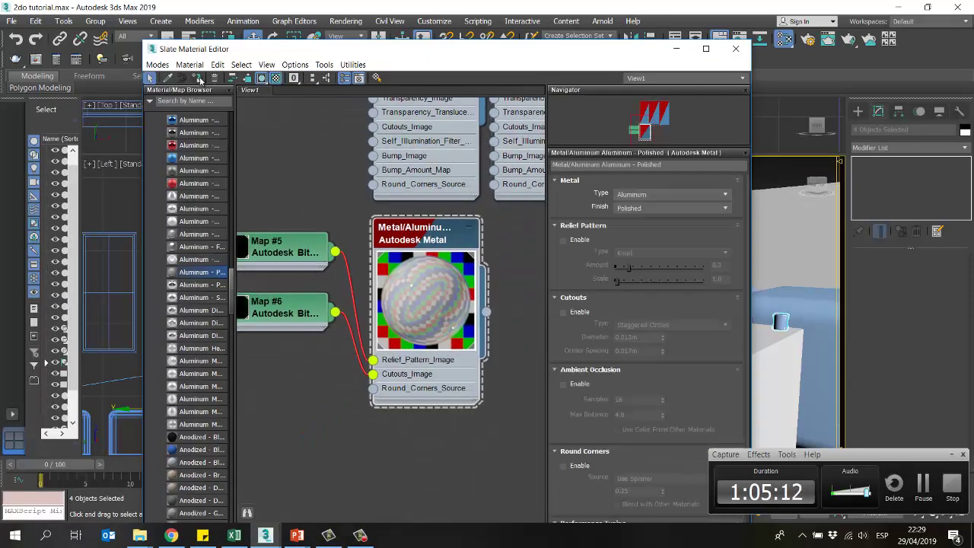
left_click(676, 51)
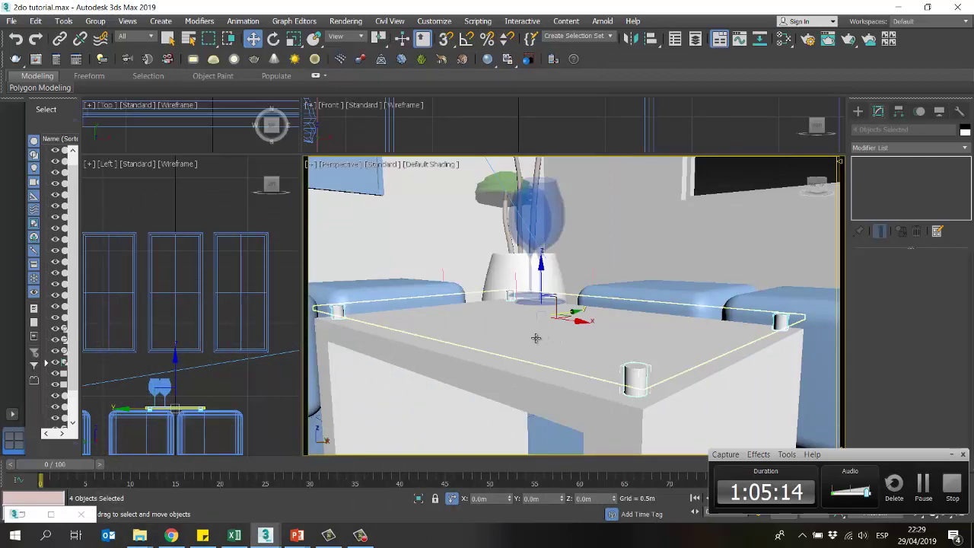
Step: Select the three picture frames on the wall and assign them the Aluminum - Polished material
scroll(569, 364, "down", 5)
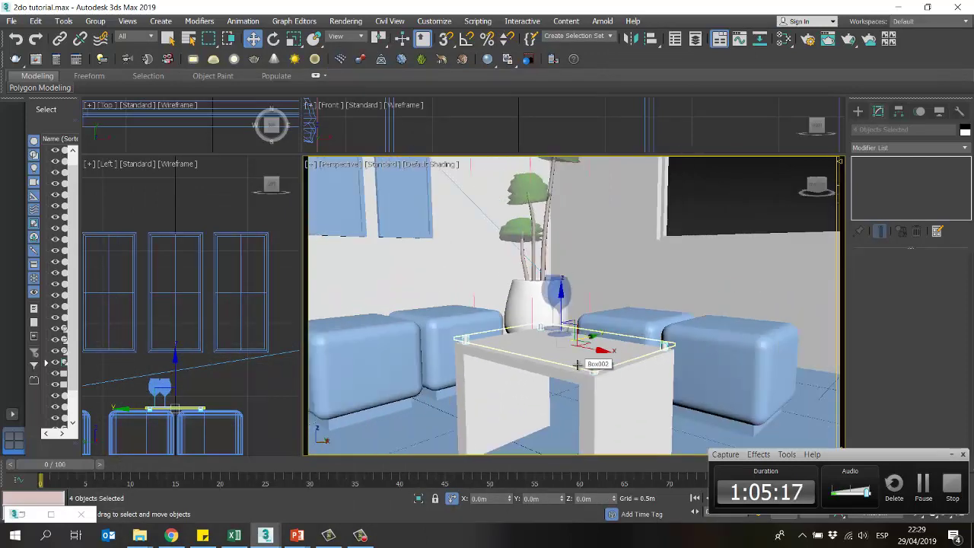
middle_click_drag(430, 323, 382, 207, "alt")
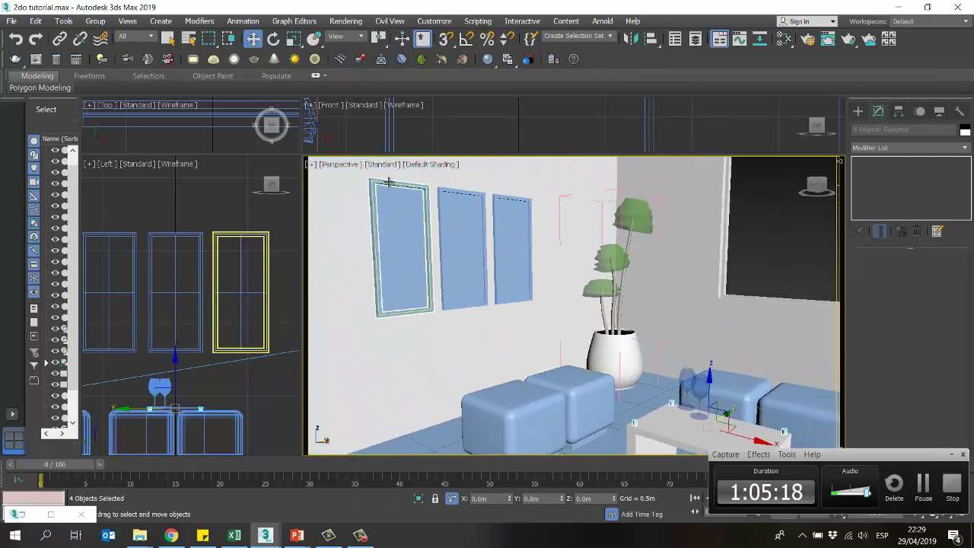
left_click(387, 211)
left_click(457, 188, "ctrl")
left_click(506, 200, "ctrl")
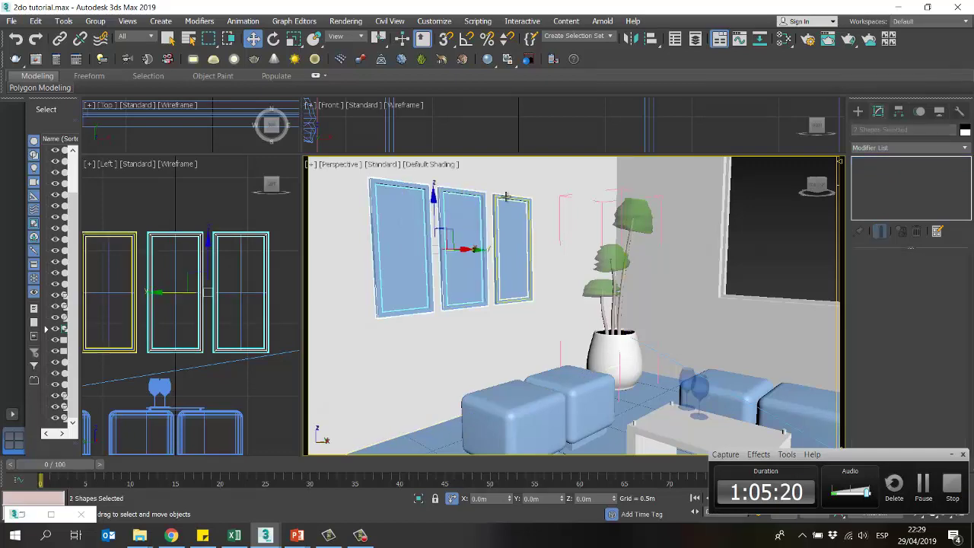
key("m")
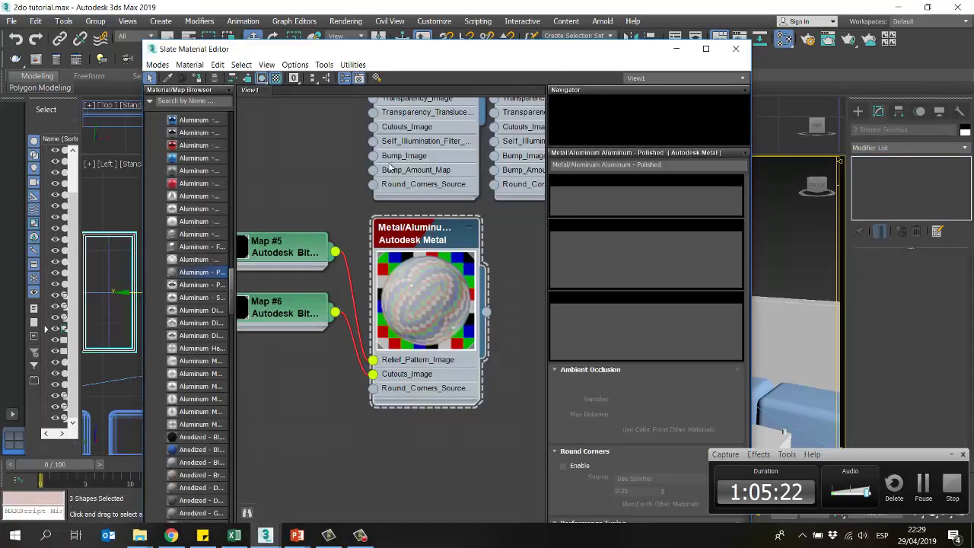
middle_click_drag(386, 153, 386, 315)
scroll(386, 315, "down", 1)
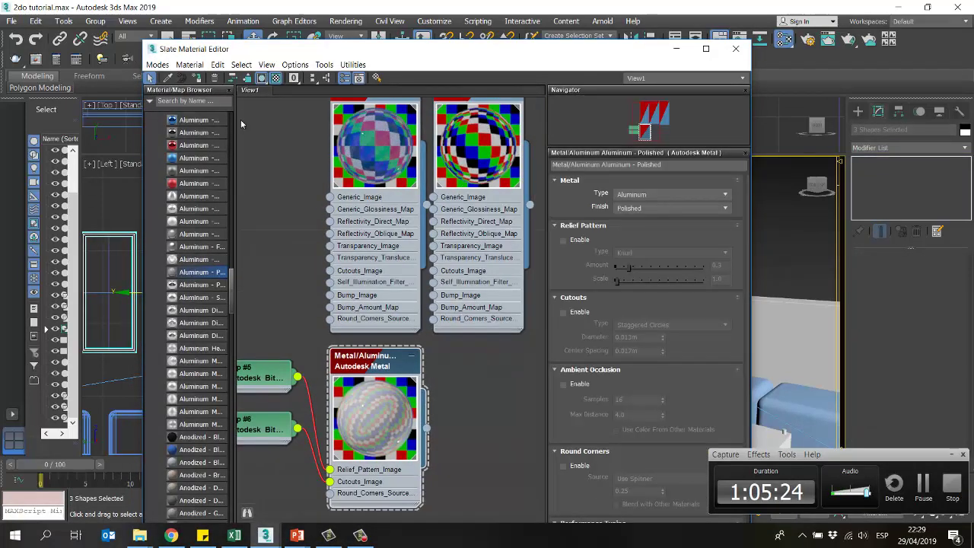
left_click(676, 48)
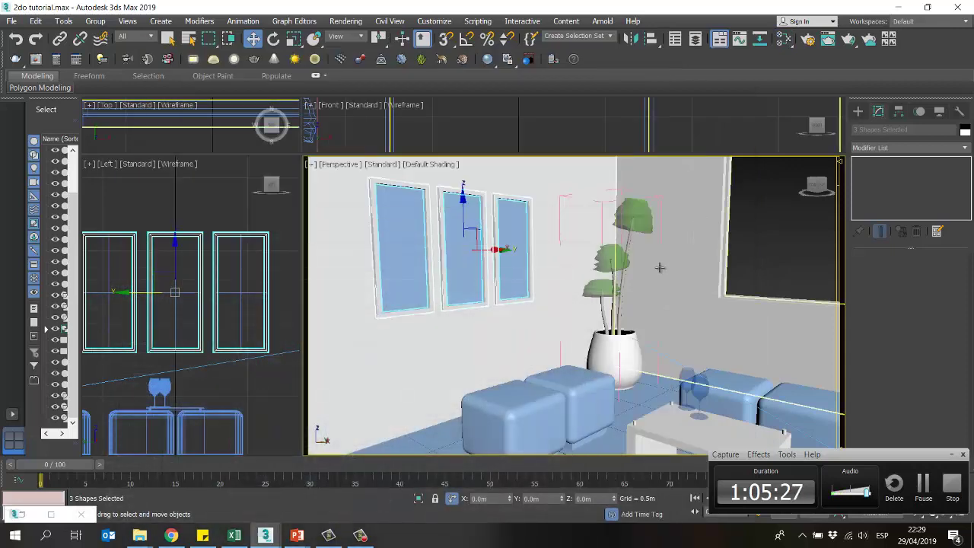
Step: Select the three picture planes inside the wall frames
left_click(456, 223)
left_click(457, 223, "ctrl")
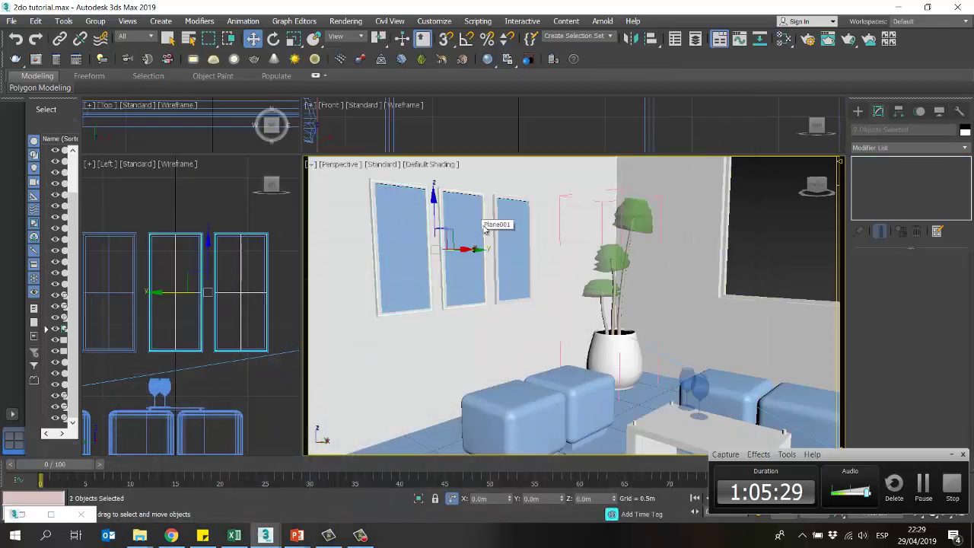
left_click(510, 229, "ctrl")
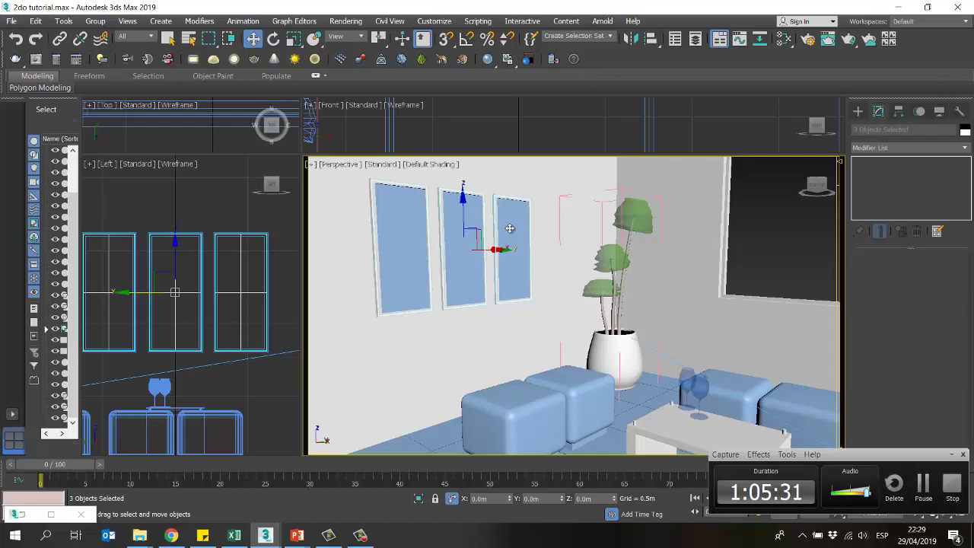
middle_click_drag(618, 325, 610, 350, "alt")
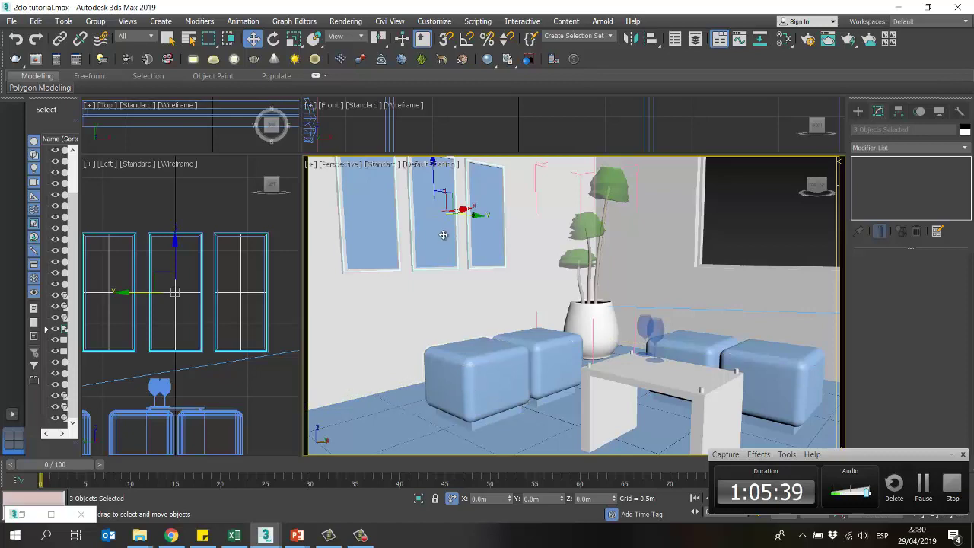
middle_click_drag(576, 246, 764, 242)
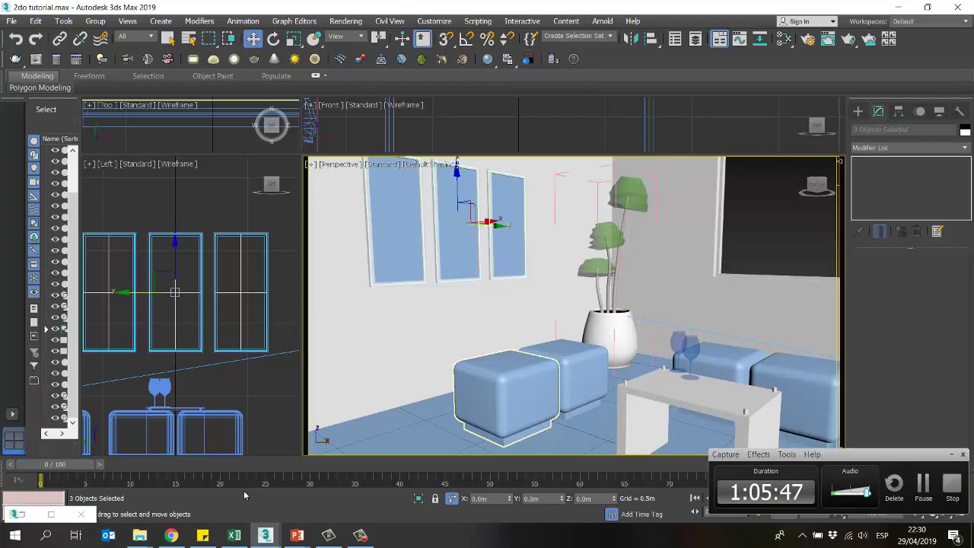
Step: Switch to File Explorer and look into the "alfombras telas vinil murales" folder of the "texturas e imagenes para renders" library
mouse_move(139, 536)
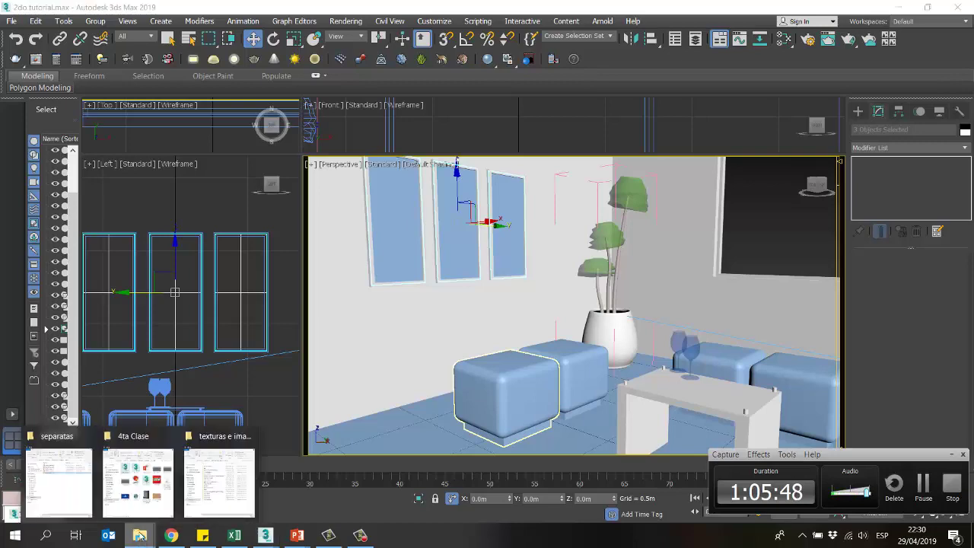
left_click(218, 470)
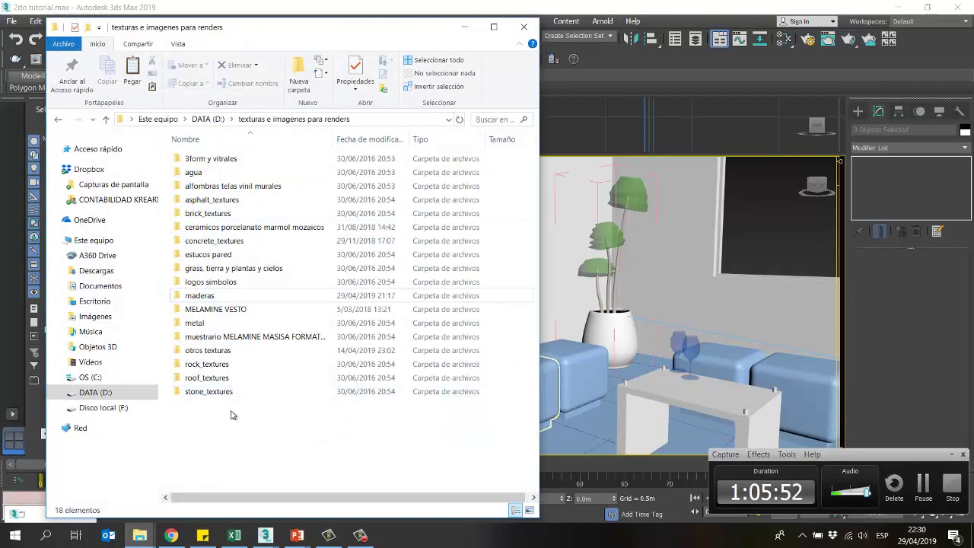
left_click_drag(277, 33, 241, 24)
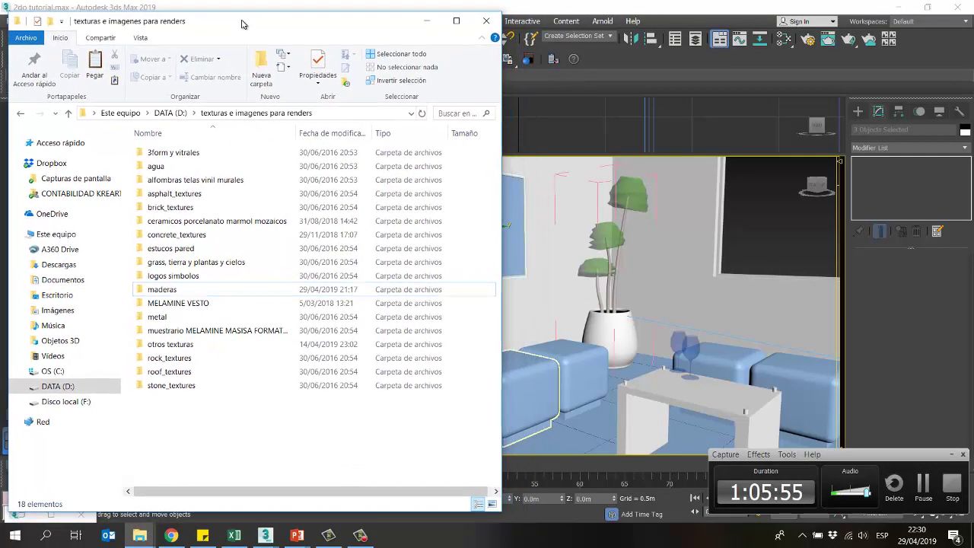
double_click(180, 182)
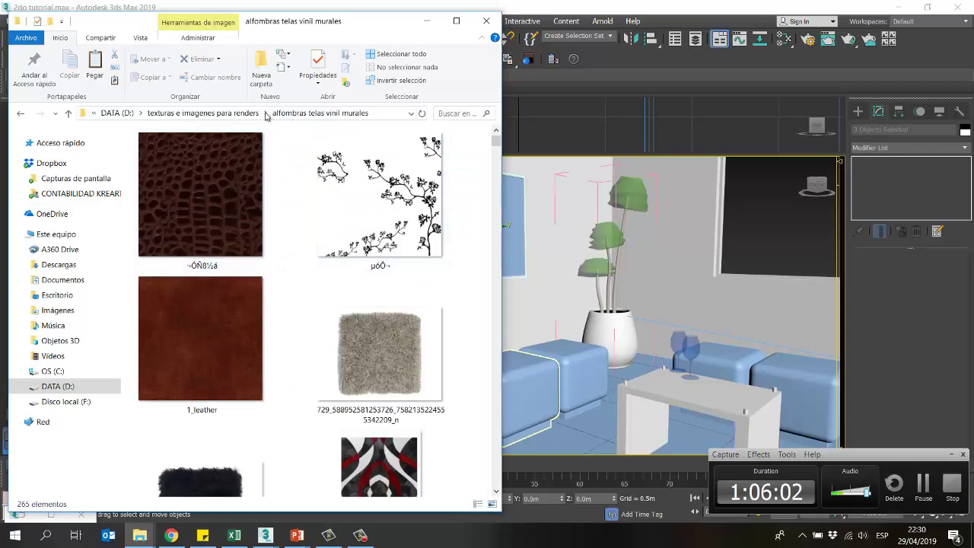
left_click(228, 113)
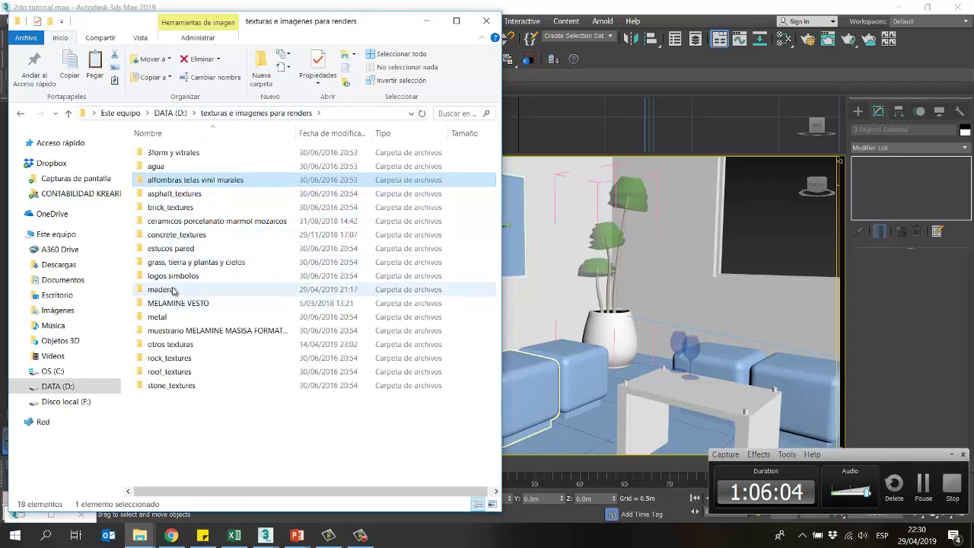
Step: Browse the wood texture images in the "maderas" folder and return to the "texturas e imagenes para renders" folder
double_click(174, 290)
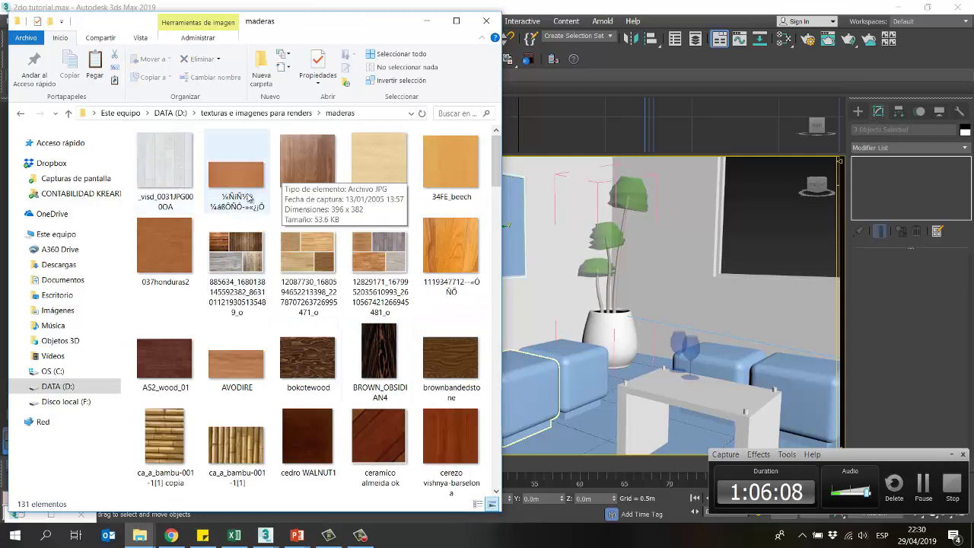
scroll(292, 365, "down", 10)
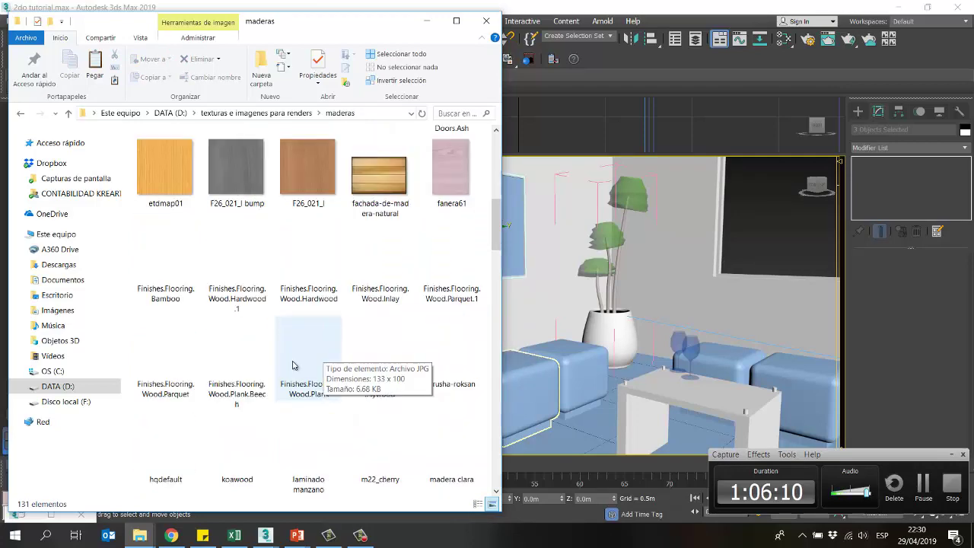
left_click(385, 336)
left_click(453, 337)
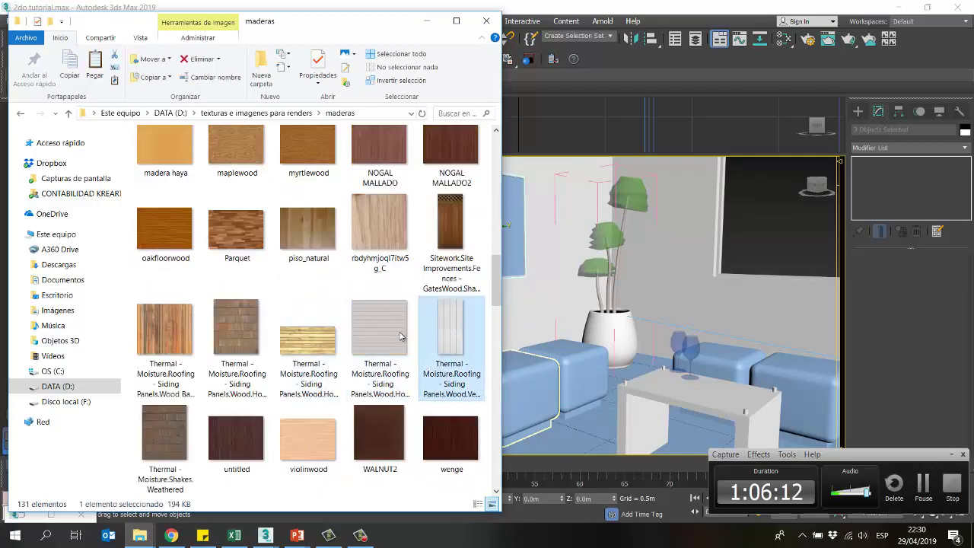
scroll(307, 365, "down", 10)
scroll(307, 365, "down", 1)
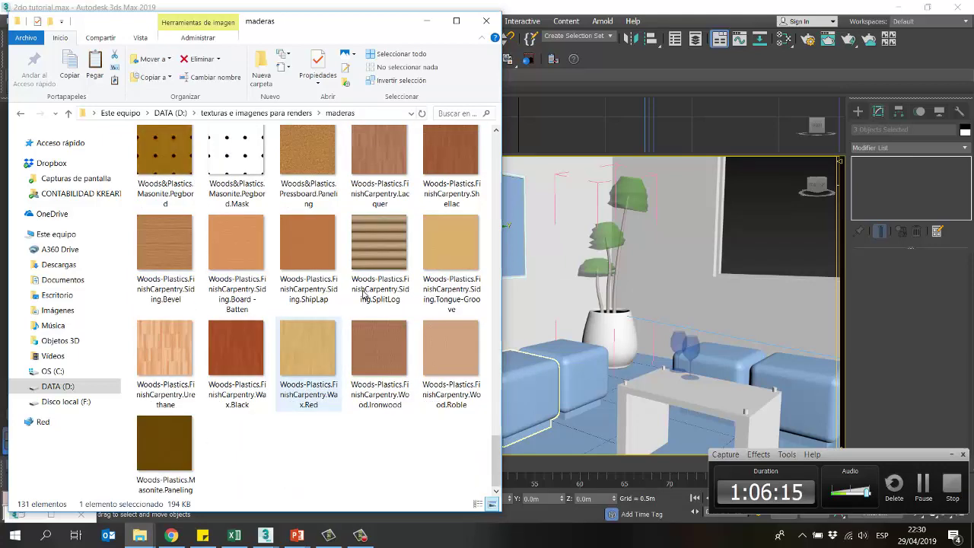
left_click(380, 247)
scroll(202, 321, "up", 3)
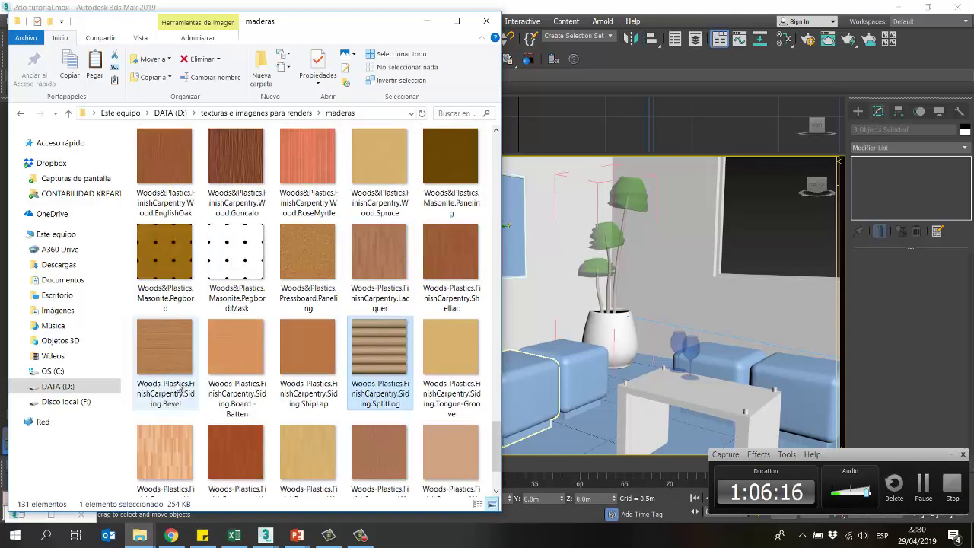
scroll(175, 437, "up", 5)
left_click(256, 231)
scroll(255, 230, "up", 5)
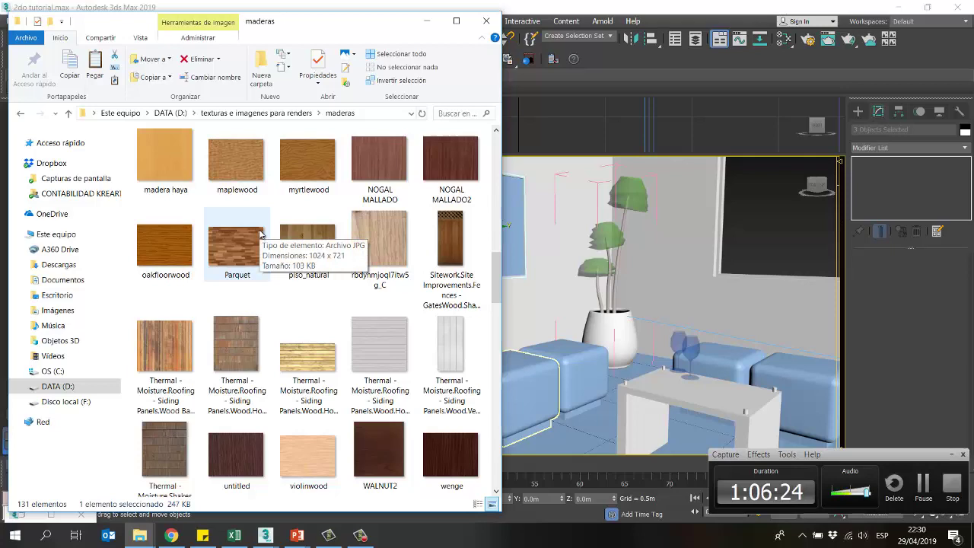
scroll(266, 240, "up", 5)
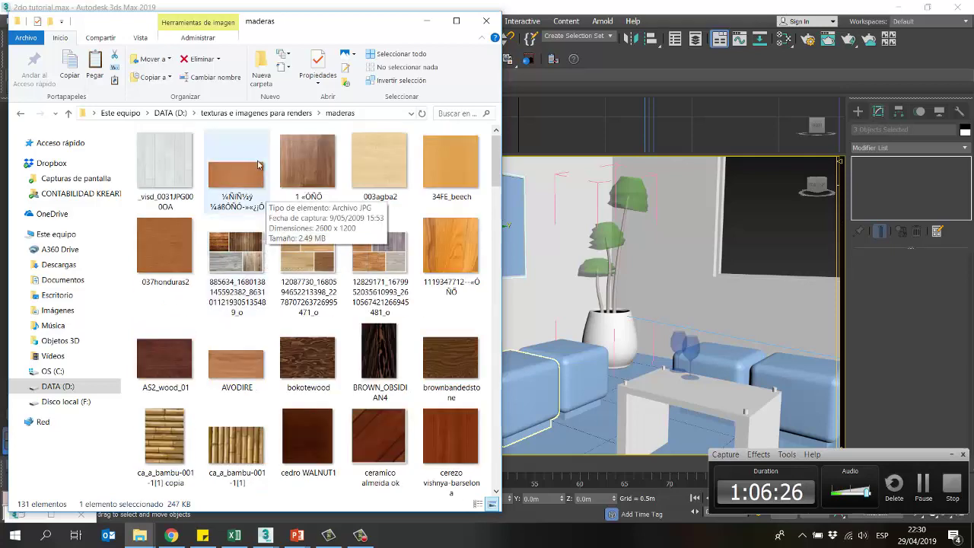
left_click(256, 112)
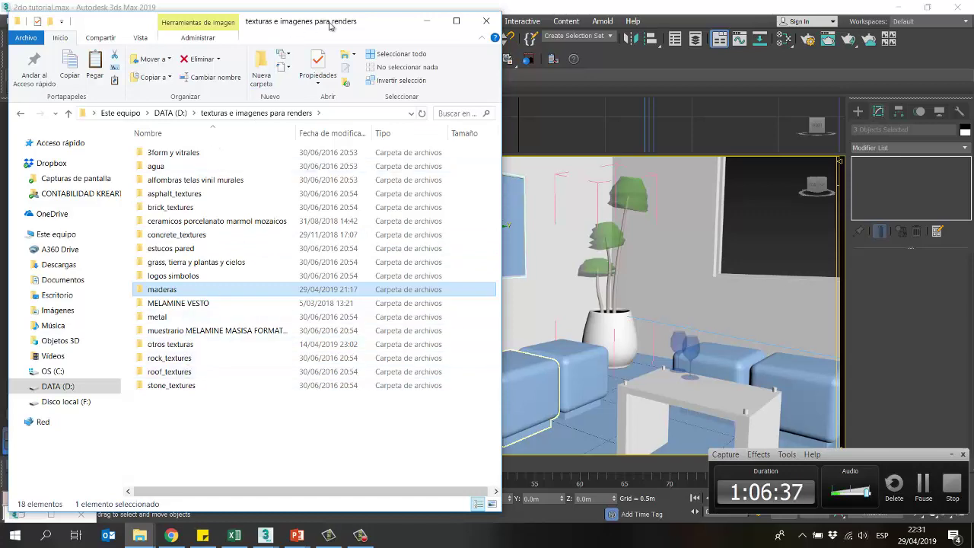
Step: Switch back to 3ds Max, inspect the wall, ottoman, floor and first picture plane by selecting each, and clear the selection
left_click(427, 21)
left_click(373, 349)
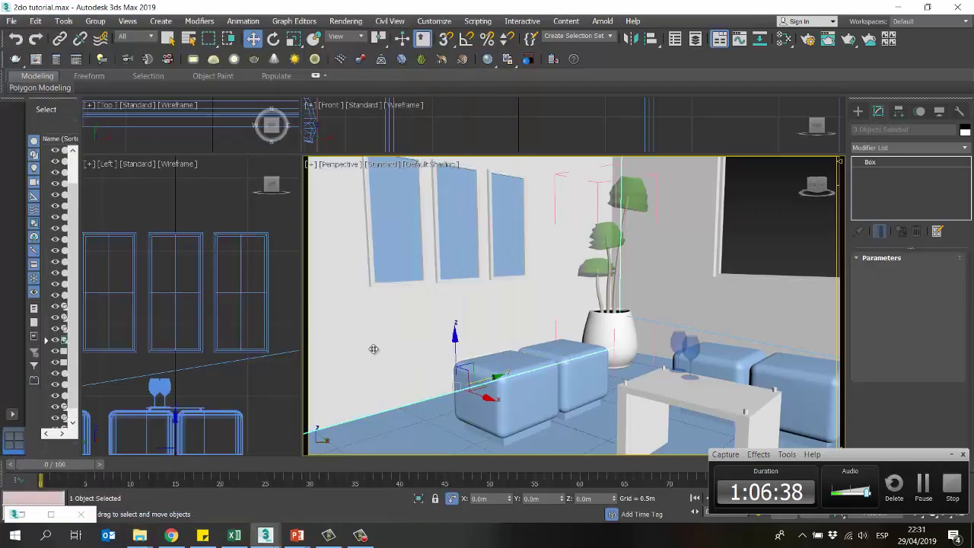
left_click(512, 396)
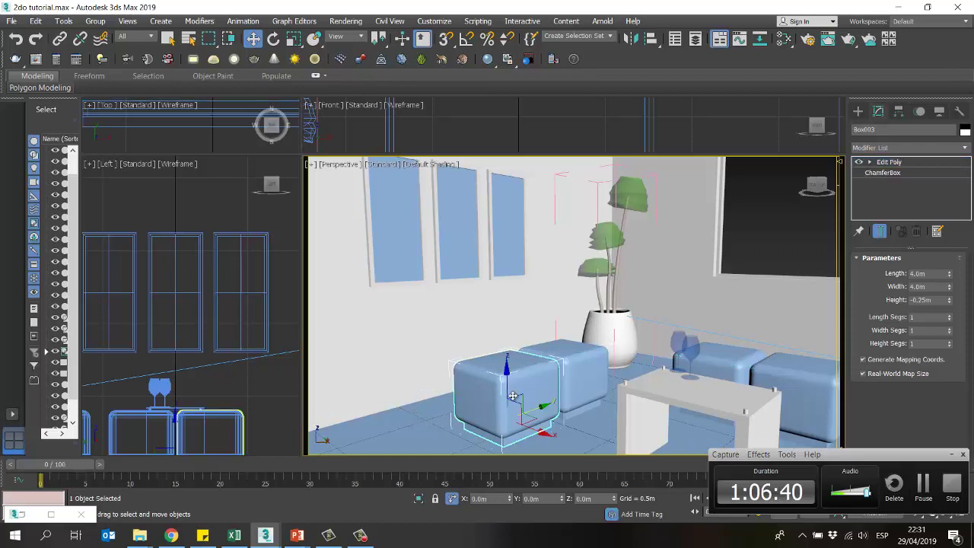
left_click(420, 425)
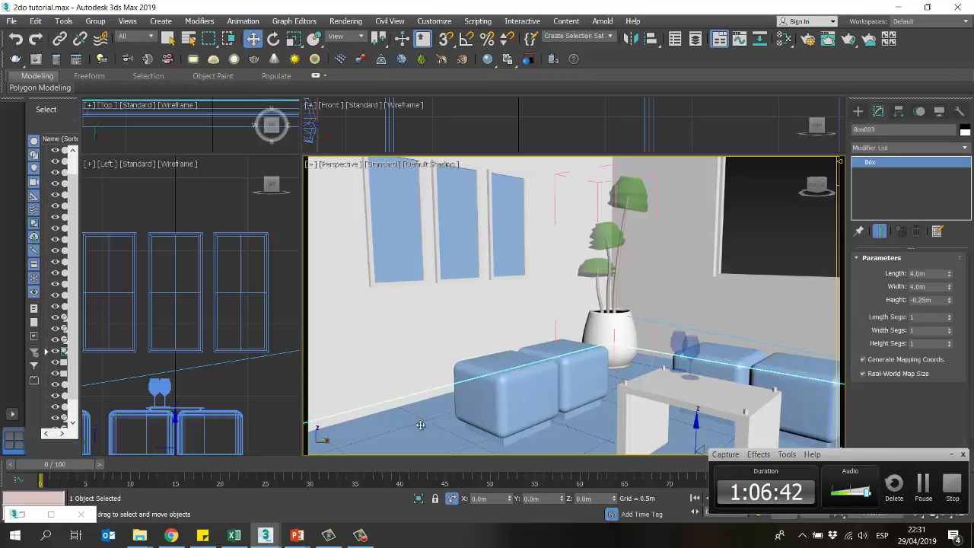
left_click(410, 226)
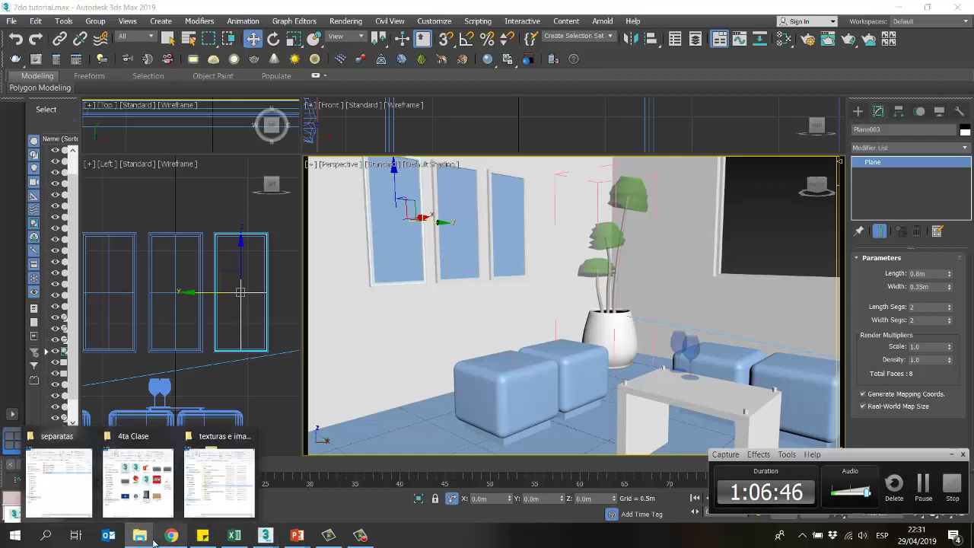
key("ctrl+d")
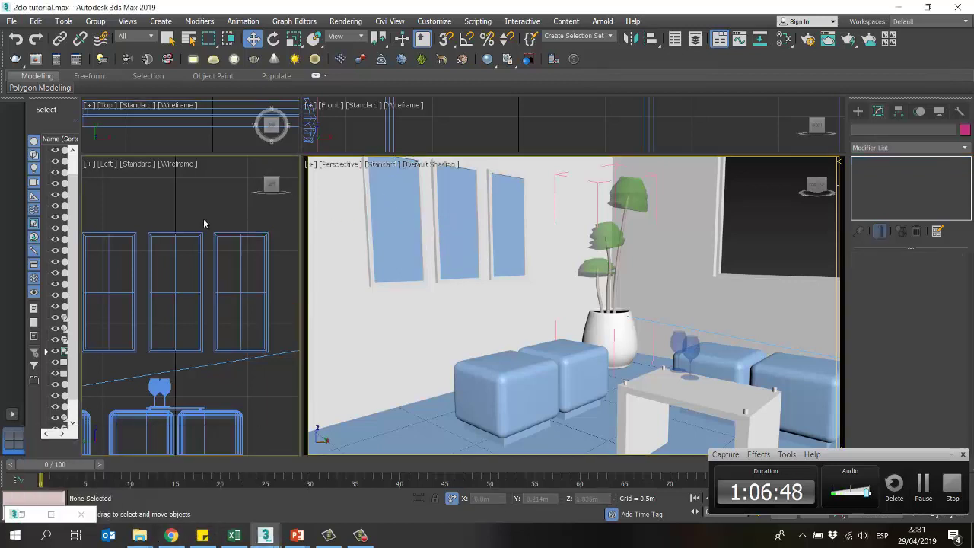
Step: Switch to File Explorer, open the "maderas" folder and browse its wood texture images
mouse_move(139, 534)
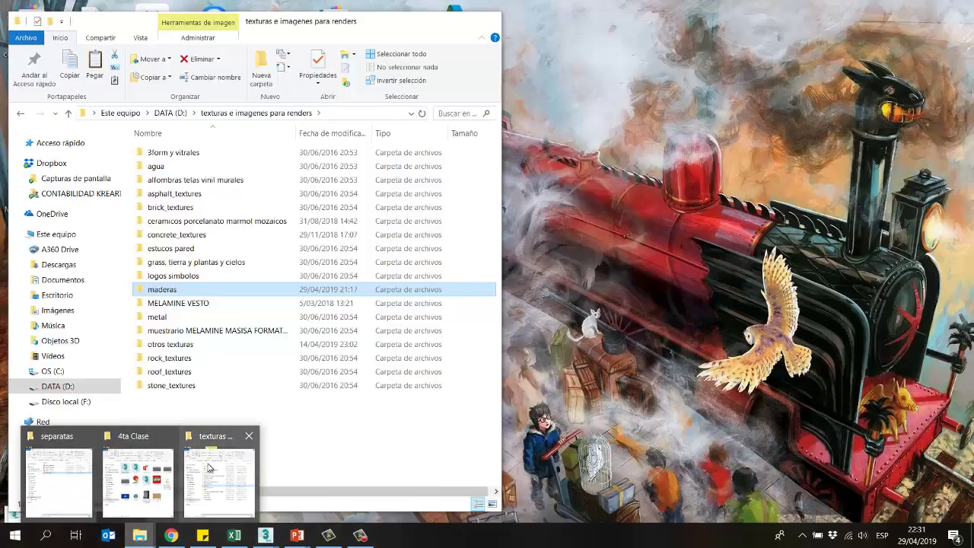
left_click(209, 468)
double_click(174, 289)
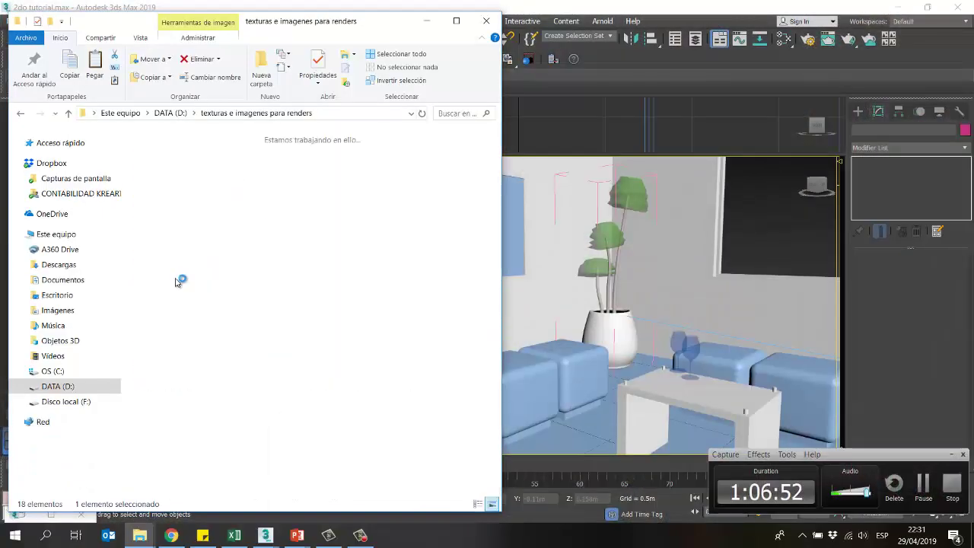
scroll(370, 321, "down", 20)
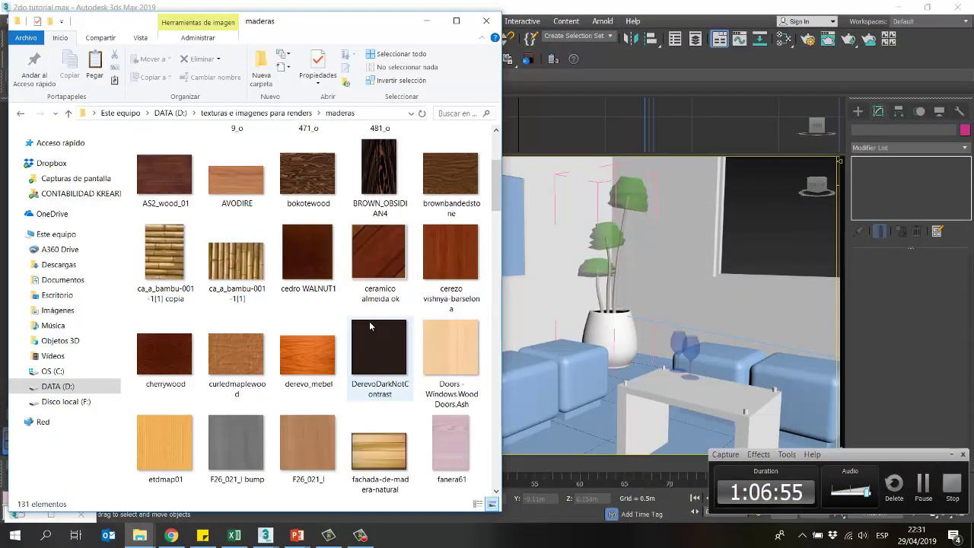
scroll(367, 369, "up", 10)
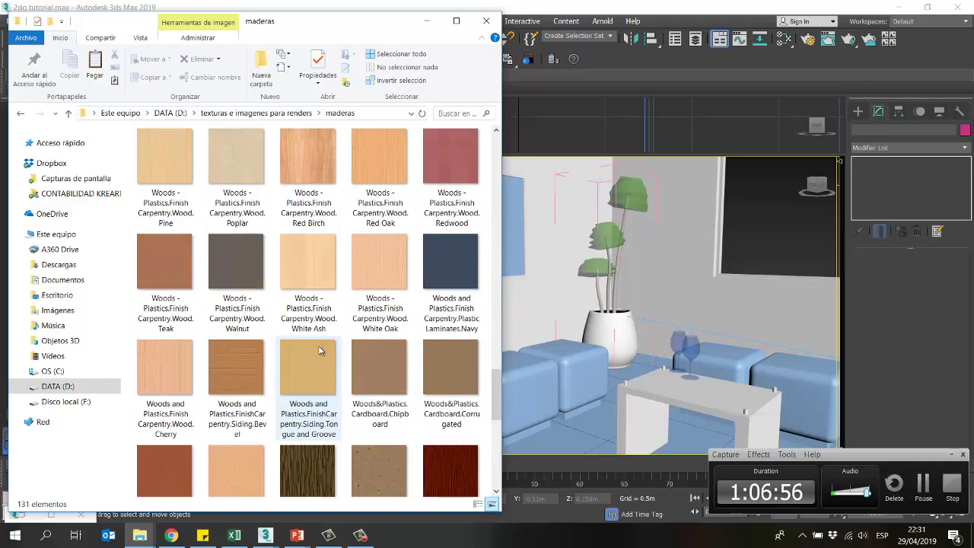
scroll(320, 350, "down", 5)
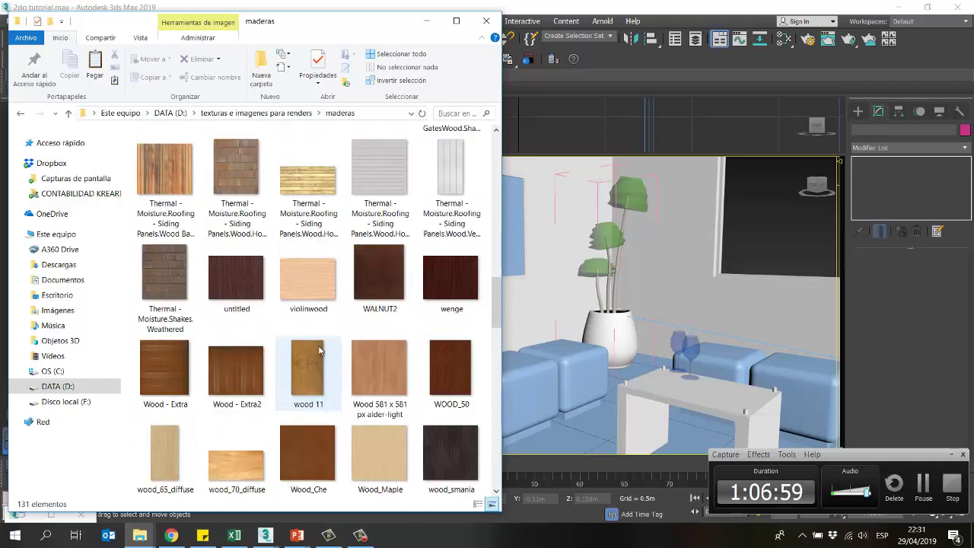
scroll(319, 349, "up", 10)
scroll(318, 346, "up", 3)
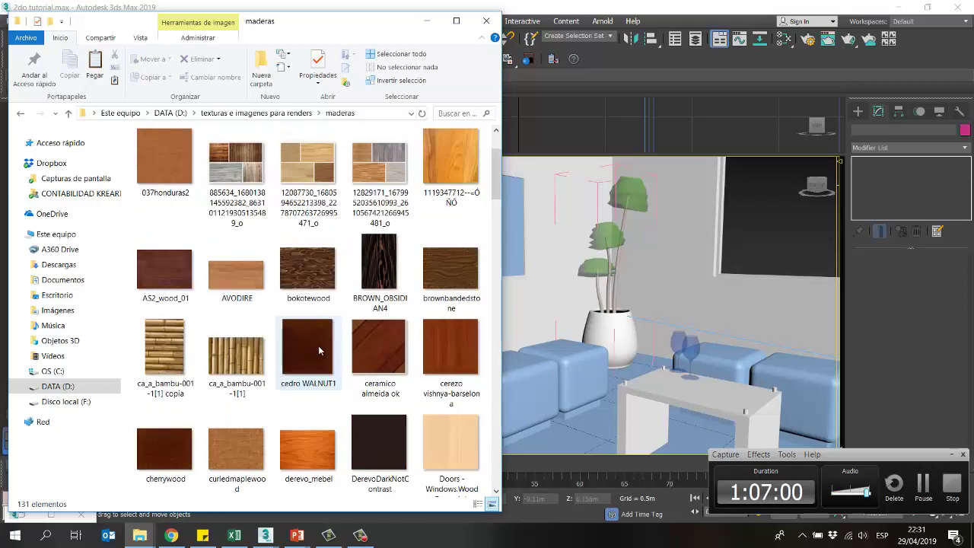
Step: Preview the plank collage image whose name starts with 12829171 and the images following it, and close the viewer
left_click(324, 182)
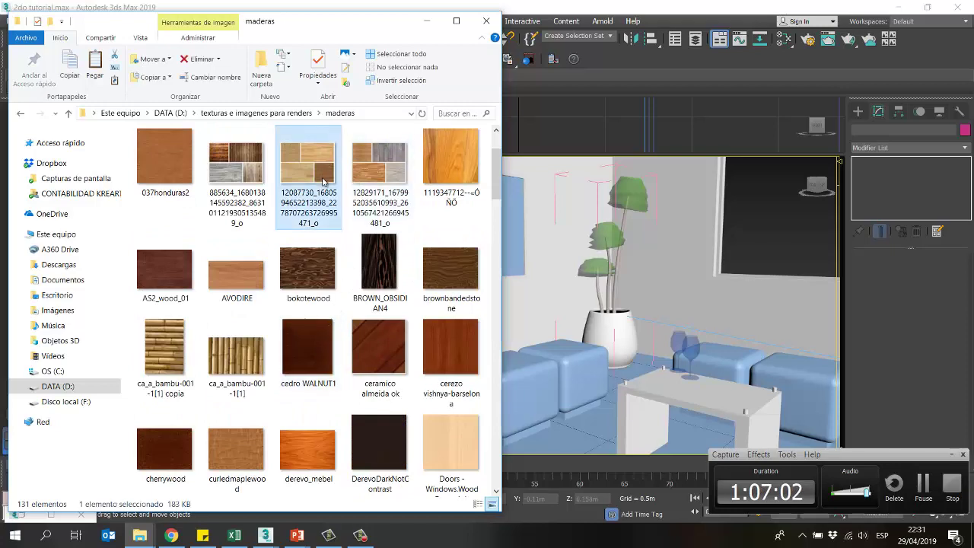
left_click(382, 165)
double_click(383, 165)
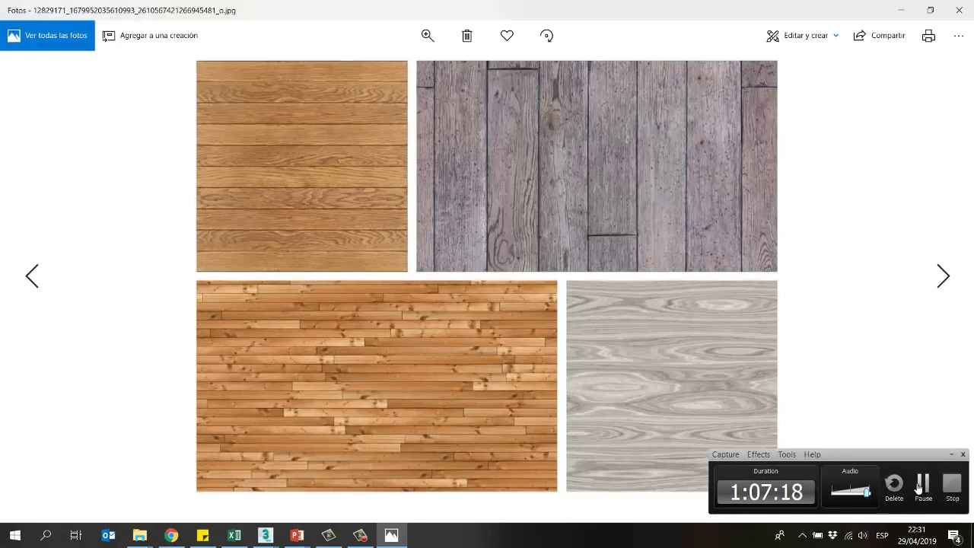
left_click(360, 536)
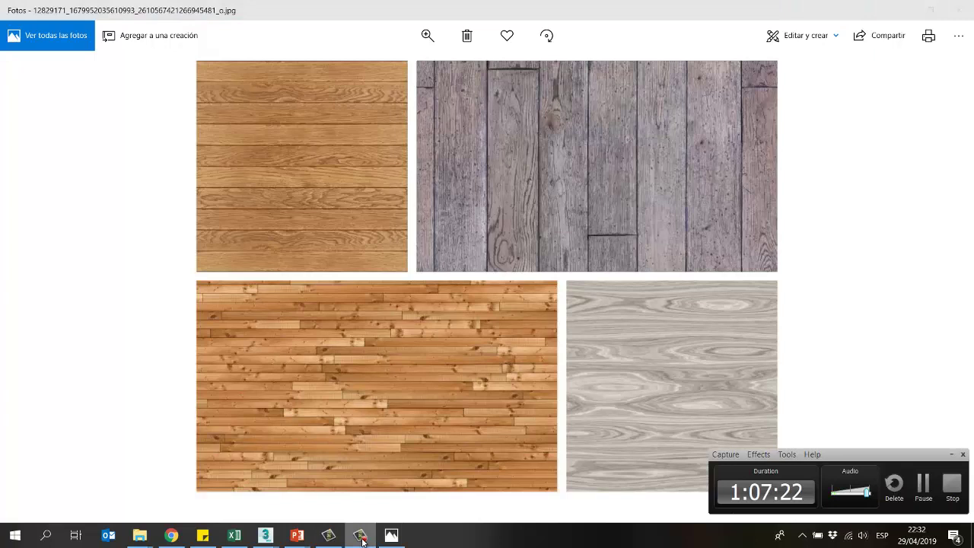
left_click(361, 538)
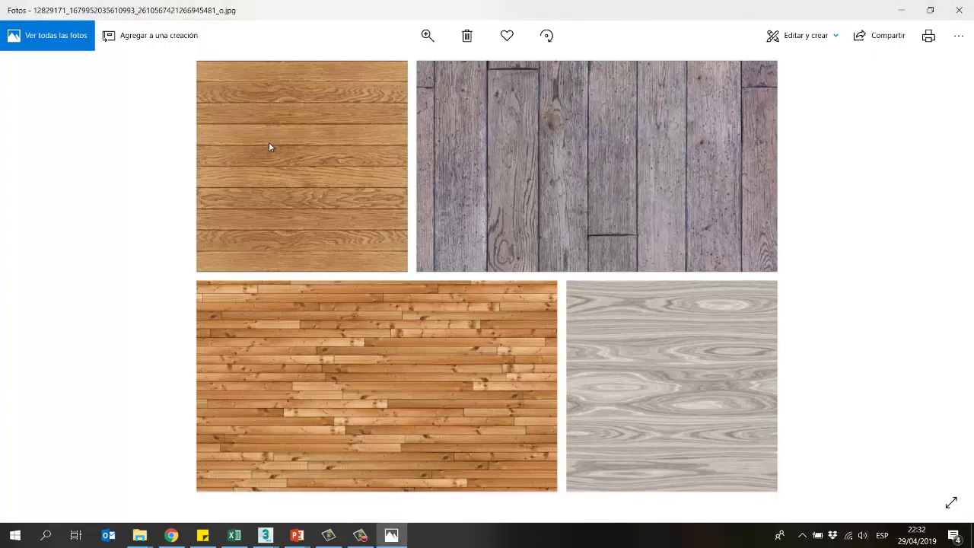
key("Right")
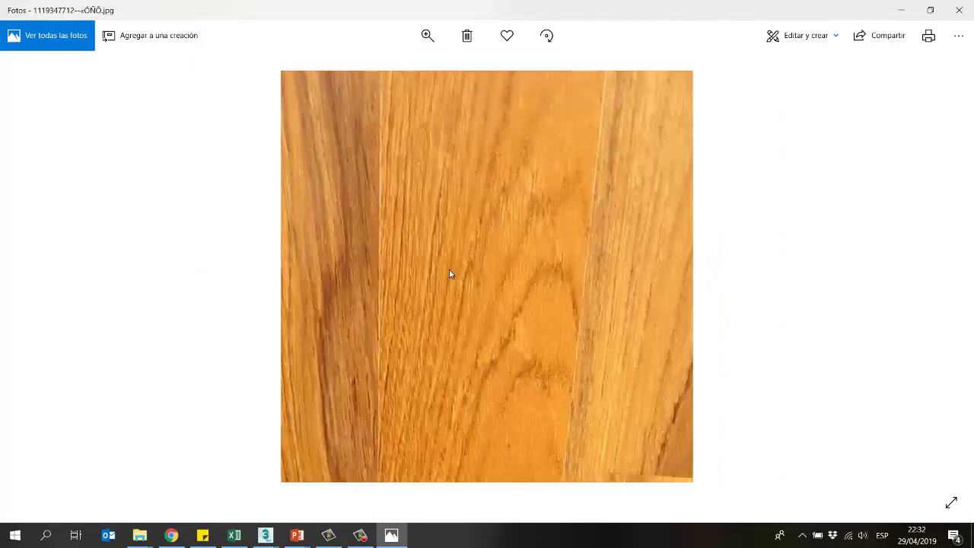
key("Right")
key("Left")
left_click(959, 10)
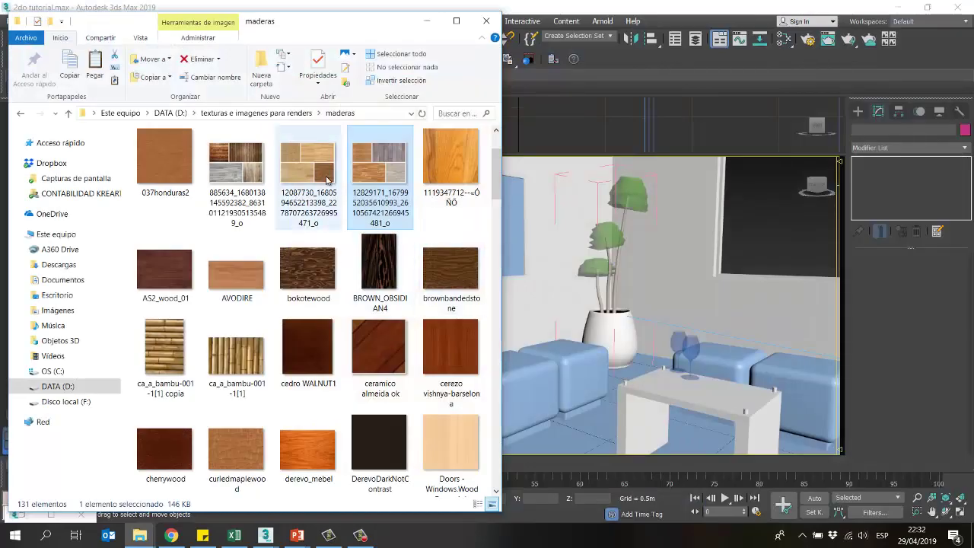
Step: Preview the wood floor collage whose name starts with 12087730, close it, and move the File Explorer window aside
left_click(323, 163)
double_click(310, 151)
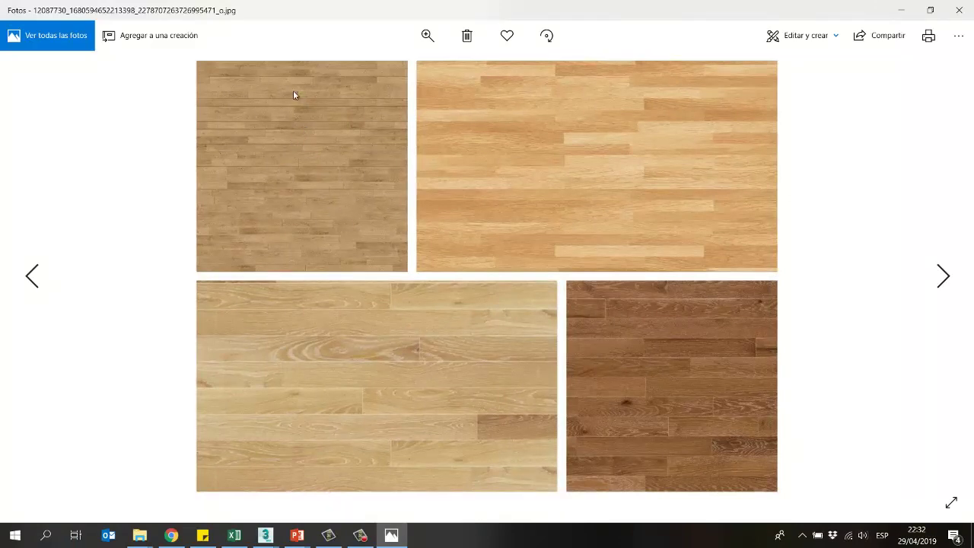
left_click(965, 9)
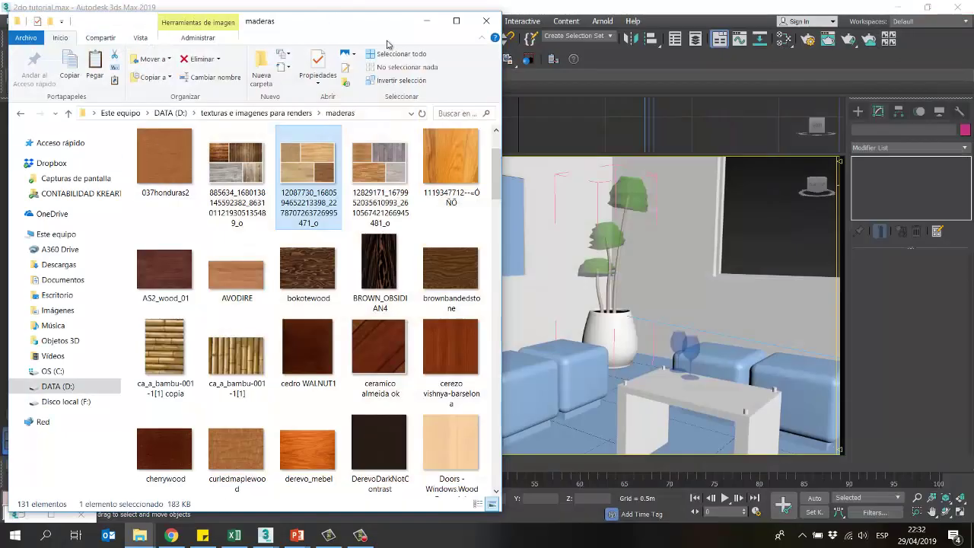
left_click_drag(387, 44, 798, 25)
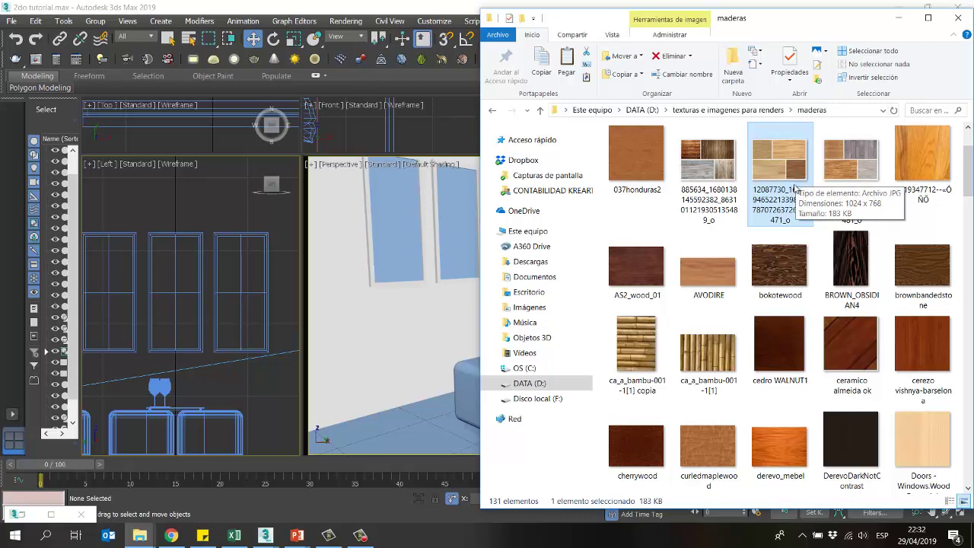
Step: Copy the wood floor collage image whose name starts with 12087730 from the "maderas" folder
left_click(777, 165)
right_click(780, 167)
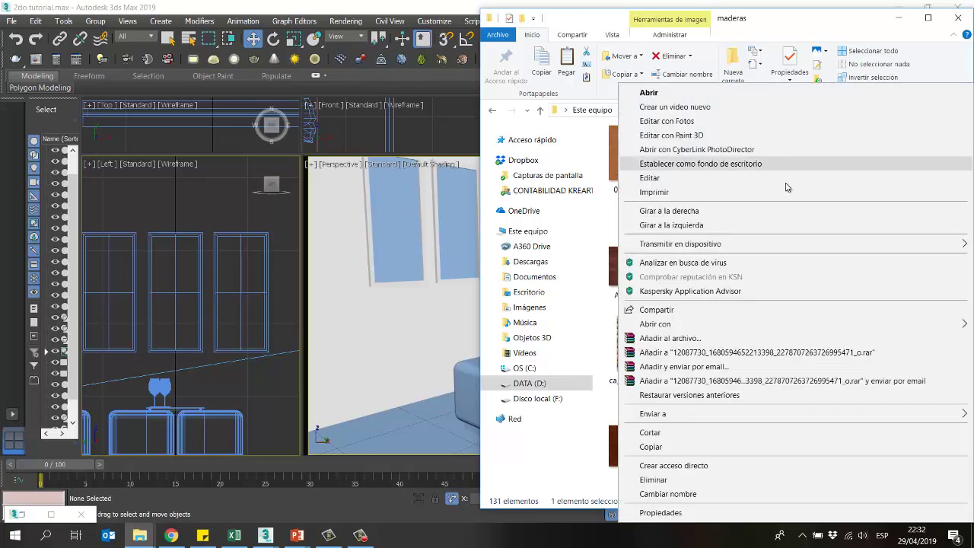
left_click(654, 447)
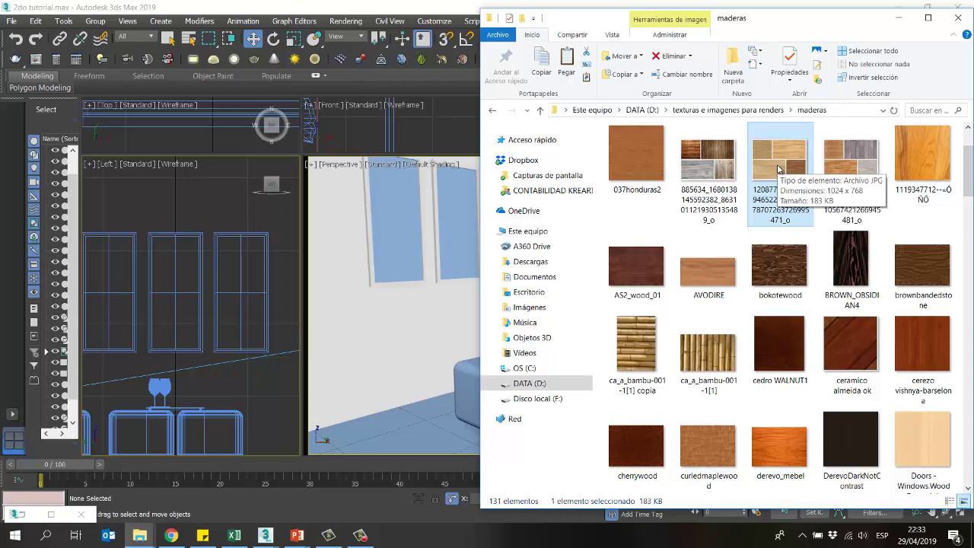
Step: Bring up the "separatas" File Explorer window, look into its parent folder "2_3dMax", and minimize the window
left_click(139, 535)
mouse_move(69, 481)
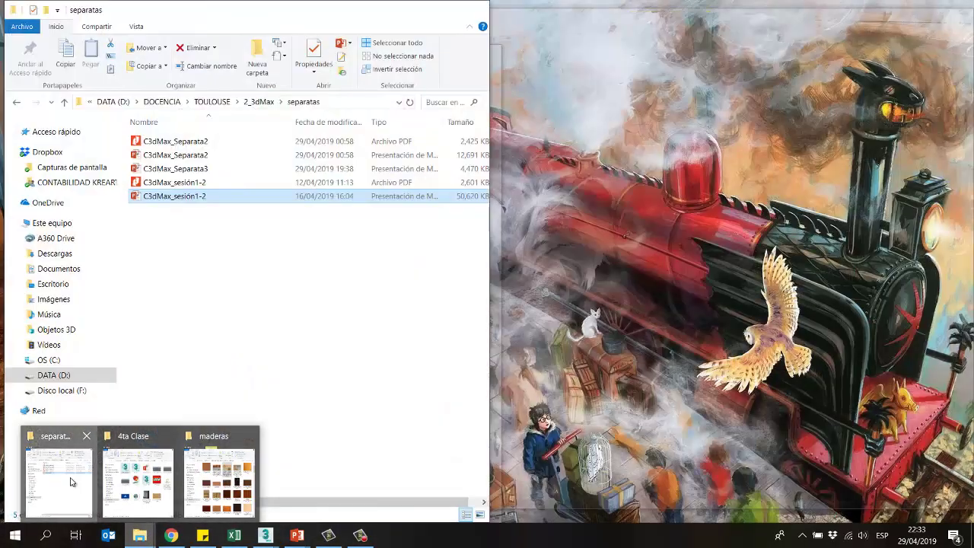
left_click(70, 481)
left_click(251, 101)
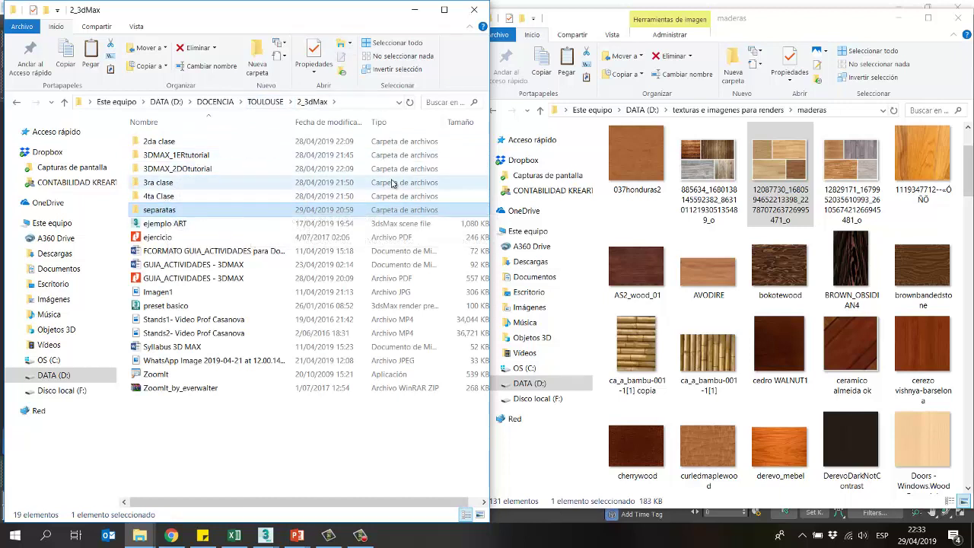
left_click(413, 9)
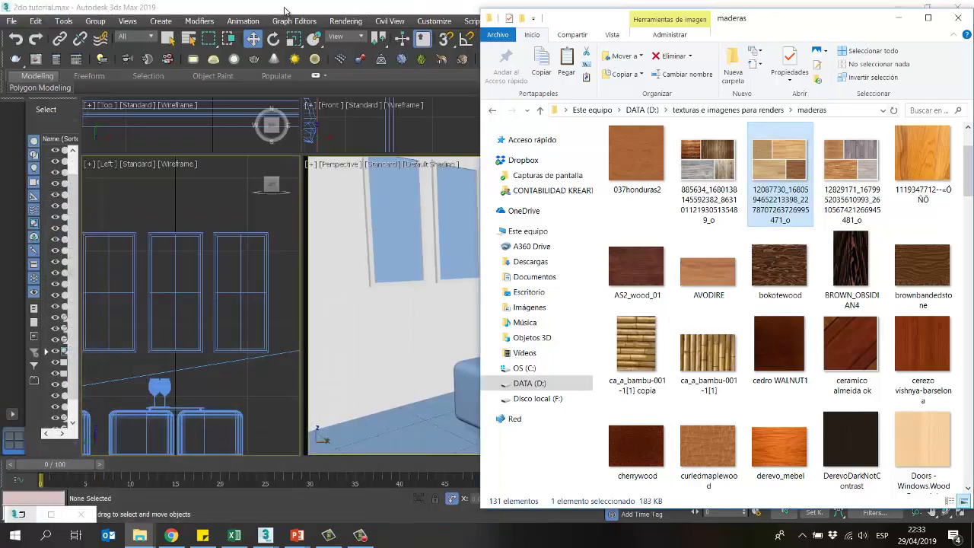
Step: Switch to 3ds Max, start saving the scene as a new file, and browse to DATA (D:) > DOCENCIA > TOULOUSE > 2_3dMax
left_click(140, 17)
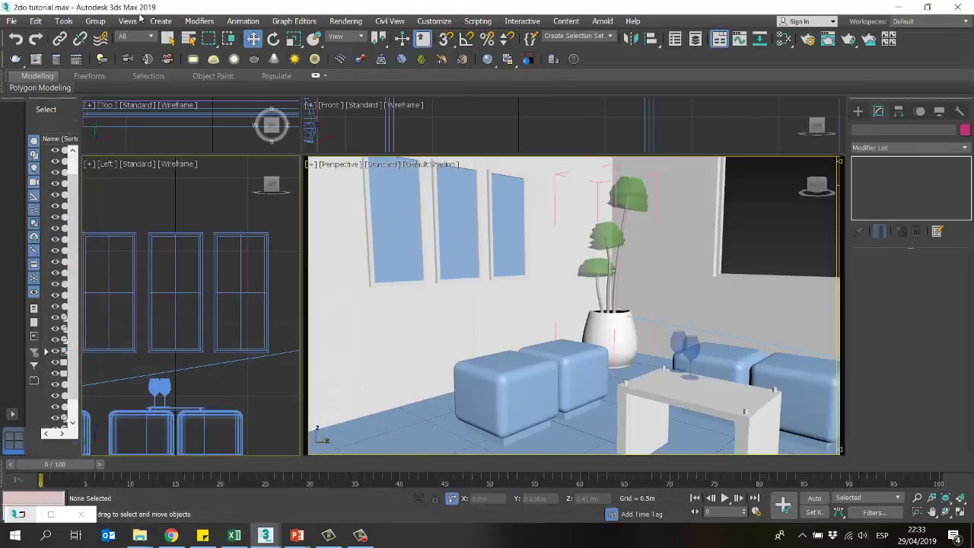
left_click(11, 21)
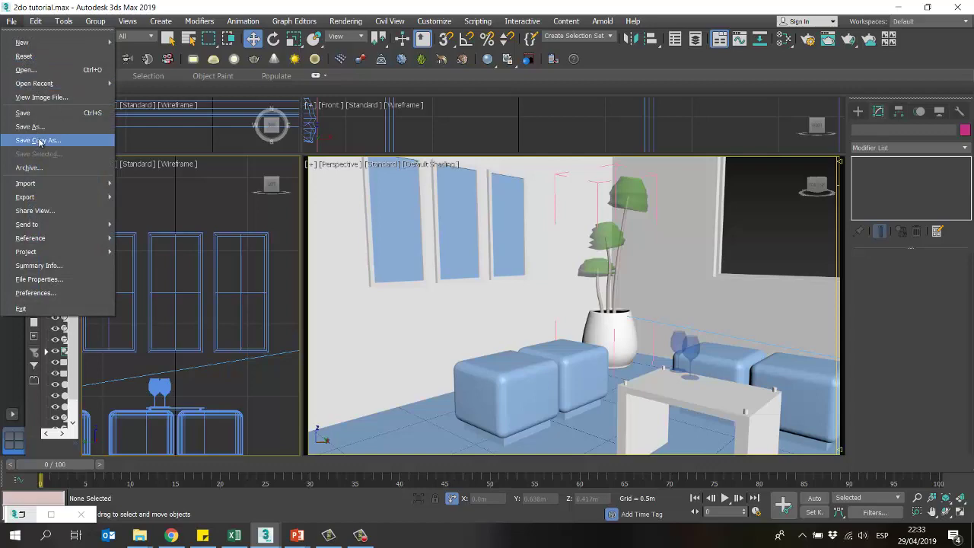
left_click(39, 140)
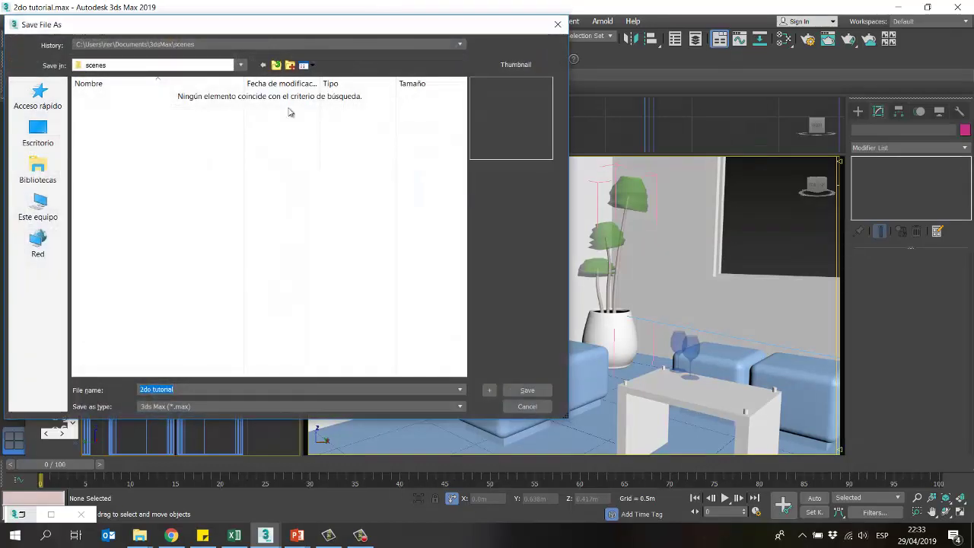
left_click(34, 221)
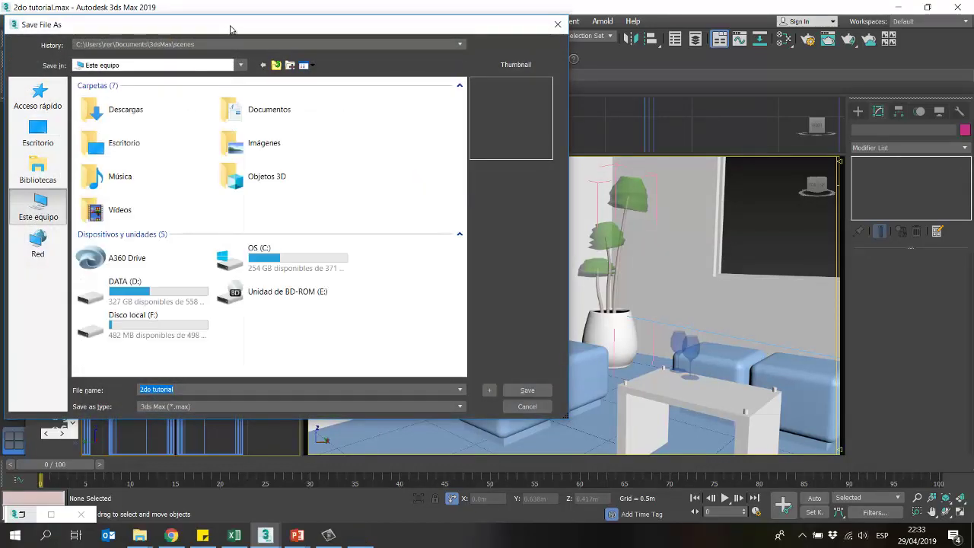
left_click_drag(230, 29, 411, 41)
double_click(355, 301)
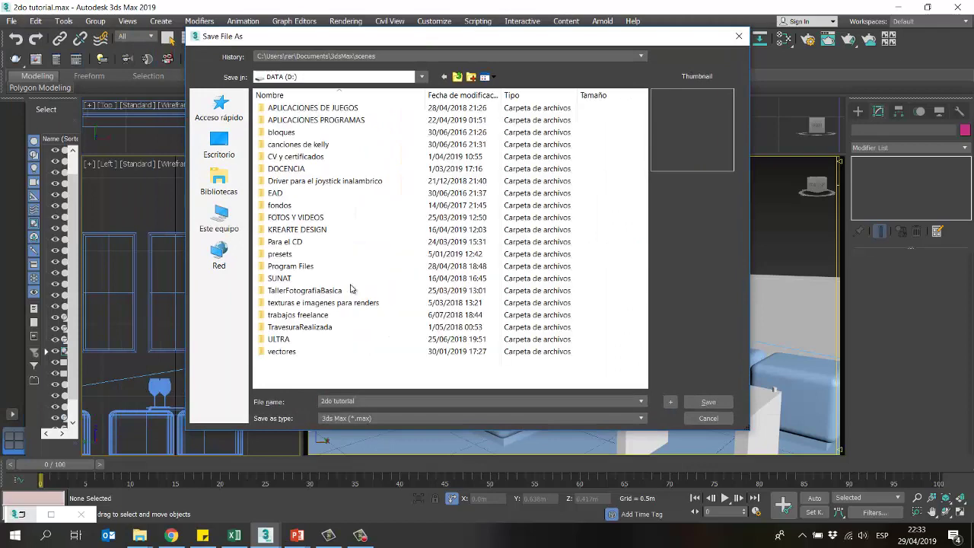
double_click(286, 168)
double_click(287, 119)
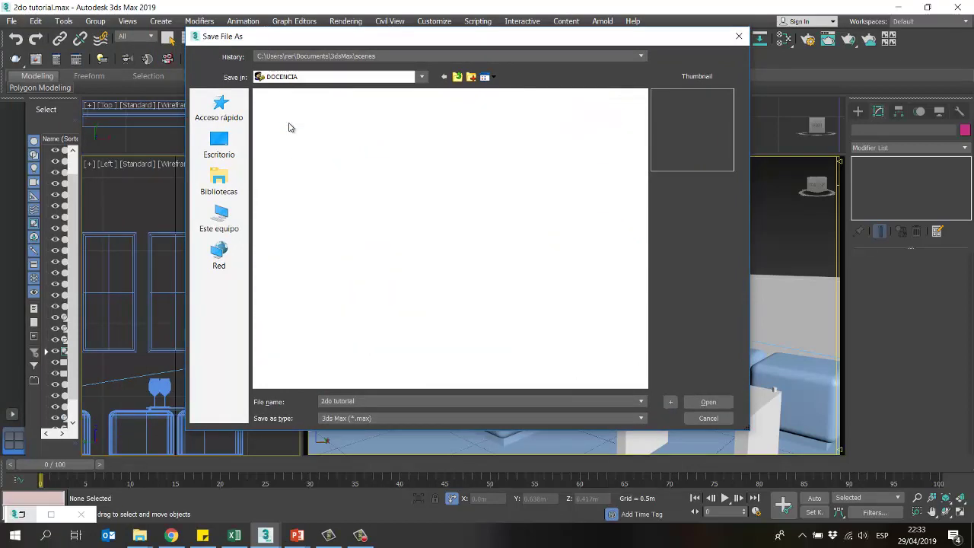
double_click(293, 120)
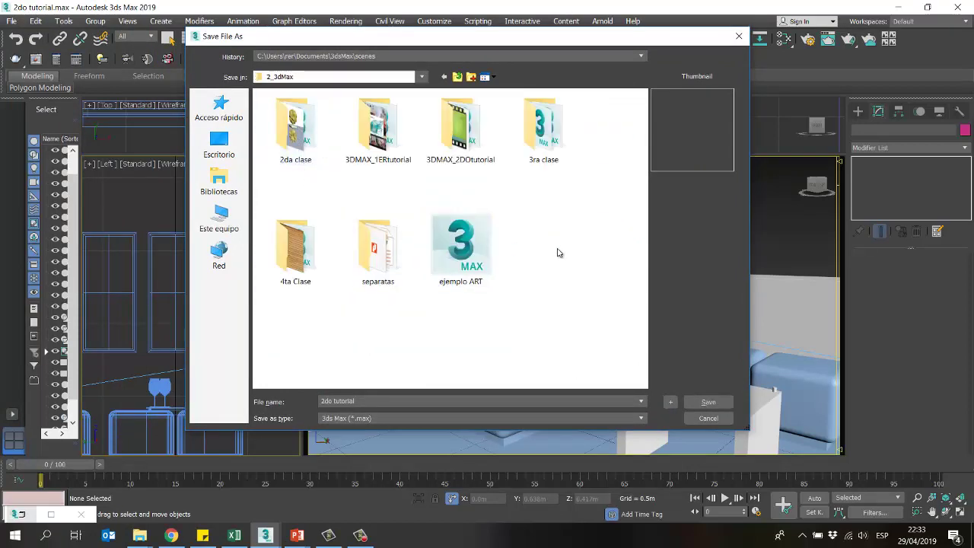
Step: Create a new folder named "3DMAX_3ERtutorial" inside "2_3dMax" from the save dialog
right_click(542, 214)
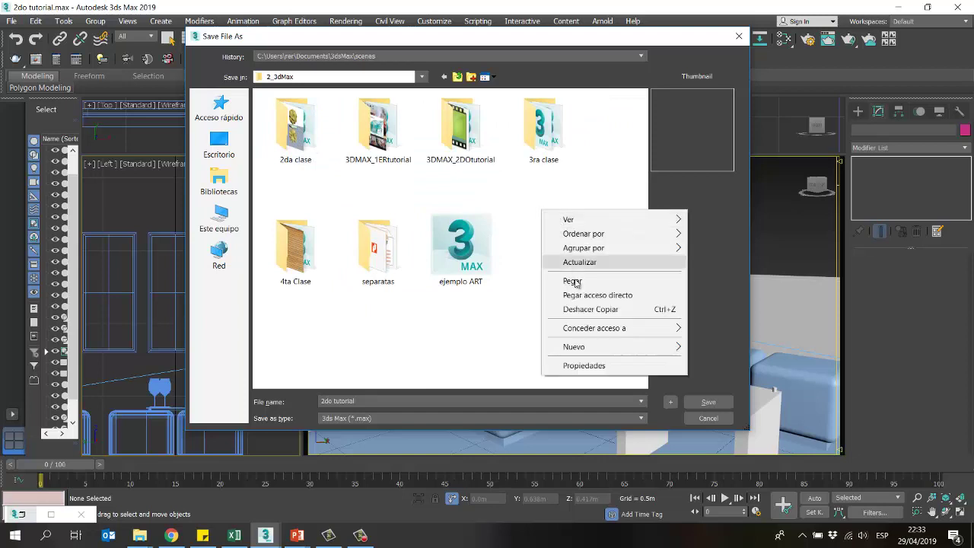
mouse_move(662, 350)
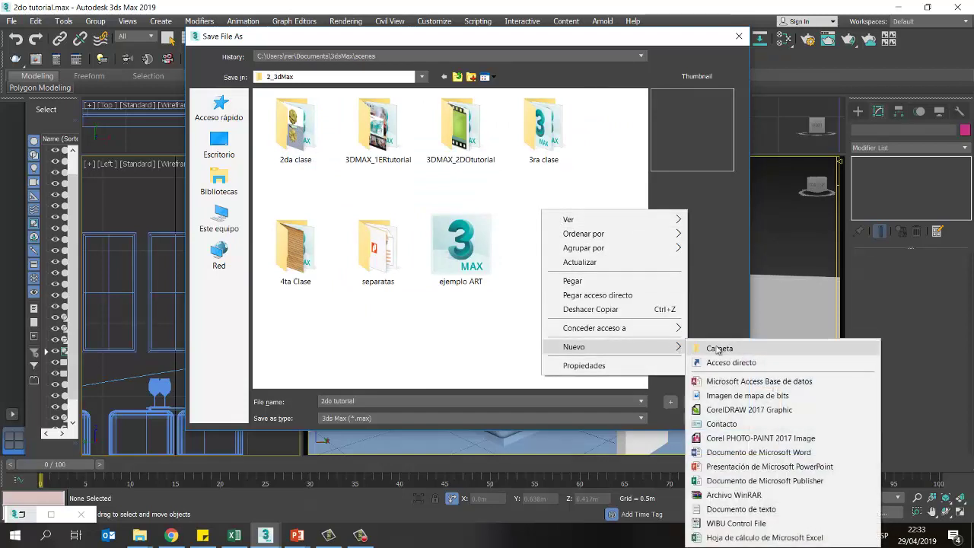
left_click(718, 342)
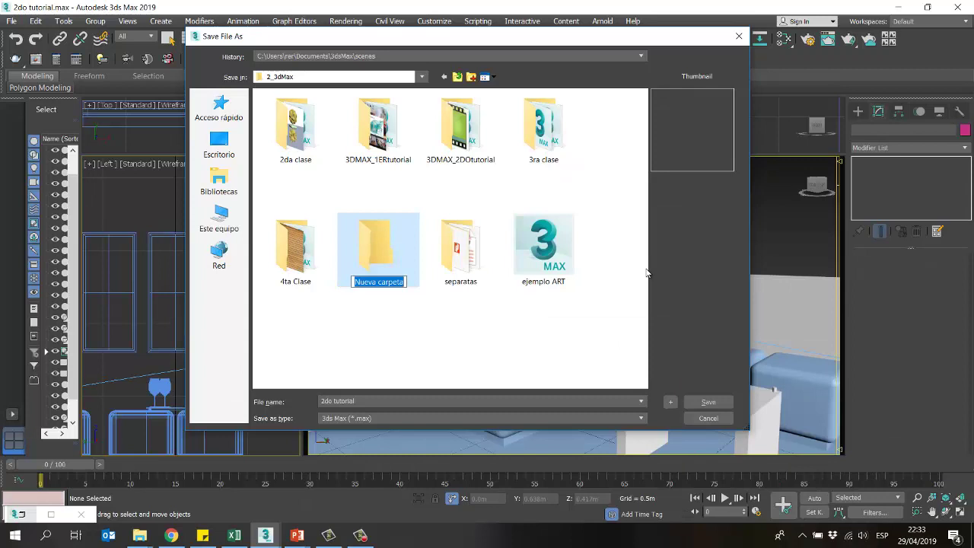
type("3")
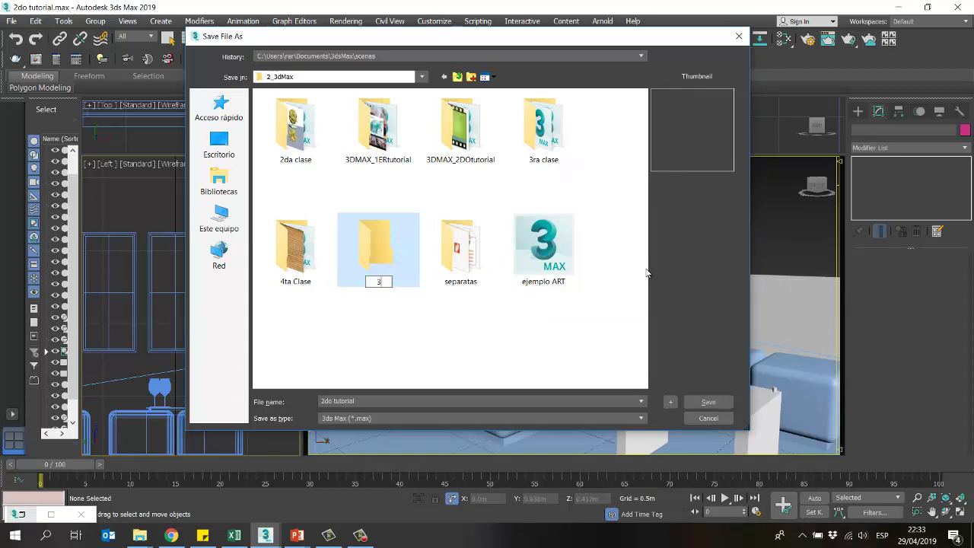
type("DMAX_3ER")
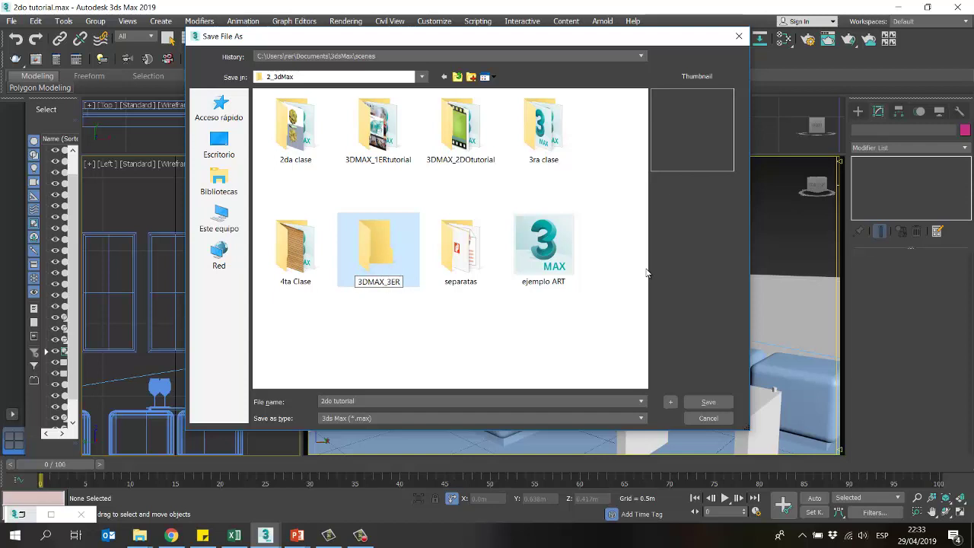
type("tutorial")
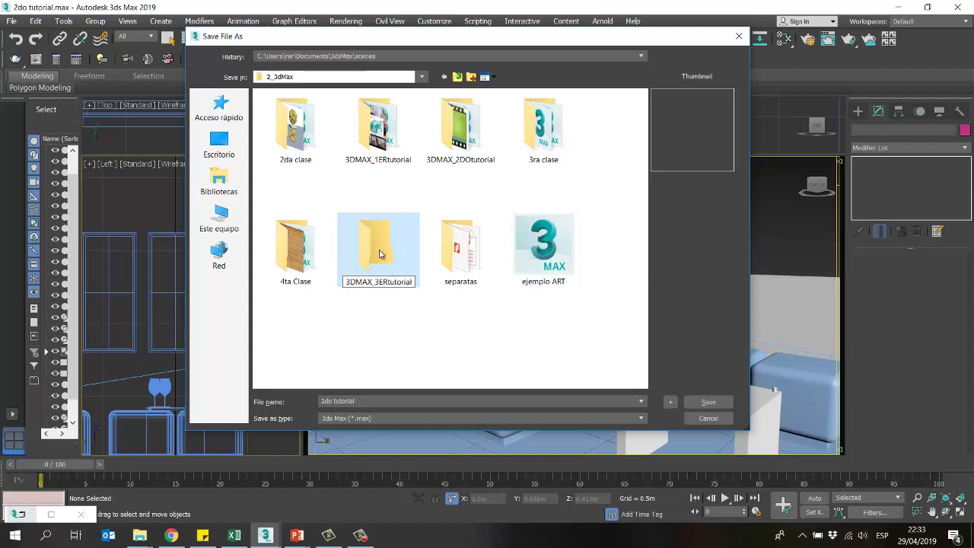
key("Return")
Step: Save the scene in the "3DMAX_3ERtutorial" folder under the name "3er tutorial"
double_click(544, 127)
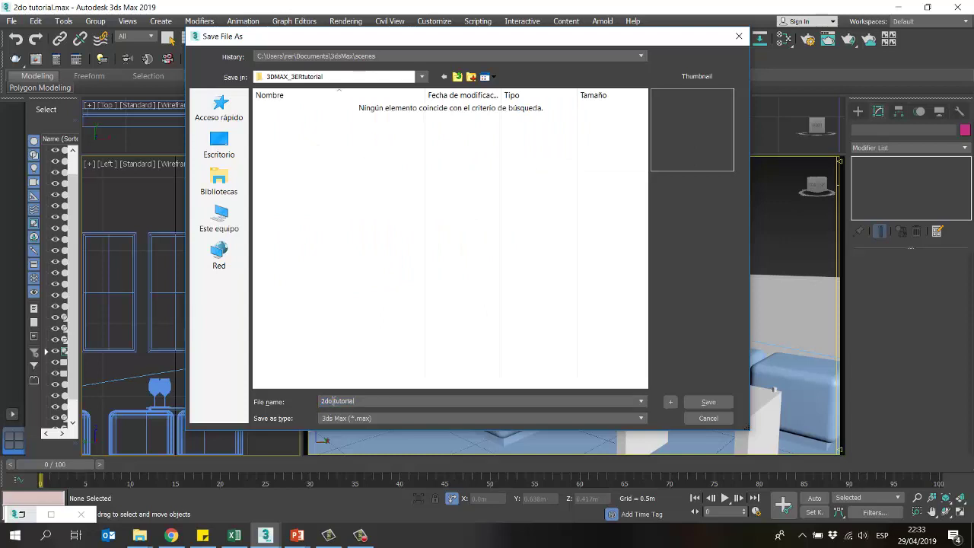
type("3er")
left_click(706, 402)
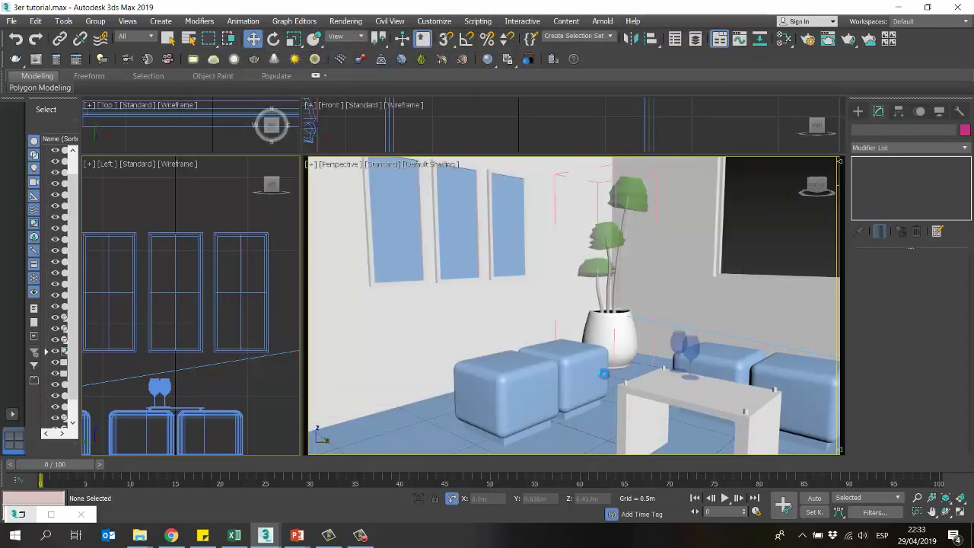
Step: Switch to File Explorer, paste the copied wood texture image into the "3DMAX_3ERtutorial" folder, and show the folder contents as very large icons
mouse_move(139, 535)
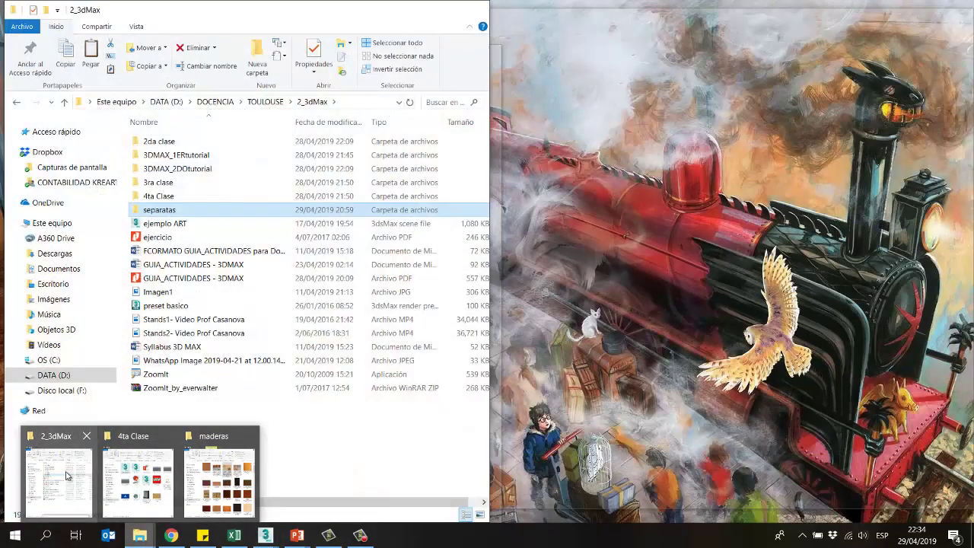
left_click(59, 483)
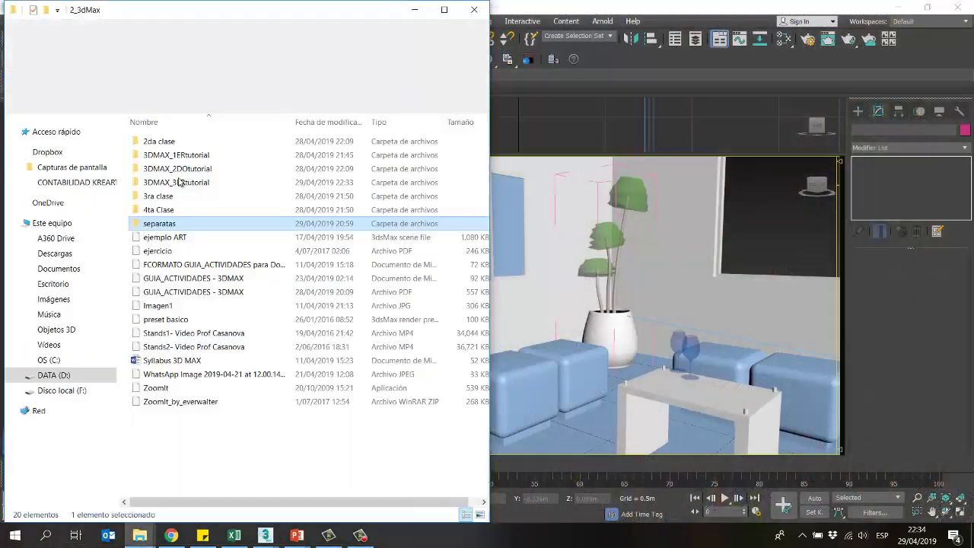
double_click(180, 183)
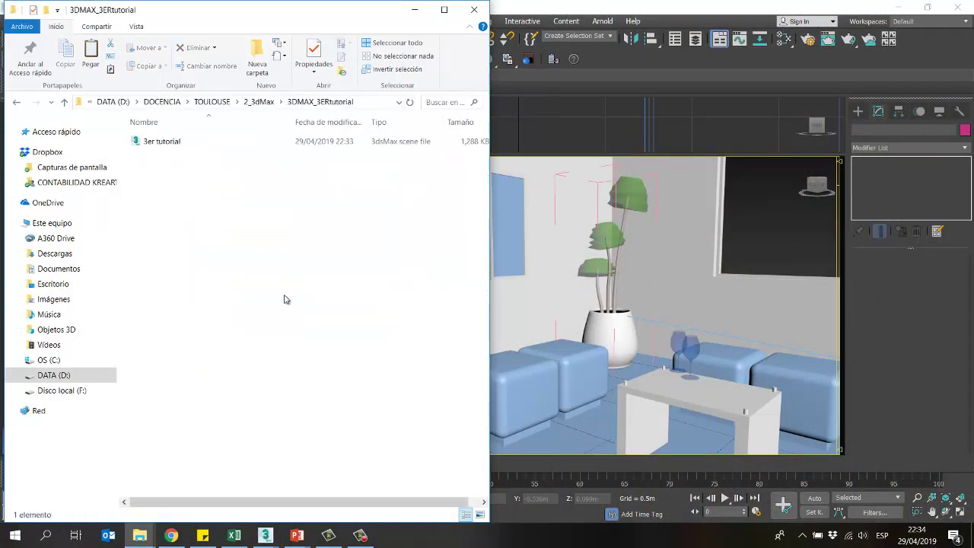
right_click(206, 228)
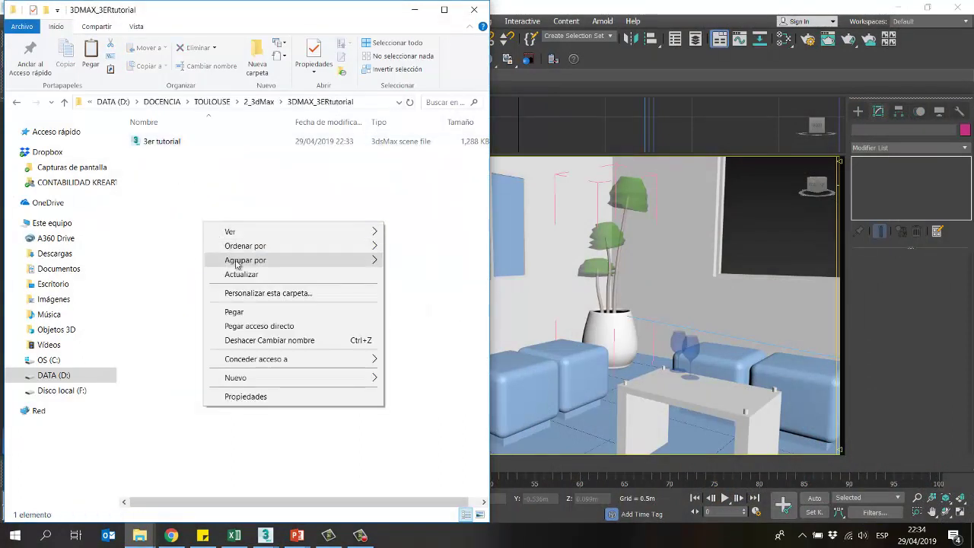
left_click(249, 315)
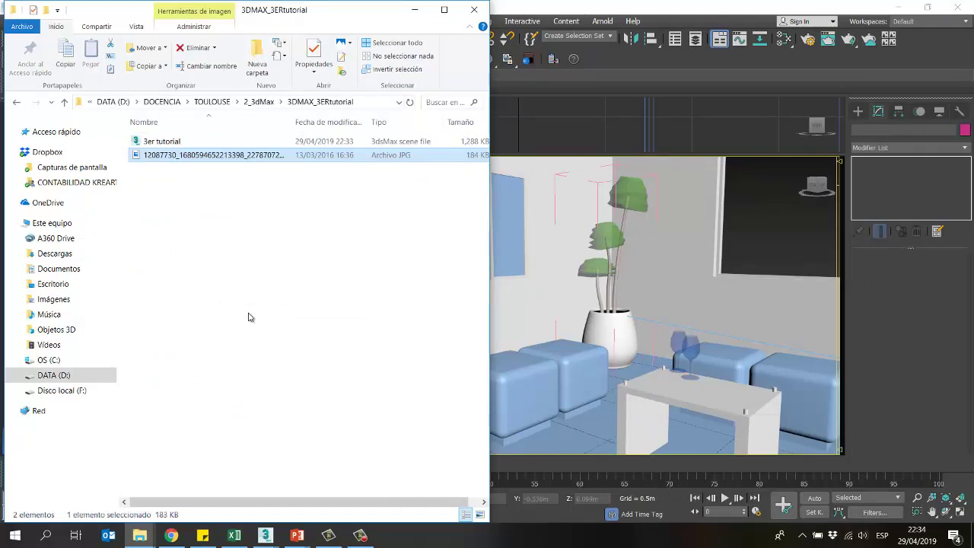
left_click(249, 317)
left_click(136, 25)
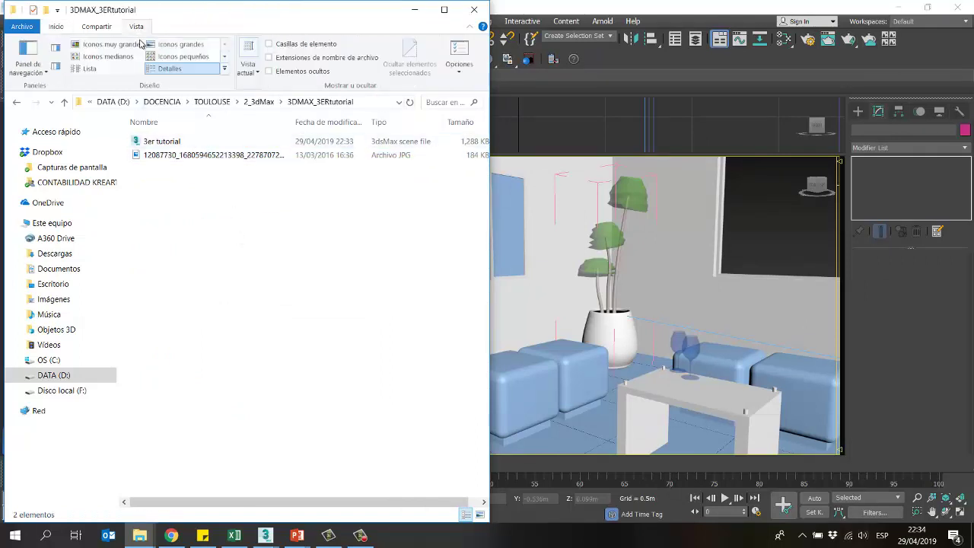
left_click(107, 44)
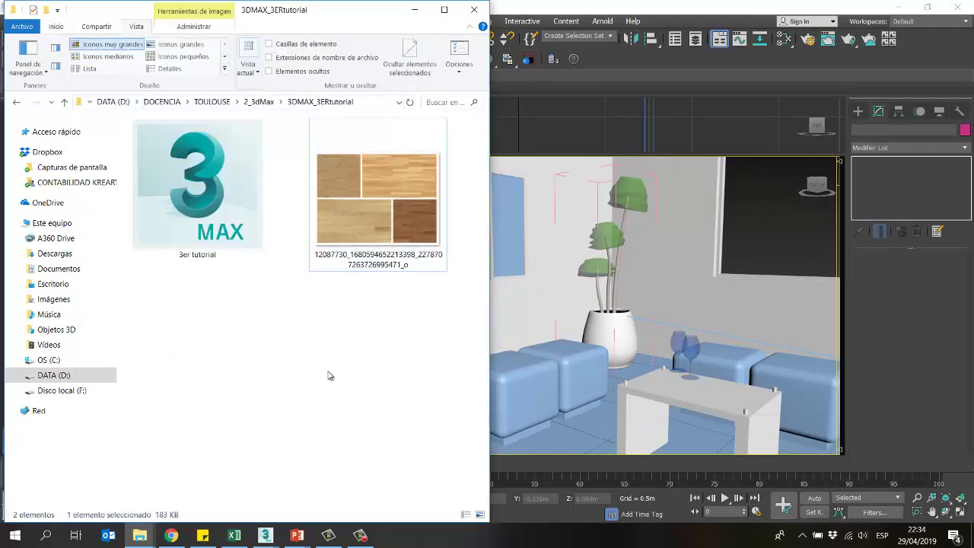
Step: Bring up the "maderas" window and go to the sibling folder "alfombras telas vinil murales" inside "texturas e imagenes para renders"
left_click(139, 535)
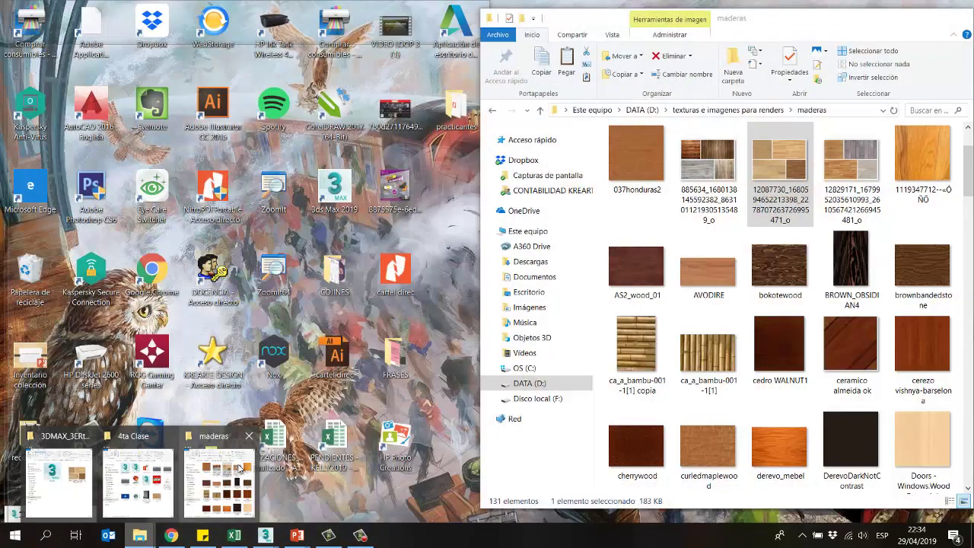
left_click(228, 479)
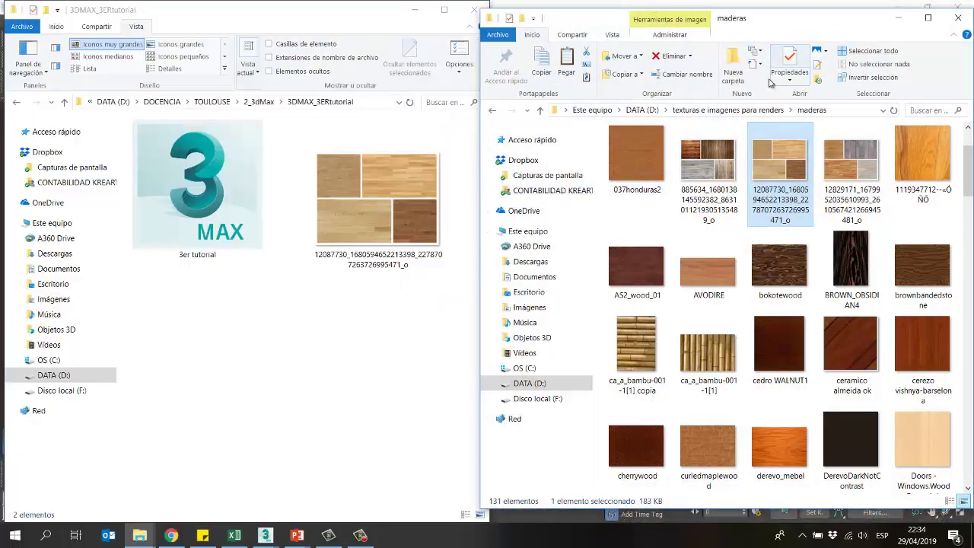
left_click(728, 110)
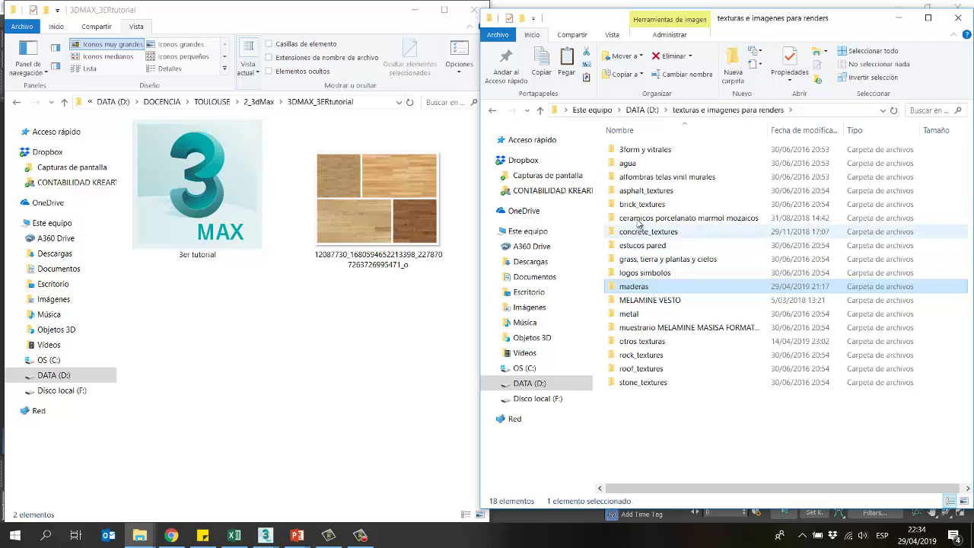
double_click(645, 176)
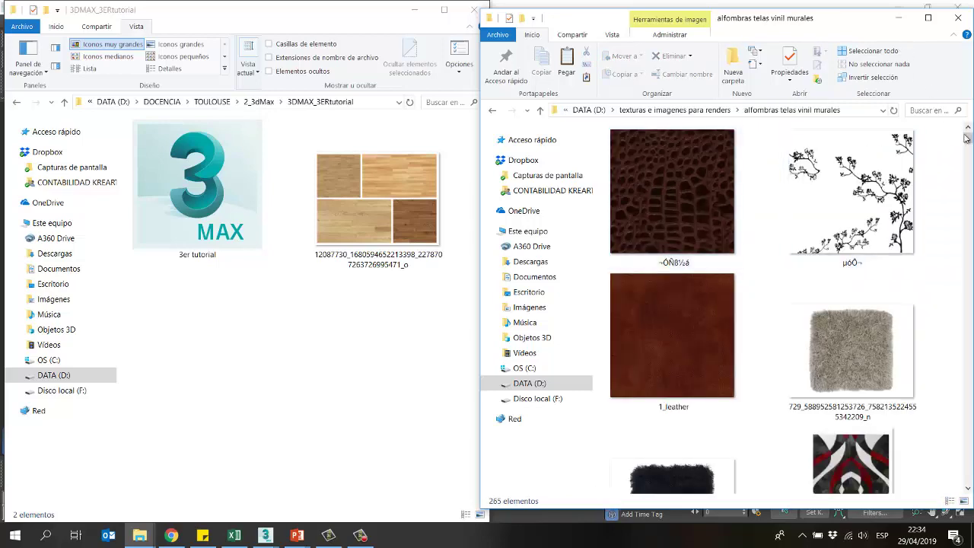
Step: Find the light grey leather texture whose name starts with 12802813 and copy it into the "3DMAX_3ERtutorial" folder
left_click_drag(966, 137, 965, 201)
left_click(854, 199)
left_click(898, 229)
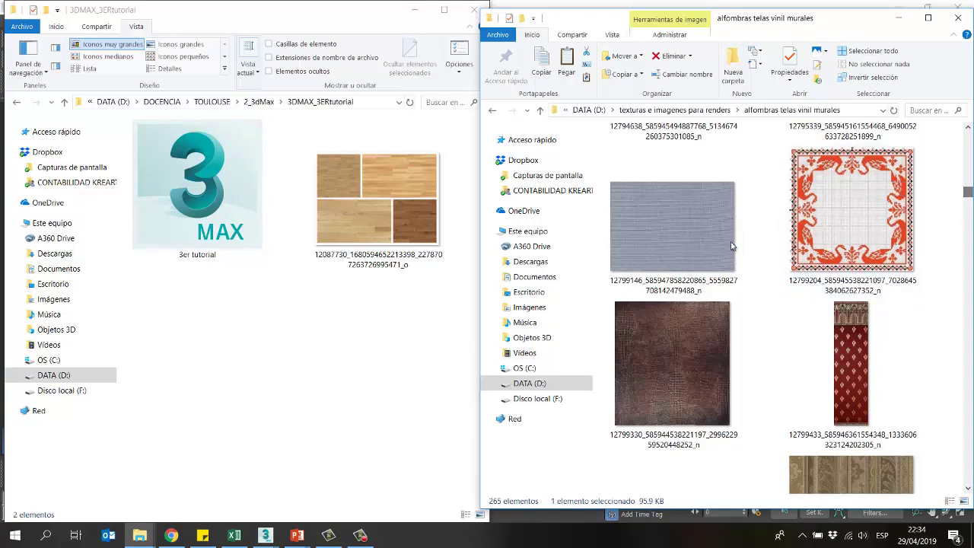
left_click(704, 242)
left_click_drag(834, 29, 973, 22)
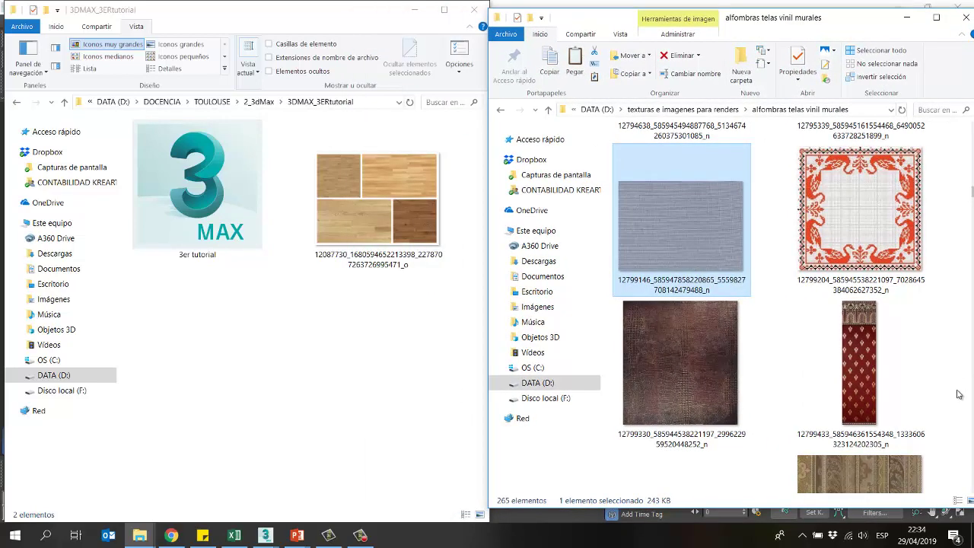
scroll(862, 281, "down", 8)
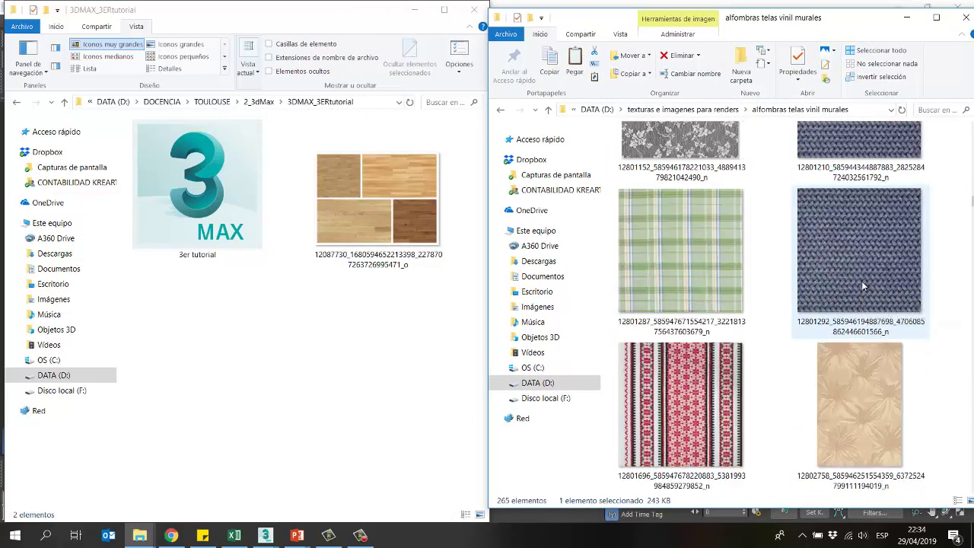
left_click(862, 315)
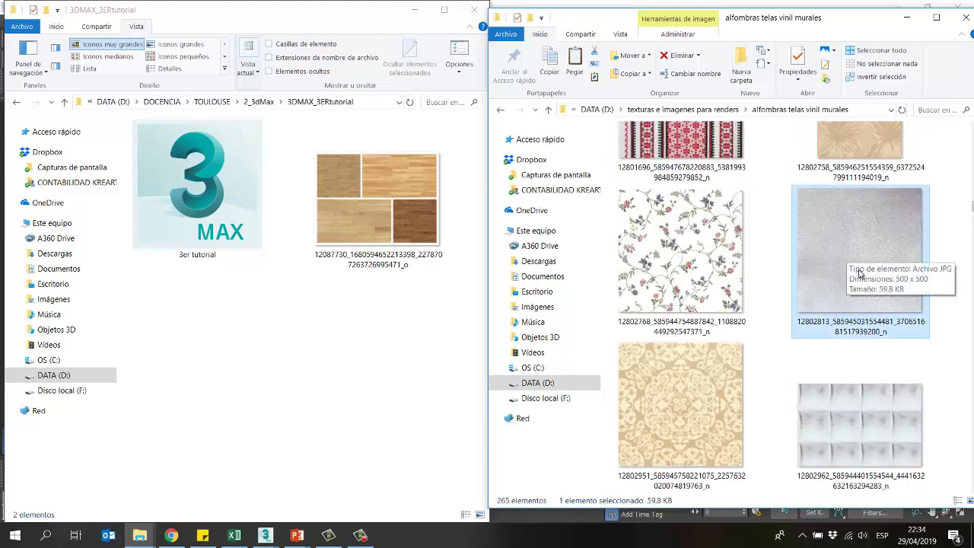
scroll(860, 274, "down", 1)
mouse_move(853, 203)
left_mouse_down()
mouse_move(337, 327)
mouse_move(423, 348)
mouse_move(844, 207)
left_mouse_up()
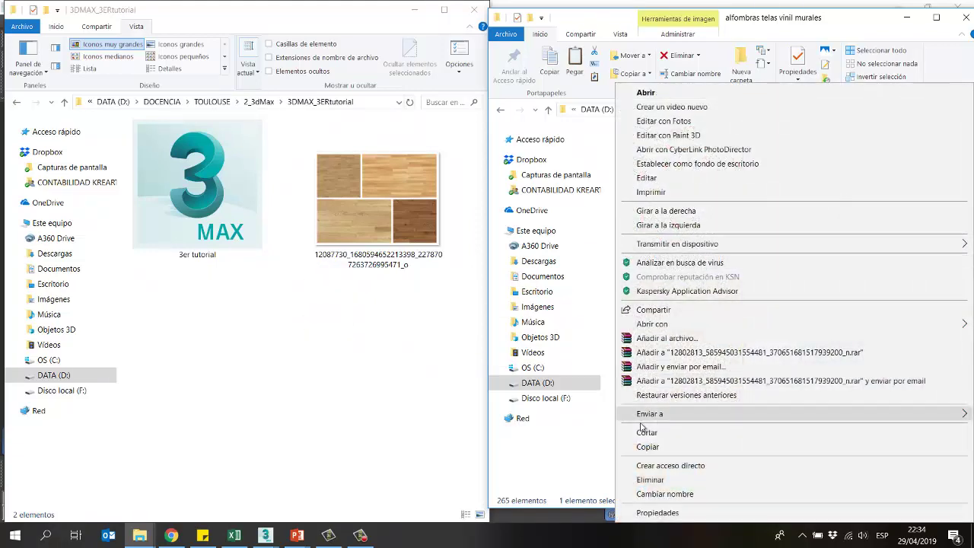
left_click(652, 448)
right_click(338, 324)
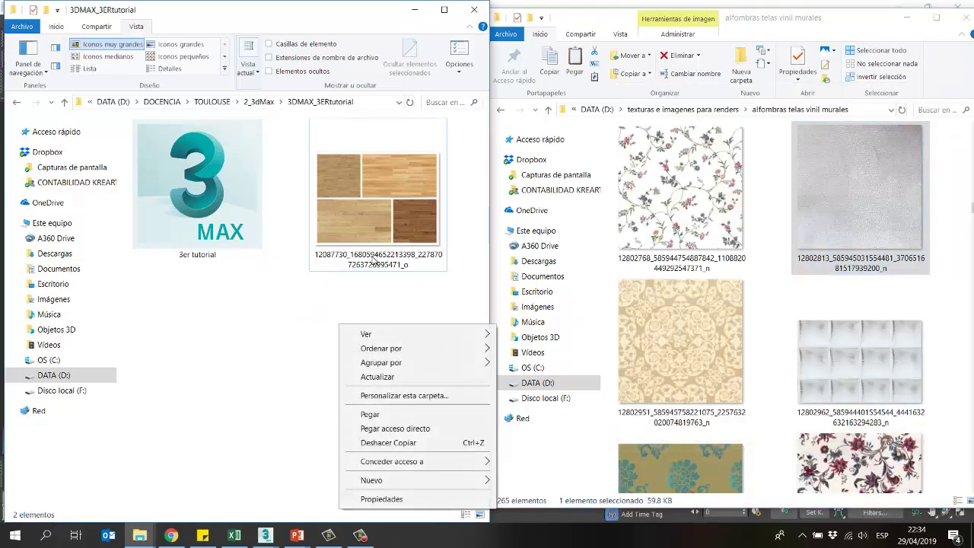
left_click(390, 413)
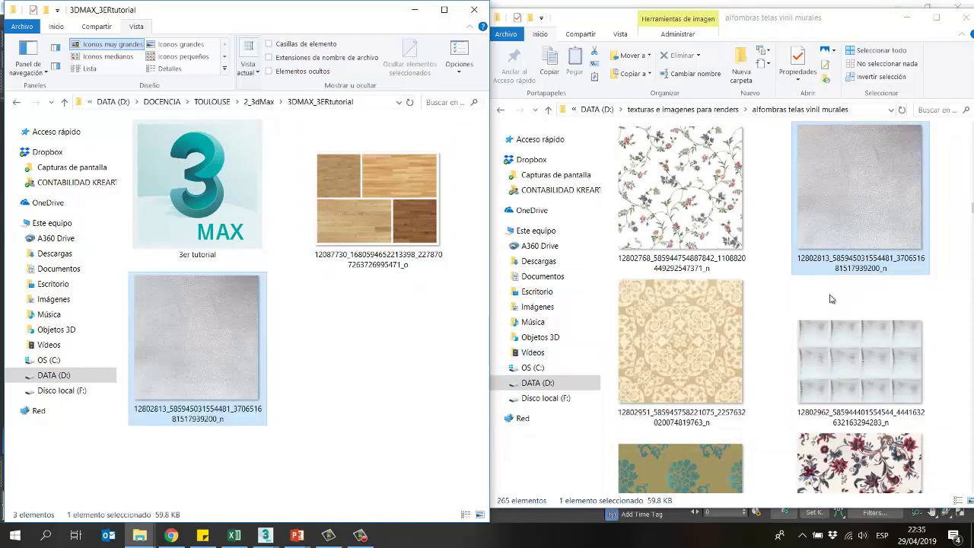
Step: Look through the remaining fabric, leather and carpet images in "alfombras telas vinil murales" for another suitable texture
left_click(951, 316)
scroll(949, 318, "down", 10)
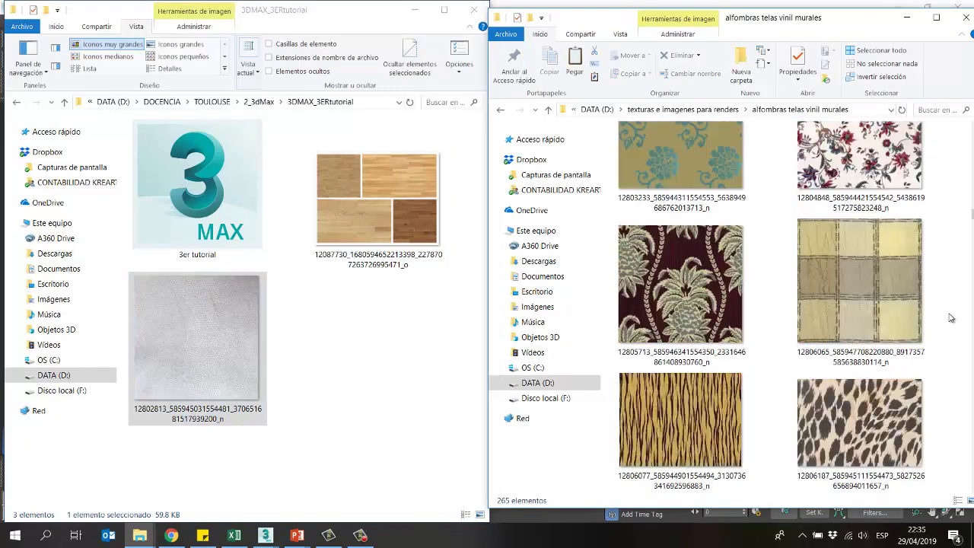
left_click(713, 262)
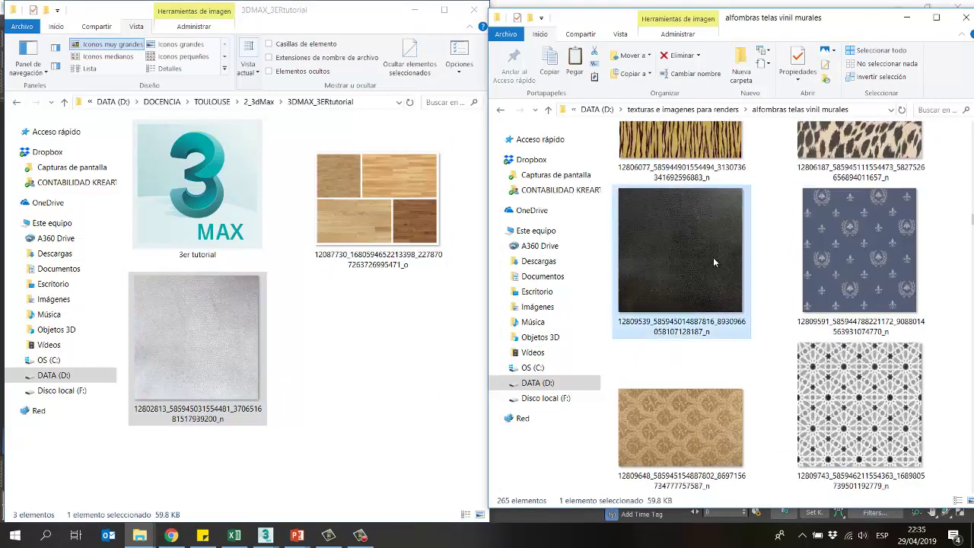
scroll(822, 277, "down", 4)
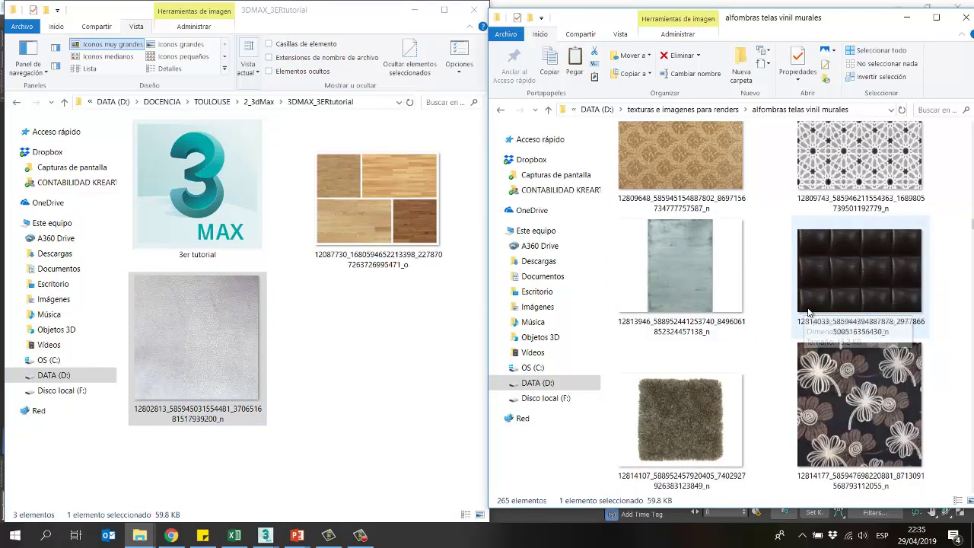
scroll(926, 303, "down", 6)
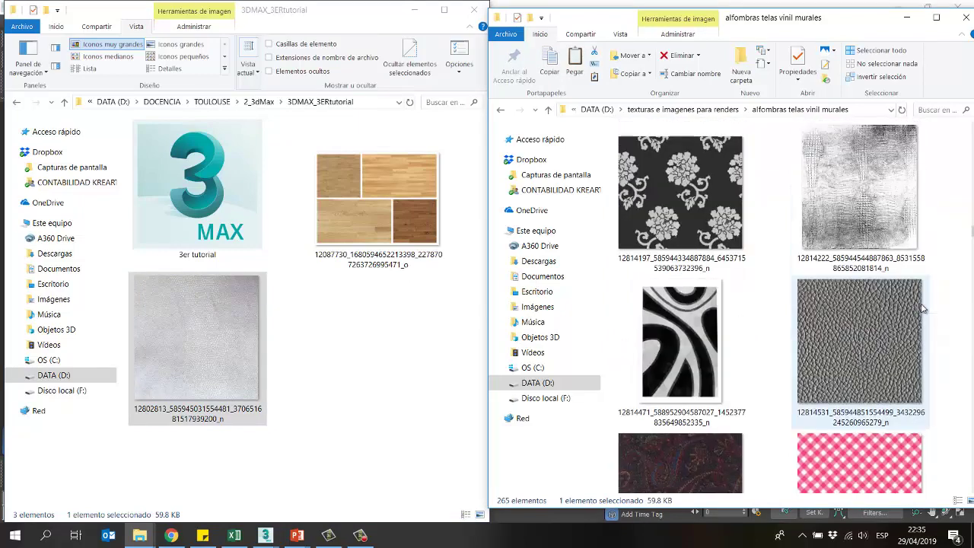
scroll(923, 308, "down", 6)
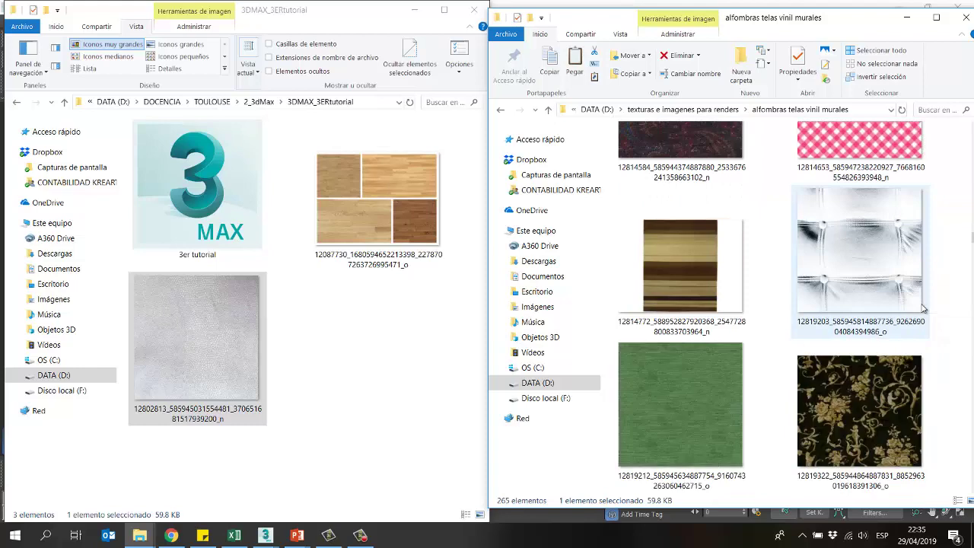
scroll(923, 308, "down", 8)
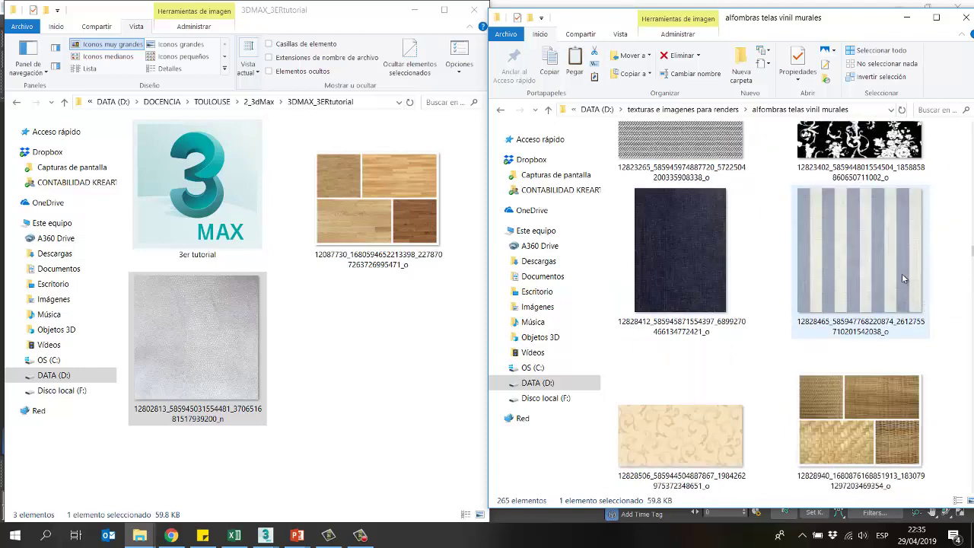
scroll(902, 277, "down", 4)
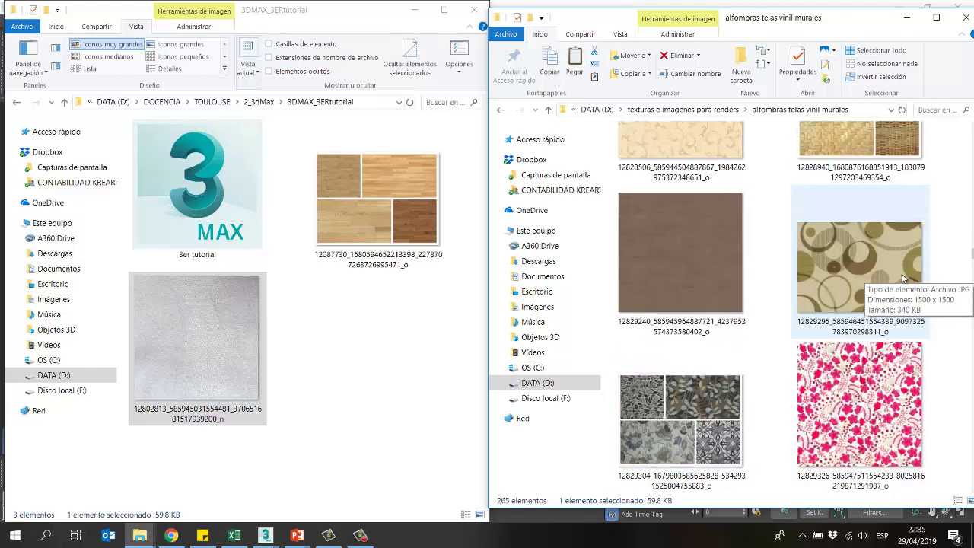
scroll(903, 278, "down", 2)
scroll(904, 281, "down", 2)
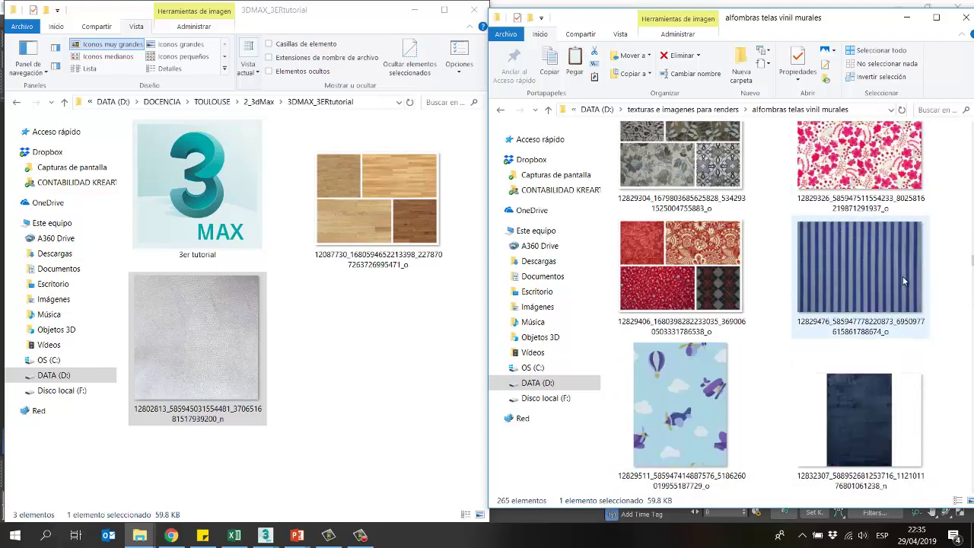
scroll(904, 281, "down", 2)
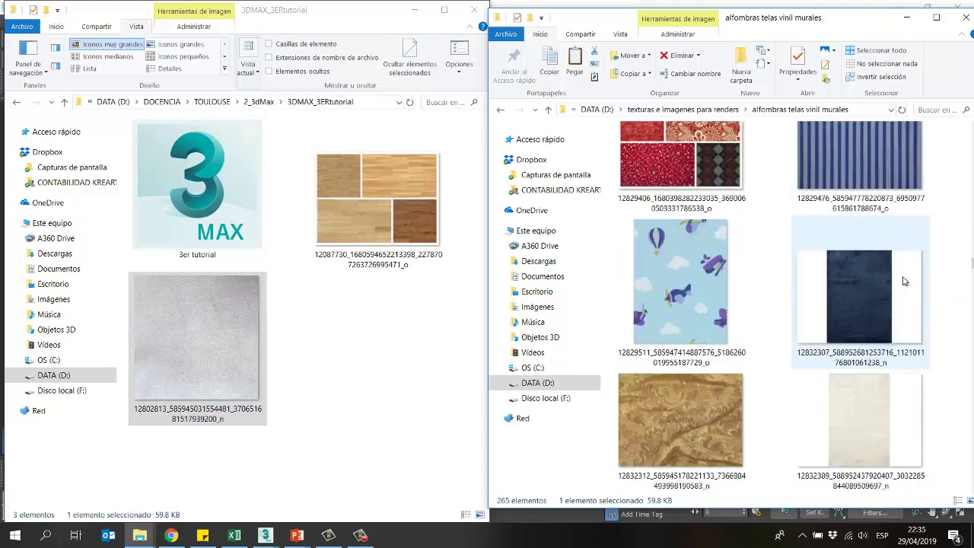
scroll(903, 281, "down", 6)
scroll(904, 280, "down", 6)
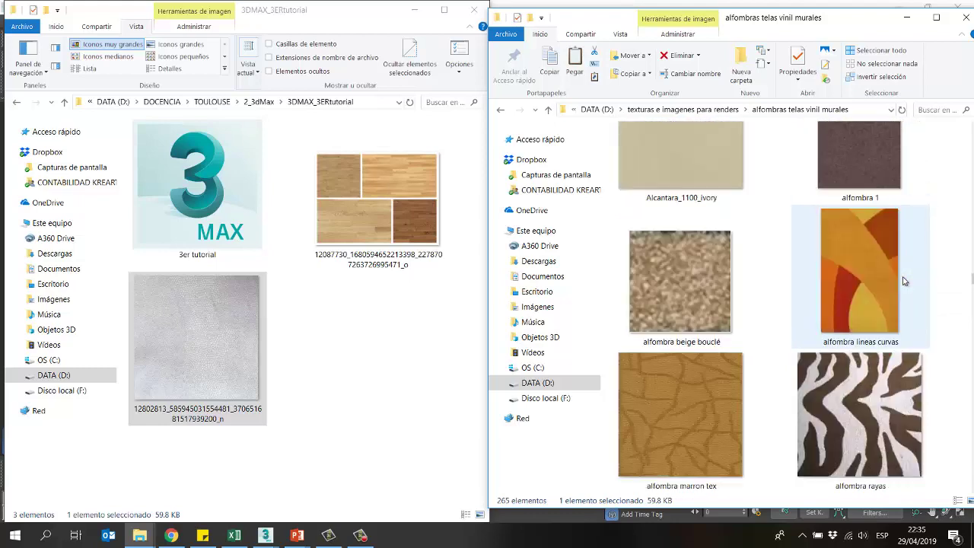
scroll(904, 280, "down", 2)
scroll(904, 281, "down", 4)
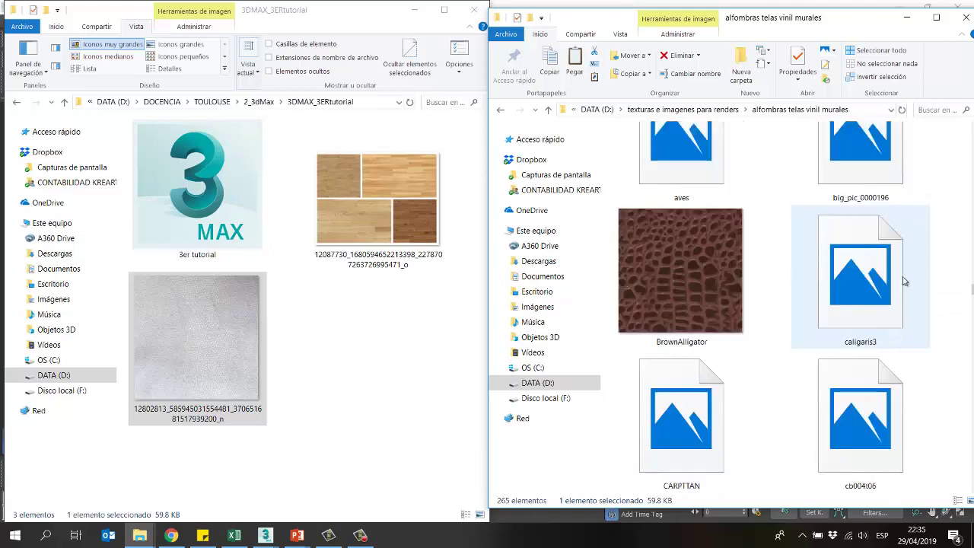
scroll(903, 280, "down", 2)
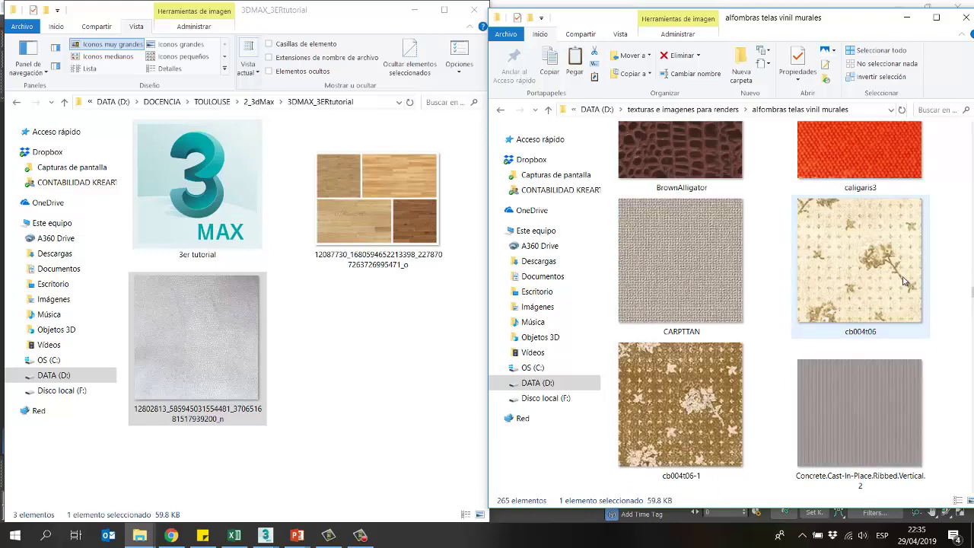
Step: Copy the CARPTTAN woven carpet image into the "3DMAX_3ERtutorial" folder
left_click(663, 238)
right_click(663, 238)
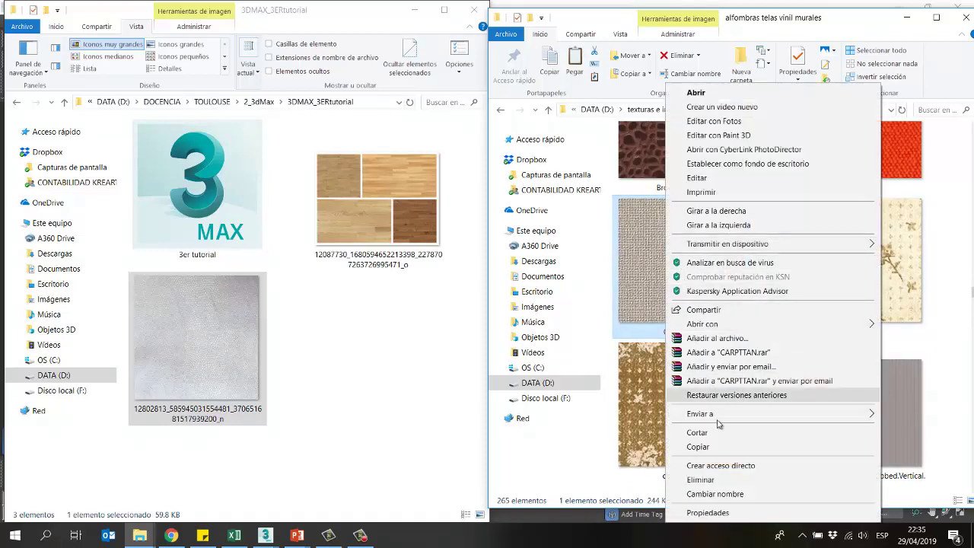
left_click(715, 446)
left_click(381, 366)
right_click(381, 365)
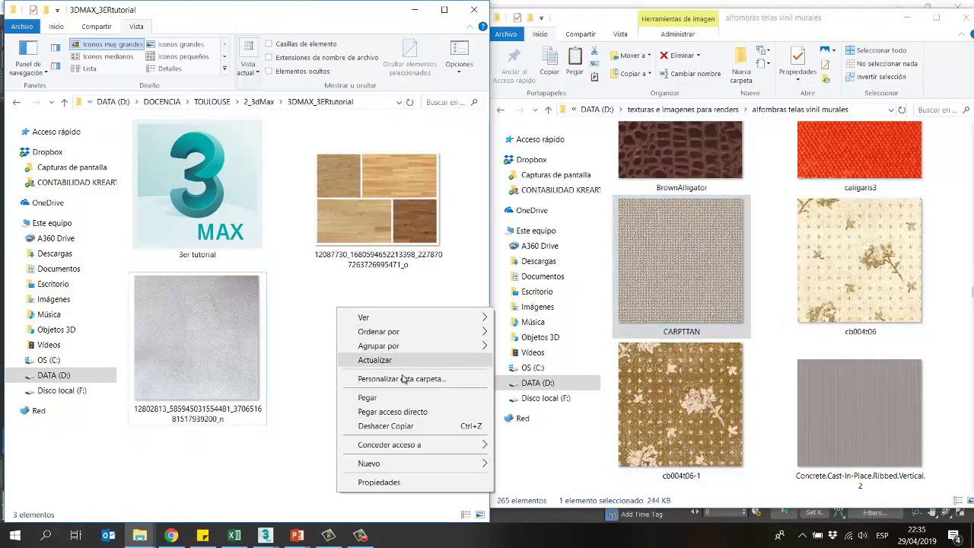
left_click(400, 397)
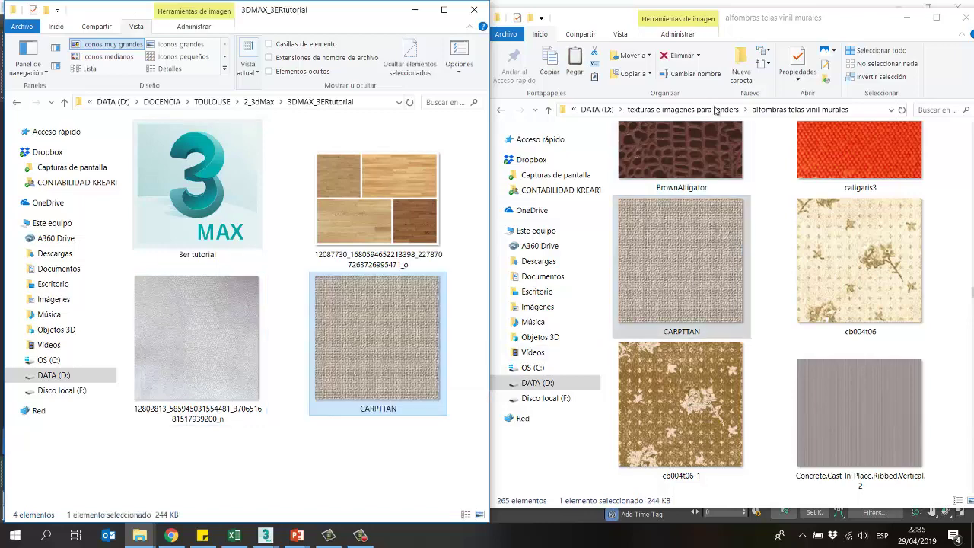
Step: Go up to "texturas e imagenes para renders", look into the "brick_textures" folder and return to the parent folder
left_click(715, 109)
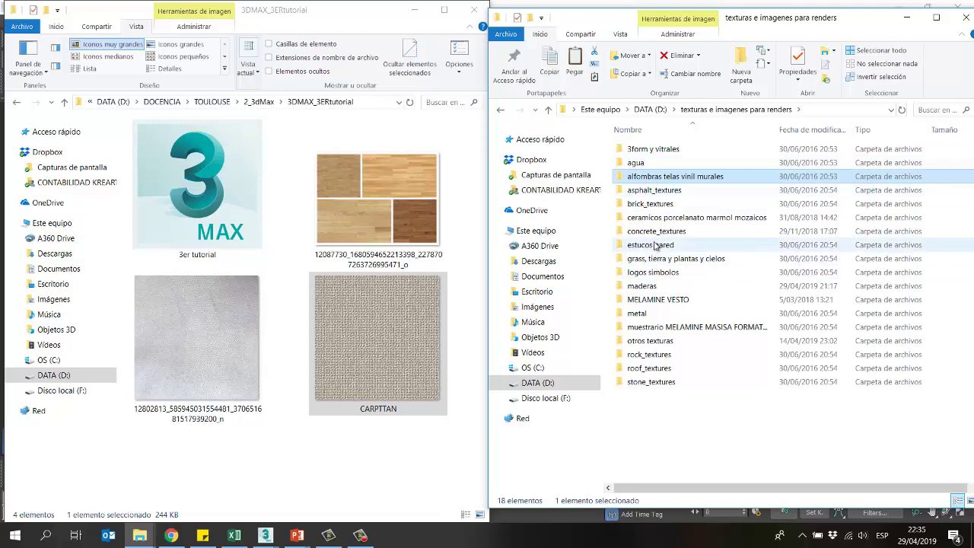
double_click(646, 204)
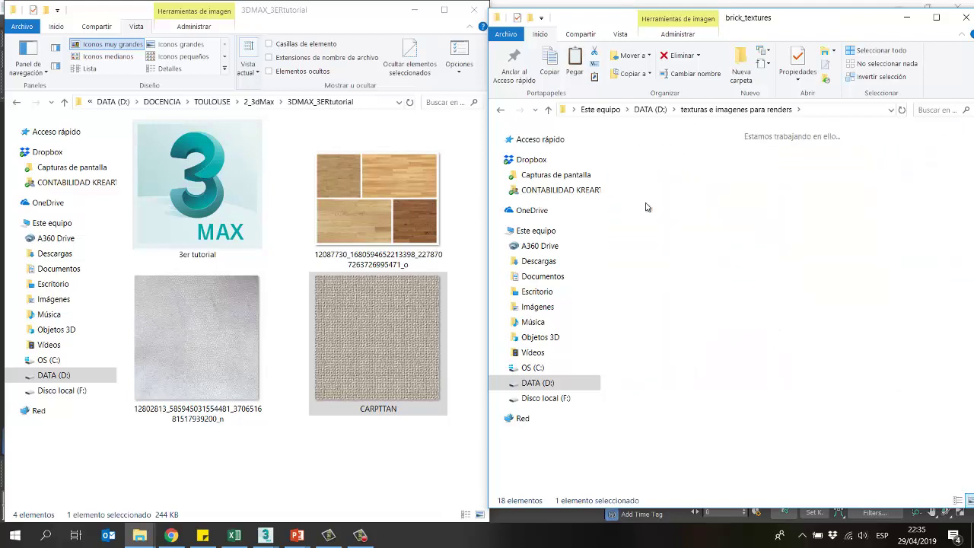
left_click(736, 109)
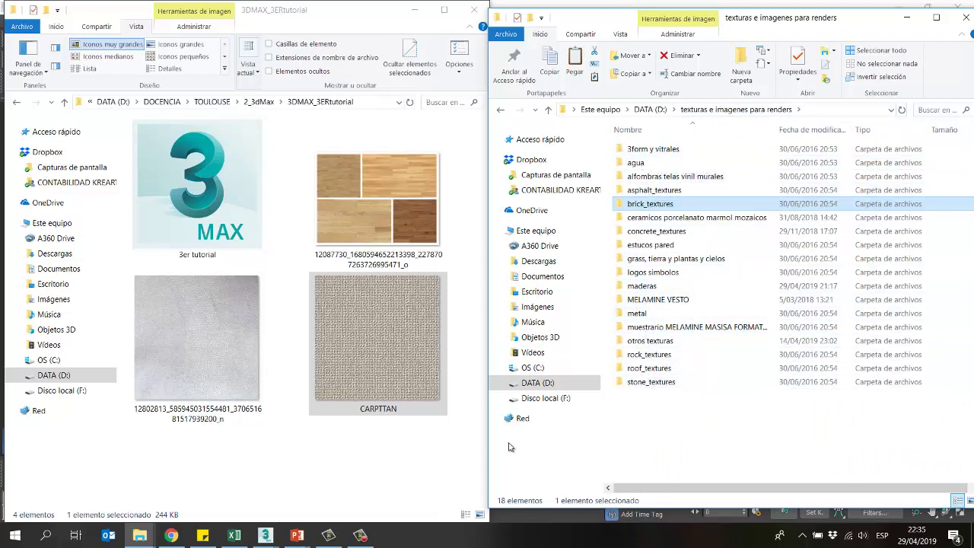
Step: Switch to Chrome and search Google Images for "cuadros rectangulares" in a new tab
left_click(171, 535)
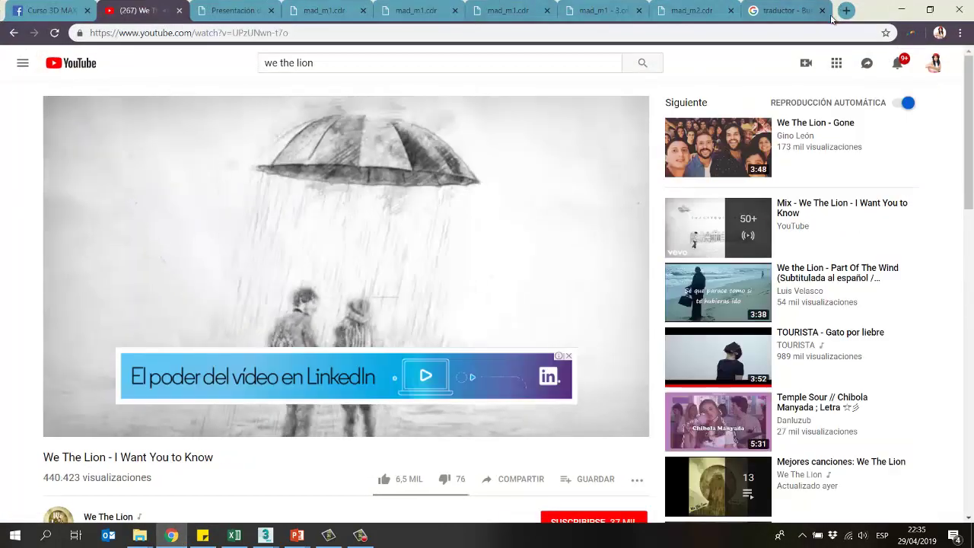
left_click(846, 11)
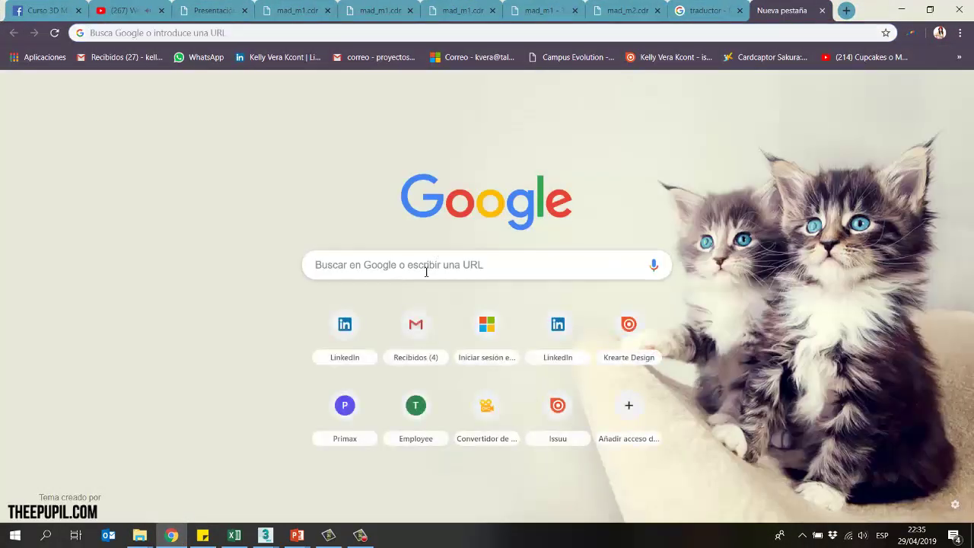
left_click(426, 272)
type("cuadro")
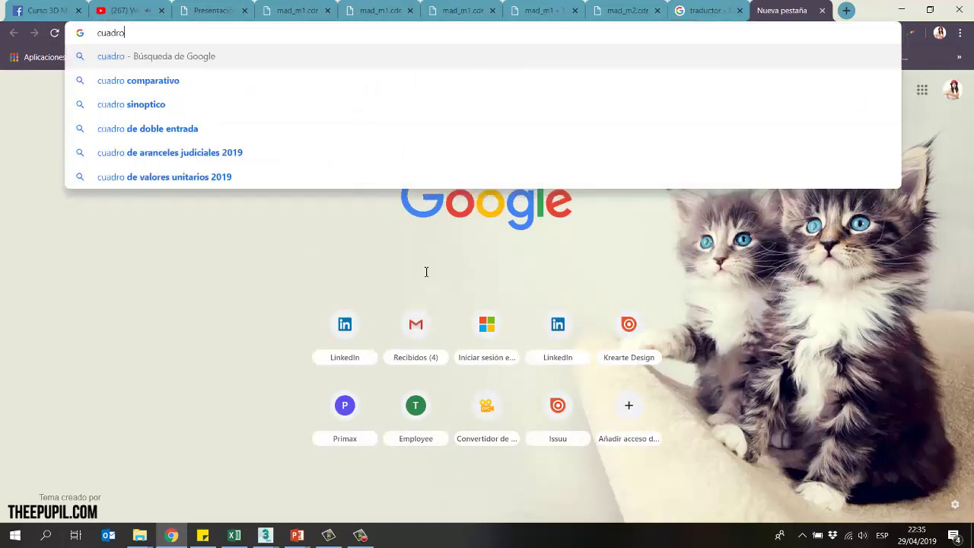
type("s re")
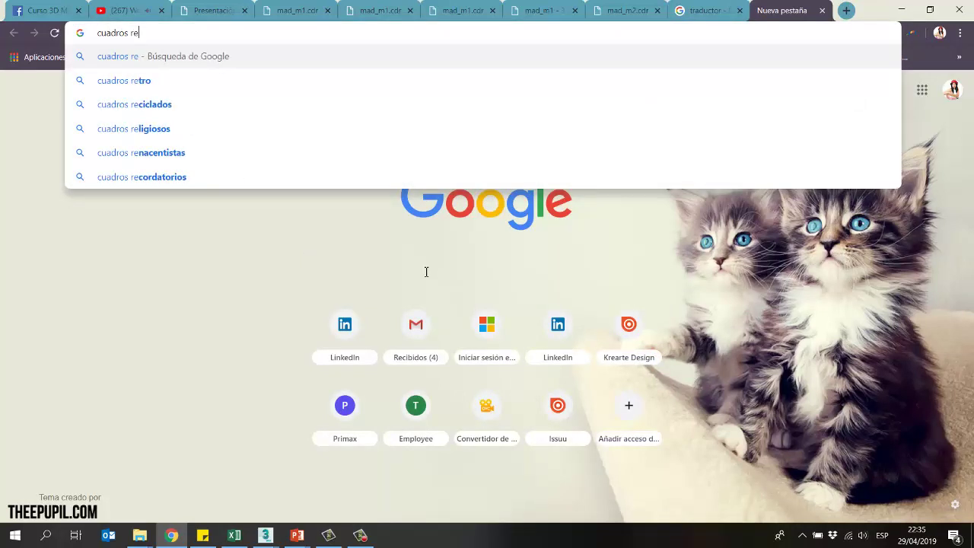
type("ctangulares")
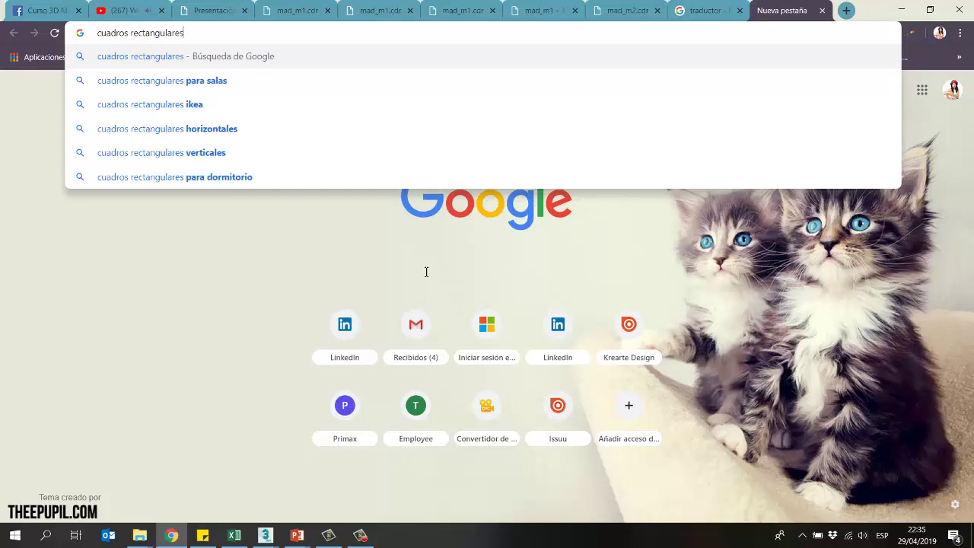
key("Return")
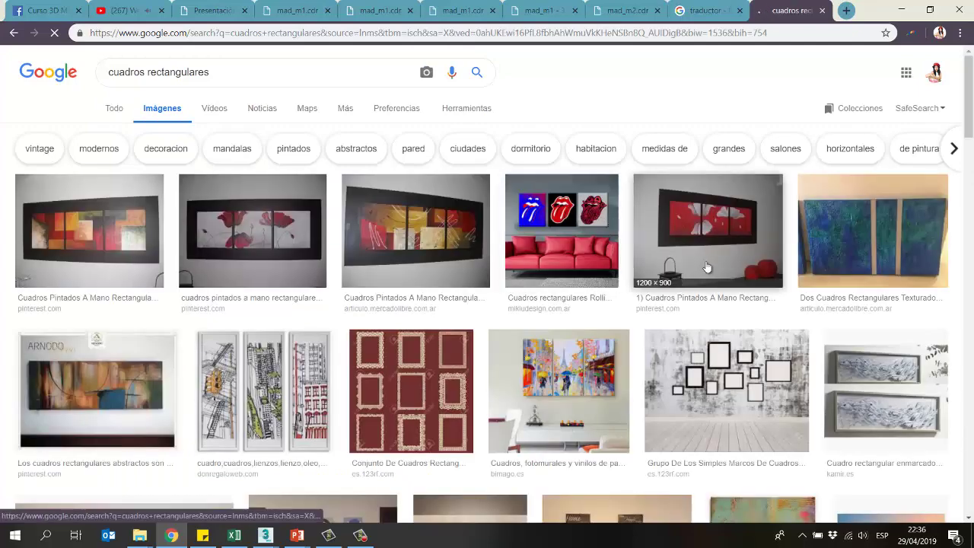
Step: Browse the image results and open the preview of the set of three tall framed city drawings
scroll(709, 259, "down", 2)
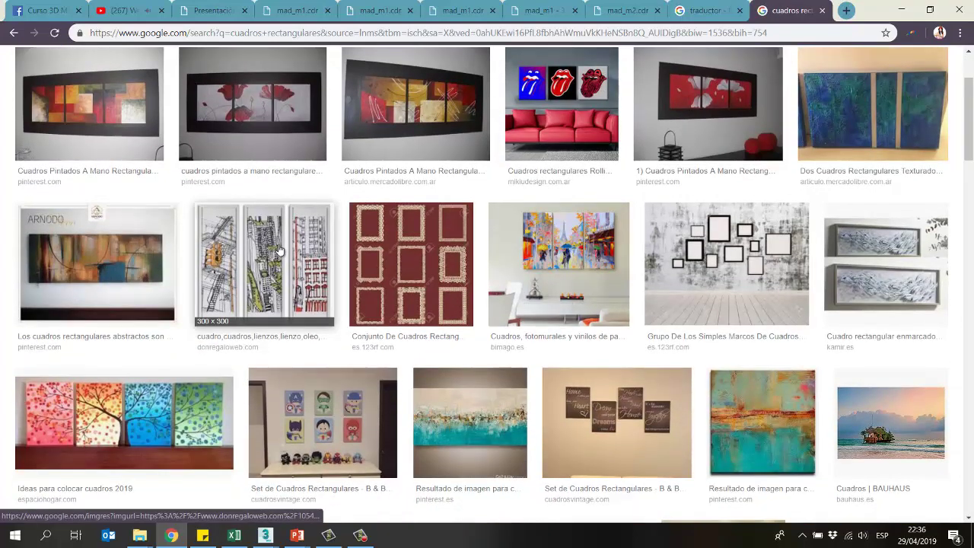
scroll(289, 245, "down", 1)
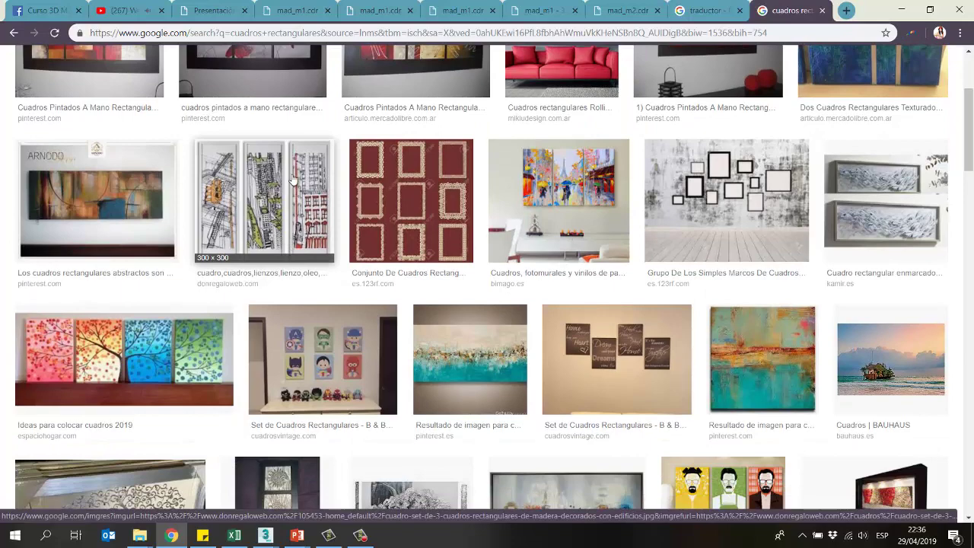
scroll(293, 179, "down", 2)
scroll(293, 179, "down", 2)
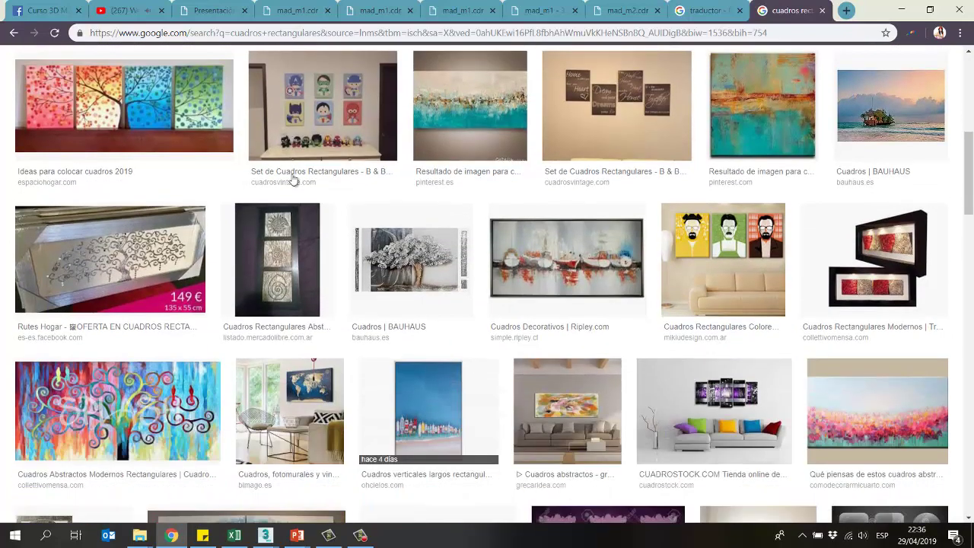
scroll(293, 180, "up", 3)
left_click(280, 139)
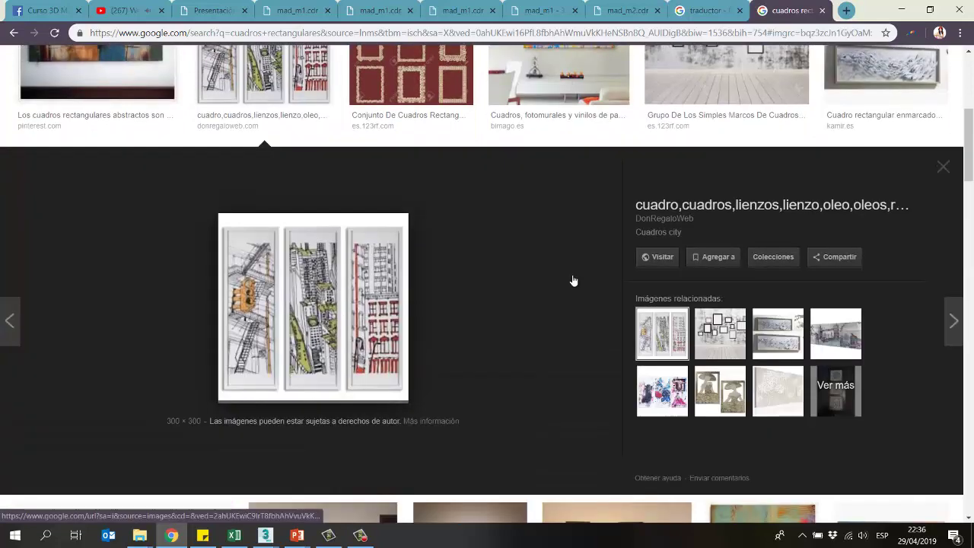
Step: Save the three-frame city picture as a JPEG in the "3DMAX_3ERtutorial" folder inside "2_3dMax", keeping its suggested file name
right_click(362, 260)
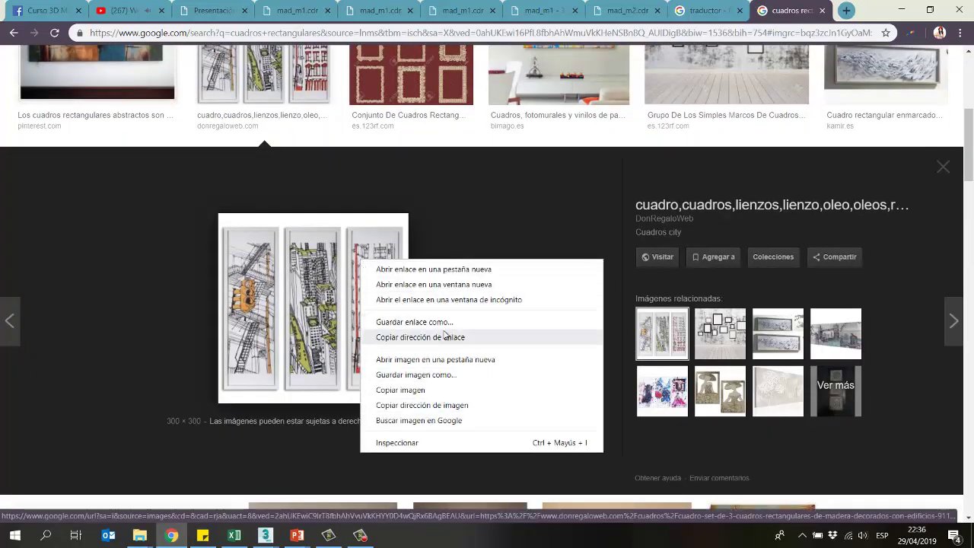
left_click(424, 373)
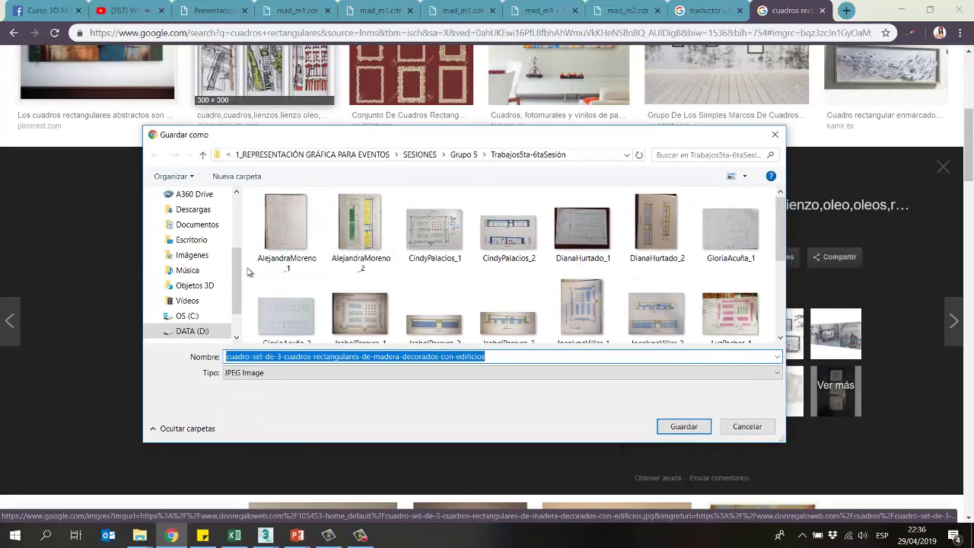
scroll(191, 281, "down", 1)
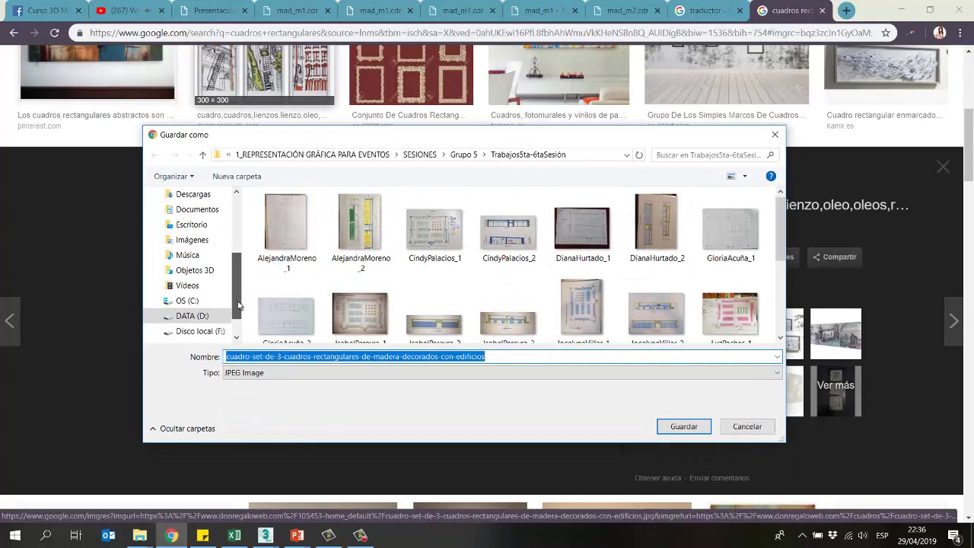
left_click(293, 156)
left_click(350, 155)
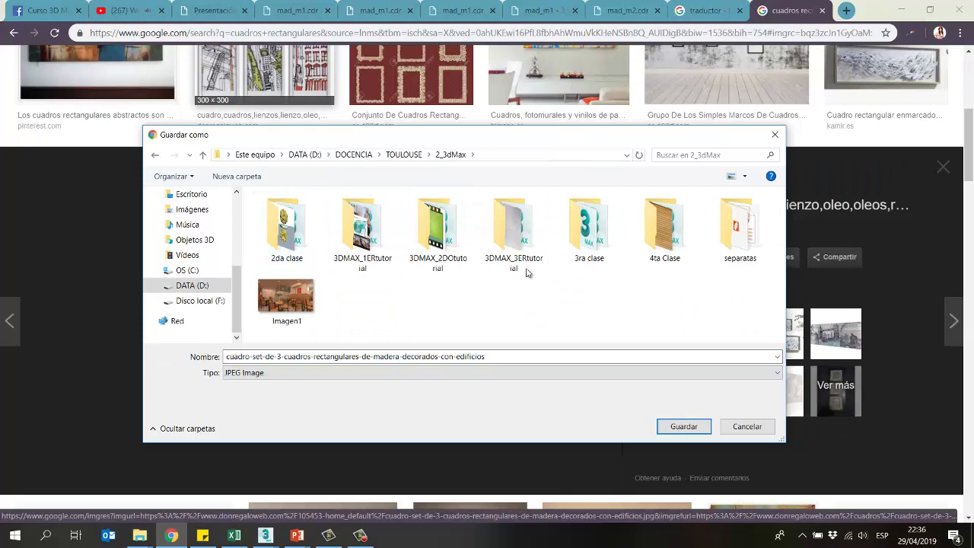
left_click(521, 226)
double_click(521, 225)
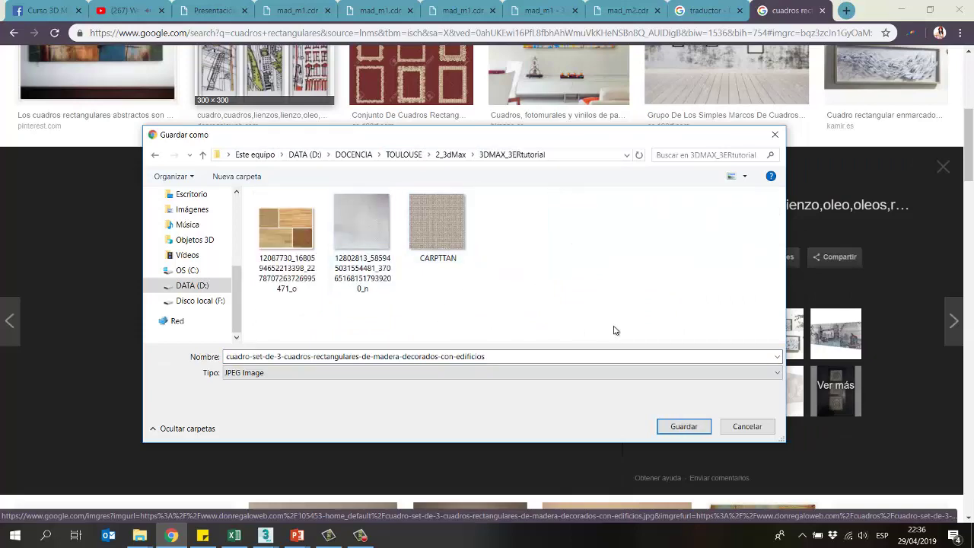
left_click(704, 433)
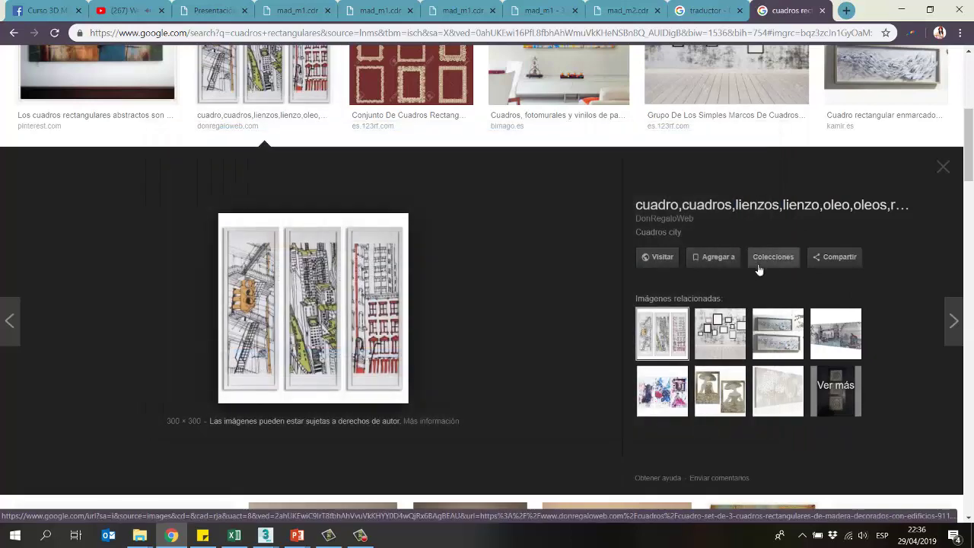
Step: Minimize the browser and the texture library window, and move the "3DMAX_3ERtutorial" window aside to uncover the 3ds Max viewports
left_click(904, 9)
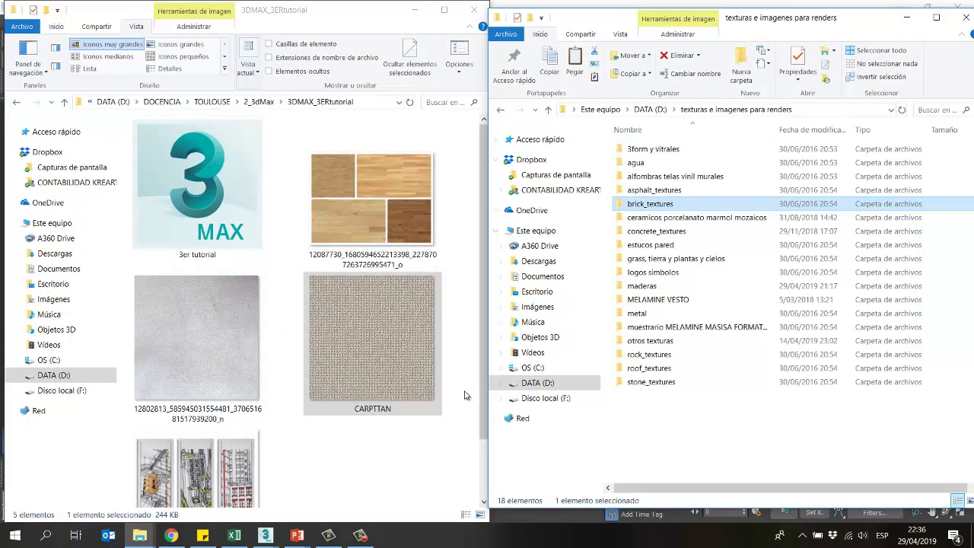
left_click(403, 479)
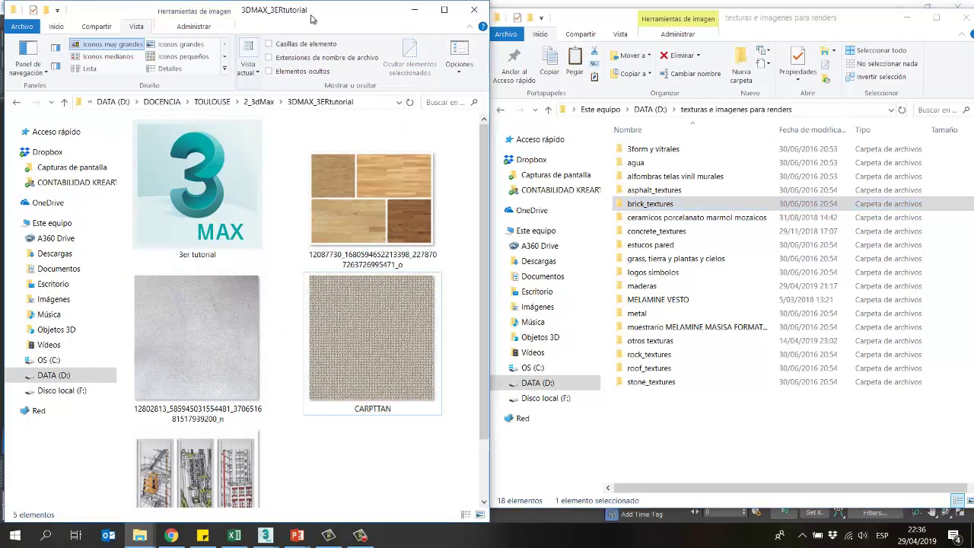
left_click(907, 16)
left_click_drag(380, 16, 822, 22)
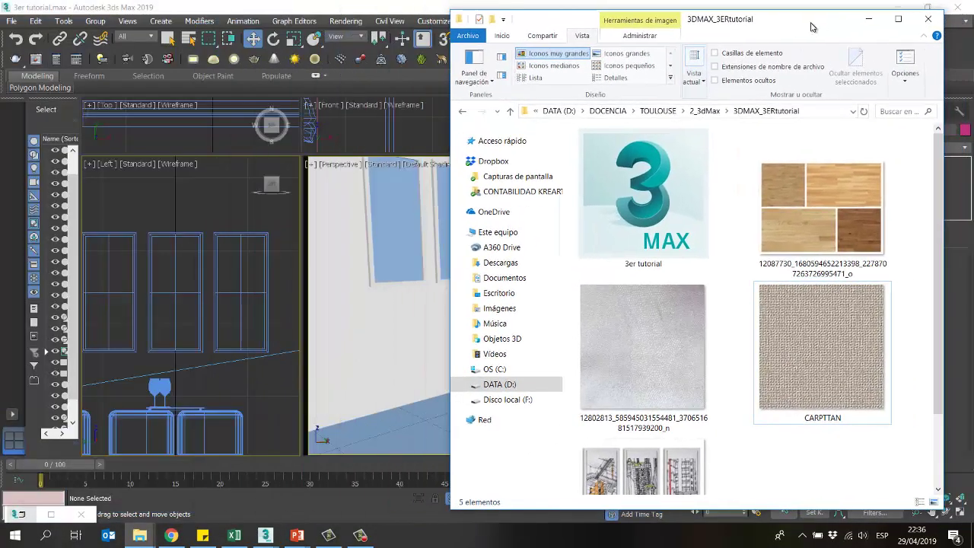
Step: Switch to 3ds Max, open the Slate Material Editor and reposition it so part of the perspective view stays uncovered
left_click(360, 229)
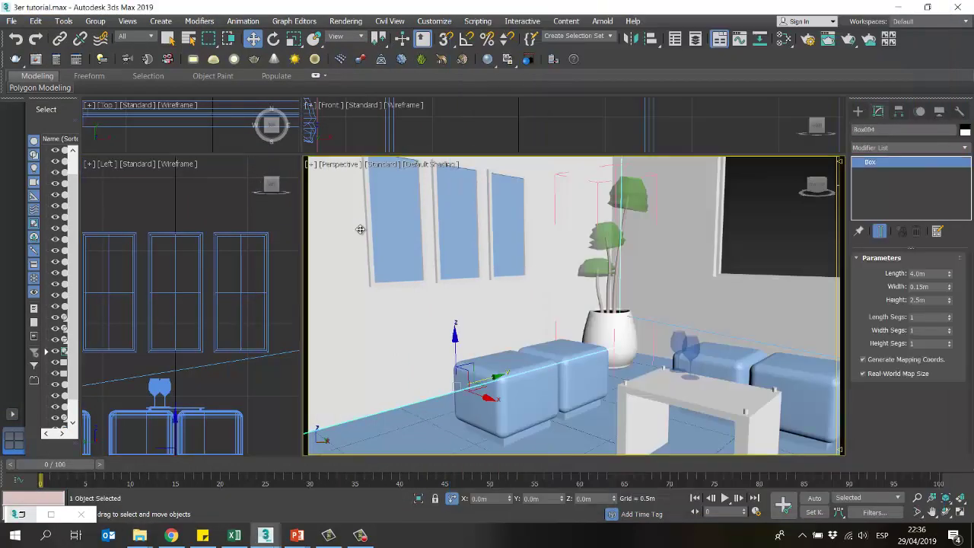
key("m")
left_click_drag(451, 53, 314, 67)
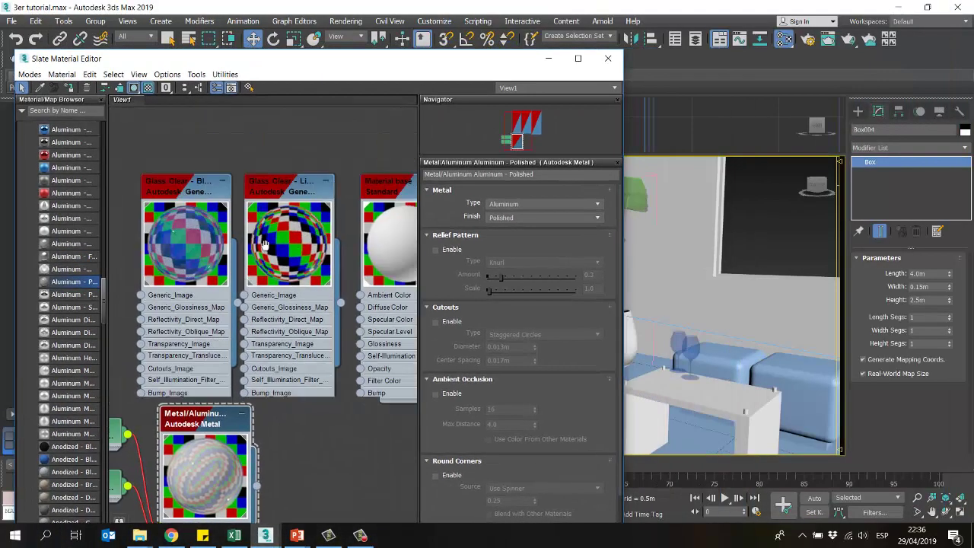
Step: Duplicate the "Material base" node beside the original and rename the copy "piso laminado"
scroll(265, 208, "down", 3)
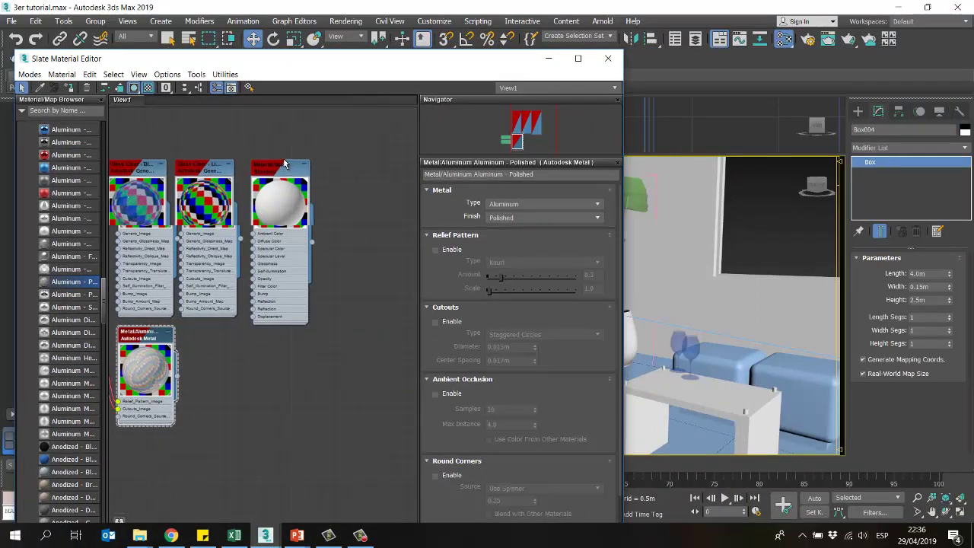
scroll(264, 209, "up", 2)
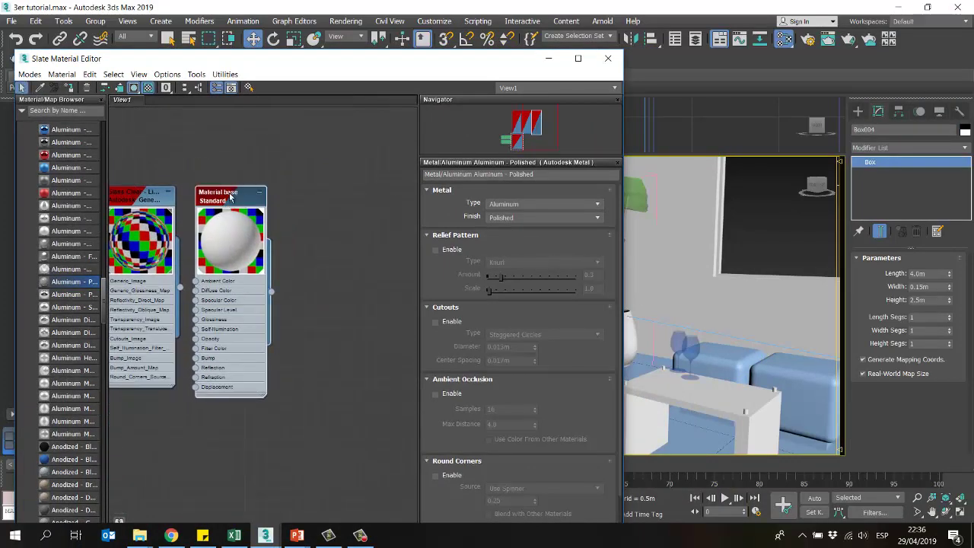
left_click_drag(241, 199, 310, 197, "shift")
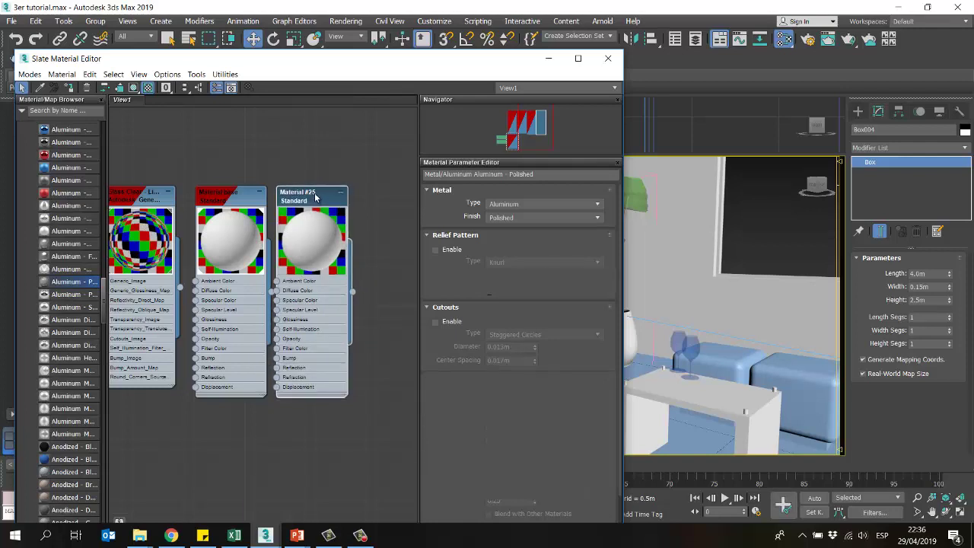
double_click(311, 197)
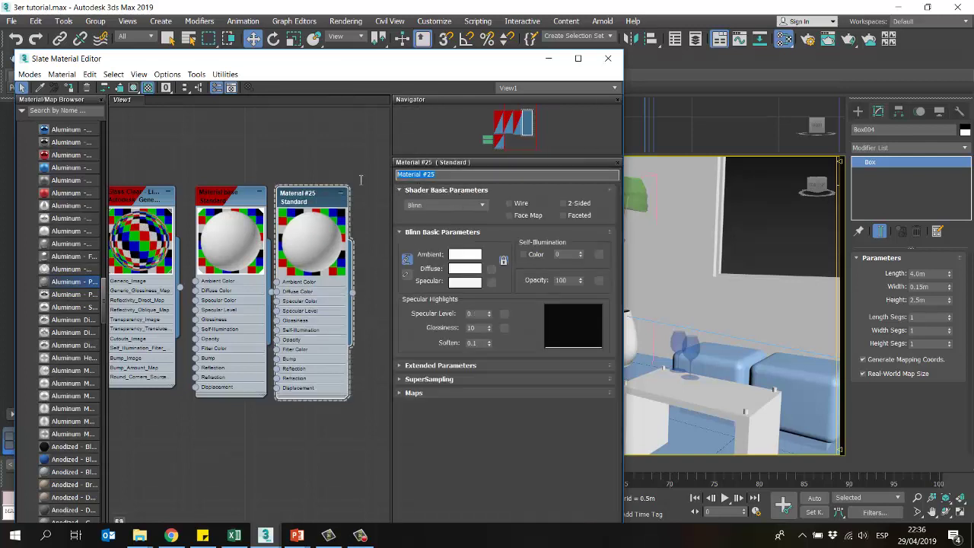
type("piso laminado")
Step: Bring the wood image whose name starts with 12087730 from the "3DMAX_3ERtutorial" folder into the material graph as a Bitmap node above "piso laminado"
scroll(319, 281, "up", 1)
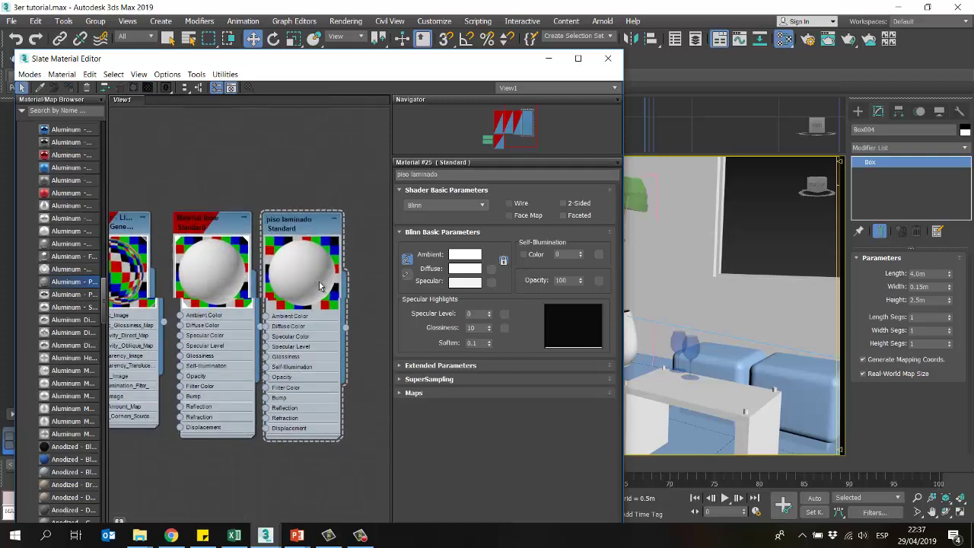
scroll(319, 282, "up", 2)
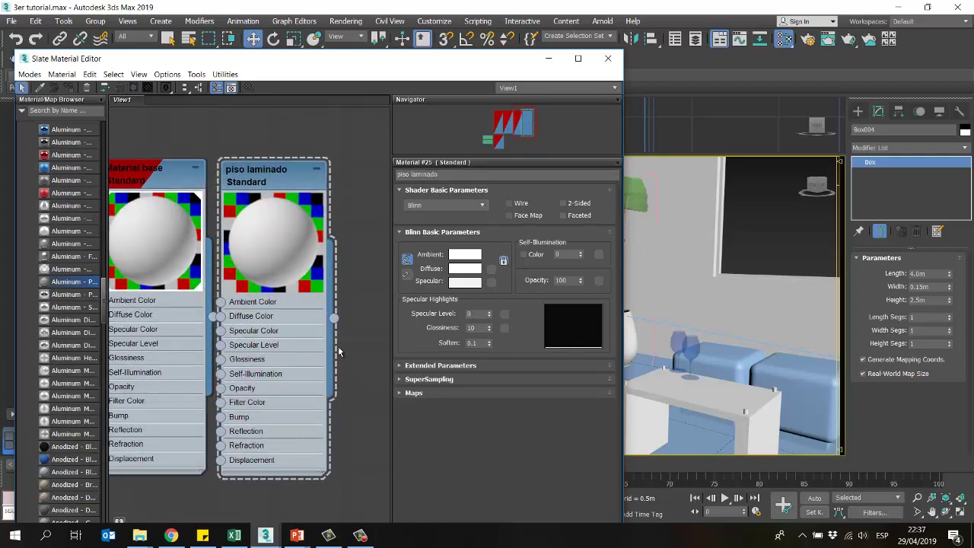
left_click(139, 535)
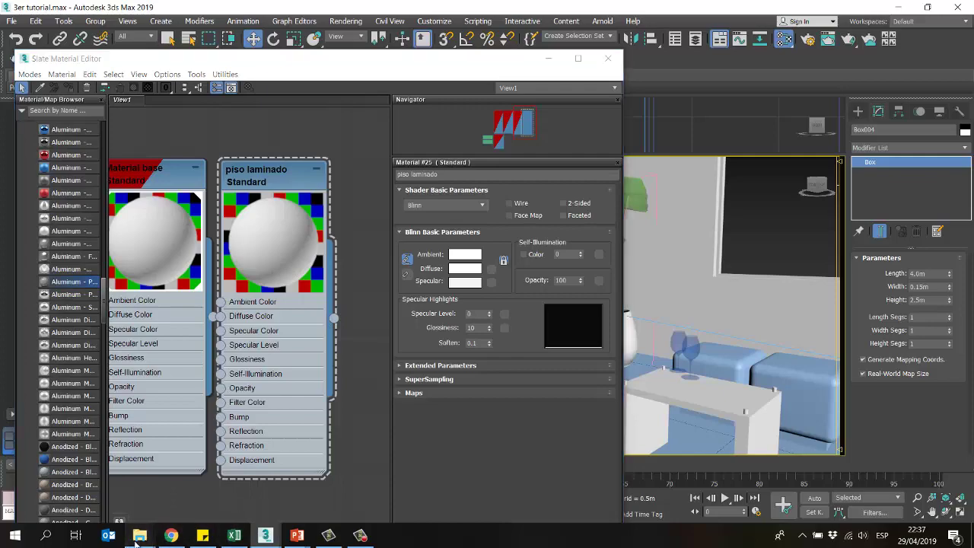
left_click(73, 479)
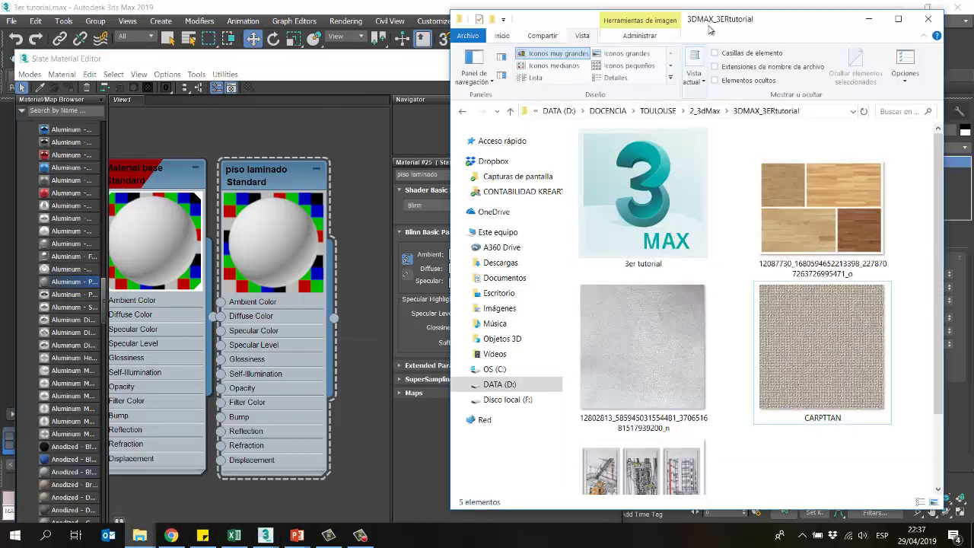
mouse_move(704, 17)
left_mouse_down()
mouse_move(661, 37)
mouse_move(749, 19)
mouse_move(694, 13)
left_mouse_up()
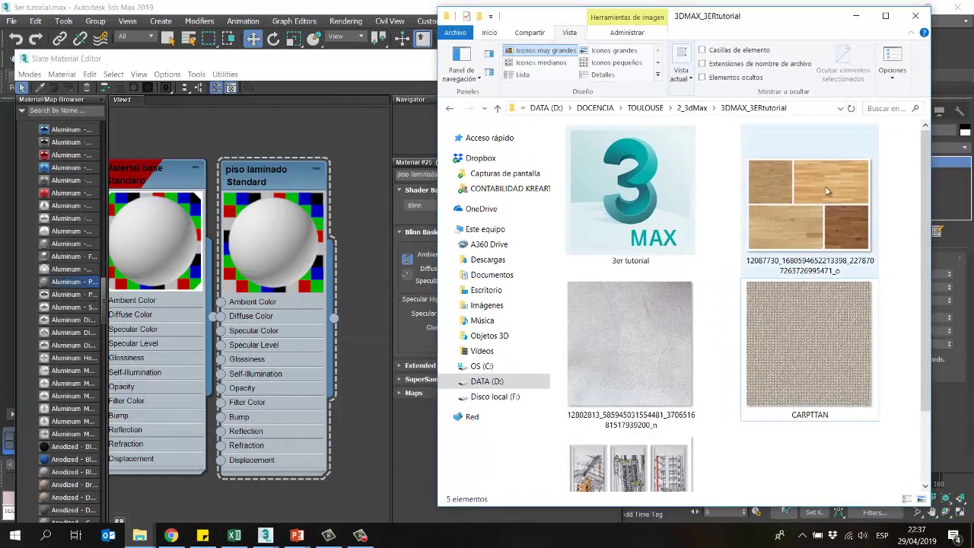
mouse_move(925, 205)
left_mouse_down()
mouse_move(925, 266)
mouse_move(919, 206)
left_mouse_up()
left_click_drag(784, 214, 506, 138)
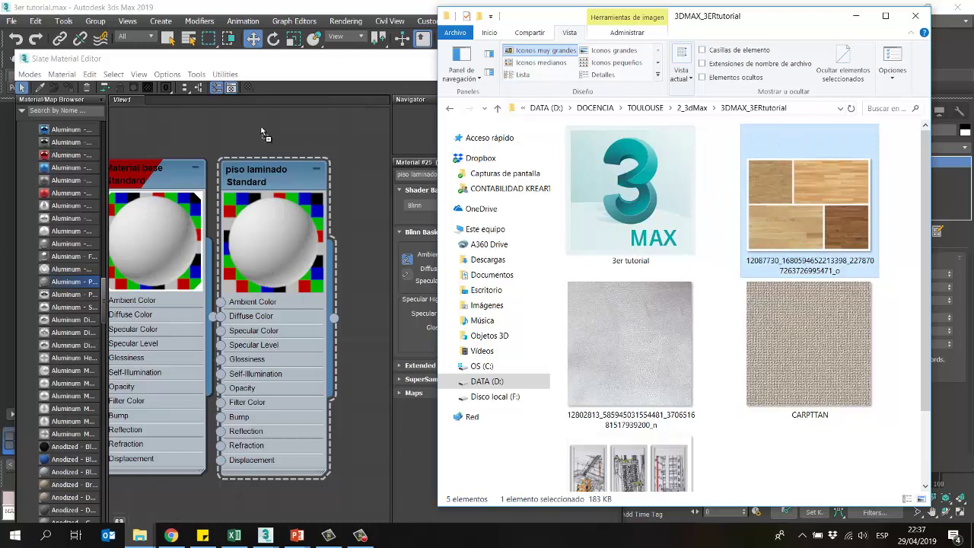
left_click_drag(271, 124, 273, 129)
middle_click_drag(289, 150, 298, 224)
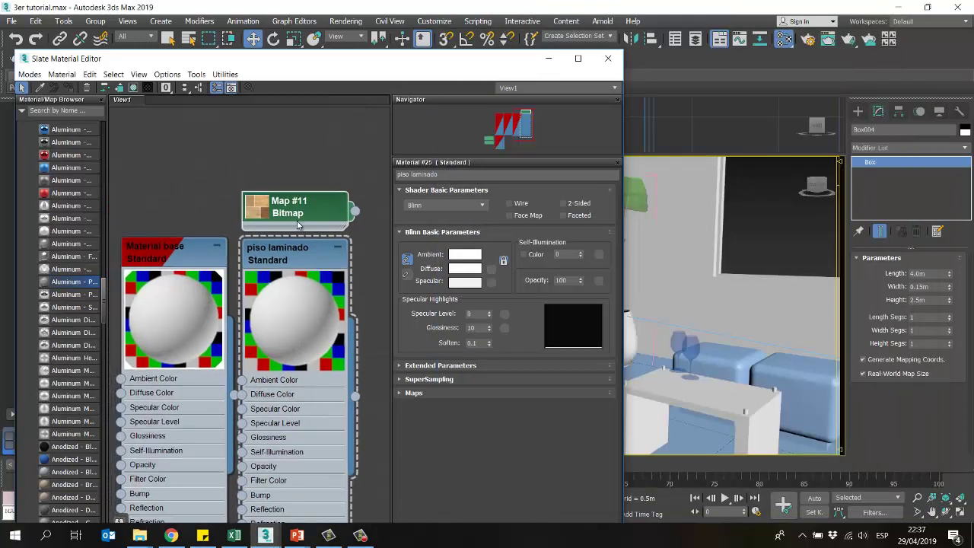
Step: Enlarge the wood Bitmap node's preview and place the node clear above the "piso laminado" material
double_click(260, 210)
left_click_drag(302, 210, 303, 121)
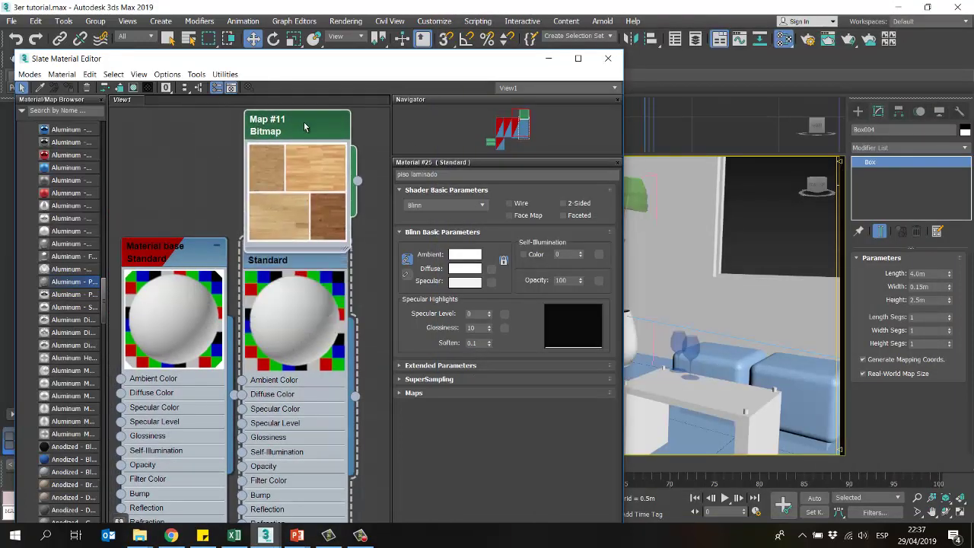
middle_click_drag(347, 188, 342, 249)
left_click_drag(307, 192, 298, 160)
middle_click_drag(345, 237, 338, 172)
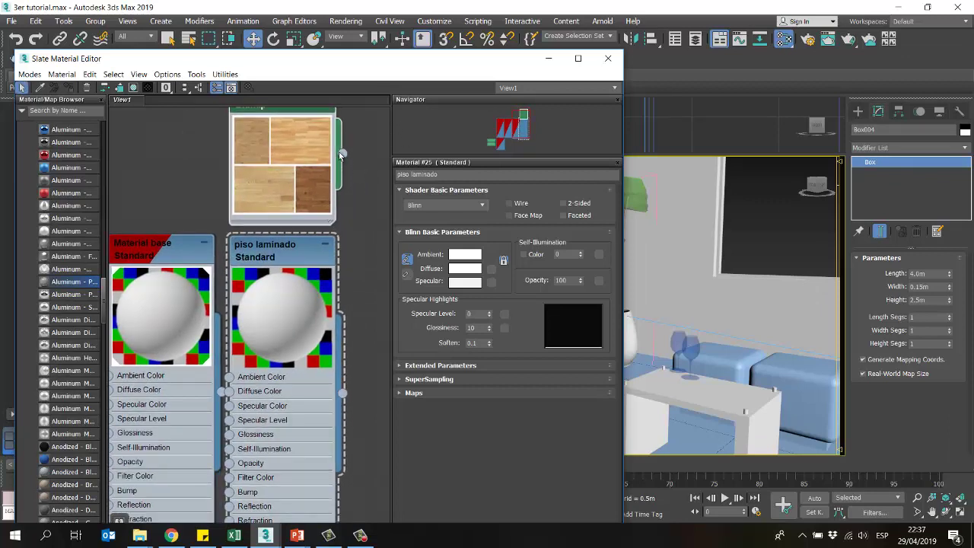
Step: Connect the wood Bitmap's output to the Diffuse Color of "piso laminado" and shift the material node slightly aside
middle_click_drag(368, 224, 357, 219)
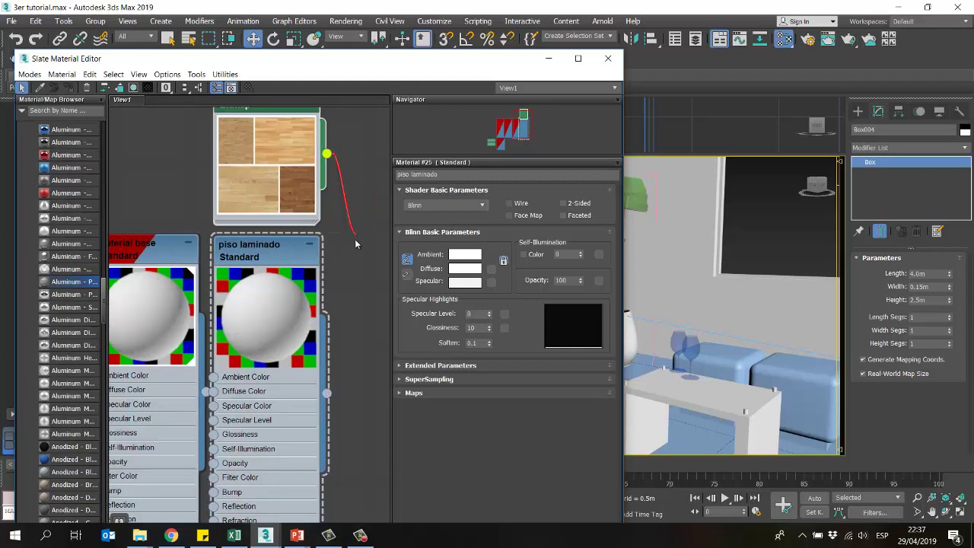
left_click_drag(303, 325, 213, 392)
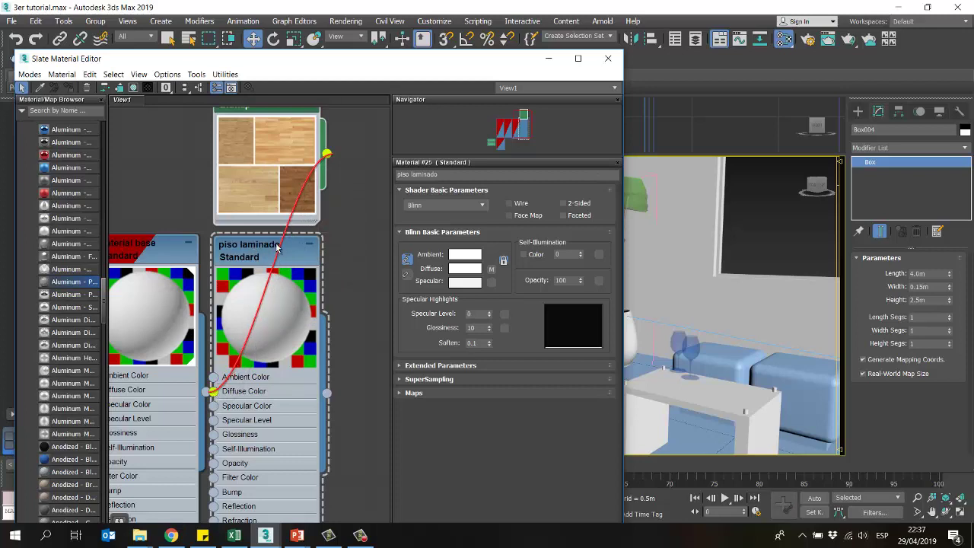
left_click_drag(260, 416, 276, 416)
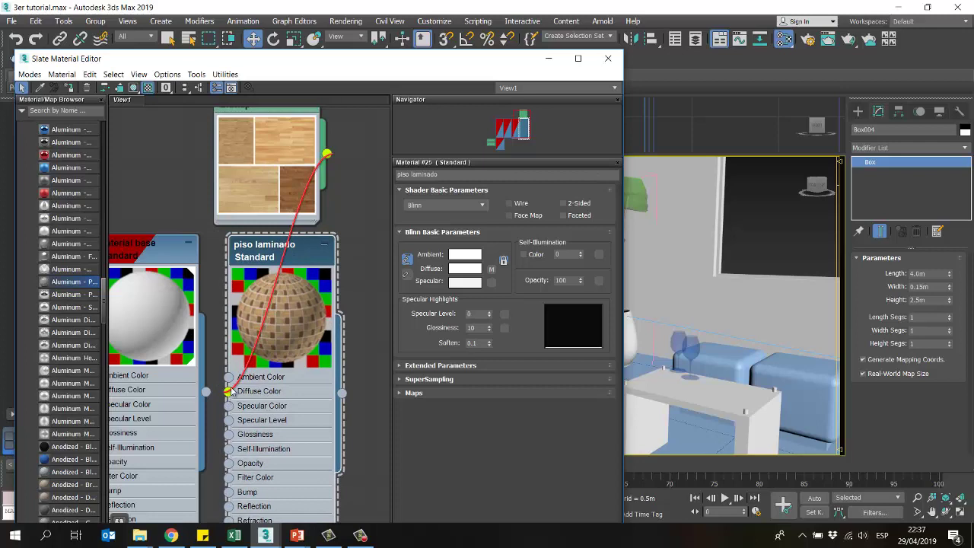
middle_click_drag(280, 140, 277, 161)
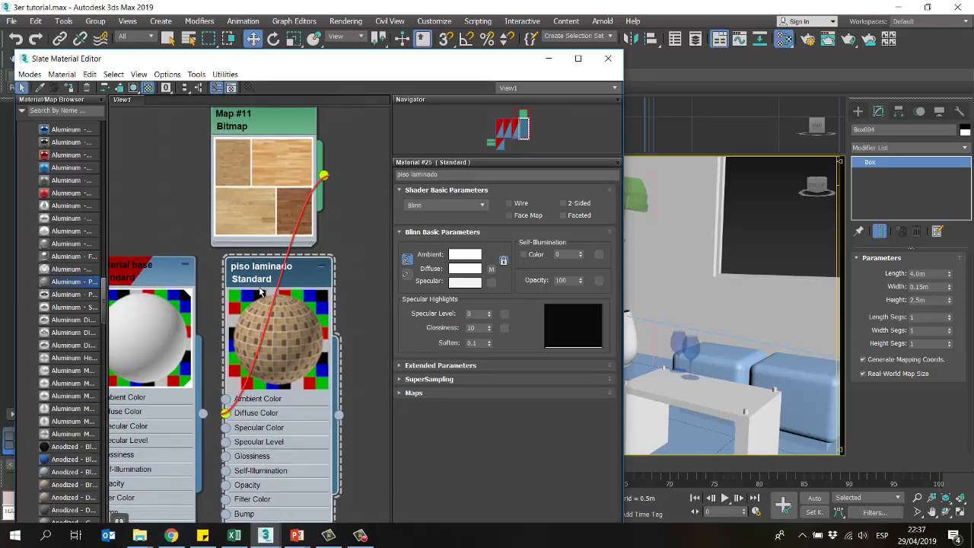
middle_click_drag(274, 124, 270, 156)
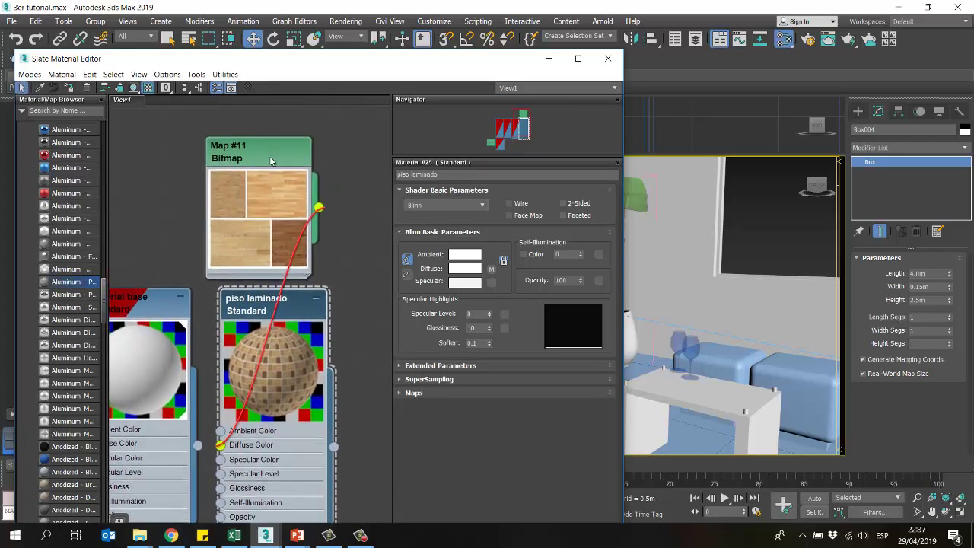
Step: Open the wood Bitmap's parameters and turn off Use Real-World Scale
double_click(273, 154)
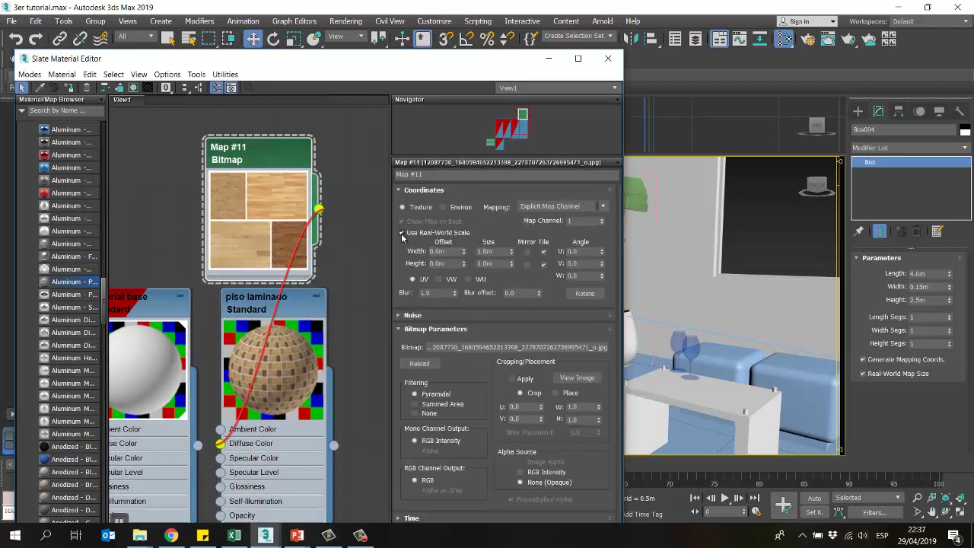
left_click(401, 234)
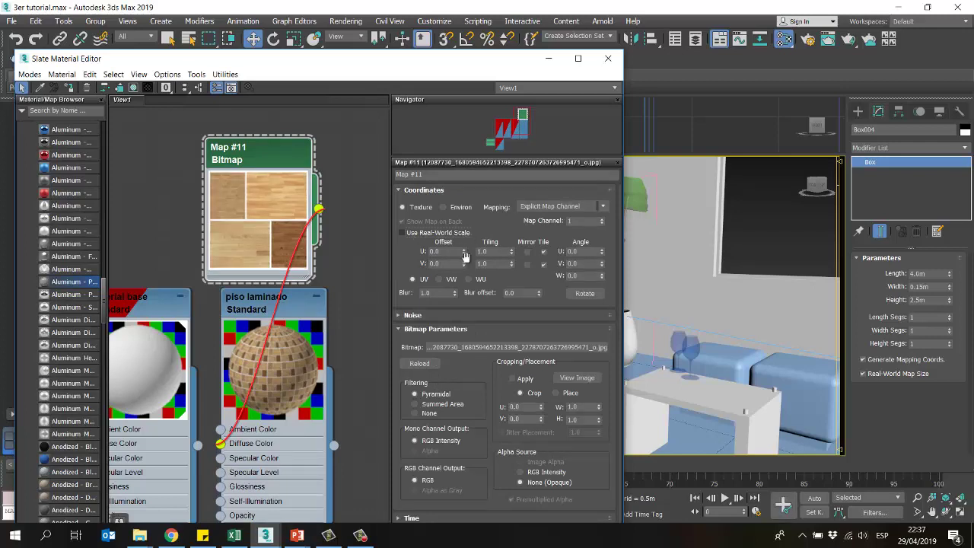
mouse_move(275, 323)
middle_mouse_down()
mouse_move(270, 305)
mouse_move(276, 325)
middle_mouse_up()
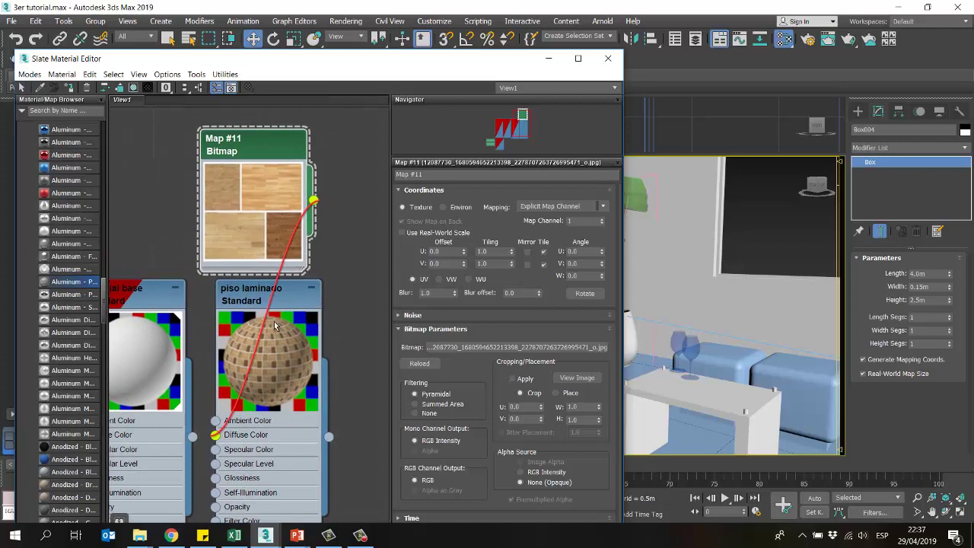
Step: Apply cropping to the wood Bitmap, limiting it to the light plank sample at U 0.019, V 0.514, W 0.598, H 0.461, and close the image view
left_click(512, 379)
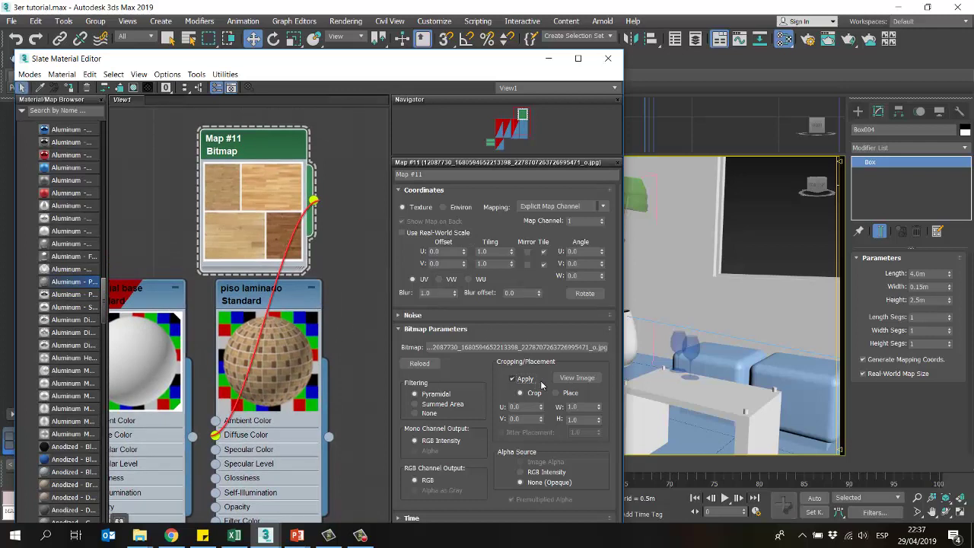
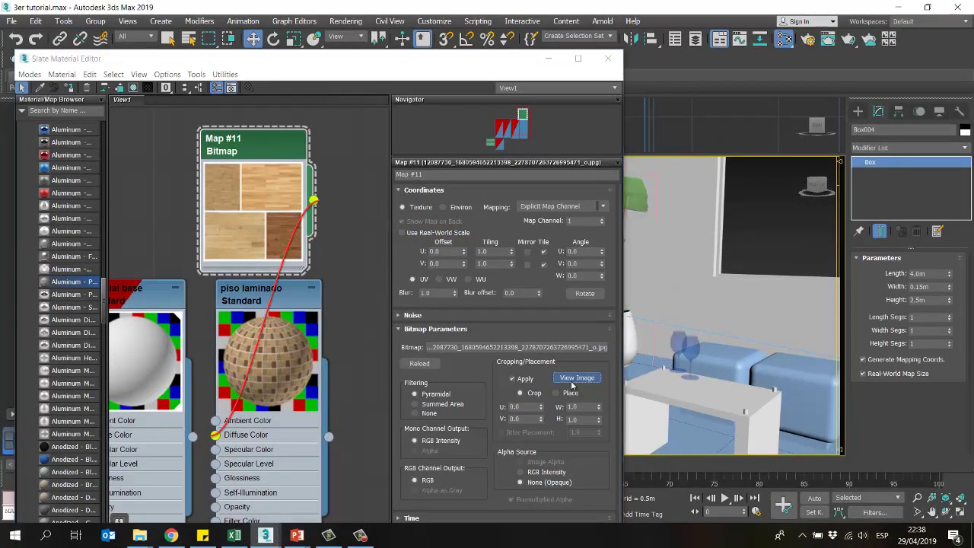
left_click(576, 378)
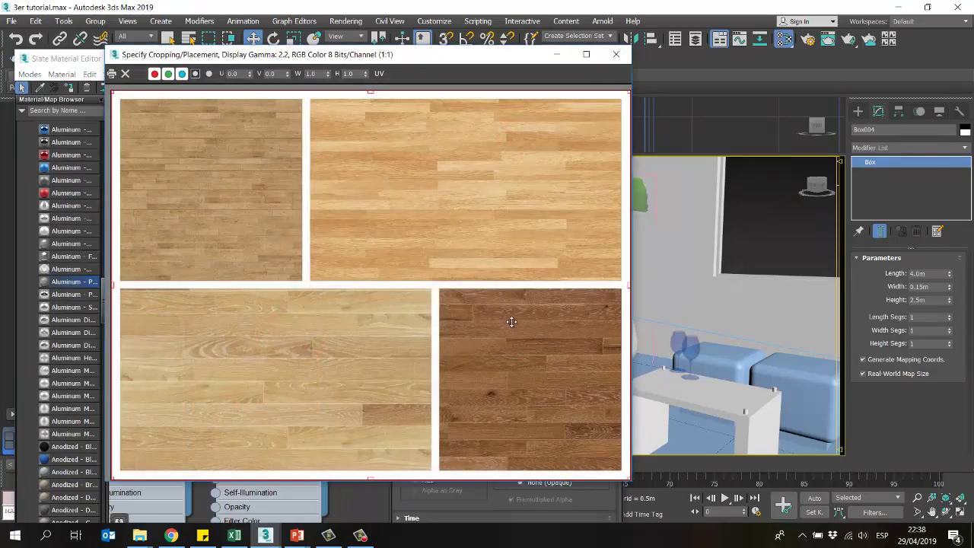
left_click_drag(379, 56, 656, 63)
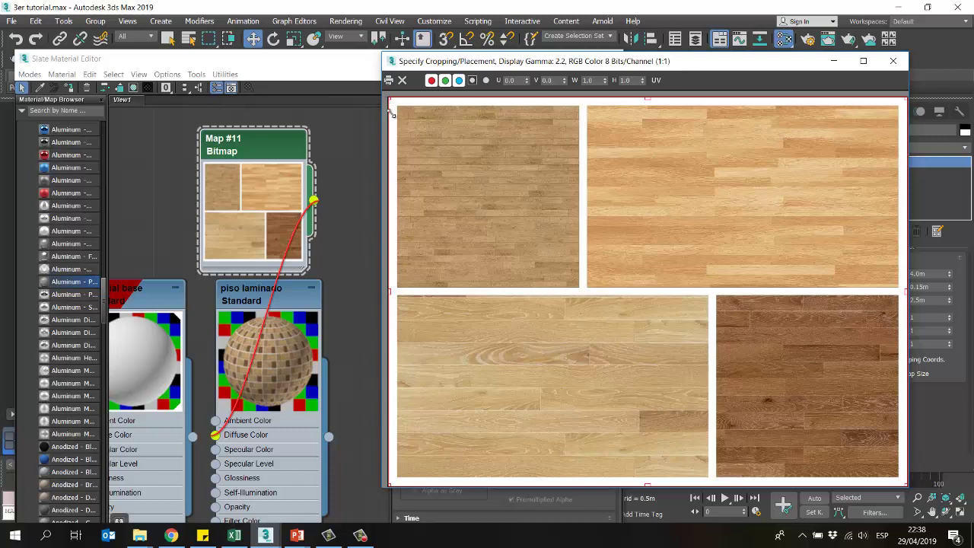
left_click_drag(391, 112, 397, 297)
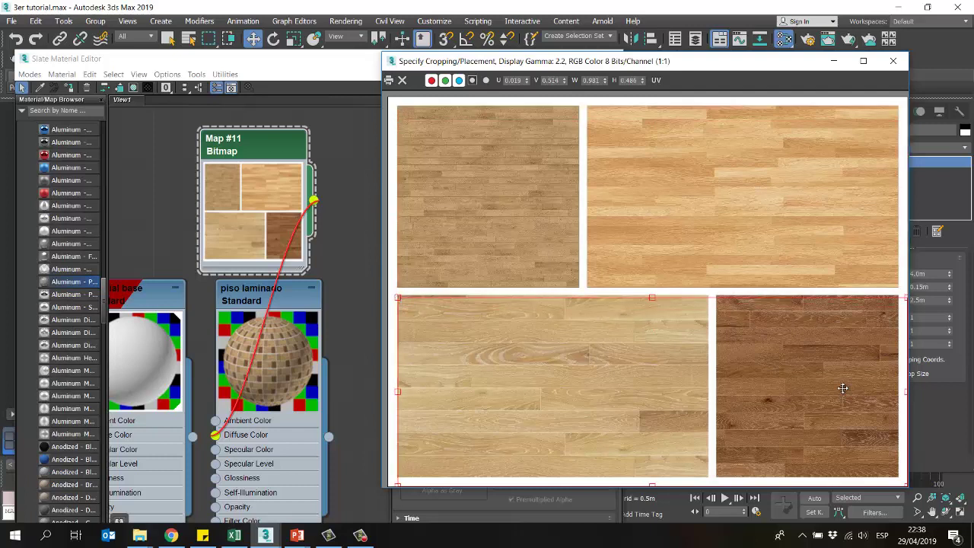
left_click_drag(900, 391, 708, 391)
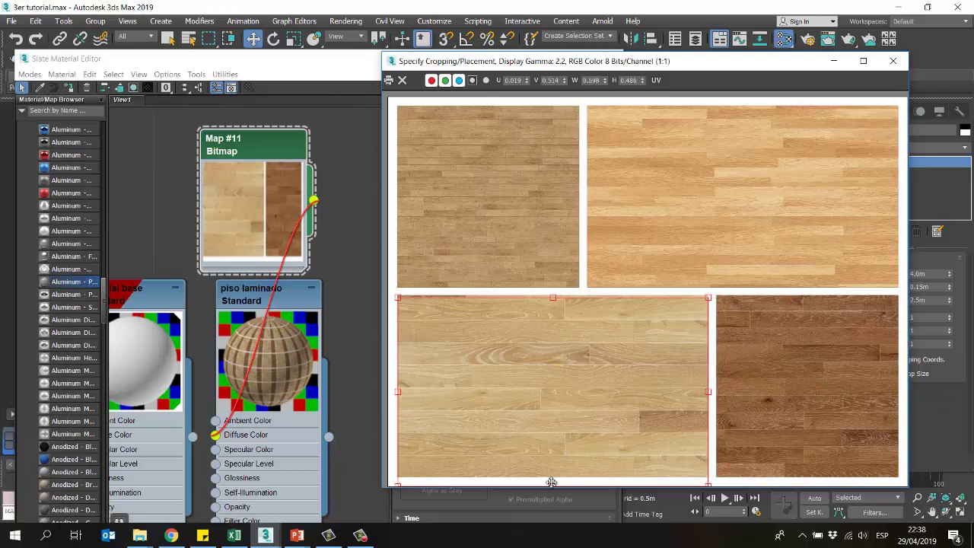
left_click_drag(553, 484, 553, 477)
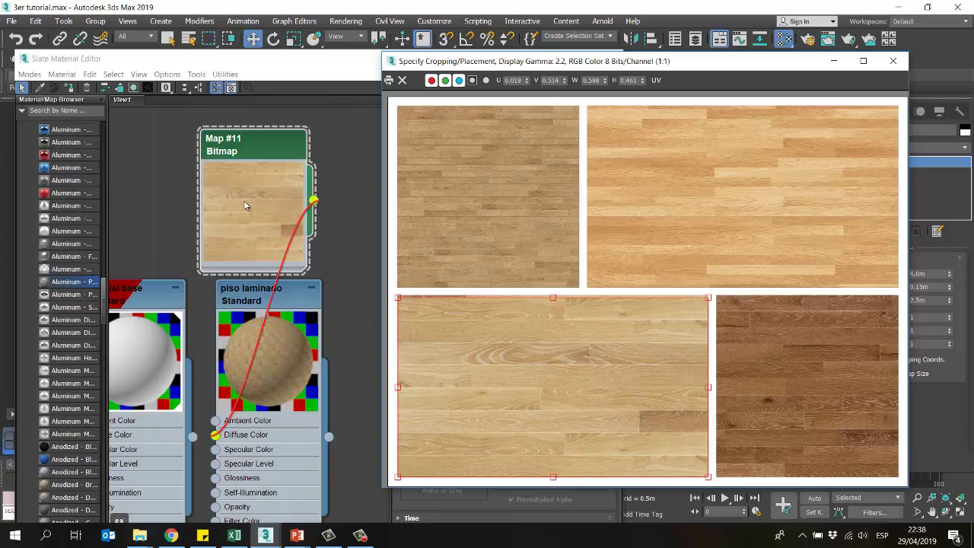
left_click(247, 144)
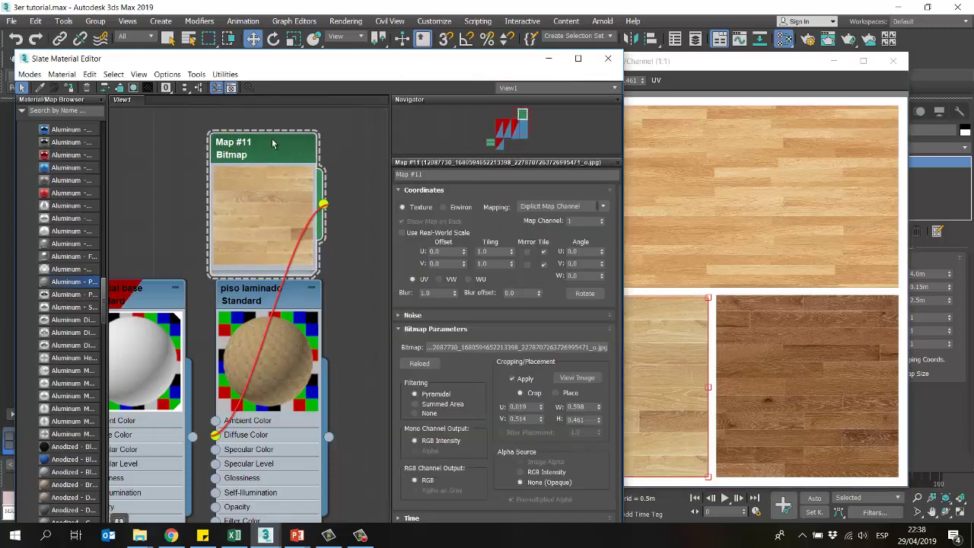
left_click(786, 181)
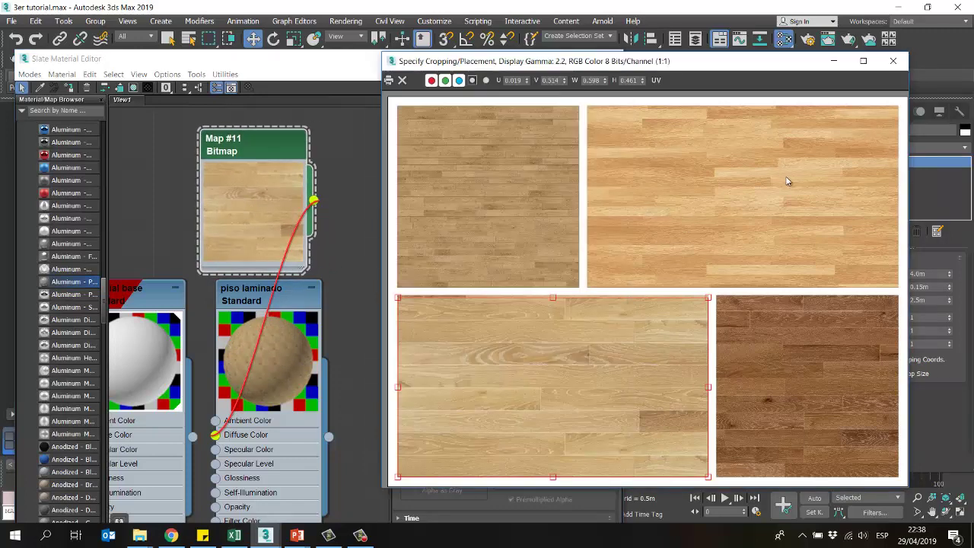
left_click(895, 62)
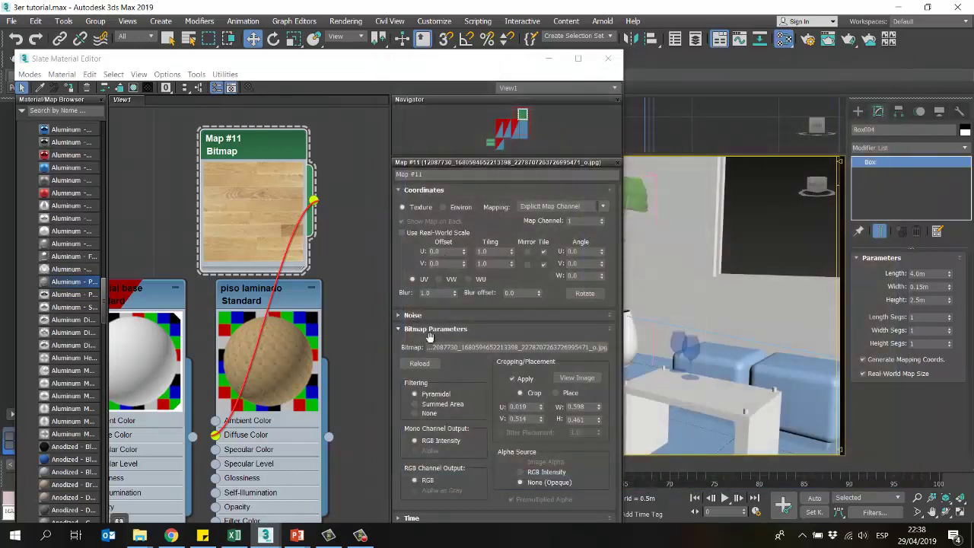
Step: Turn the cropped Bitmap's Use Real-World Scale on and off again to compare the material preview
left_click(403, 232)
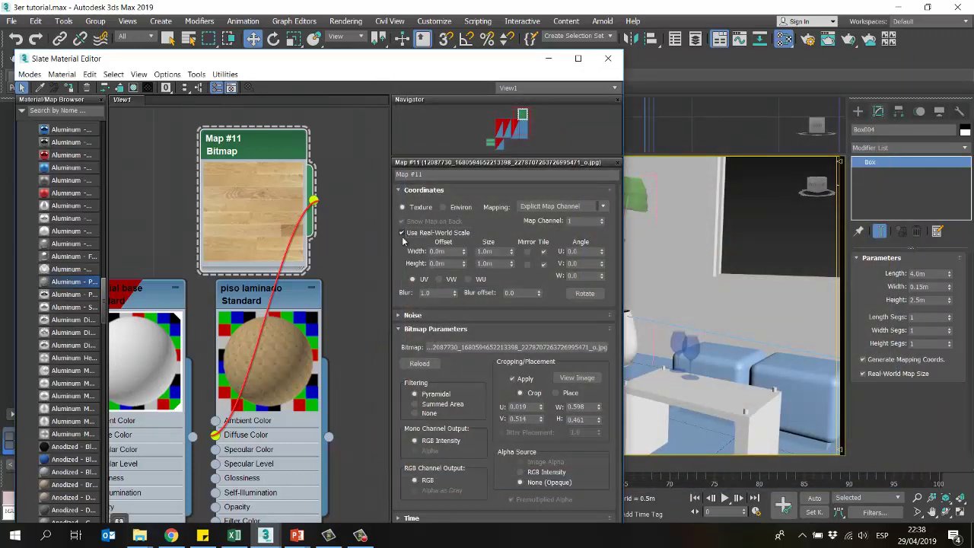
scroll(288, 350, "up", 3)
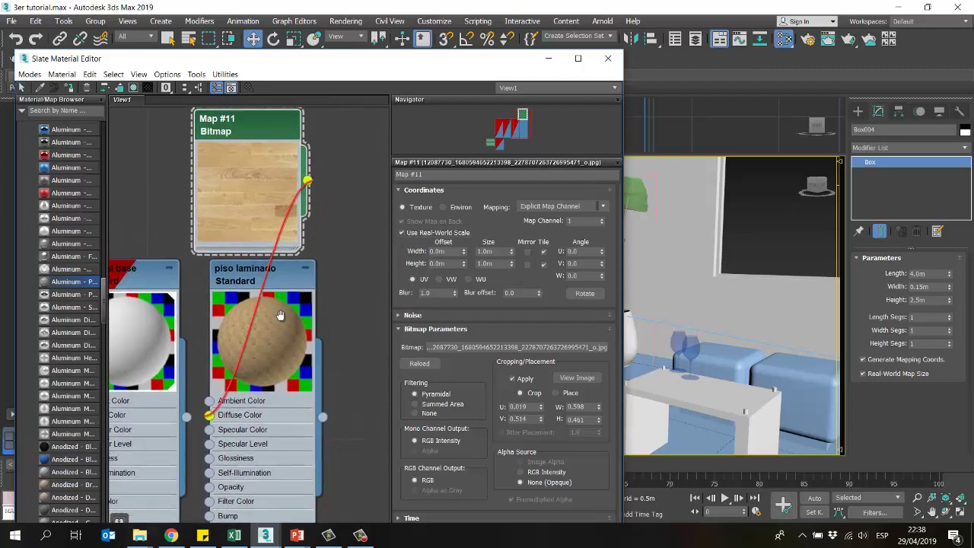
middle_click_drag(236, 208, 237, 238)
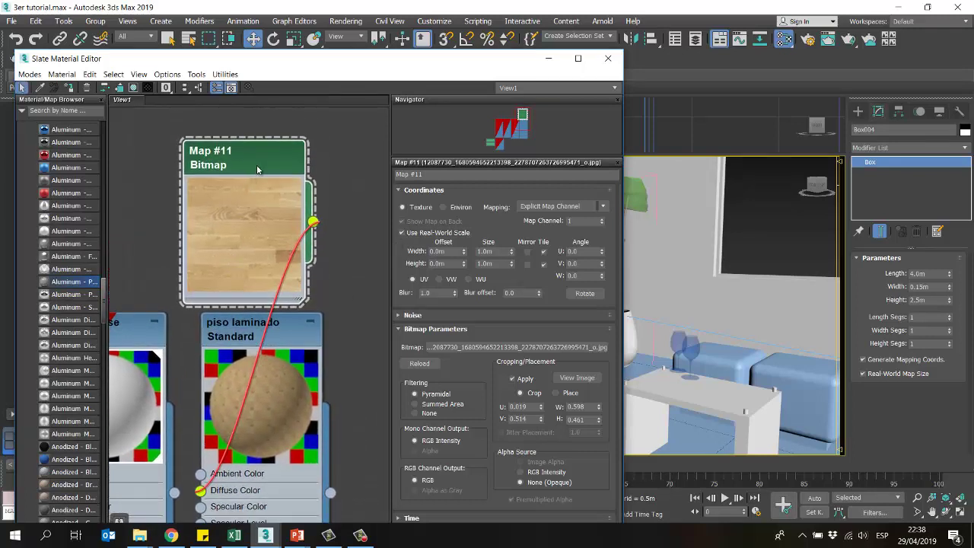
left_click(403, 233)
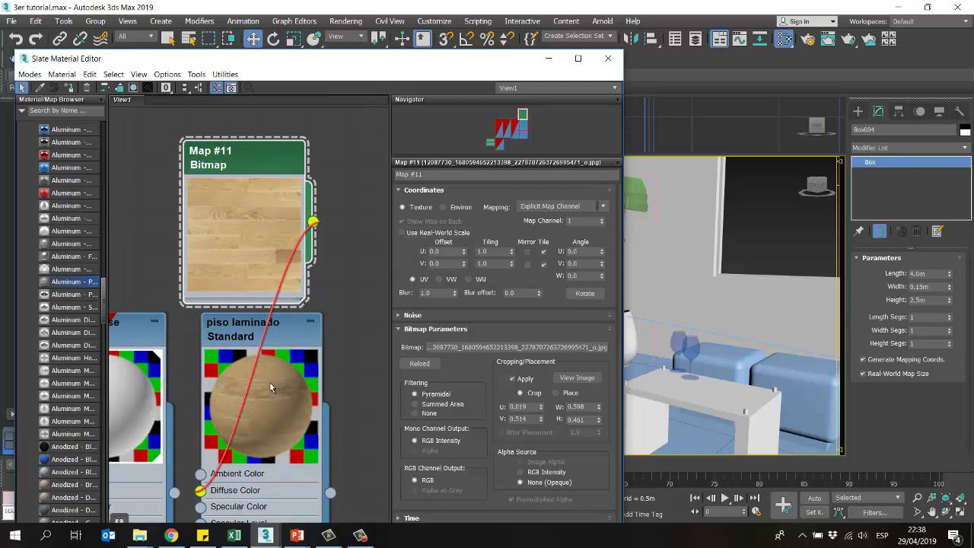
Step: Select the floor box in the perspective view and isolate it briefly to check the selection
middle_click_drag(274, 386, 245, 331)
left_click_drag(305, 59, 269, 24)
left_click(796, 445)
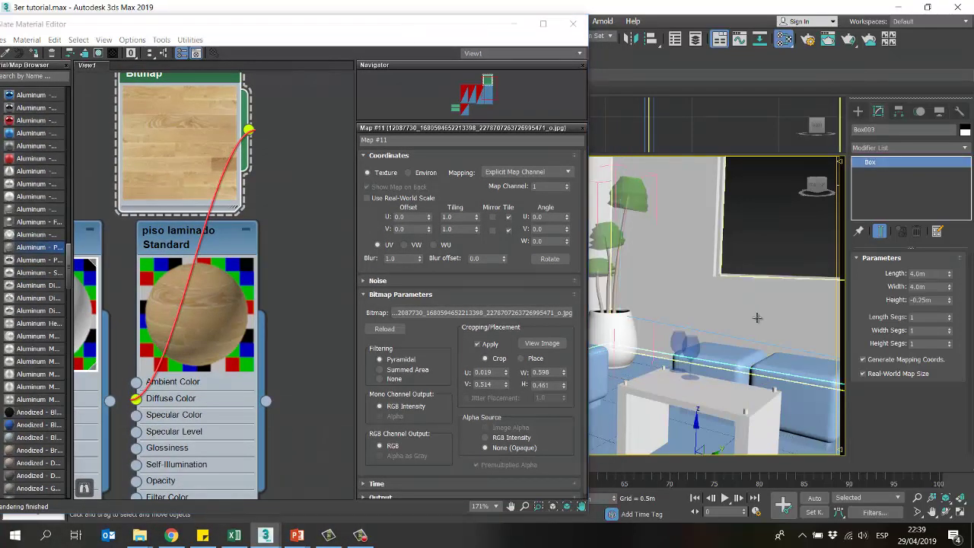
key("alt+q")
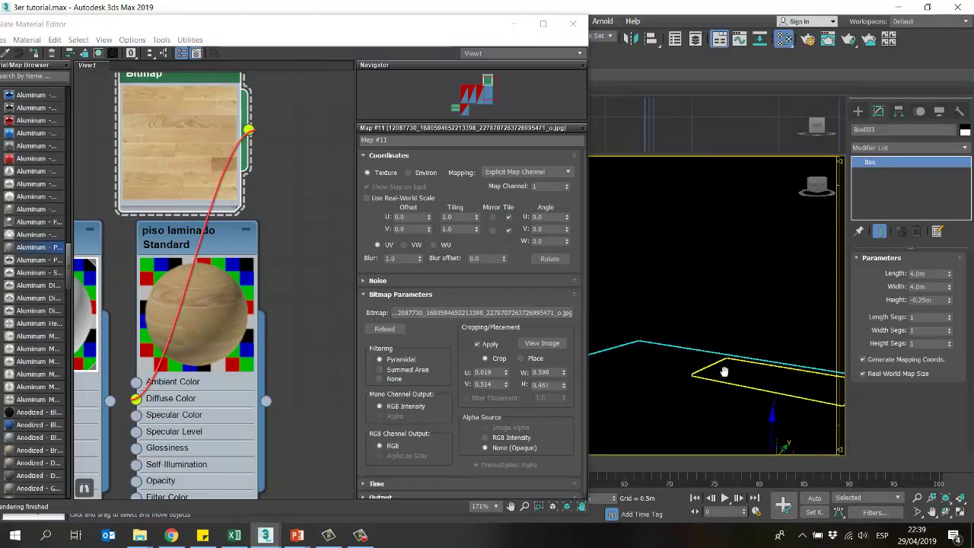
key("alt+q")
Step: Assign the "piso laminado" material to the selected floor box and close the Slate Material Editor
left_click_drag(453, 30, 427, 46)
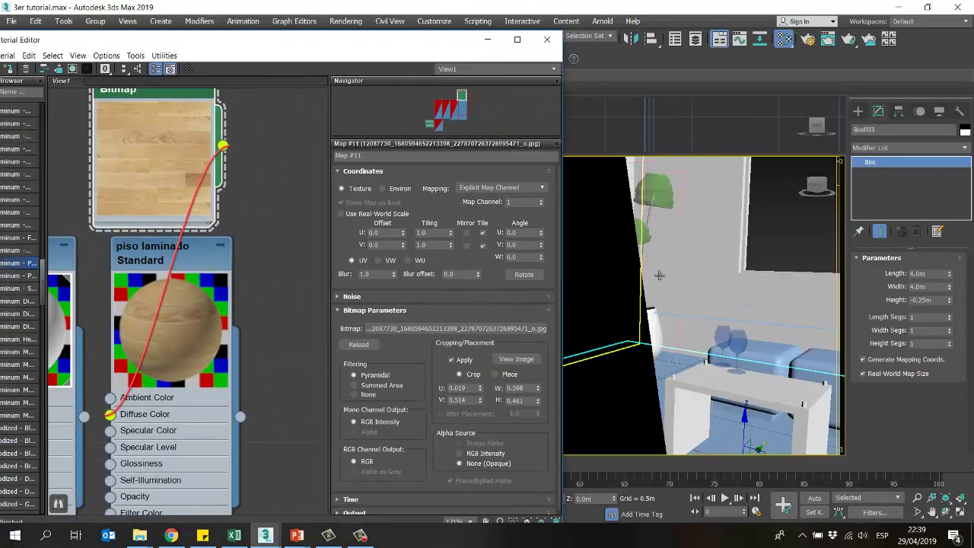
left_click(946, 513)
left_click_drag(612, 303, 667, 342)
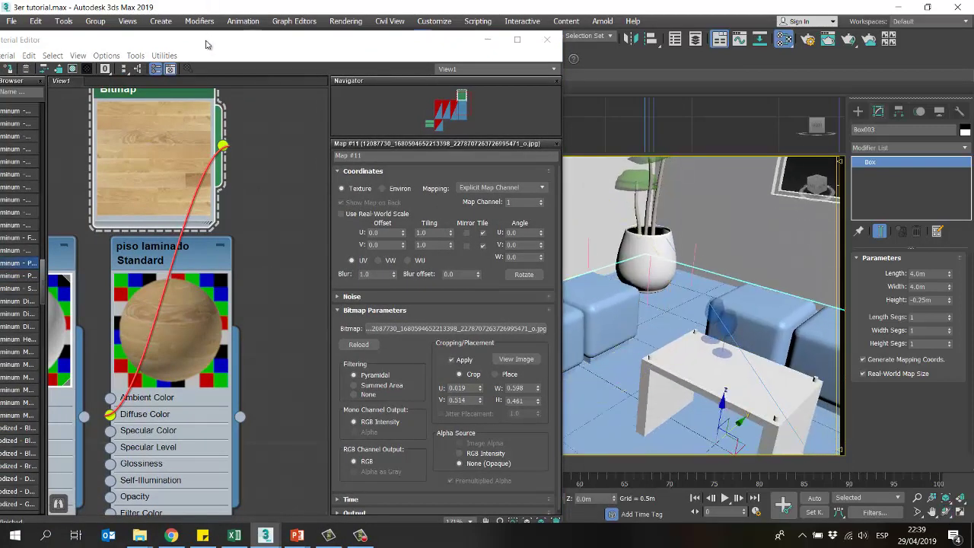
left_click_drag(205, 45, 414, 57)
double_click(347, 262)
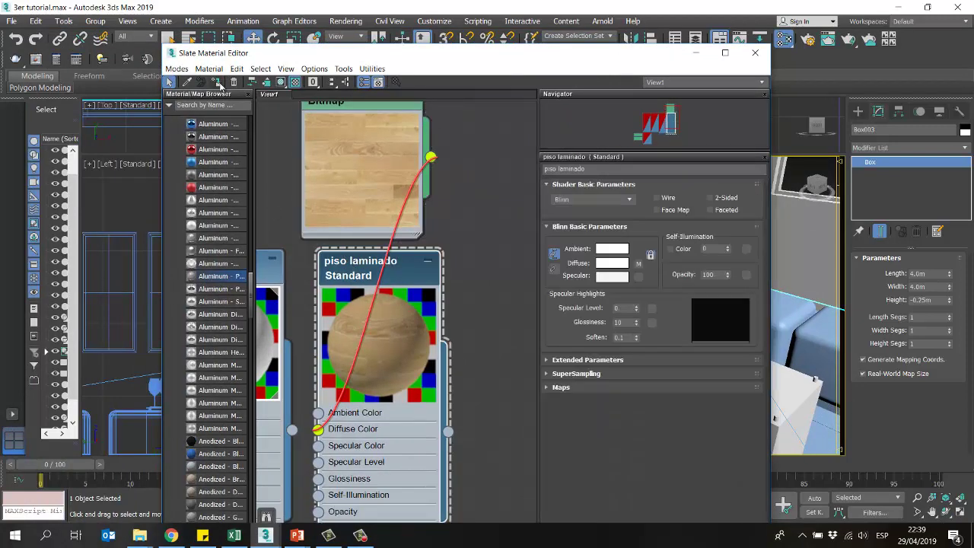
left_click(220, 83)
left_click(755, 52)
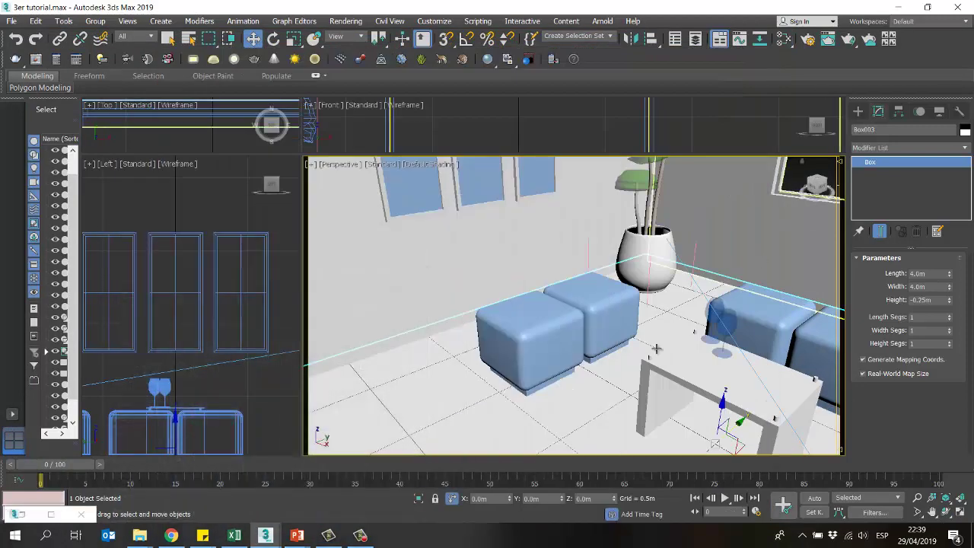
Step: Reopen the Slate Material Editor, show the "piso laminado" texture shaded in the viewport and inspect it on the floor around the table
key("m")
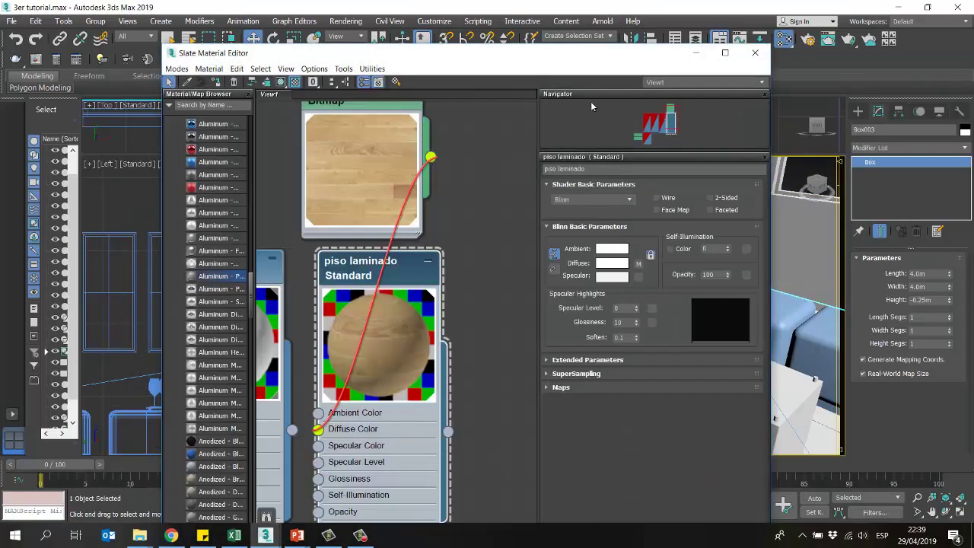
left_click_drag(605, 59, 431, 53)
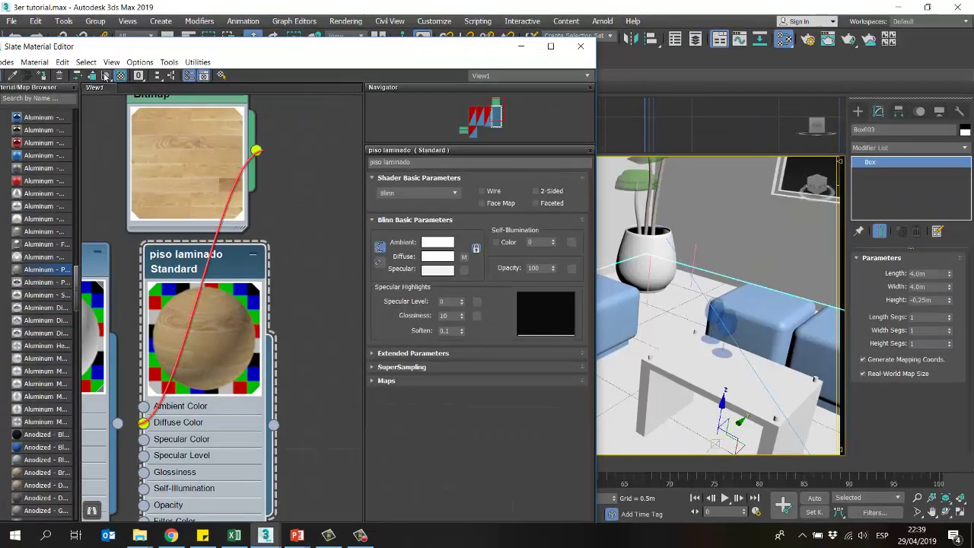
left_click(212, 150)
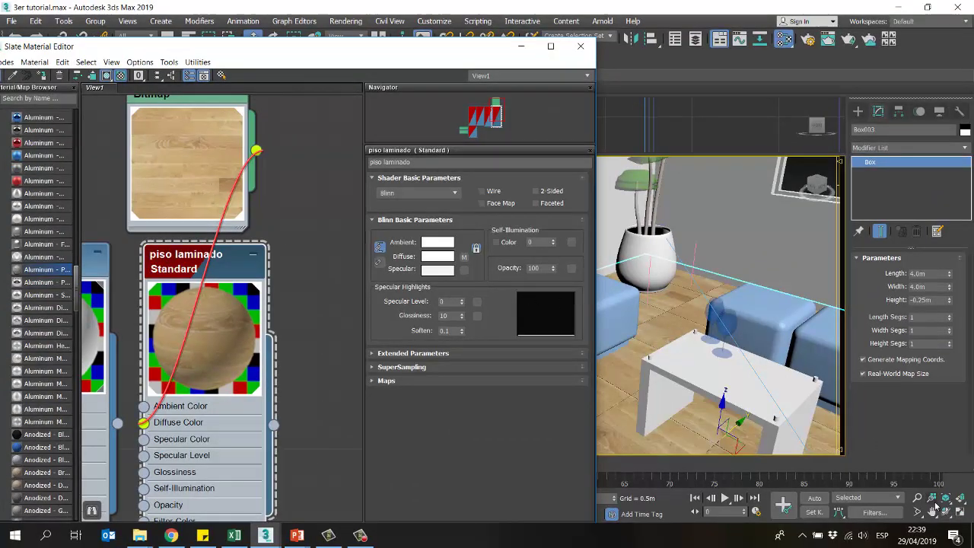
left_click(905, 460)
left_click(945, 512)
left_click_drag(651, 300, 584, 346)
left_click(520, 47)
Step: Narrow the "piso laminado" bitmap's crop region over the light oak sample to U 0.02, V 0.514, W 0.462 and H 0.461
key("m")
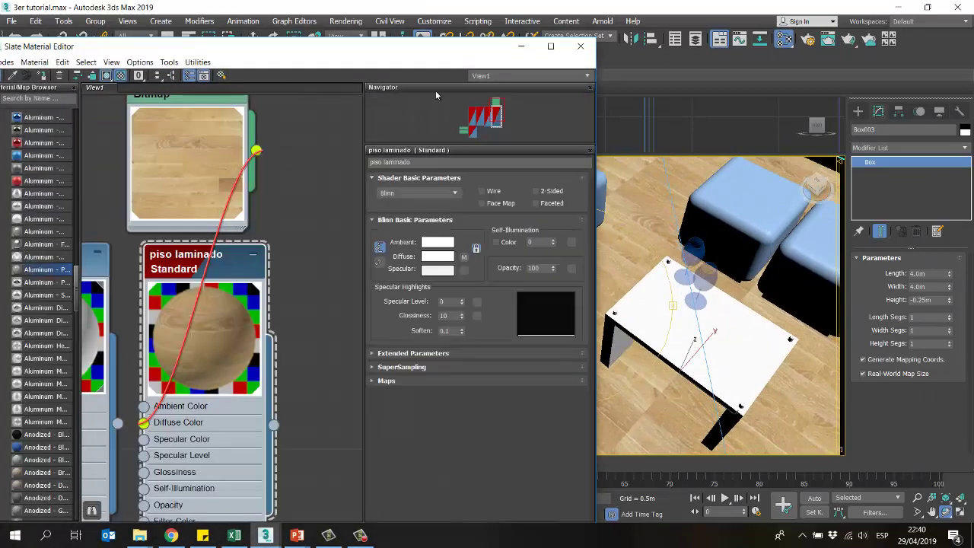
middle_click_drag(209, 116, 200, 144)
double_click(201, 107)
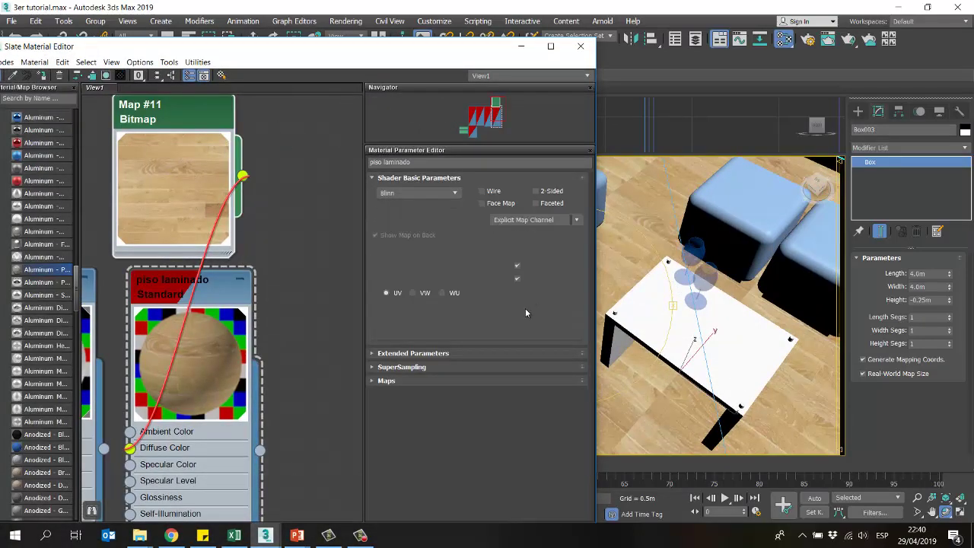
left_click(542, 364)
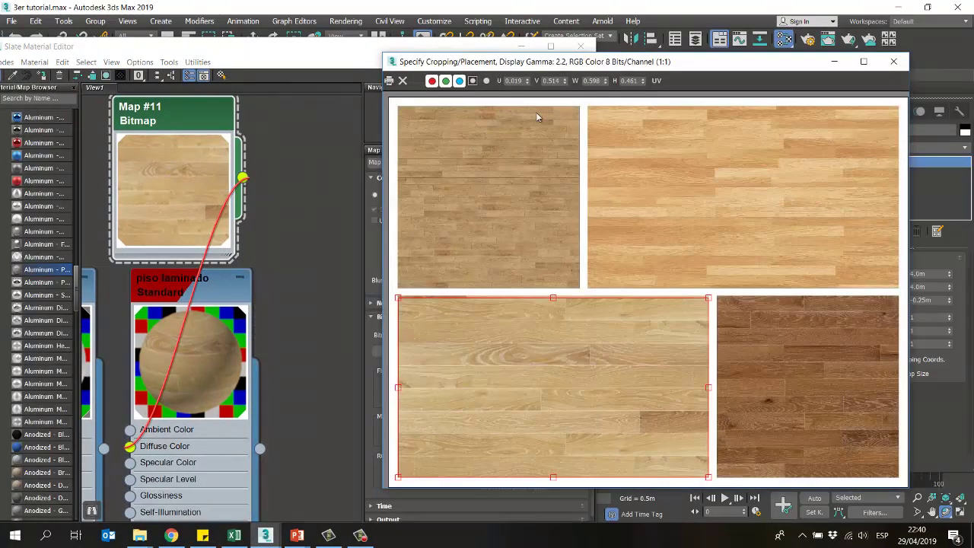
left_click_drag(671, 67, 346, 60)
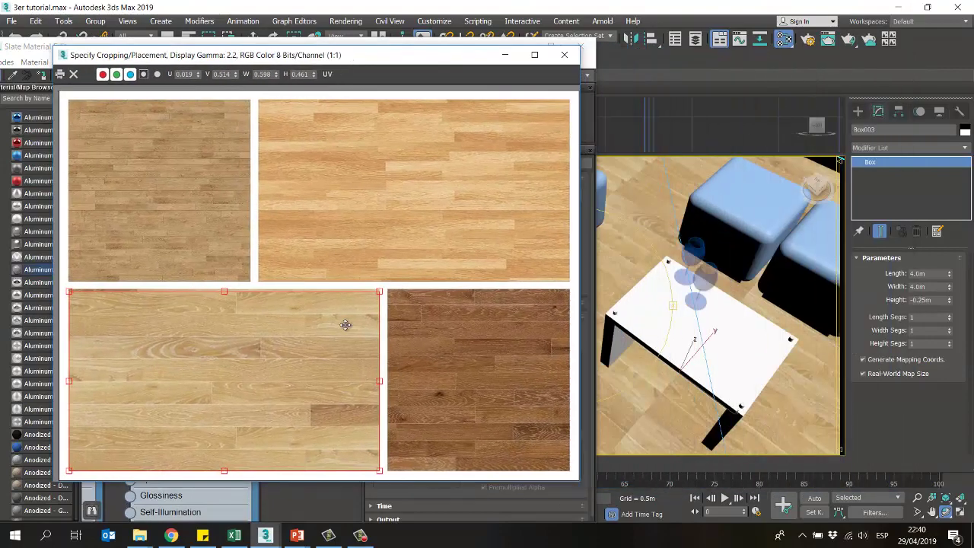
left_click_drag(379, 380, 311, 380)
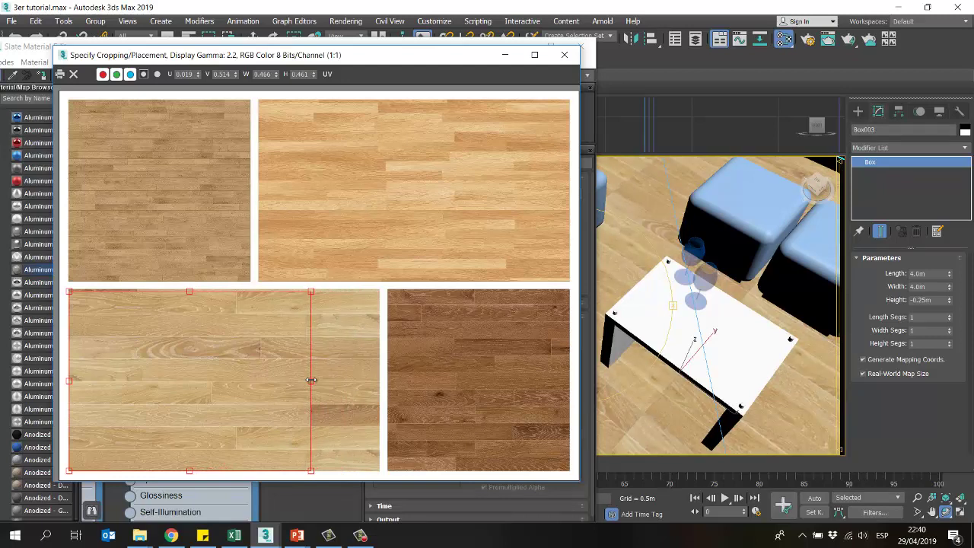
left_click_drag(308, 380, 306, 379)
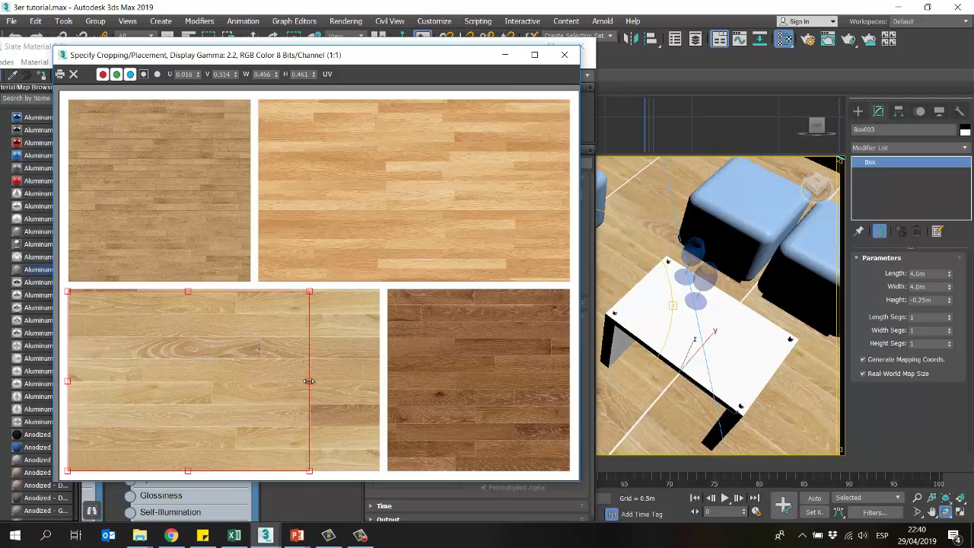
left_click_drag(67, 380, 69, 381)
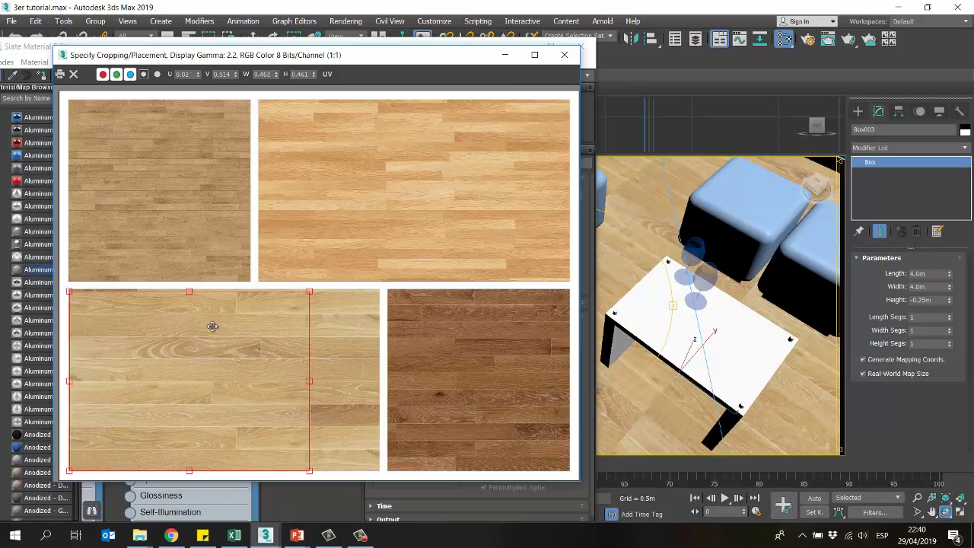
left_click(564, 55)
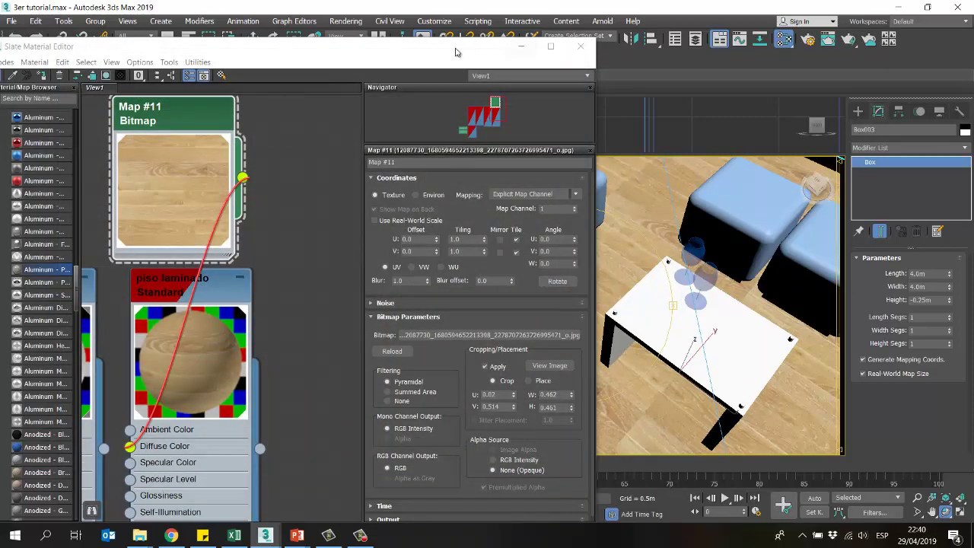
Step: Inspect the re-cropped laminate on the floor around the table, and minimize the Slate Material Editor
left_click_drag(456, 47, 346, 47)
key("z")
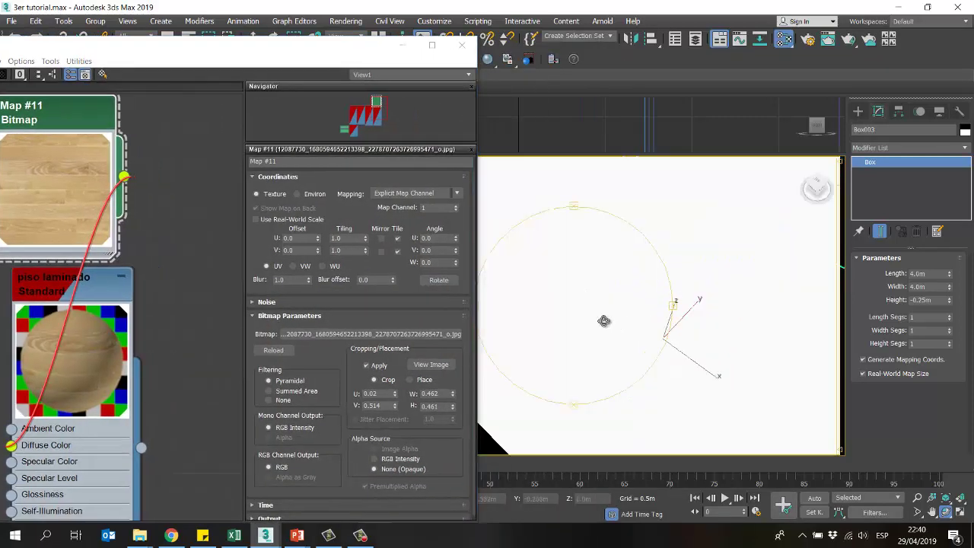
key("shift+z")
key("shift+z")
key("shift+z")
key("shift+z")
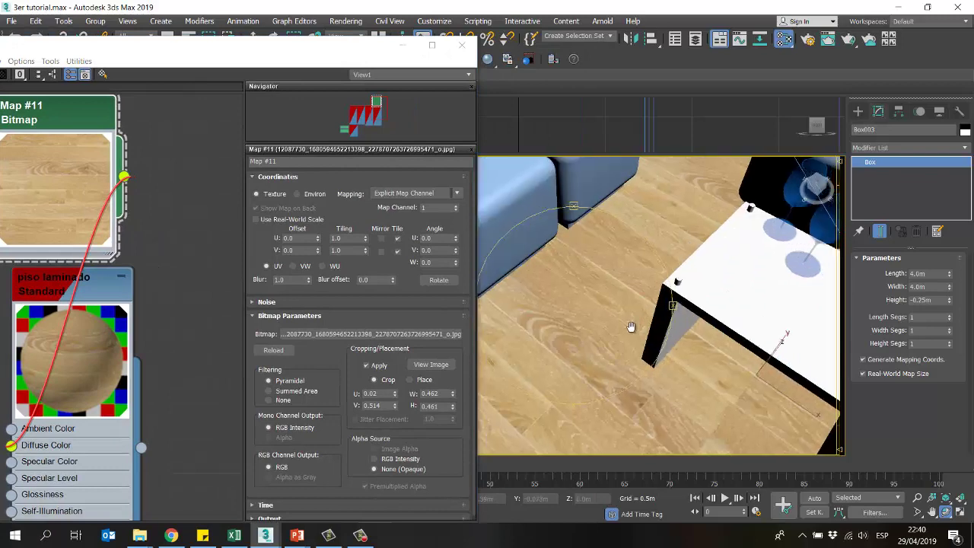
middle_click_drag(668, 321, 647, 304)
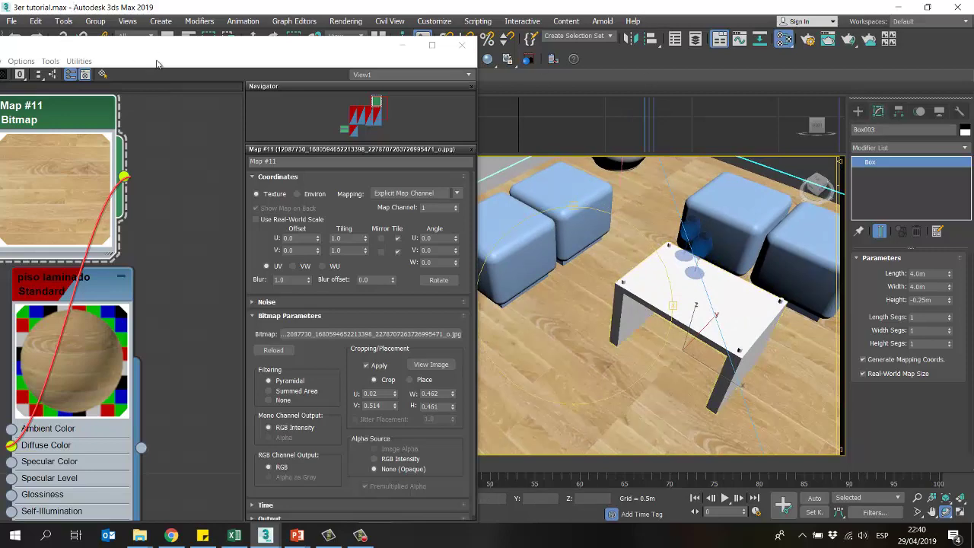
left_click(431, 46)
left_click(426, 82)
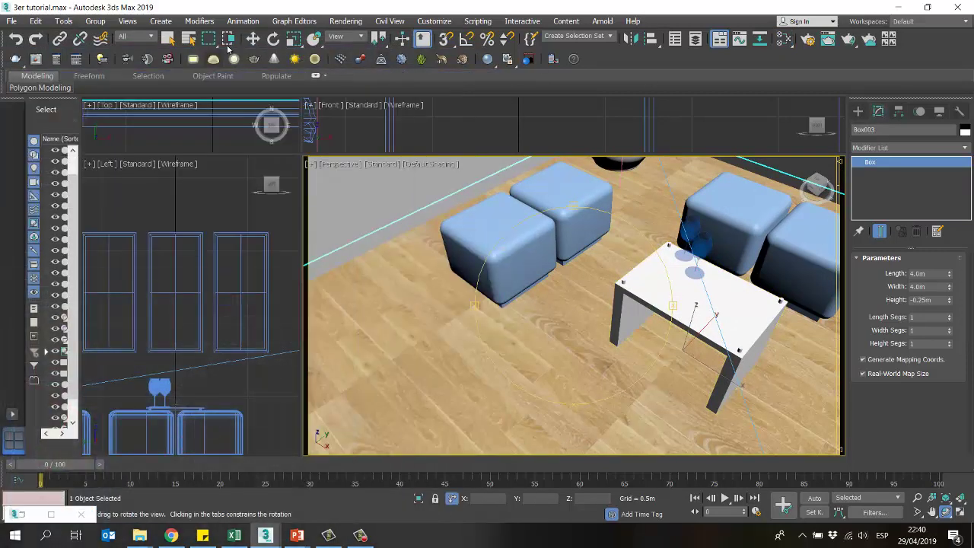
Step: Add a UVW Map modifier with Box mapping to the floor box and turn off its Real-World Map Size
left_click(254, 41)
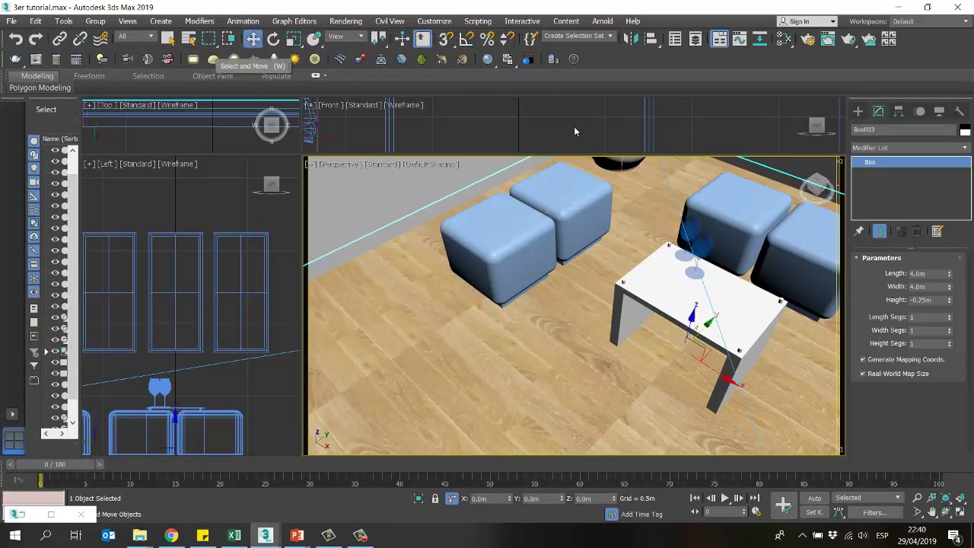
left_click(880, 112)
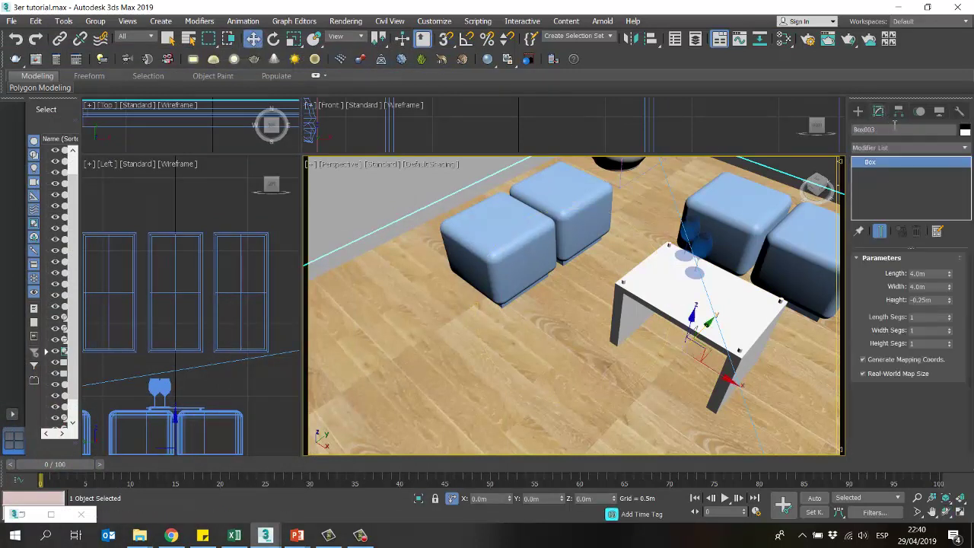
left_click(910, 147)
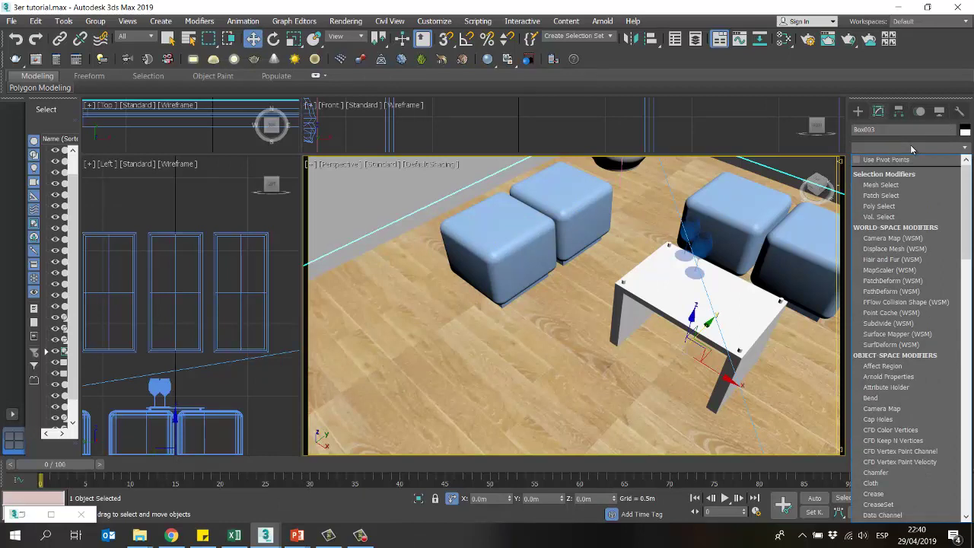
key("u")
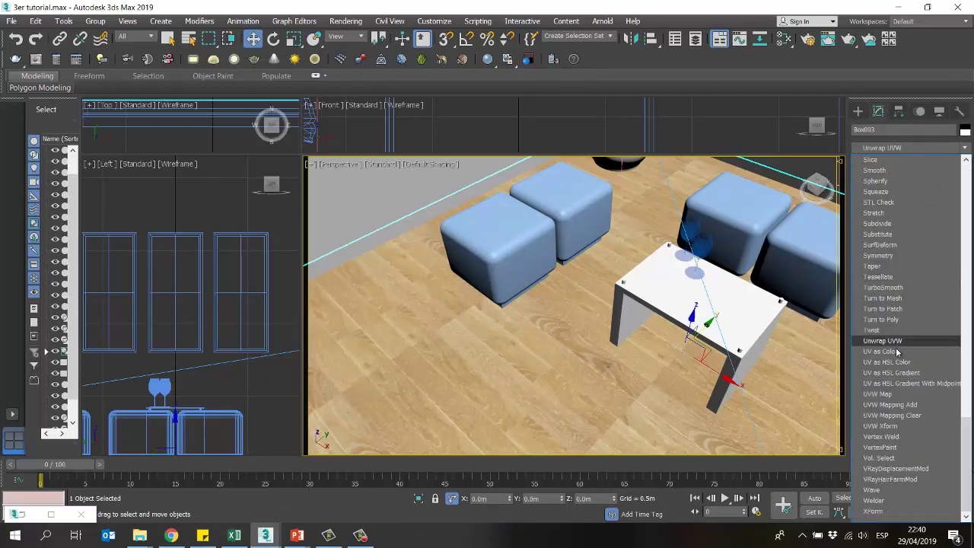
left_click(883, 394)
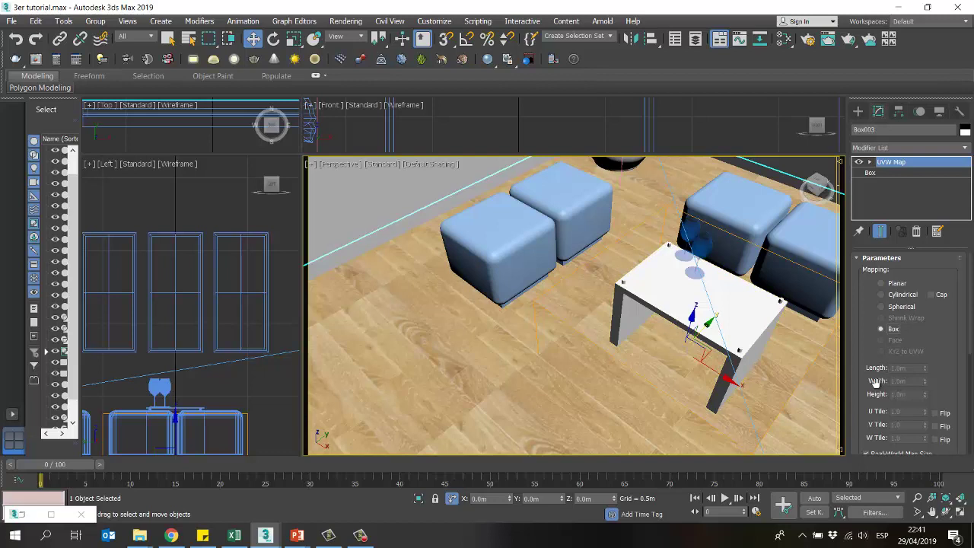
left_click_drag(874, 358, 872, 315)
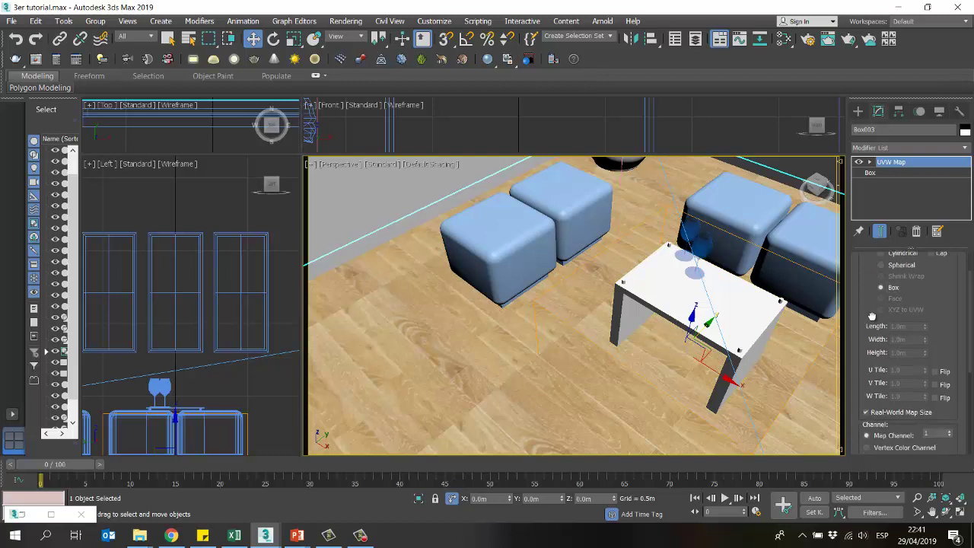
left_click(877, 405)
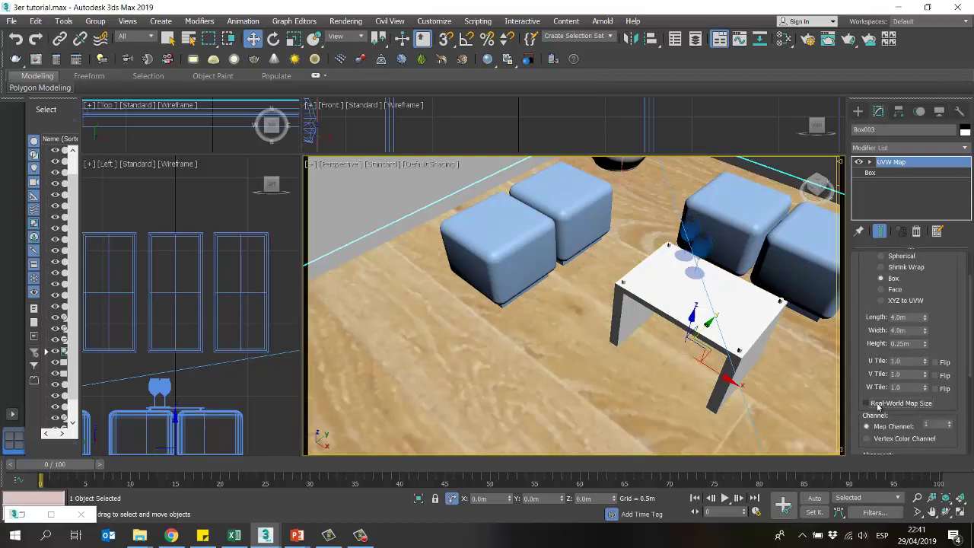
Step: Set the floor's UVW mapping length to 1 m and its width to 2 m
scroll(865, 297, "up", 1)
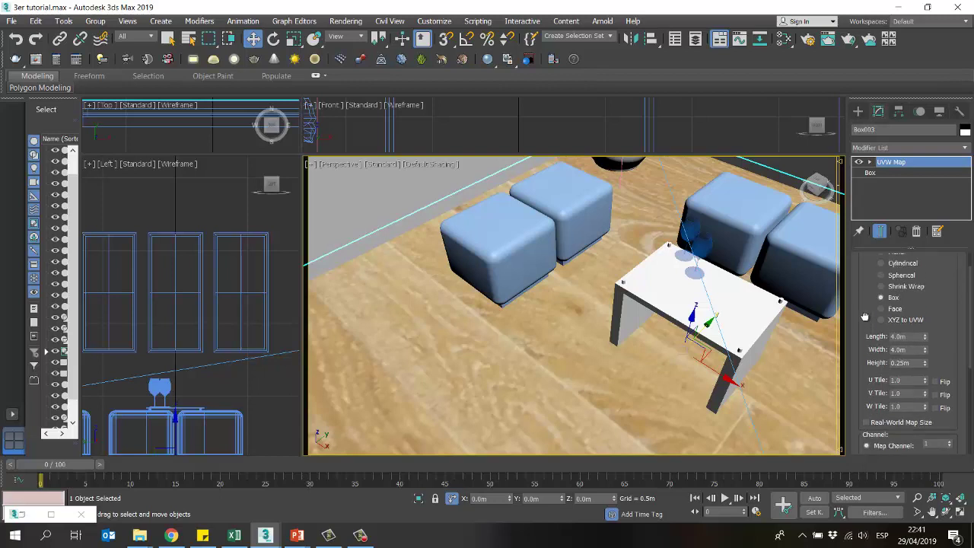
left_click_drag(909, 340, 846, 344)
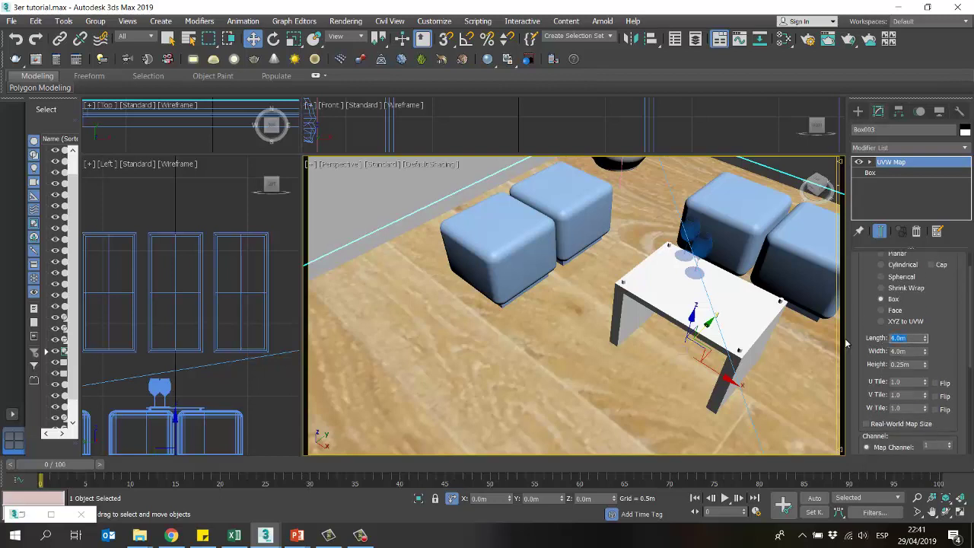
type("1")
key("Return")
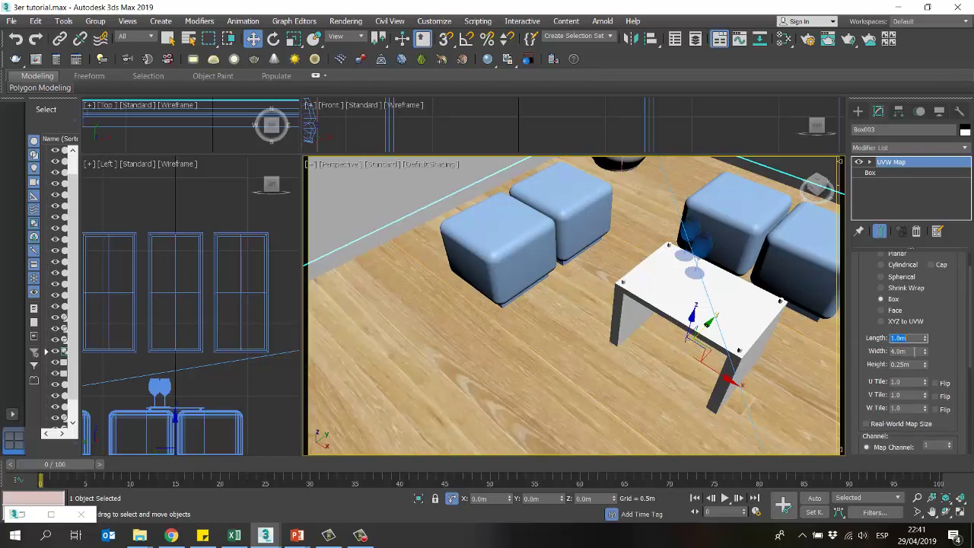
key("Tab")
type("2")
key("Return")
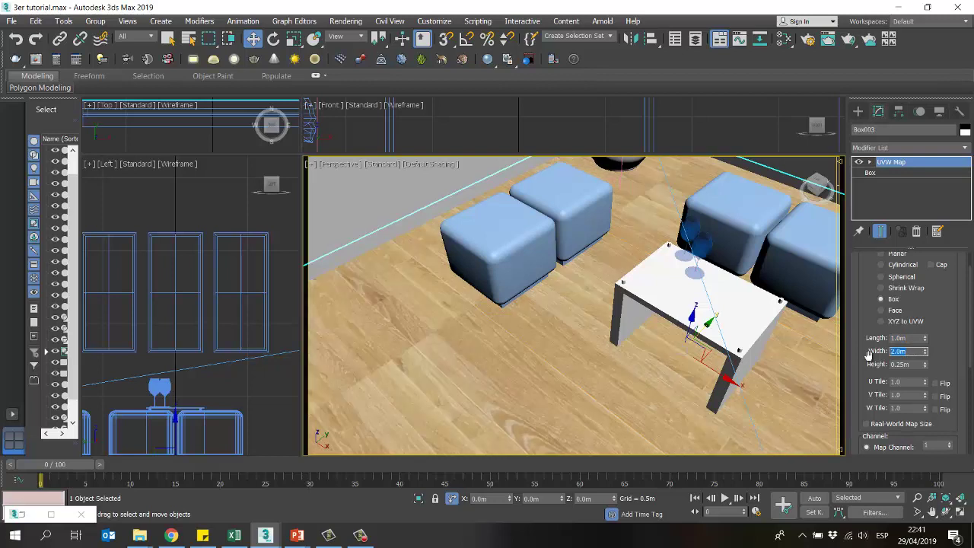
Step: Stretch the floor planks by setting the UVW mapping width to 3 m
key("Tab")
left_click(913, 338)
key("Return")
key("Tab")
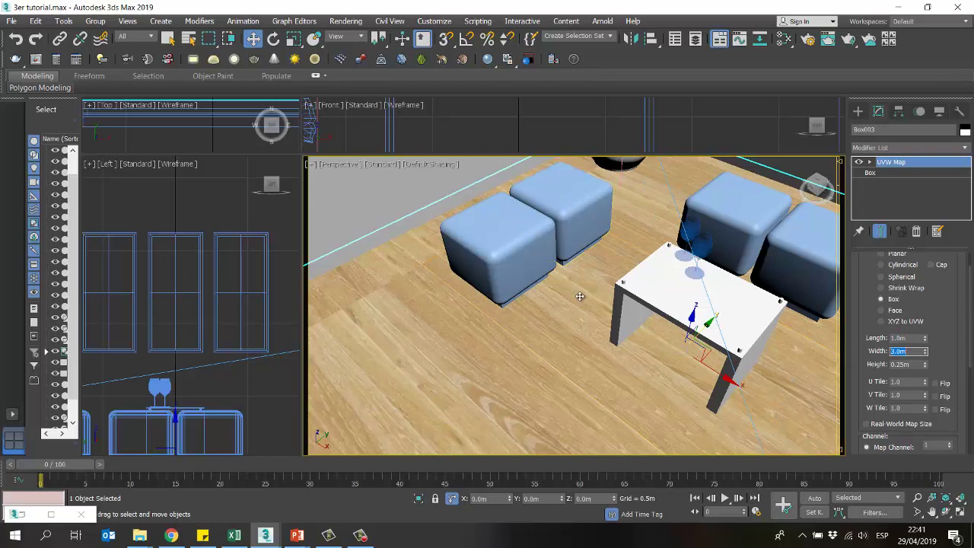
middle_click_drag(580, 296, 577, 295)
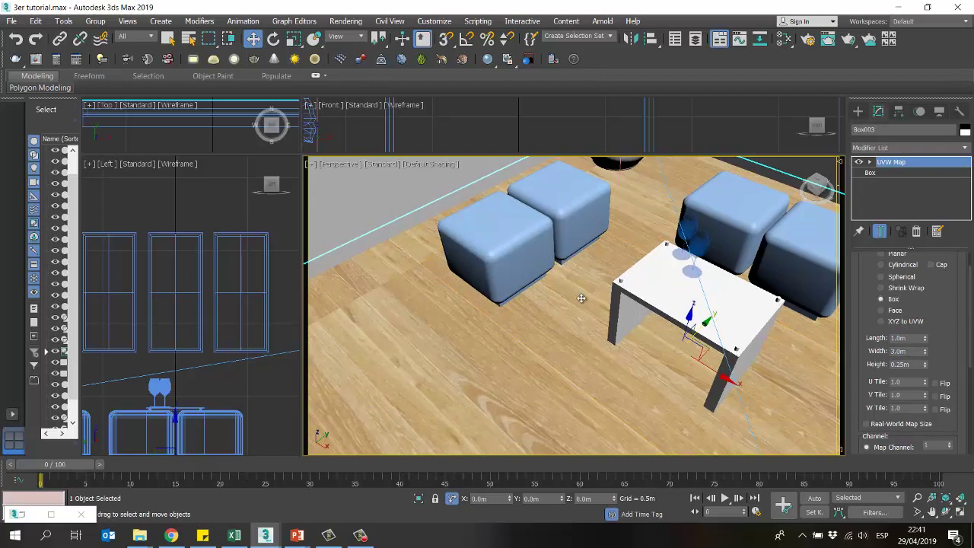
Step: Switch the perspective view to PhysCamera001, enlarge that viewport and examine the floor's edges along both walls
key("c")
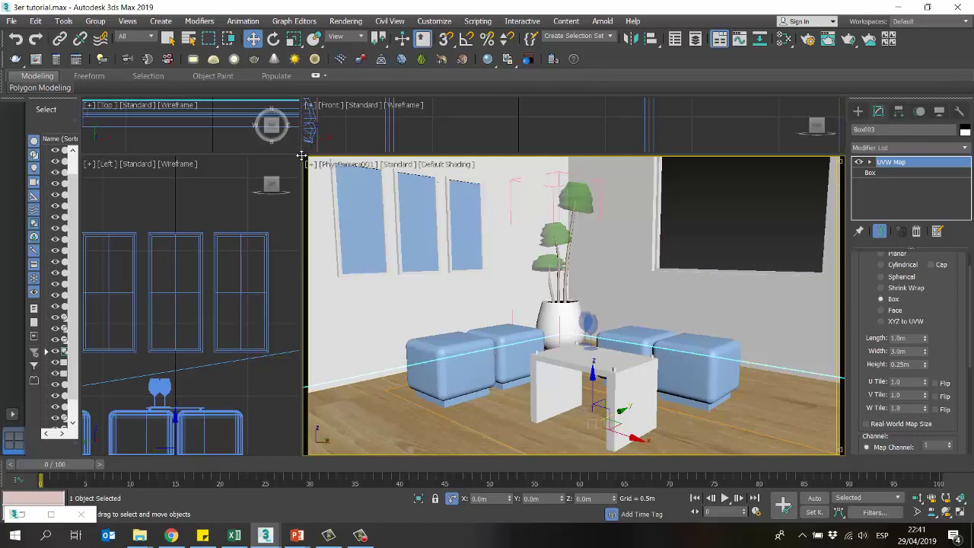
left_click_drag(301, 156, 421, 161)
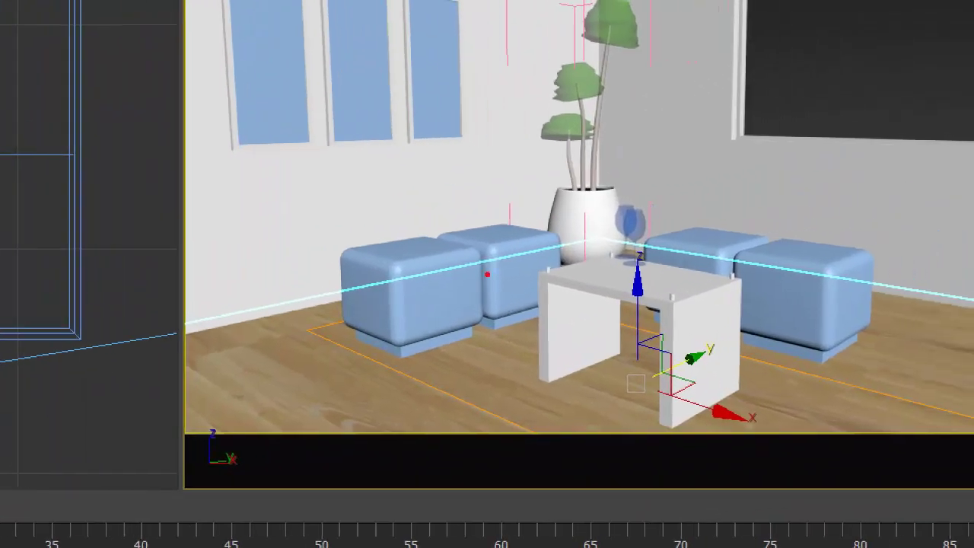
left_click_drag(183, 356, 319, 329)
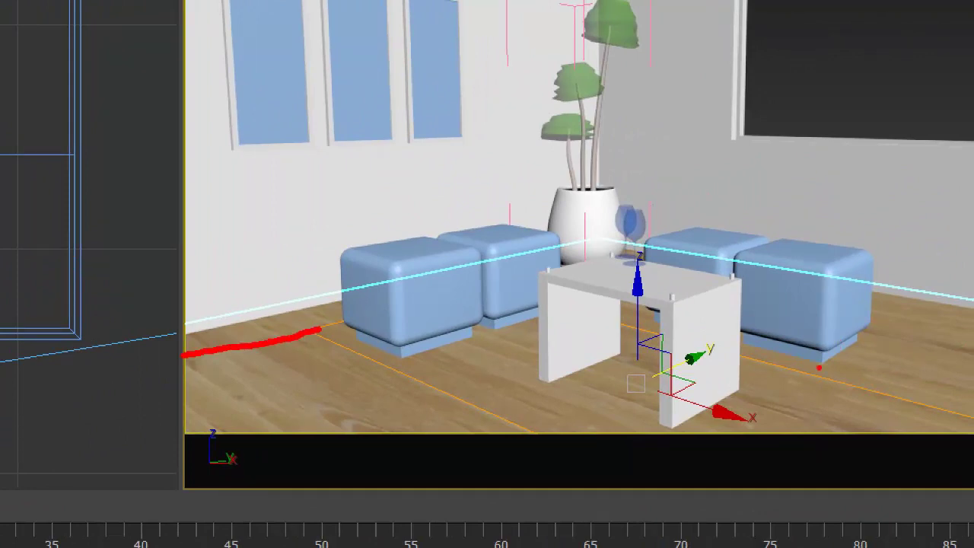
left_click_drag(860, 327, 973, 352)
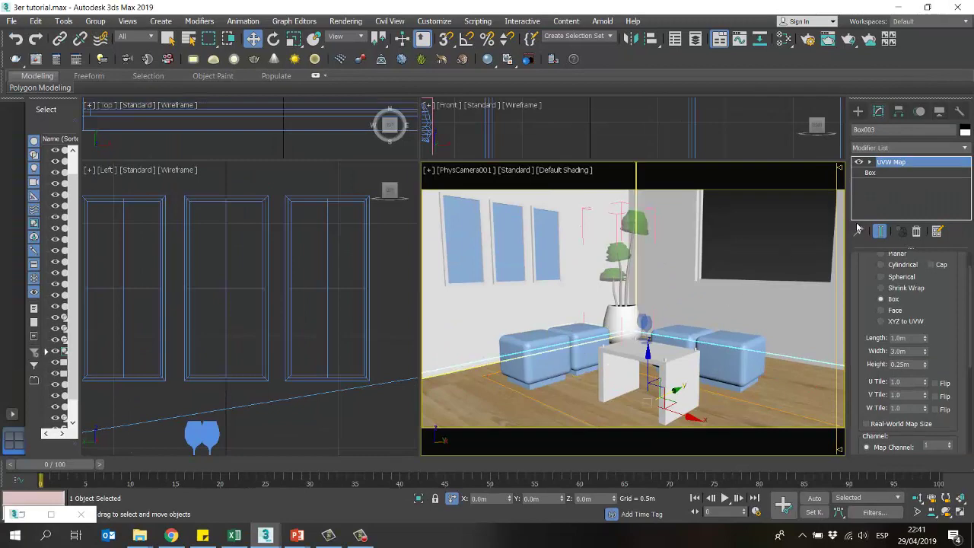
Step: Activate the UVW Map's Gizmo and move it across the floor in the camera view to shift the plank pattern
left_click(871, 162)
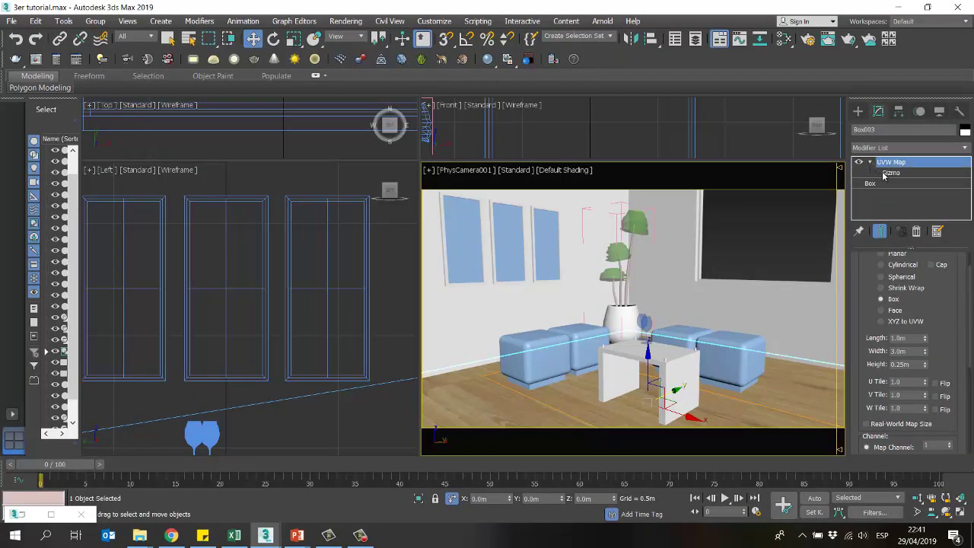
left_click(890, 173)
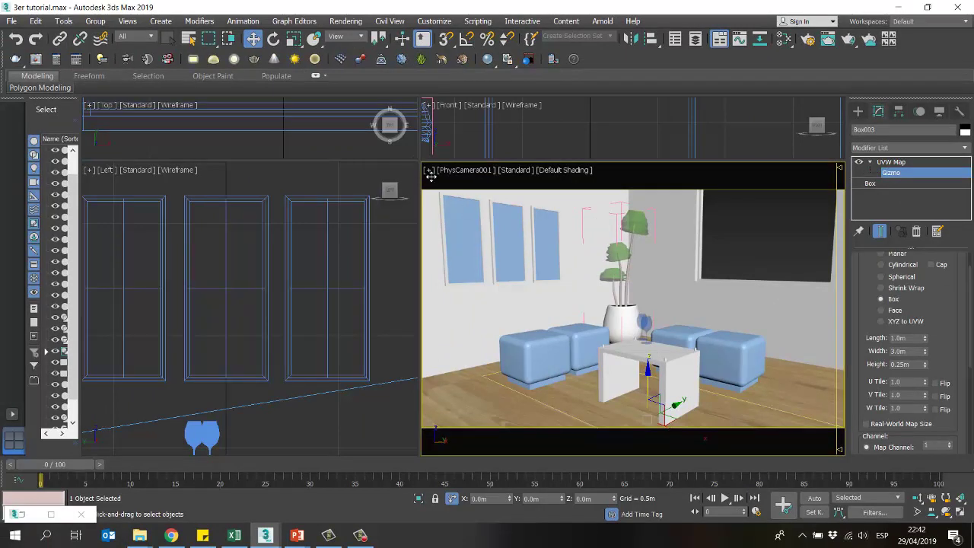
left_click_drag(417, 162, 604, 264)
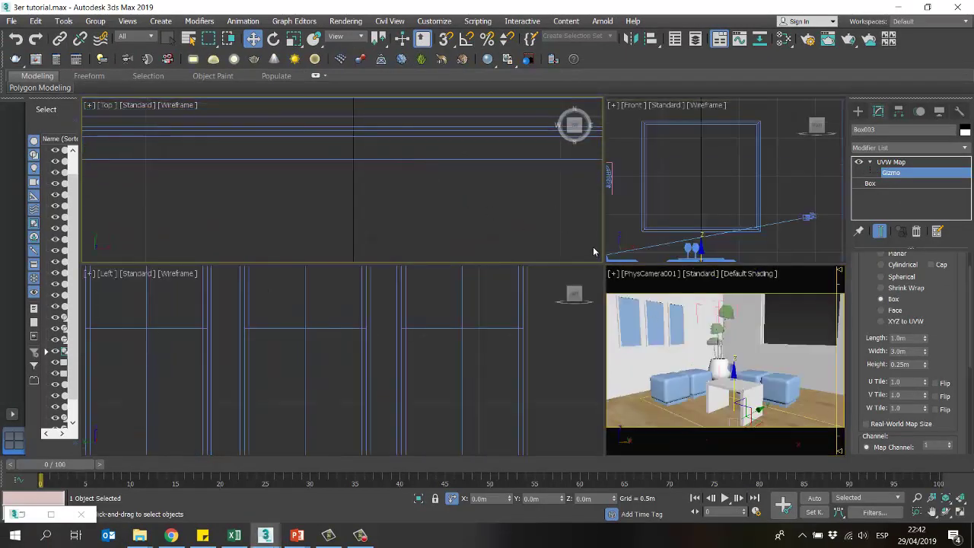
left_click_drag(601, 262, 375, 192)
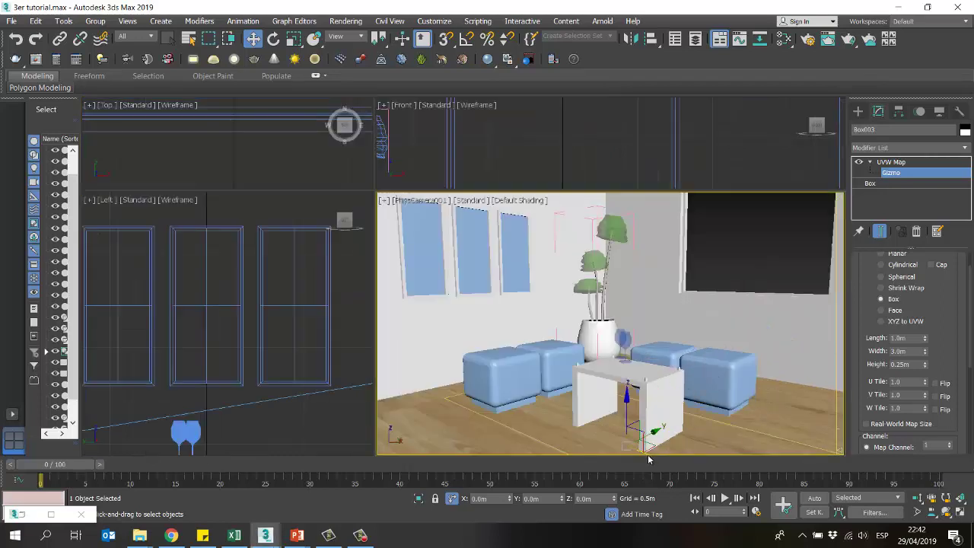
left_click_drag(647, 453, 610, 434)
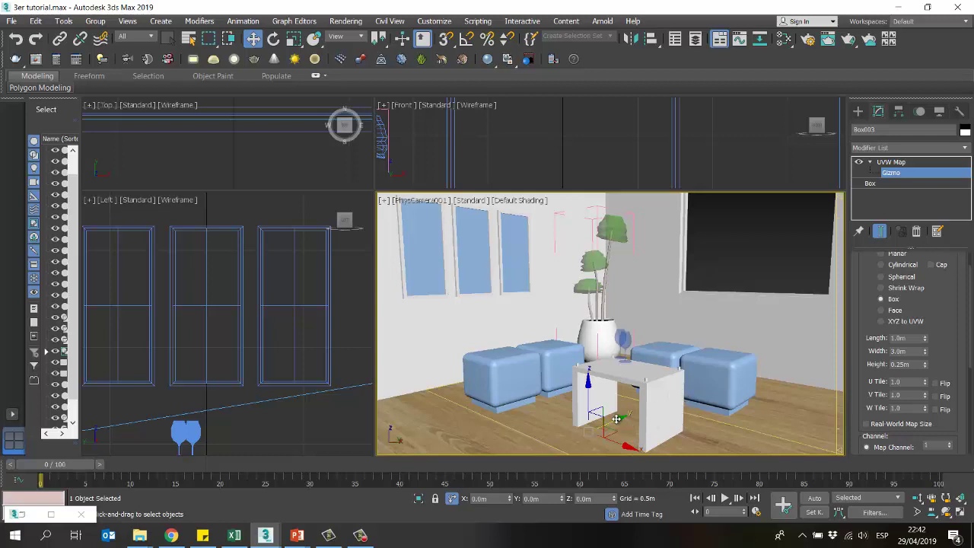
left_click_drag(618, 419, 712, 367)
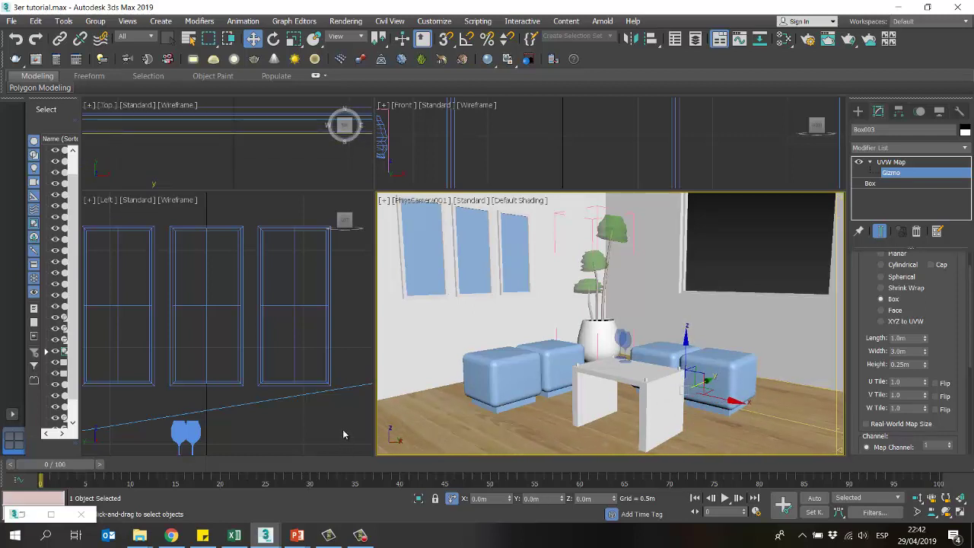
Step: Undo the last gizmo shift of the floor's UVW mapping and leave gizmo editing
key("ctrl+z")
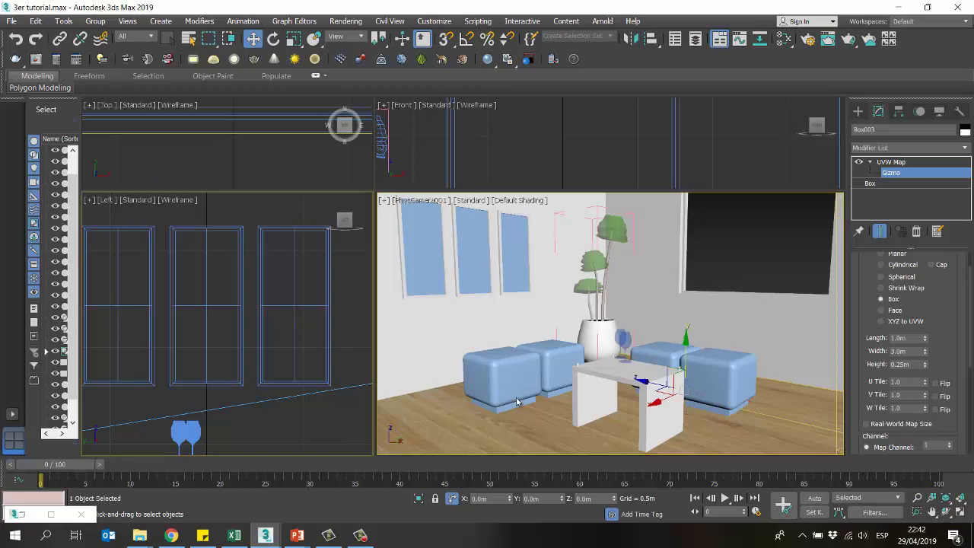
left_click(859, 113)
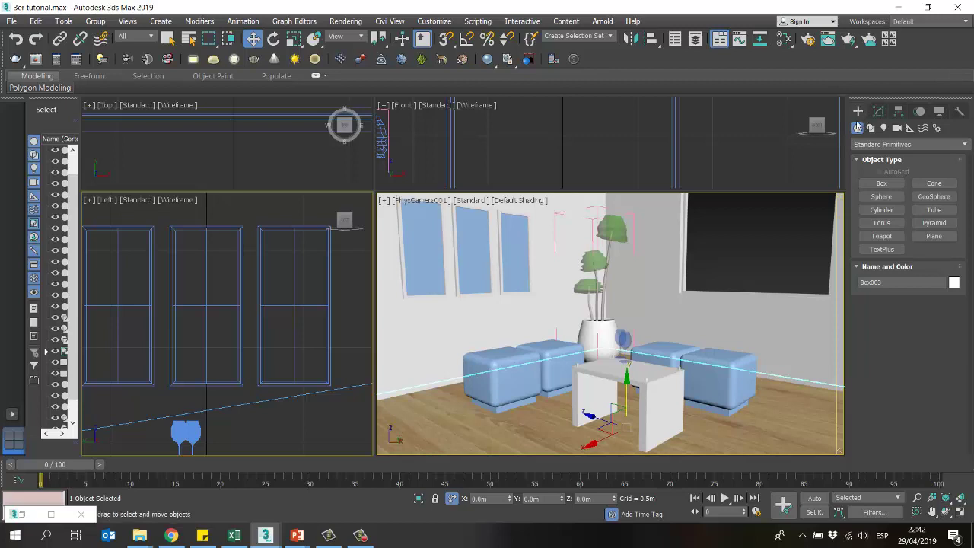
left_click(795, 259)
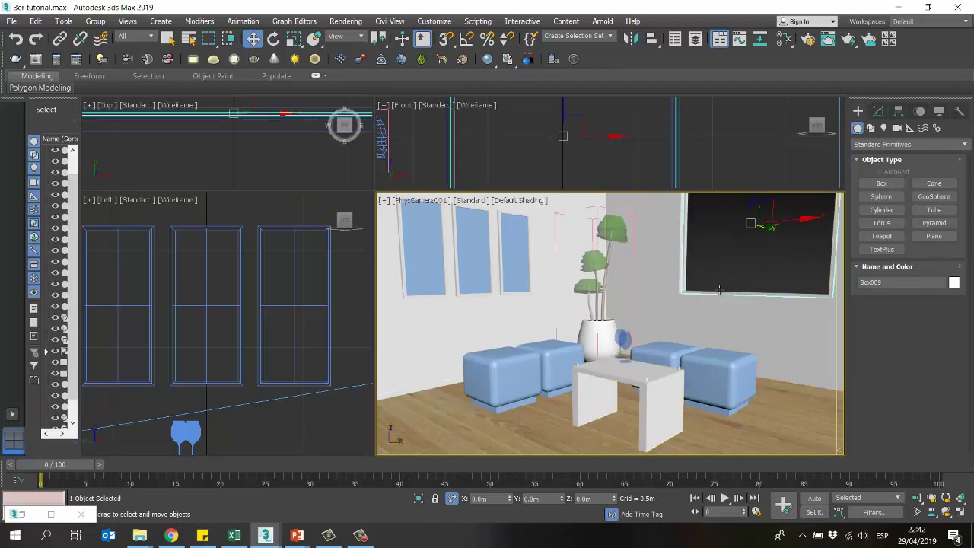
Step: Select all four blue cube stools together in the camera view
left_click(522, 378)
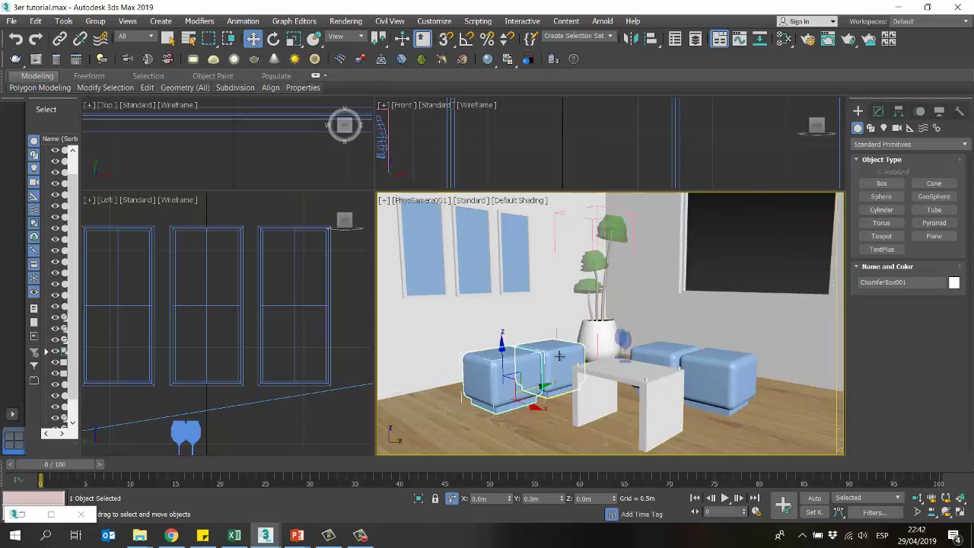
left_click(557, 355, "ctrl")
left_click(652, 346, "ctrl")
left_click(716, 363, "ctrl")
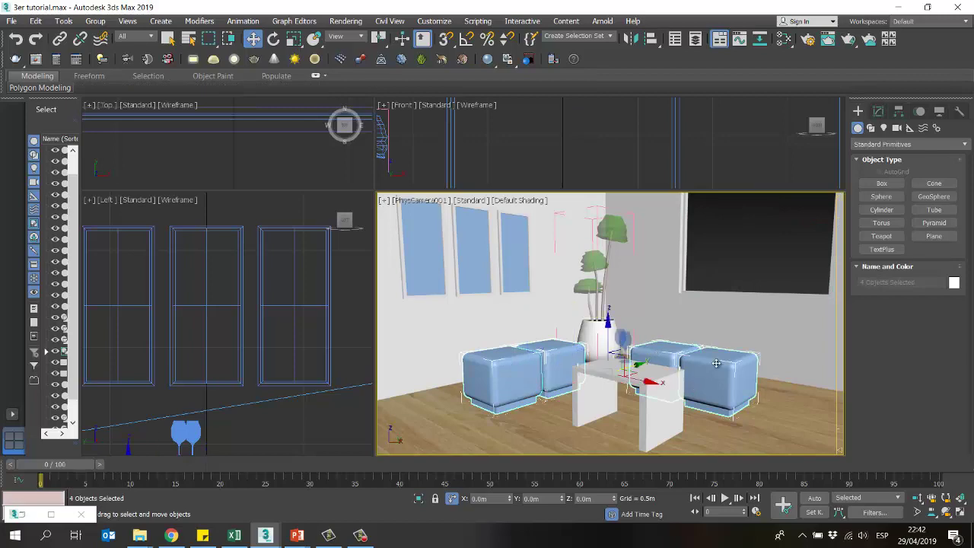
Step: Duplicate the white base material in the Slate Material Editor and rename the copy tapizado
key("m")
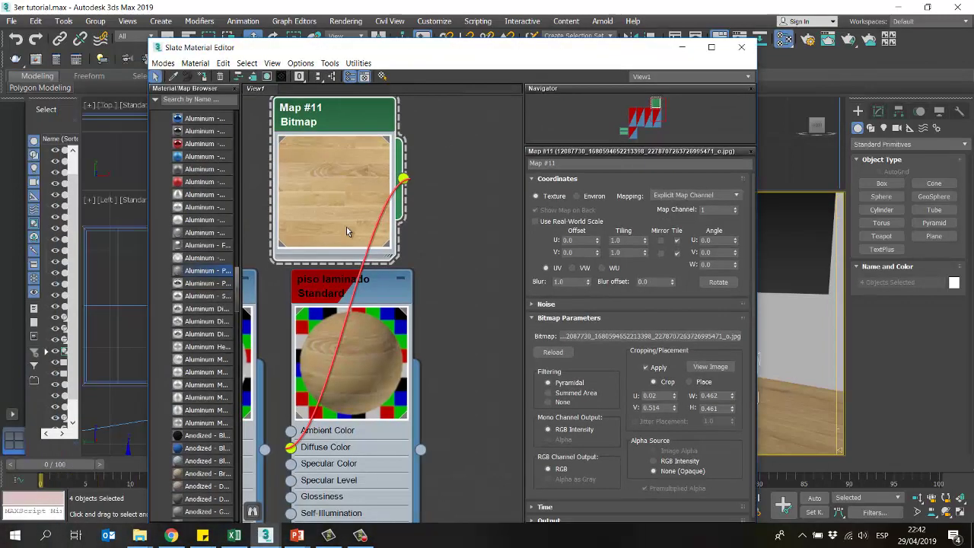
middle_click_drag(346, 227, 345, 204)
scroll(345, 204, "down", 5)
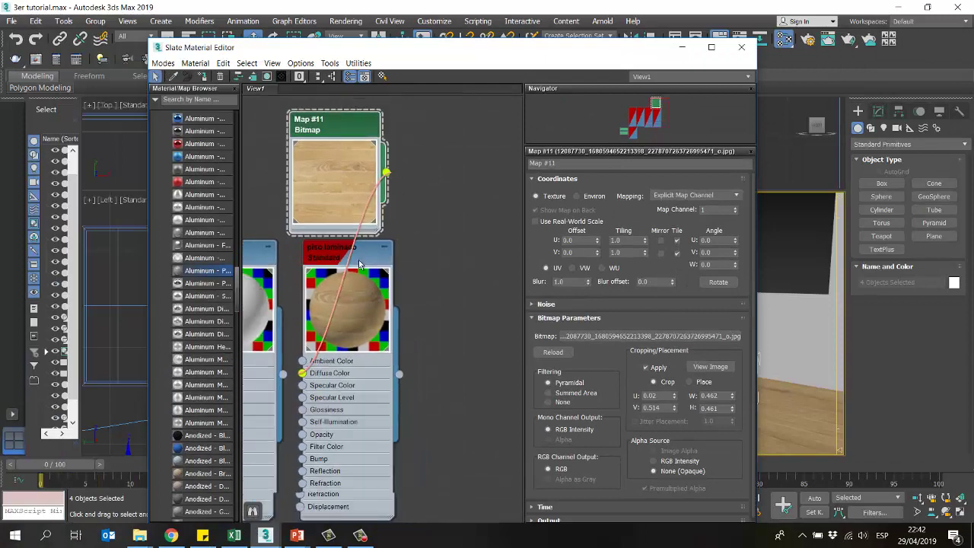
left_click(267, 219)
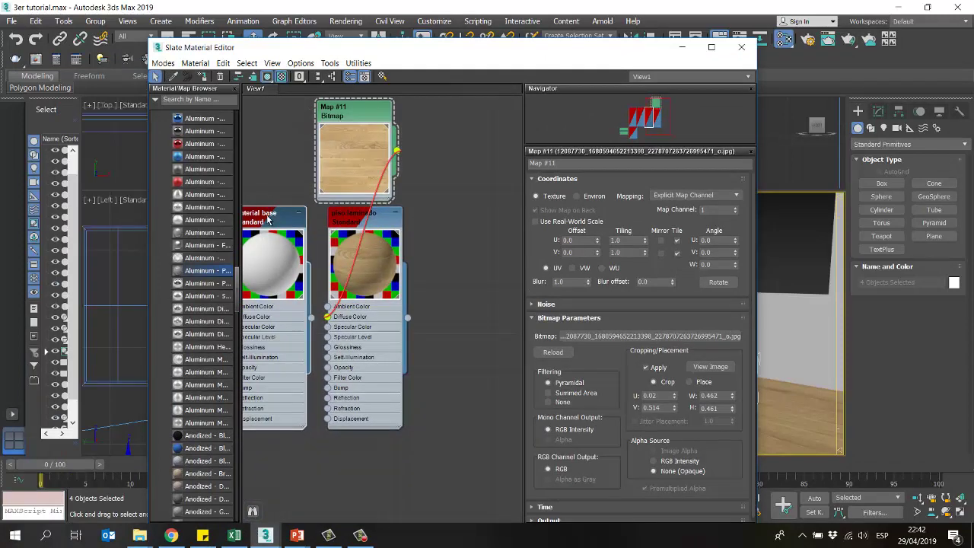
left_click_drag(267, 219, 461, 223, "shift")
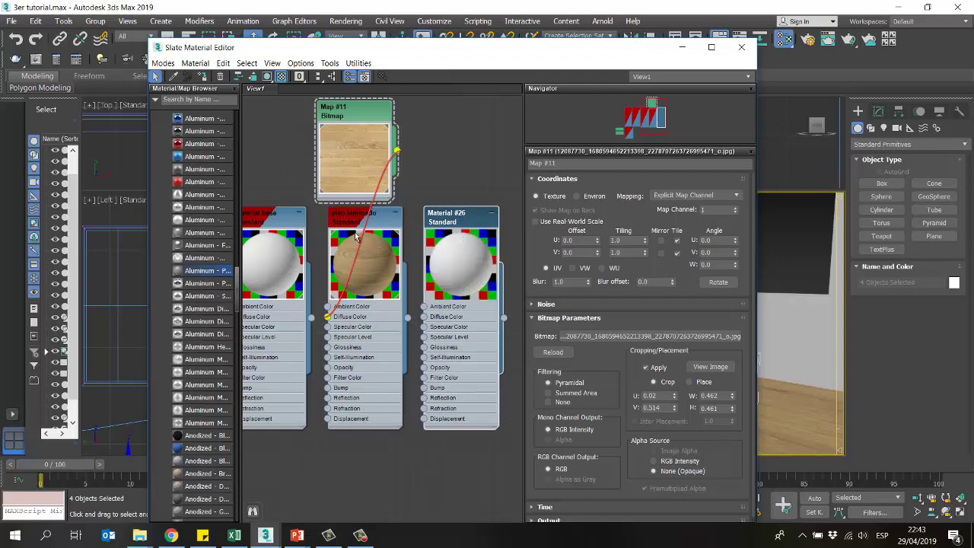
middle_click_drag(475, 226, 437, 226)
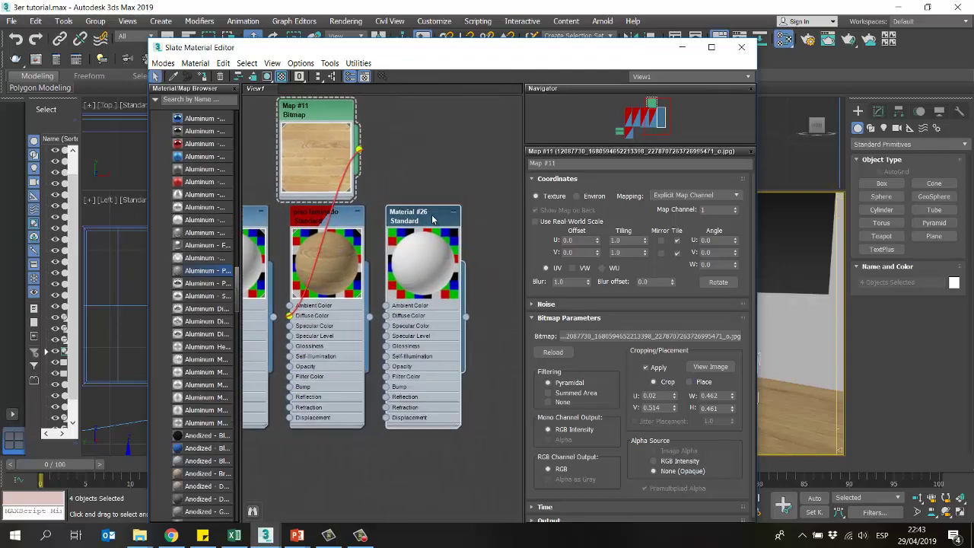
left_click(419, 216)
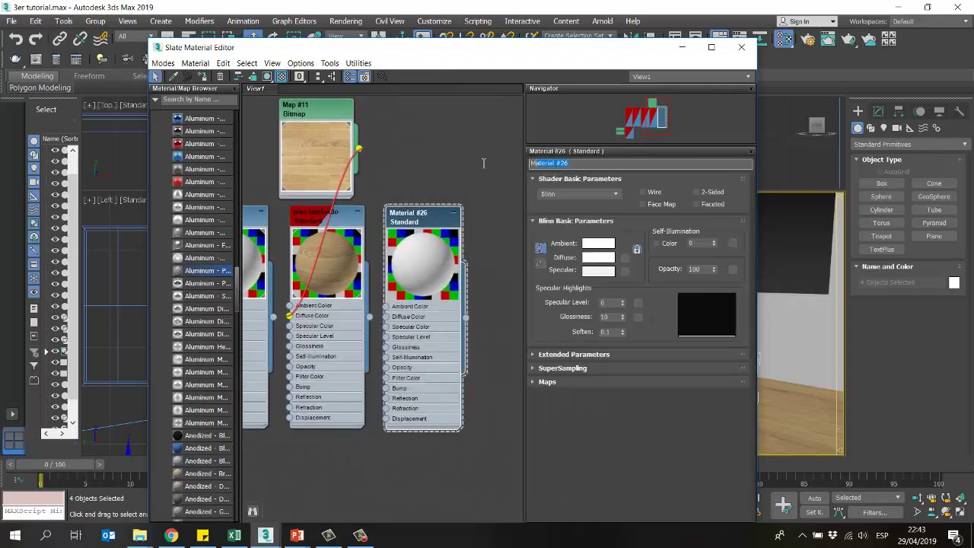
type("tapizado")
left_click(293, 440)
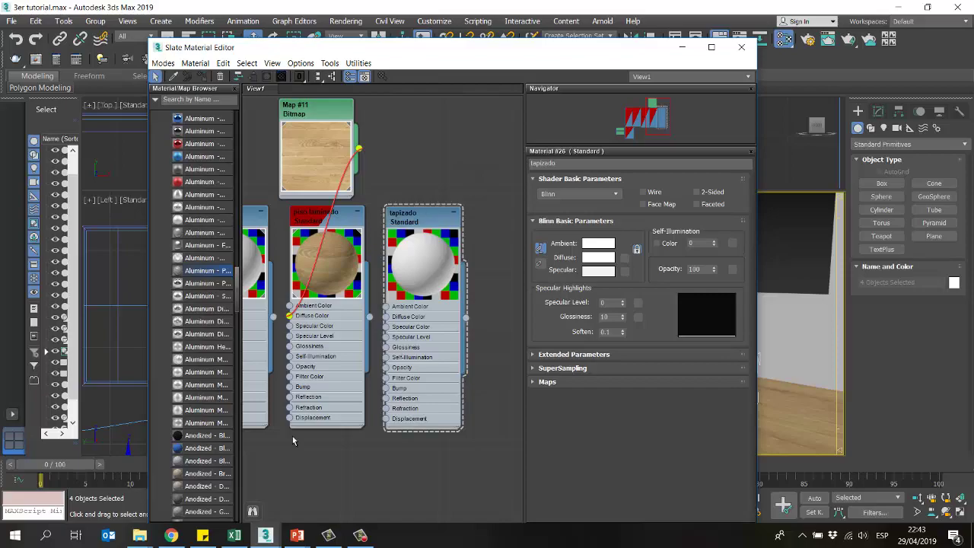
Step: Bring the CARPTTAN image from the 3DMAX_3ERtutorial folder into the material node view as a bitmap
mouse_move(139, 537)
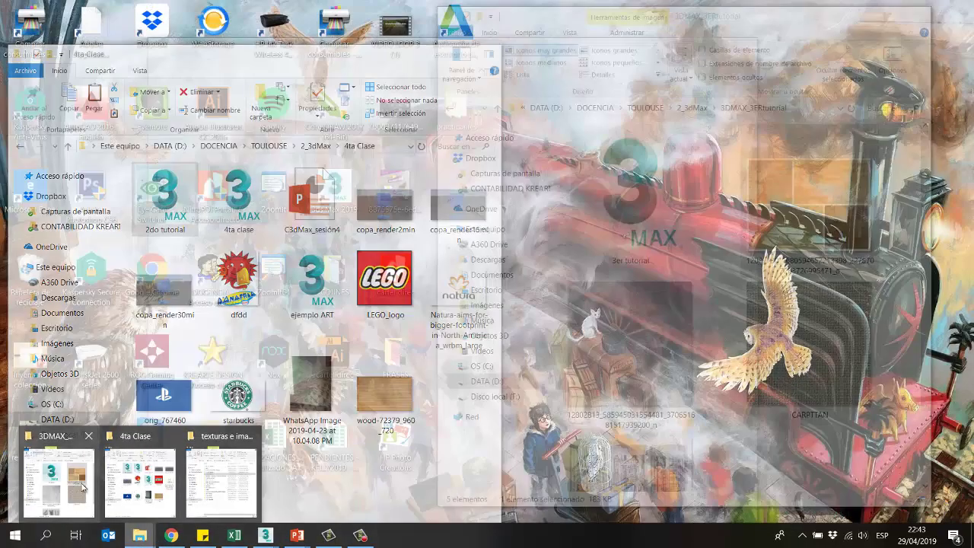
left_click(82, 487)
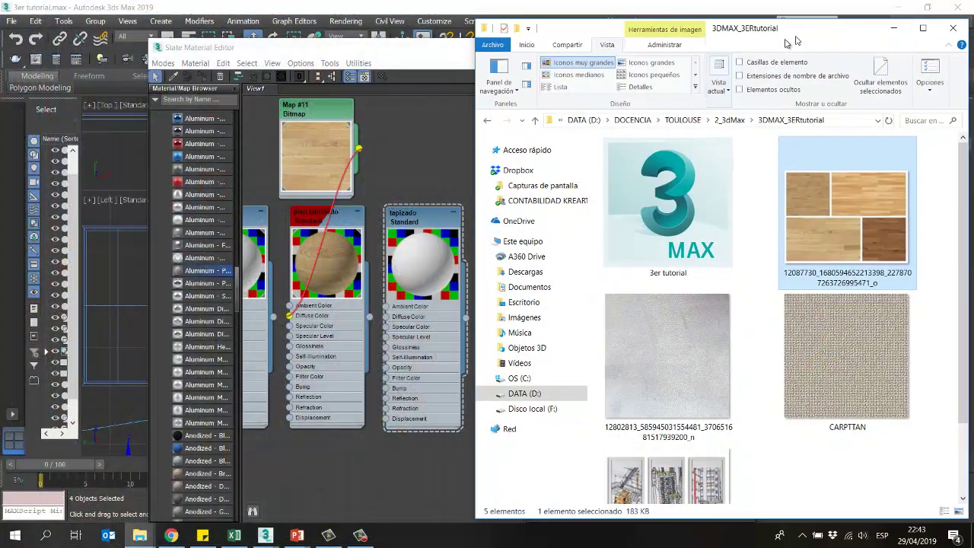
left_click_drag(837, 356, 426, 149)
left_click(883, 28)
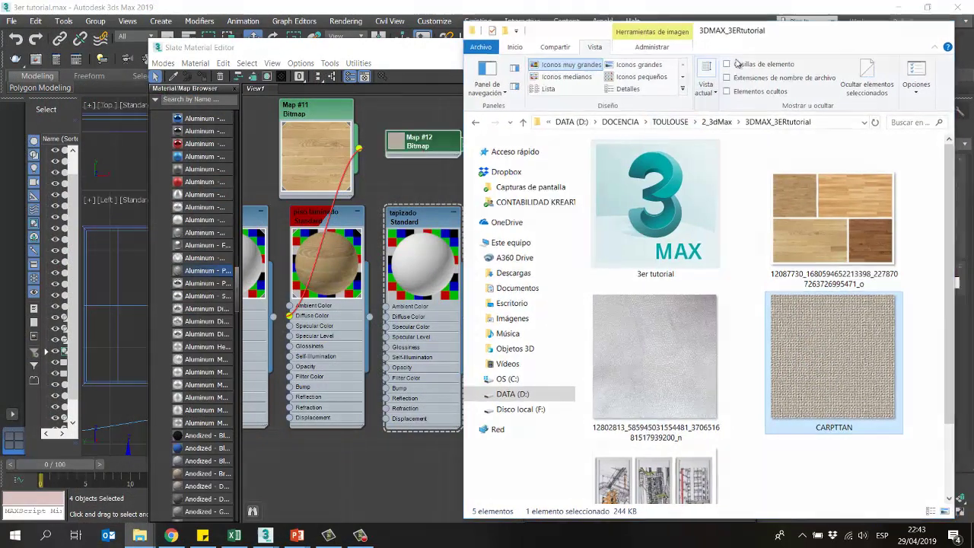
Step: Arrange the CARPTTAN bitmap node above the tapizado material and connect it to Diffuse Color
middle_click_drag(434, 145, 432, 221)
left_click_drag(431, 220, 432, 188)
middle_click_drag(451, 269, 456, 202)
left_click_drag(482, 158, 394, 341)
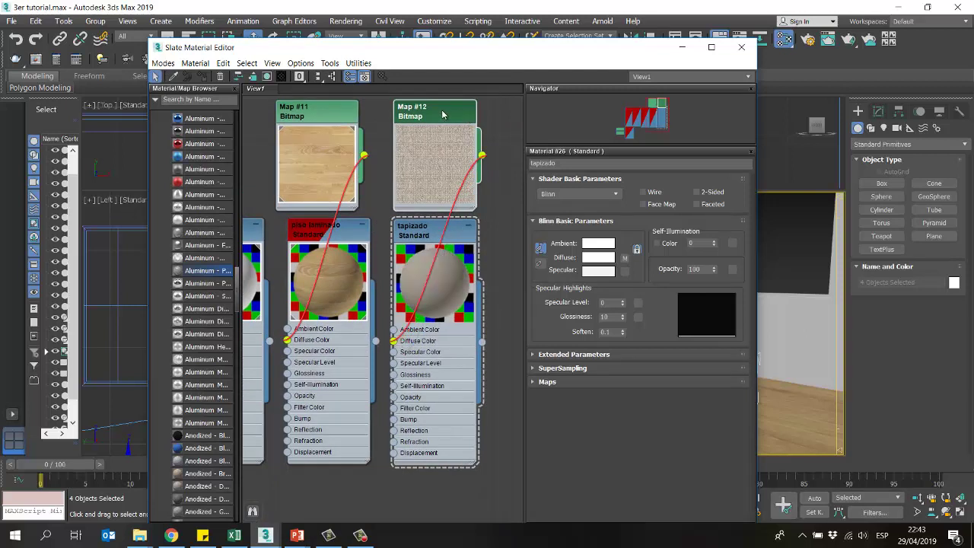
Step: Turn off Use Real-World Scale for the CARPTTAN bitmap
double_click(443, 114)
left_click(552, 222)
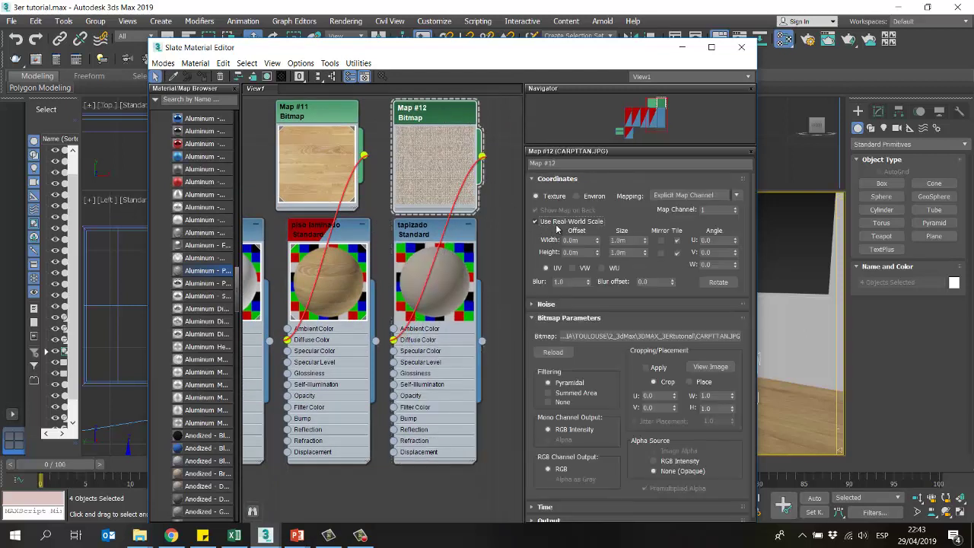
scroll(457, 266, "up", 2)
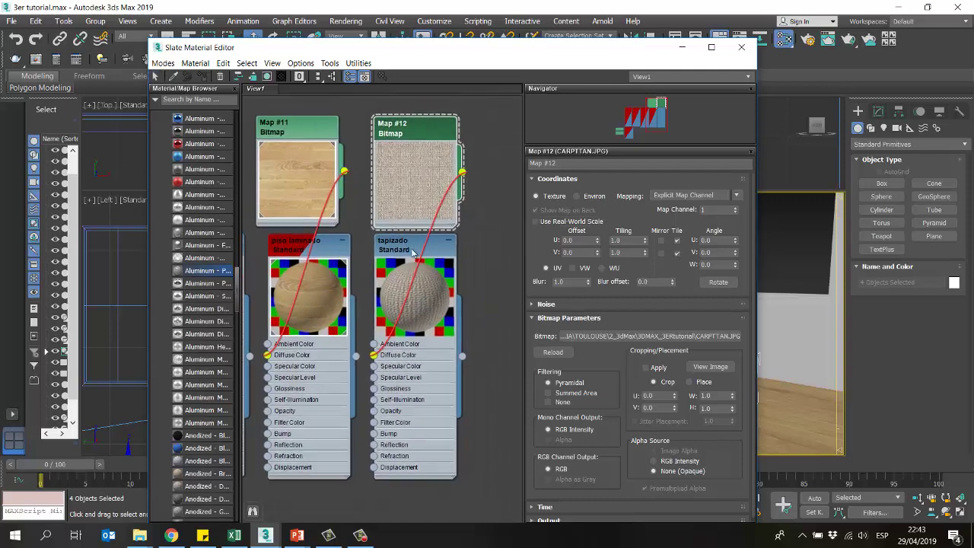
Step: Connect the CARPTTAN bitmap to the tapizado material's Bump slot as well and open the material's parameters
key("s")
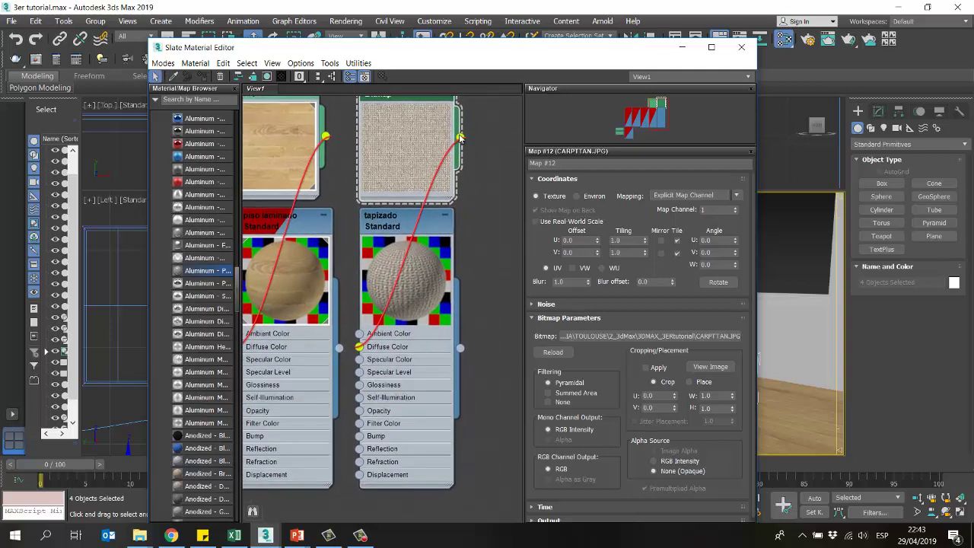
left_click_drag(460, 139, 361, 439)
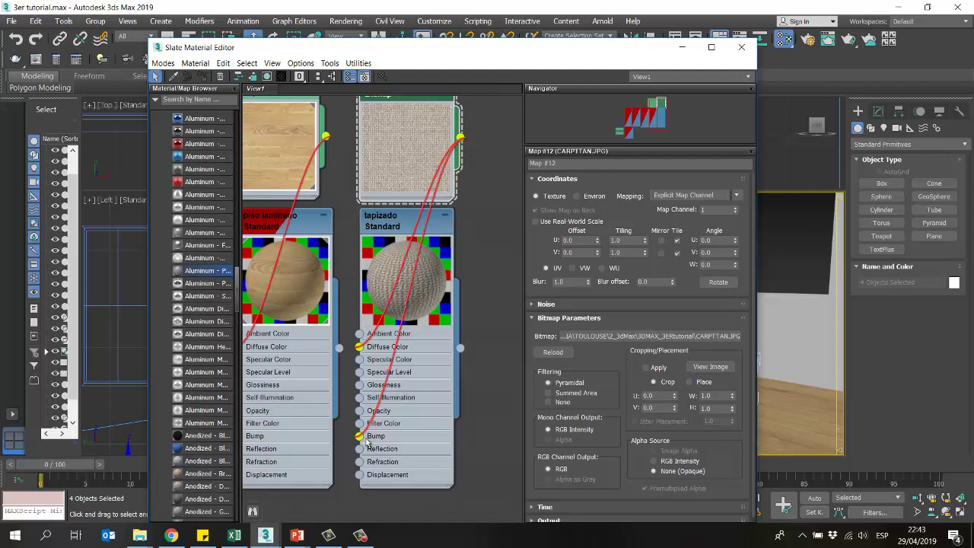
double_click(399, 221)
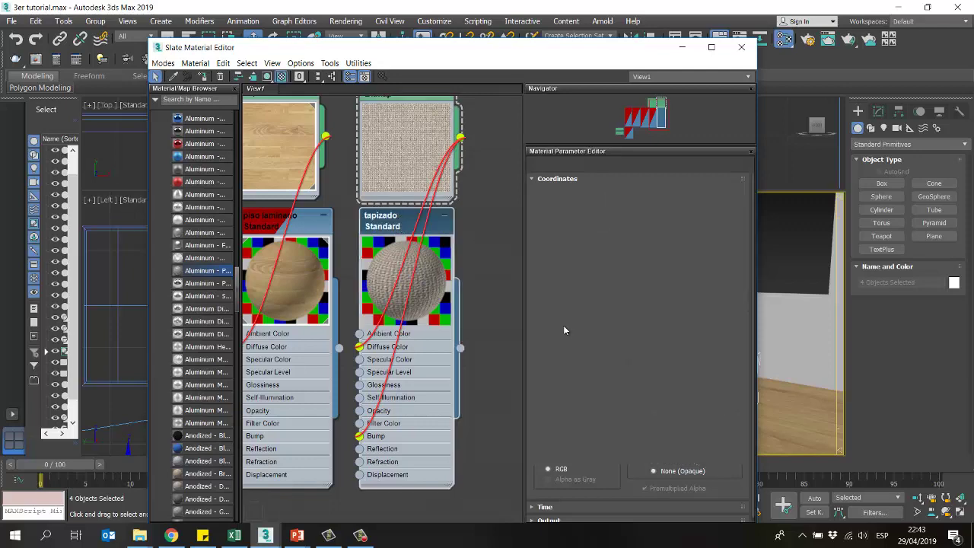
scroll(420, 292, "up", 2)
scroll(420, 292, "up", 2)
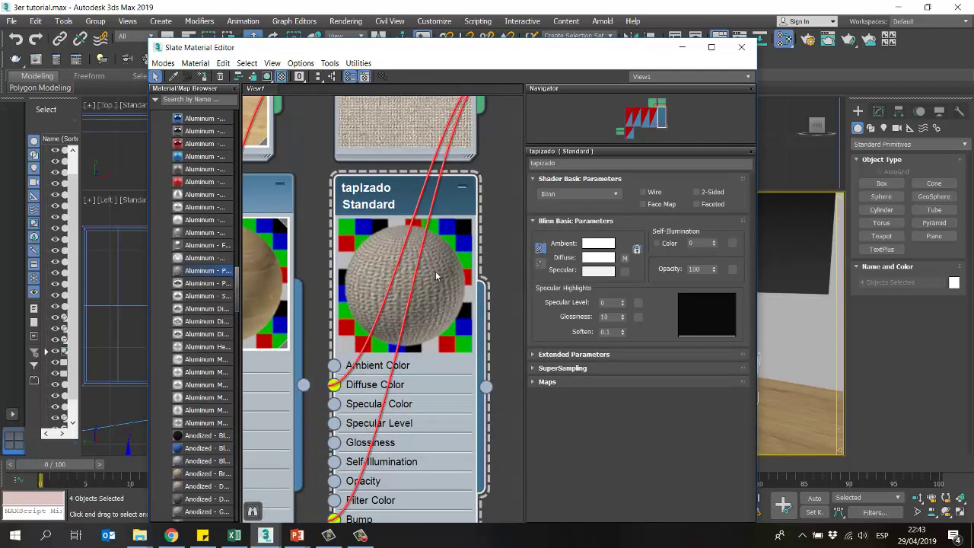
middle_click_drag(474, 261, 457, 236)
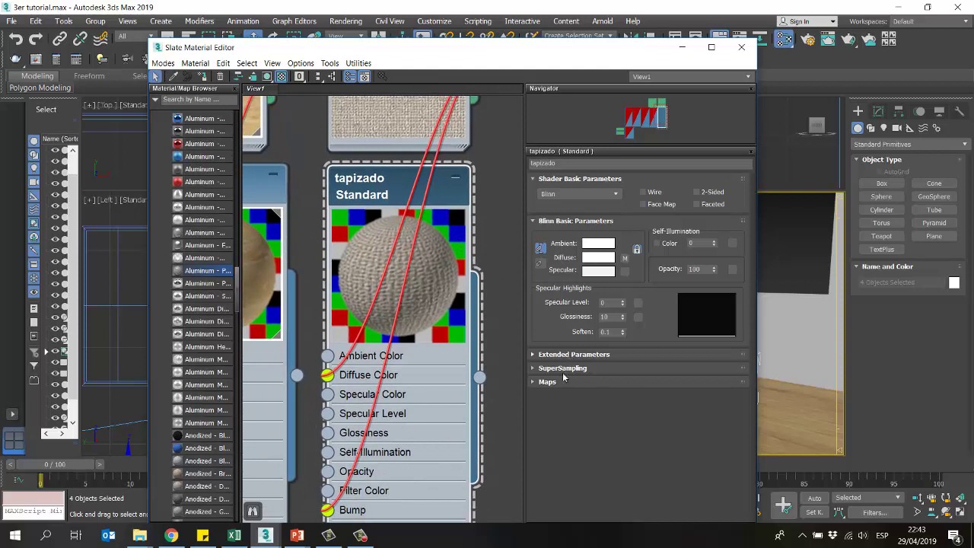
Step: Set the tapizado material's Bump amount to 100 in its map settings
left_click(564, 380)
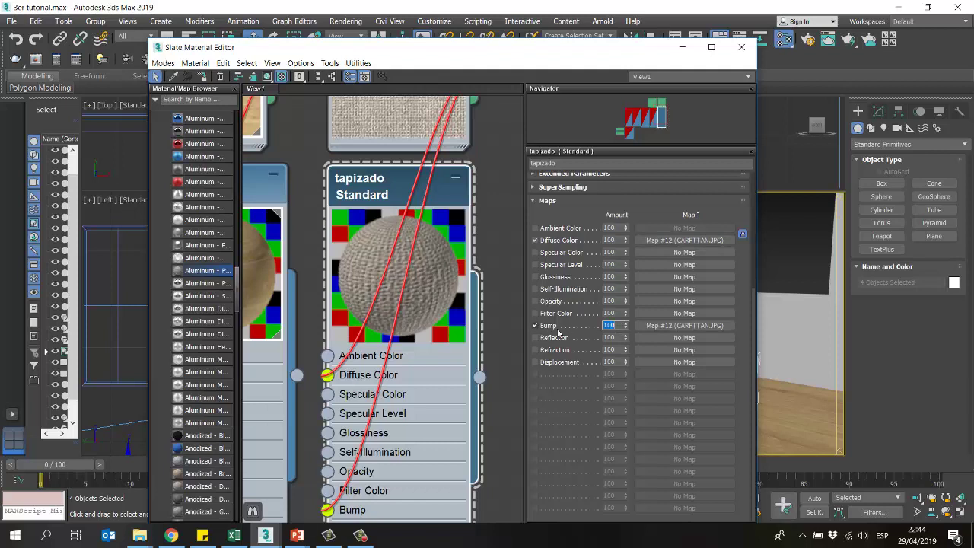
scroll(559, 332, "up", 1)
middle_click_drag(380, 276, 375, 278)
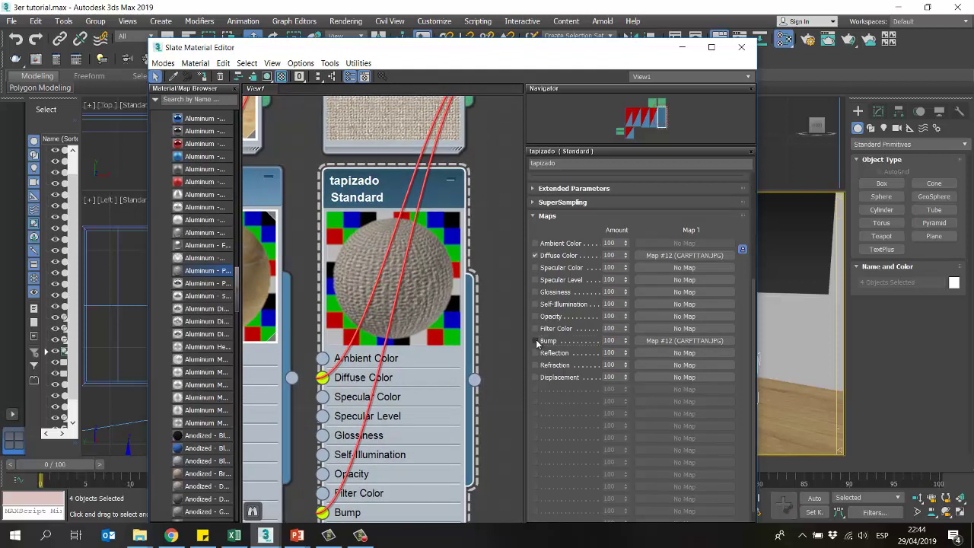
Step: Switch tapizado's bump map off and back on to compare the preview, and set its amount to 50
left_click(536, 341)
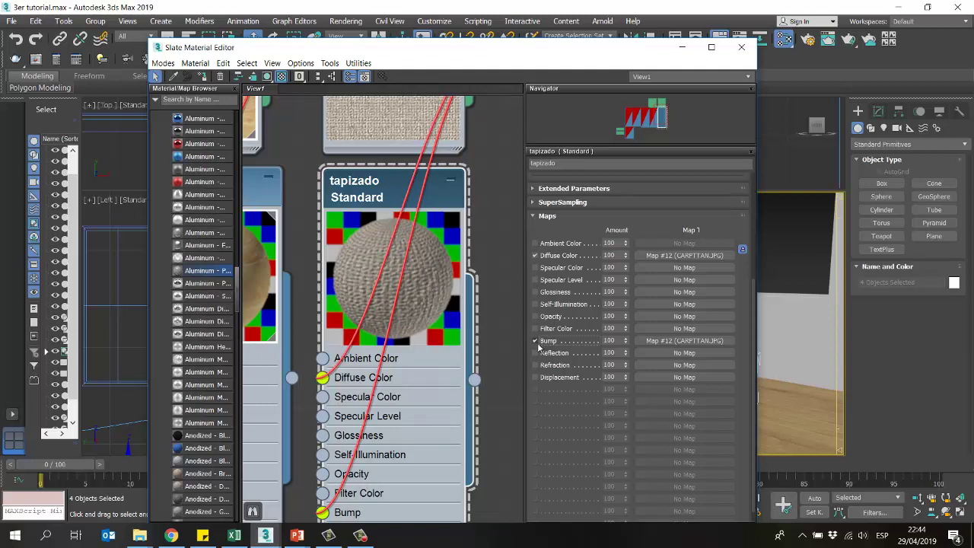
left_click(535, 342)
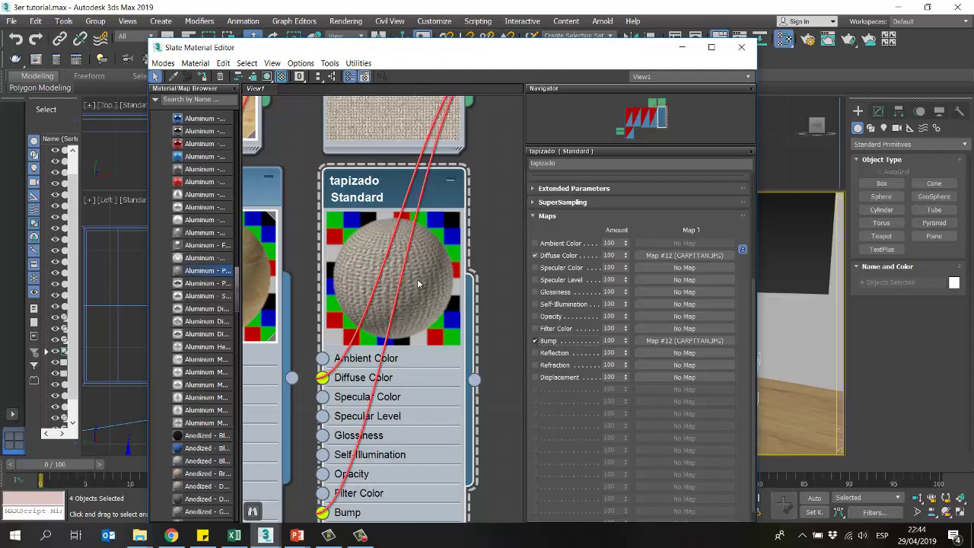
left_click_drag(612, 343, 575, 348)
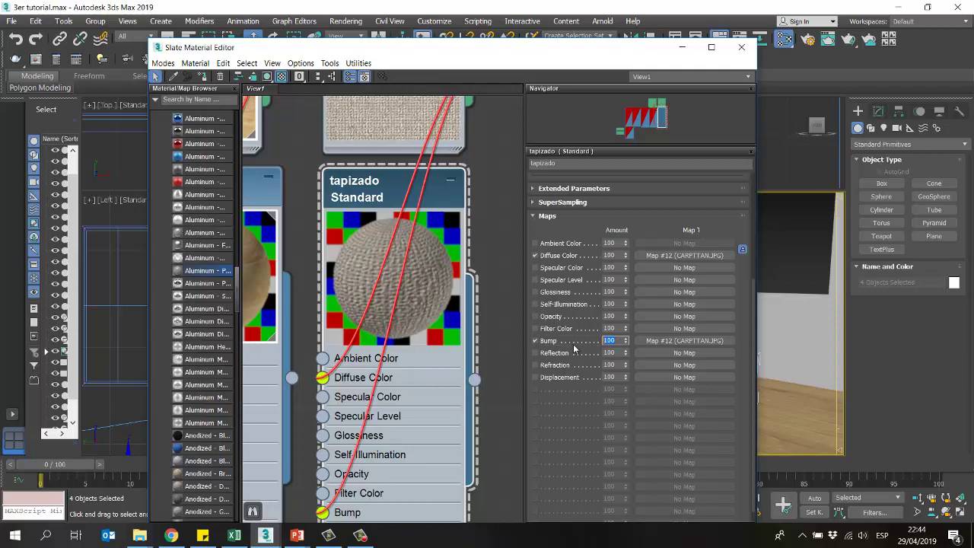
key("Return")
Step: Connect the wood laminate bitmap to the Bump slot of the piso laminado material
middle_click_drag(438, 179, 483, 253)
middle_click_drag(331, 208, 405, 172)
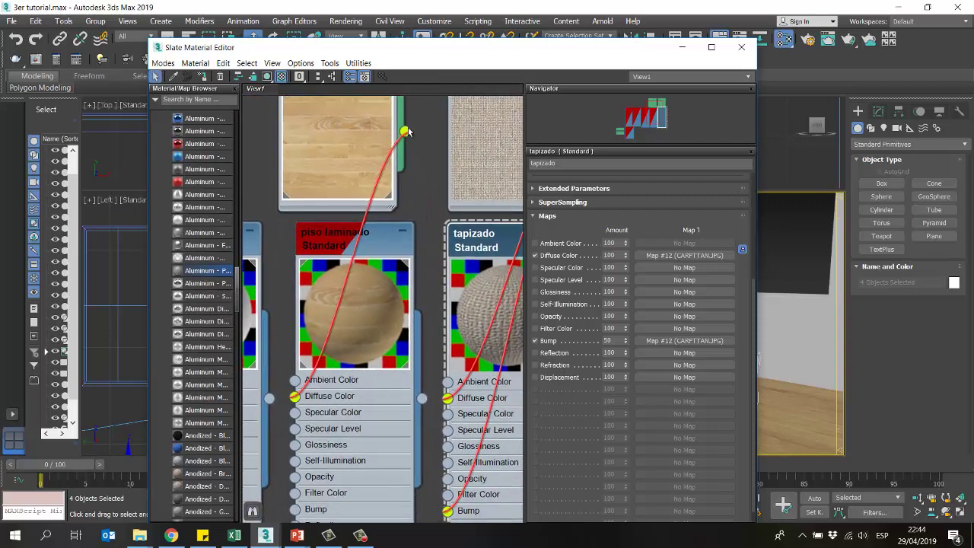
left_click_drag(406, 133, 295, 509)
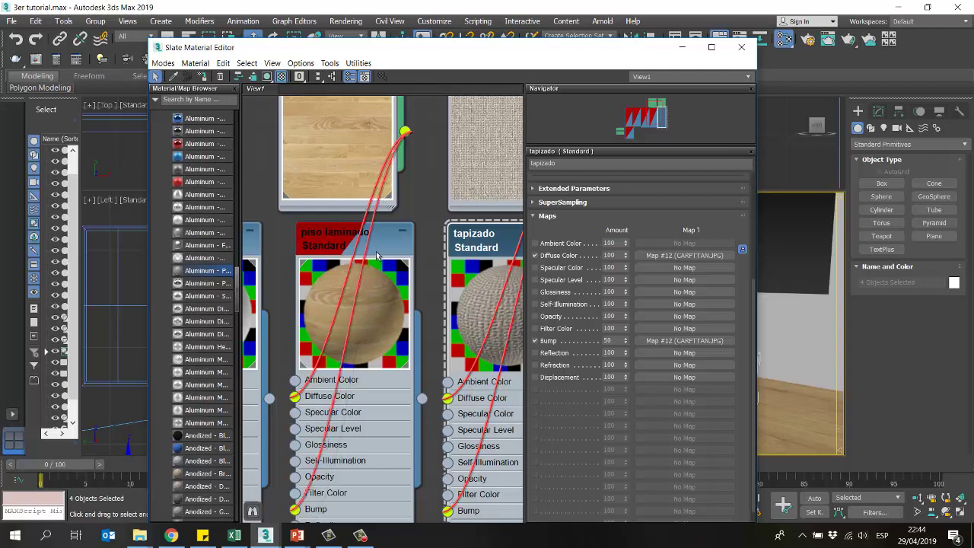
middle_click_drag(390, 267, 382, 248)
scroll(411, 181, "down", 2)
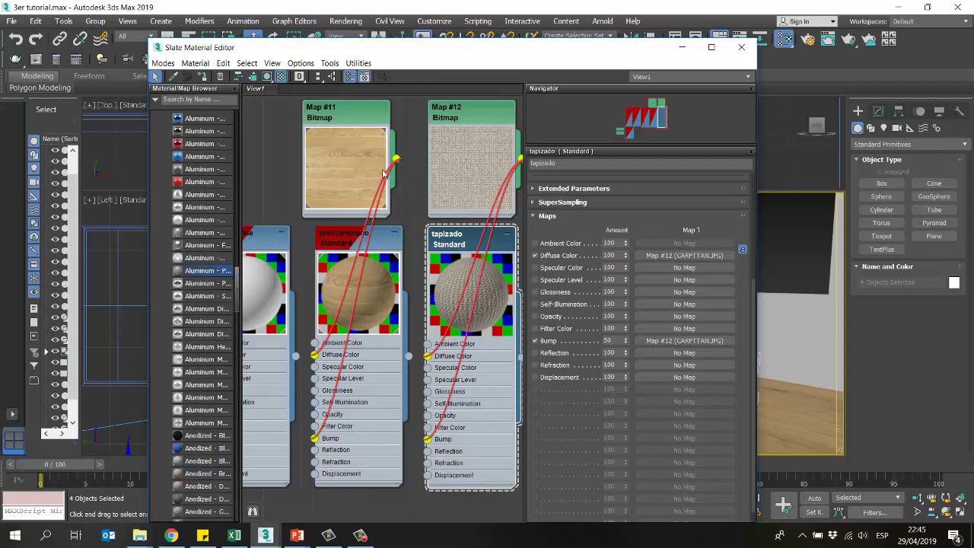
Step: Set the piso laminado material's Bump amount to 100 and inspect its preview sphere
double_click(342, 239)
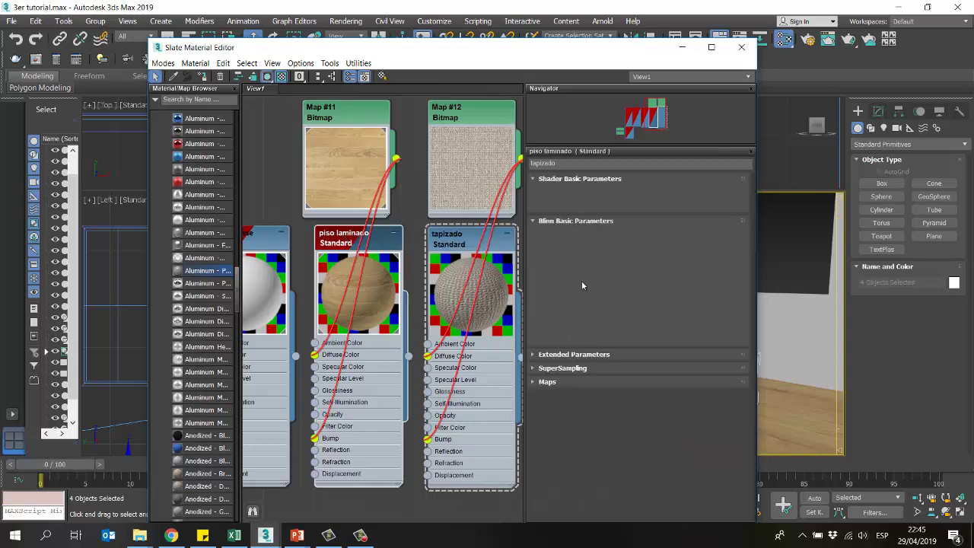
left_click(577, 381)
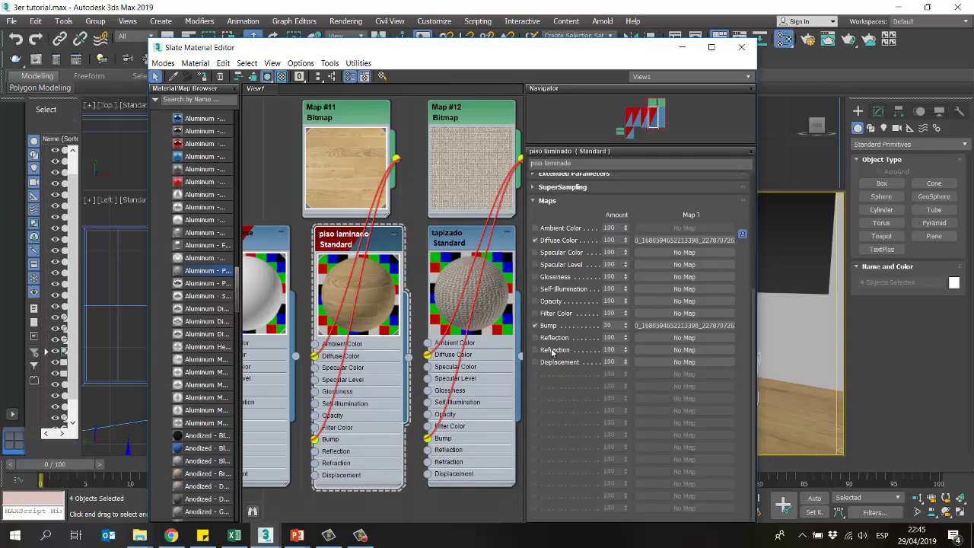
left_click_drag(611, 326, 591, 325)
scroll(388, 310, "up", 5)
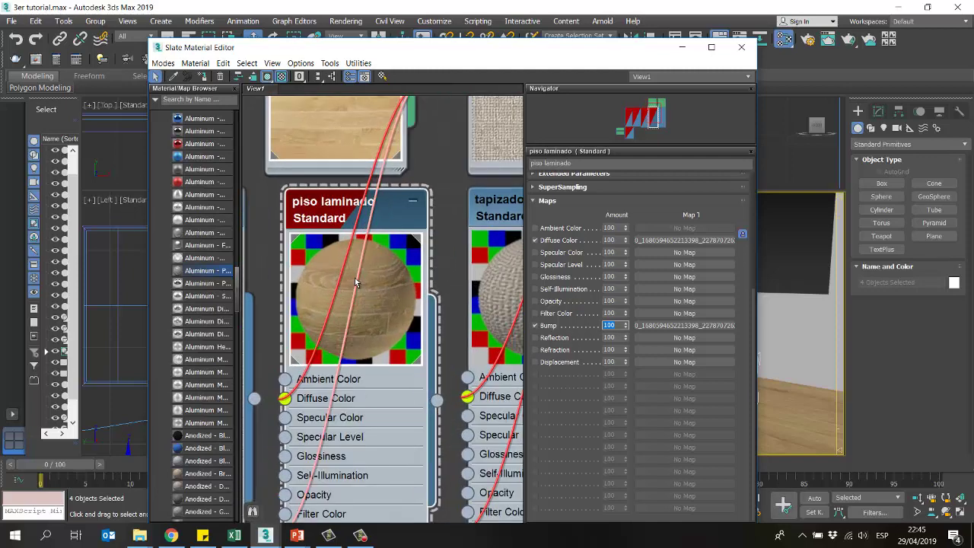
middle_click_drag(379, 261, 417, 273)
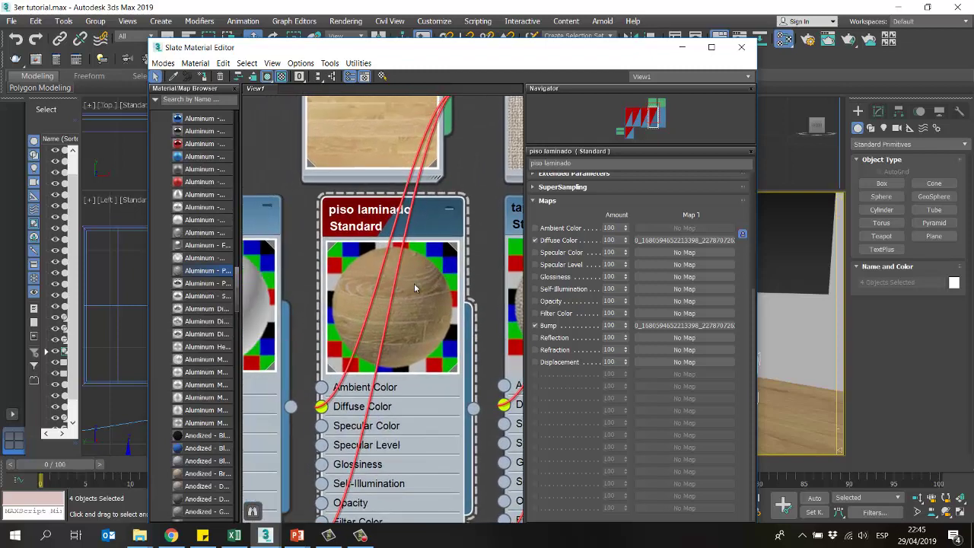
Step: Switch piso laminado's bump map off and back on to compare the preview sphere
left_click(536, 326)
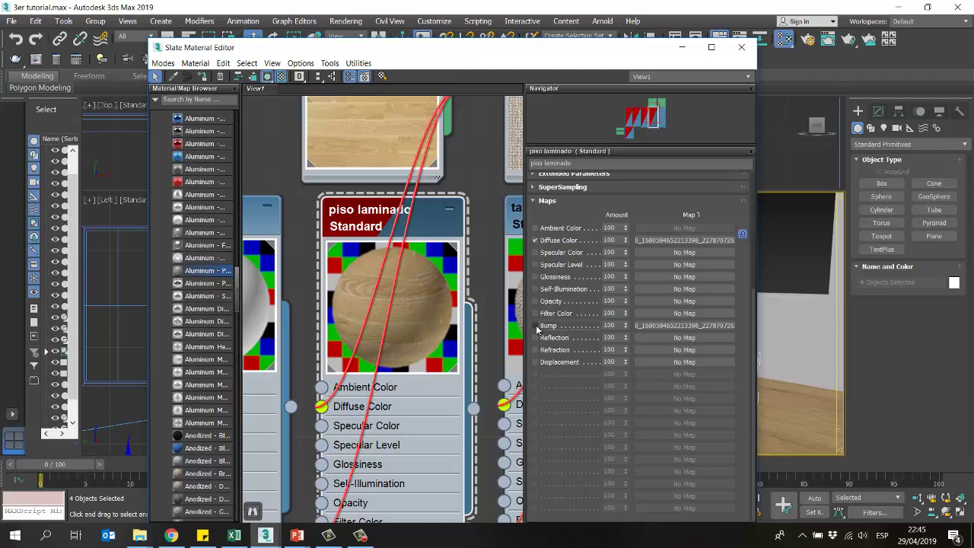
left_click(536, 326)
middle_click_drag(522, 326, 468, 323)
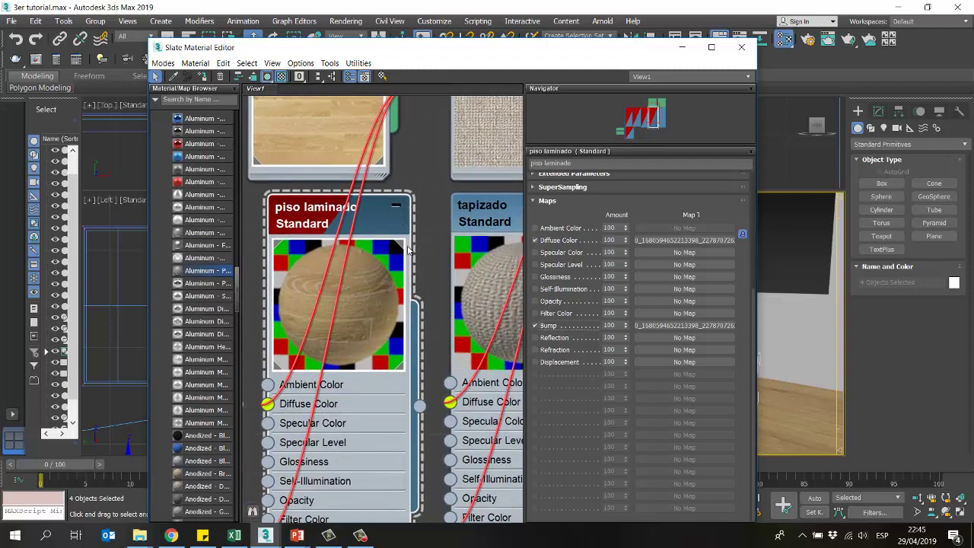
Step: Assign the tapizado material to the four selected stools
scroll(369, 293, "down", 3)
middle_click_drag(415, 280, 381, 275)
double_click(437, 233)
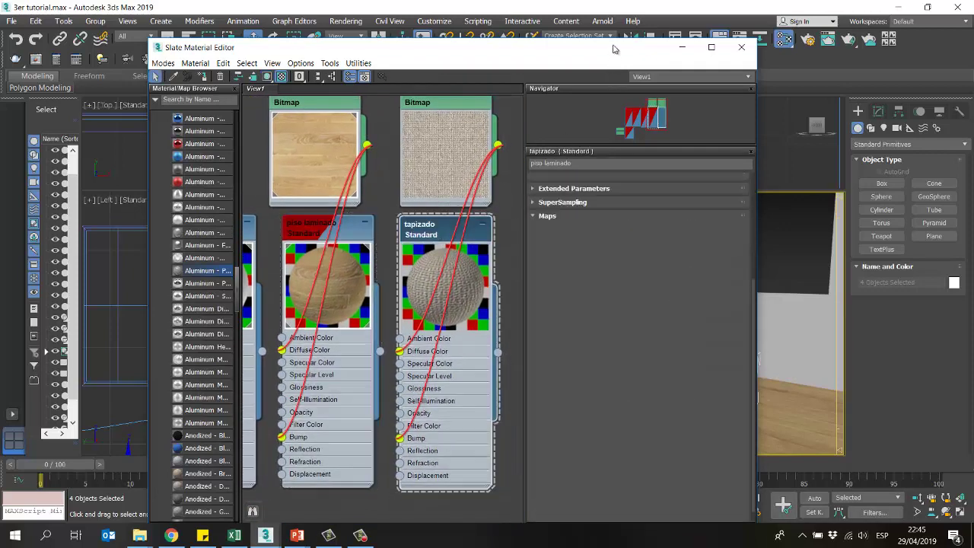
left_click_drag(612, 48, 477, 66)
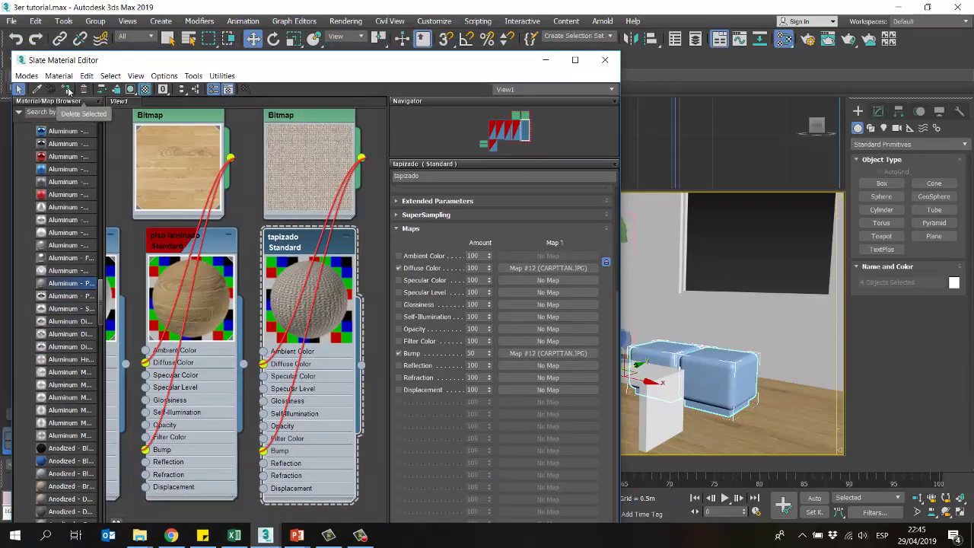
left_click(66, 89)
left_click(544, 60)
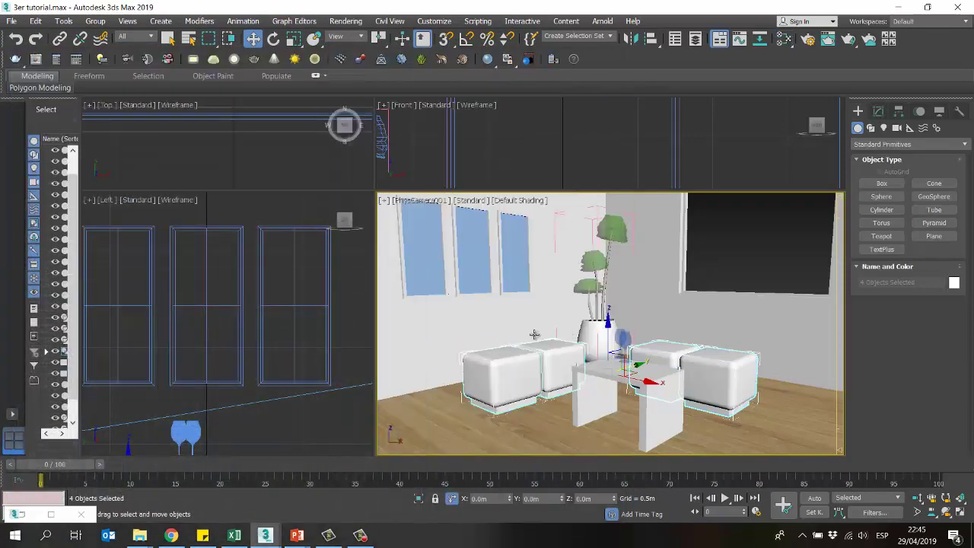
Step: Display the tapizado texture on the stools in the viewport and change the camera view to Perspective for a closer look
key("m")
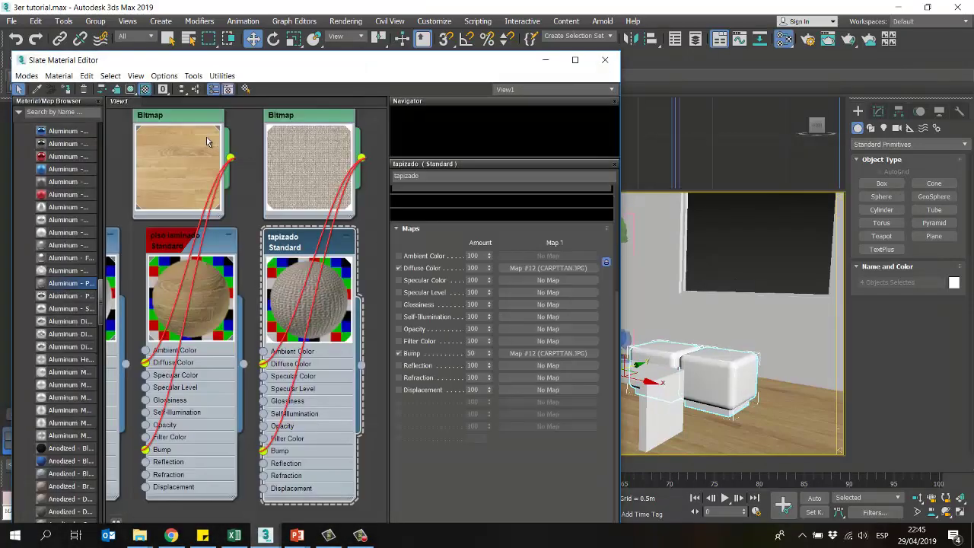
left_click(131, 89)
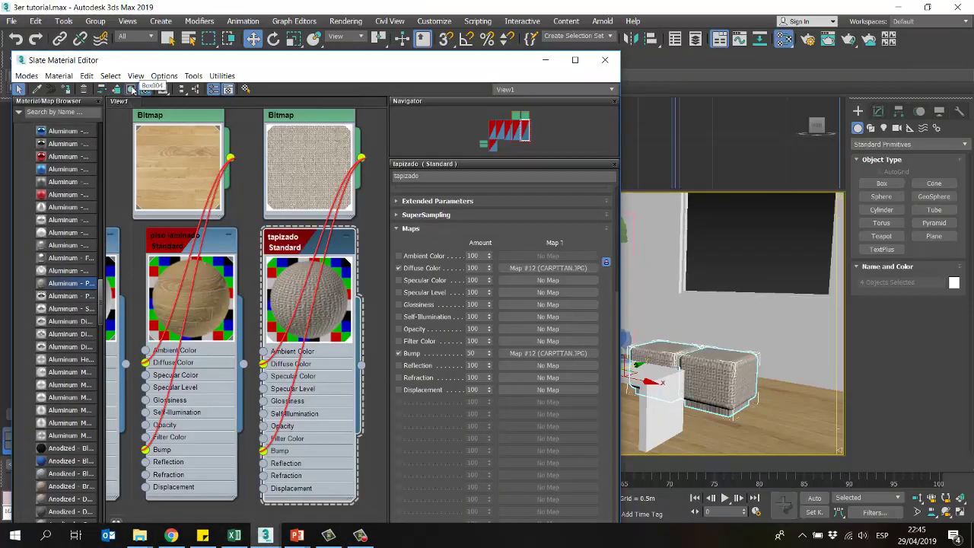
left_click(546, 61)
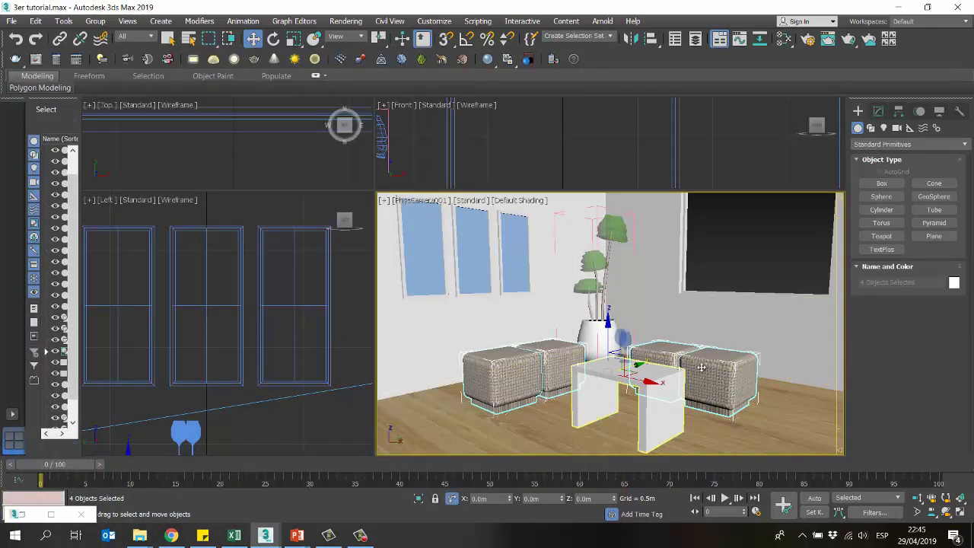
key("p")
scroll(661, 371, "up", 3)
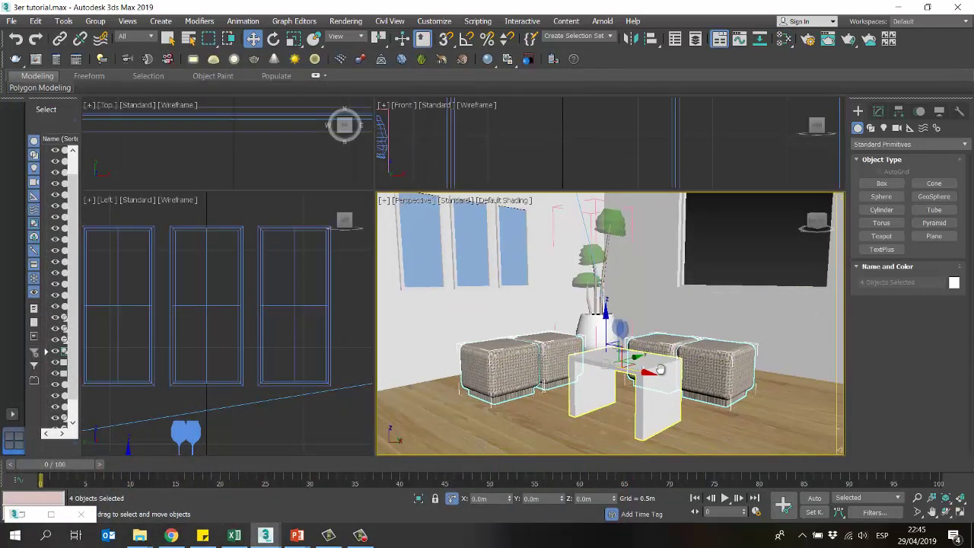
middle_click_drag(660, 371, 668, 373)
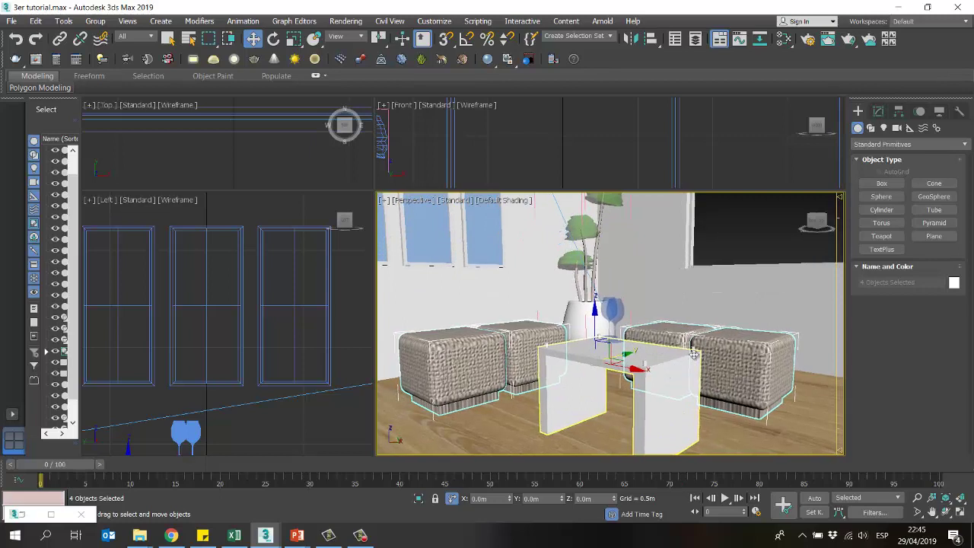
Step: Add a UVW Map modifier to the four stools with Box mapping and Real-World Map Size turned off
left_click(878, 111)
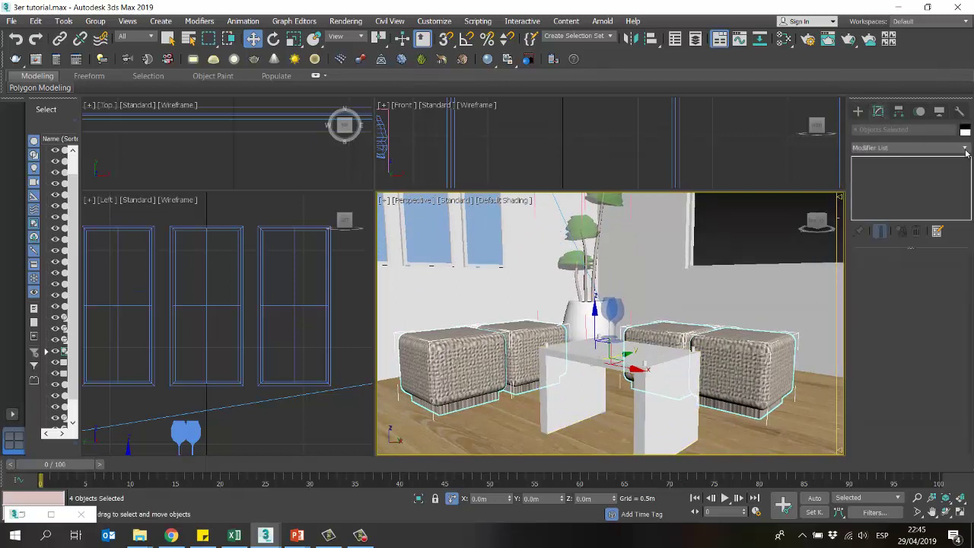
left_click(963, 147)
key("u")
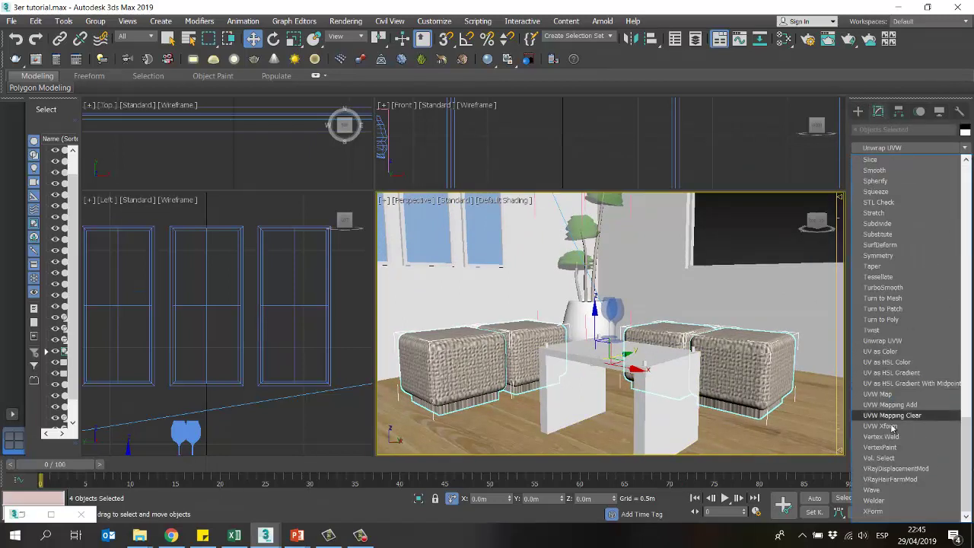
left_click(882, 394)
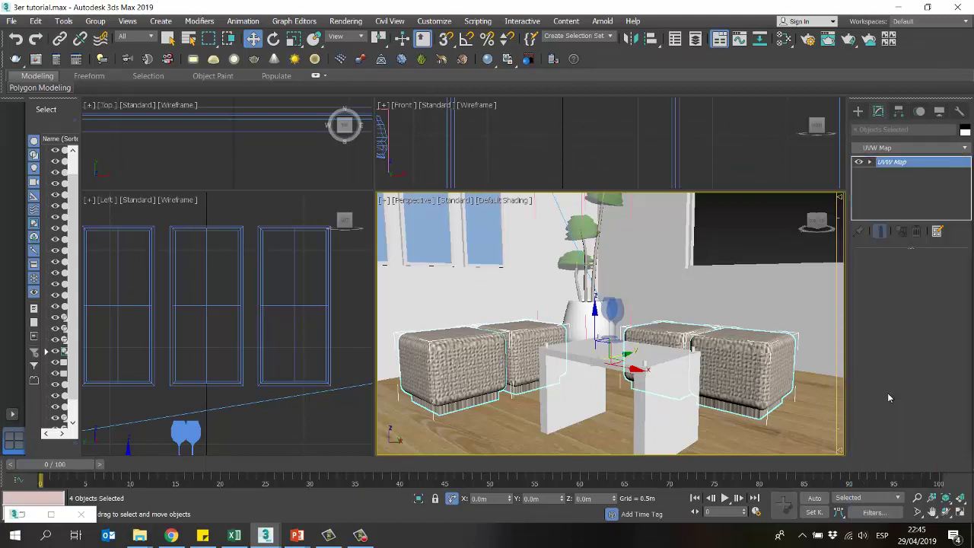
left_click(883, 329)
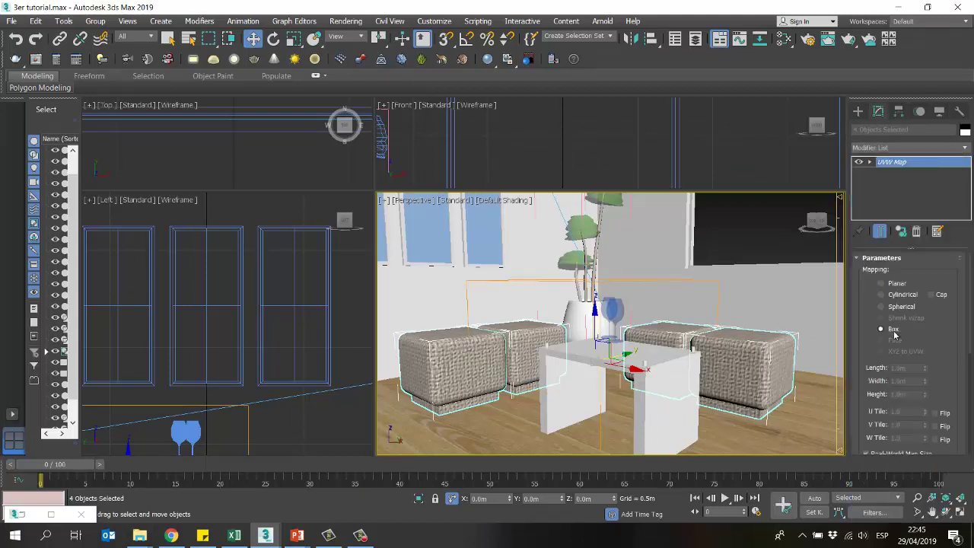
scroll(867, 403, "down", 2)
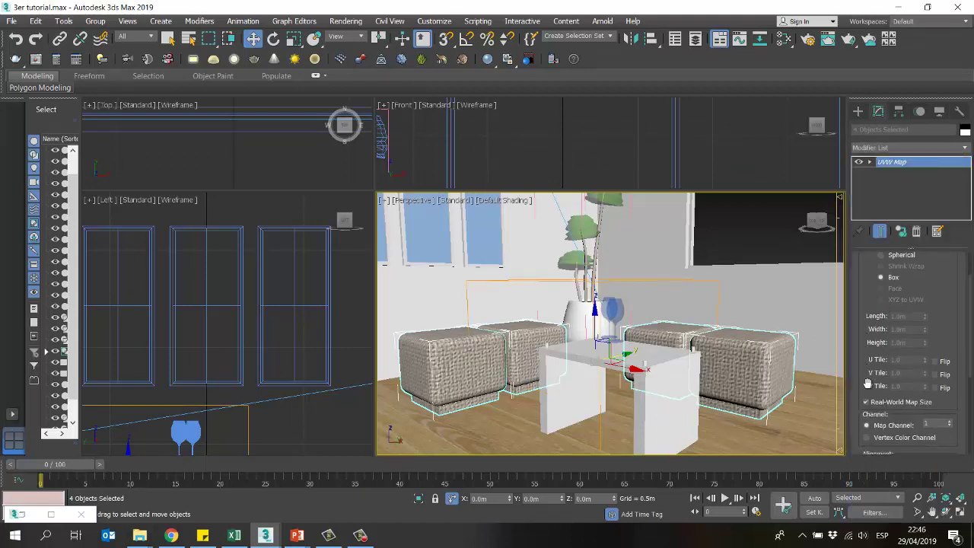
left_click(866, 402)
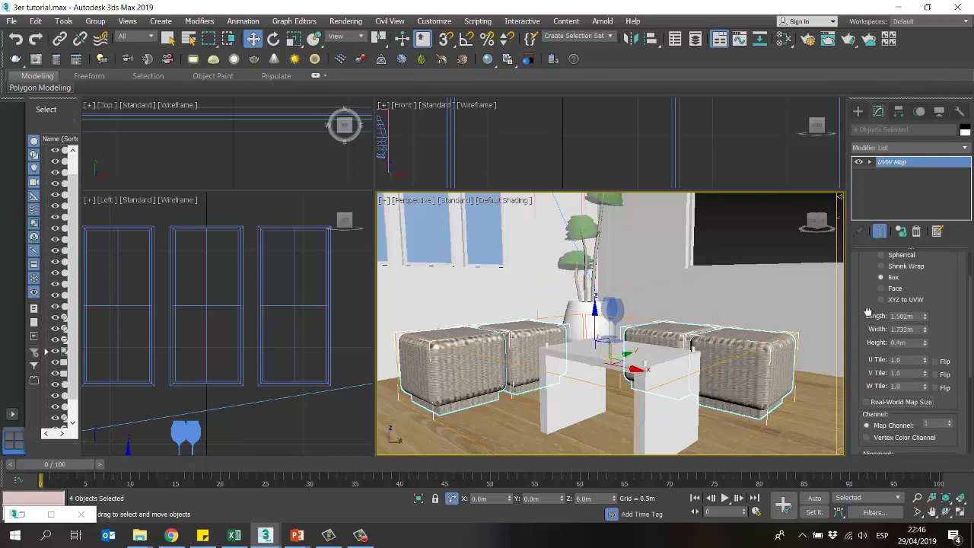
Step: Set the stools' UVW Map length, width and height to 0.5 m and inspect the fabric scale
scroll(868, 312, "up", 1)
double_click(901, 337)
type("0.5")
key("Return")
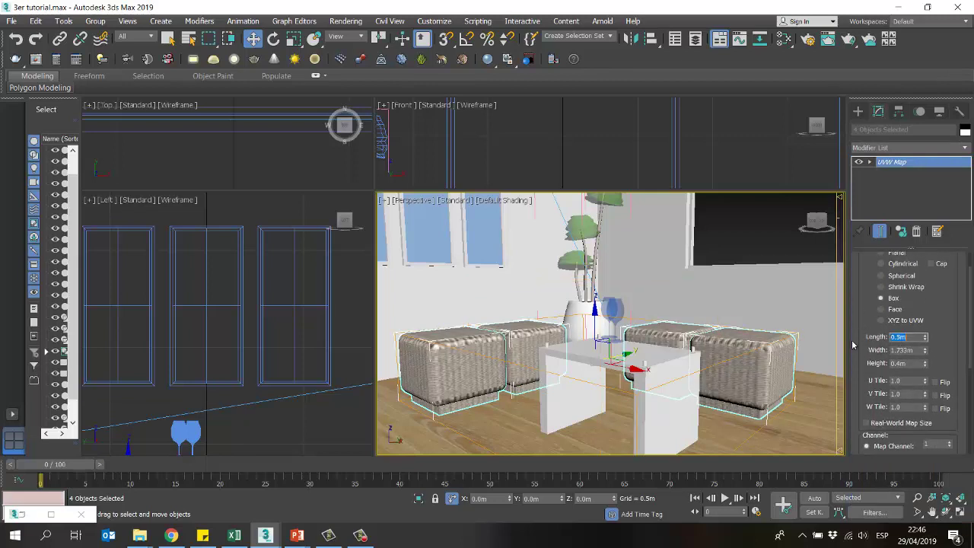
key("Tab")
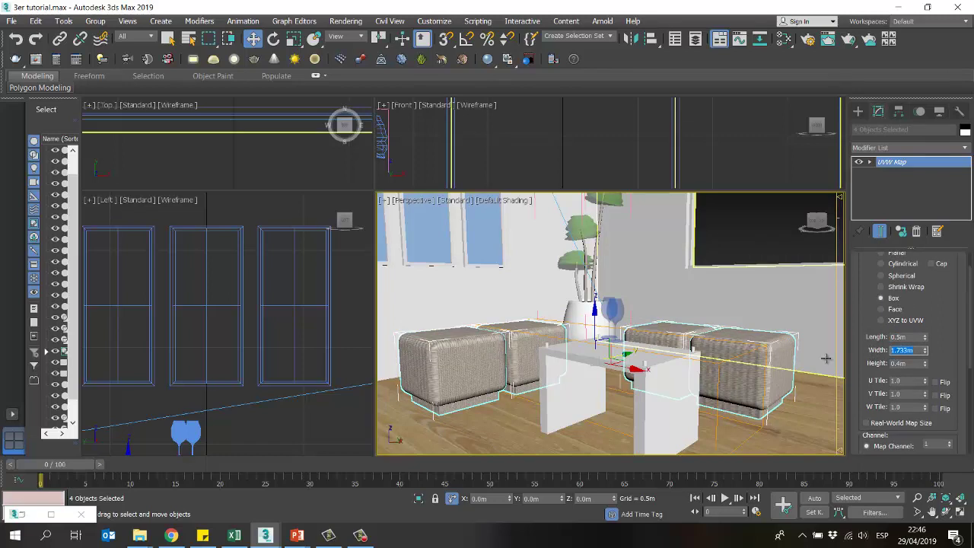
type("0.5m")
key("Tab")
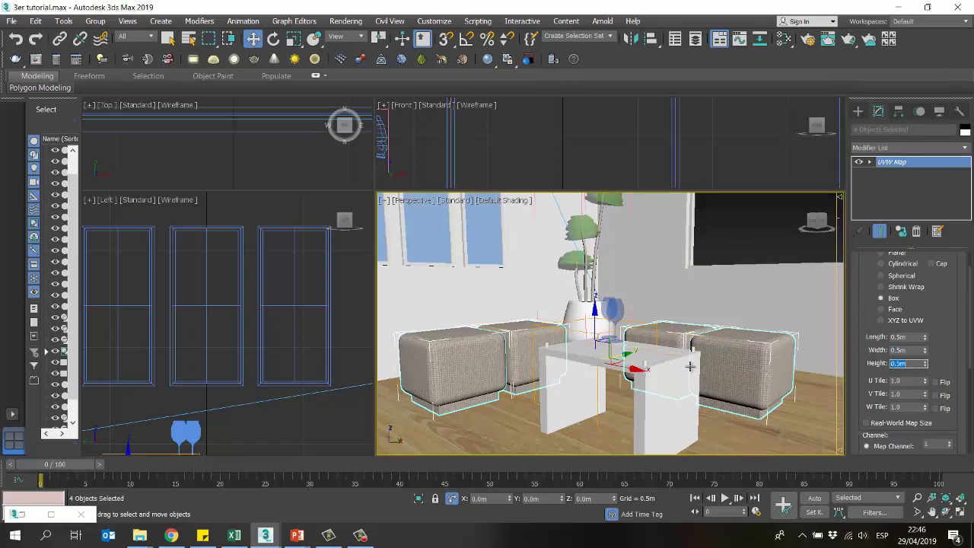
scroll(444, 363, "up", 6)
scroll(443, 379, "down", 6)
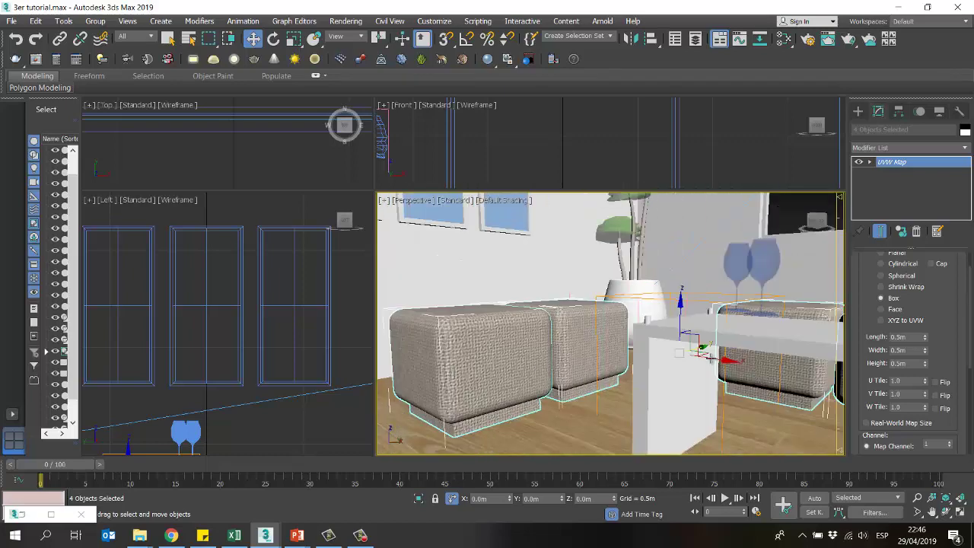
Step: Set the stools' UVW Map length, width and height to 0.25 m and inspect the finer weave
double_click(905, 337)
type("0.25")
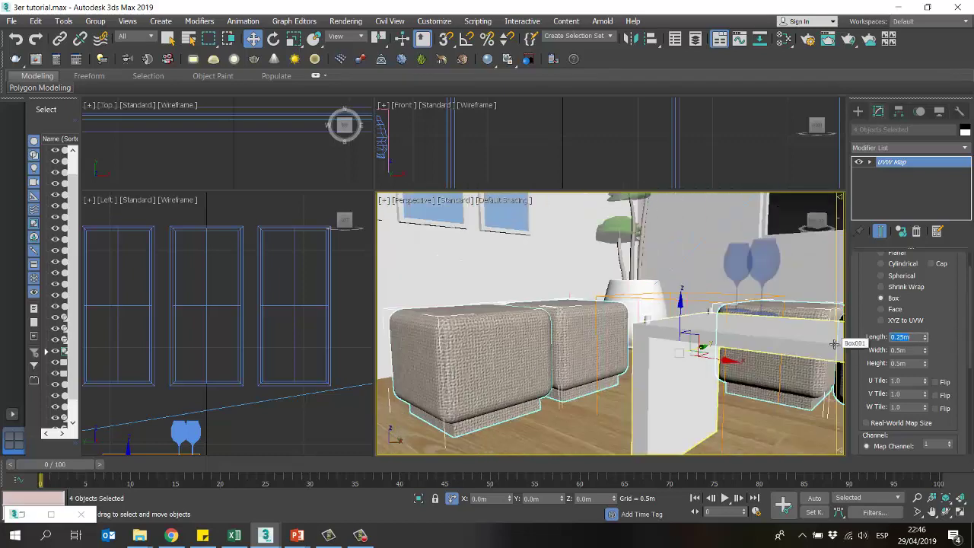
key("Tab")
type("0.25")
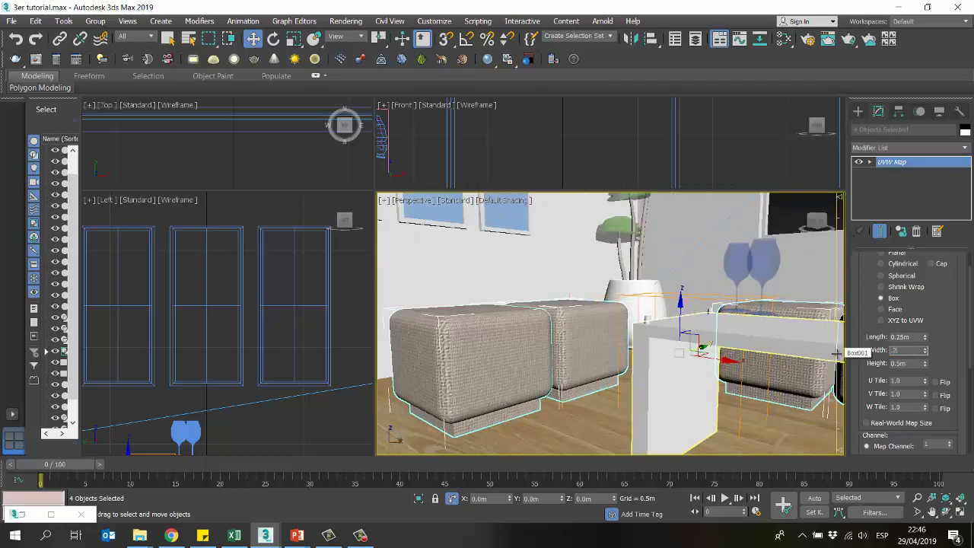
key("Tab")
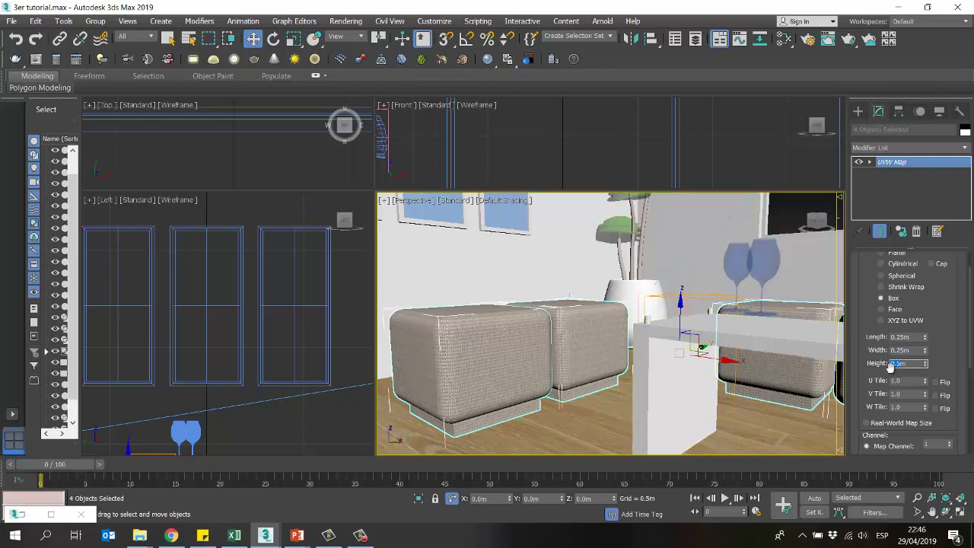
type("0.25")
key("Return")
scroll(492, 359, "up", 5)
scroll(492, 358, "down", 7)
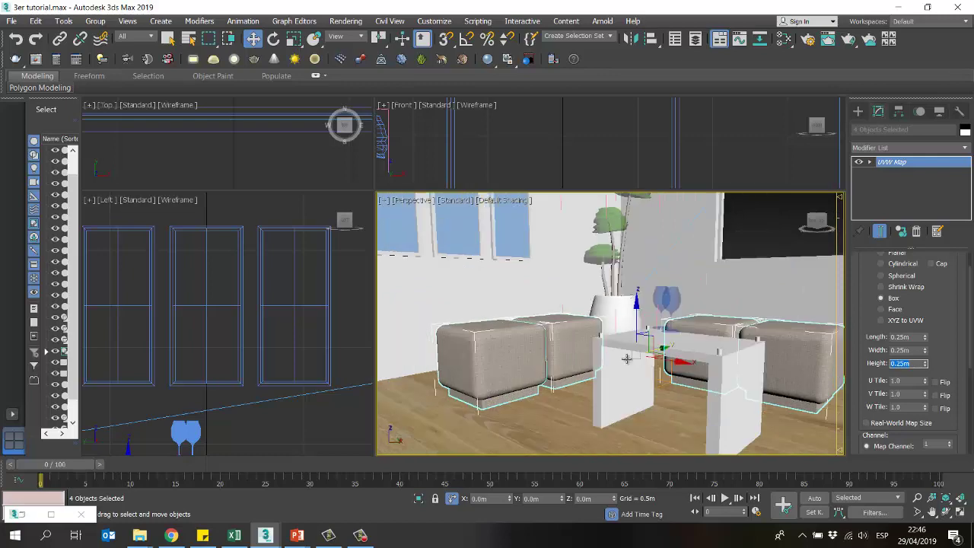
middle_click_drag(626, 358, 643, 320, "alt")
scroll(656, 270, "down", 3)
scroll(655, 271, "up", 3)
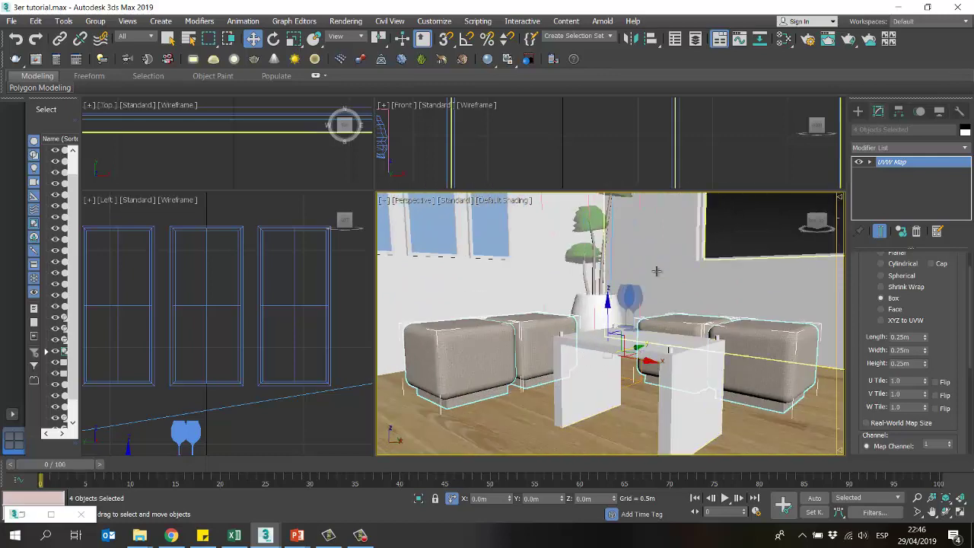
Step: Select the outer frame of the window nearest the viewer and bring up the existing glass and metal materials in the Slate Material Editor
left_click(727, 237)
middle_click_drag(669, 327, 592, 301)
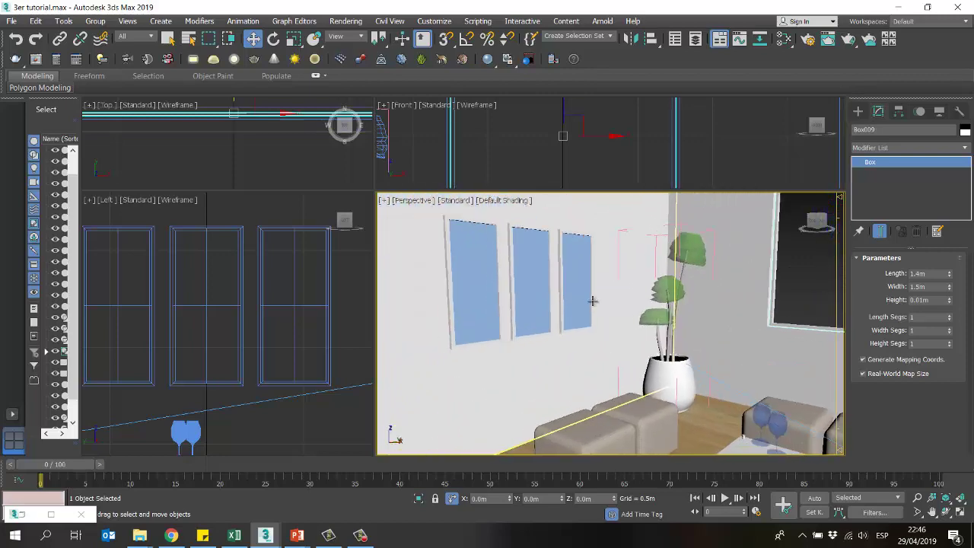
left_click(445, 259)
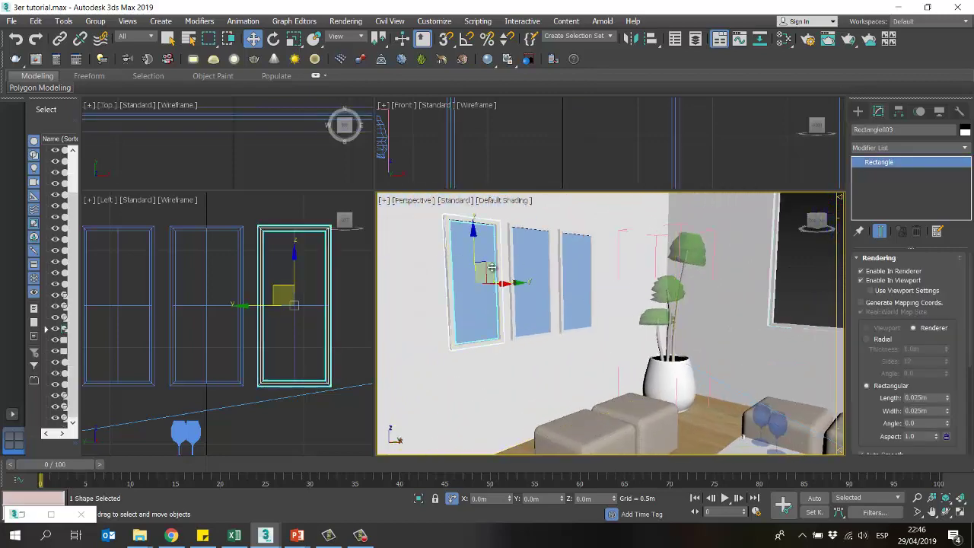
key("m")
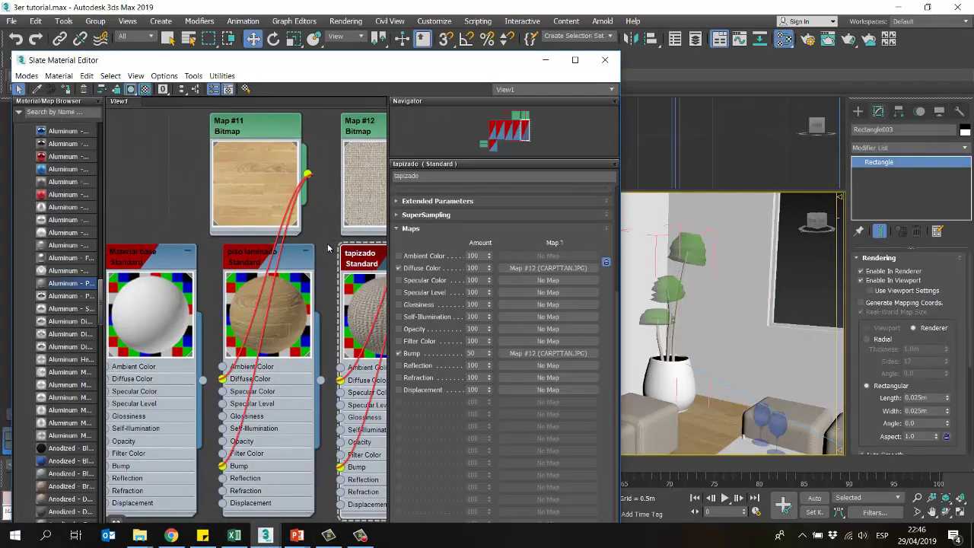
scroll(289, 239, "down", 4)
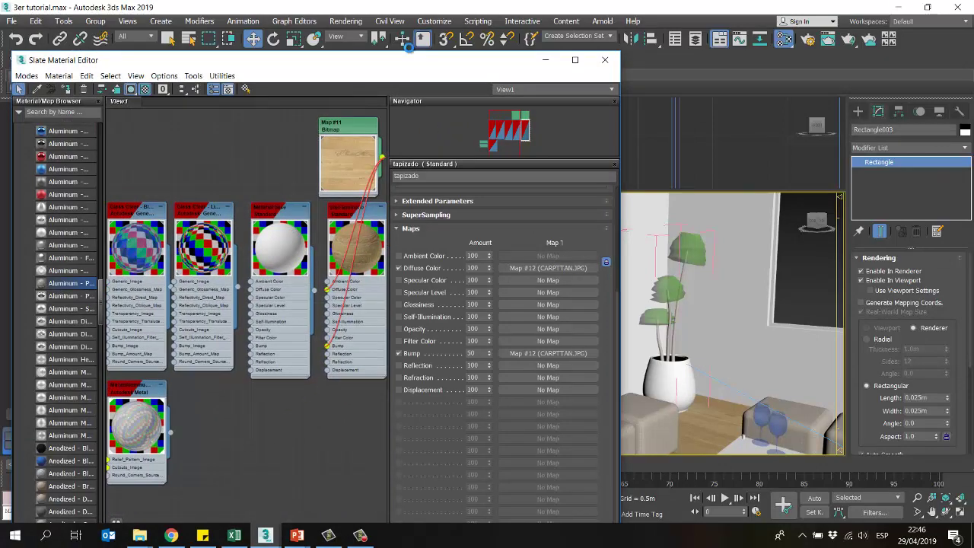
left_click_drag(456, 65, 791, 56)
scroll(495, 277, "up", 2)
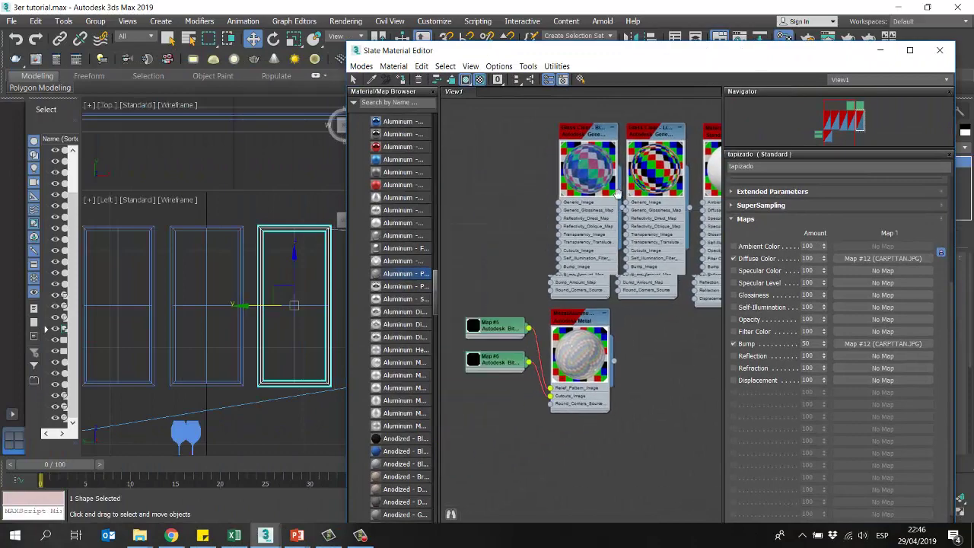
middle_click_drag(495, 276, 571, 243)
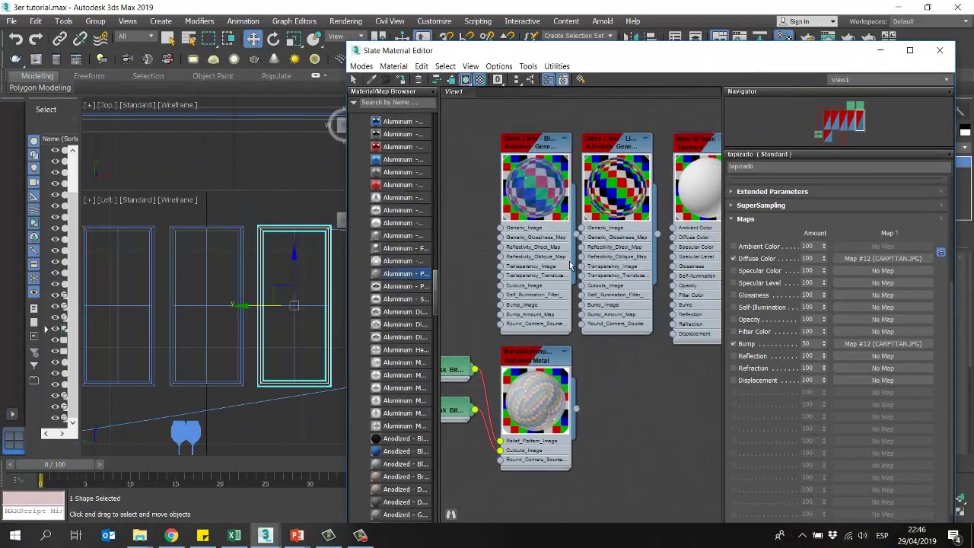
middle_click_drag(571, 317, 563, 337)
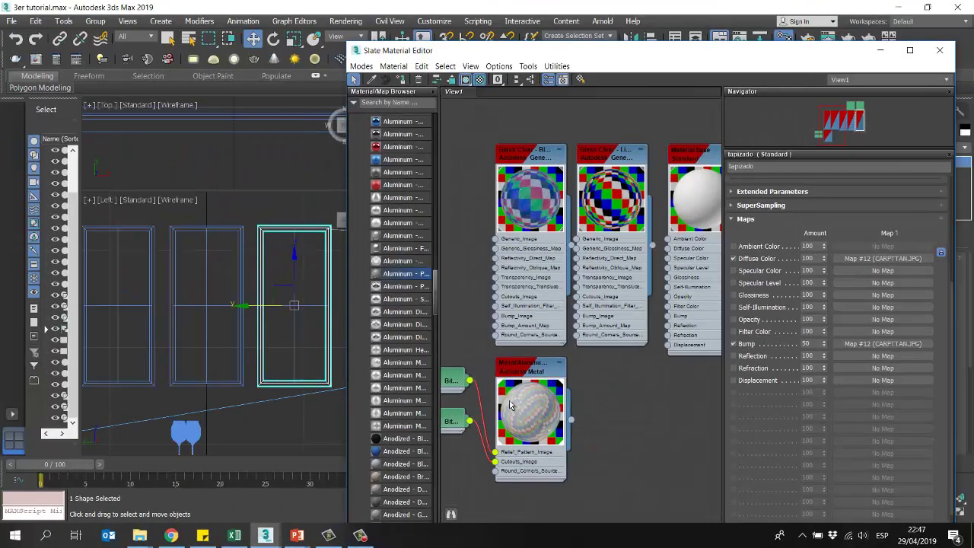
Step: Duplicate the plain white Standard material, place the copy beside the tapizado material and show its parameters
left_click(529, 157)
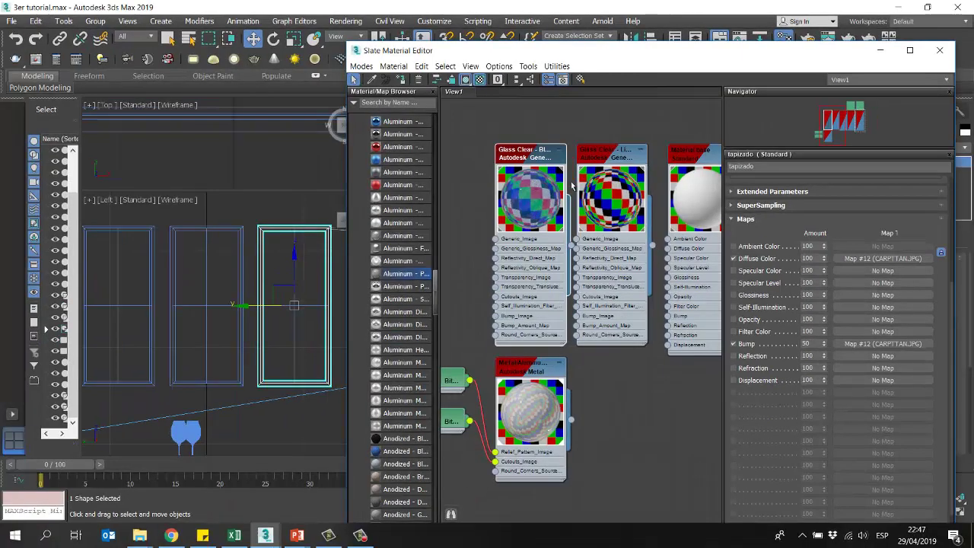
left_click_drag(667, 49, 184, 32)
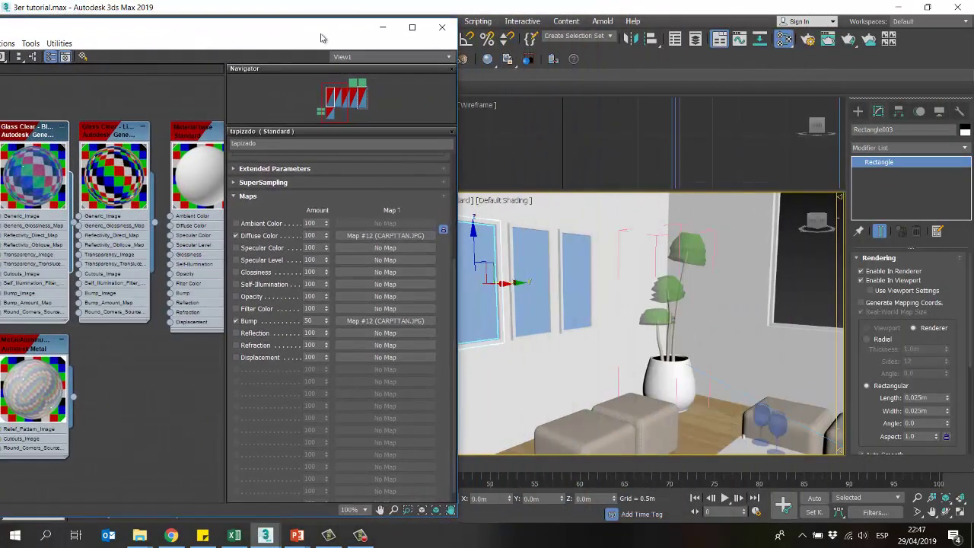
left_click_drag(321, 37, 603, 46)
middle_click_drag(502, 206, 321, 225)
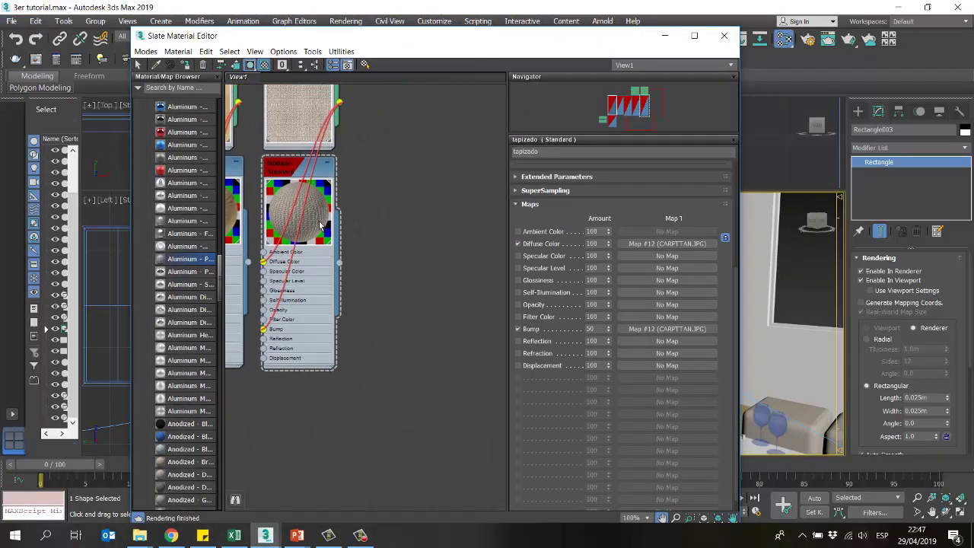
scroll(321, 225, "down", 4)
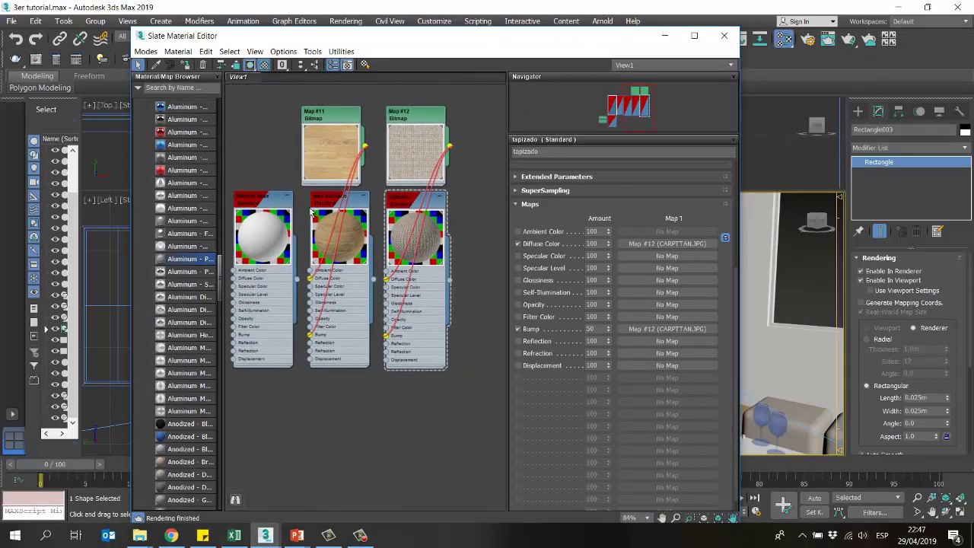
left_click(244, 204)
left_click_drag(255, 199, 483, 200, "shift")
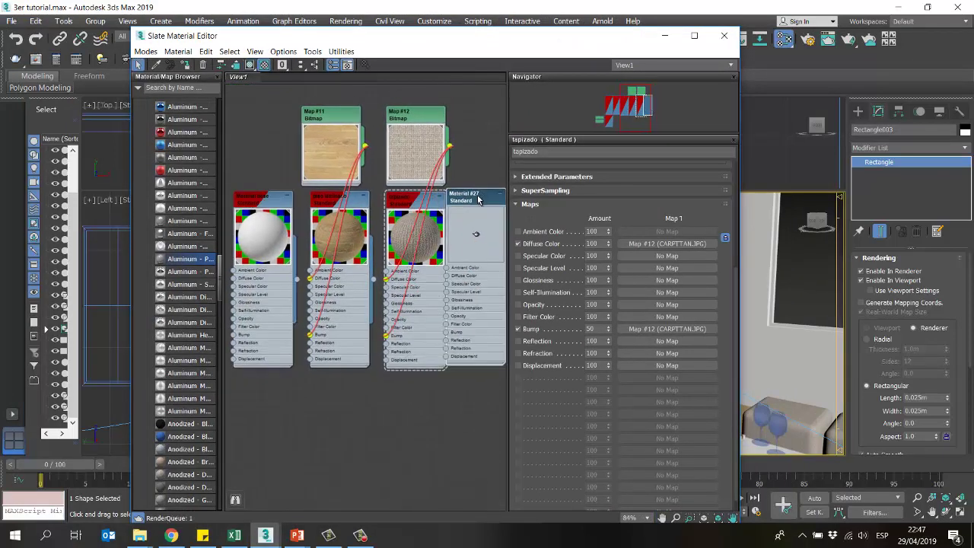
middle_click_drag(457, 238, 340, 238)
left_click(357, 195)
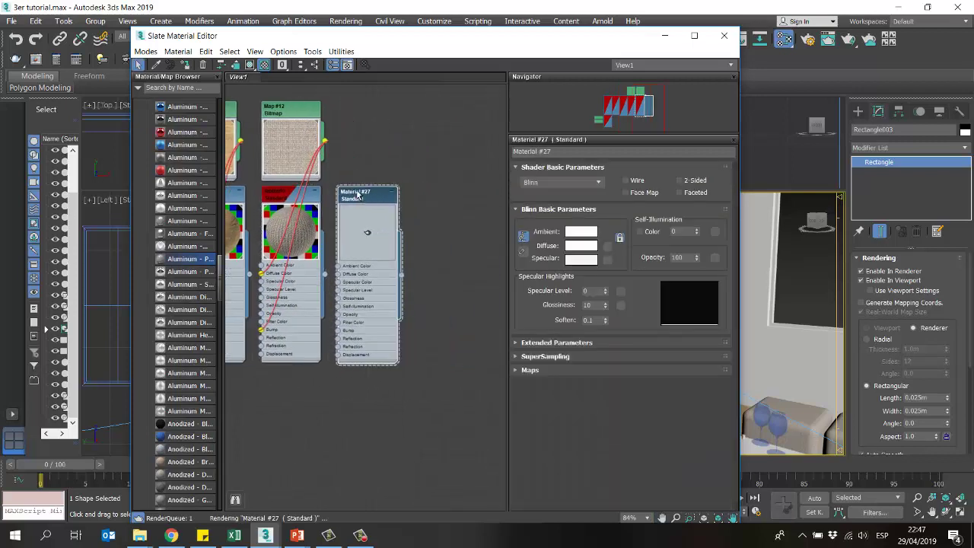
Step: Rename the new white Standard material copy as cuadro1
left_click(362, 535)
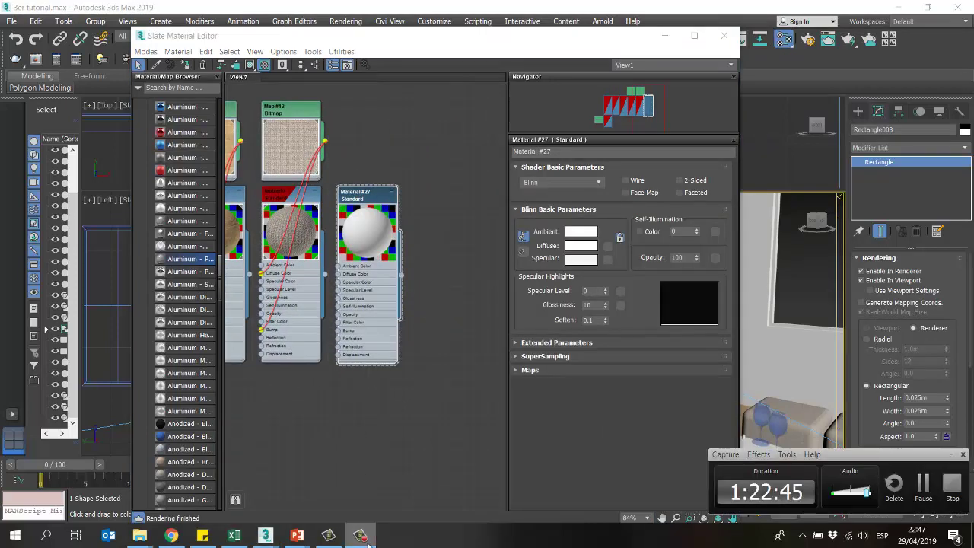
left_click(362, 536)
middle_click_drag(364, 200, 378, 193)
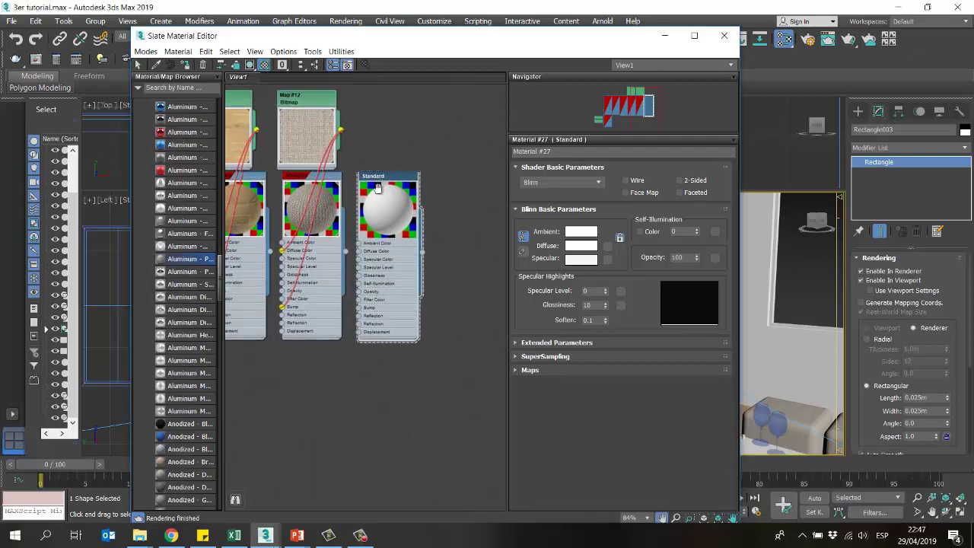
scroll(379, 193, "up", 3)
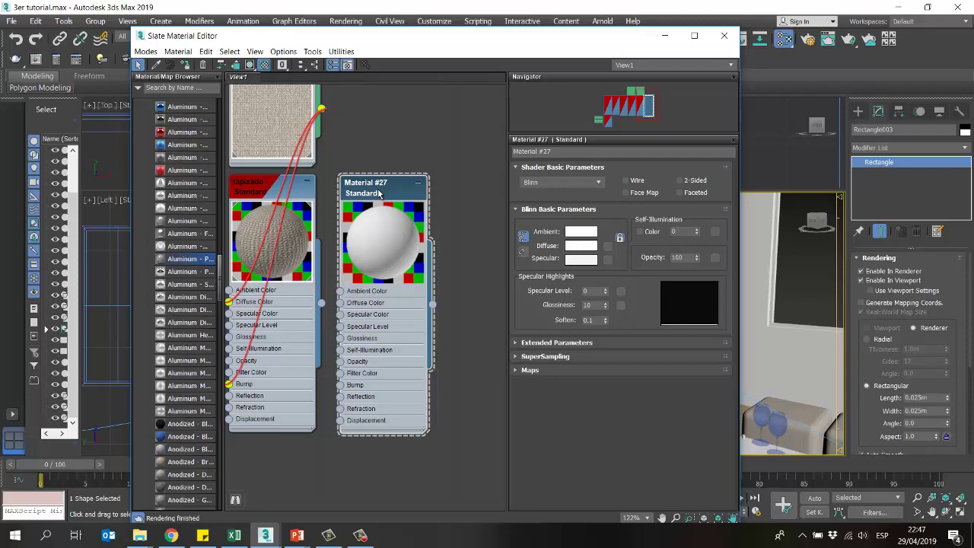
left_click_drag(505, 39, 482, 32)
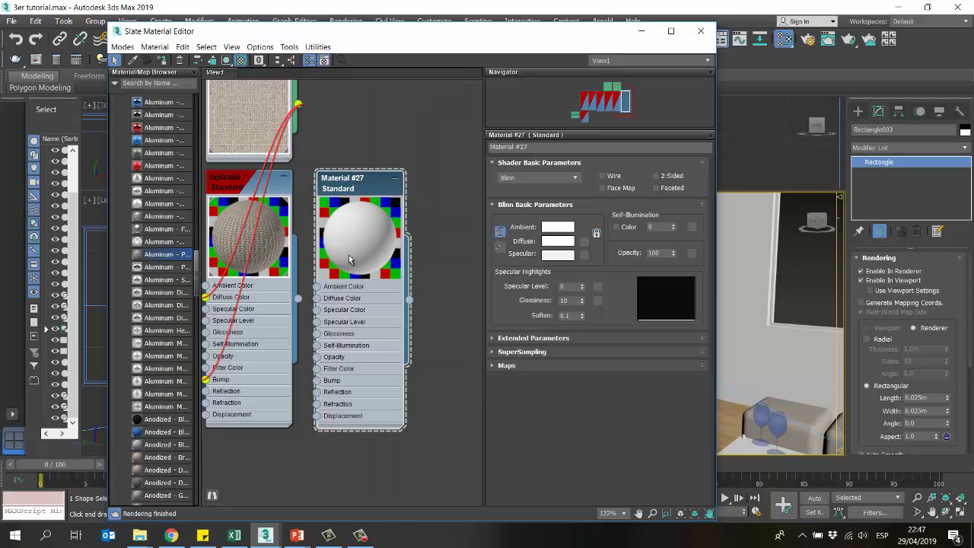
left_click_drag(549, 147, 403, 162)
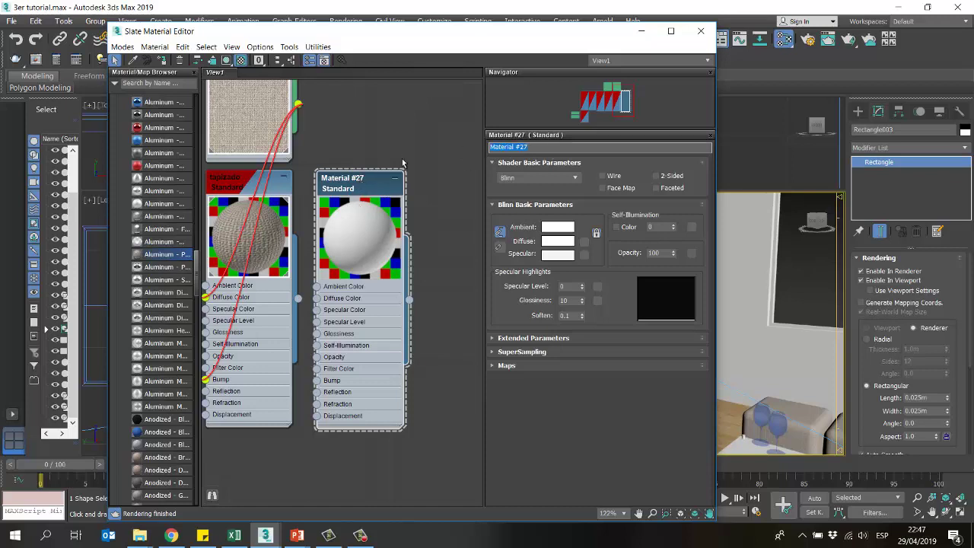
type("cuadros")
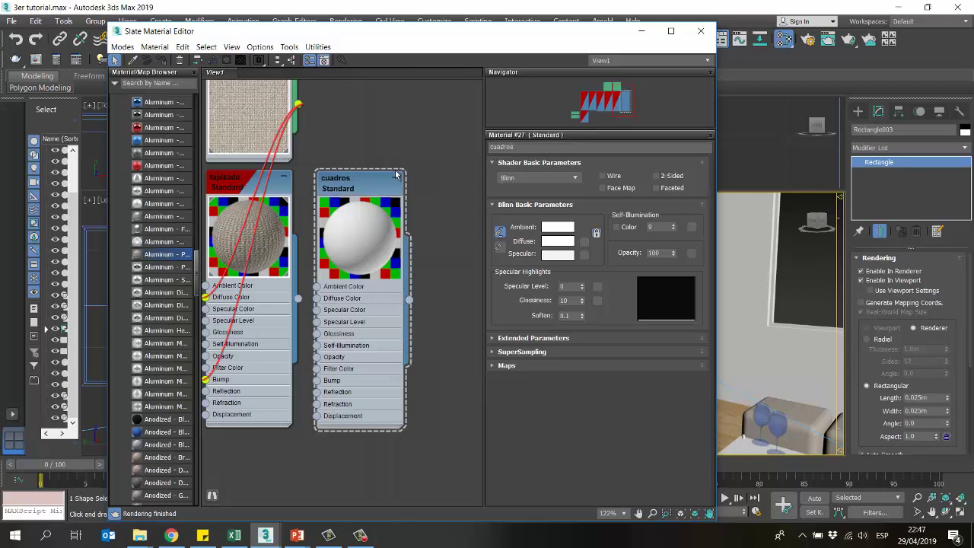
middle_click_drag(393, 169, 329, 209)
scroll(291, 226, "down", 2)
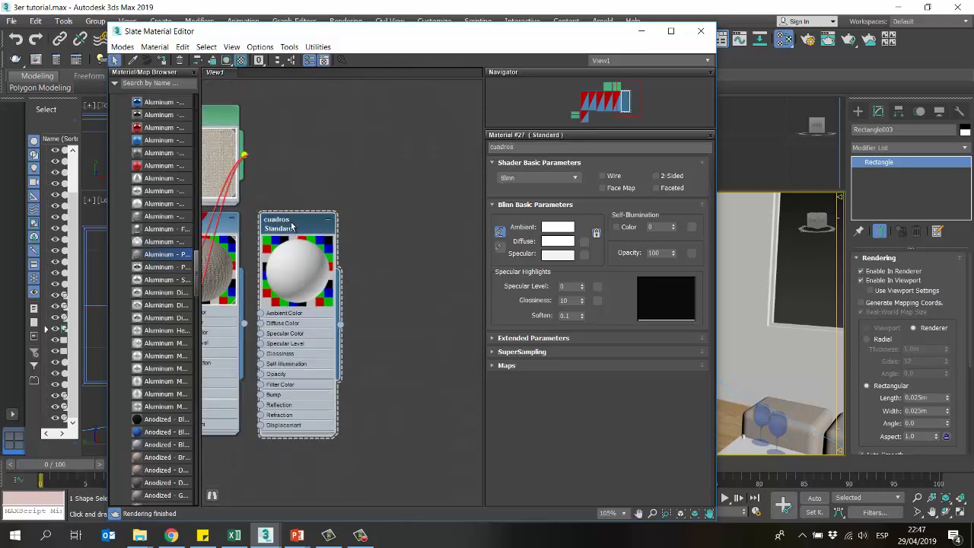
left_click(519, 149)
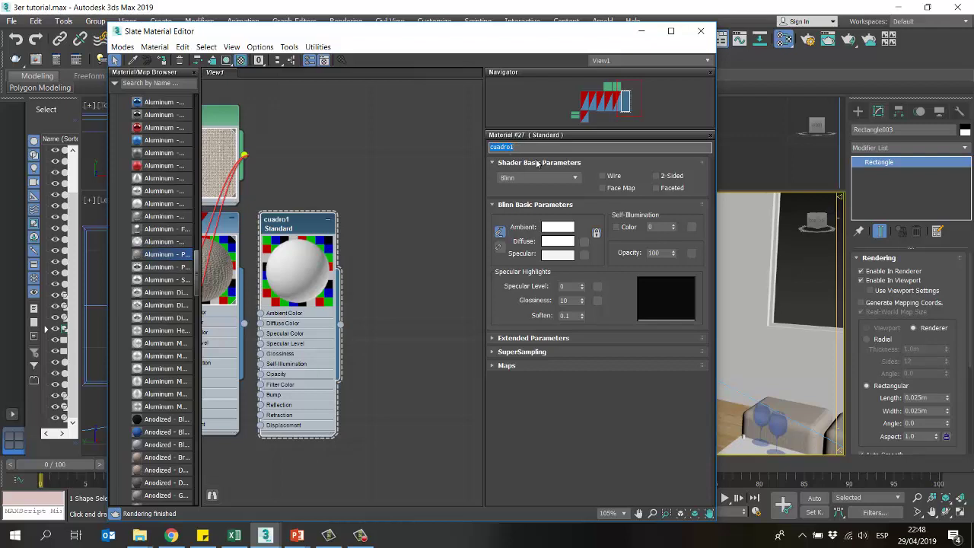
Step: Make two copies of the cuadro1 material and name them cuadro2 and cuadro3
left_click_drag(287, 230, 474, 223, "shift")
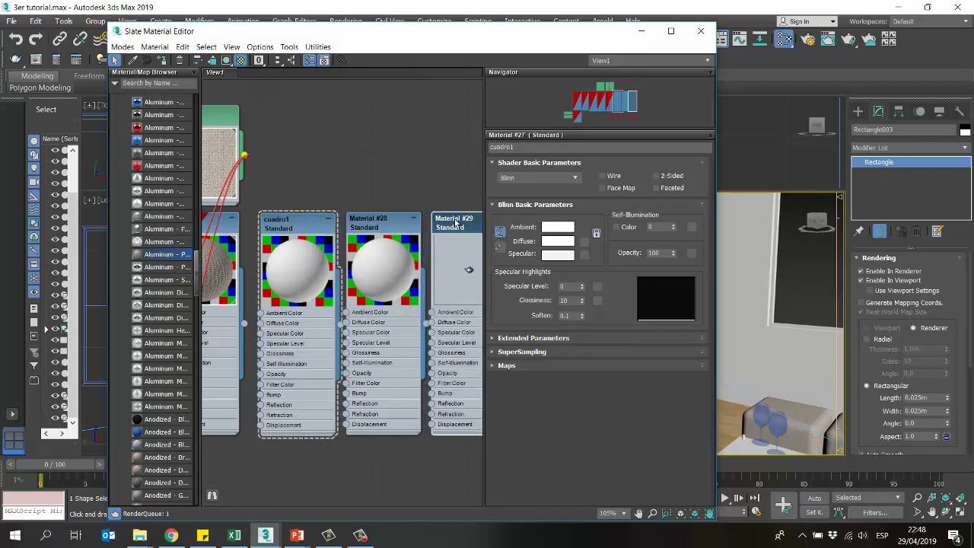
double_click(382, 221)
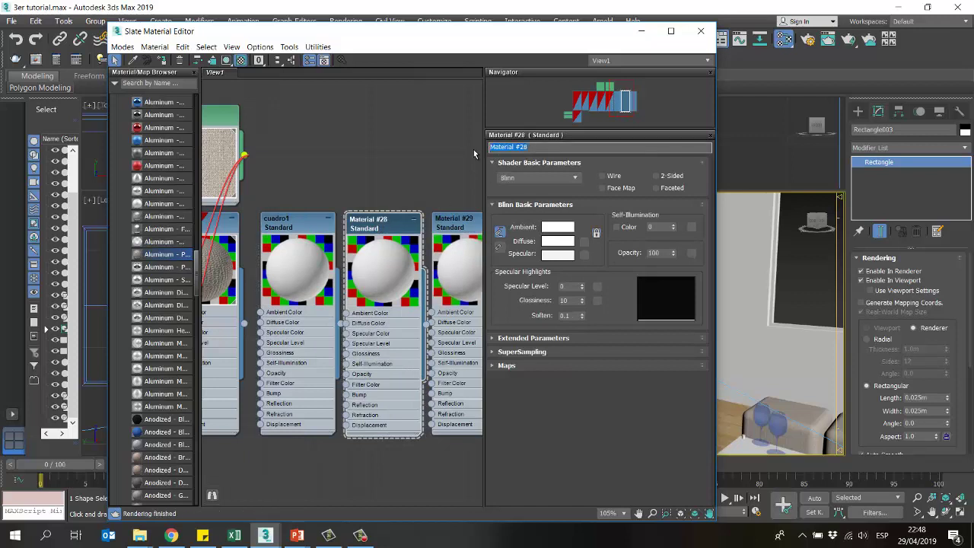
type("cuadro2")
key("Return")
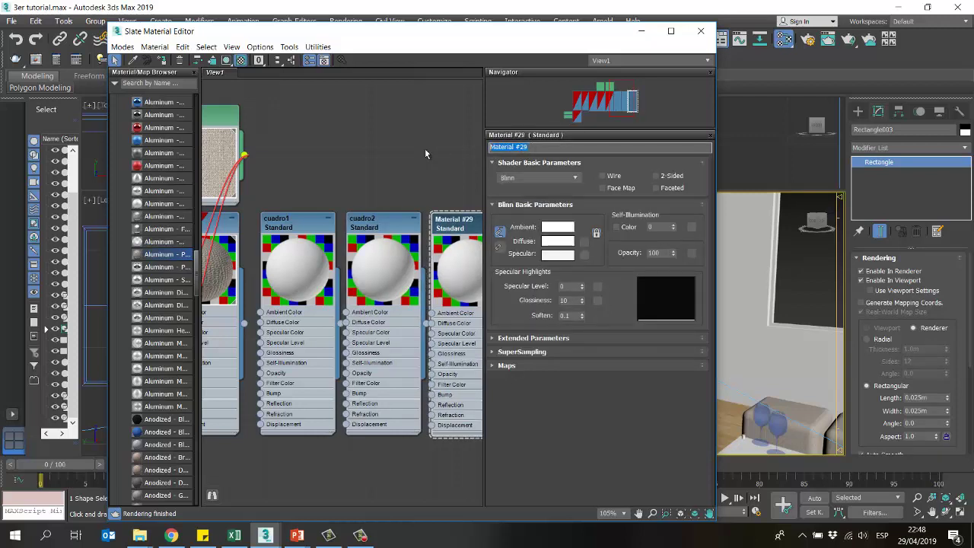
type("cuadro3")
key("Return")
scroll(388, 265, "down", 2)
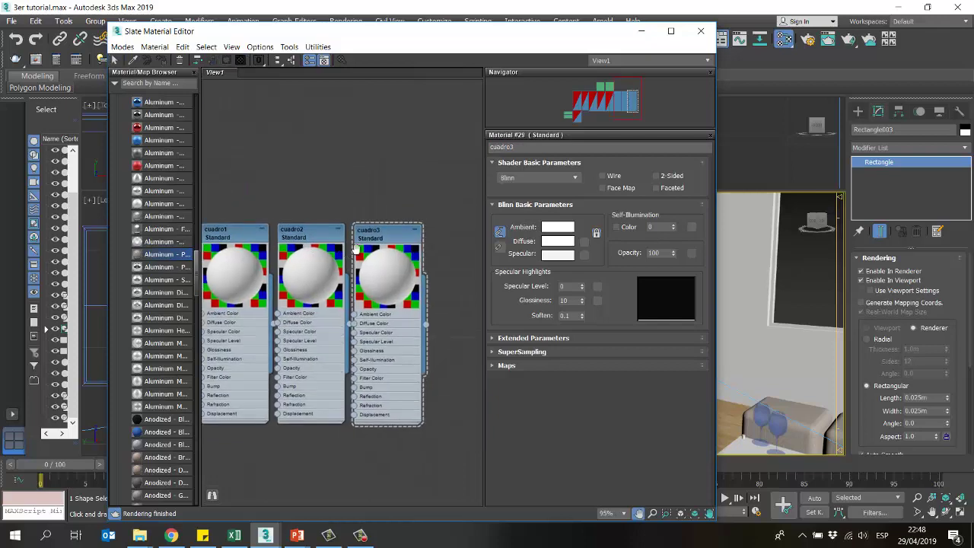
Step: Bring the cuadro-set-de-3-cuadros image from the 3DMAX_3ERtutorial folder into the material view as a bitmap above cuadro1
mouse_move(141, 536)
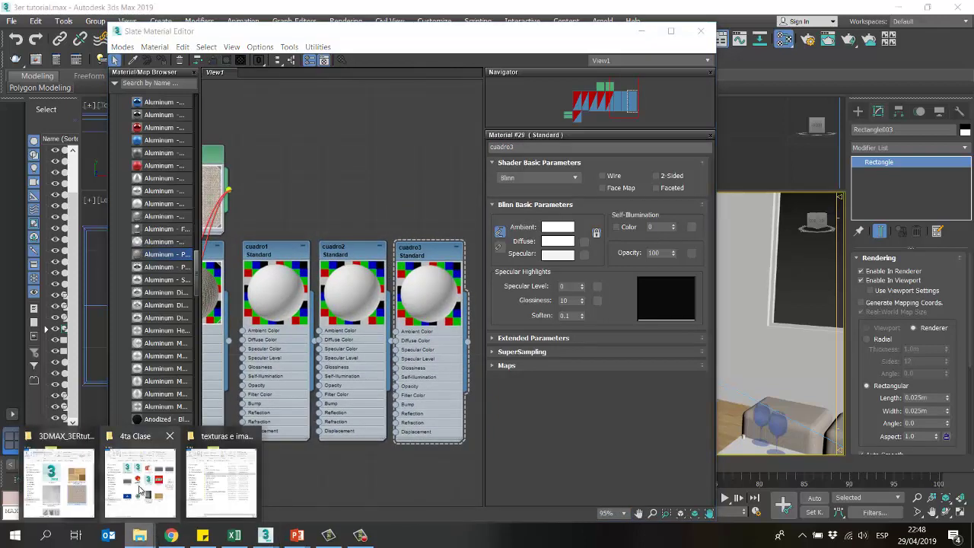
left_click(59, 475)
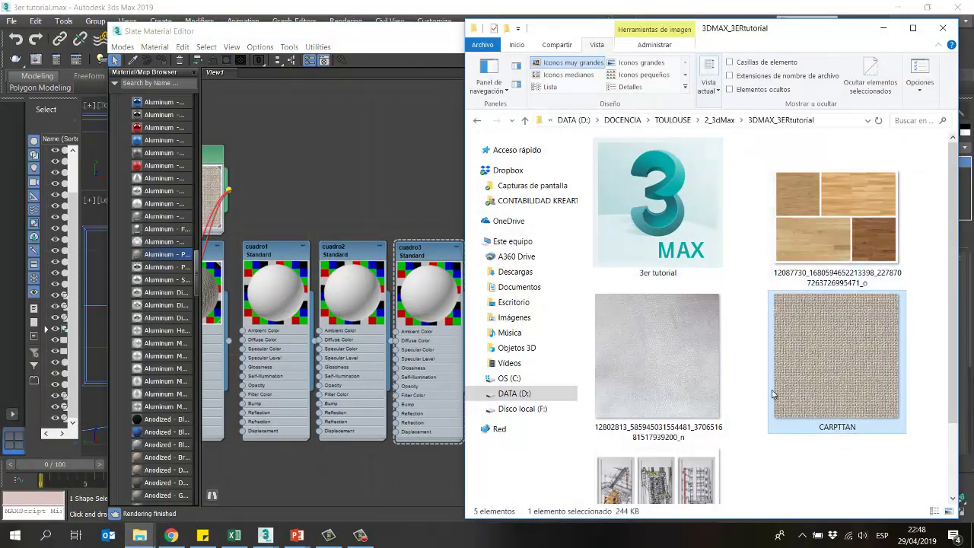
scroll(774, 394, "down", 1)
left_click(674, 411)
left_click_drag(283, 157, 322, 143)
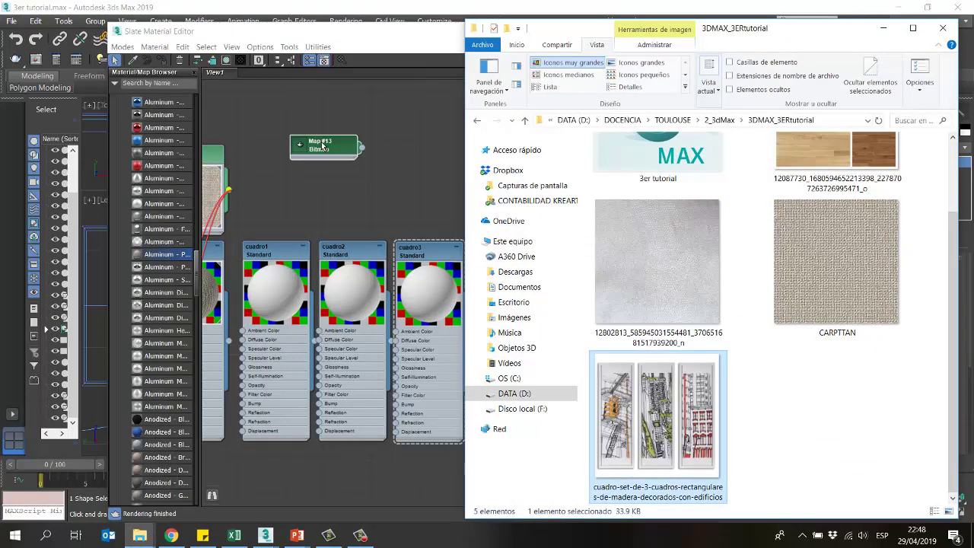
left_click(315, 150)
middle_click_drag(365, 167, 420, 178)
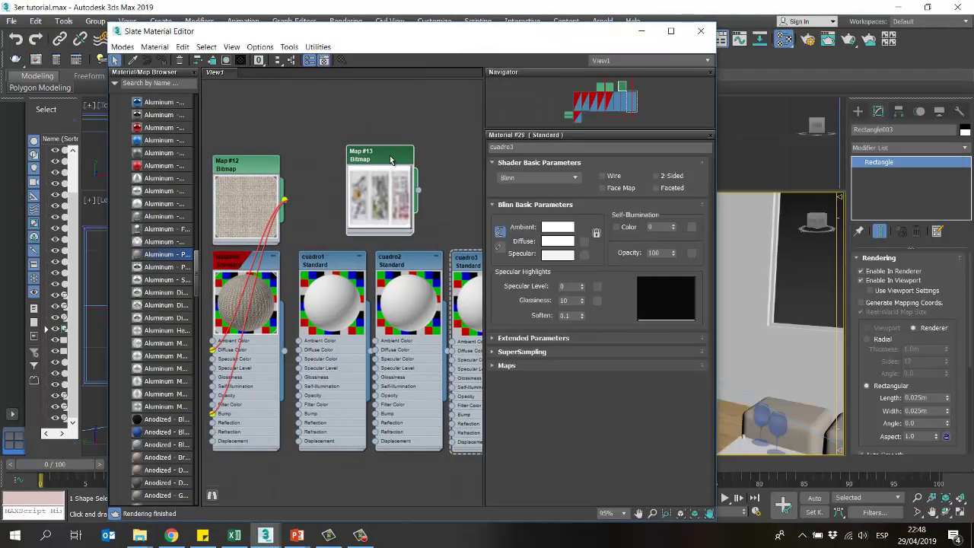
left_click_drag(388, 163, 340, 169)
Step: Duplicate the three-picture bitmap twice, placing the copies above cuadro2 and cuadro3
middle_click_drag(363, 169, 290, 172)
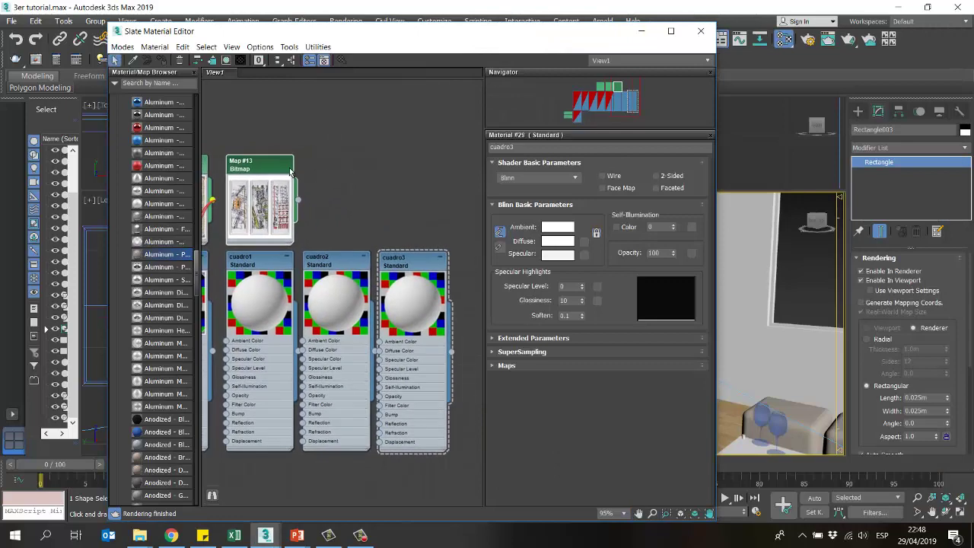
left_click_drag(289, 167, 409, 162, "shift")
left_click(339, 164)
Step: Connect each of the three picture bitmaps to the Diffuse Color of the cuadro material below it
middle_click_drag(299, 202, 395, 136)
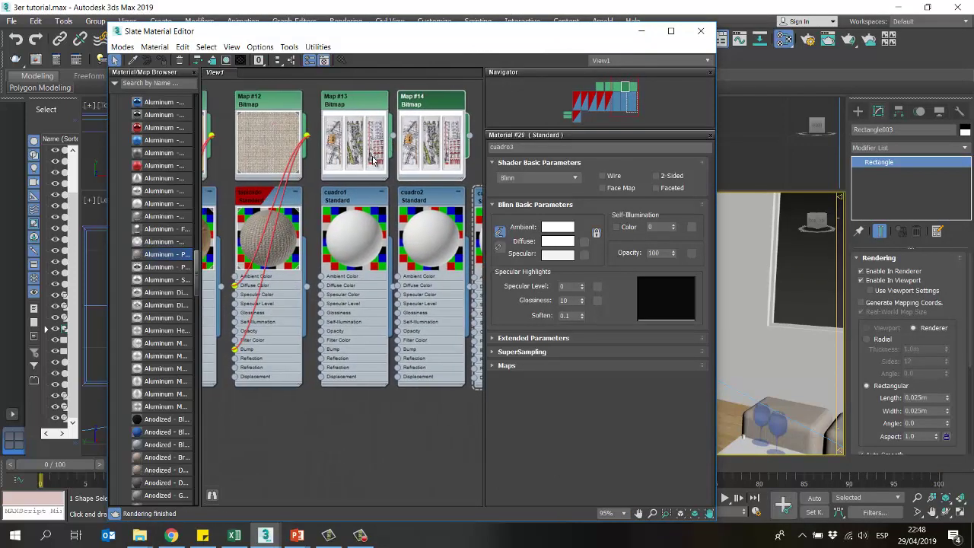
scroll(394, 135, "up", 1)
scroll(384, 160, "up", 1)
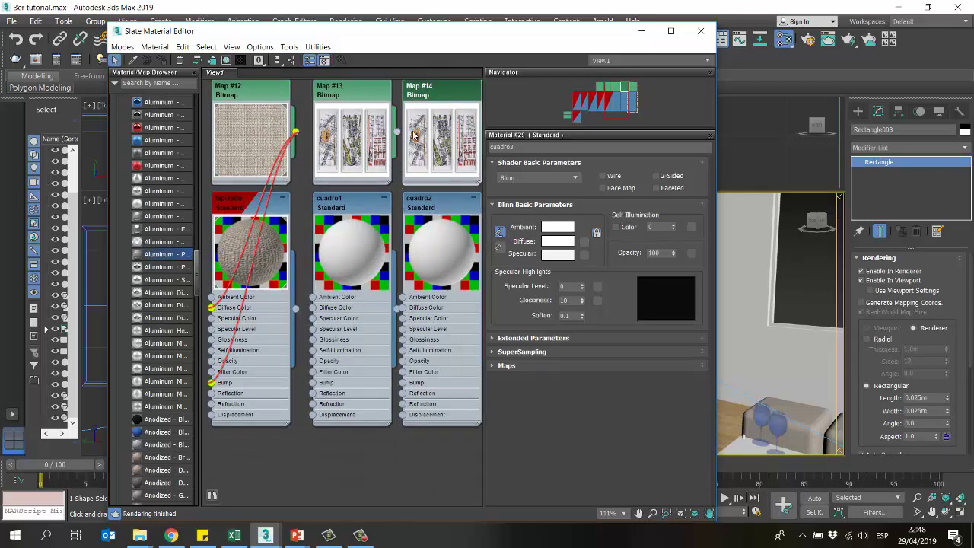
left_click_drag(396, 133, 314, 308)
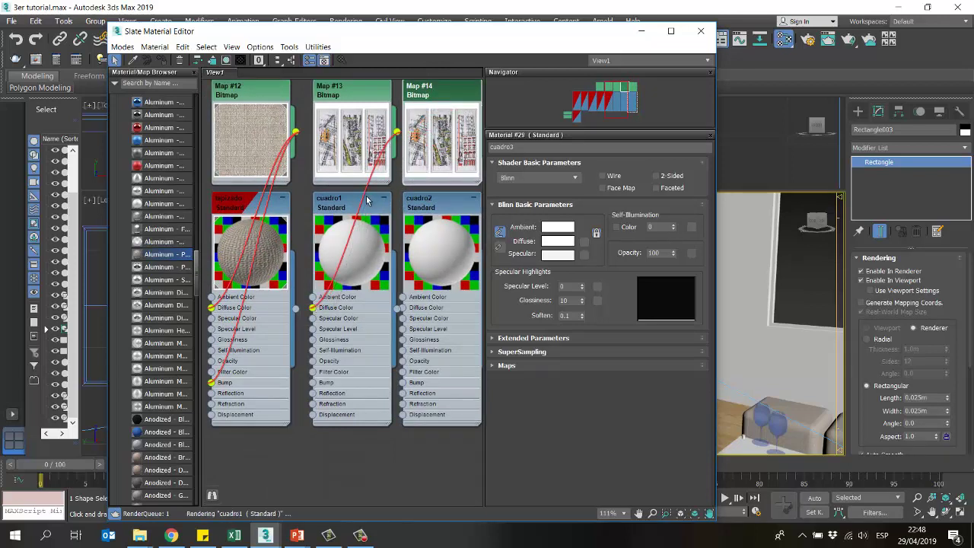
middle_click_drag(367, 200, 293, 238)
middle_click_drag(405, 181, 408, 162)
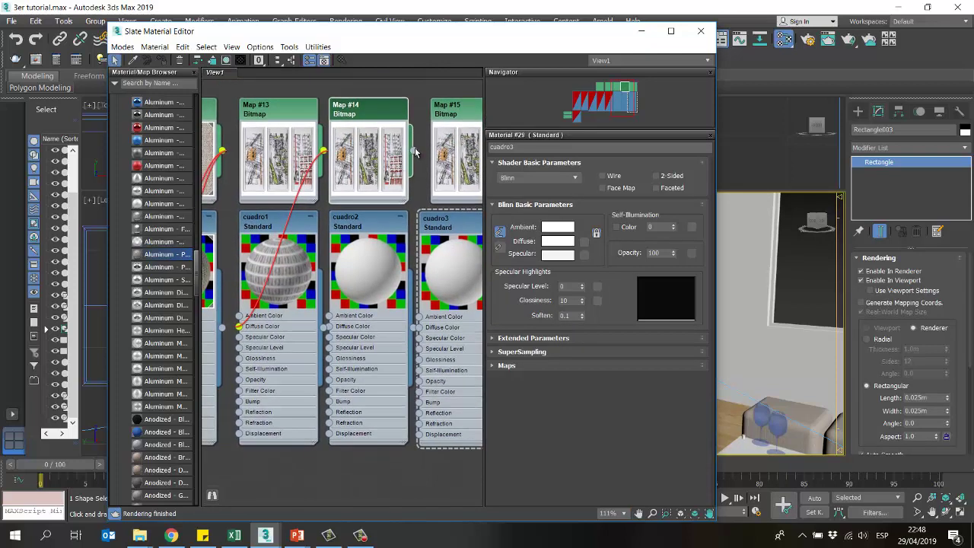
left_click_drag(413, 151, 331, 328)
middle_click_drag(426, 190, 338, 199)
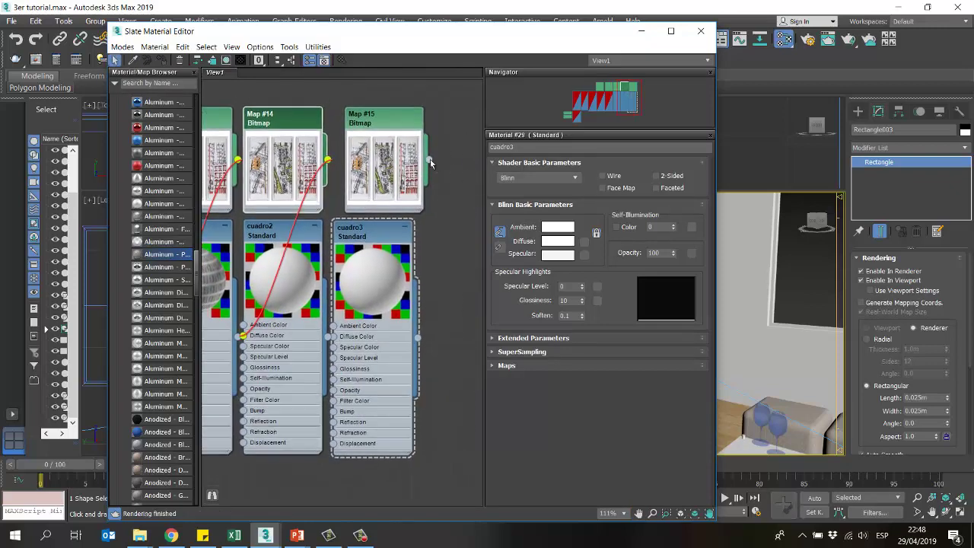
left_click_drag(429, 159, 333, 327)
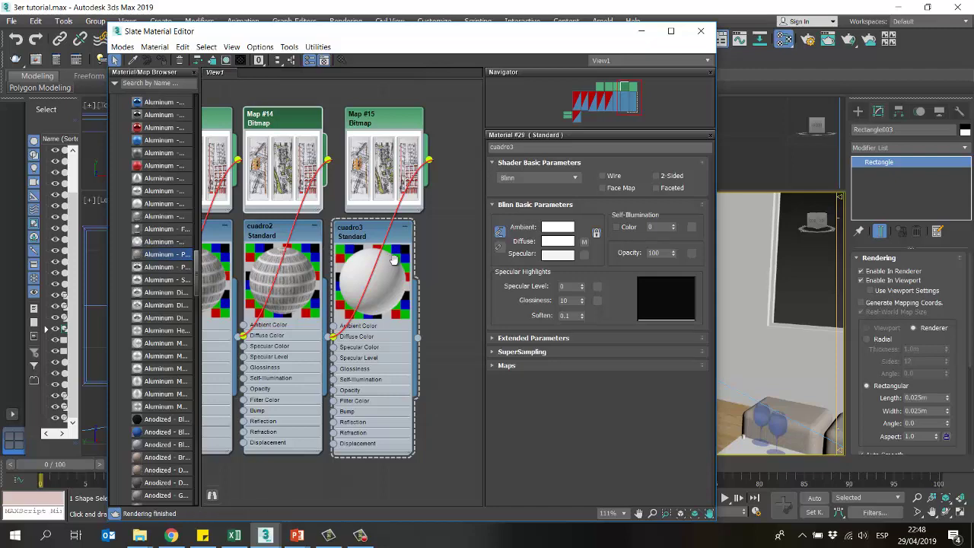
Step: Turn off Use Real-World Scale for the bitmap connected to cuadro1
middle_click_drag(308, 250, 339, 254)
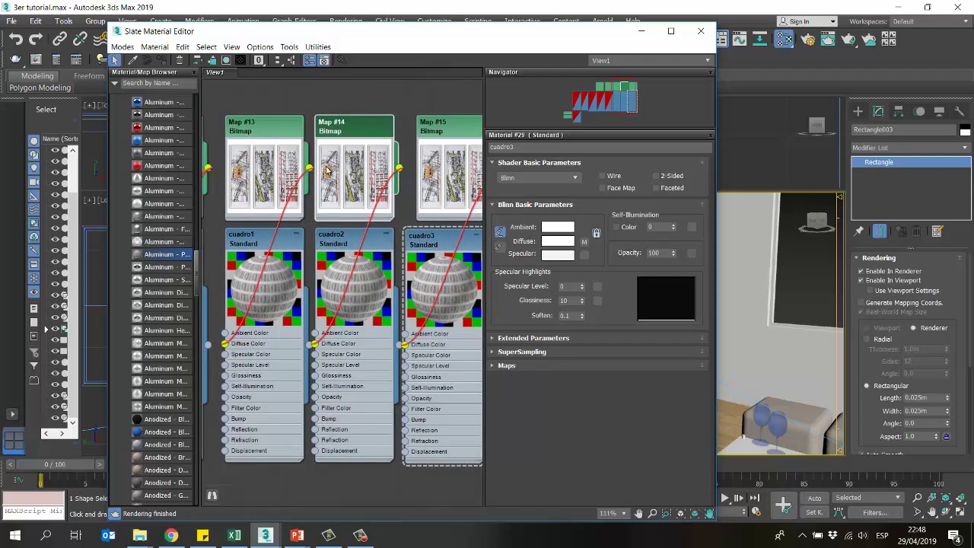
double_click(261, 131)
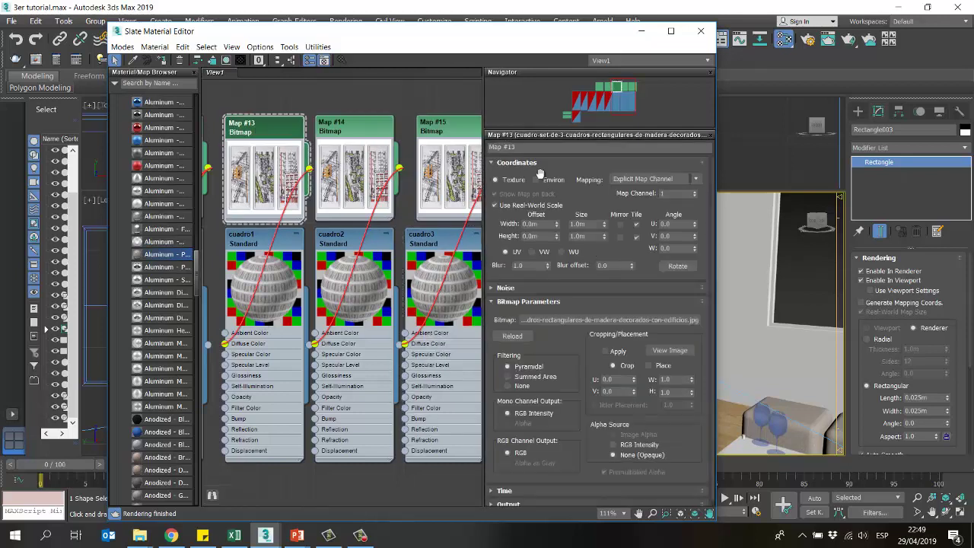
left_click(508, 210)
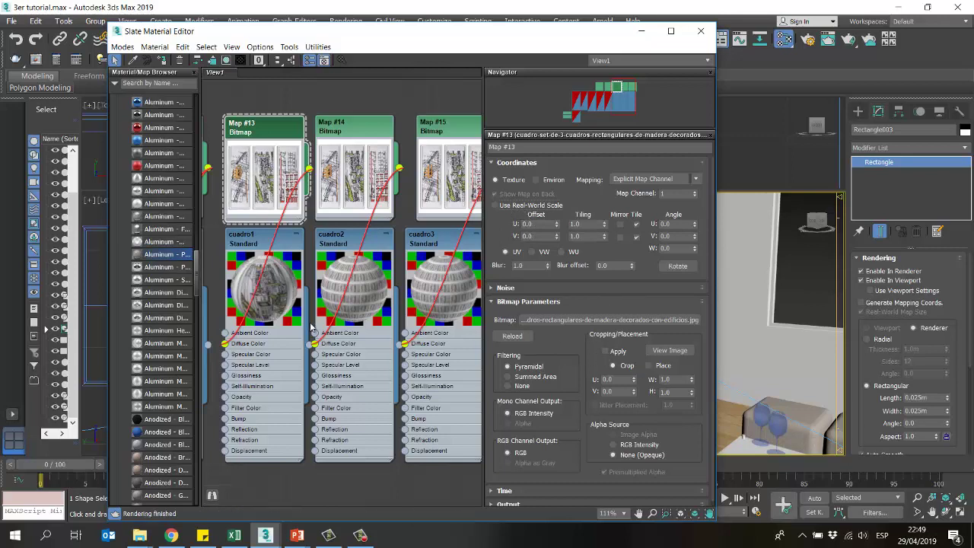
Step: Crop the bitmap connected to cuadro1 to the first of the three pictures, at about U 0.037, V 0.08, W 0.277, H 0.837
left_click(606, 352)
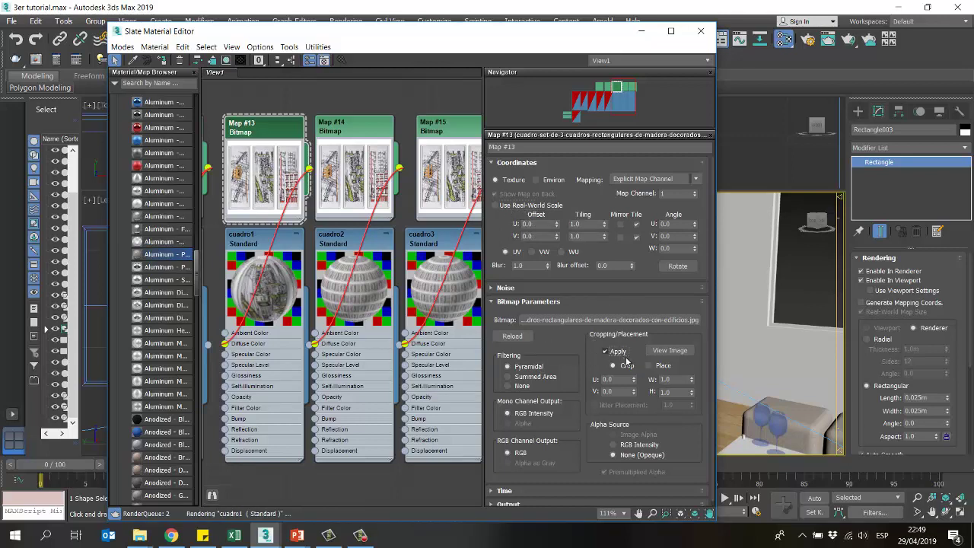
left_click(670, 351)
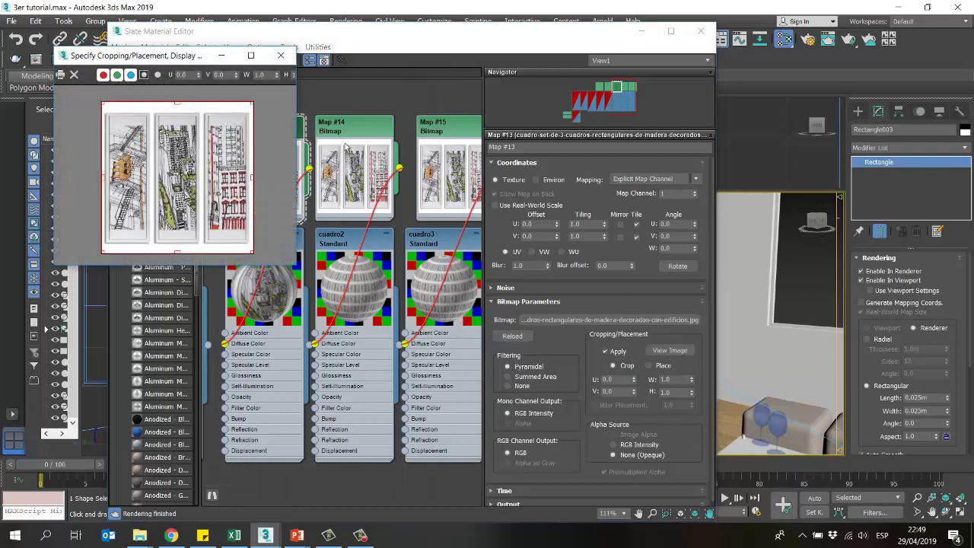
left_click_drag(181, 60, 594, 97)
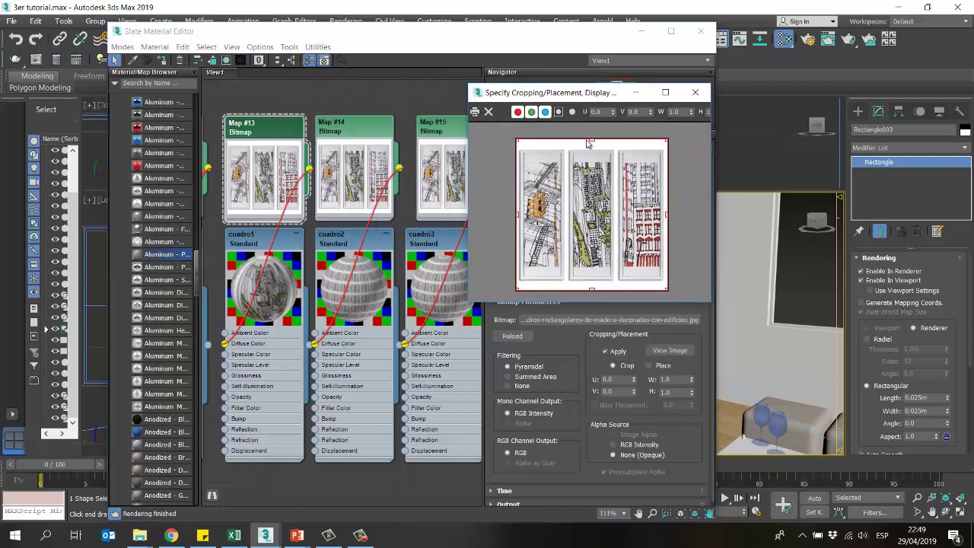
left_click_drag(595, 143, 595, 152)
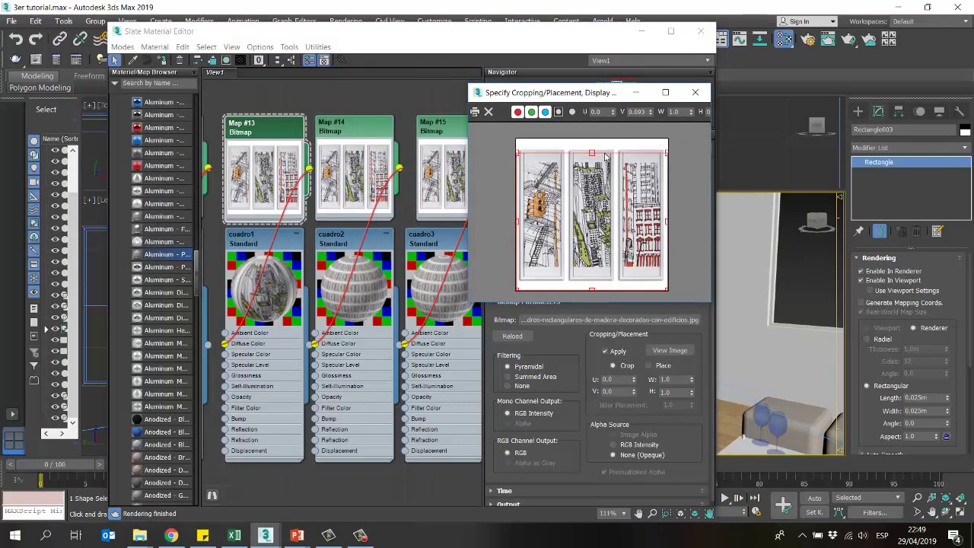
left_click_drag(667, 290, 560, 276)
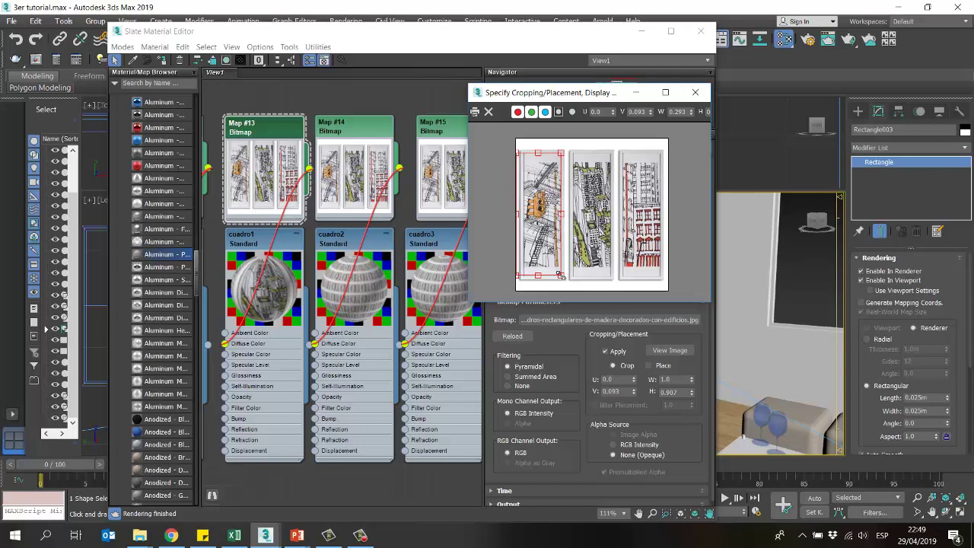
left_click_drag(561, 276, 563, 280)
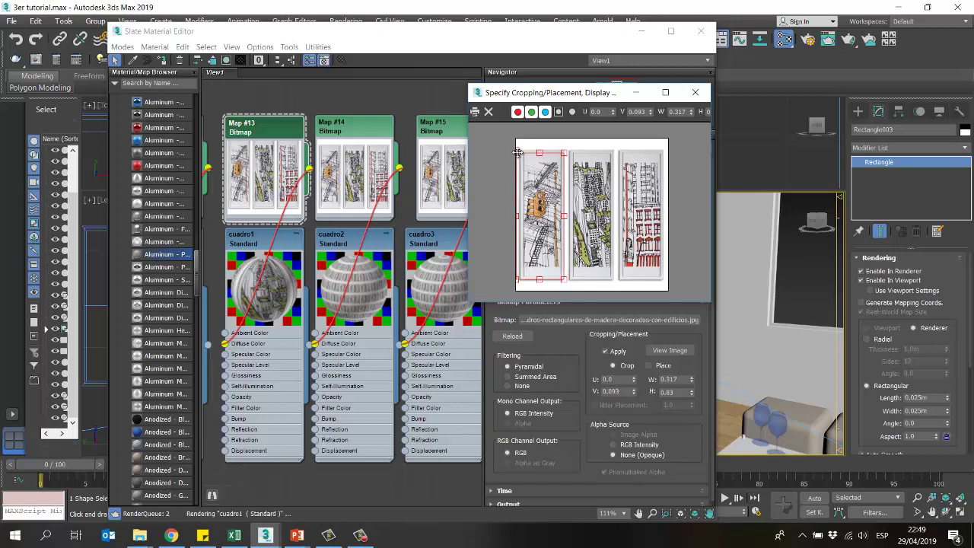
left_click_drag(516, 151, 522, 151)
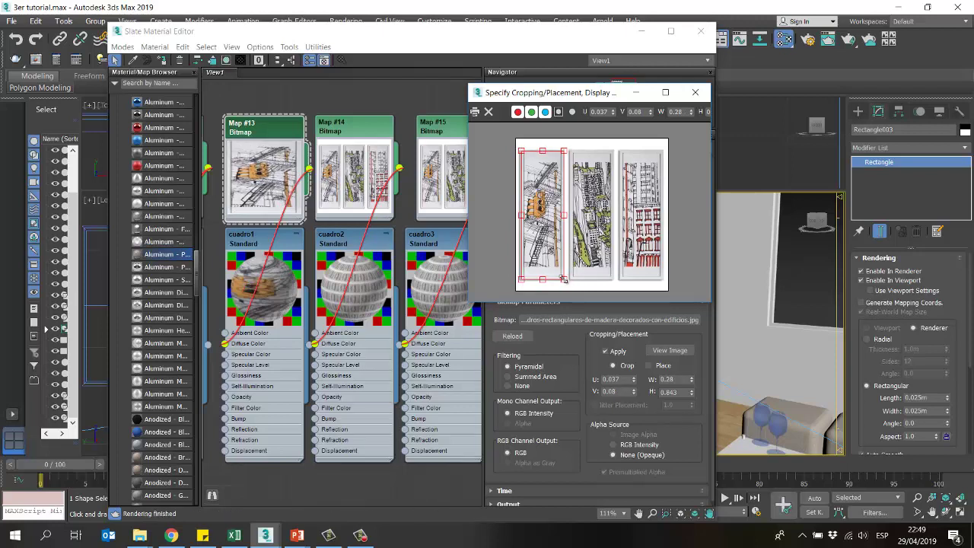
left_click_drag(564, 281, 564, 278)
left_click(701, 96)
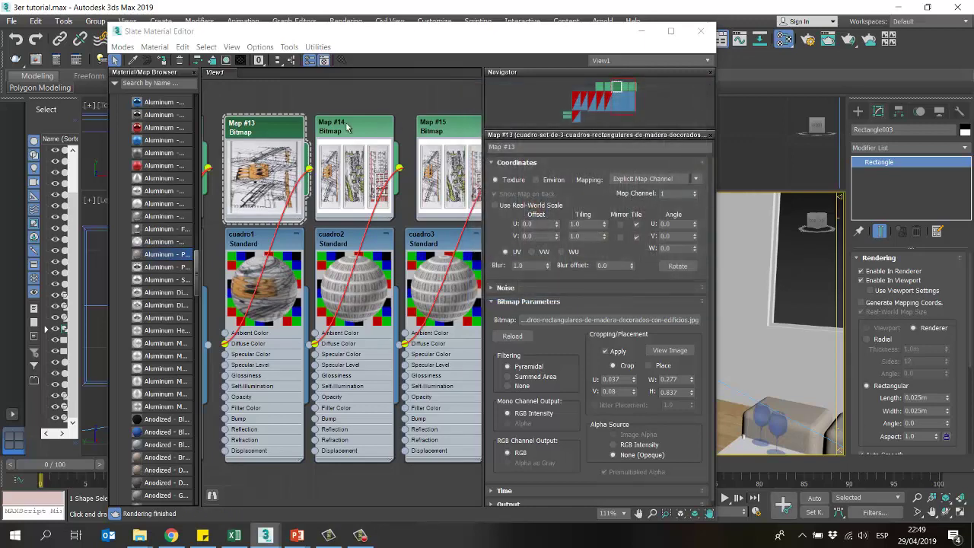
Step: Crop the bitmap connected to cuadro2 to the middle picture, at about U 0.36, V 0.083, W 0.273, H 0.83
left_click(347, 127)
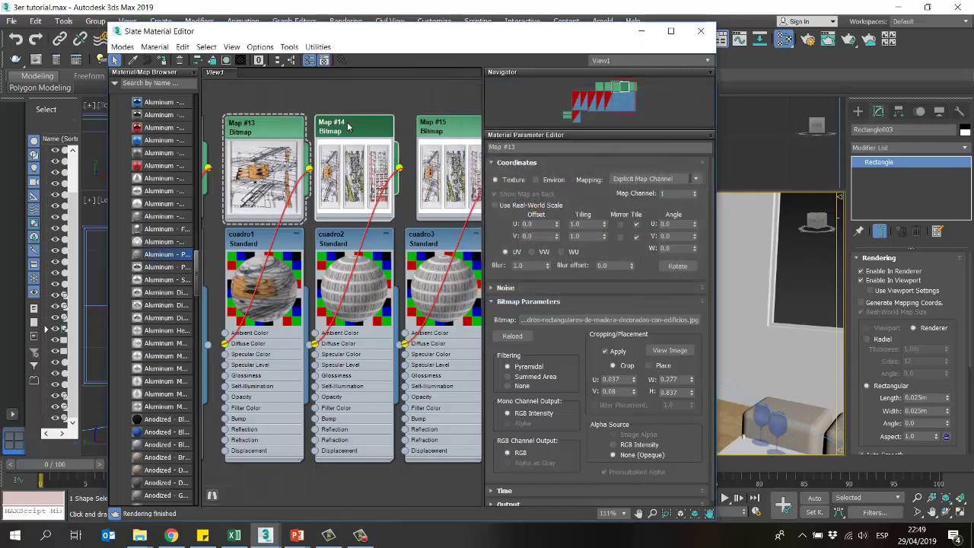
left_click(606, 351)
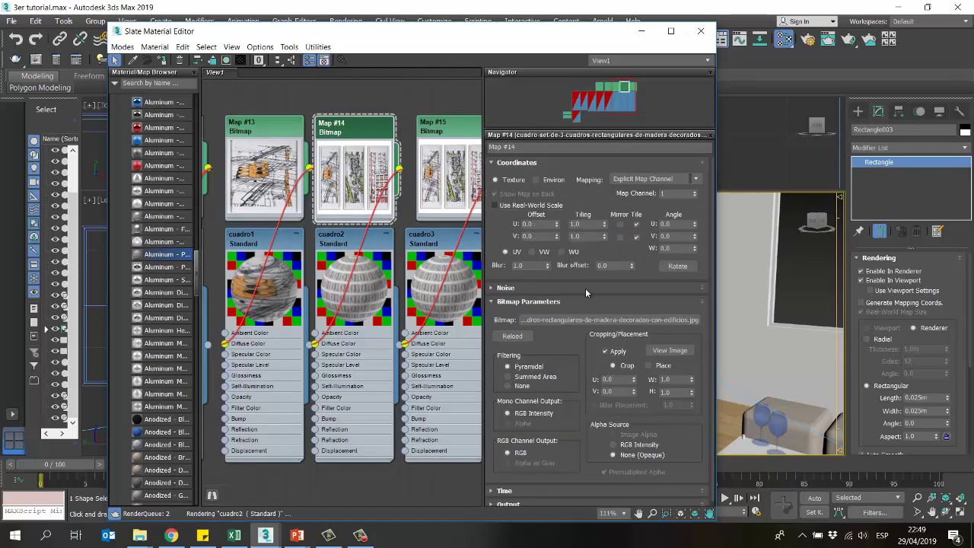
left_click(670, 351)
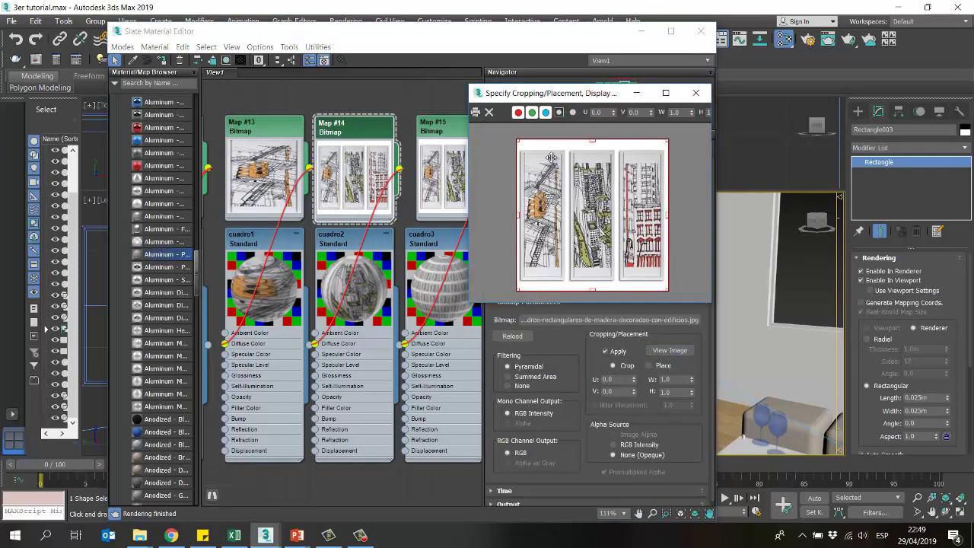
left_click_drag(519, 142, 571, 150)
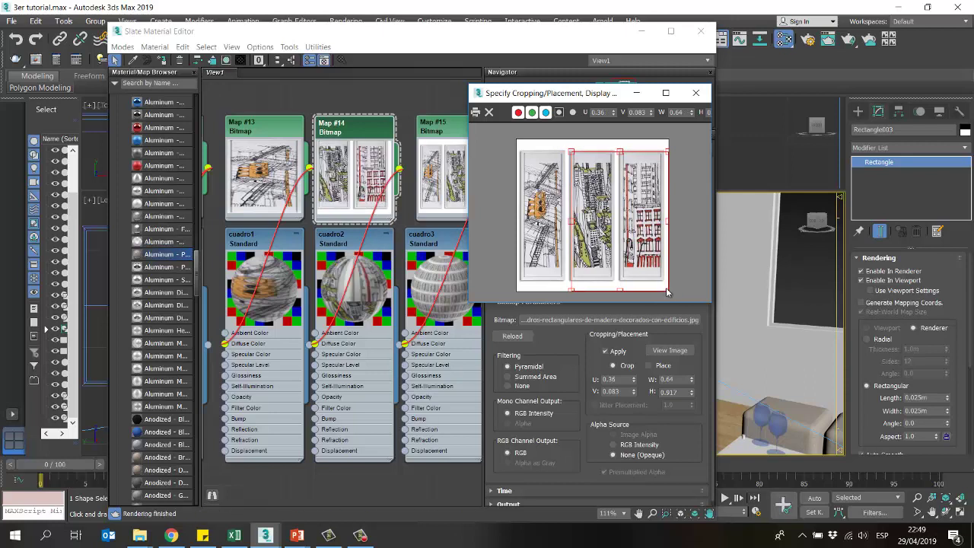
left_click_drag(662, 288, 614, 278)
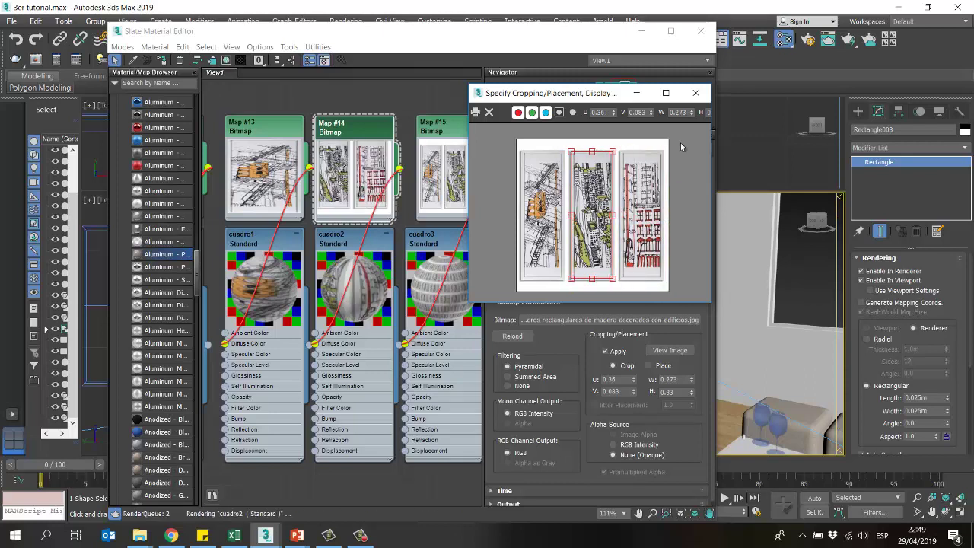
left_click(696, 93)
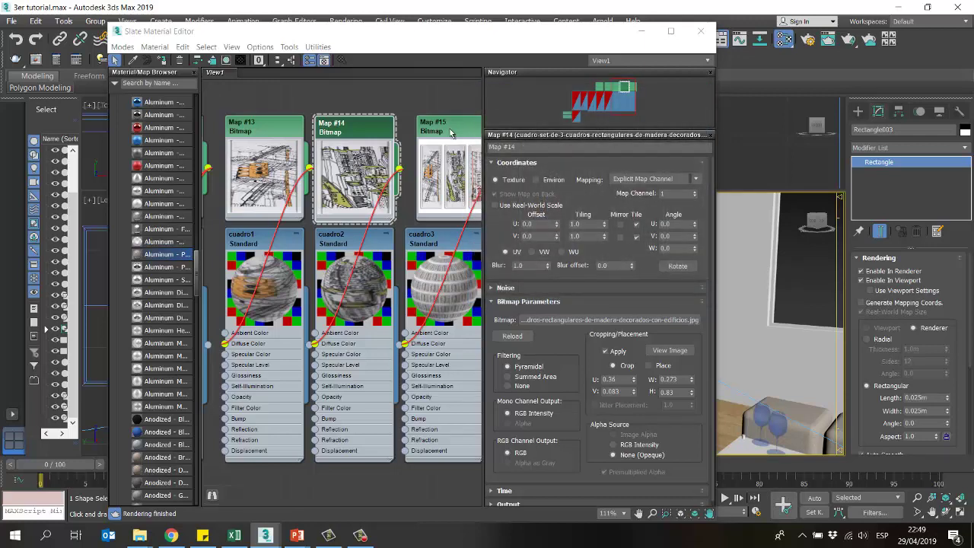
Step: Crop the bitmap connected to cuadro3 to the third picture, at about U 0.69, V 0.083, W 0.267, H 0.827
left_click(450, 132)
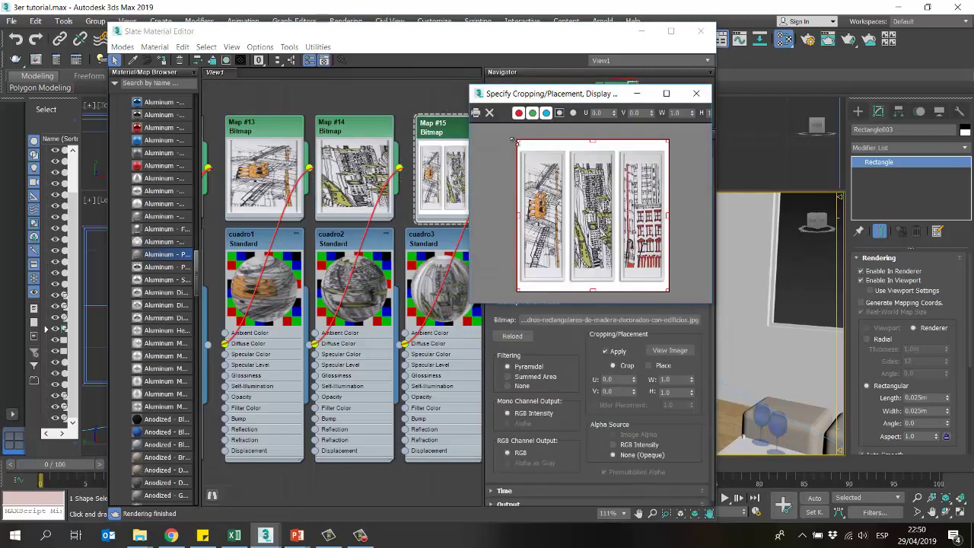
left_click_drag(528, 146, 621, 152)
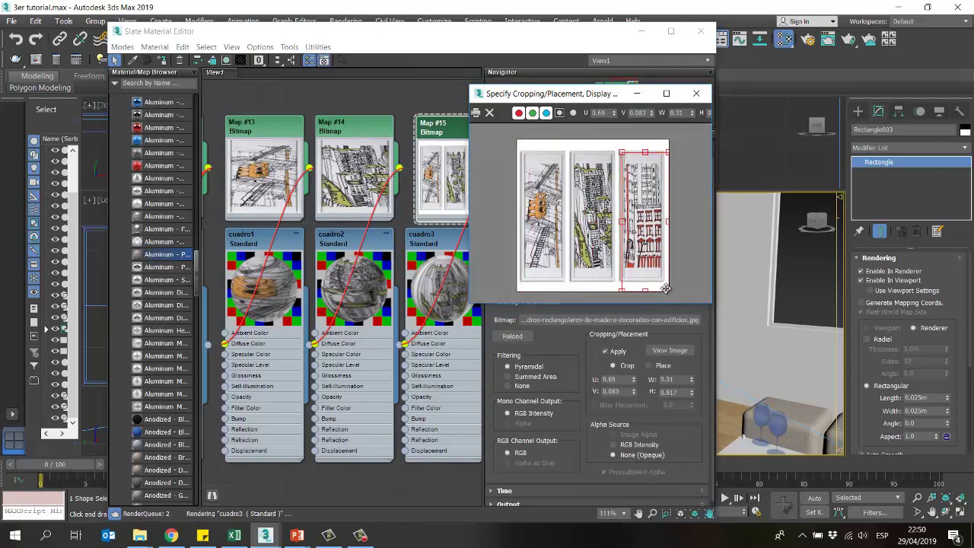
left_click_drag(665, 288, 662, 279)
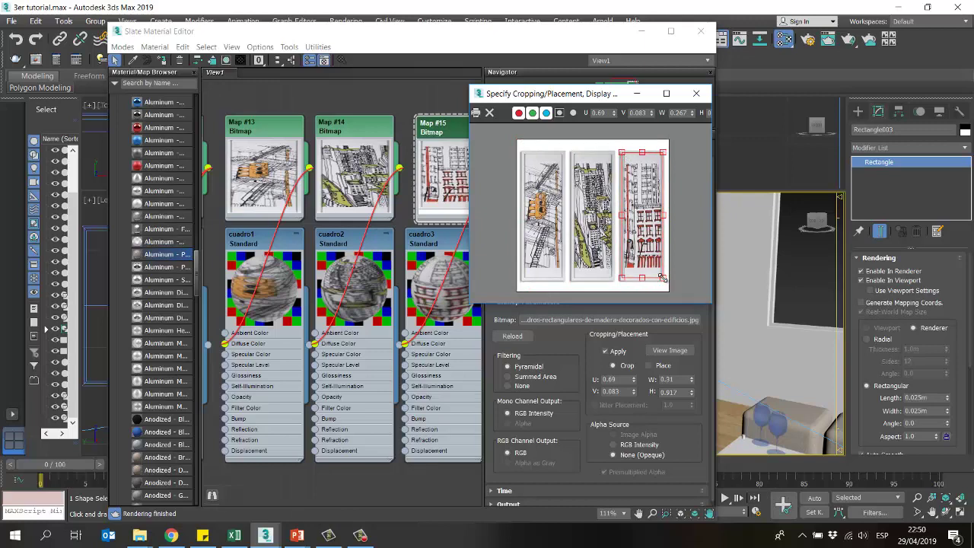
left_click(697, 95)
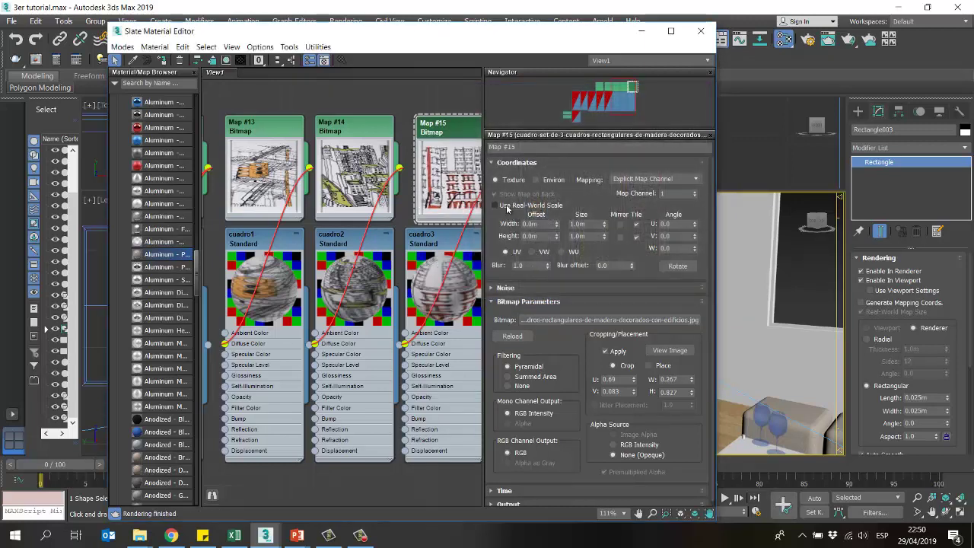
Step: Assign the cuadro1 material to the first picture plane on the wall and show its map shaded in the viewport
middle_click_drag(407, 261, 395, 268)
scroll(395, 268, "down", 2)
left_click_drag(412, 48, 903, 67)
left_click(480, 235)
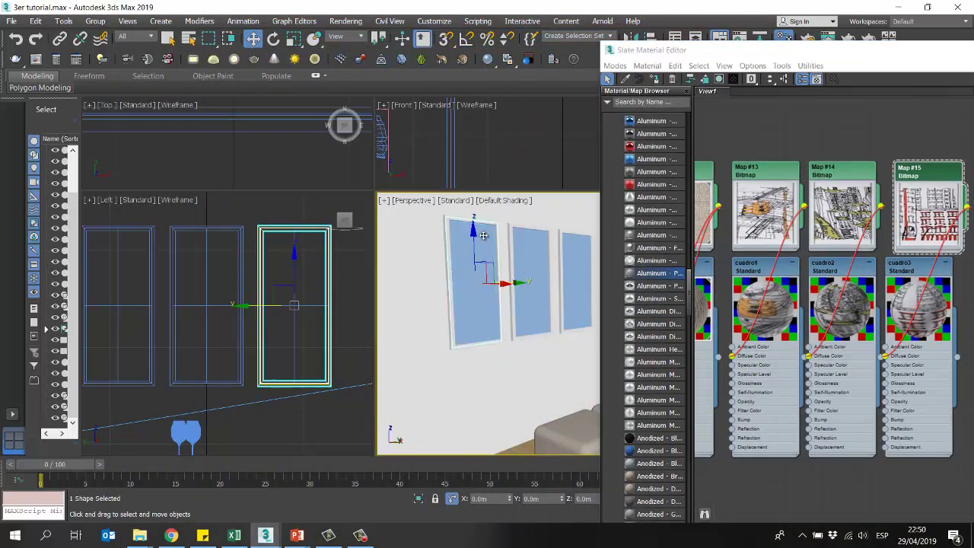
left_click(757, 265)
left_click(757, 265)
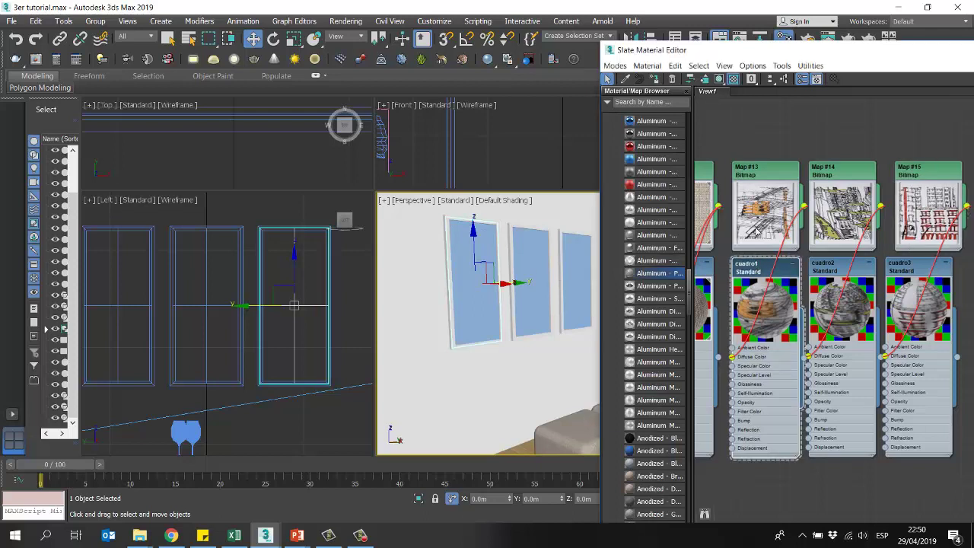
left_click(652, 81)
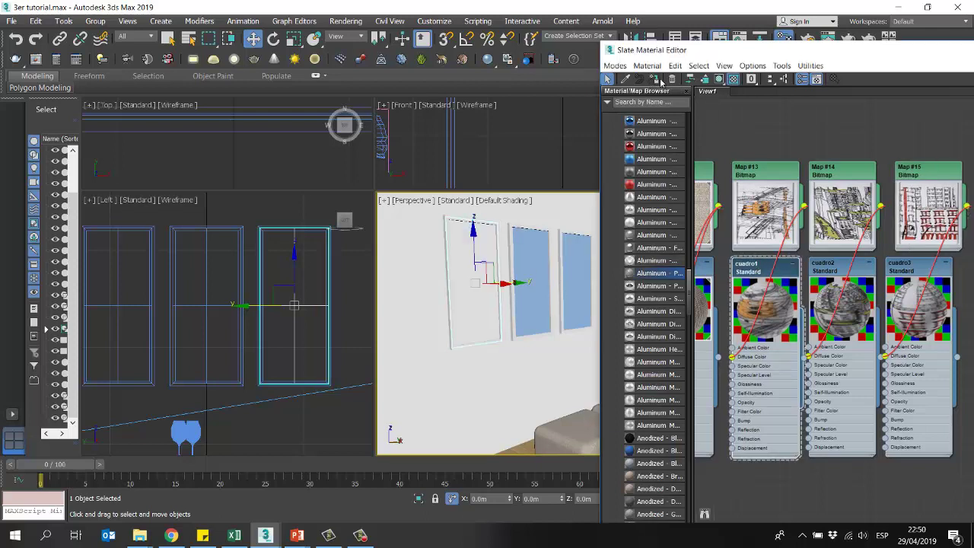
left_click(720, 80)
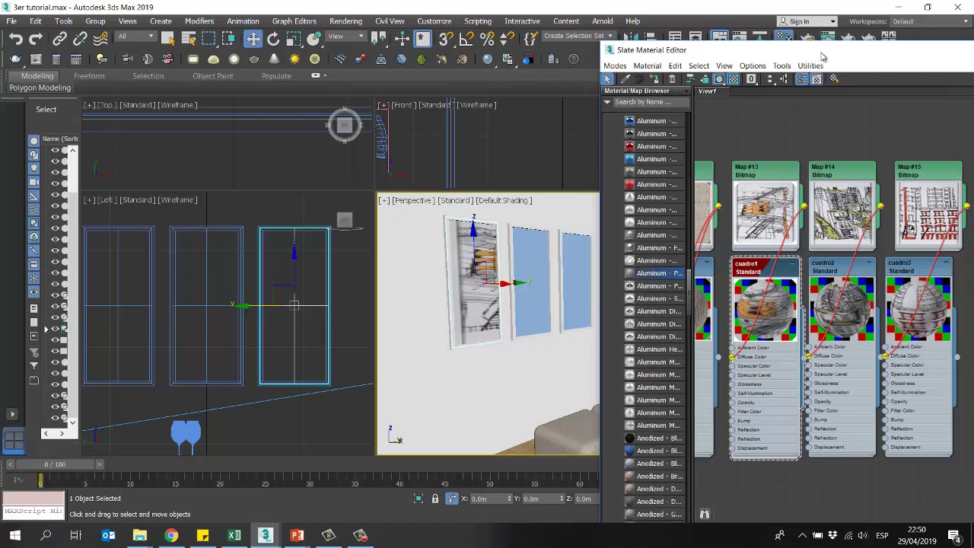
Step: Add a UVW Map modifier to the first picture plane and turn off its Real-World Map Size
left_click_drag(821, 58, 350, 350)
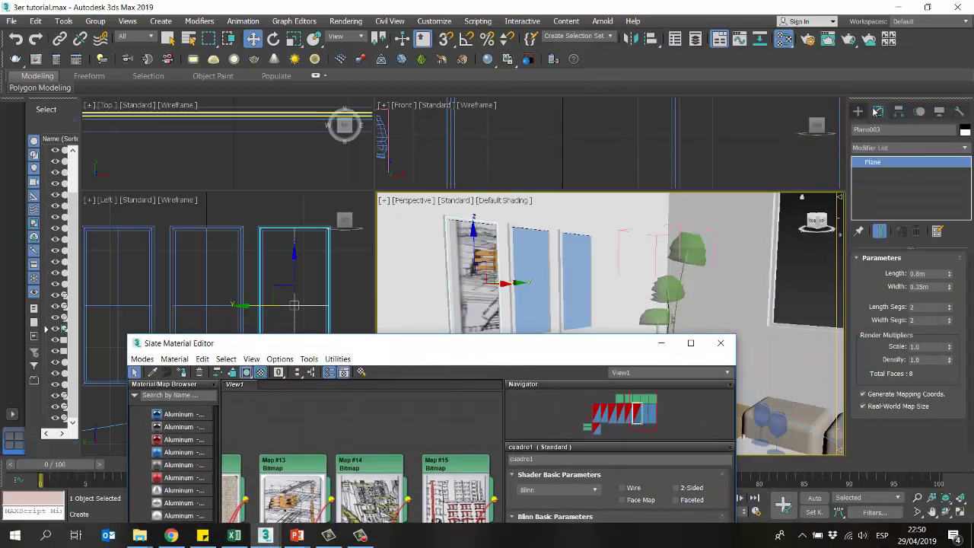
left_click(876, 111)
left_click(962, 149)
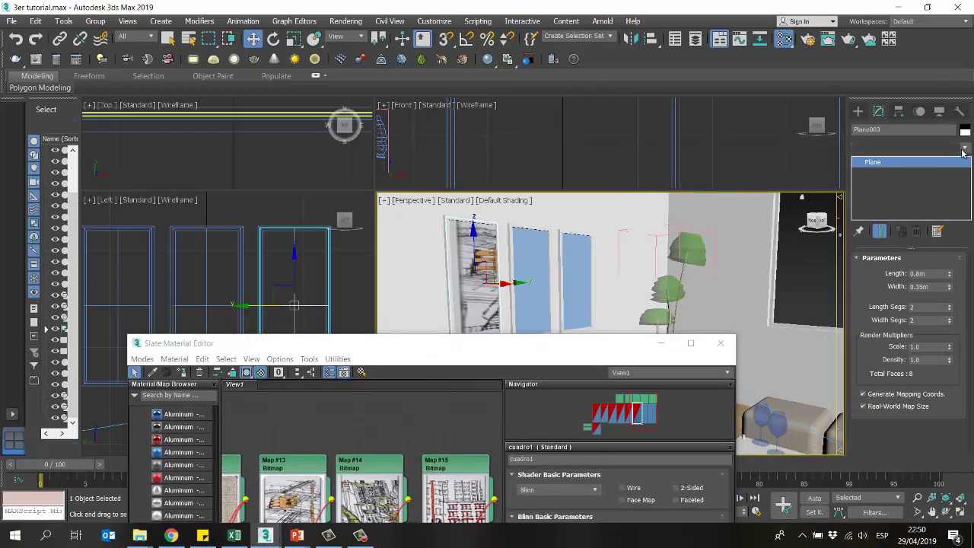
key("u")
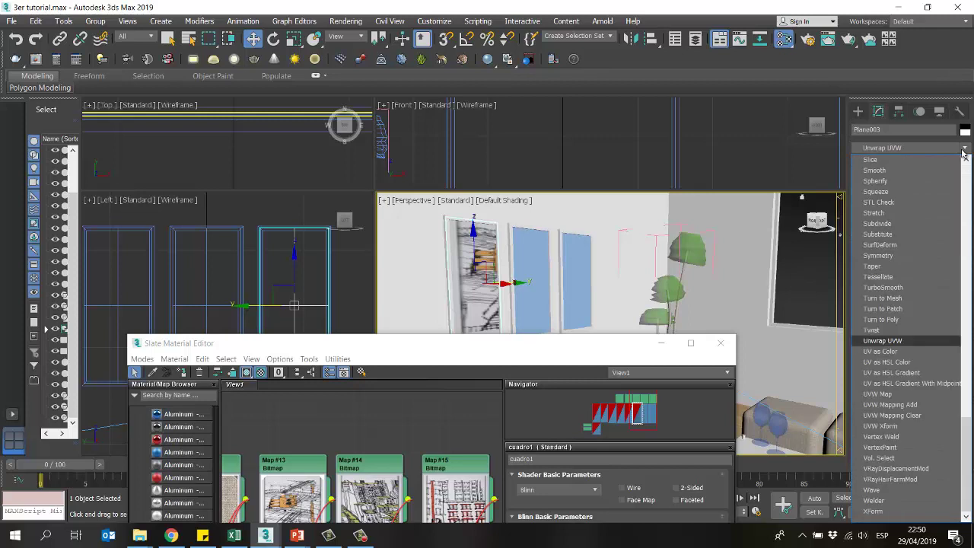
left_click(879, 394)
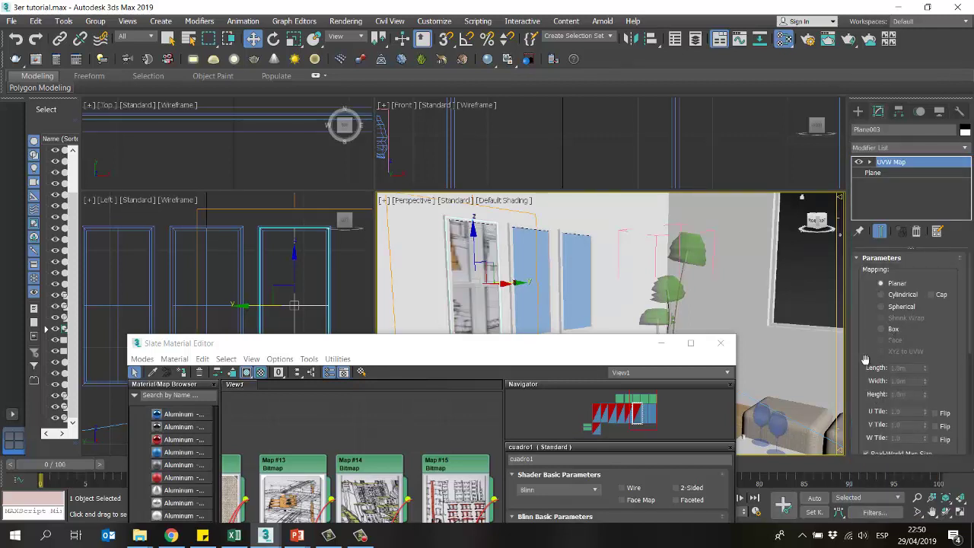
scroll(867, 368, "down", 2)
left_click(867, 419)
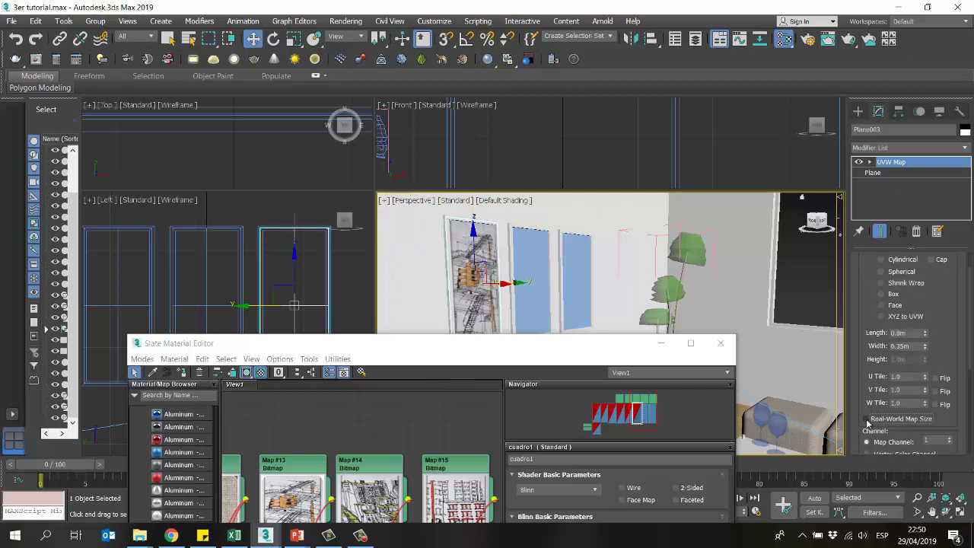
Step: Assign the cuadro2 material to the middle picture plane and show its map shaded in the viewport
left_click_drag(589, 346, 560, 178)
left_click(532, 264)
double_click(352, 397)
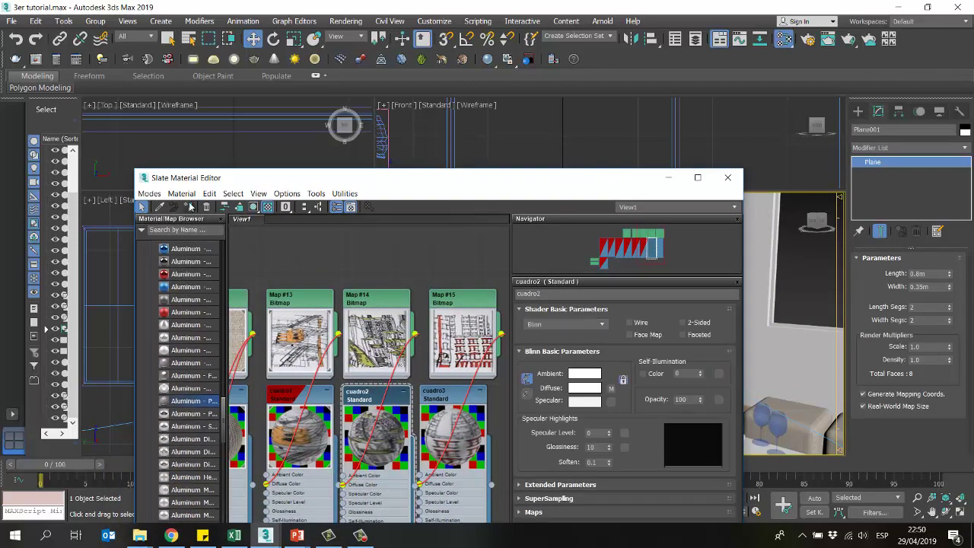
left_click_drag(478, 186, 500, 353)
left_click(275, 376)
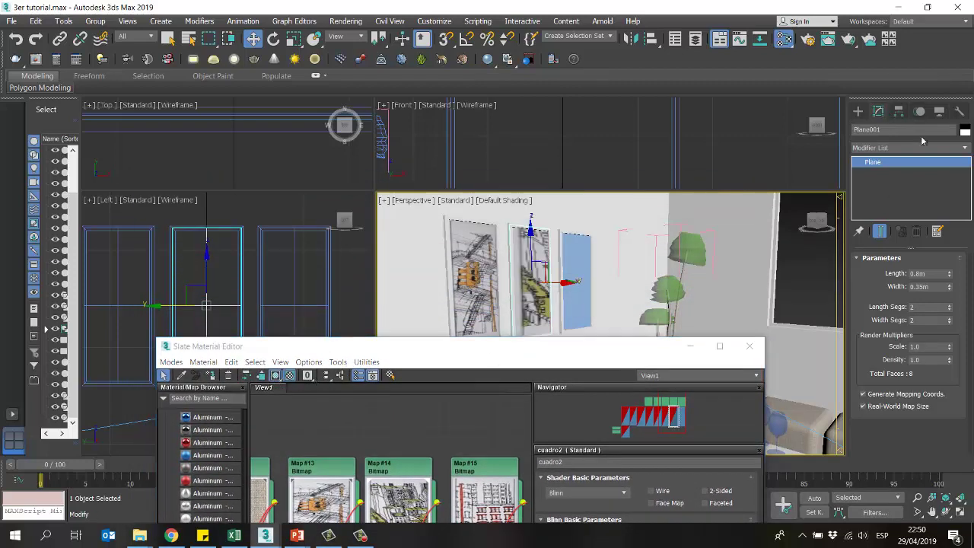
Step: Add a UVW Map modifier to the middle picture plane and turn off its Real-World Map Size
left_click(966, 149)
key("u")
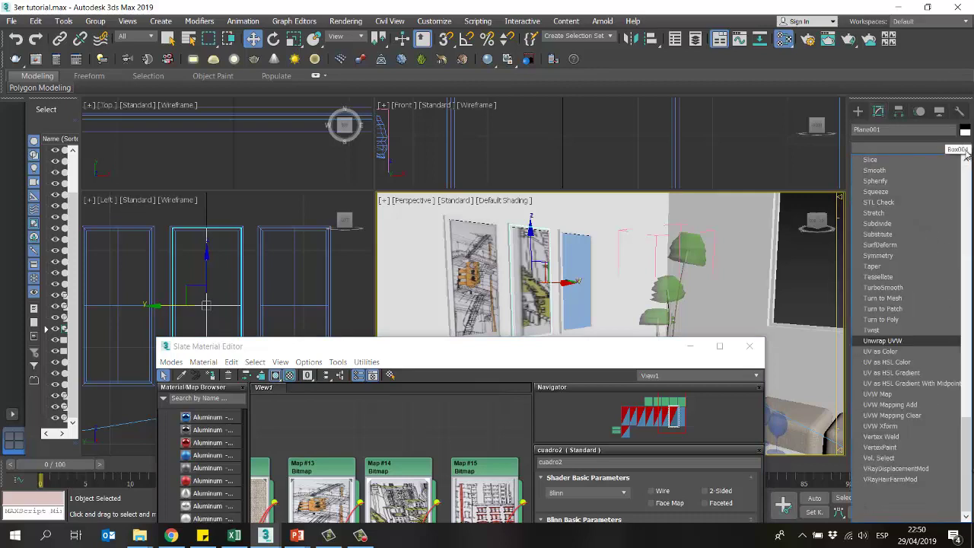
left_click(884, 394)
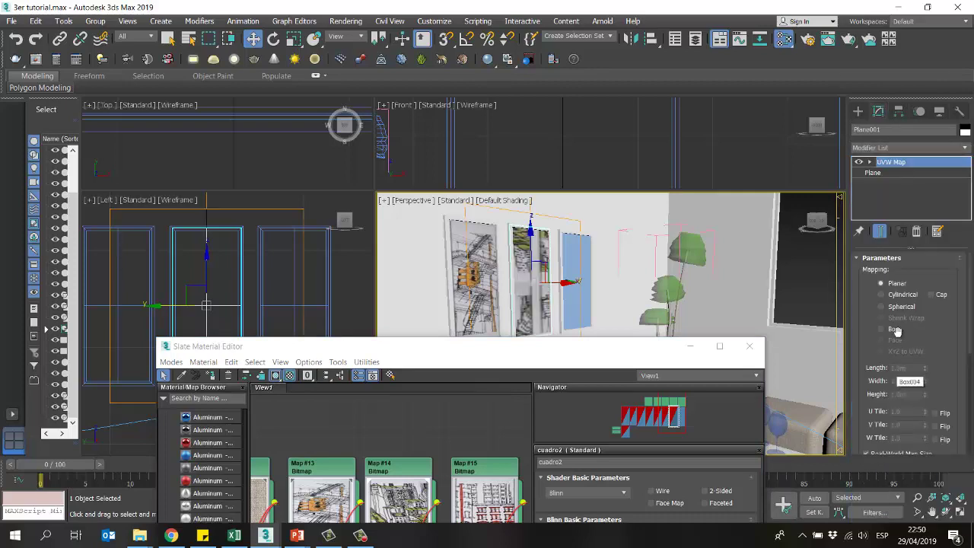
scroll(874, 399, "down", 2)
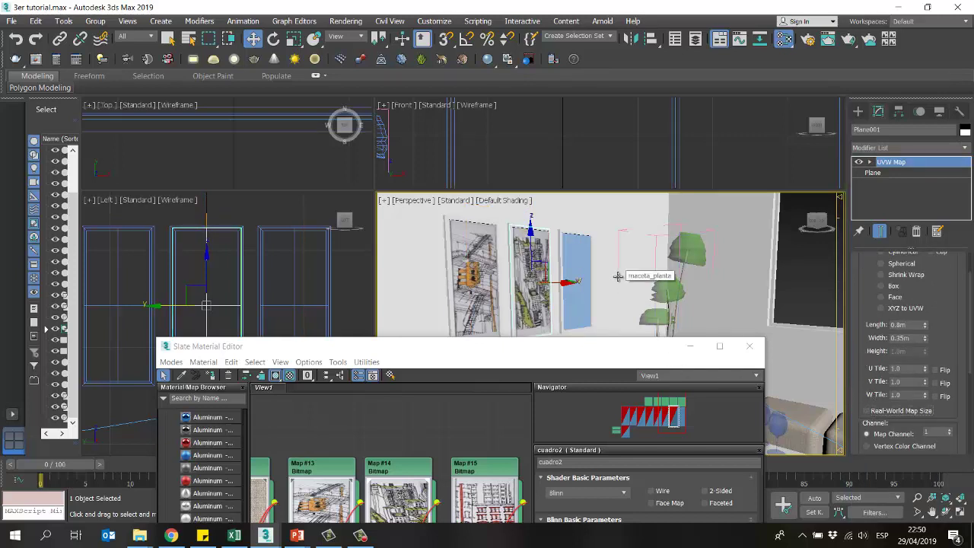
key("ctrl+z")
Step: Assign the cuadro3 material to the third picture plane on the wall and show its map shaded in the viewport
left_click(568, 268)
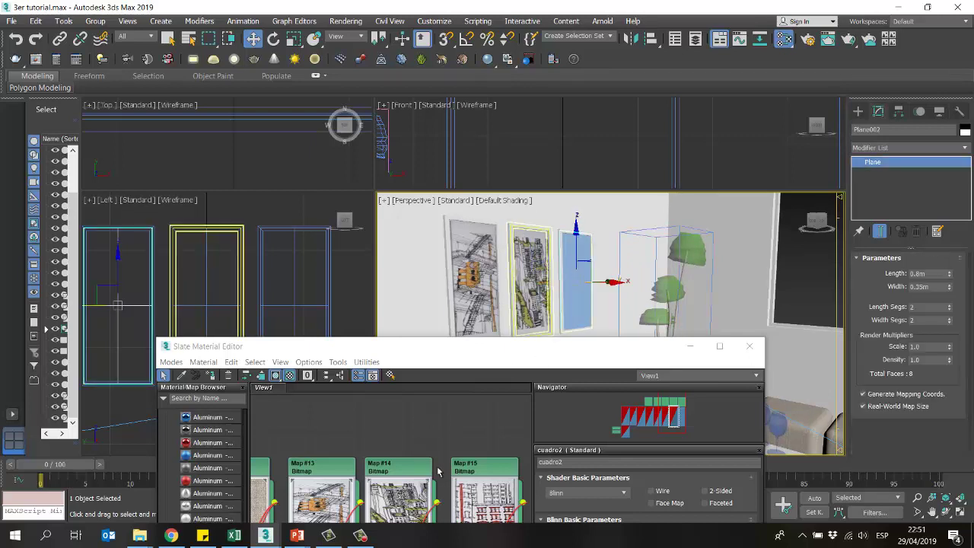
middle_click_drag(483, 450, 464, 381)
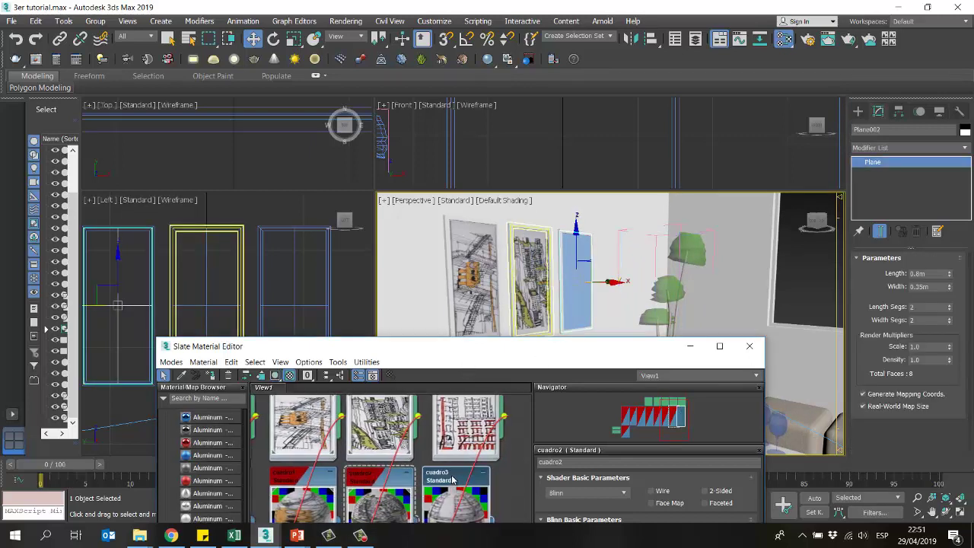
left_click(455, 478)
left_click(211, 375)
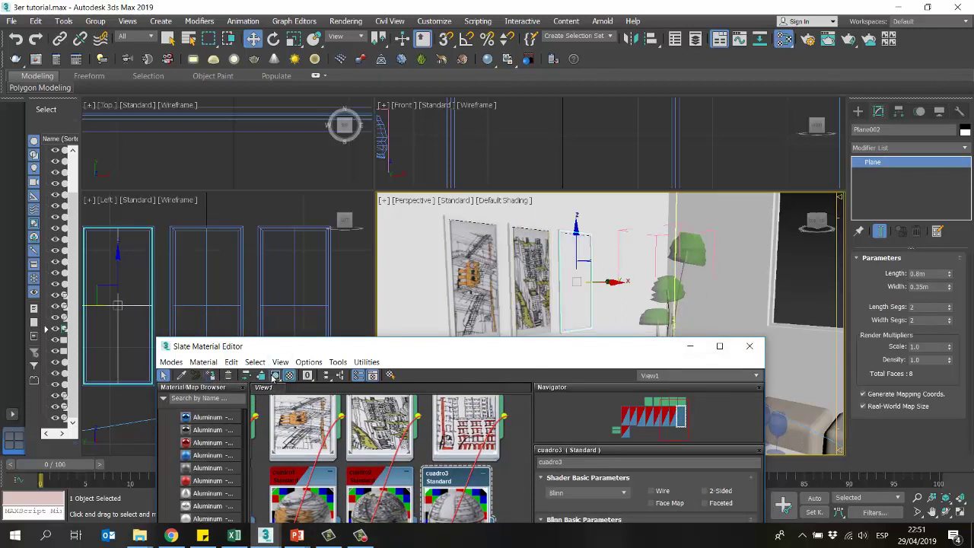
left_click(275, 375)
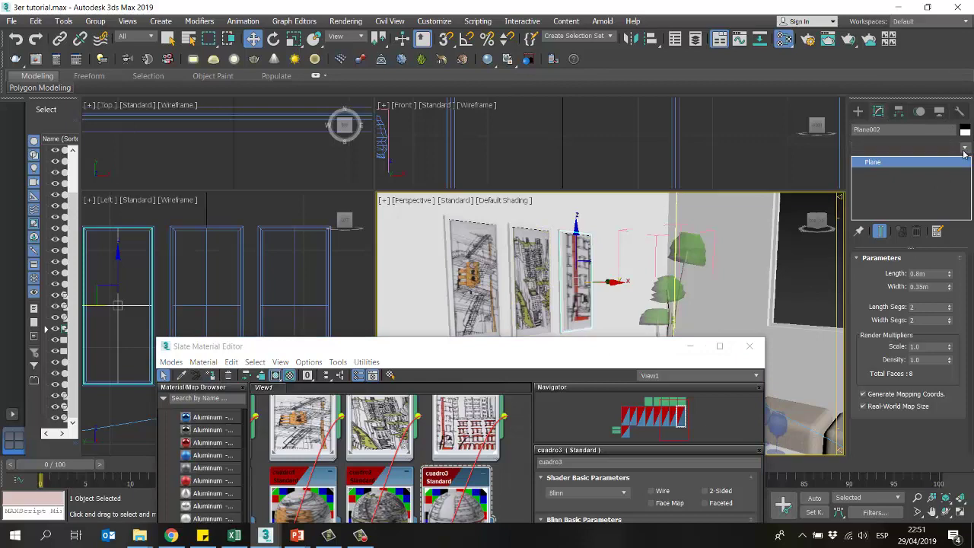
Step: Add a UVW Map modifier to the third picture plane and turn off its Real-World Map Size
left_click(964, 147)
key("u")
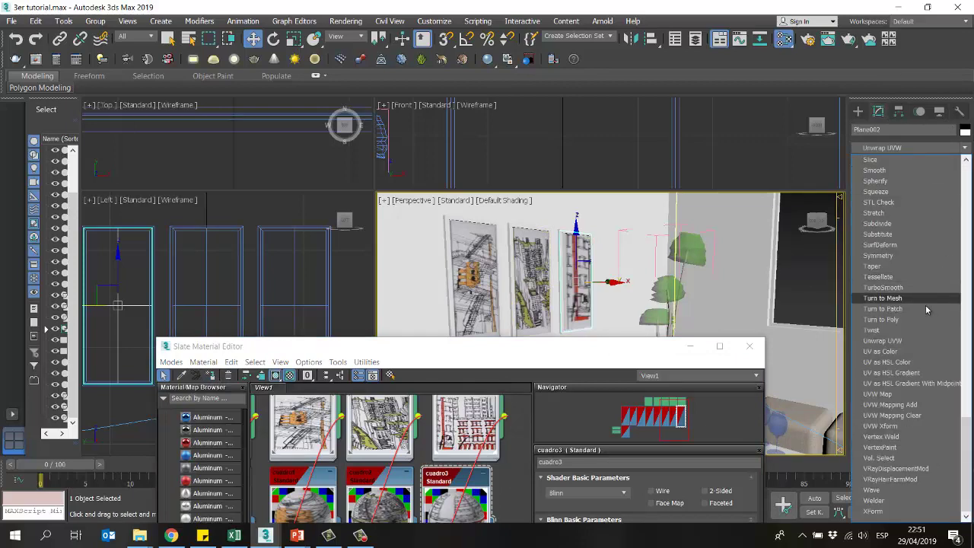
left_click(889, 394)
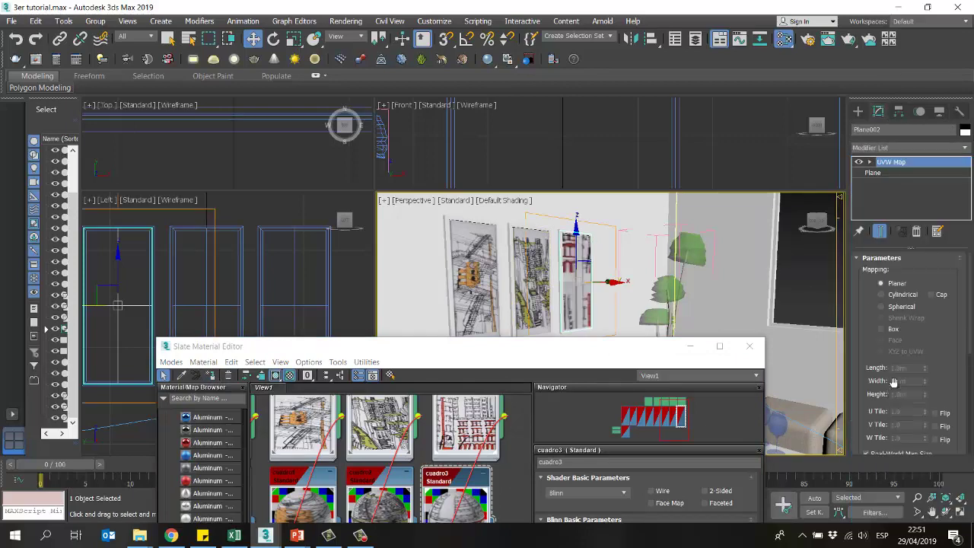
left_click_drag(866, 402, 872, 379)
scroll(871, 373, "down", 1)
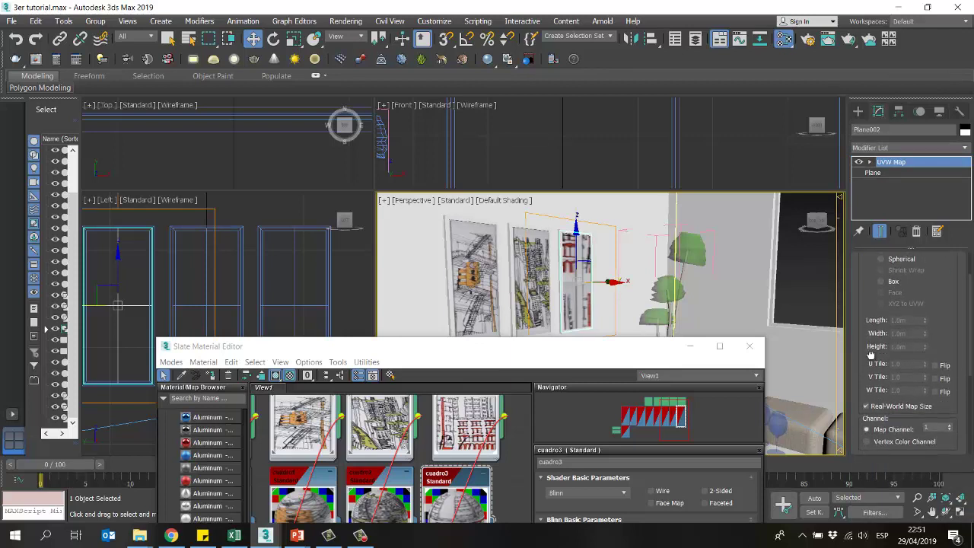
left_click(876, 408)
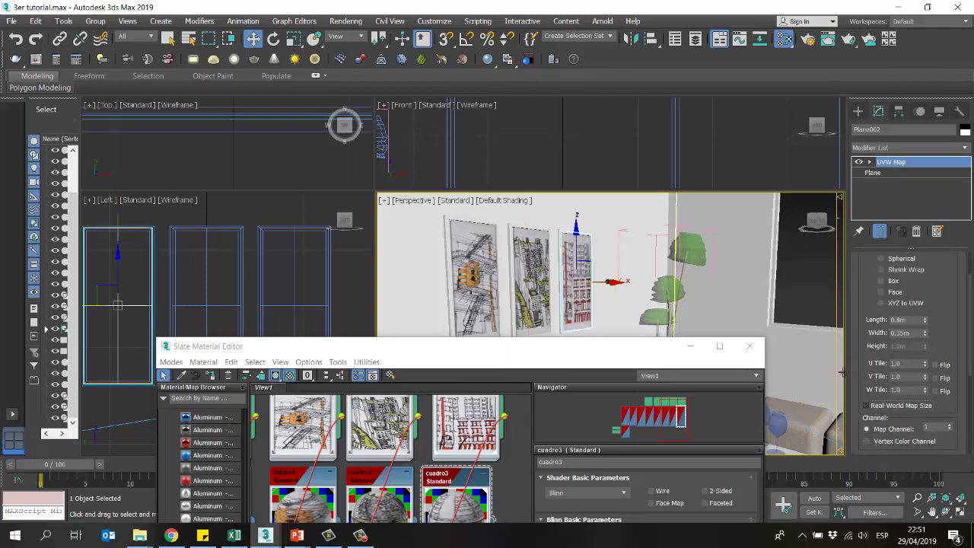
Step: Minimize the Slate Material Editor and switch the perspective view to the PhysCamera001 camera
left_click(687, 347)
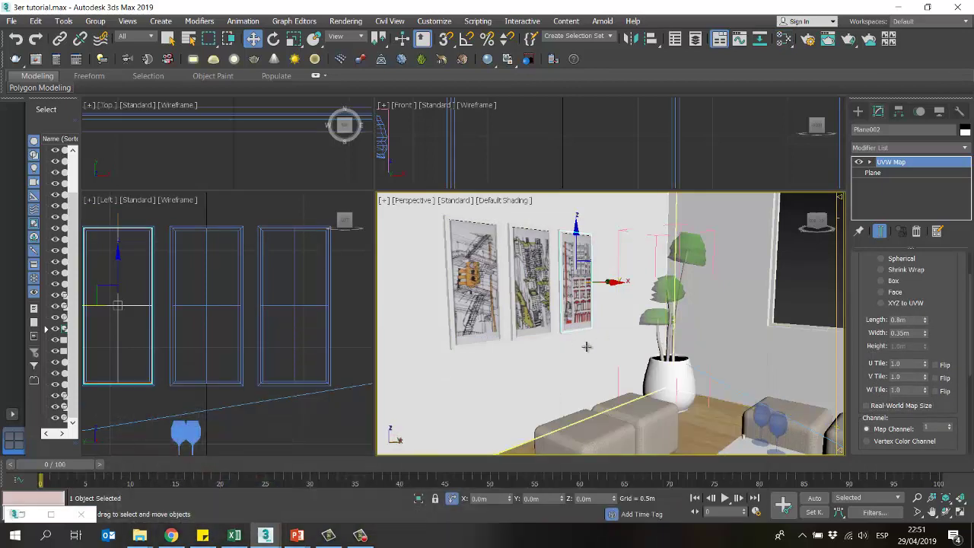
left_click(587, 347)
key("c")
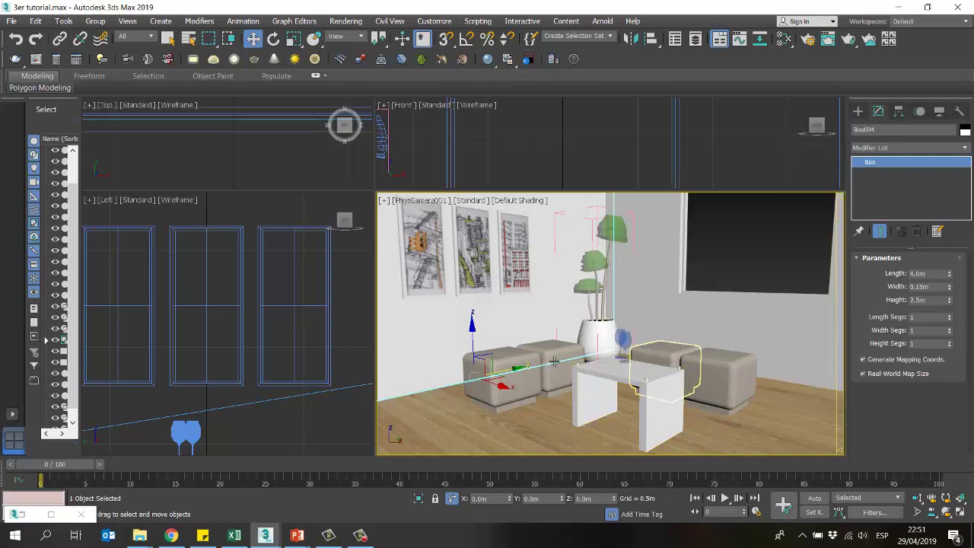
Step: Select both wine glasses and move them together across the tabletop, closer to the camera
middle_click_drag(259, 143, 258, 134)
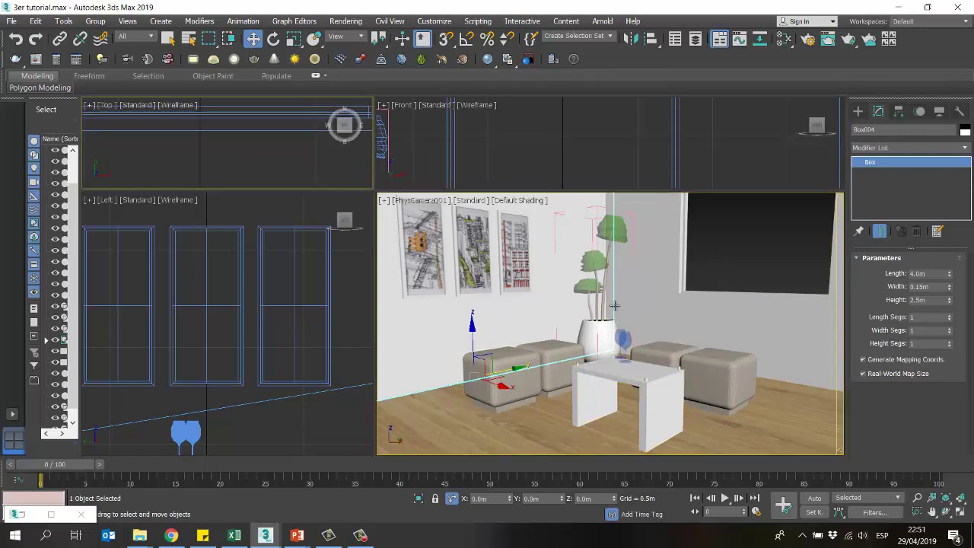
middle_click(621, 338)
left_click(621, 338)
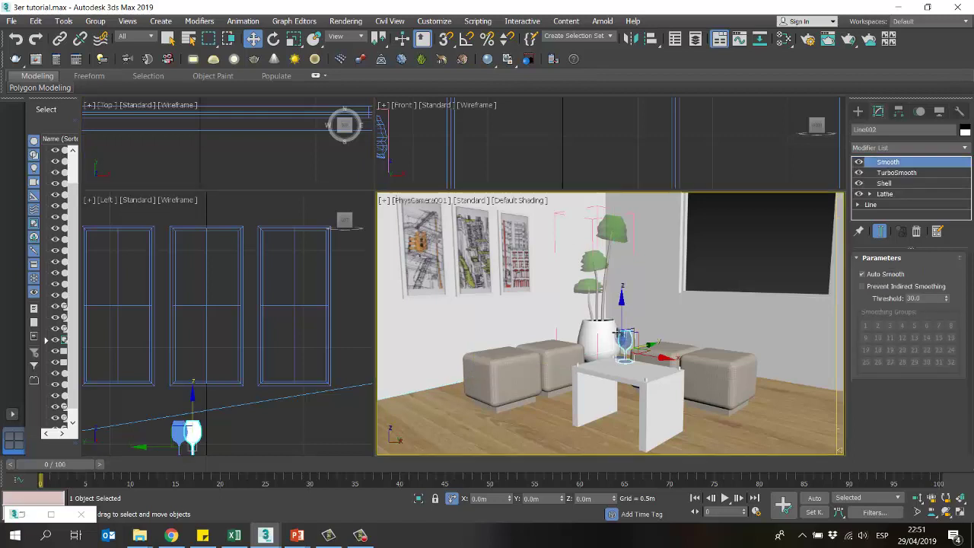
left_click(621, 337, "ctrl")
scroll(252, 149, "down", 5)
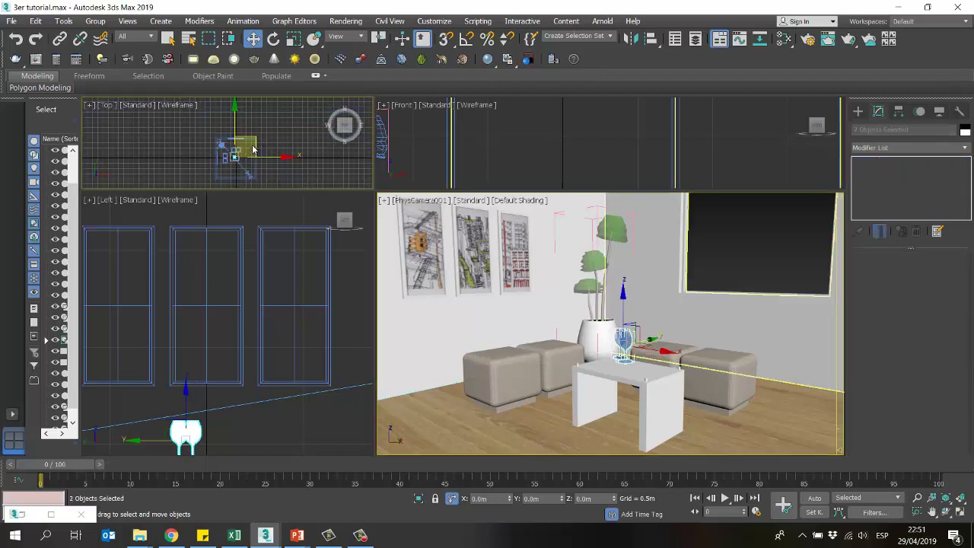
scroll(252, 150, "up", 3)
middle_click_drag(247, 150, 241, 151)
left_click_drag(229, 124, 250, 137)
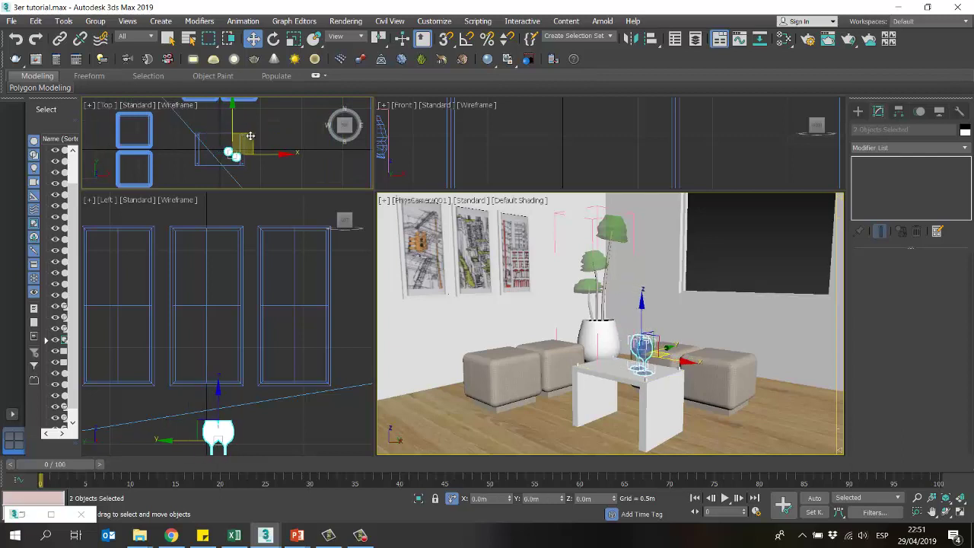
left_click(697, 242)
left_click(631, 268)
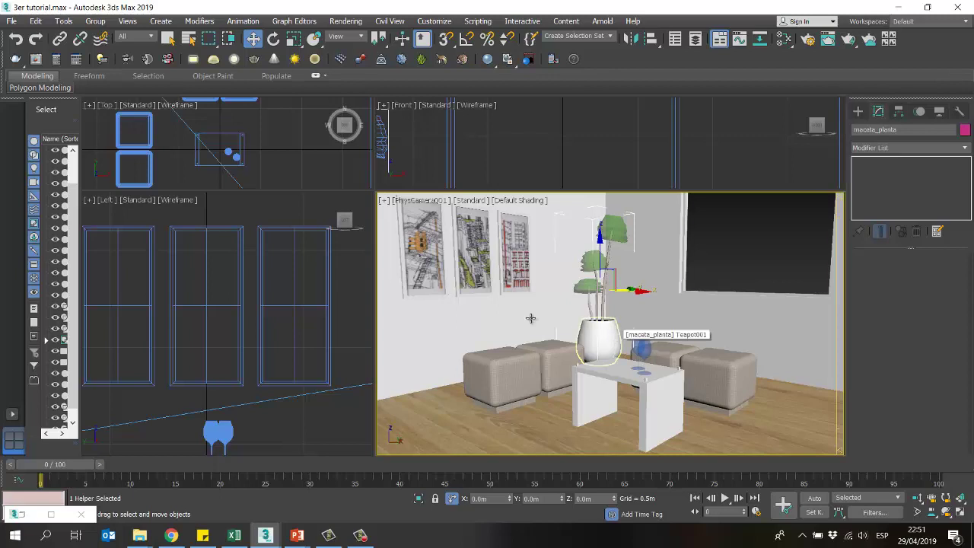
left_click(451, 357)
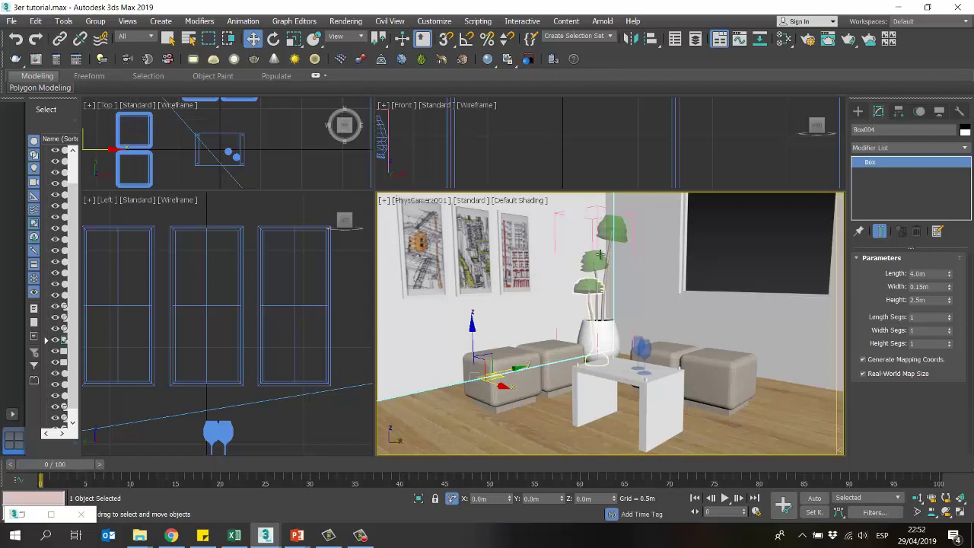
Step: Render the PhysCamera001 view in production mode, continuing despite missing map coordinates, and close the rendered frame
left_click(868, 38)
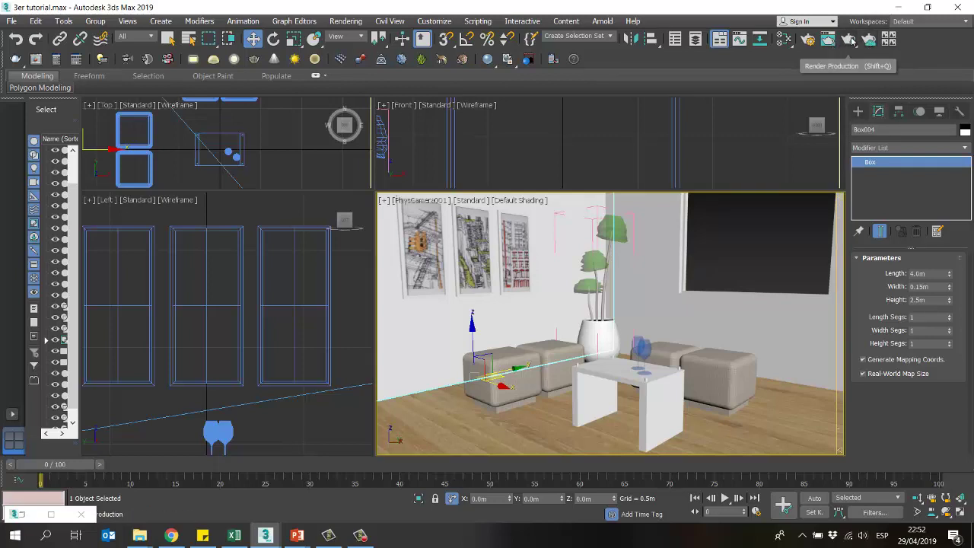
left_click(852, 42)
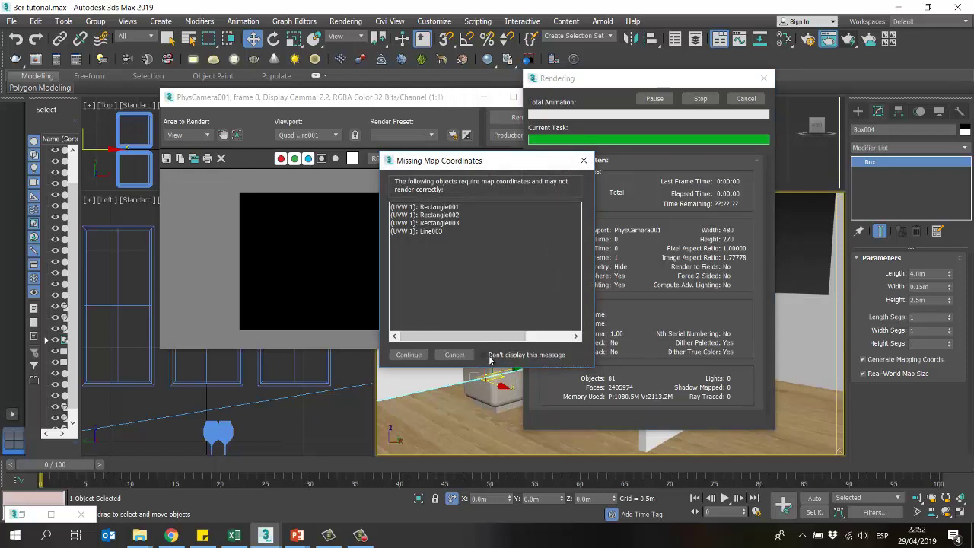
left_click(408, 355)
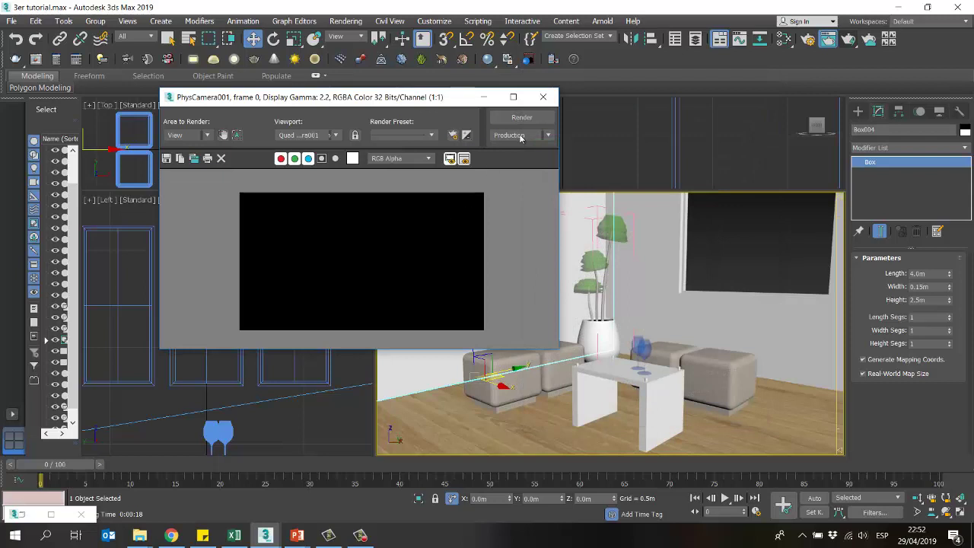
left_click(542, 98)
Step: Close the open maceta_planta group of the potted plant
left_click(470, 246)
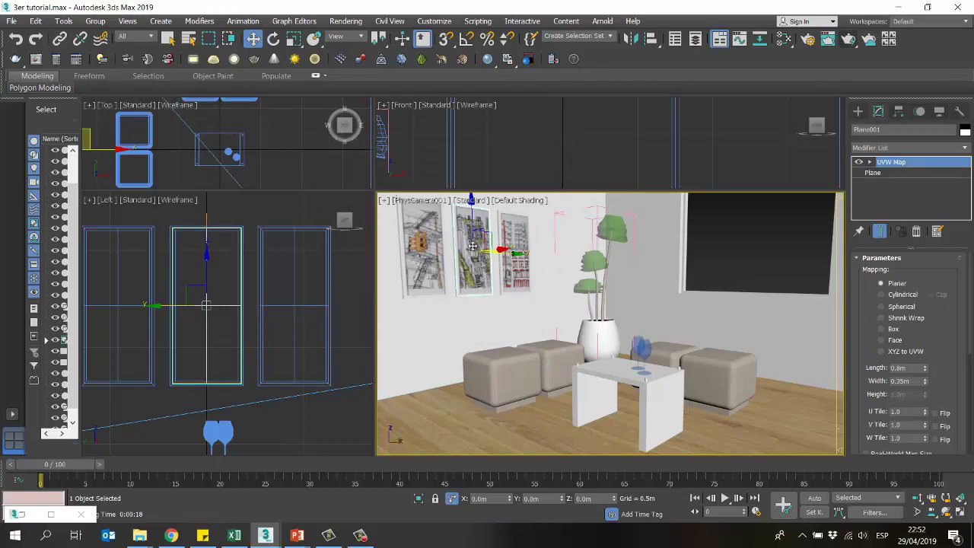
left_click(586, 214)
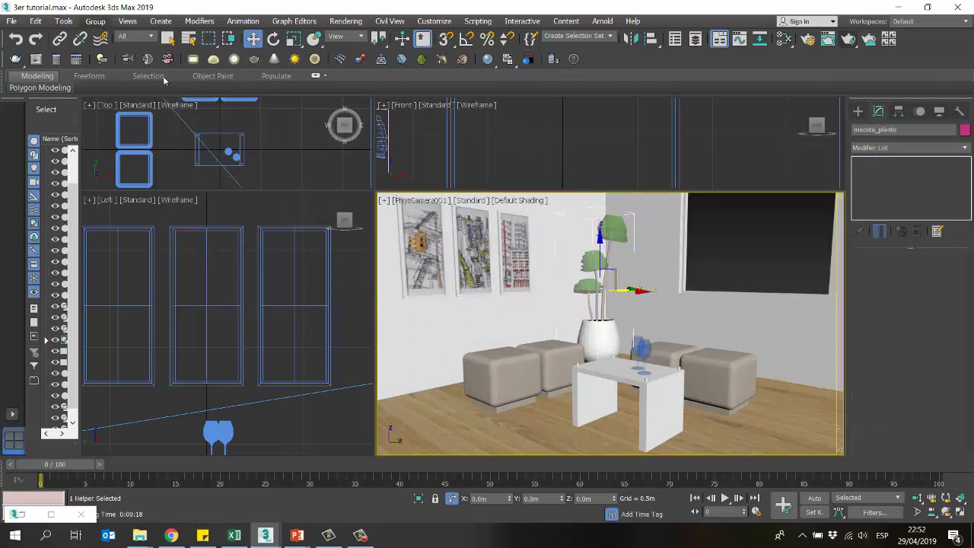
left_click(753, 266)
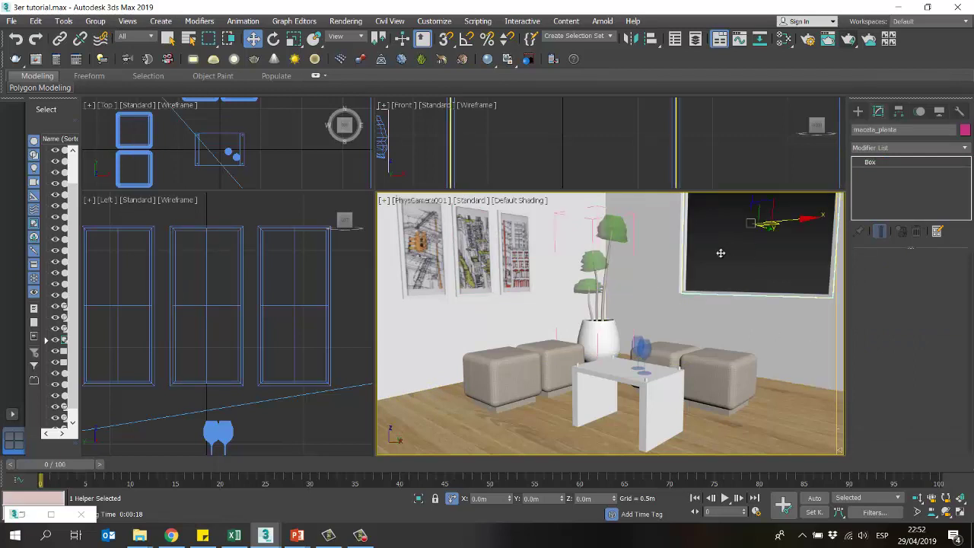
left_click(598, 343)
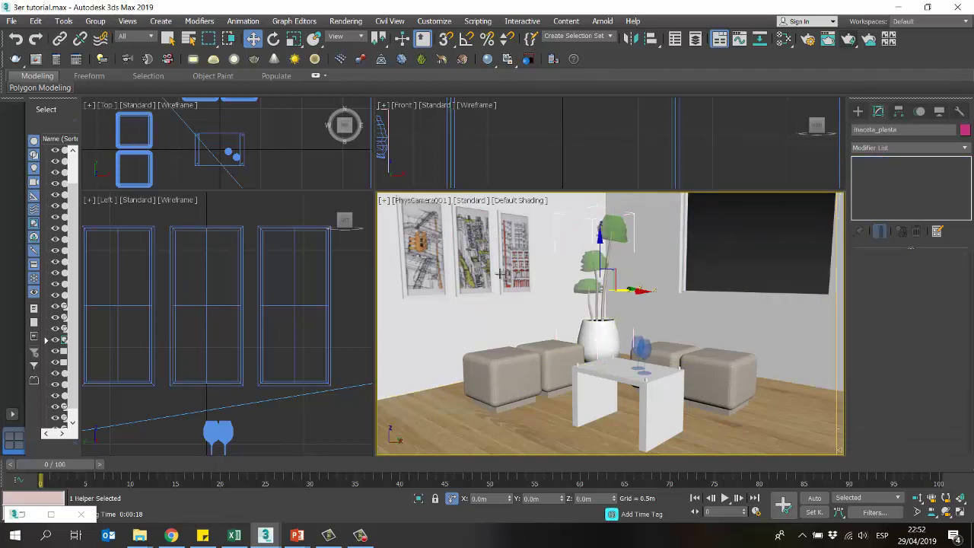
left_click(95, 21)
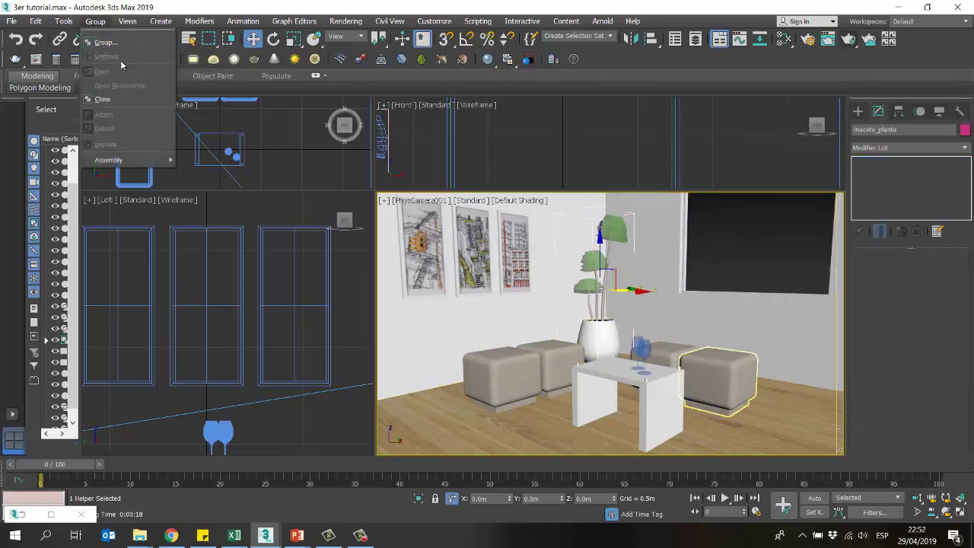
left_click(103, 100)
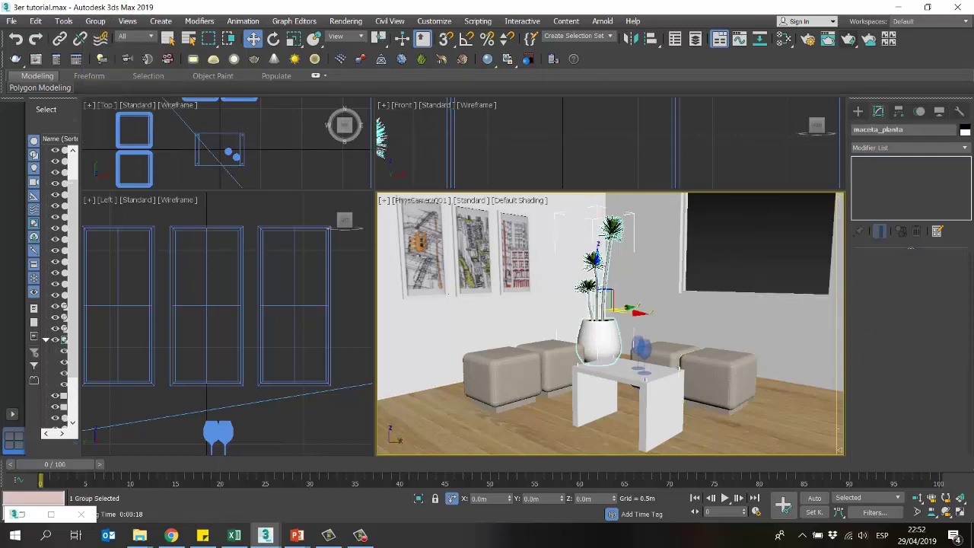
left_click(478, 403)
left_click(497, 380)
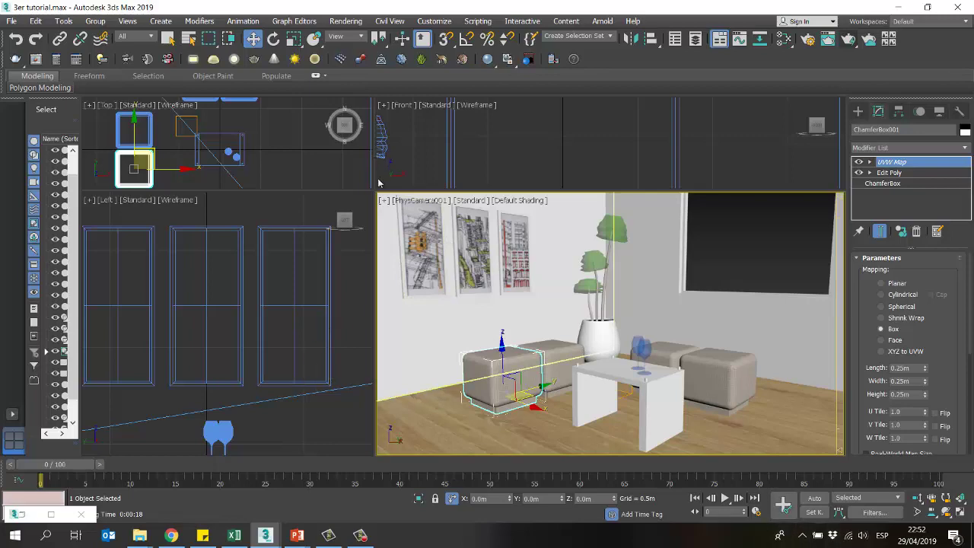
Step: Resize the viewport layout to enlarge the Top view, with the whole room plan framed in it
left_click_drag(378, 185, 637, 320)
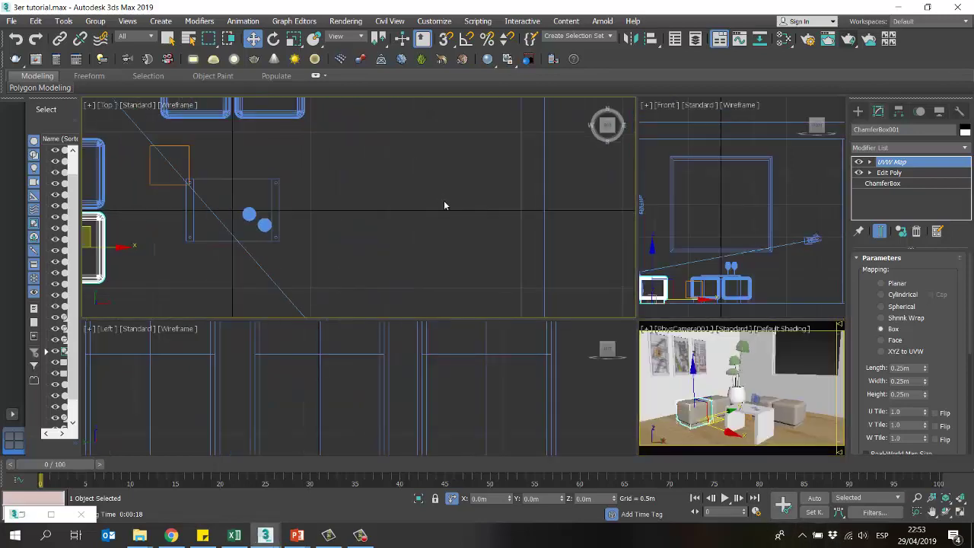
scroll(449, 207, "down", 5)
scroll(467, 183, "up", 3)
middle_click_drag(472, 175, 496, 200)
left_click(494, 198)
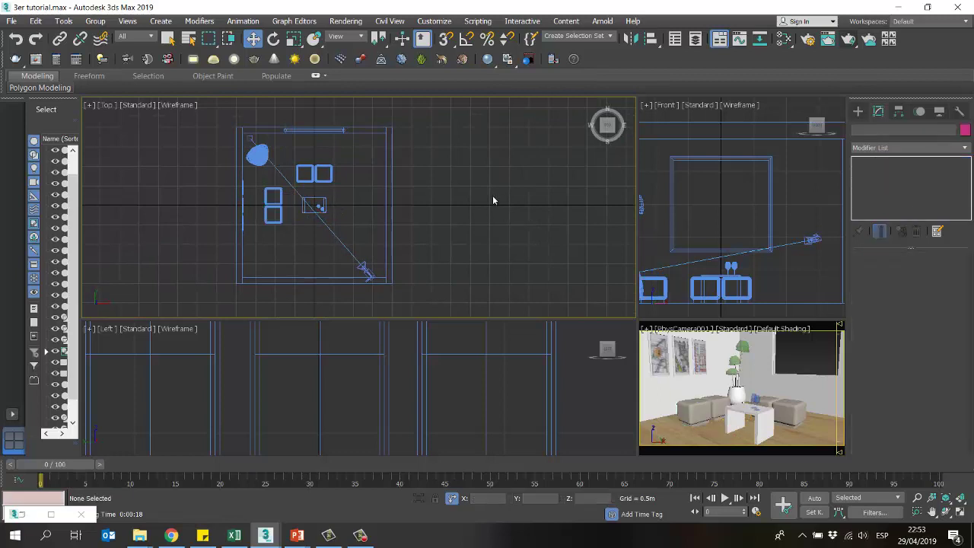
middle_click_drag(426, 190, 449, 191)
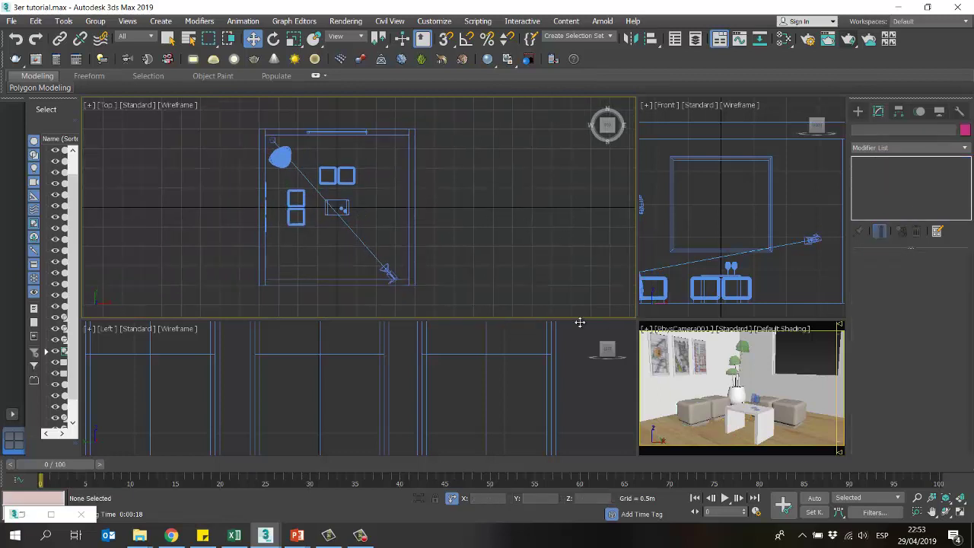
left_click_drag(530, 325, 546, 335)
middle_click_drag(333, 207, 416, 205)
Step: Create a Sun Positioner outside the room in the Top view, with north offset -160° and a sun distance of about 18.9 m
left_click(859, 112)
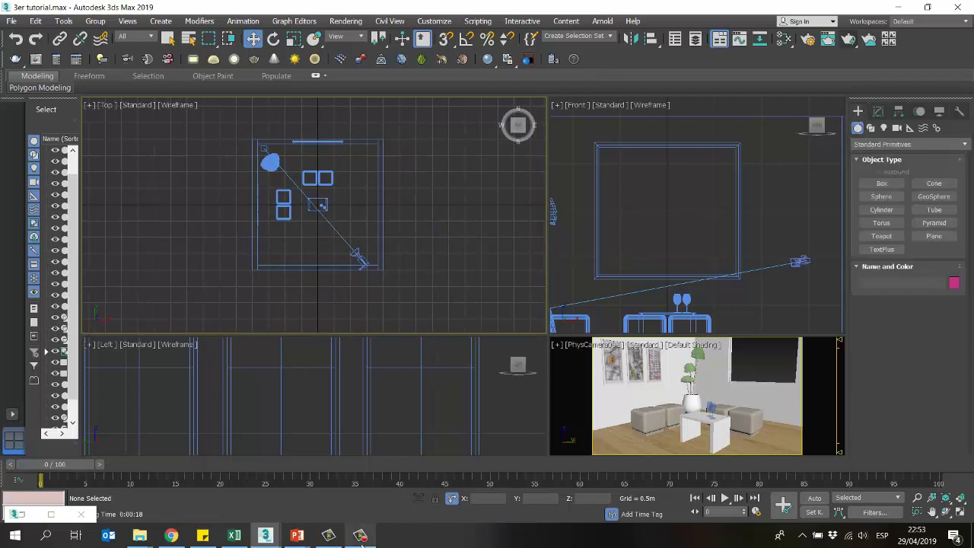
left_click(883, 129)
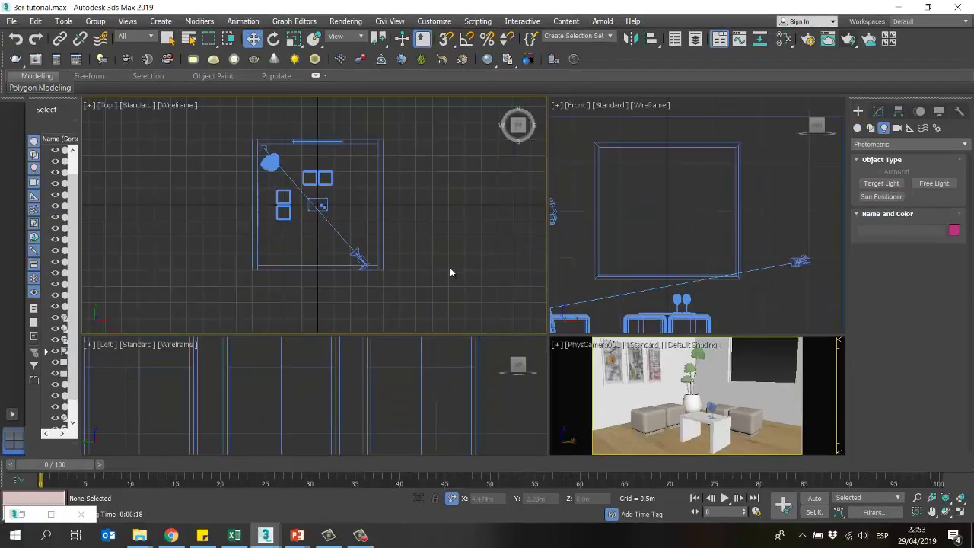
left_click(880, 197)
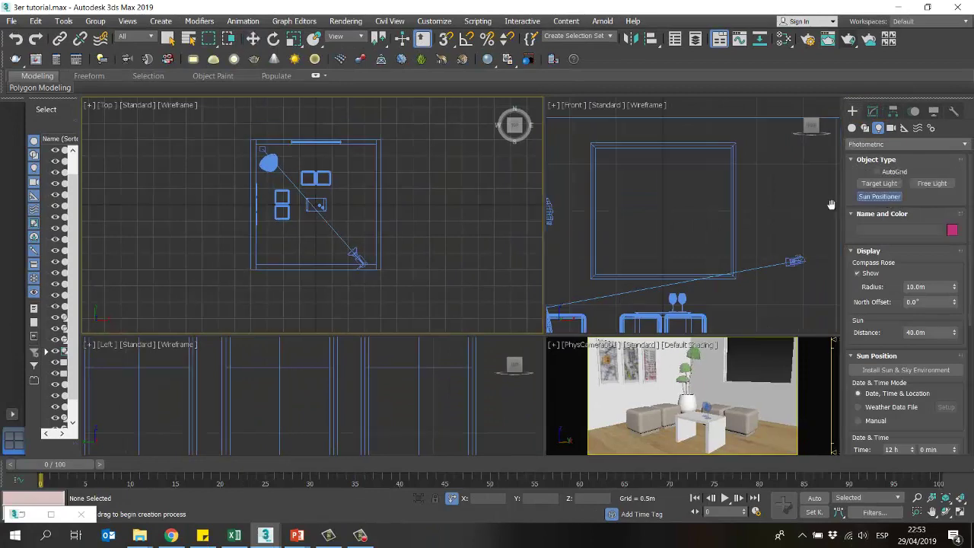
scroll(424, 225, "down", 4)
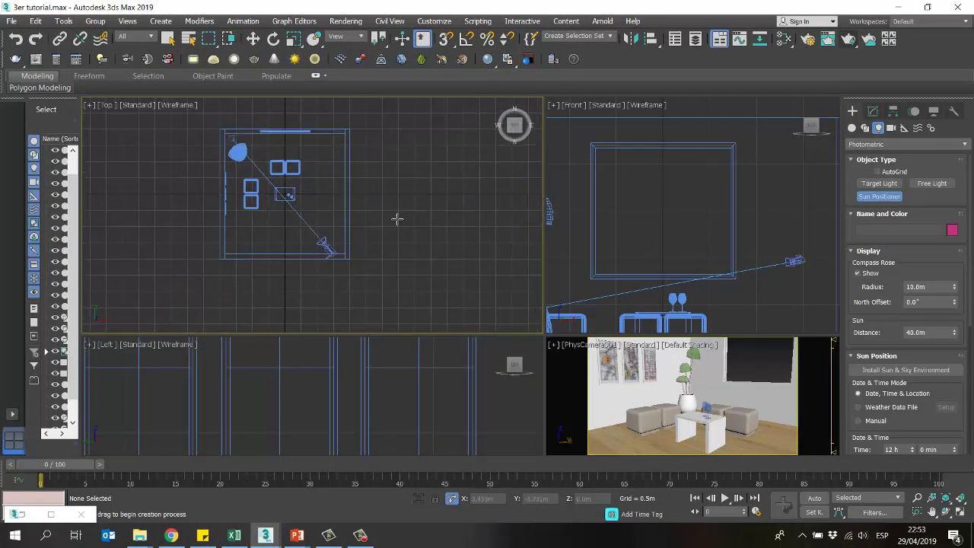
scroll(379, 222, "down", 3)
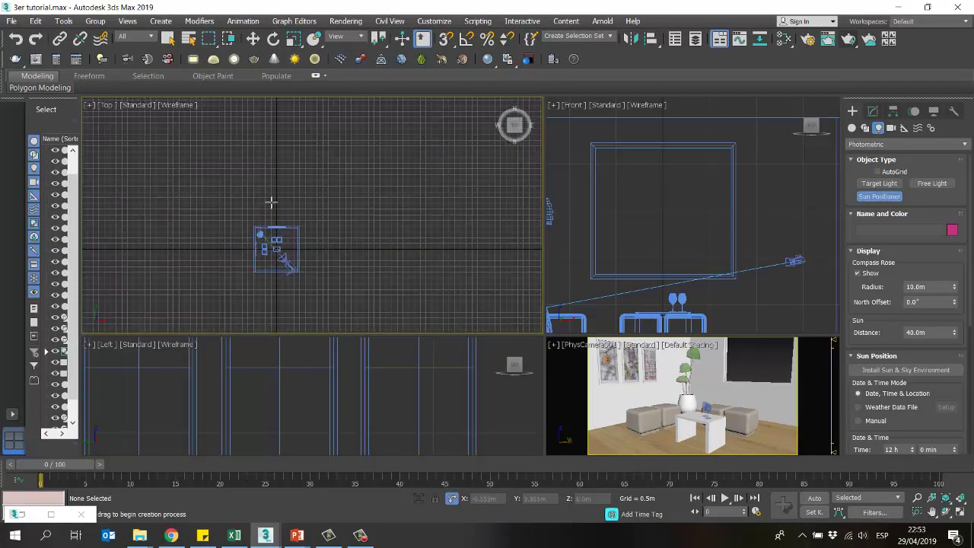
scroll(289, 227, "up", 3)
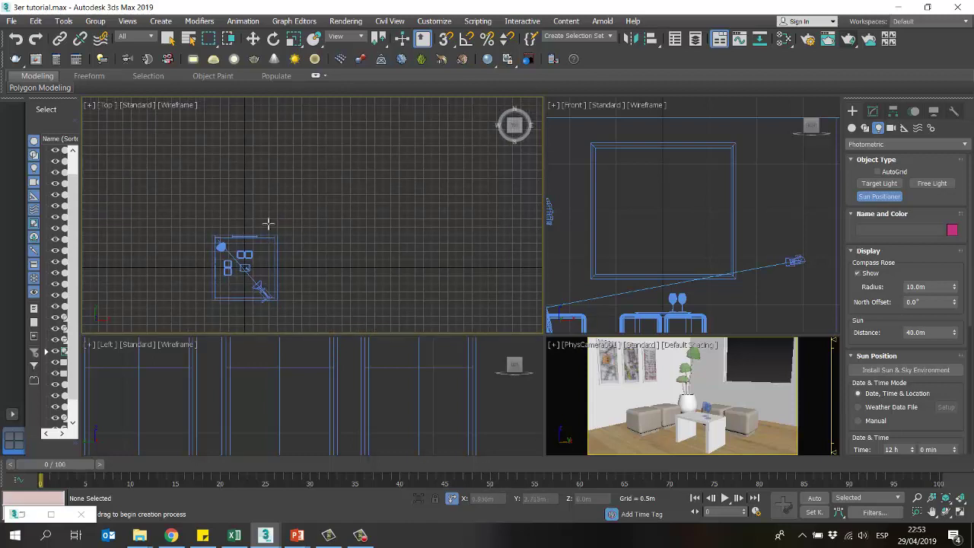
left_click(300, 260)
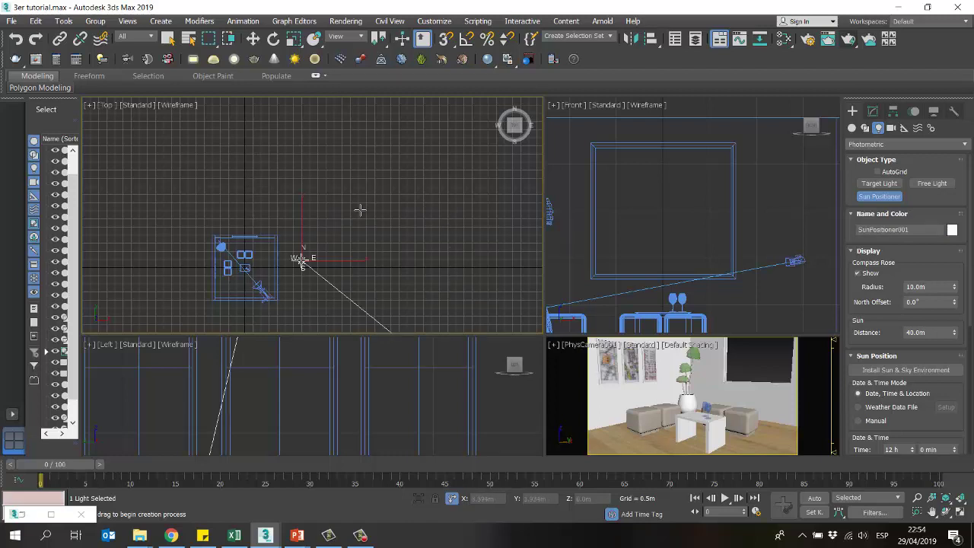
scroll(308, 207, "down", 2)
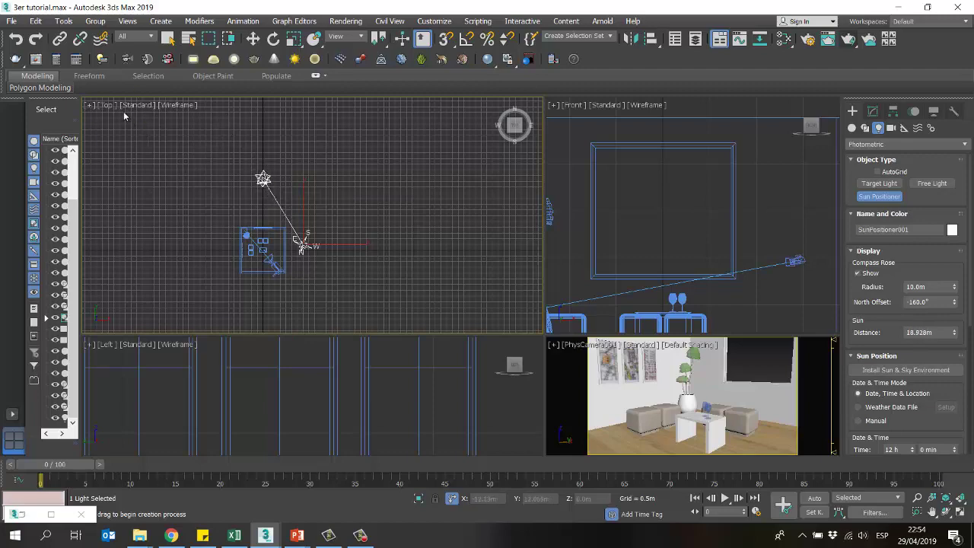
Step: Move the Sun Positioner in the Top view to just outside the room's north wall, in line with the wall-mounted panel
left_click(117, 120)
middle_click_drag(292, 165, 312, 181)
left_click(252, 38)
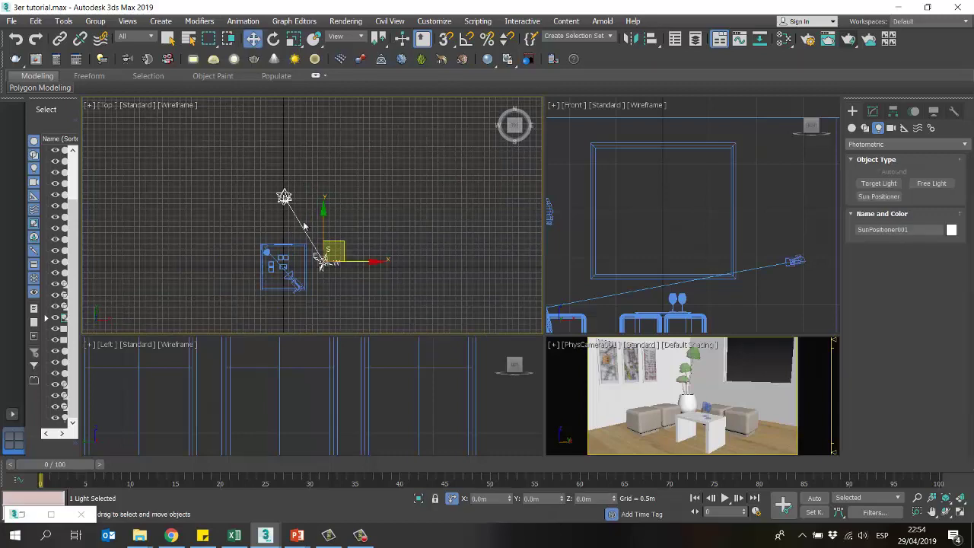
scroll(299, 220, "up", 3)
scroll(325, 203, "down", 3)
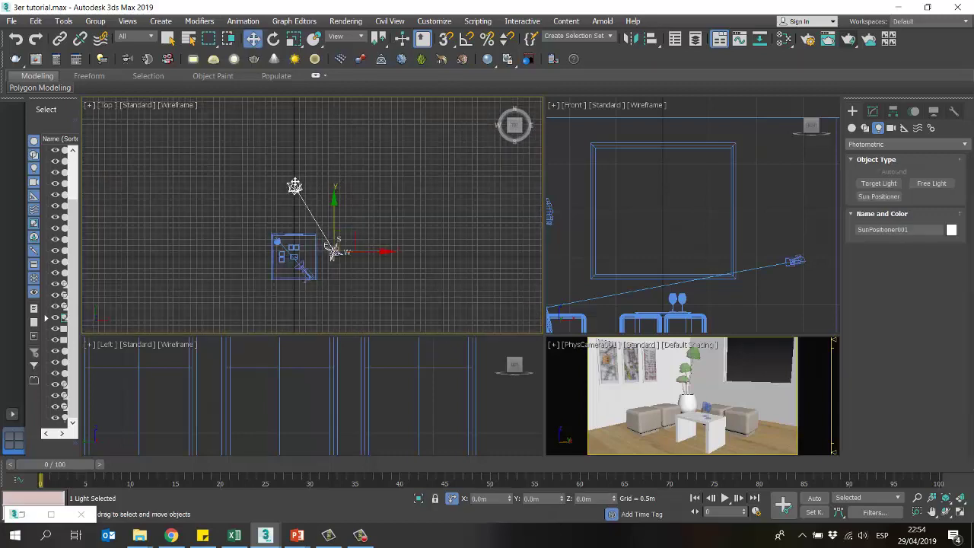
left_click(351, 180)
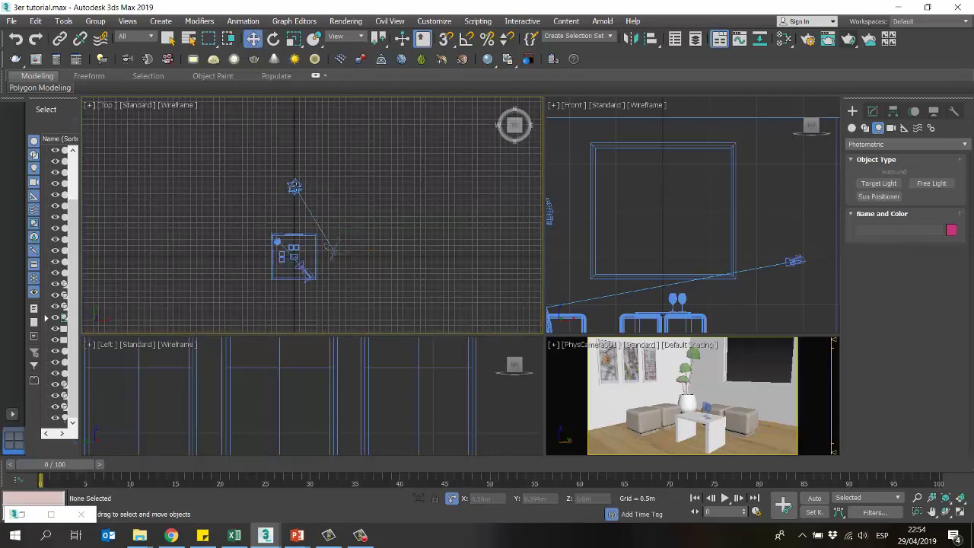
left_click(308, 180)
left_click_drag(348, 228, 304, 215)
left_click(408, 213)
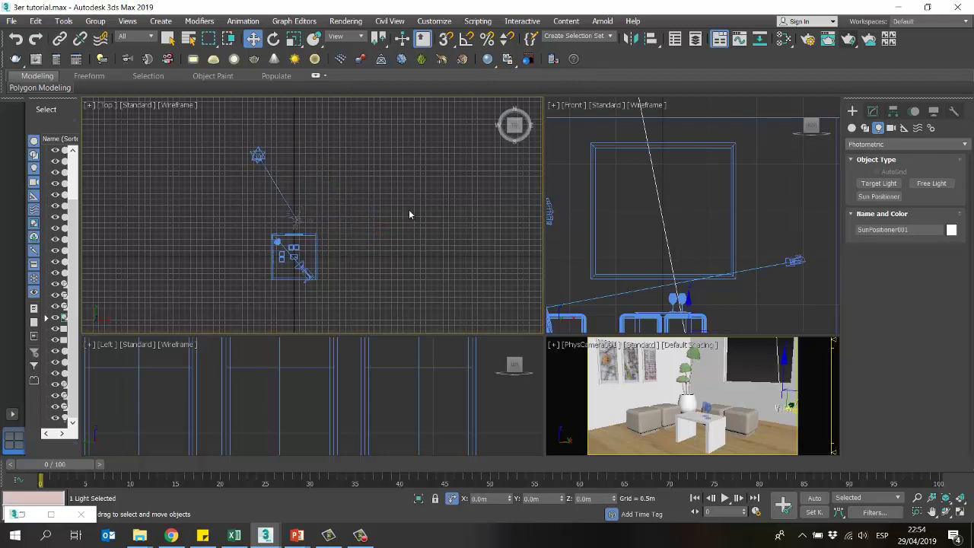
Step: Examine the placement of the sun and compass rose relative to the room in the Top view
left_click(301, 218)
key("z")
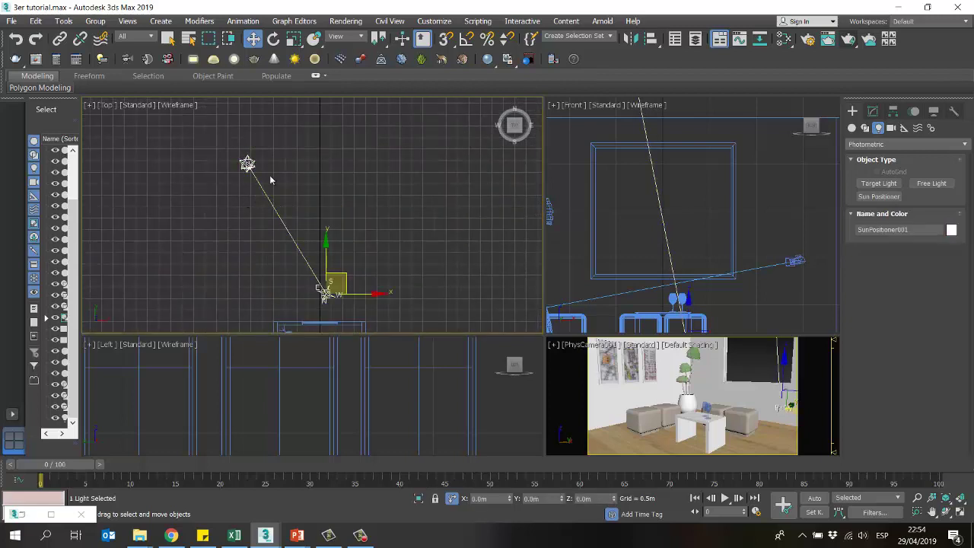
scroll(299, 204, "down", 1)
left_click(347, 207)
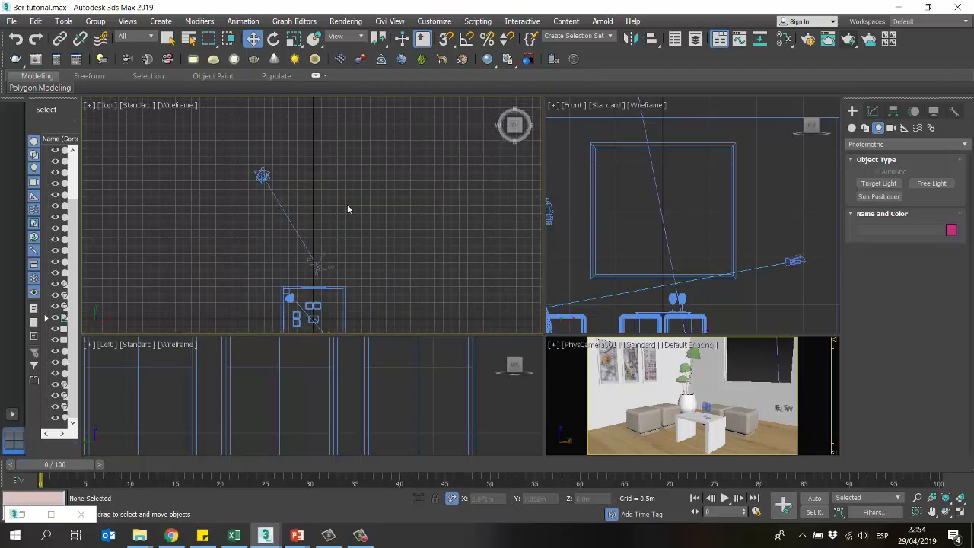
scroll(304, 232, "up", 4)
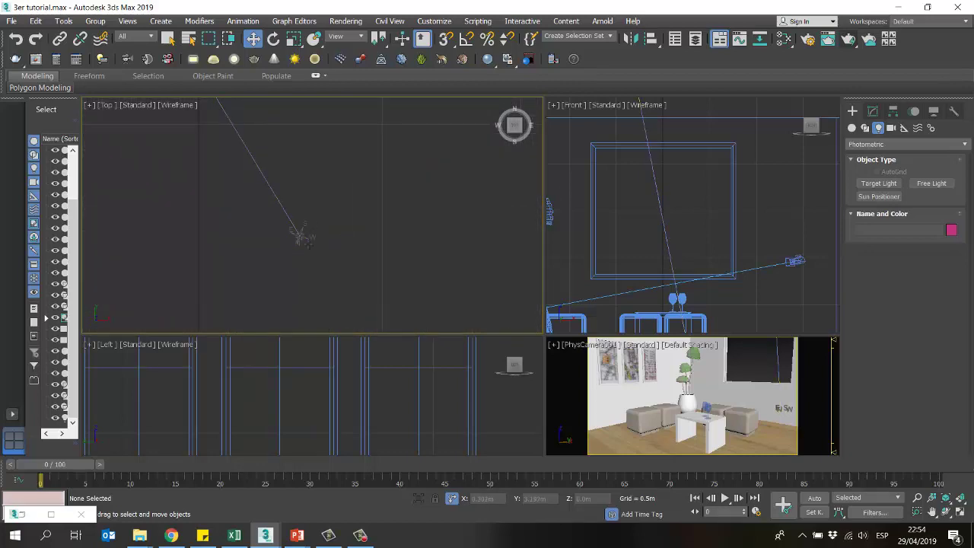
scroll(397, 263, "down", 3)
scroll(329, 209, "up", 4)
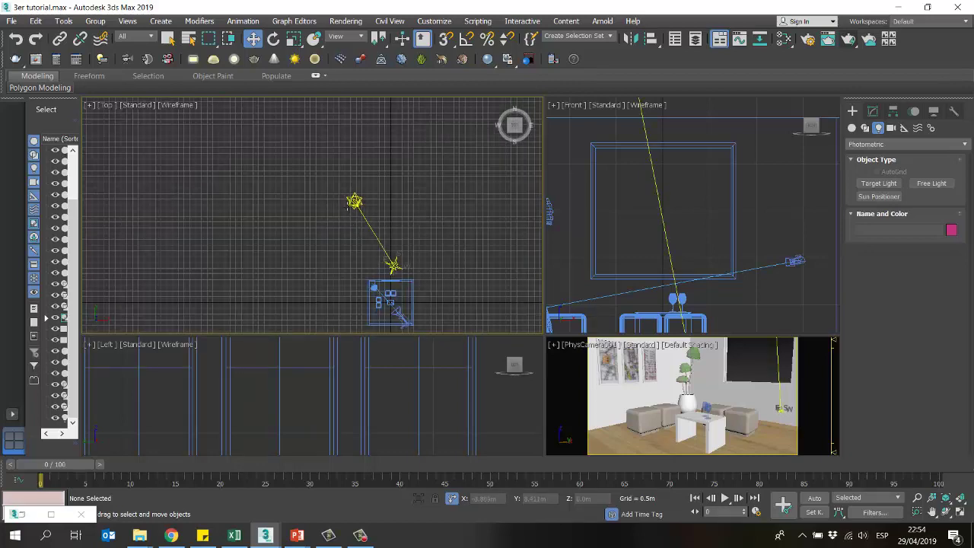
left_click(361, 196)
scroll(365, 194, "down", 2)
scroll(417, 235, "up", 3)
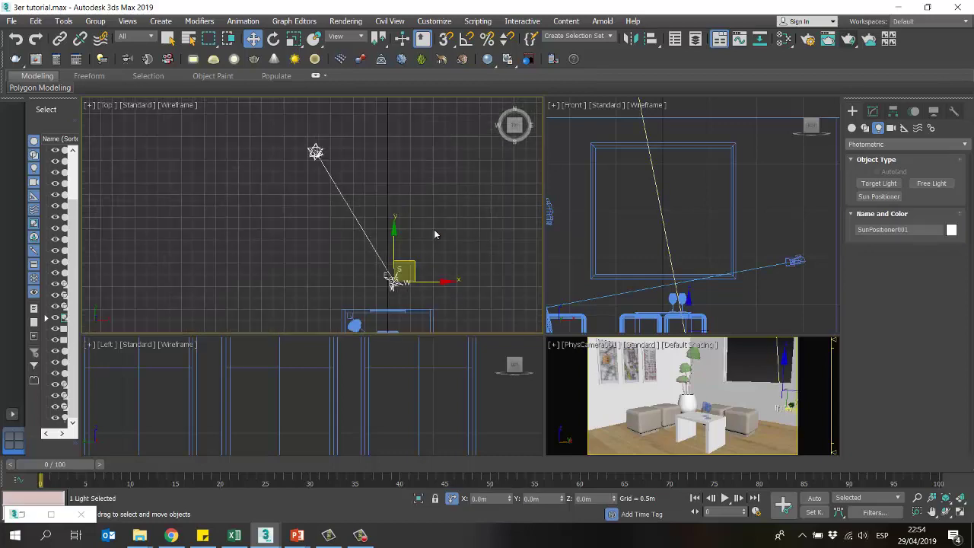
left_click(320, 145)
left_click(320, 144)
Step: Try raising the Sun Positioner vertically in the Front view, and undo the move
scroll(727, 238, "down", 8)
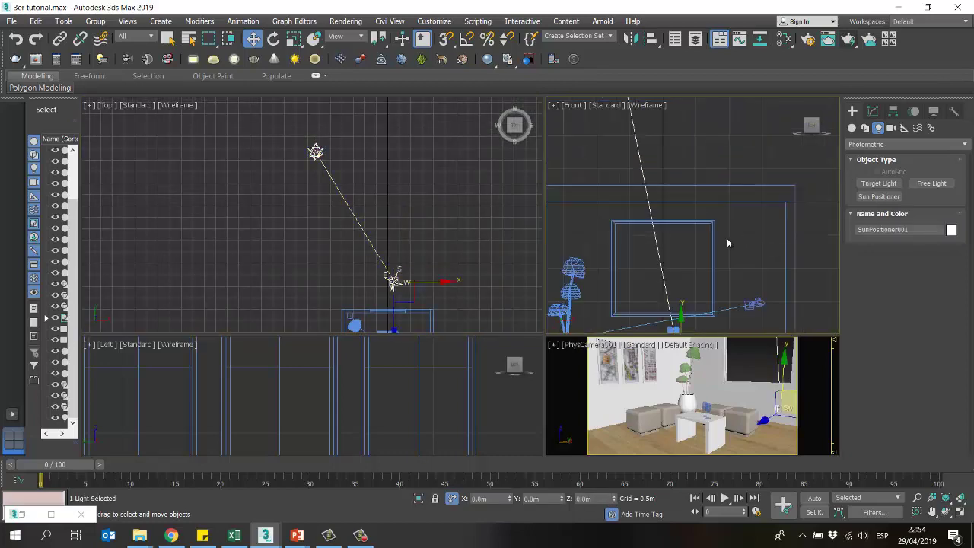
middle_click_drag(707, 189, 652, 210)
scroll(662, 169, "up", 4)
left_click(662, 169)
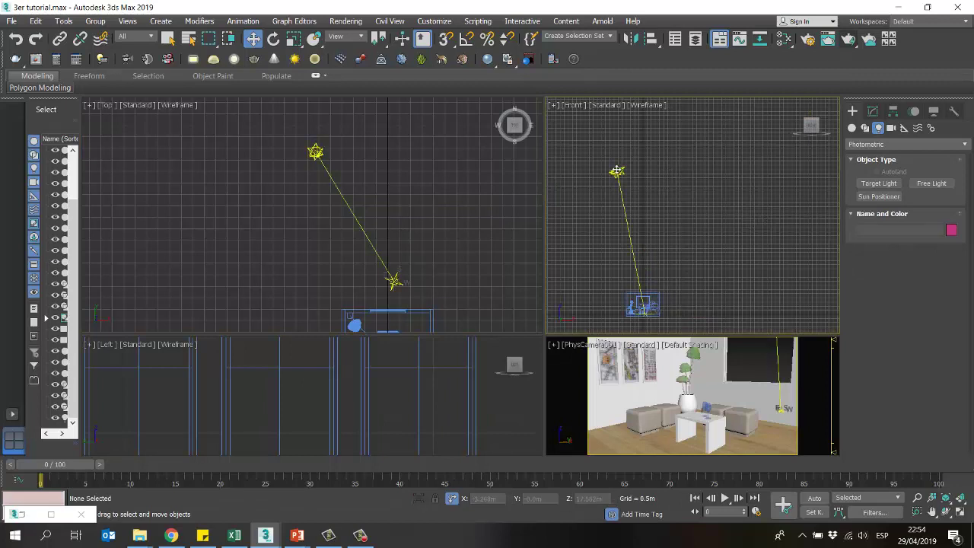
left_click(616, 168)
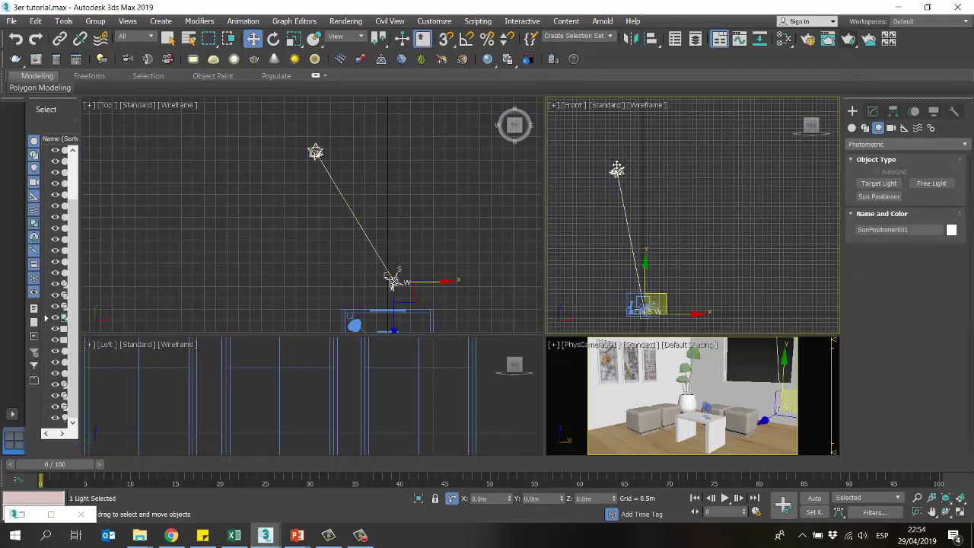
left_click(618, 168)
left_click(619, 169)
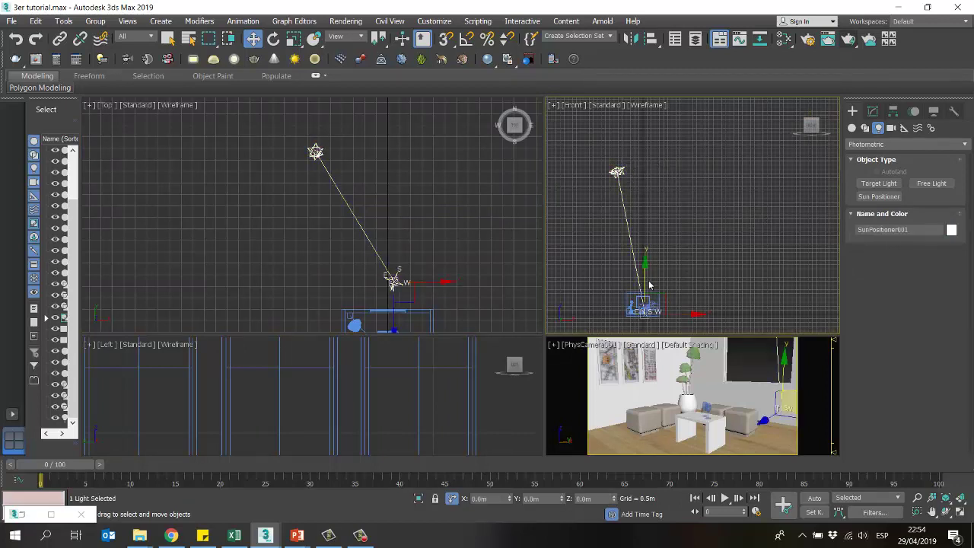
left_click_drag(645, 273, 643, 262)
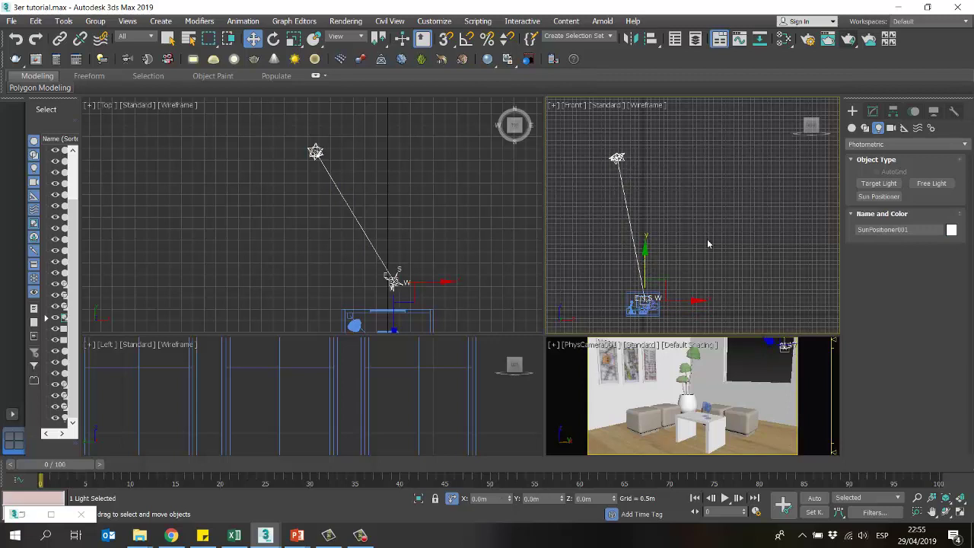
key("ctrl+z")
Step: Select the Sun Positioner and open its modification parameters
left_click(606, 187)
left_click(617, 171)
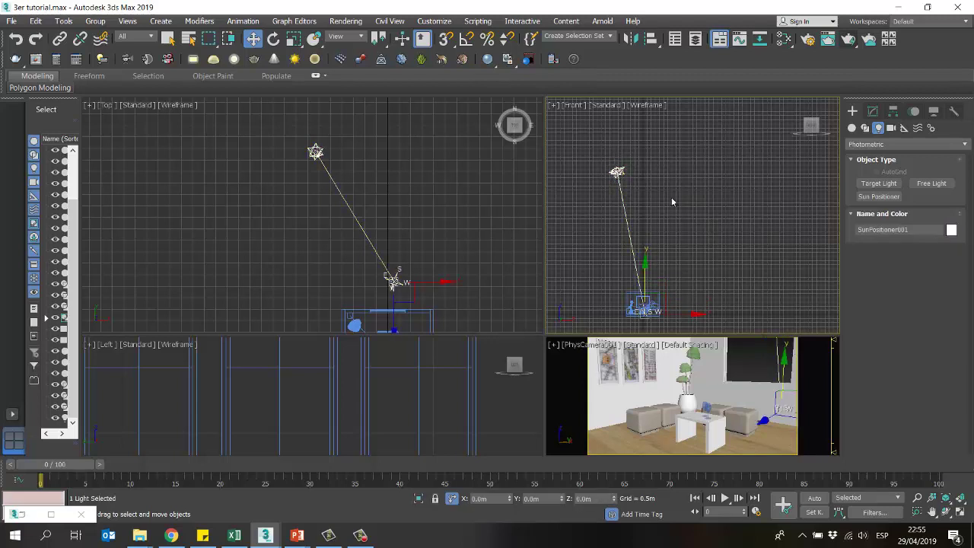
left_click(671, 197)
left_click(618, 172)
left_click(310, 190)
middle_click_drag(311, 190, 296, 114)
left_click(618, 172)
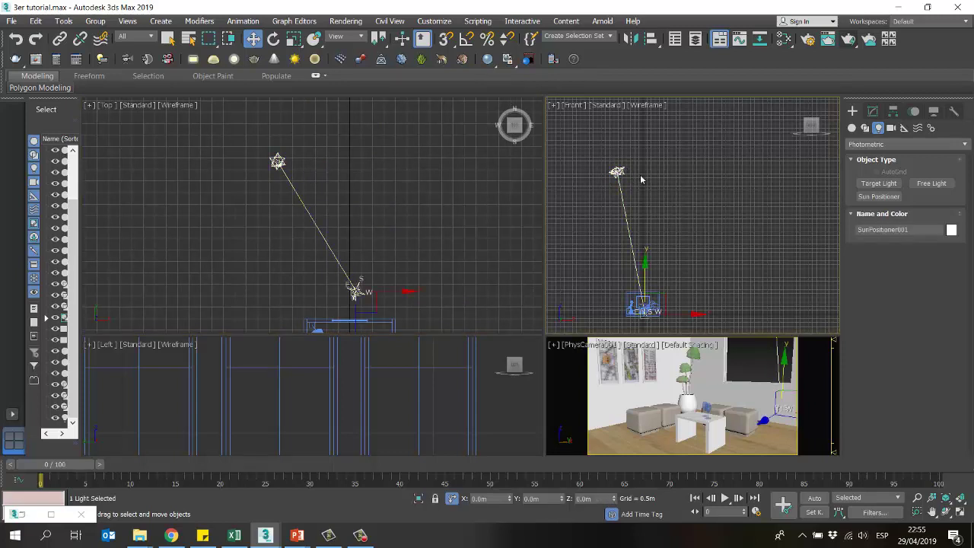
left_click(873, 112)
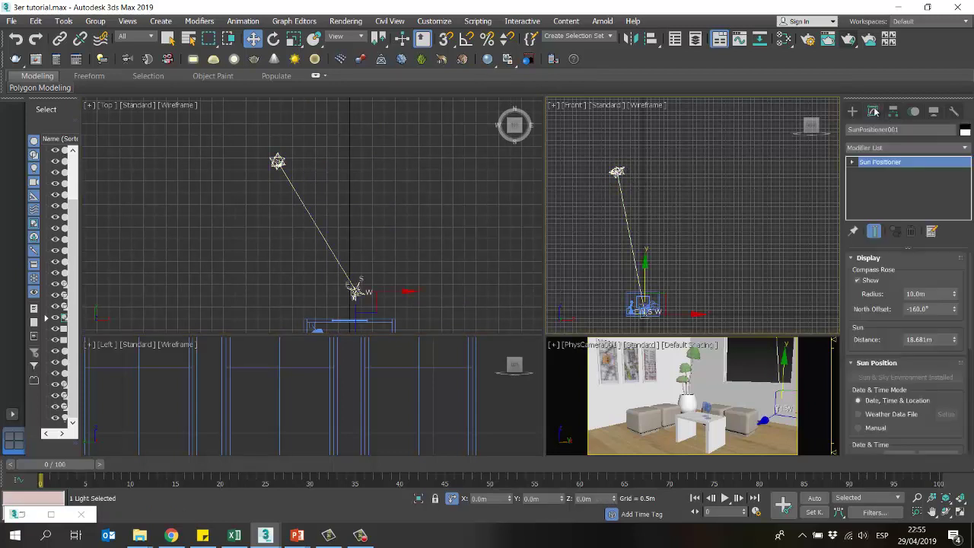
left_click(360, 535)
left_click(925, 488)
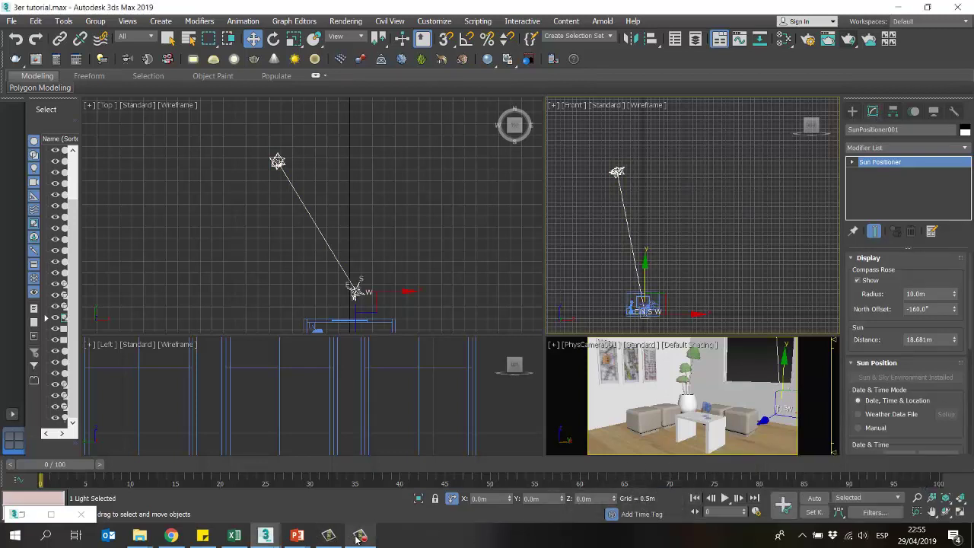
mouse_move(358, 539)
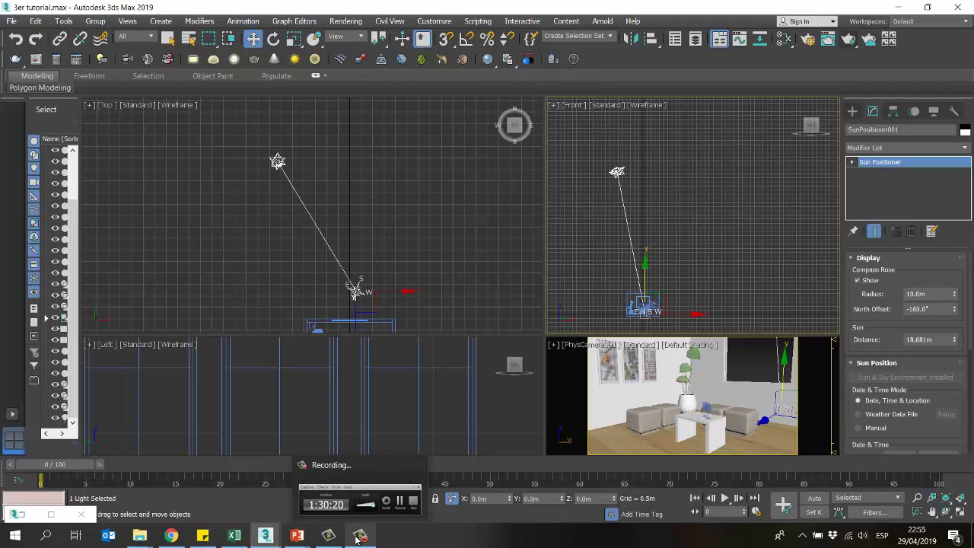
left_click(358, 538)
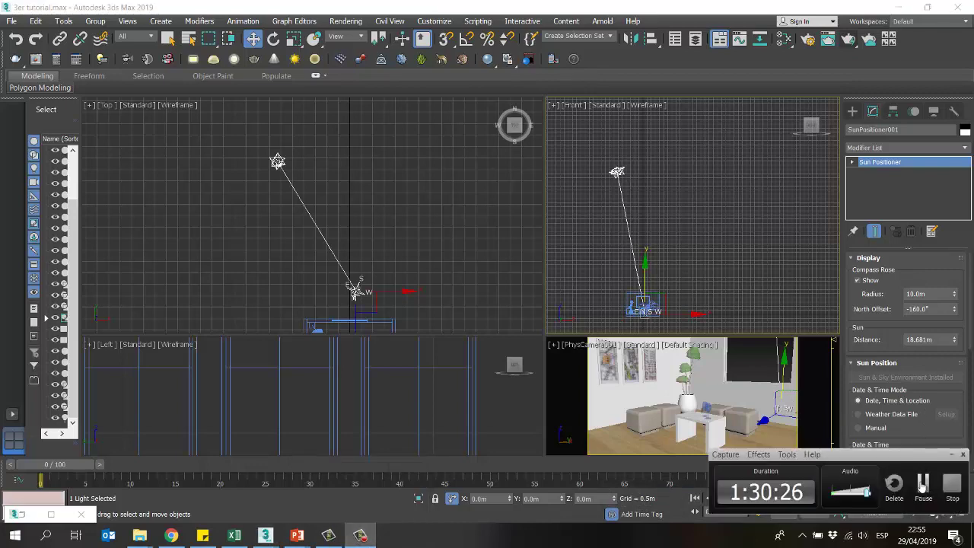